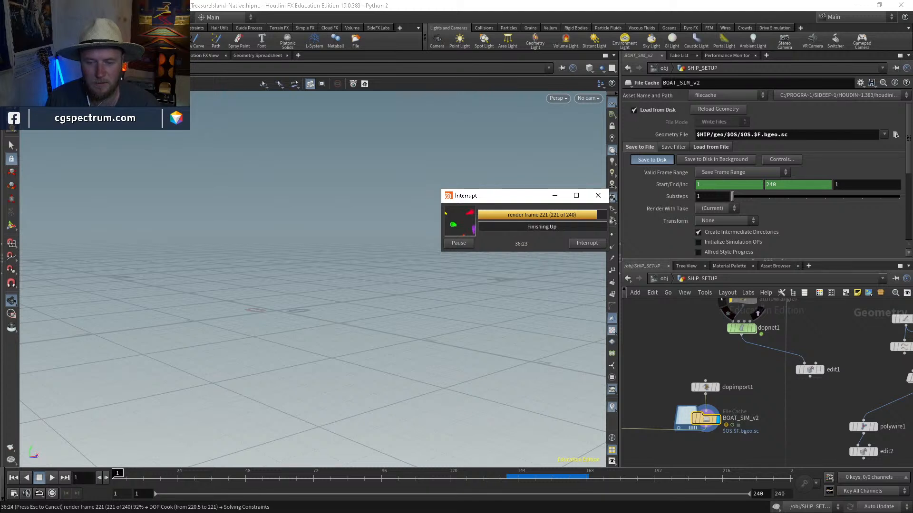
# Step: Bring the empty geometry viewer window over the viewport and move the render progress window clear of it
pyautogui.moveTo(517, 198); pyautogui.dragTo(460, 198)
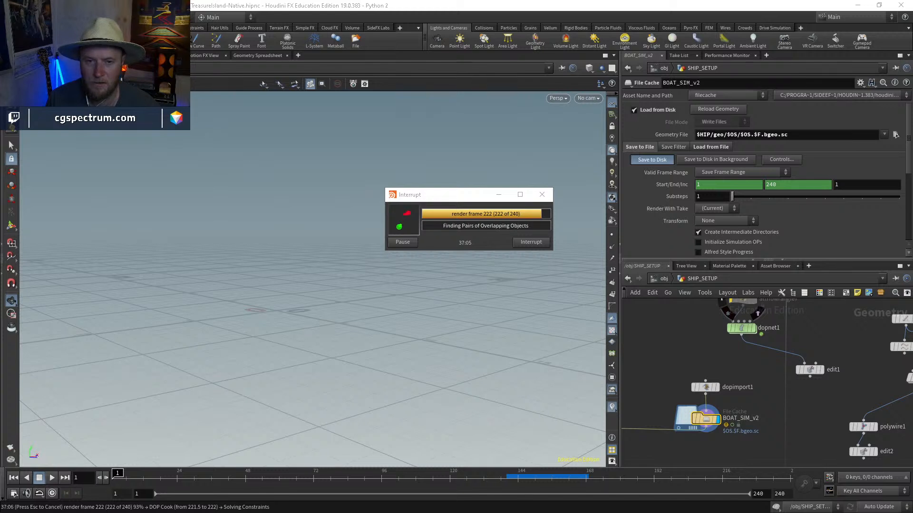
pyautogui.moveTo(912, 48); pyautogui.dragTo(312, 59)
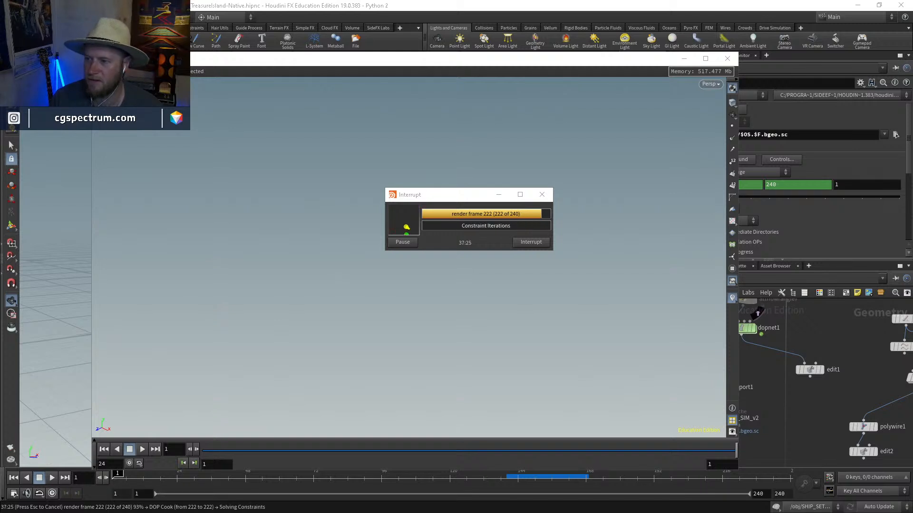
pyautogui.moveTo(372, 158); pyautogui.dragTo(363, 135)
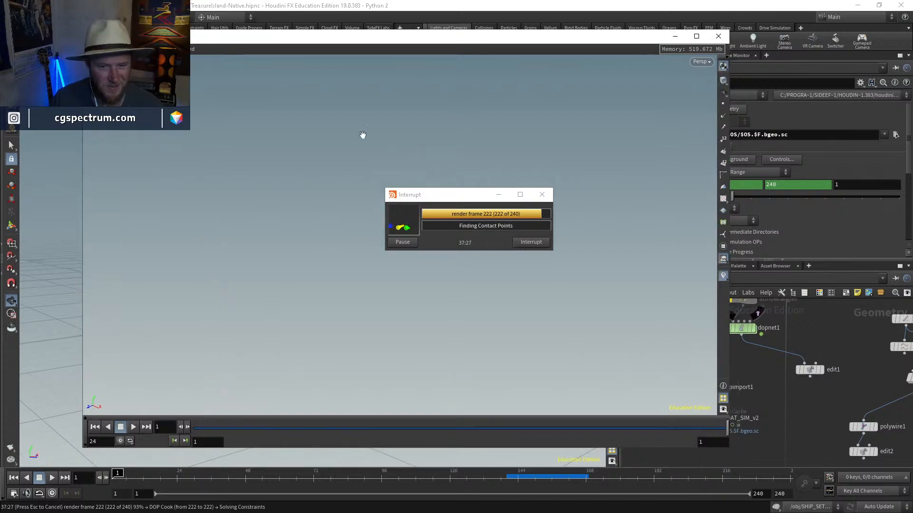
pyautogui.moveTo(423, 194); pyautogui.dragTo(770, 276)
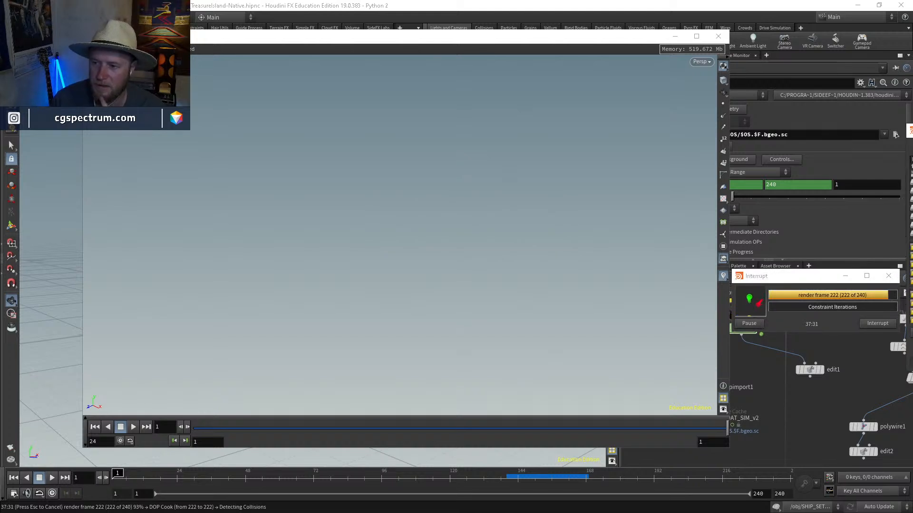
# Step: Load the BOAT_SIM_v2.$F.bgeo.sc cache from STREAM/KITBASH_TREASURE_ISLAND/Native/geo/BOAT_SIM_v2 into the geometry viewer, showing sequences as one entry
pyautogui.click(895, 134)
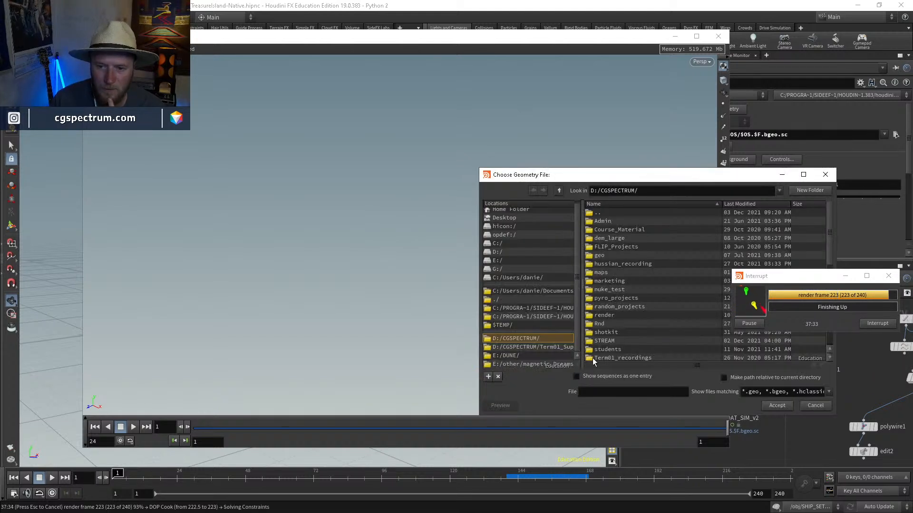
pyautogui.doubleClick(607, 342)
pyautogui.doubleClick(637, 259)
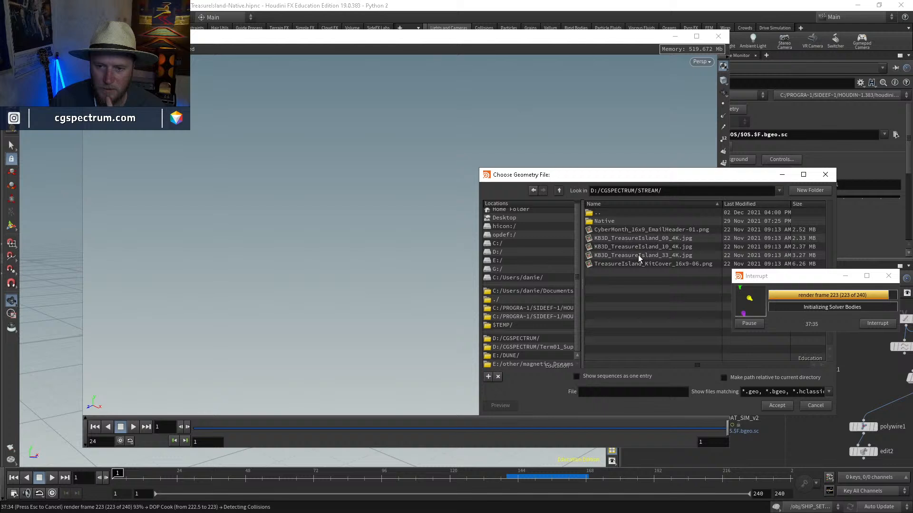
pyautogui.click(602, 222)
pyautogui.doubleClick(601, 220)
pyautogui.doubleClick(602, 219)
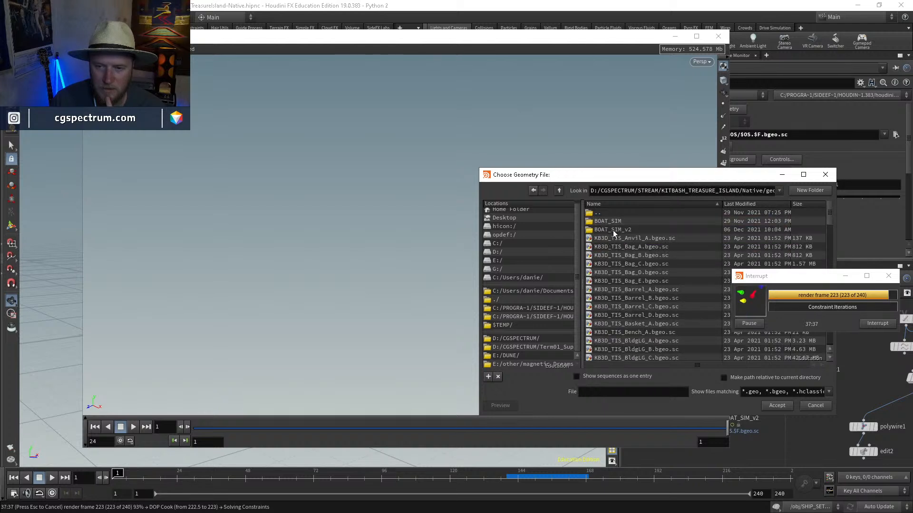
pyautogui.click(590, 375)
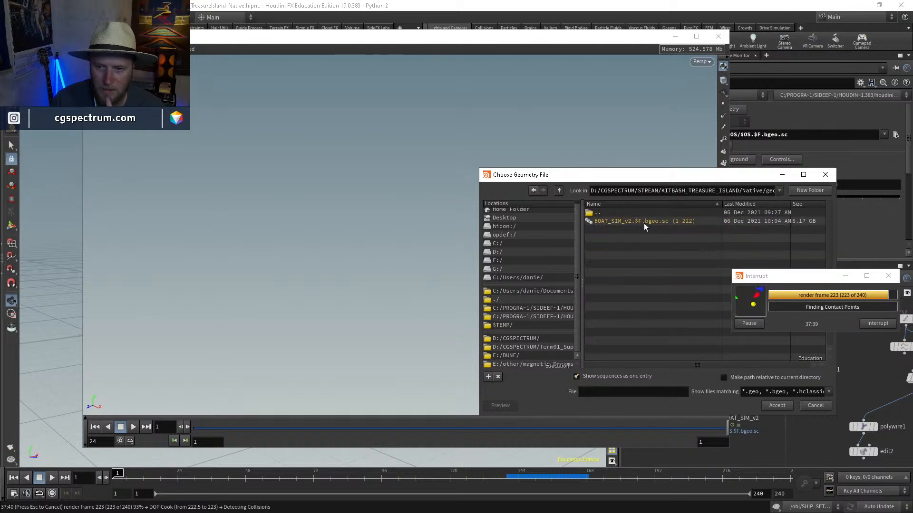
pyautogui.click(688, 221)
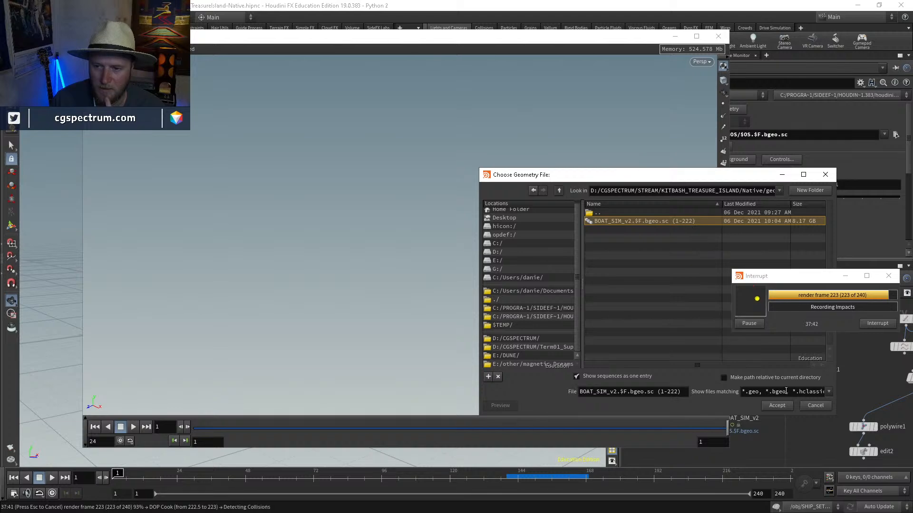
pyautogui.click(777, 405)
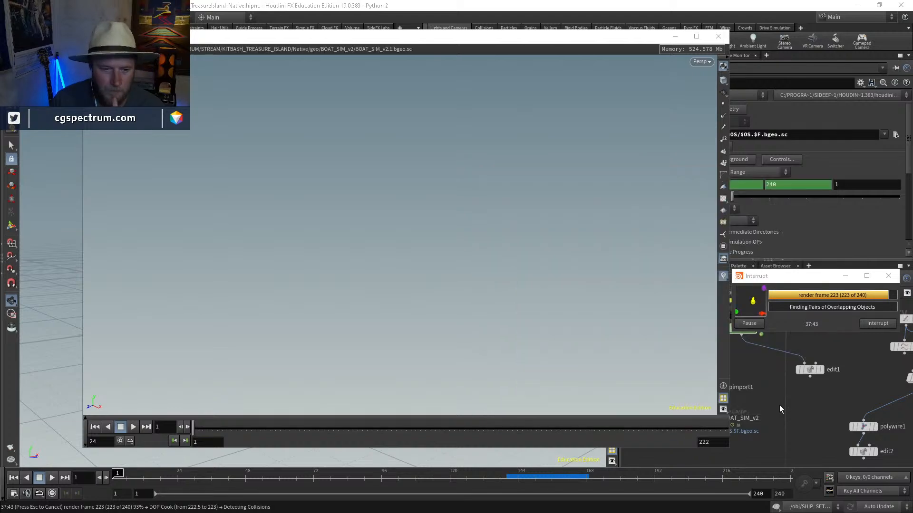
# Step: Orbit the ship and scrub the cached simulation through frames 102, 162, 189 and 215 to examine its motion
pyautogui.keyDown('alt'); pyautogui.moveTo(547, 282); pyautogui.dragTo(499, 295); pyautogui.keyUp('alt')
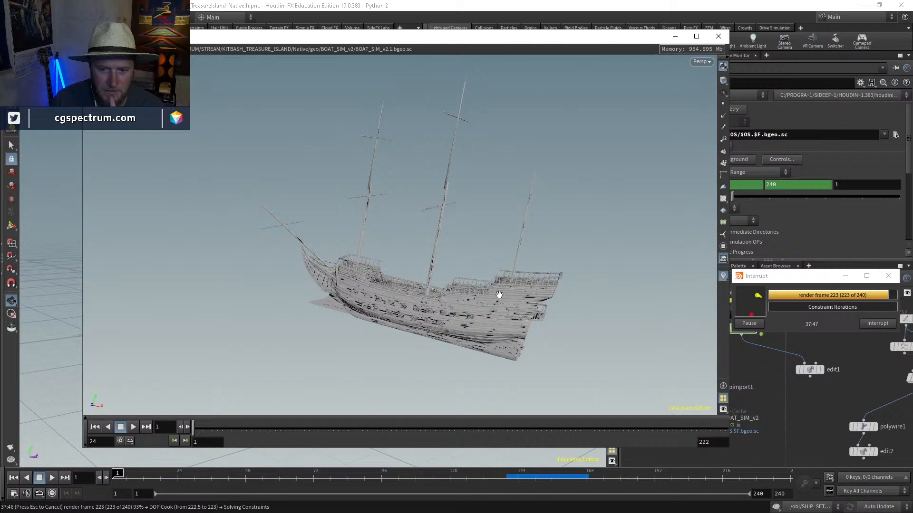
pyautogui.click(239, 430)
pyautogui.click(437, 428)
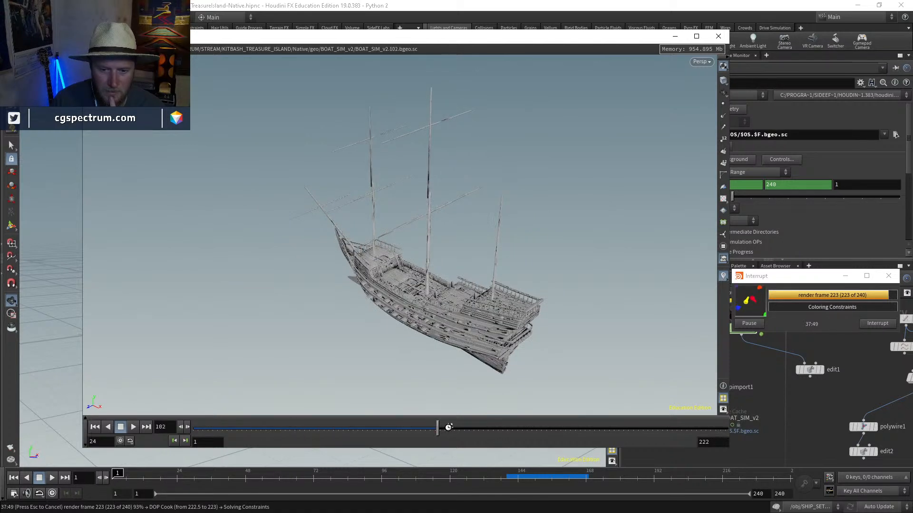
pyautogui.click(475, 428)
pyautogui.click(583, 428)
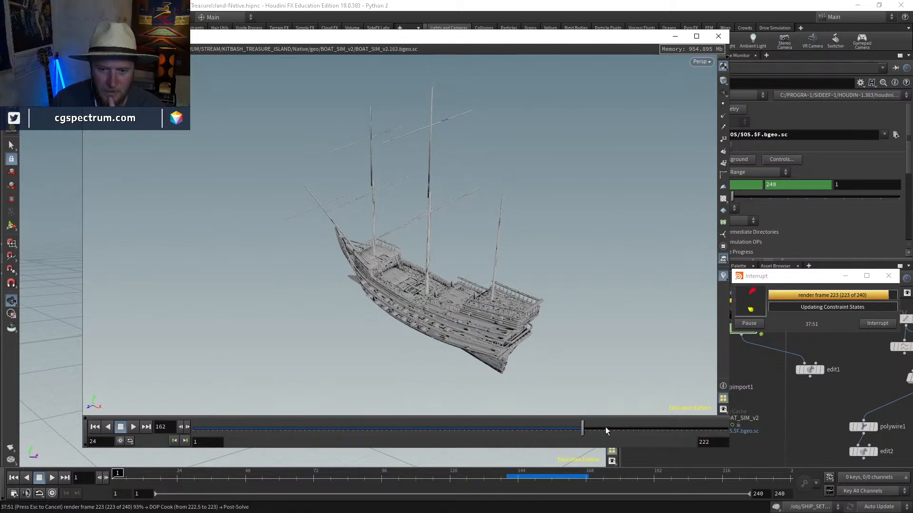
pyautogui.click(646, 430)
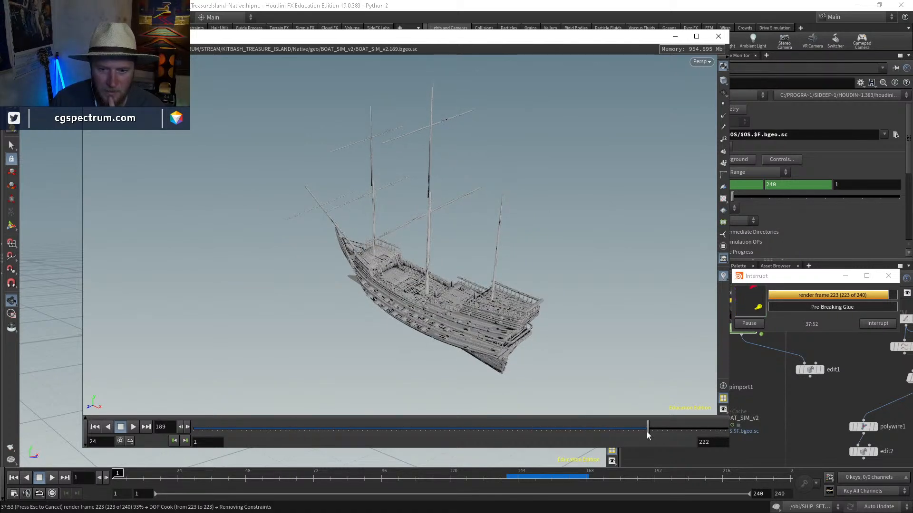
pyautogui.click(683, 430)
pyautogui.click(710, 430)
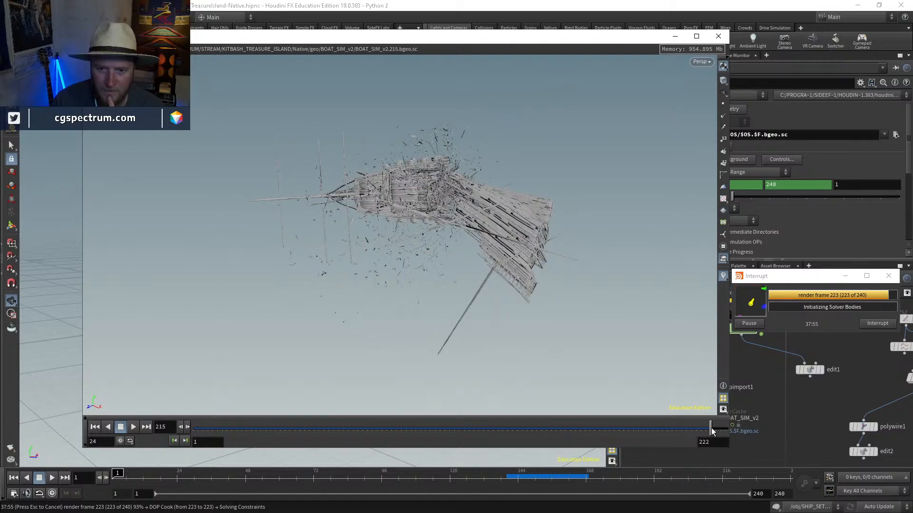
# Step: Examine the wreck at frame 215 from another angle and step through frames 100, 124, 175 and 200
pyautogui.moveTo(486, 269); pyautogui.dragTo(549, 334)
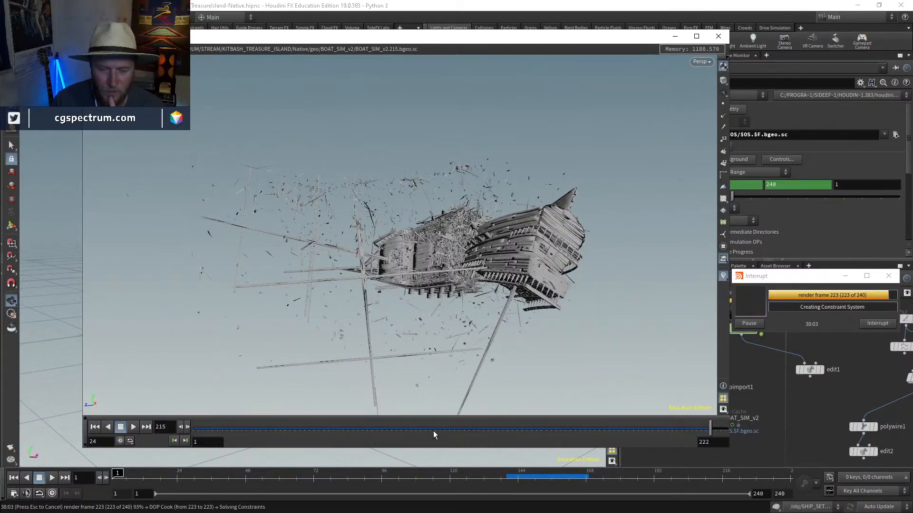
pyautogui.click(317, 428)
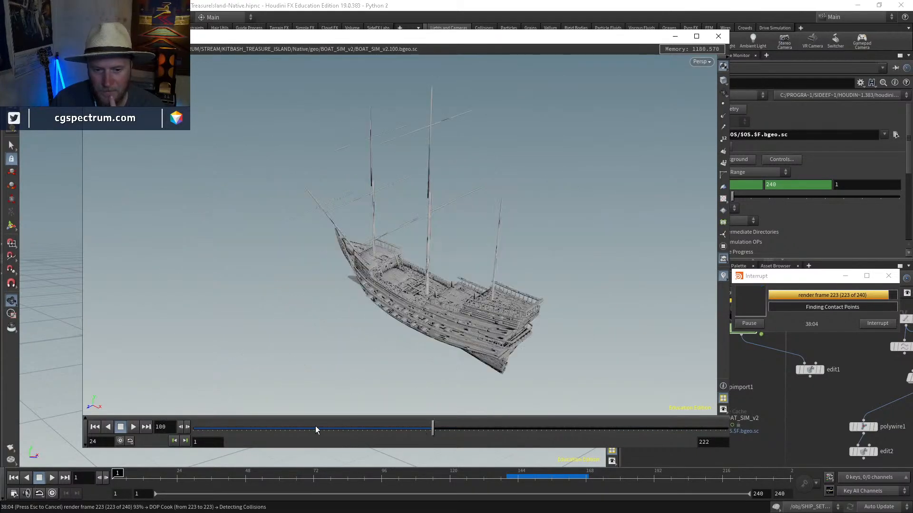
pyautogui.click(490, 434)
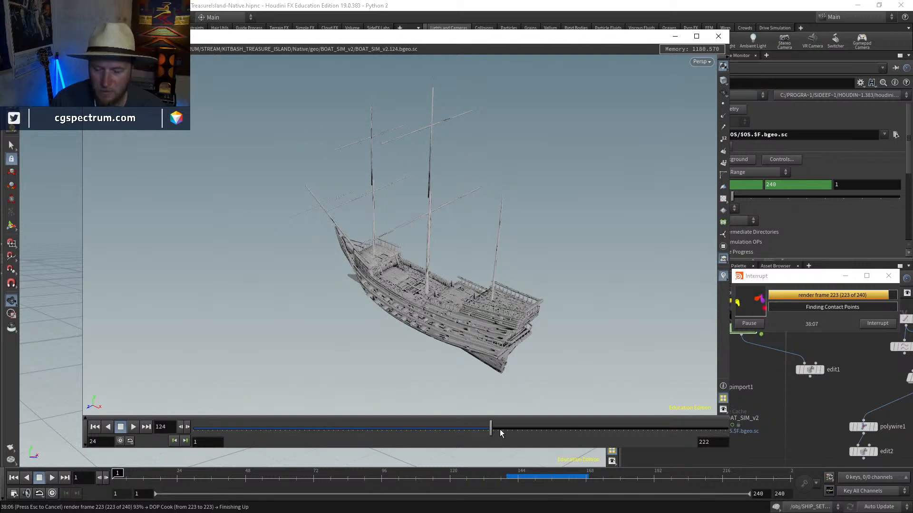
pyautogui.click(615, 430)
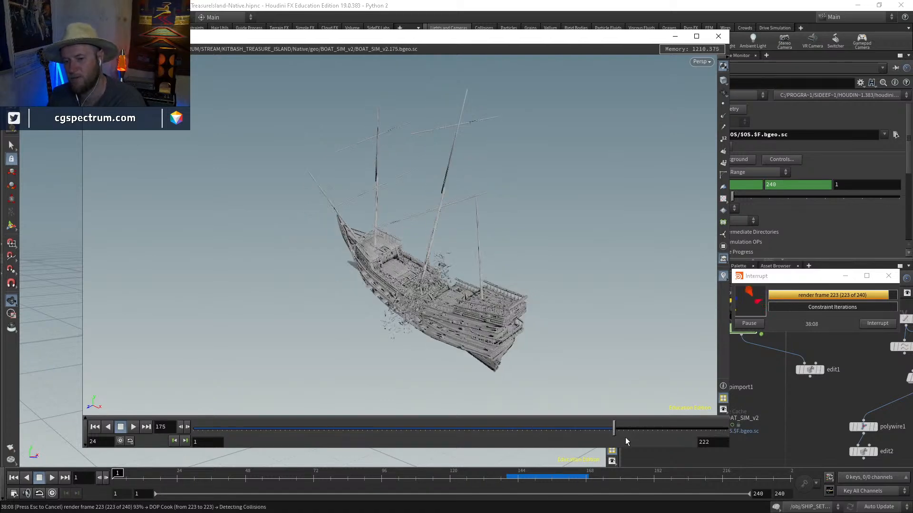
pyautogui.click(674, 430)
# Step: Inspect the shattered hull and debris from several angles at frames 200 and 221
pyautogui.moveTo(566, 343); pyautogui.dragTo(428, 309)
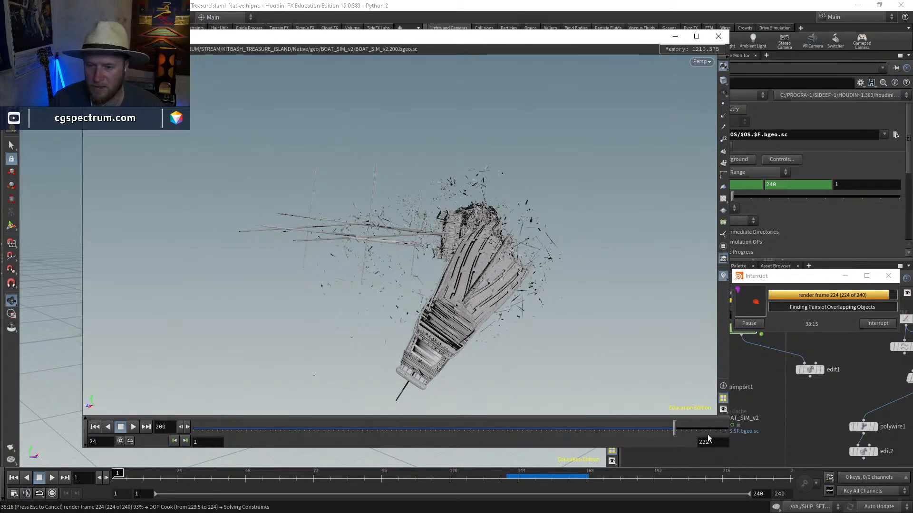
pyautogui.moveTo(713, 431); pyautogui.dragTo(724, 432)
pyautogui.moveTo(416, 185); pyautogui.dragTo(496, 271)
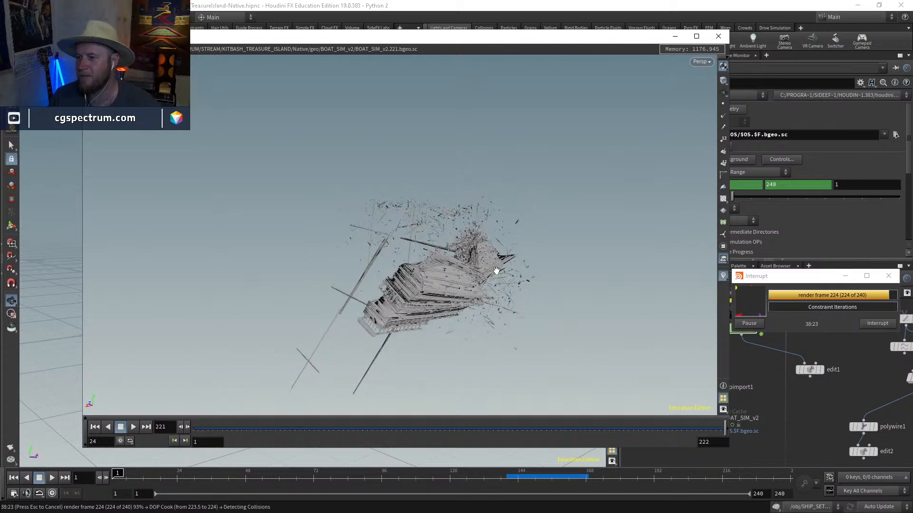
pyautogui.moveTo(428, 246); pyautogui.dragTo(407, 207)
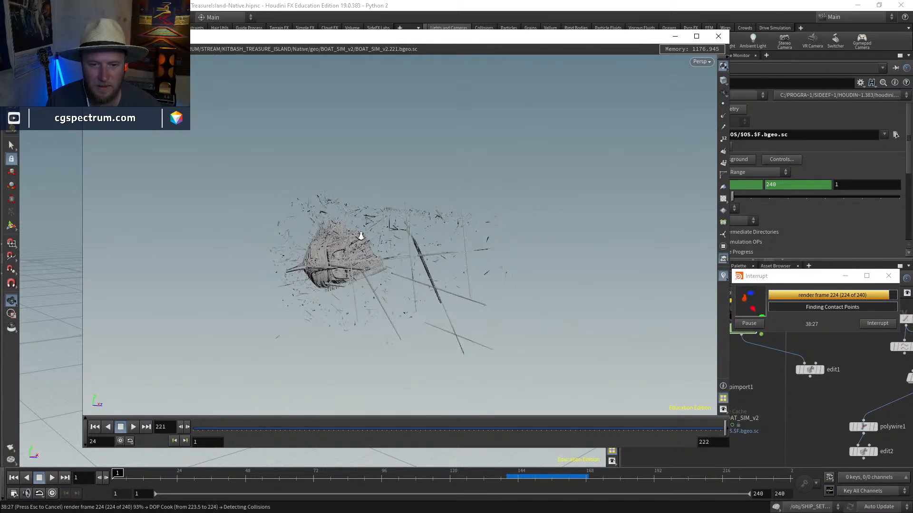
pyautogui.moveTo(360, 236); pyautogui.dragTo(422, 214, button='right')
pyautogui.moveTo(421, 214); pyautogui.dragTo(579, 239)
# Step: View the broken ship at frame 221 from the Top viewport and from the Front viewport
pyautogui.rightClick(454, 175)
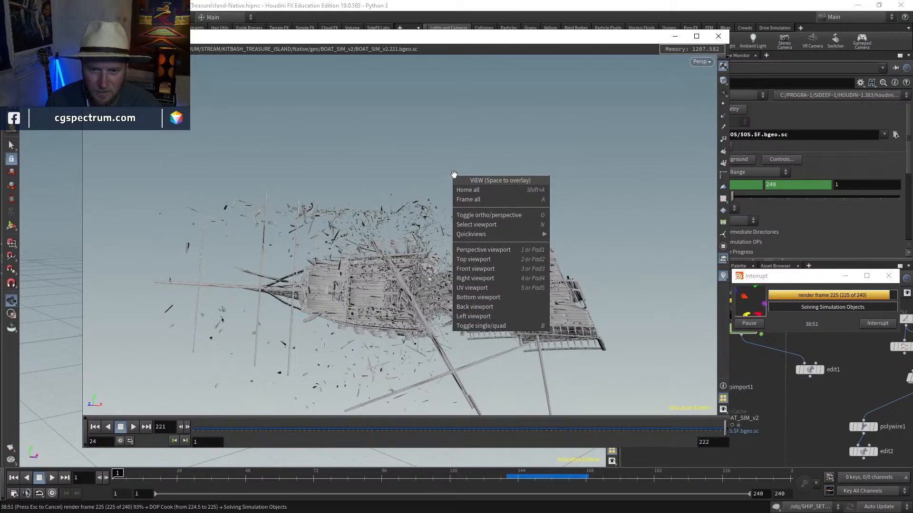
pyautogui.click(369, 243)
pyautogui.rightClick(422, 229)
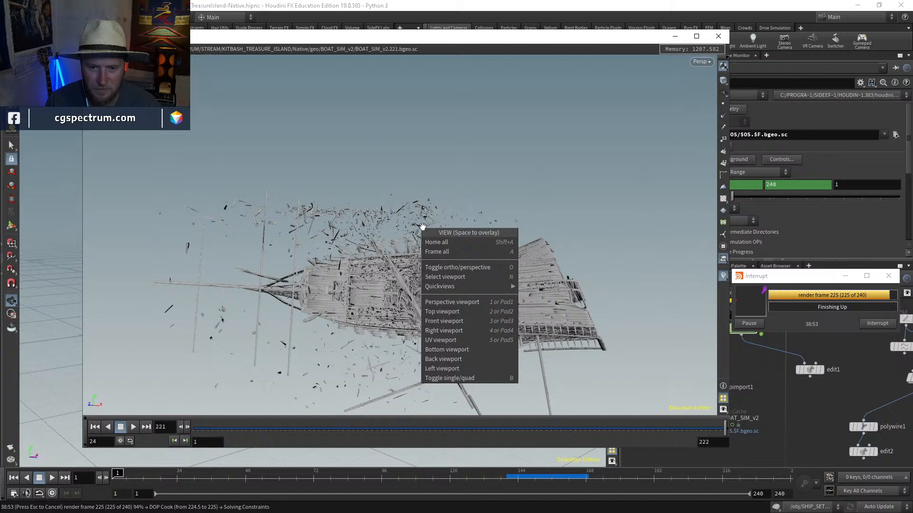
pyautogui.click(449, 312)
pyautogui.rightClick(440, 285)
pyautogui.click(440, 285)
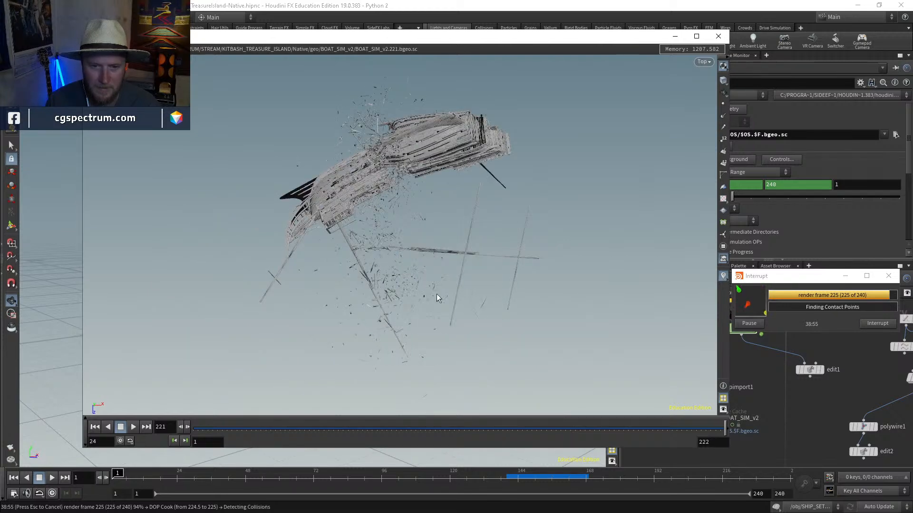
pyautogui.moveTo(444, 186); pyautogui.dragTo(436, 282, button='middle')
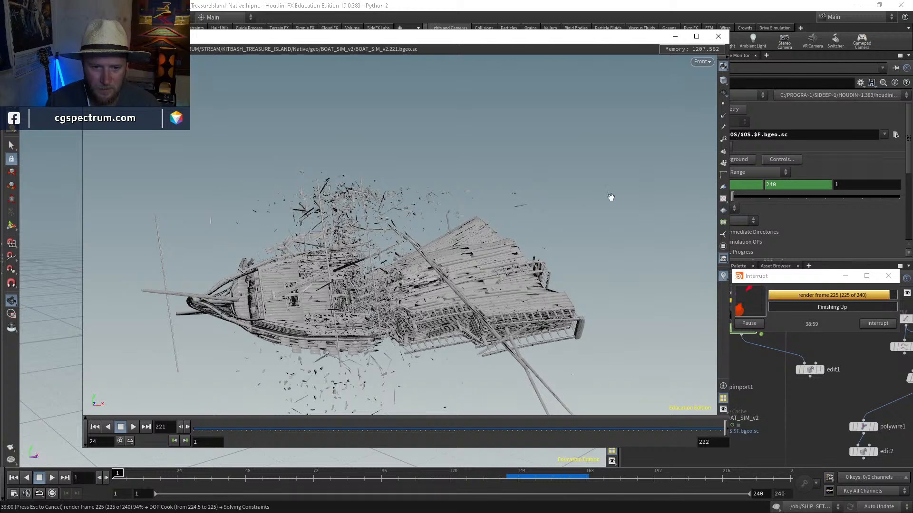
# Step: Step through frames 113, 119, 158, 186 and 217 in the Front viewport to examine how the hull breaks up
pyautogui.click(465, 436)
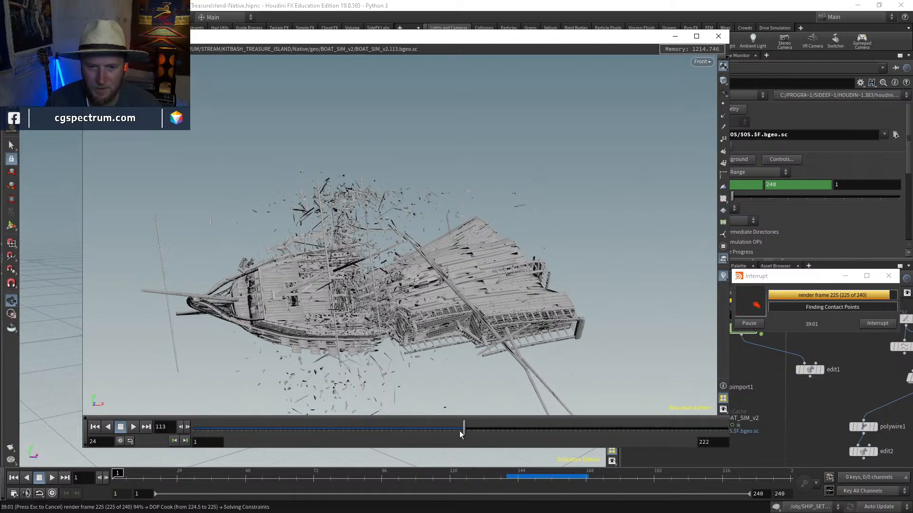
pyautogui.click(479, 432)
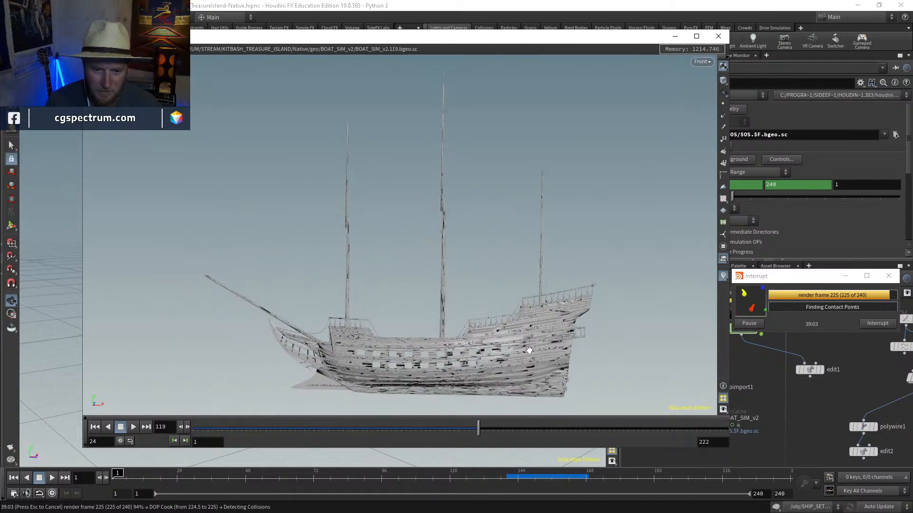
pyautogui.click(573, 435)
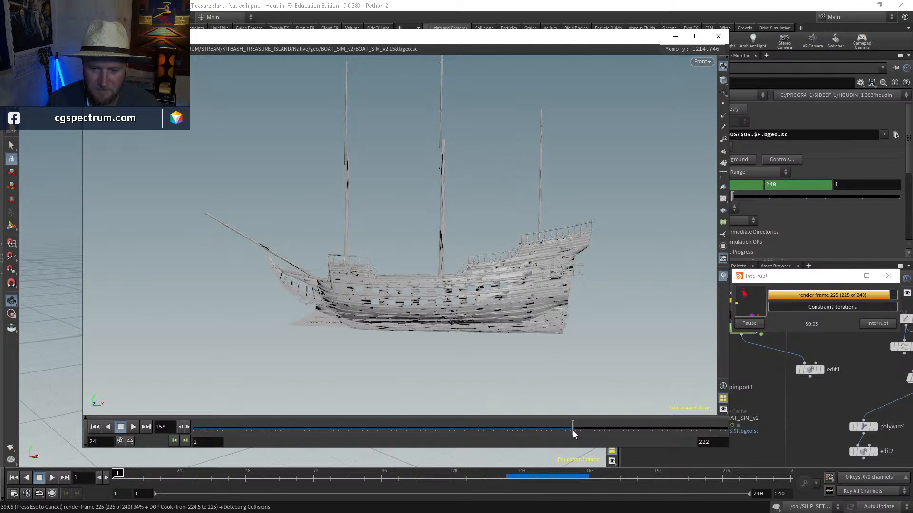
pyautogui.click(640, 431)
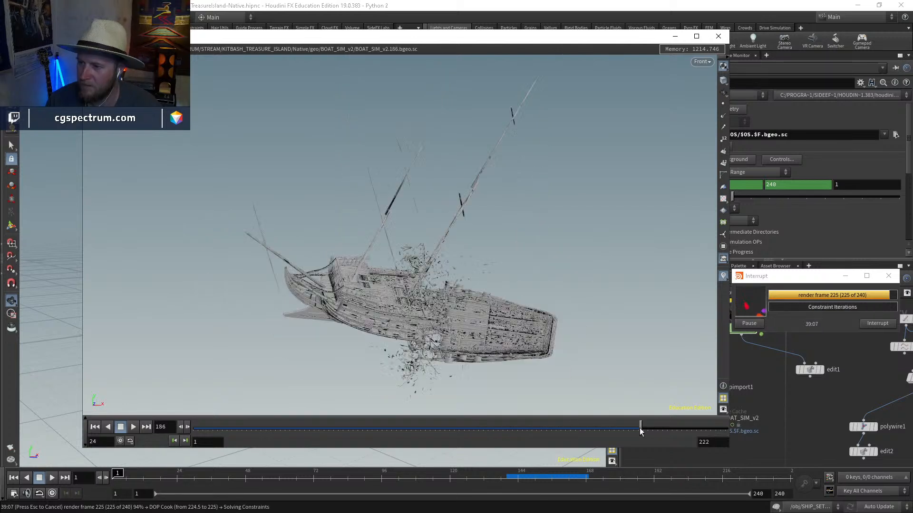
pyautogui.click(693, 428)
pyautogui.click(716, 427)
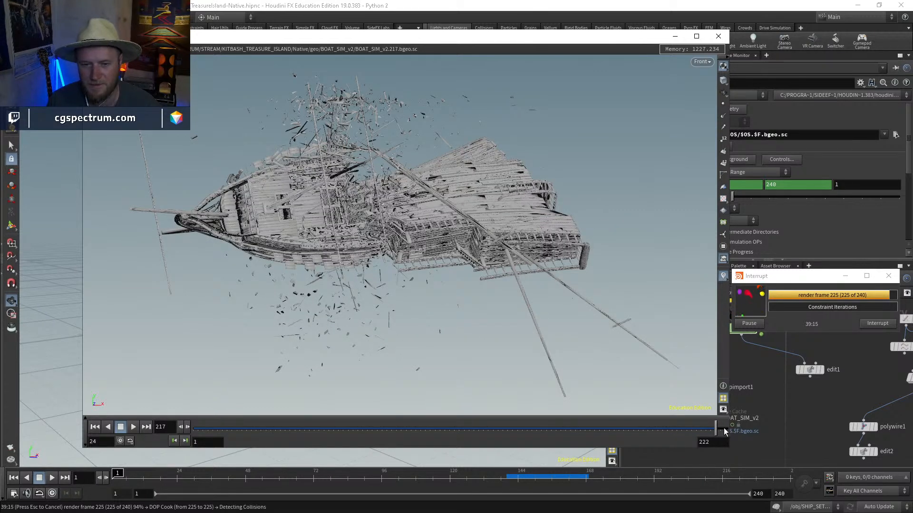
pyautogui.click(724, 428)
# Step: Review the start of the break-up again from the front, scrubbing through frames 131, 142, 185 and 196
pyautogui.click(505, 430)
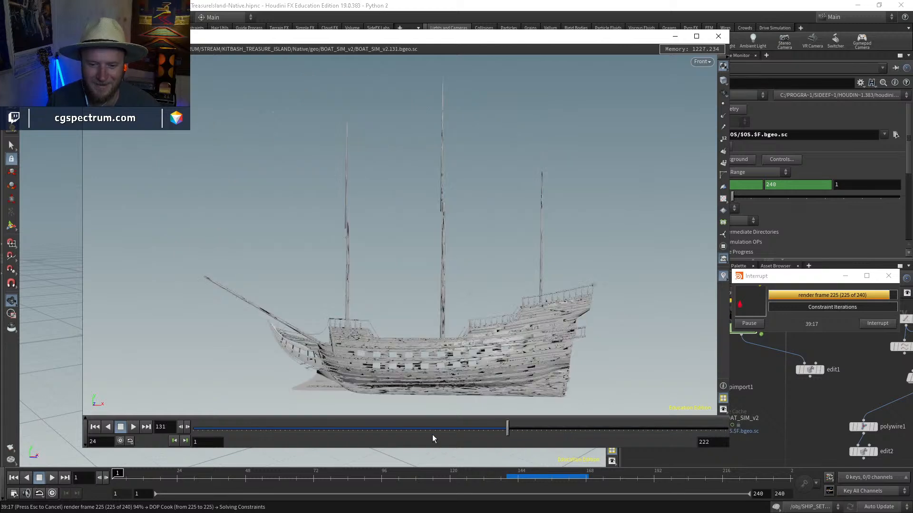
pyautogui.click(430, 430)
pyautogui.click(534, 430)
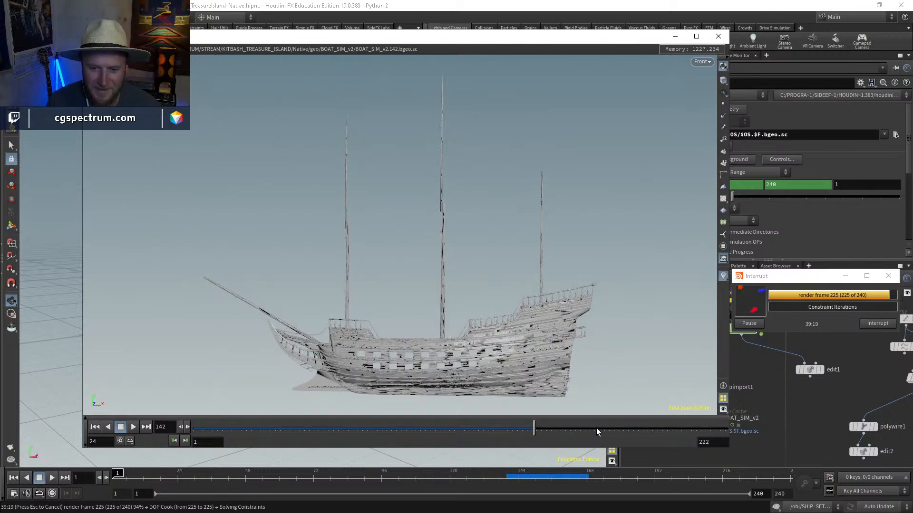
pyautogui.click(611, 430)
pyautogui.click(637, 433)
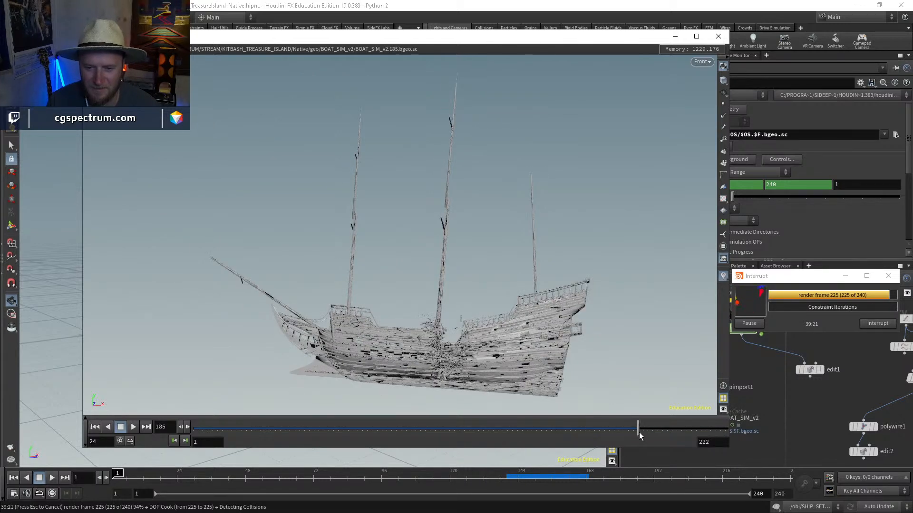
pyautogui.click(666, 432)
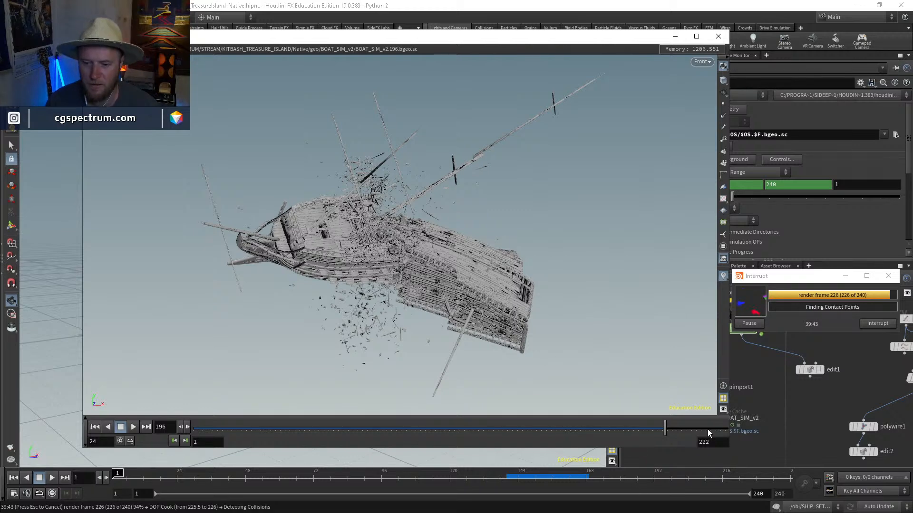
# Step: Examine the breaking ship from the front at frames 215, 119, 219 and 182 in the geometry viewer
pyautogui.moveTo(707, 429); pyautogui.dragTo(725, 429)
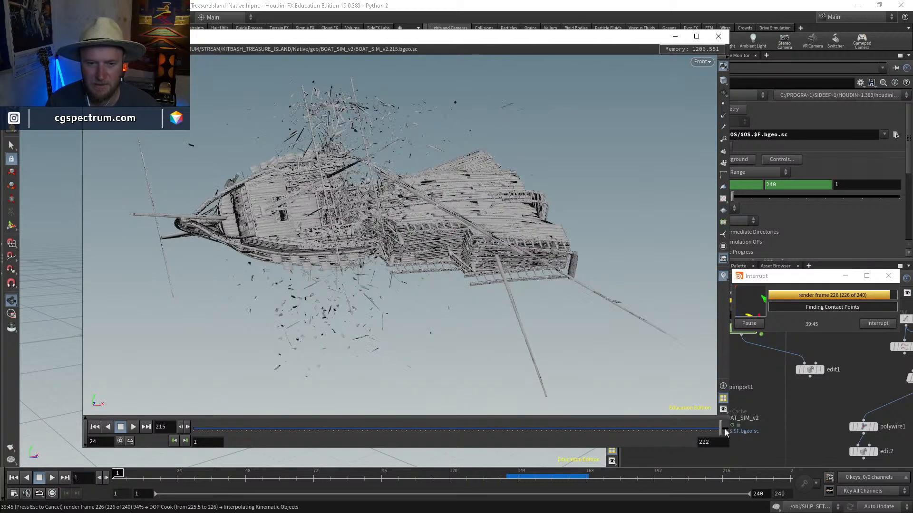
pyautogui.moveTo(575, 430); pyautogui.dragTo(739, 429)
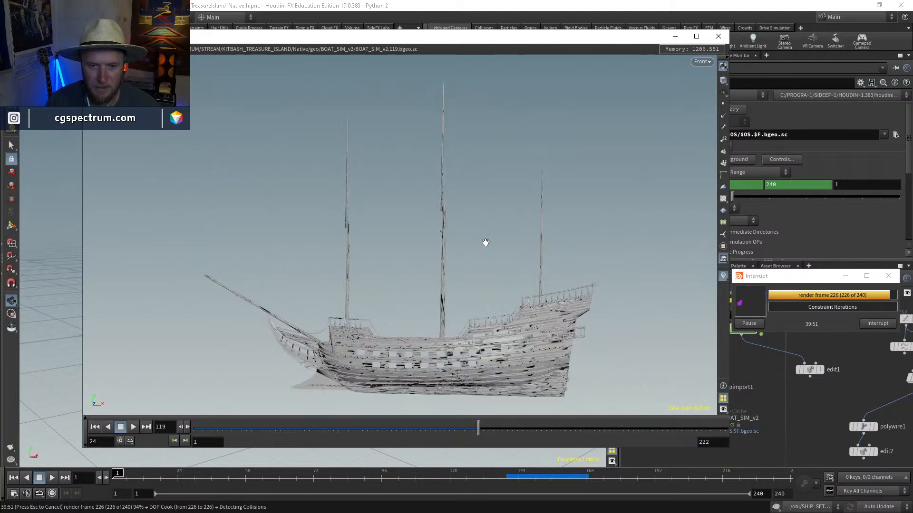
pyautogui.click(720, 432)
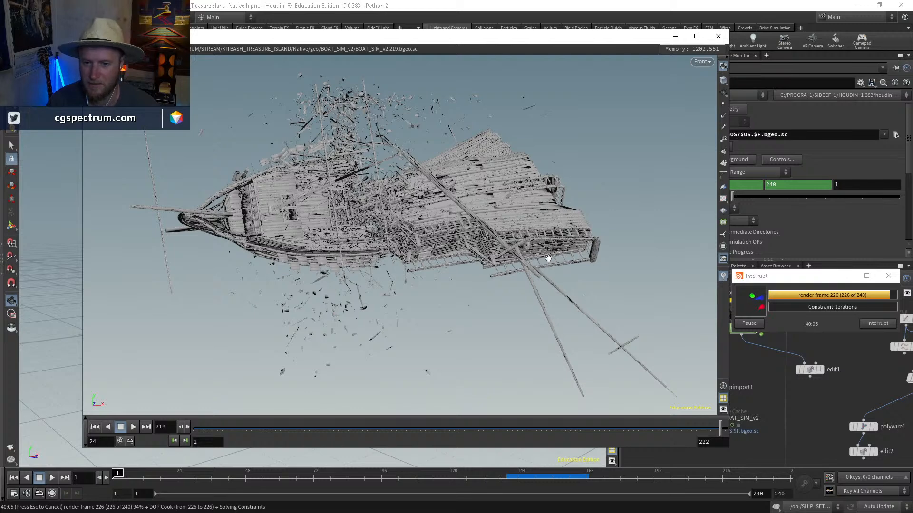
pyautogui.click(630, 427)
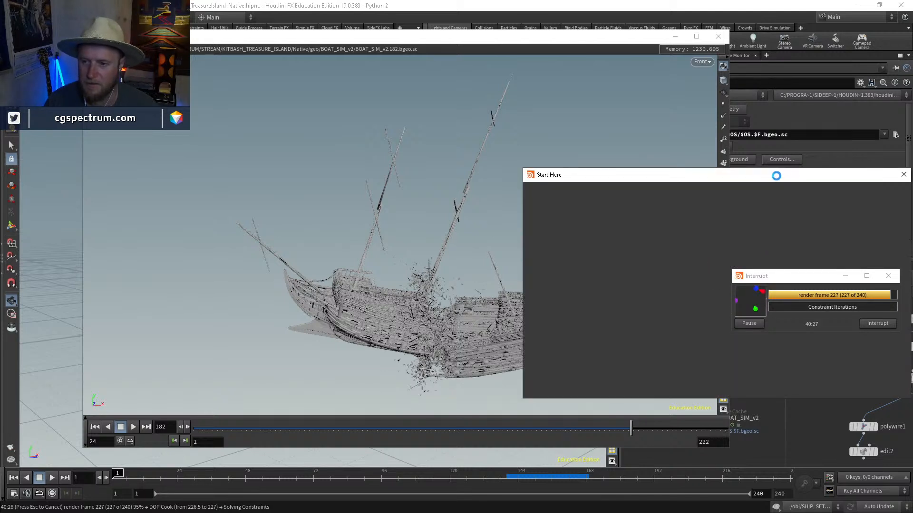
# Step: Open the recent scene KB16D_TreasureIsland-Native.hipnc in a second, maximized session and reposition the render progress window
pyautogui.click(903, 174)
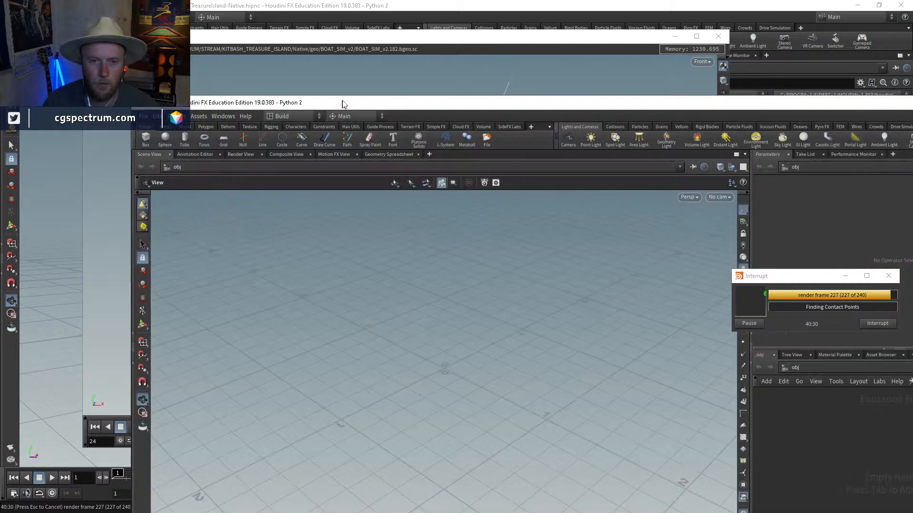
pyautogui.doubleClick(342, 102)
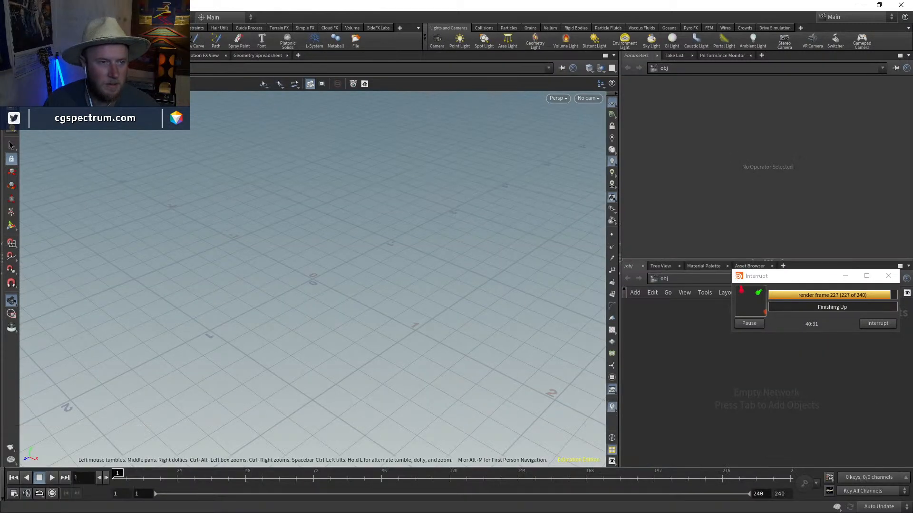
pyautogui.click(12, 17)
pyautogui.moveTo(36, 47)
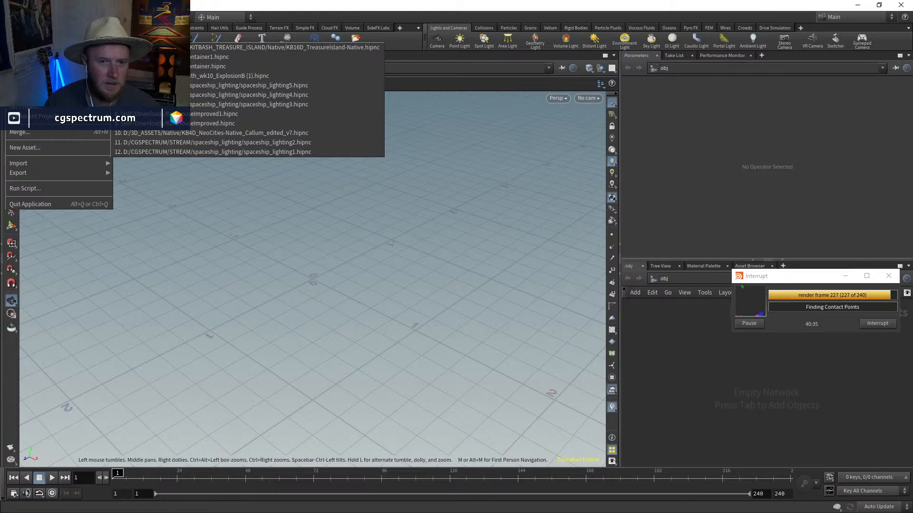
pyautogui.click(285, 47)
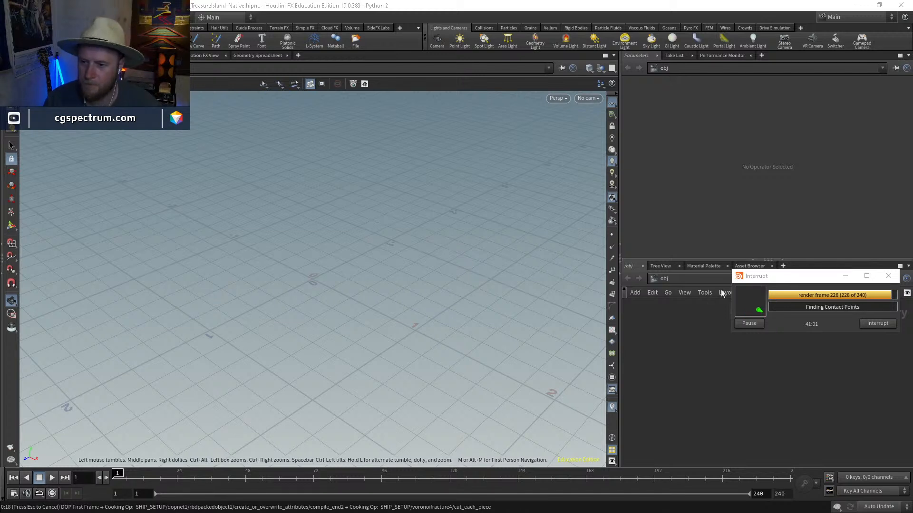
pyautogui.moveTo(784, 275); pyautogui.dragTo(794, 272)
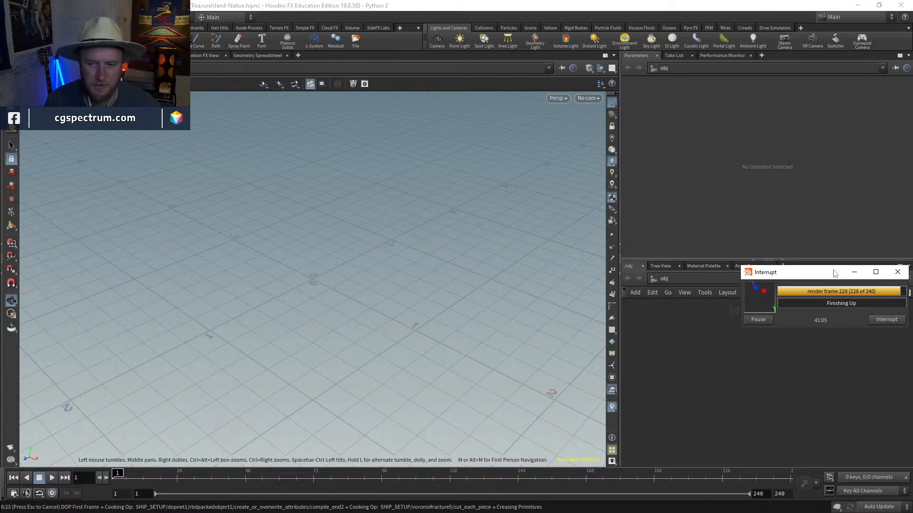
pyautogui.moveTo(830, 274); pyautogui.dragTo(804, 275)
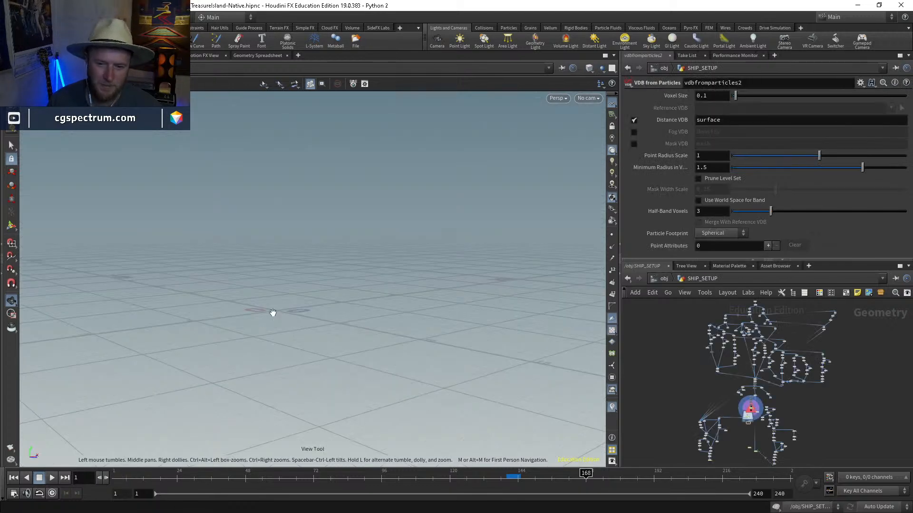
# Step: Go to frame 140 and frame the ship in the perspective view to inspect its hull
pyautogui.click(510, 475)
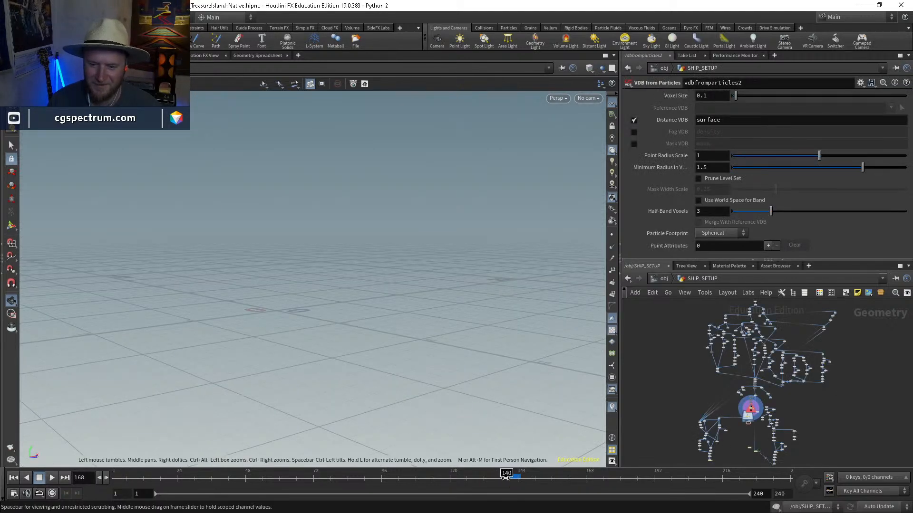
pyautogui.press('f')
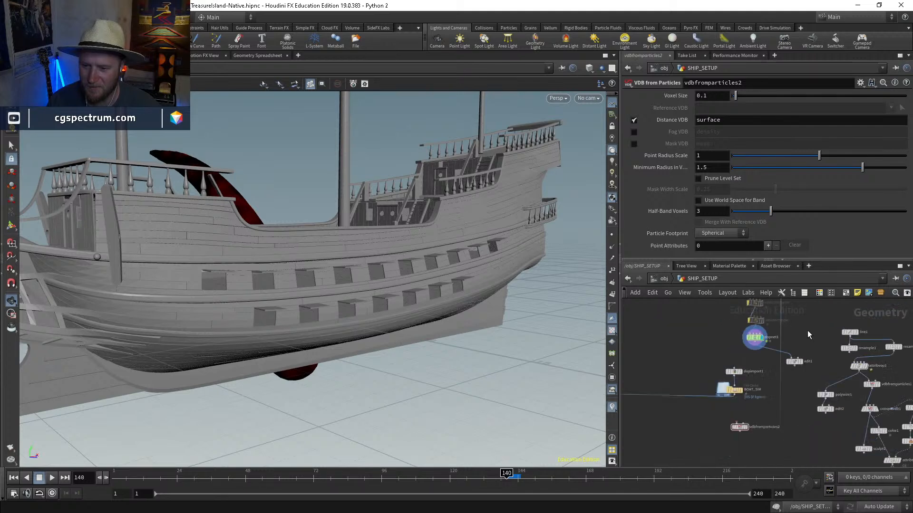
pyautogui.scroll(1, 740, 405)
pyautogui.moveTo(795, 377); pyautogui.dragTo(782, 440, button='middle')
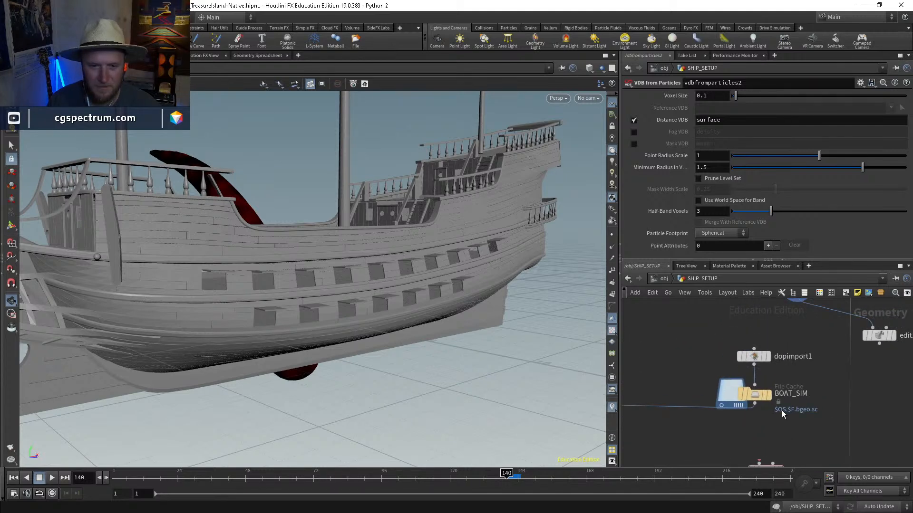
pyautogui.keyDown('alt'); pyautogui.moveTo(406, 300); pyautogui.dragTo(475, 328); pyautogui.keyUp('alt')
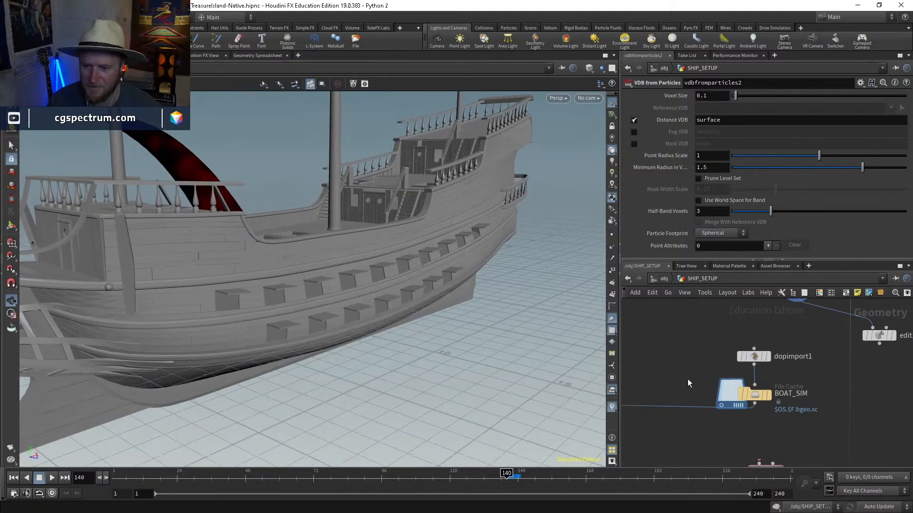
# Step: Display the BOAT_SIM file cache node and rename it as BOAT_SIM_v2
pyautogui.scroll(-5, 687, 379)
pyautogui.scroll(5, 684, 383)
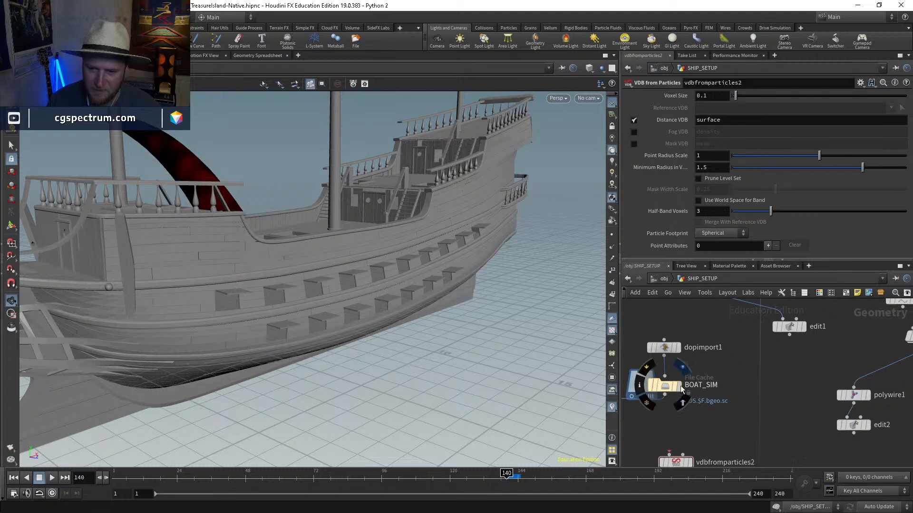
pyautogui.click(717, 386)
pyautogui.click(719, 386)
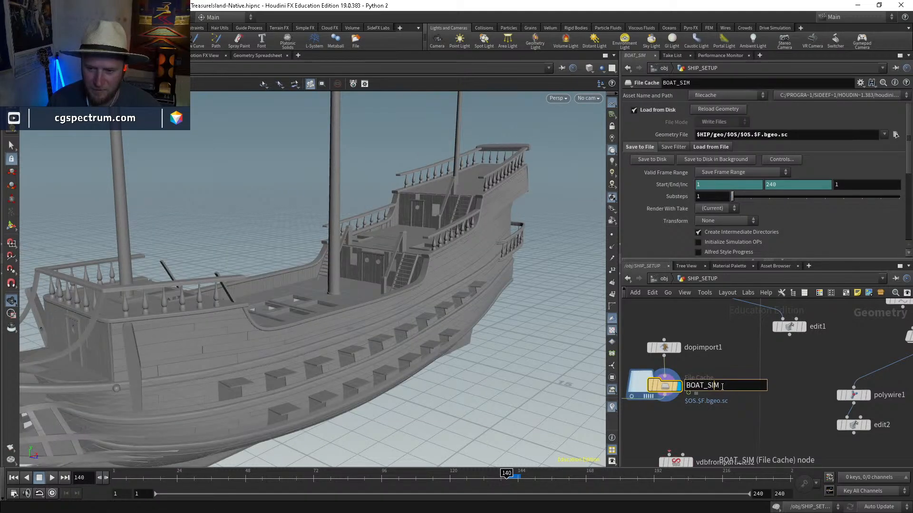
pyautogui.write('_v2')
pyautogui.press('Return')
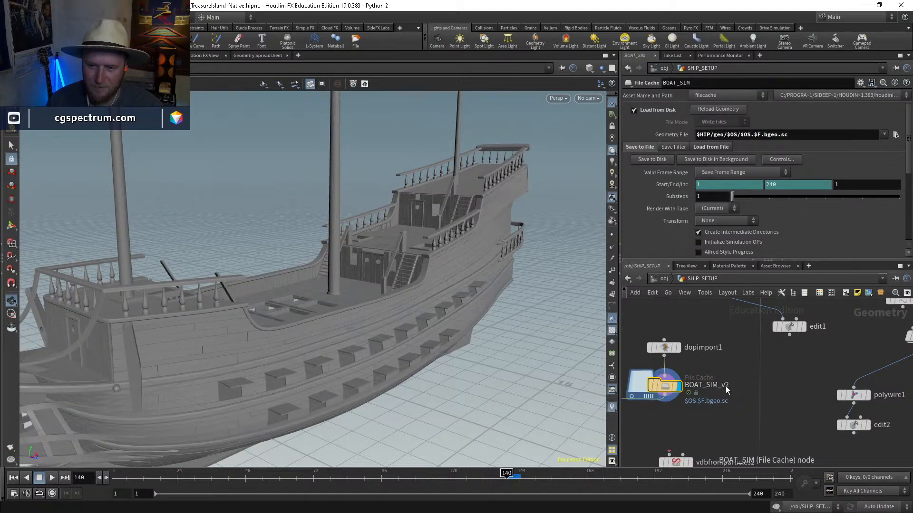
# Step: Inspect the cached wreck and scattered debris from several angles at frames 222 and 228
pyautogui.moveTo(395, 228); pyautogui.dragTo(408, 312)
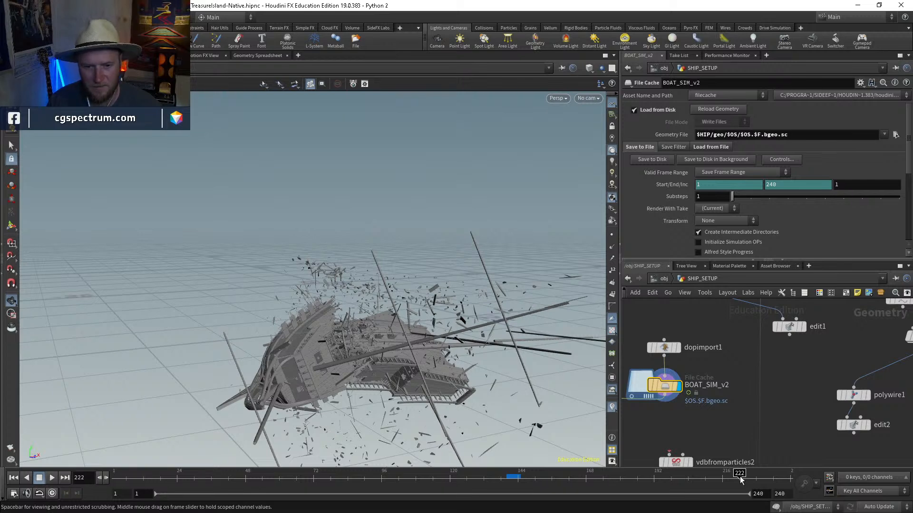
pyautogui.moveTo(419, 309); pyautogui.dragTo(444, 350)
pyautogui.moveTo(312, 324); pyautogui.dragTo(456, 283)
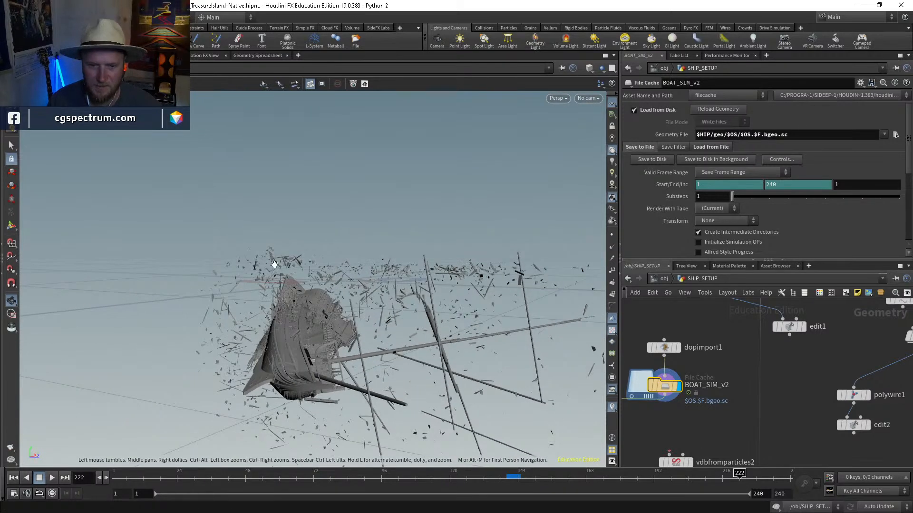
pyautogui.click(783, 479)
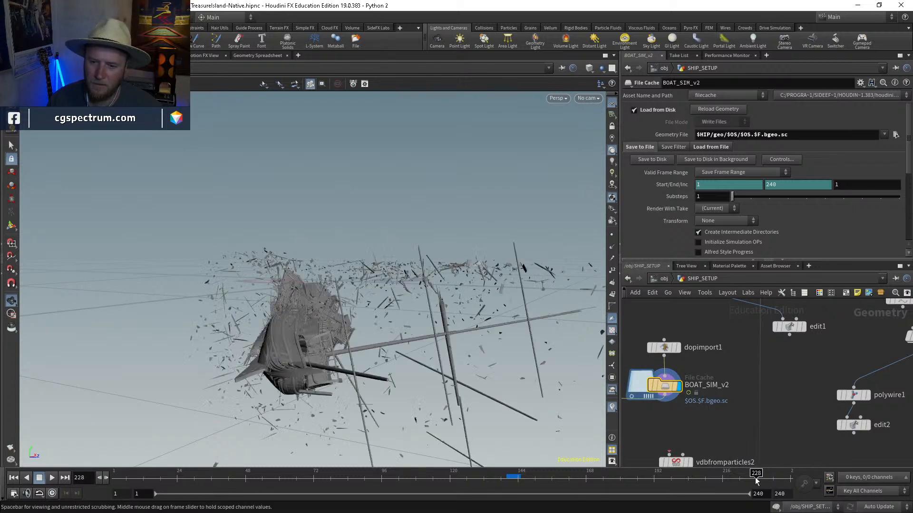
# Step: Switch back to the geometry viewer, check frames 204 and 215, and close the viewer
pyautogui.hotkey('alt', 'Tab')
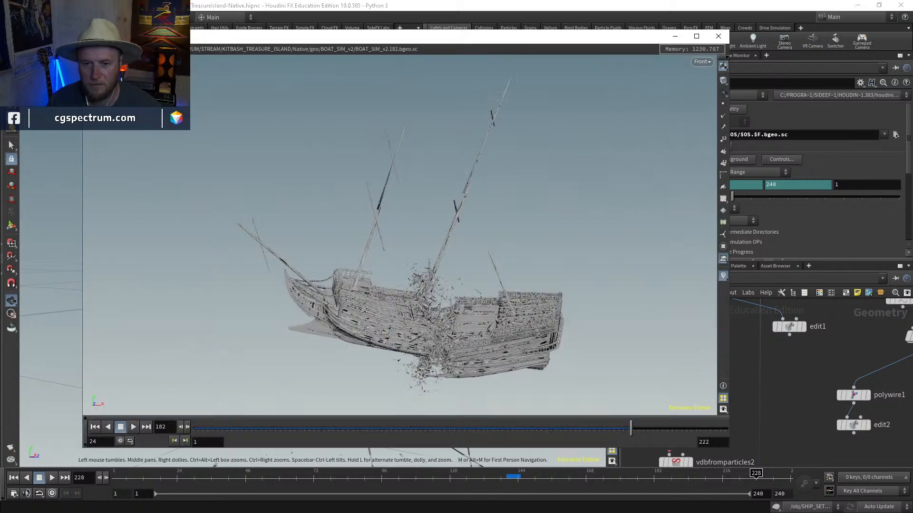
pyautogui.moveTo(492, 264); pyautogui.dragTo(519, 269)
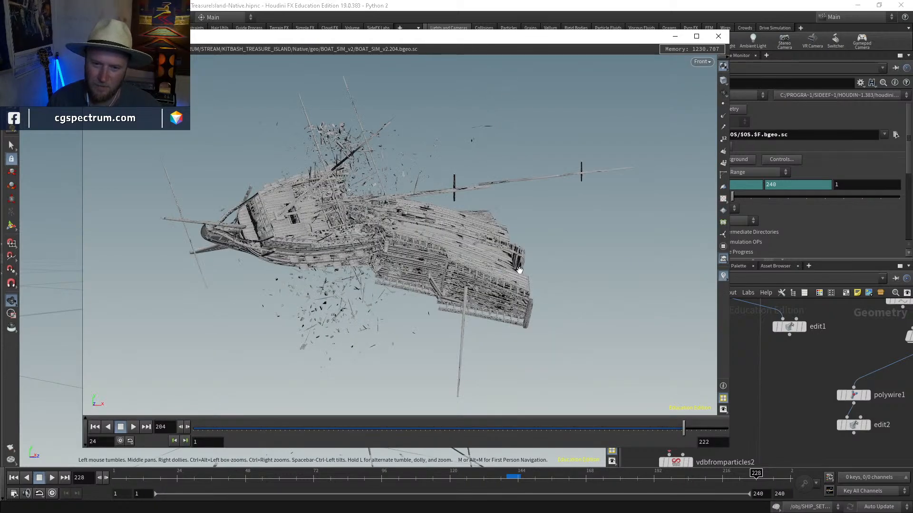
pyautogui.click(711, 431)
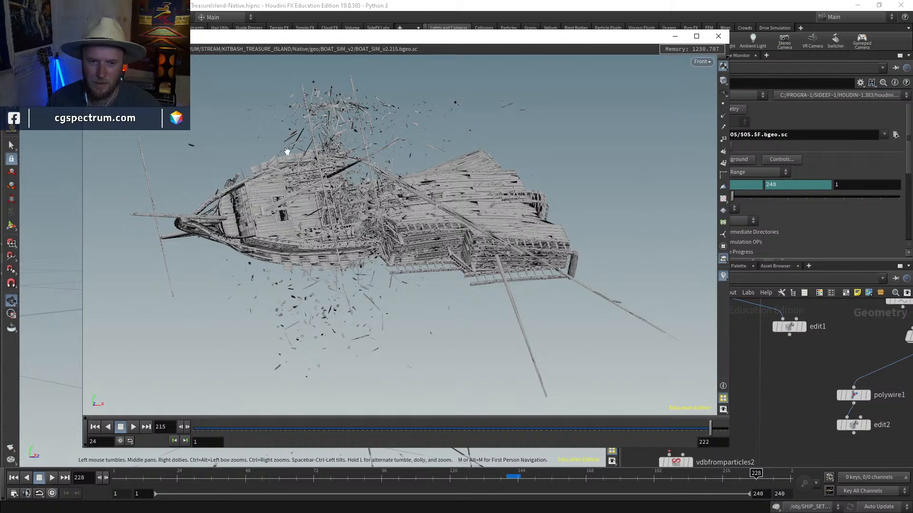
pyautogui.click(718, 37)
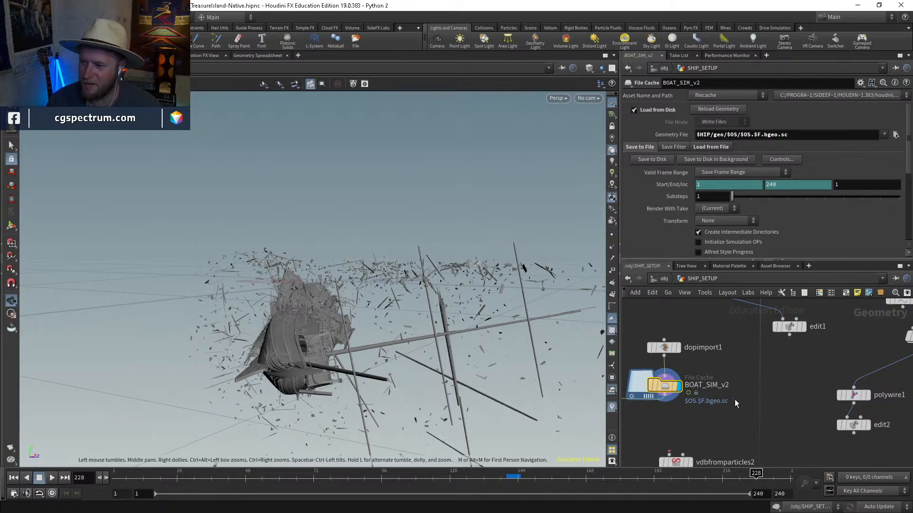
# Step: Review the ship's break-up in the perspective view, scrubbing back from frame 228 to frames 198 and 183
pyautogui.scroll(-3, 773, 415)
pyautogui.moveTo(424, 340); pyautogui.dragTo(613, 408)
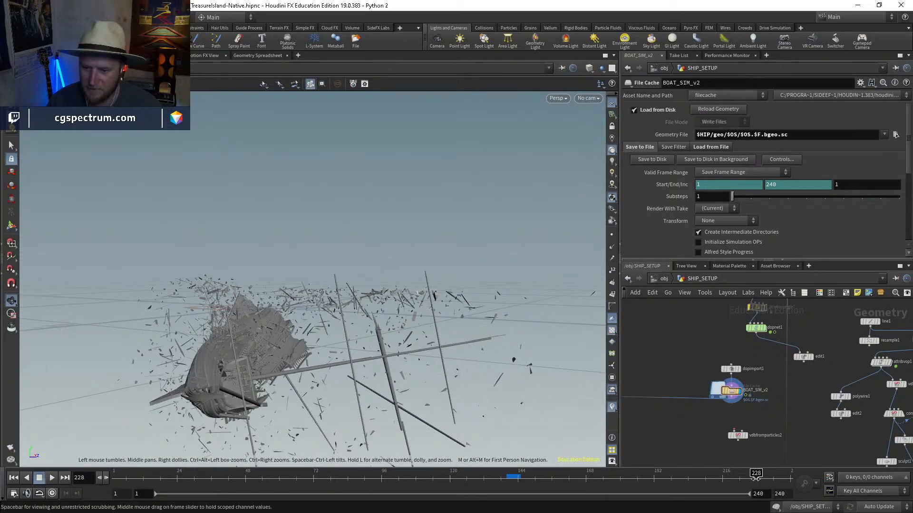
pyautogui.moveTo(304, 333); pyautogui.dragTo(153, 293)
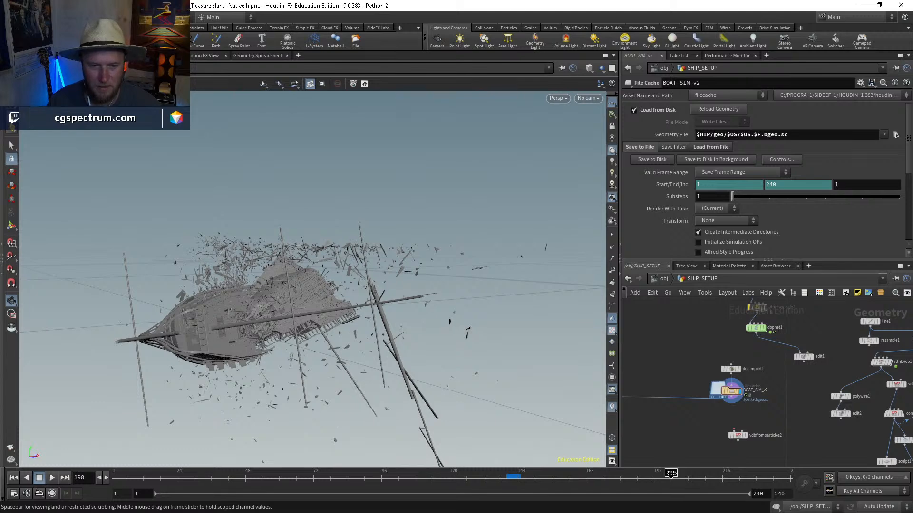
pyautogui.click(595, 477)
pyautogui.click(629, 480)
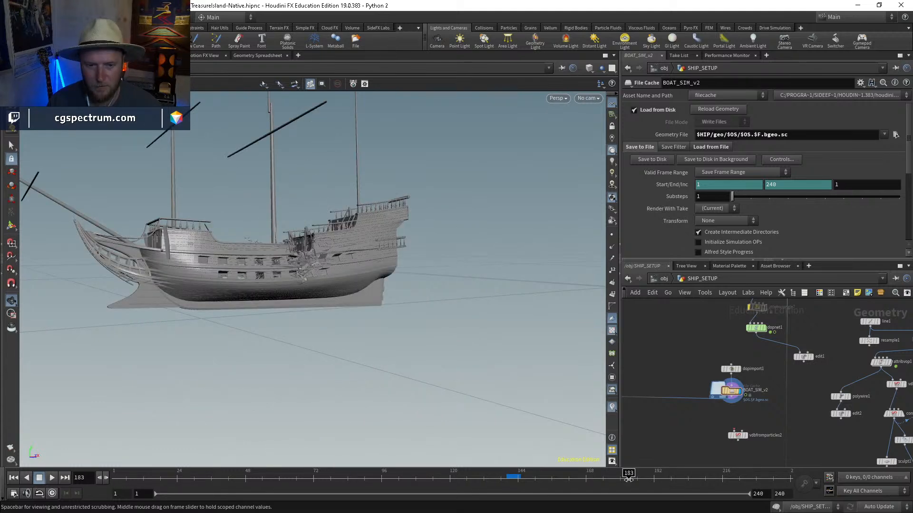
# Step: Examine the splitting hull from other angles at frames 195 and 224, toggling wireframe display on and off
pyautogui.moveTo(491, 380)
pyautogui.mouseDown()
pyautogui.moveTo(330, 291)
pyautogui.moveTo(368, 307)
pyautogui.mouseUp()
pyautogui.press('w')
pyautogui.press('w')
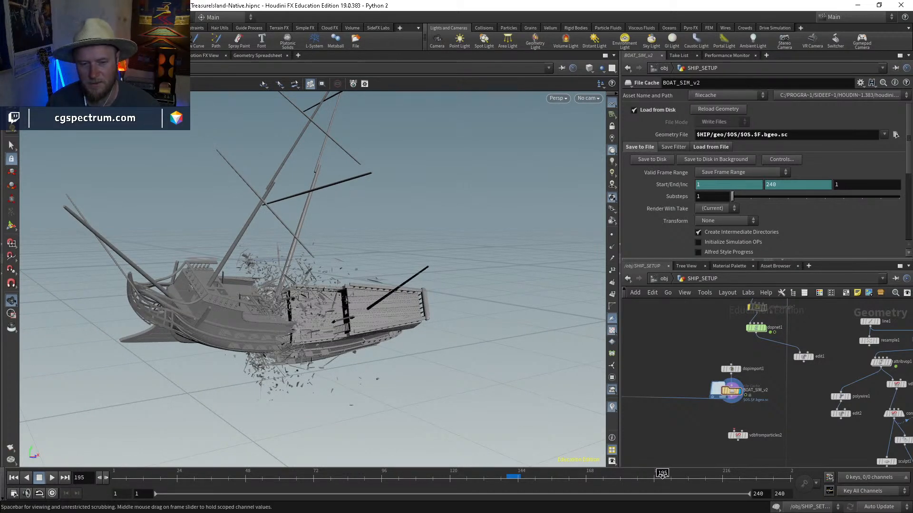
pyautogui.click(714, 480)
pyautogui.moveTo(362, 375)
pyautogui.mouseDown()
pyautogui.moveTo(312, 386)
pyautogui.moveTo(282, 349)
pyautogui.moveTo(374, 301)
pyautogui.moveTo(455, 326)
pyautogui.moveTo(432, 365)
pyautogui.moveTo(577, 381)
pyautogui.moveTo(311, 390)
pyautogui.moveTo(294, 356)
pyautogui.mouseUp()
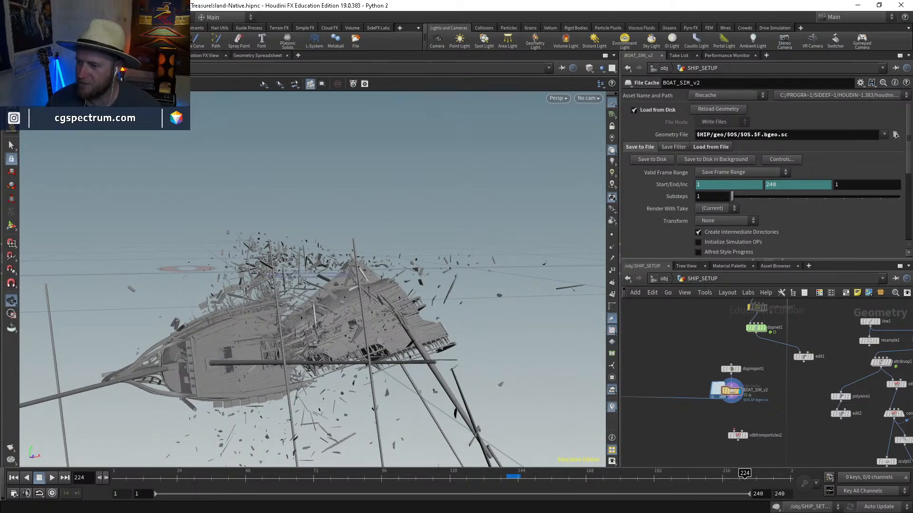
# Step: Orbit around the shattered ship at frame 224 and switch the viewport to wireframe display
pyautogui.moveTo(503, 431)
pyautogui.mouseDown()
pyautogui.moveTo(349, 305)
pyautogui.moveTo(472, 301)
pyautogui.moveTo(570, 346)
pyautogui.moveTo(597, 334)
pyautogui.moveTo(423, 309)
pyautogui.moveTo(320, 332)
pyautogui.moveTo(384, 334)
pyautogui.mouseUp()
pyautogui.hotkey('shift', 'w')
pyautogui.hotkey('shift', 'w')
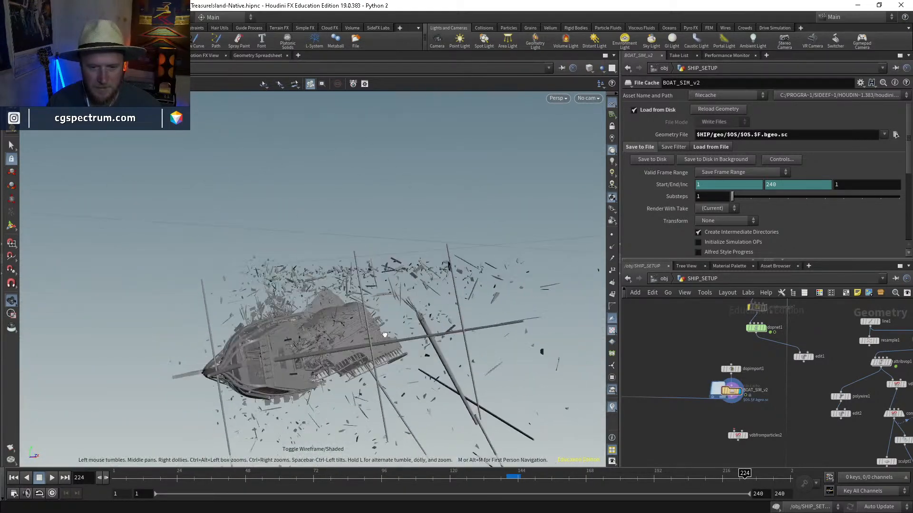
pyautogui.press('w')
# Step: Locate the merge5 node in the SHIP_SETUP network, display its merged sails, and orbit around them
pyautogui.scroll(-5, 709, 364)
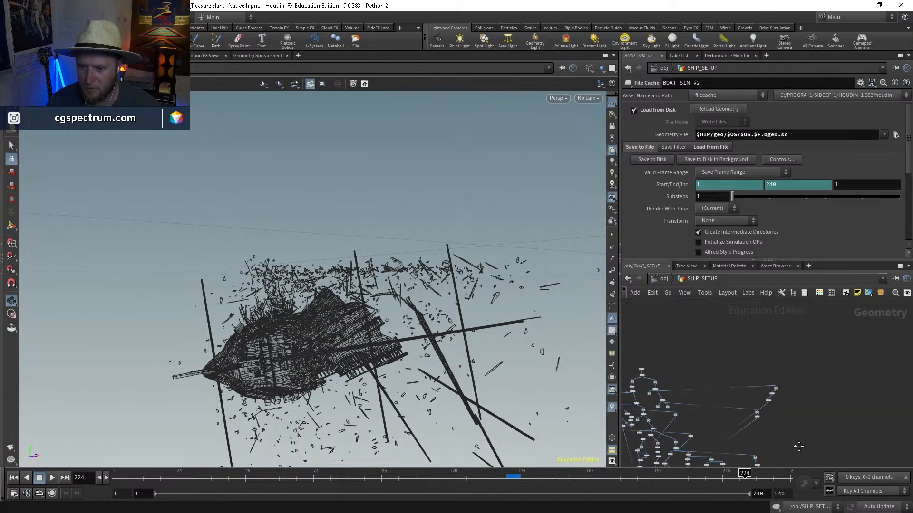
pyautogui.scroll(5, 820, 350)
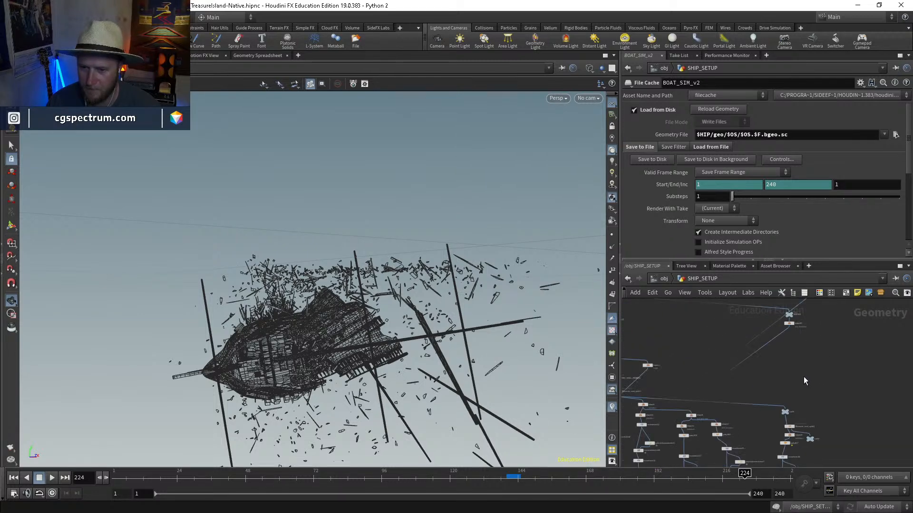
pyautogui.scroll(-5, 803, 377)
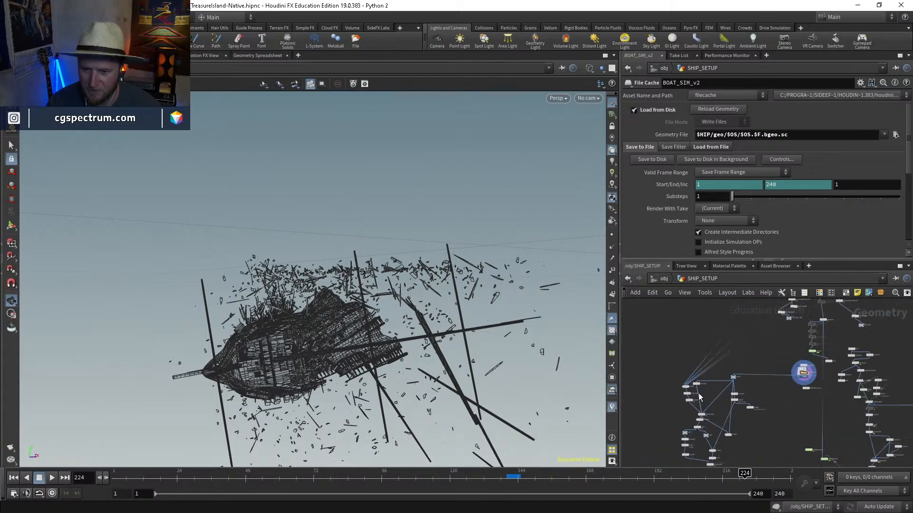
pyautogui.scroll(4, 721, 355)
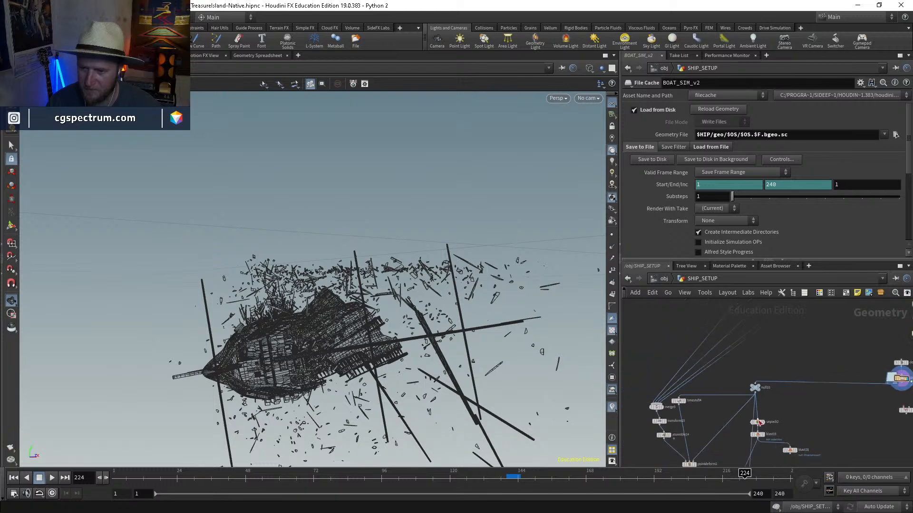
pyautogui.scroll(5, 734, 366)
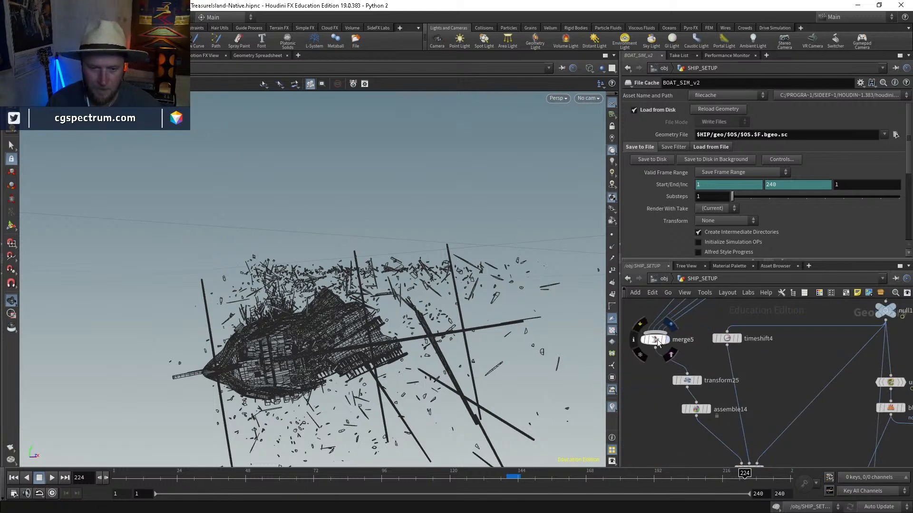
pyautogui.click(656, 339)
pyautogui.moveTo(491, 370); pyautogui.dragTo(468, 307)
pyautogui.moveTo(717, 422); pyautogui.dragTo(734, 377, button='middle')
# Step: Display assemble14 and the pointdeform2 node below it, framing and orbiting around the deformed sails
pyautogui.moveTo(735, 377)
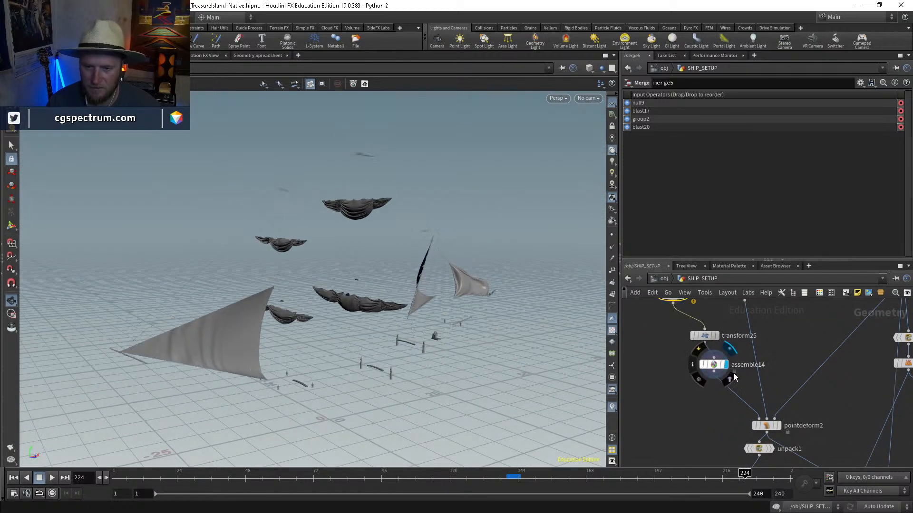
pyautogui.click(715, 365)
pyautogui.moveTo(778, 429); pyautogui.dragTo(754, 387, button='middle')
pyautogui.click(744, 387)
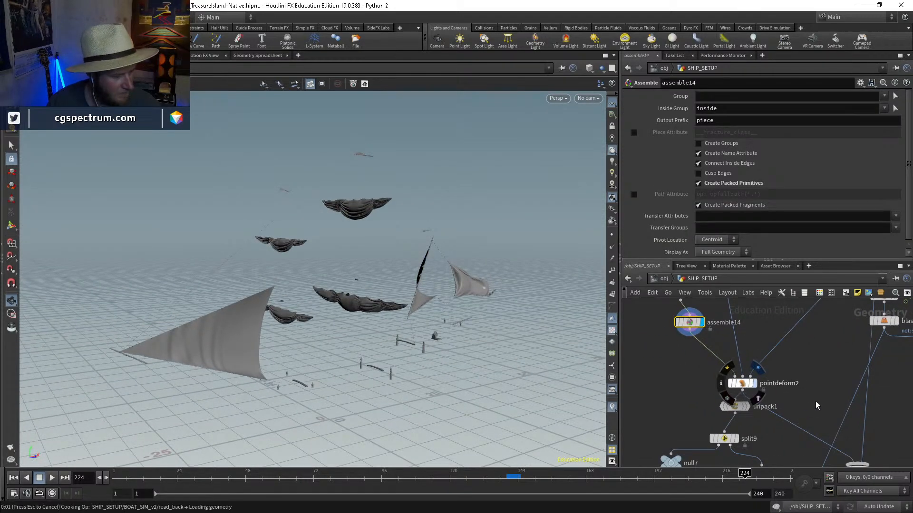
pyautogui.moveTo(815, 401); pyautogui.dragTo(818, 359, button='middle')
pyautogui.press('g')
pyautogui.moveTo(468, 362); pyautogui.dragTo(556, 361)
pyautogui.scroll(-3, 818, 383)
pyautogui.scroll(2, 830, 413)
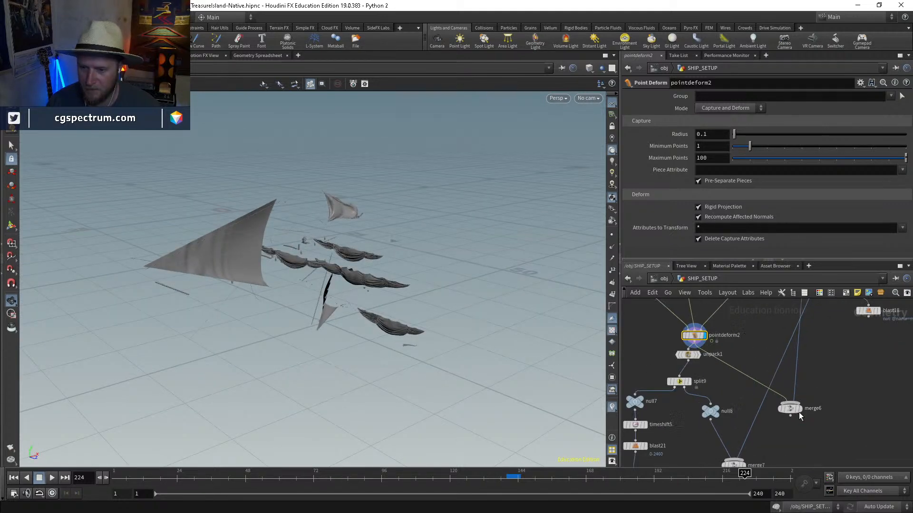
# Step: Display merge6 to examine the deformed sails together with the shattered ship from several angles
pyautogui.click(799, 408)
pyautogui.click(787, 409)
pyautogui.moveTo(522, 352); pyautogui.dragTo(494, 339)
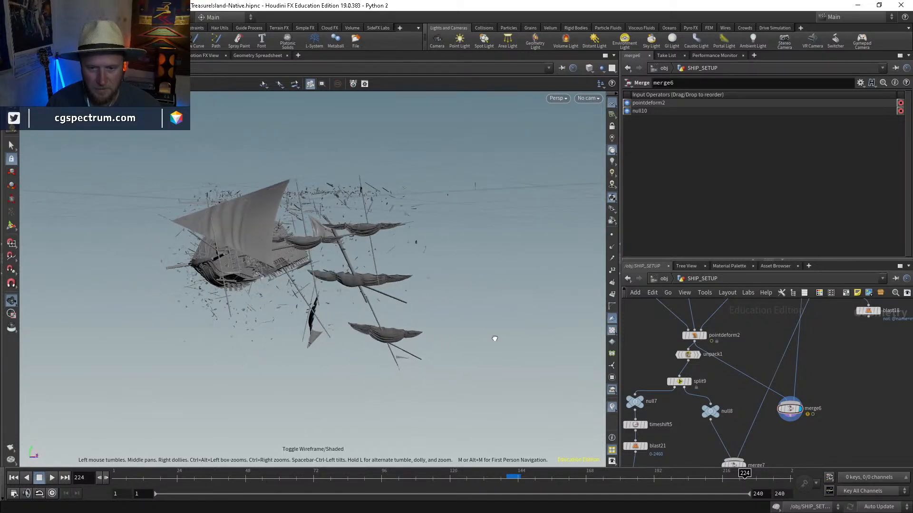
pyautogui.moveTo(423, 296)
pyautogui.mouseDown()
pyautogui.moveTo(397, 295)
pyautogui.moveTo(419, 299)
pyautogui.mouseUp()
pyautogui.moveTo(568, 305); pyautogui.dragTo(547, 312)
pyautogui.moveTo(760, 423); pyautogui.dragTo(820, 417, button='middle')
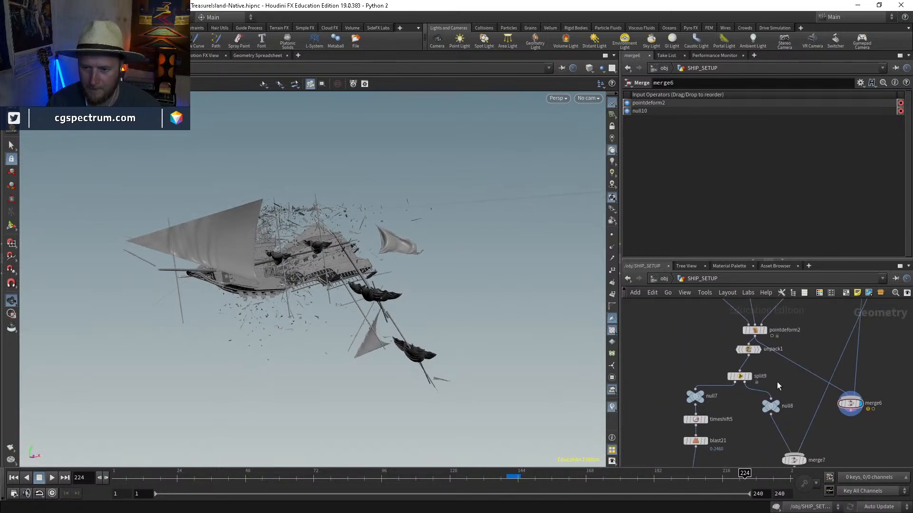
# Step: Display split9 and compare its two outputs through null7 and null8, ending back on split9
pyautogui.click(760, 349)
pyautogui.click(750, 381)
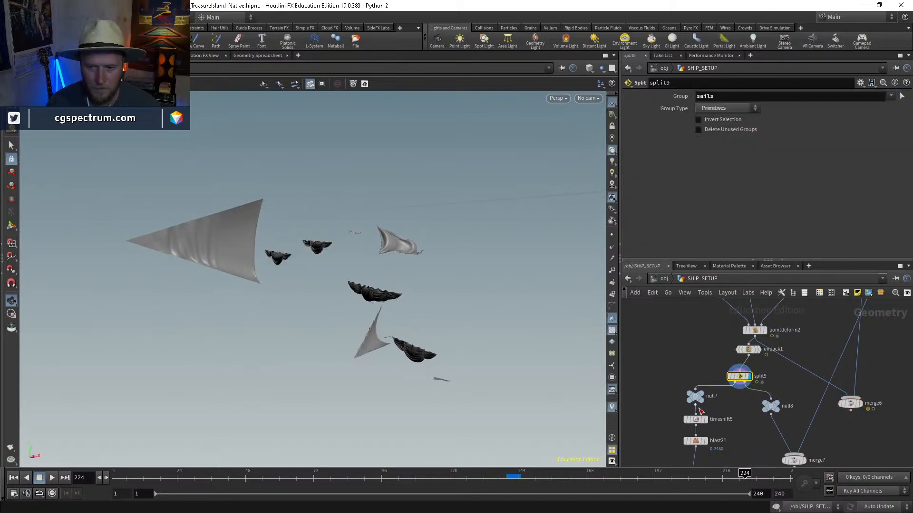
pyautogui.moveTo(705, 397); pyautogui.dragTo(719, 364, button='middle')
pyautogui.click(718, 364)
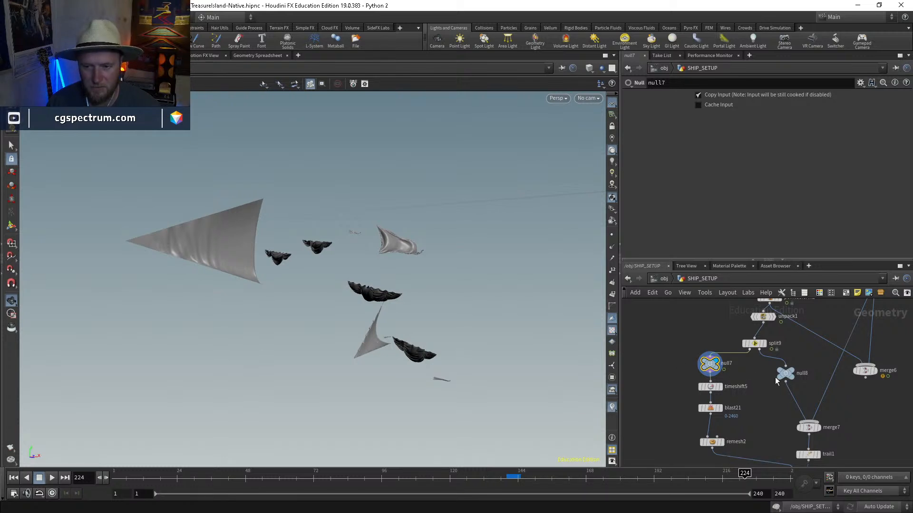
pyautogui.click(789, 368)
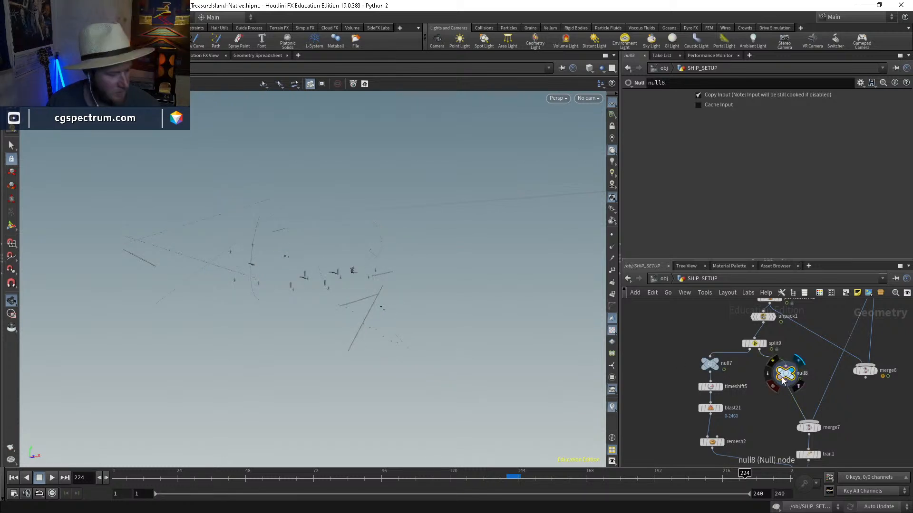
pyautogui.moveTo(755, 385); pyautogui.dragTo(746, 407, button='middle')
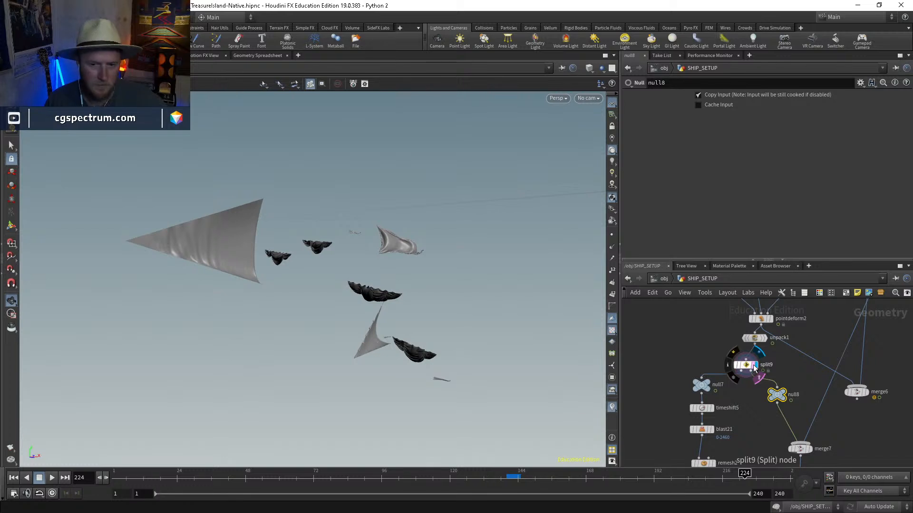
# Step: Follow the sails branch downstream from null7, displaying timeshift5 and the remesh2 result
pyautogui.scroll(2, 736, 420)
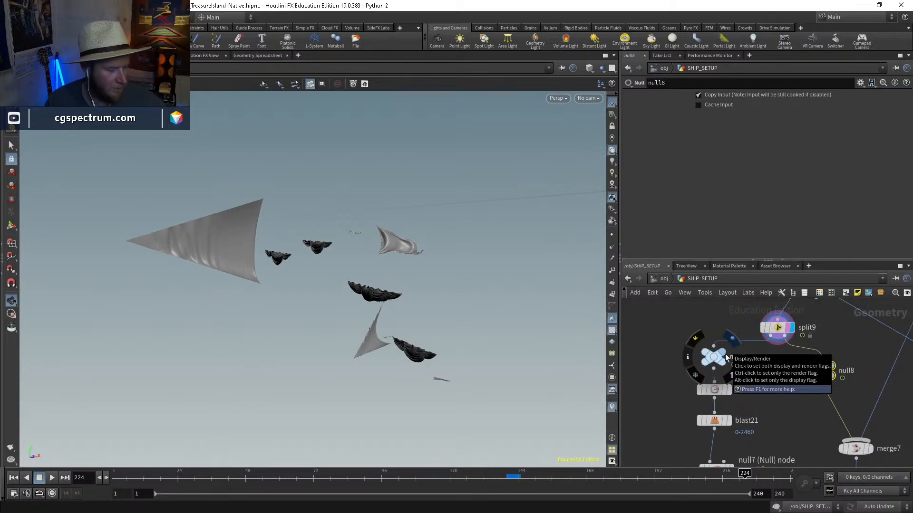
pyautogui.click(726, 358)
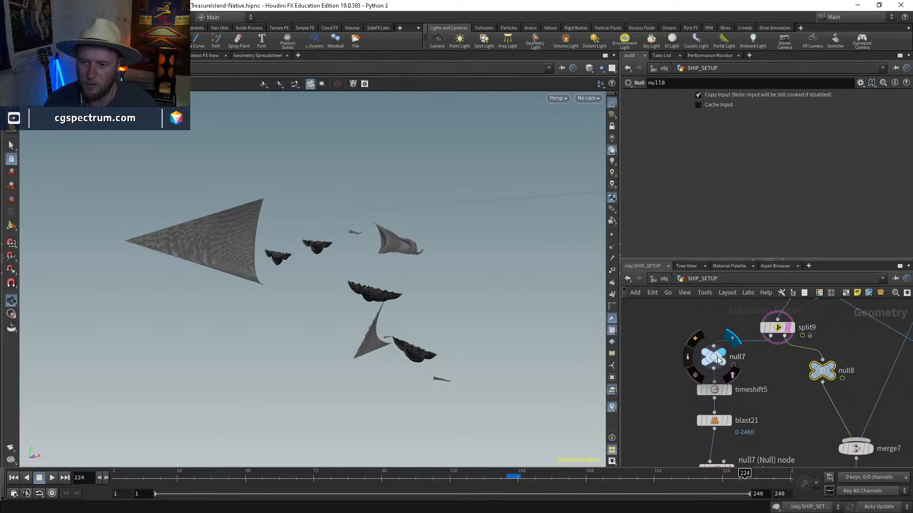
pyautogui.scroll(-2, 724, 361)
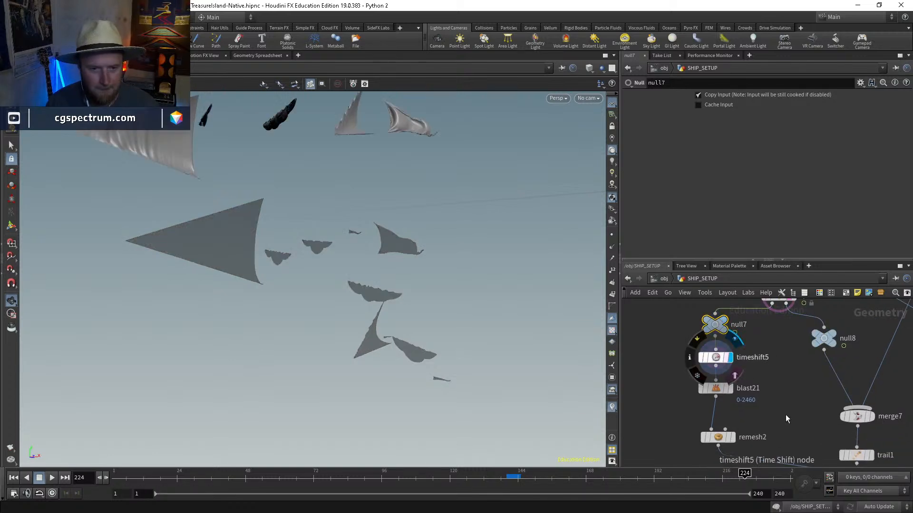
pyautogui.moveTo(772, 404); pyautogui.dragTo(738, 347, button='middle')
pyautogui.click(697, 333)
pyautogui.click(682, 333)
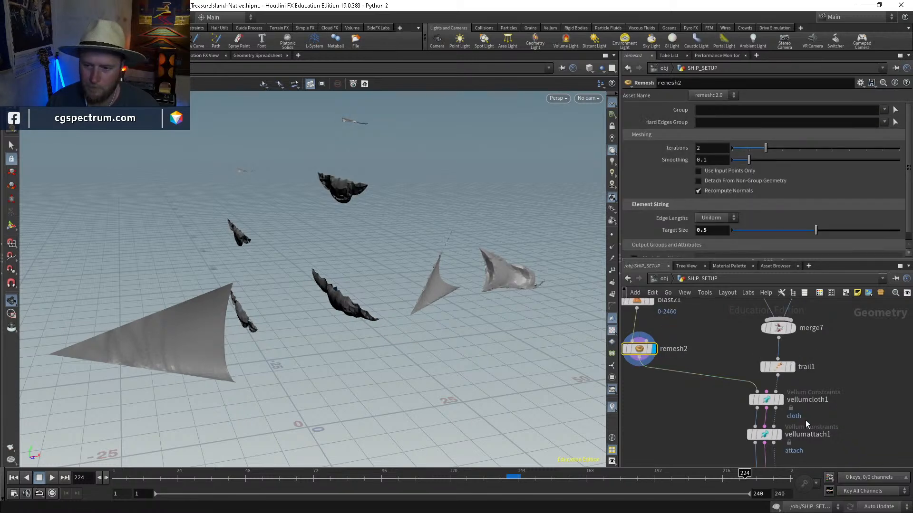
# Step: Display the vellumcloth1 cloth constraints and the vellumattach1 attach constraints to inspect their setup
pyautogui.click(766, 401)
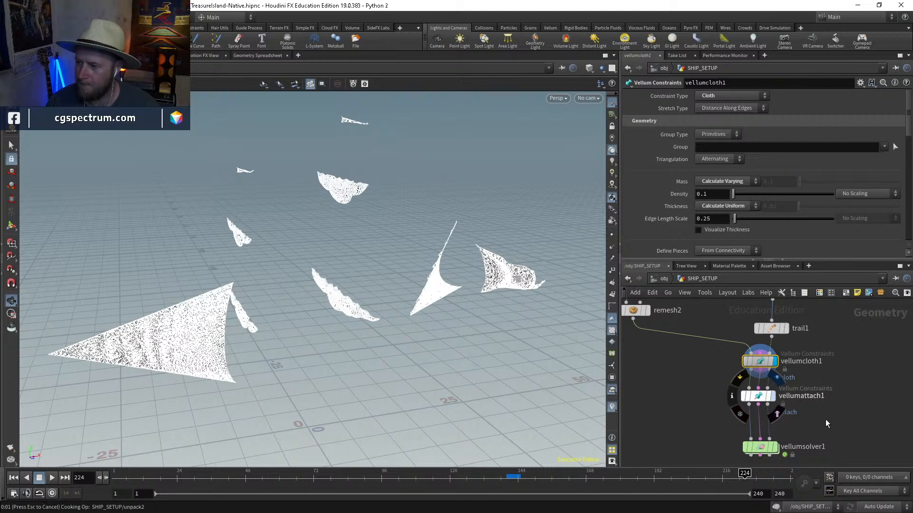
pyautogui.click(767, 397)
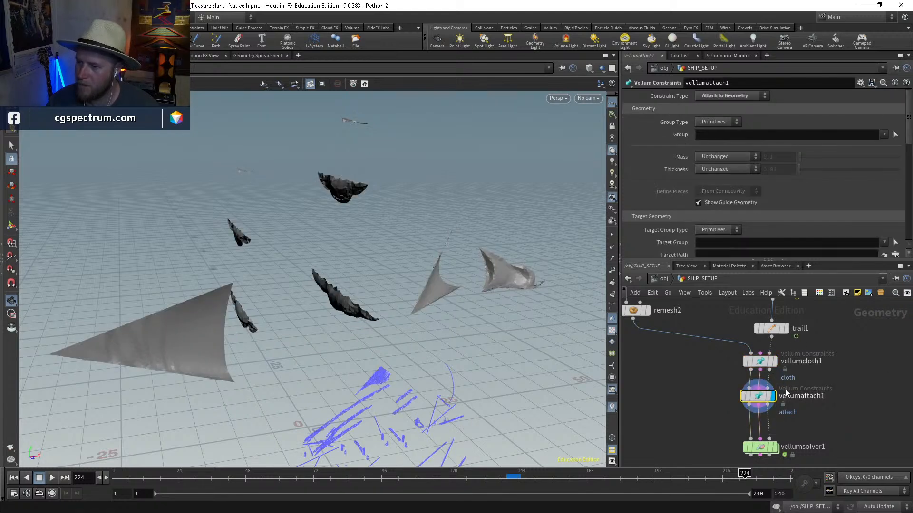
pyautogui.moveTo(819, 414); pyautogui.dragTo(817, 389, button='middle')
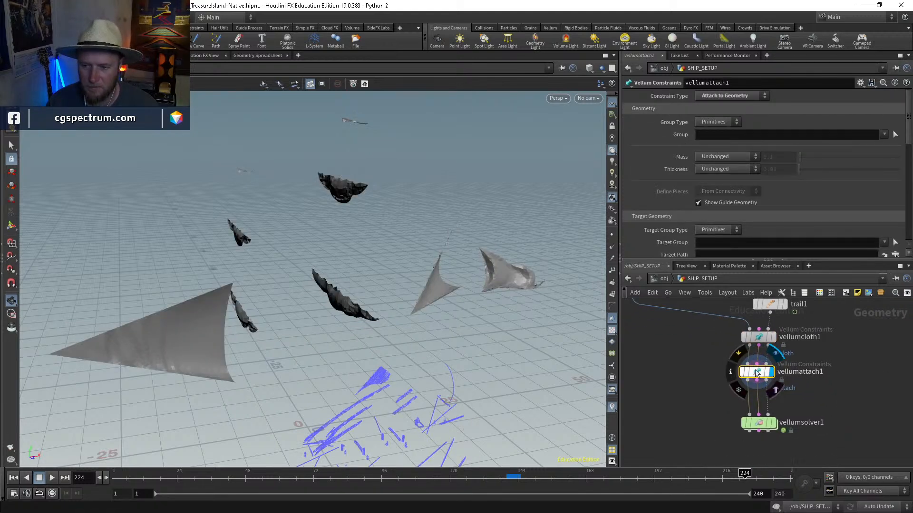
pyautogui.moveTo(753, 374); pyautogui.dragTo(756, 380)
# Step: Display vellumsolver1, go to its start frame 175, reset the simulation, and orbit around the sails
pyautogui.moveTo(787, 397); pyautogui.dragTo(782, 350, button='middle')
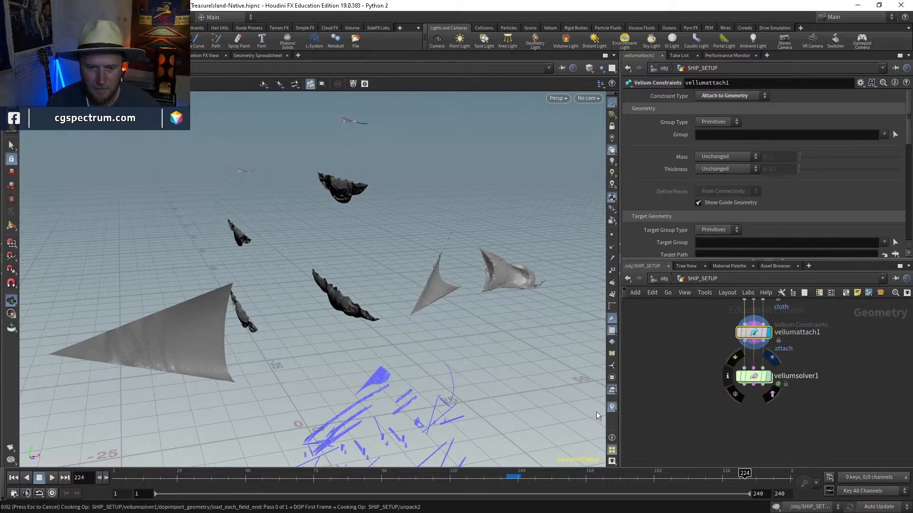
pyautogui.click(506, 478)
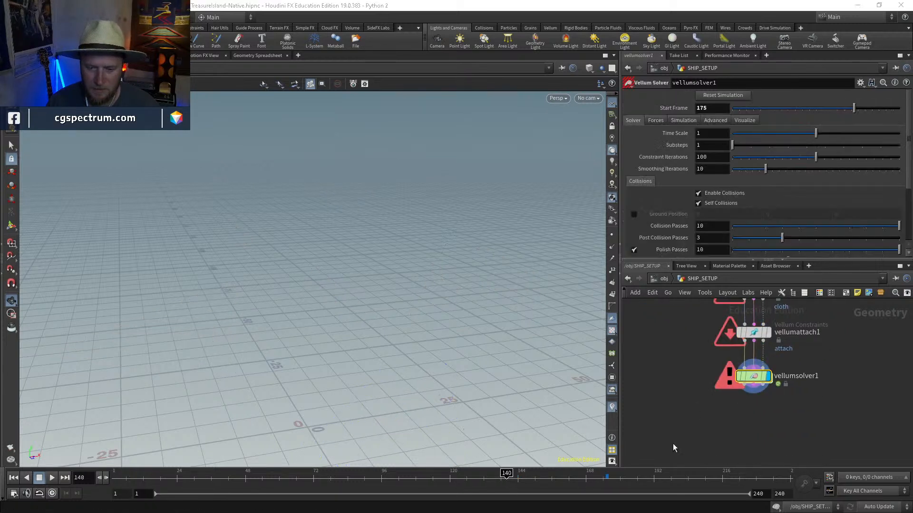
pyautogui.click(606, 479)
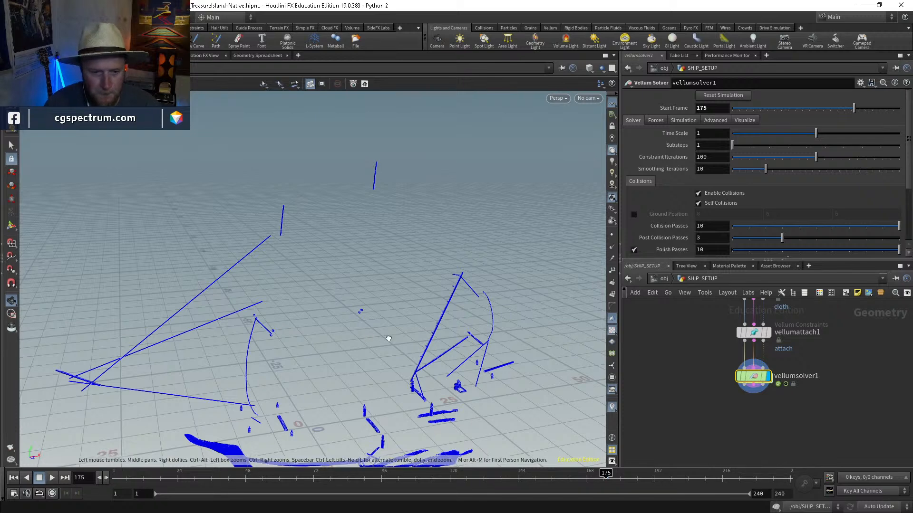
pyautogui.keyDown('alt'); pyautogui.moveTo(387, 340); pyautogui.dragTo(401, 351); pyautogui.keyUp('alt')
pyautogui.moveTo(812, 354); pyautogui.dragTo(770, 410, button='middle')
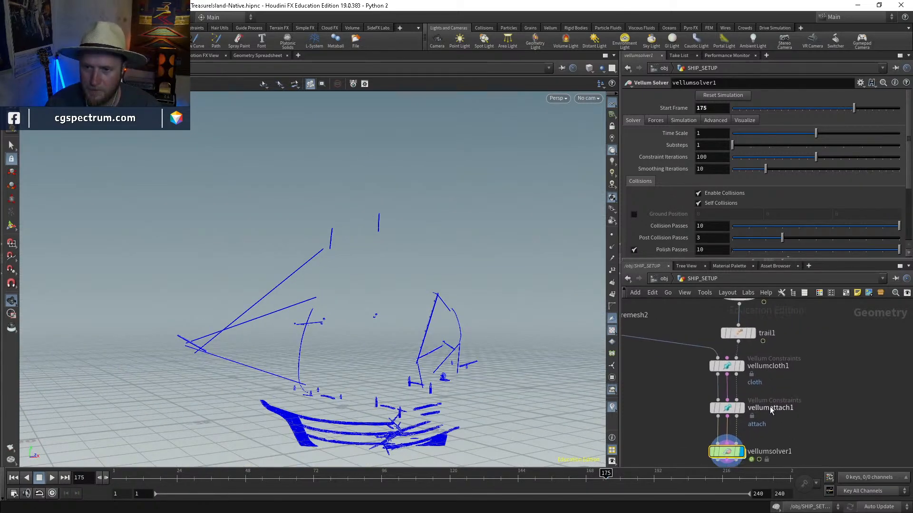
pyautogui.click(720, 97)
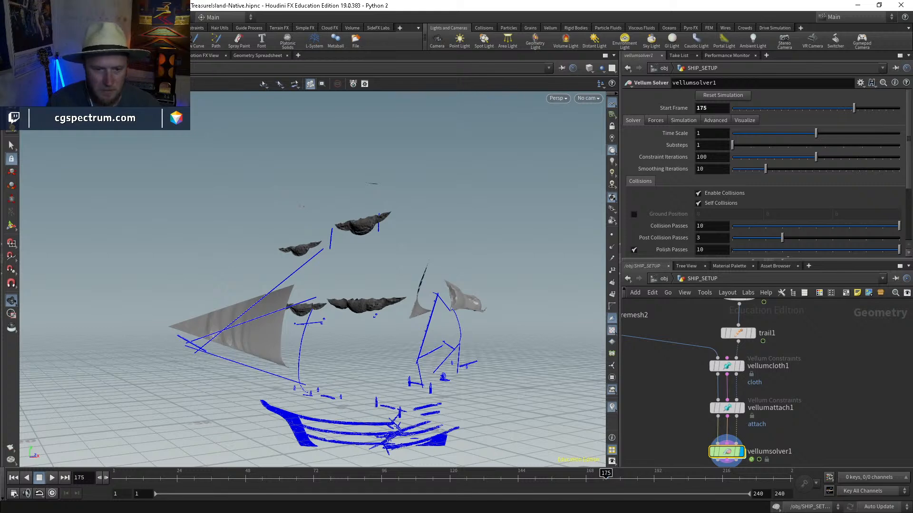
pyautogui.moveTo(343, 348); pyautogui.dragTo(468, 360)
# Step: Display unpack2, shift it slightly aside in the network, and view the hull pieces isolated by blast19
pyautogui.scroll(-4, 817, 466)
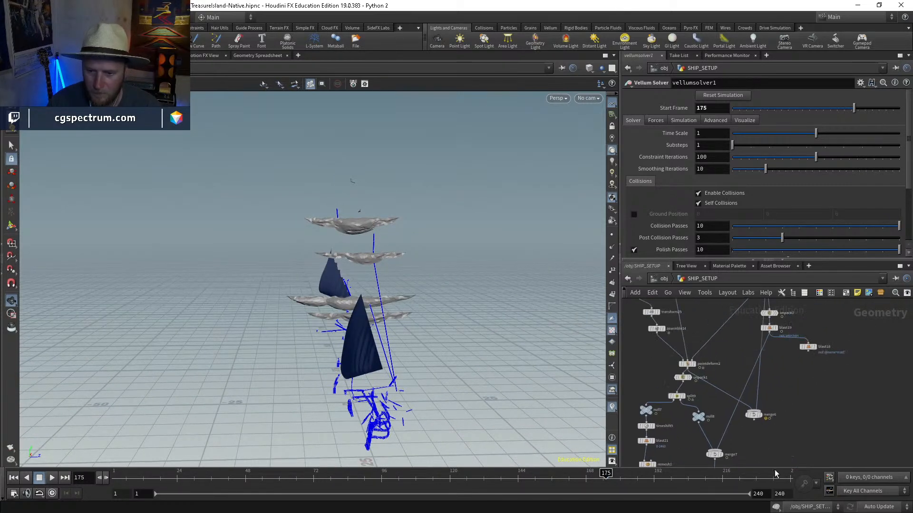
pyautogui.moveTo(792, 398); pyautogui.dragTo(773, 444, button='middle')
pyautogui.scroll(3, 774, 369)
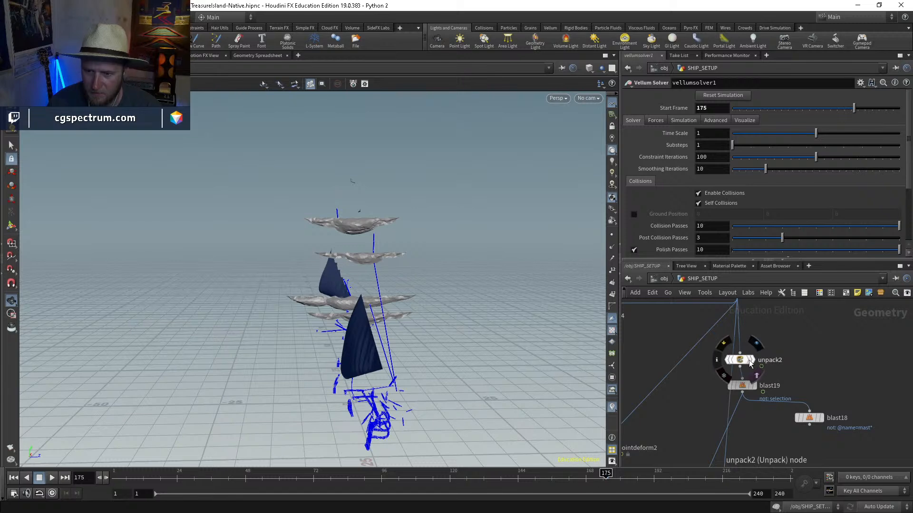
pyautogui.click(747, 363)
pyautogui.moveTo(748, 363); pyautogui.dragTo(769, 363)
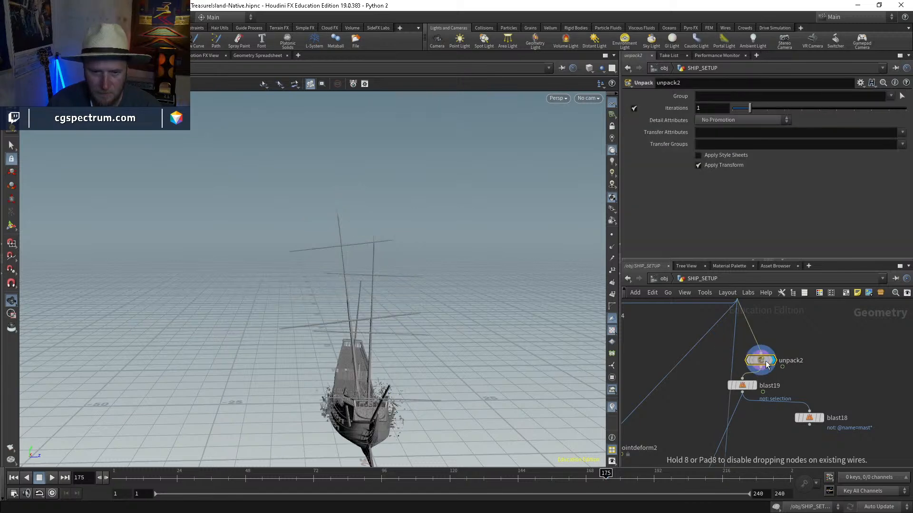
pyautogui.click(754, 386)
pyautogui.click(740, 387)
pyautogui.moveTo(509, 340); pyautogui.dragTo(442, 333)
pyautogui.moveTo(826, 393); pyautogui.dragTo(811, 392, button='middle')
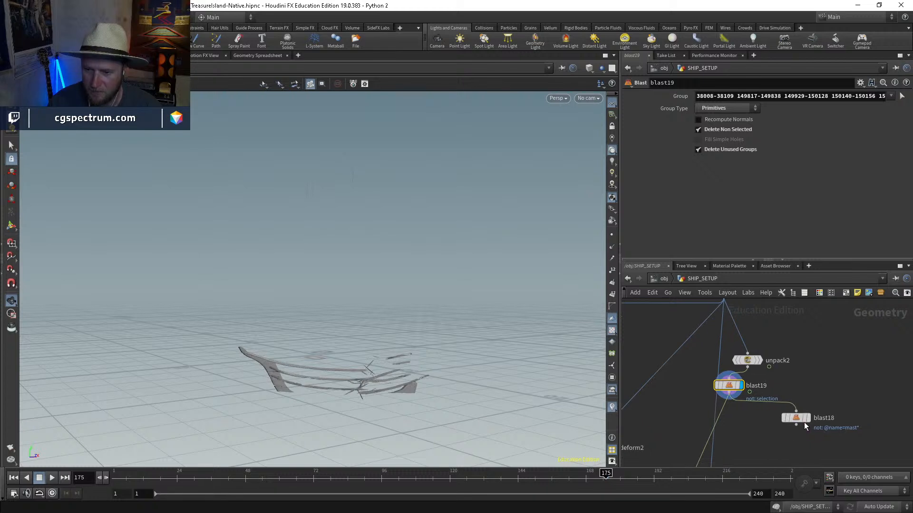
# Step: Bypass blast19 and display the mast pieces kept by blast18, comparing them with the unpack2 output
pyautogui.click(809, 418)
pyautogui.click(797, 418)
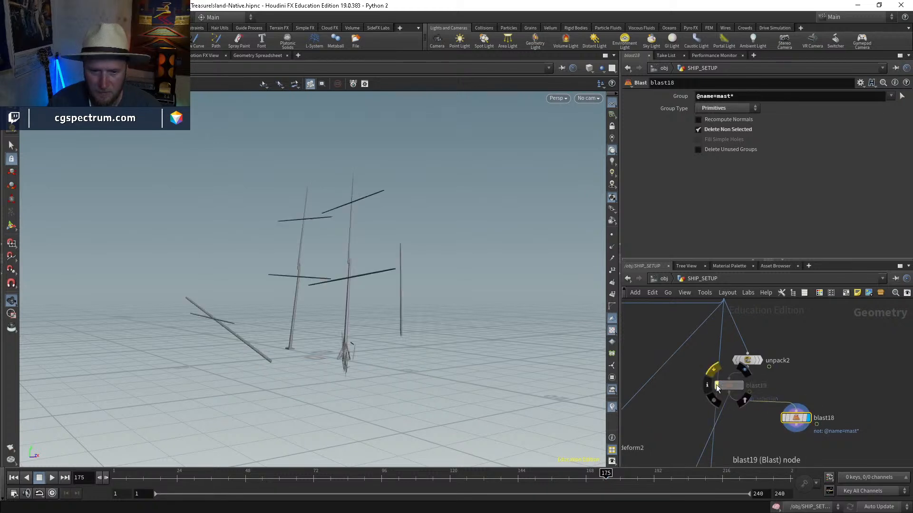
pyautogui.click(760, 360)
pyautogui.click(747, 360)
pyautogui.click(809, 419)
pyautogui.click(796, 419)
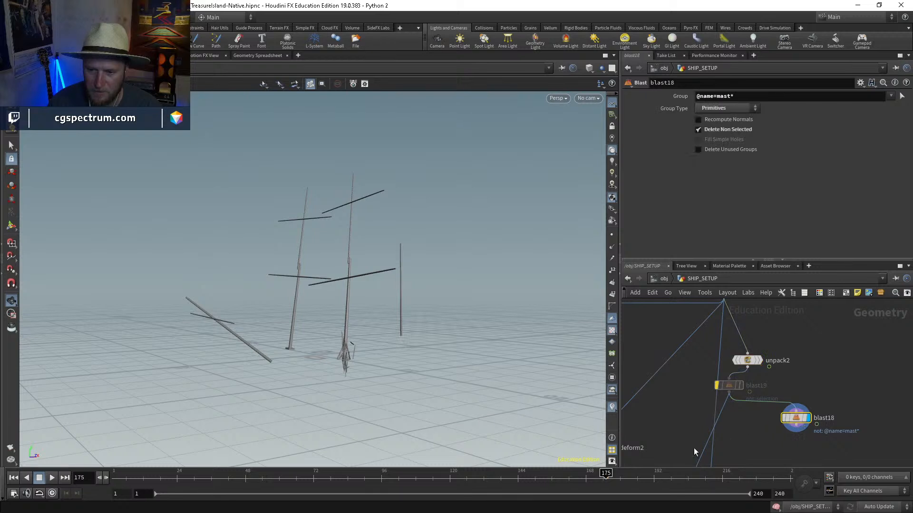
# Step: Rewire the merge7 connection from blast19 to blast18, select blast19, and follow the wiring down to merge7
pyautogui.moveTo(702, 454); pyautogui.dragTo(775, 416)
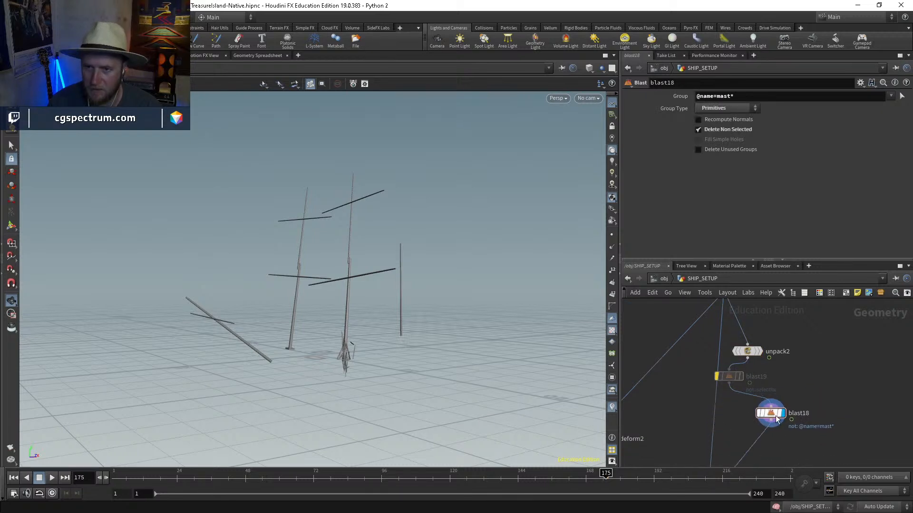
pyautogui.click(731, 375)
pyautogui.moveTo(849, 440); pyautogui.dragTo(824, 363, button='middle')
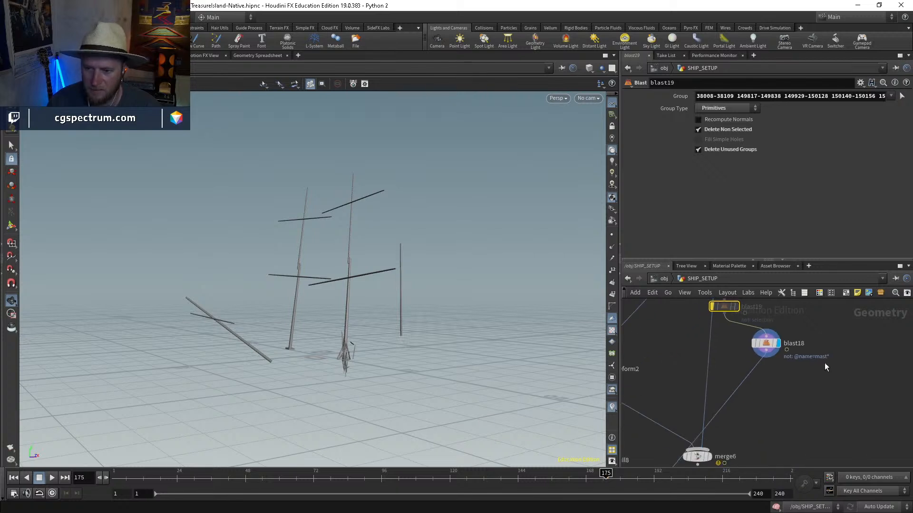
pyautogui.moveTo(782, 432); pyautogui.dragTo(833, 346, button='middle')
pyautogui.moveTo(732, 446); pyautogui.dragTo(732, 394, button='middle')
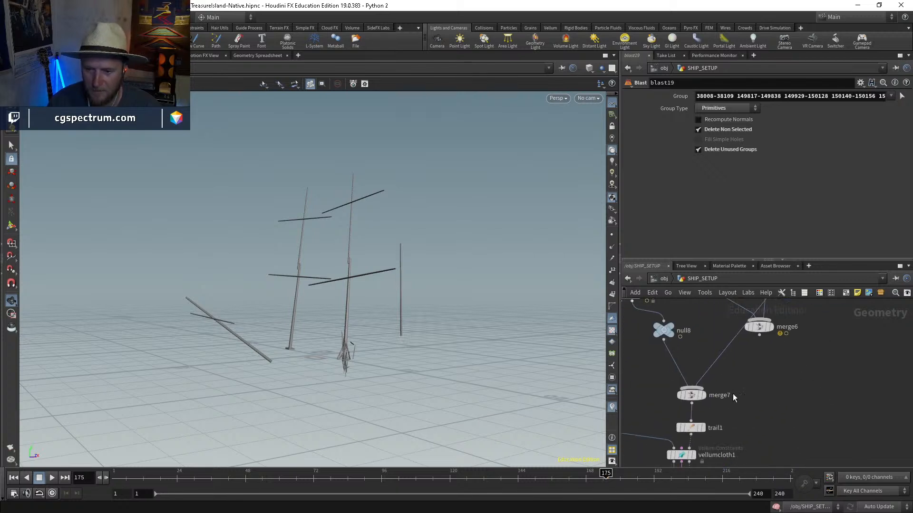
# Step: Display merge7 and trail1 in turn, and show the vellumsolver1 simulation result
pyautogui.click(691, 395)
pyautogui.moveTo(734, 436); pyautogui.dragTo(742, 385, button='middle')
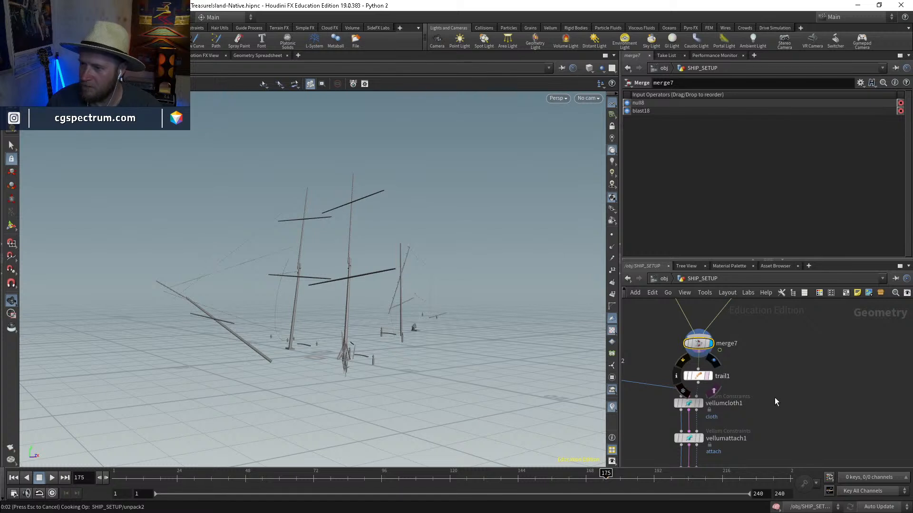
pyautogui.click(709, 376)
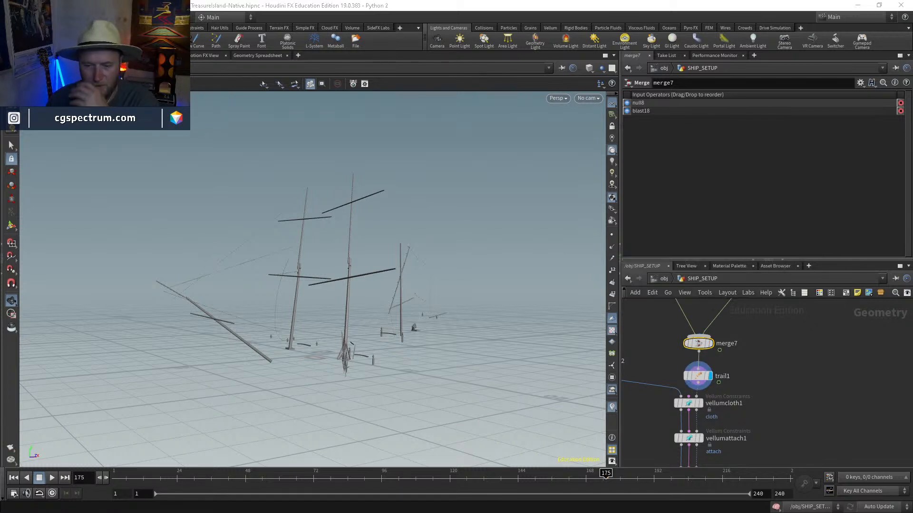
pyautogui.moveTo(775, 369); pyautogui.dragTo(776, 258, button='middle')
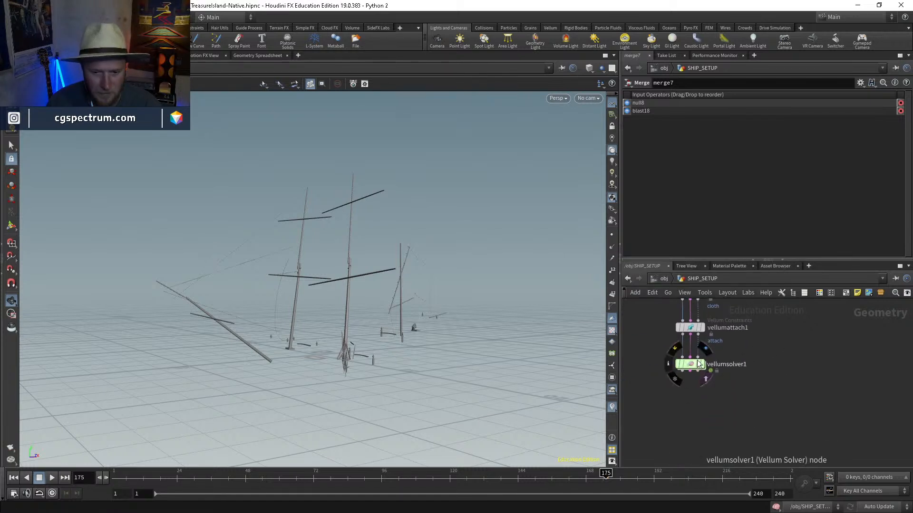
pyautogui.click(700, 364)
pyautogui.click(687, 363)
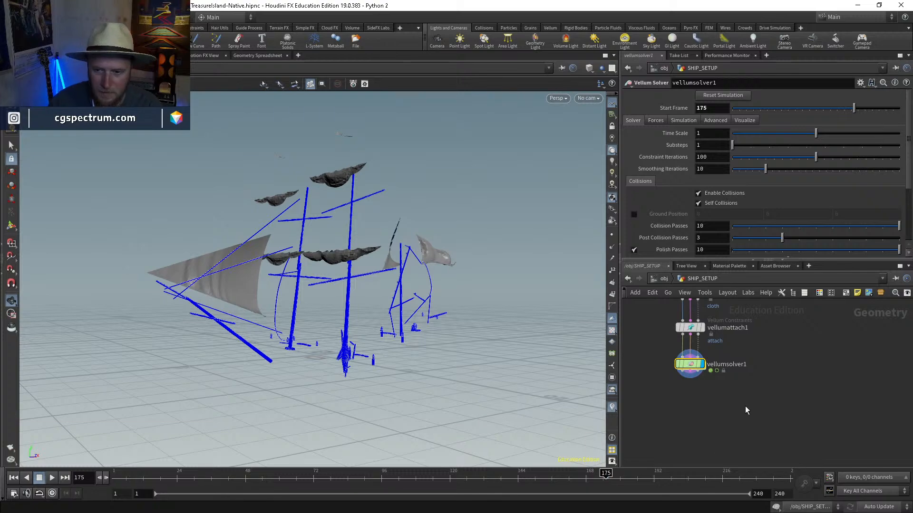
# Step: Examine the vellumsolver1 sails against the masts from several angles, switching the viewport to wireframe shading
pyautogui.moveTo(362, 310)
pyautogui.mouseDown()
pyautogui.moveTo(444, 281)
pyautogui.moveTo(477, 309)
pyautogui.moveTo(454, 330)
pyautogui.moveTo(326, 322)
pyautogui.mouseUp()
pyautogui.press('w')
pyautogui.press('w')
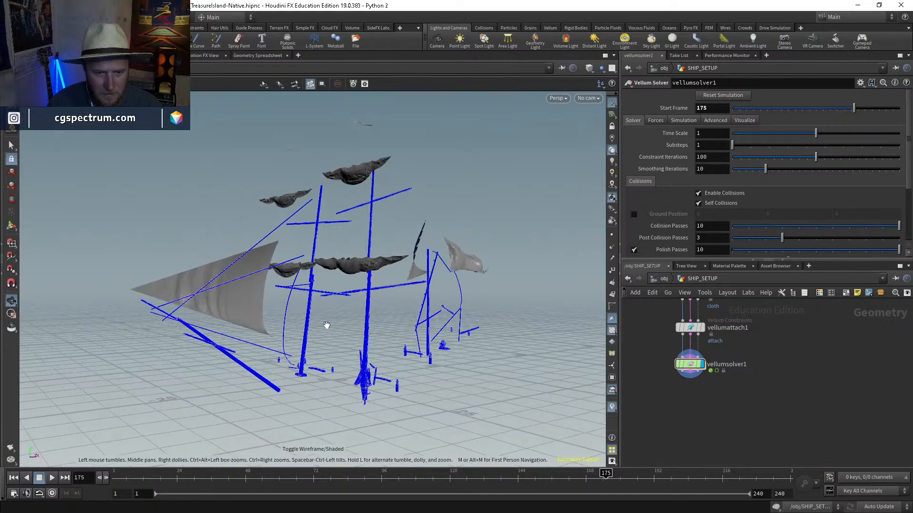
pyautogui.moveTo(250, 312); pyautogui.dragTo(328, 319)
pyautogui.scroll(6, 370, 323)
pyautogui.press('w')
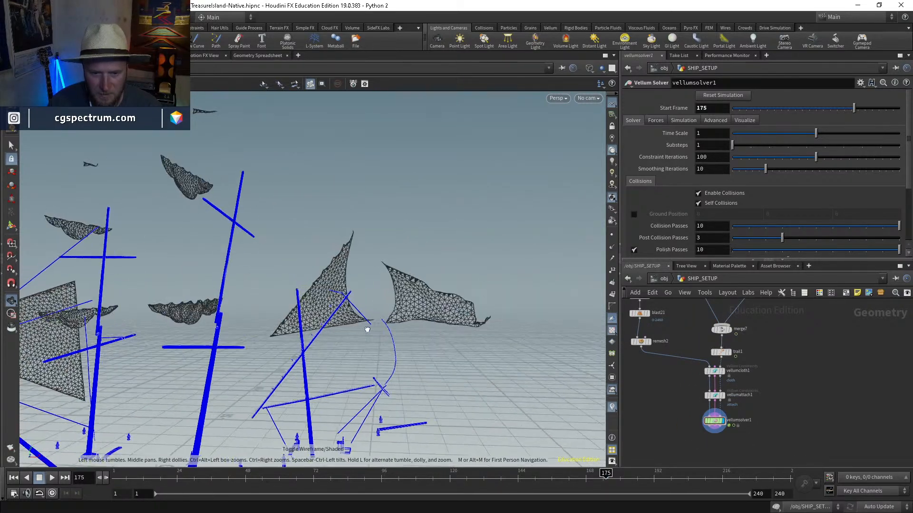
# Step: Display timeshift4 and pointdeform2 and trace the wiring up to null10
pyautogui.moveTo(765, 389); pyautogui.dragTo(737, 449, button='middle')
pyautogui.click(663, 346)
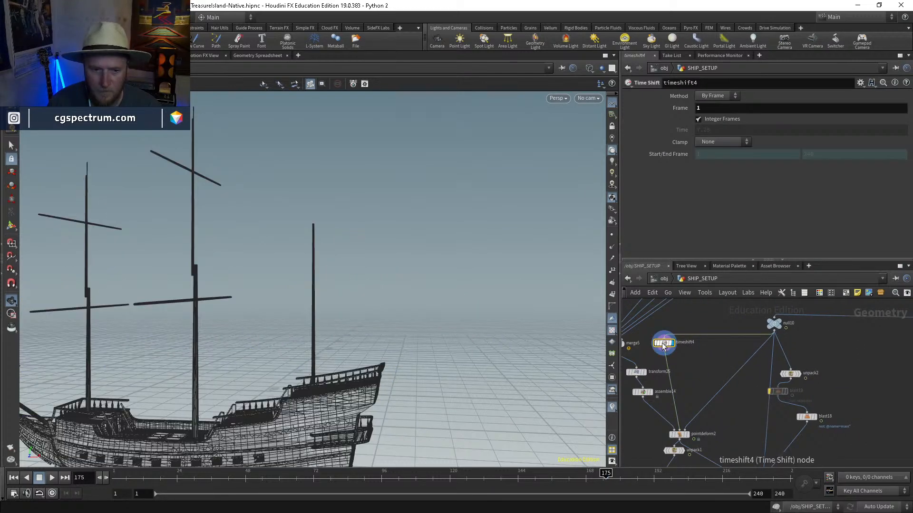
pyautogui.click(680, 435)
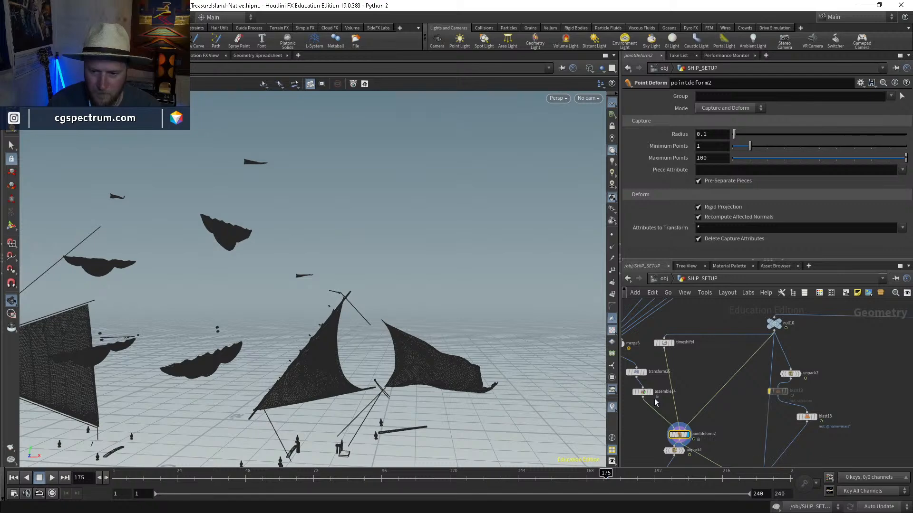
pyautogui.moveTo(700, 455); pyautogui.dragTo(688, 399, button='middle')
pyautogui.moveTo(751, 386); pyautogui.dragTo(722, 453, button='middle')
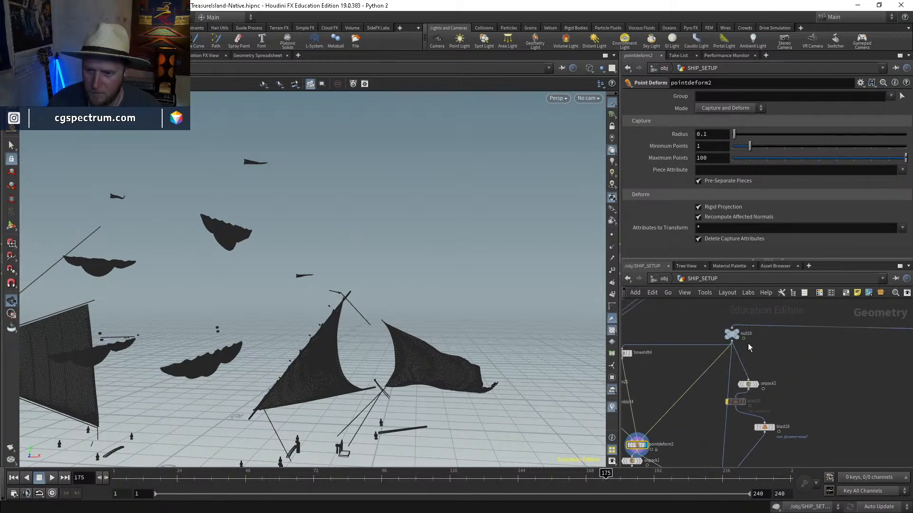
# Step: Template null10 behind the pointdeform2 result, toggle the wireframe shading, and return to the first frame
pyautogui.click(742, 344)
pyautogui.moveTo(346, 357)
pyautogui.mouseDown()
pyautogui.moveTo(368, 326)
pyautogui.moveTo(393, 332)
pyautogui.moveTo(343, 336)
pyautogui.moveTo(533, 326)
pyautogui.moveTo(505, 332)
pyautogui.moveTo(514, 328)
pyautogui.mouseUp()
pyautogui.press('w')
pyautogui.press('w')
pyautogui.click(13, 477)
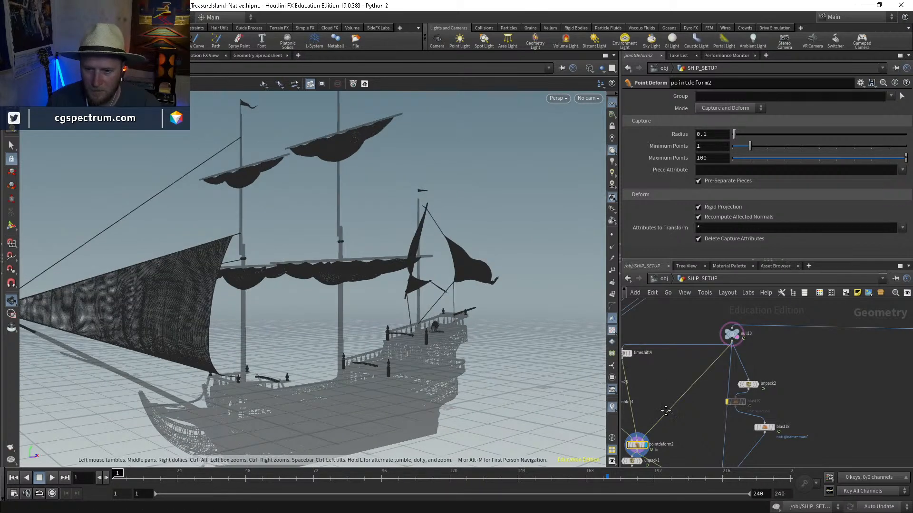
# Step: Display assemble14 and examine its node information, including whether it is time dependent
pyautogui.scroll(3, 635, 363)
pyautogui.click(692, 400)
pyautogui.moveTo(694, 404); pyautogui.dragTo(681, 405)
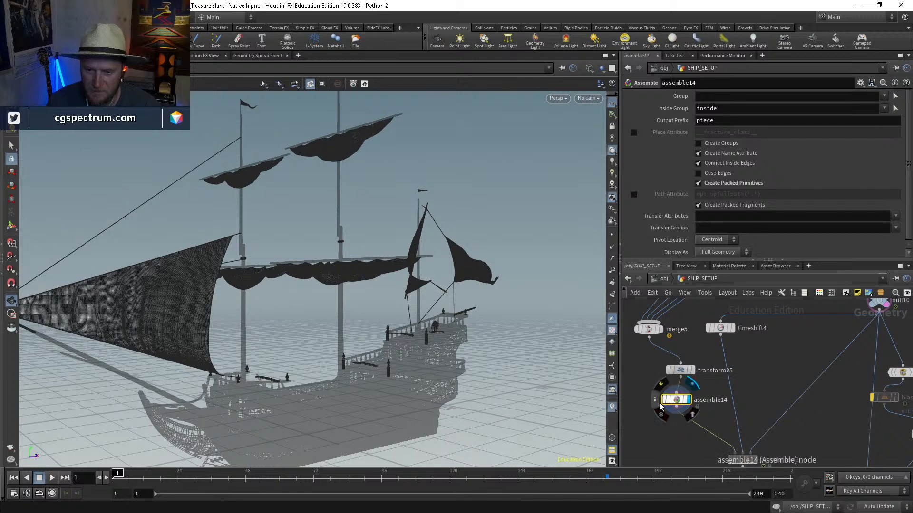
pyautogui.middleClick(676, 400)
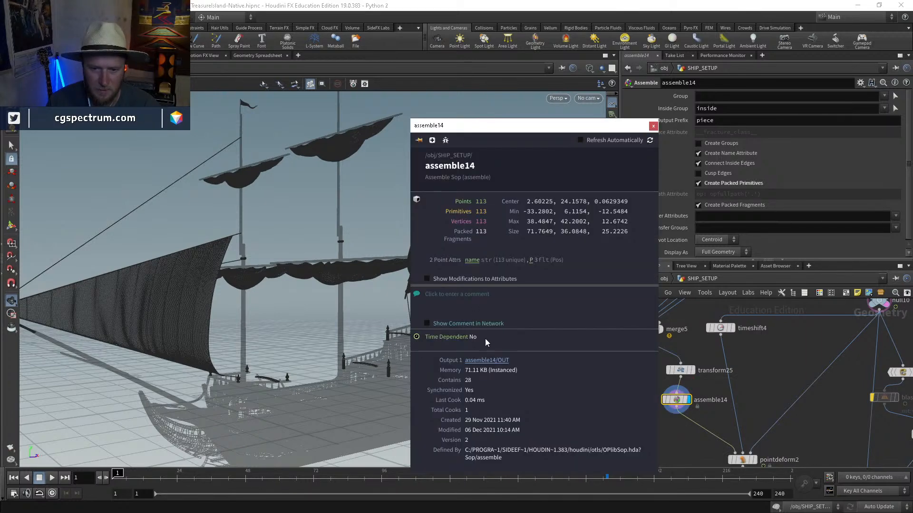
pyautogui.click(653, 126)
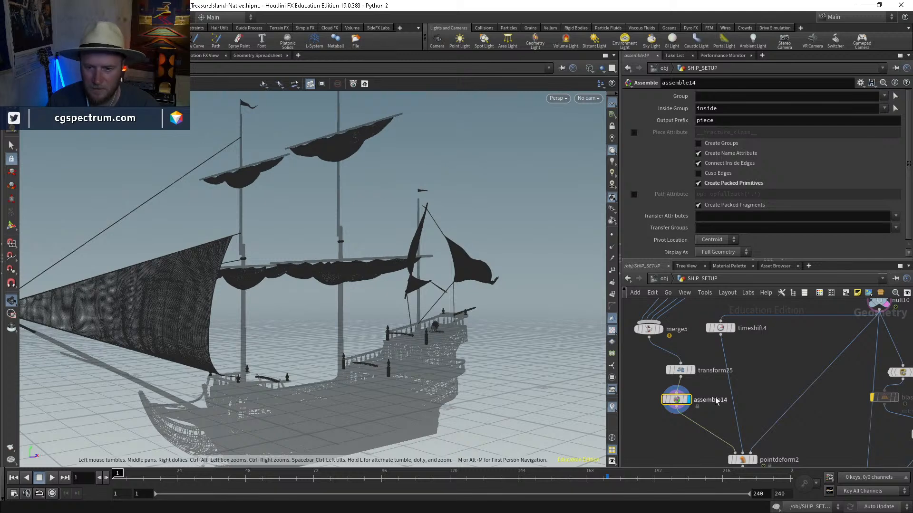
# Step: Check the timeshift4 and null10 inputs of the deformer, and display pointdeform2 again
pyautogui.click(727, 328)
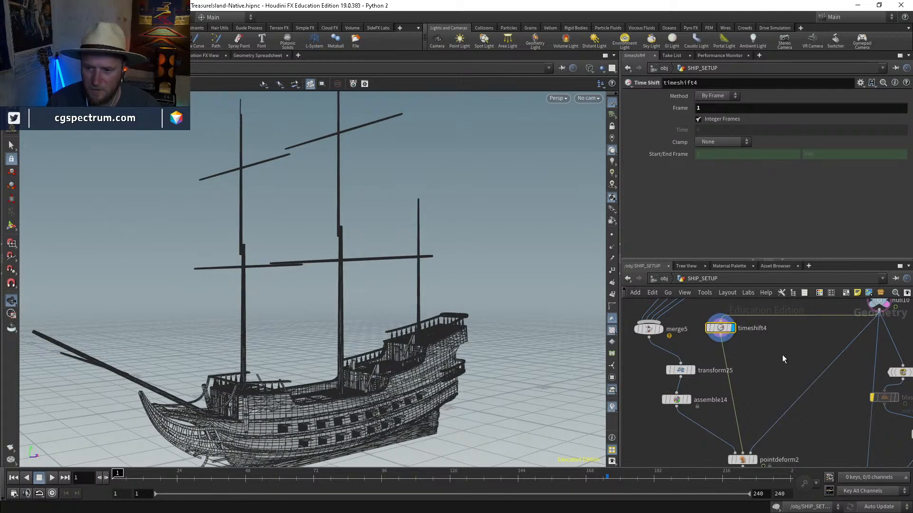
pyautogui.moveTo(783, 359); pyautogui.dragTo(727, 386, button='middle')
pyautogui.scroll(-3, 737, 386)
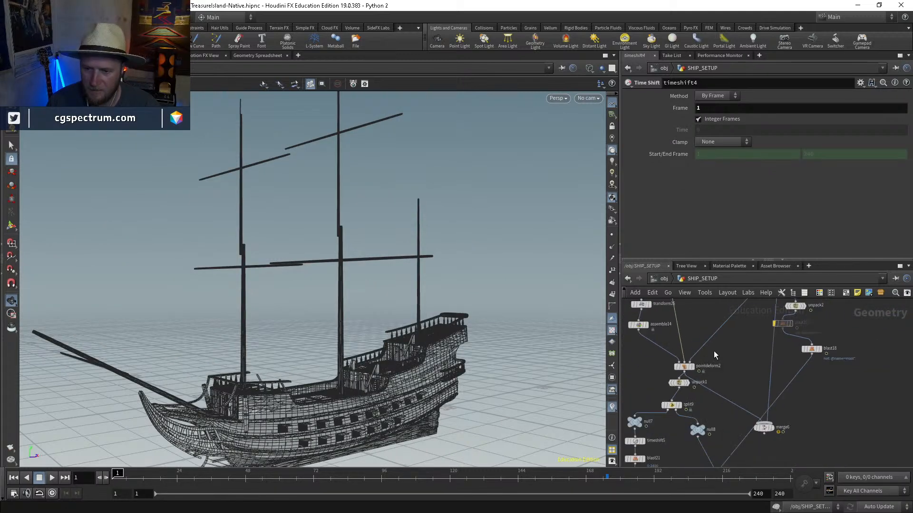
pyautogui.click(745, 333)
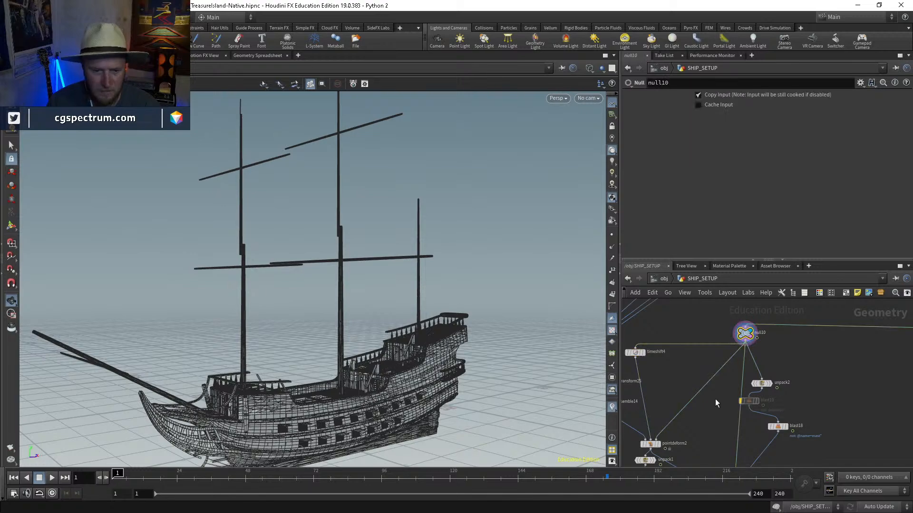
pyautogui.moveTo(658, 459); pyautogui.dragTo(719, 399, button='middle')
pyautogui.click(716, 385)
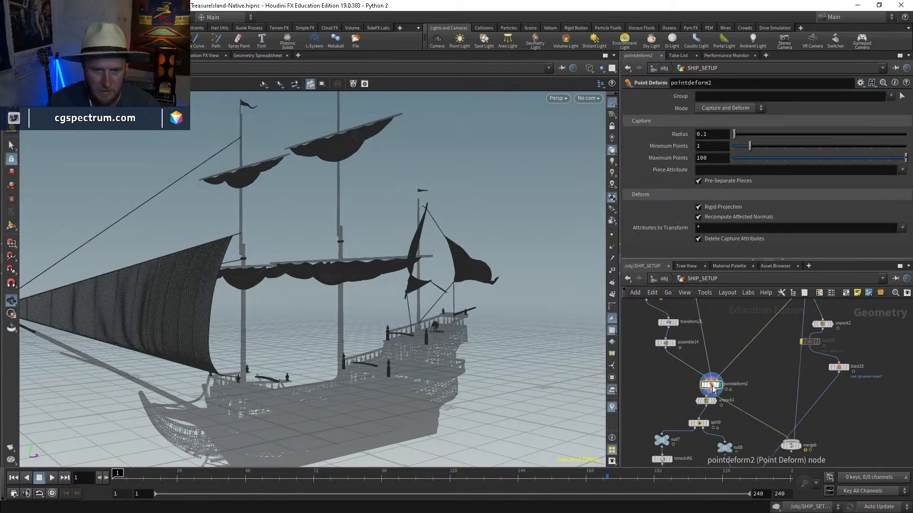
# Step: Examine the deformed sails around the ship, scrub to frame 45, and return to the first frame
pyautogui.moveTo(455, 303); pyautogui.dragTo(250, 429)
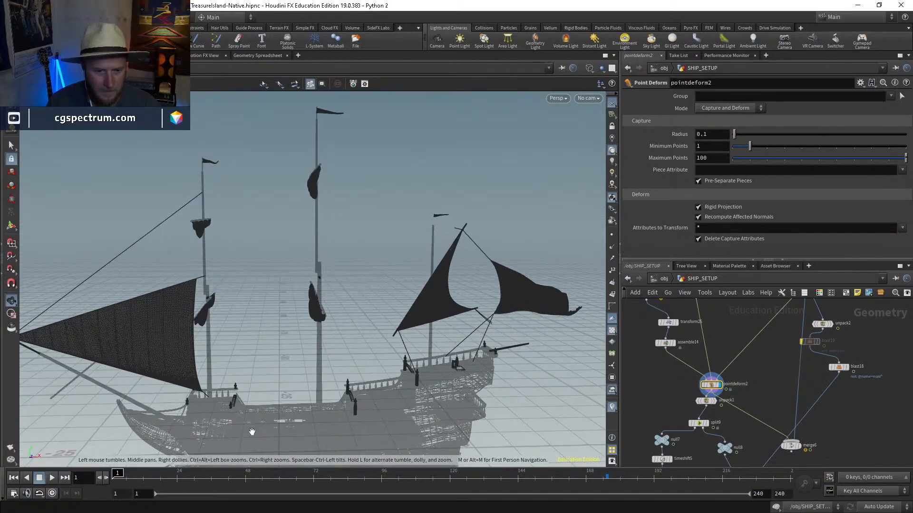
pyautogui.moveTo(420, 372); pyautogui.dragTo(342, 414)
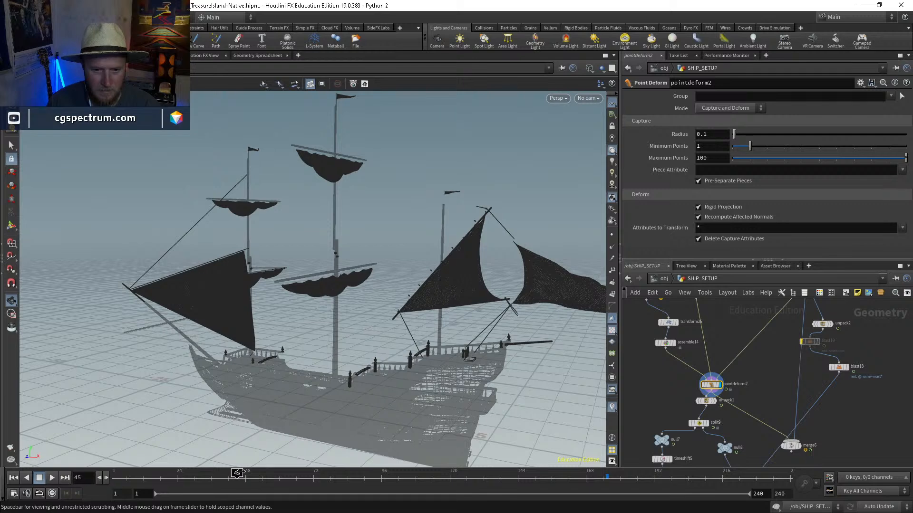
pyautogui.click(14, 478)
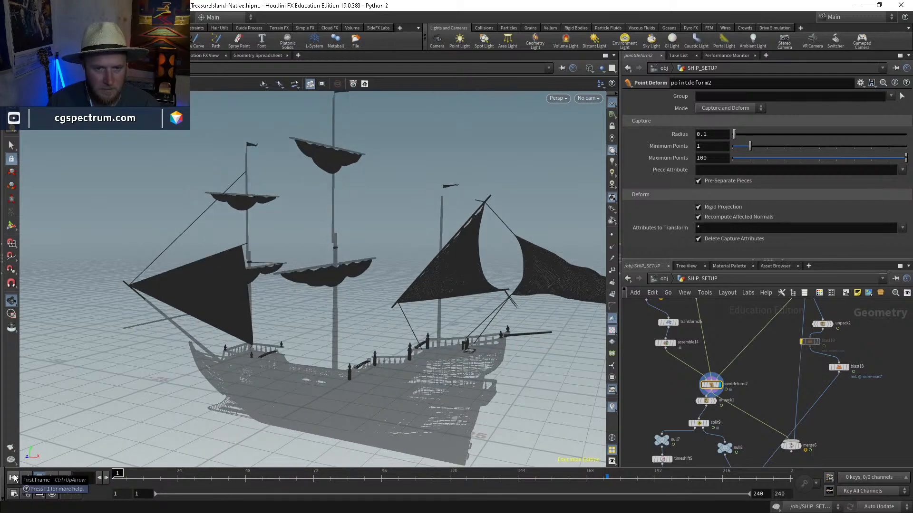
pyautogui.scroll(3, 721, 388)
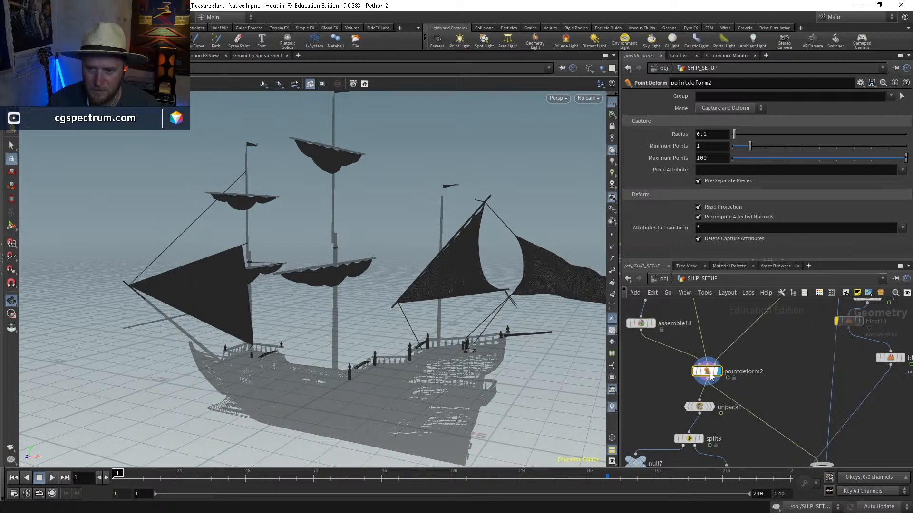
# Step: Set the capture radius of pointdeform2 to 1 and go to frame 40
pyautogui.click(714, 135)
pyautogui.write('1')
pyautogui.press('Return')
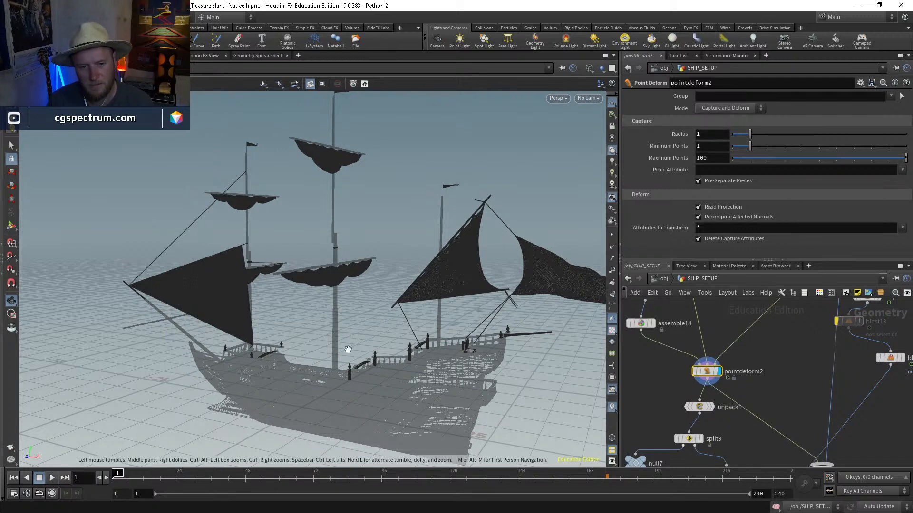
pyautogui.click(223, 477)
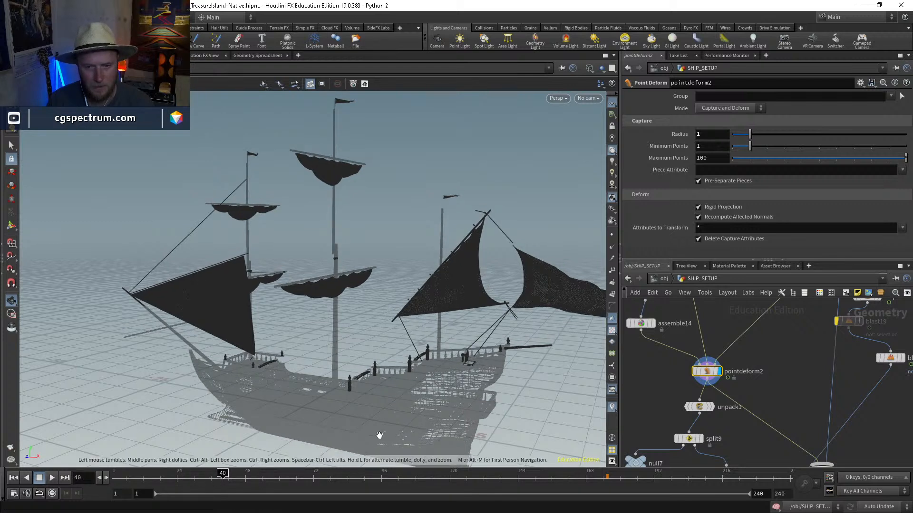
# Step: Set the pointdeform2 capture radius back to .1 and examine the upper sails from another angle
pyautogui.doubleClick(711, 134)
pyautogui.write('.1')
pyautogui.press('Return')
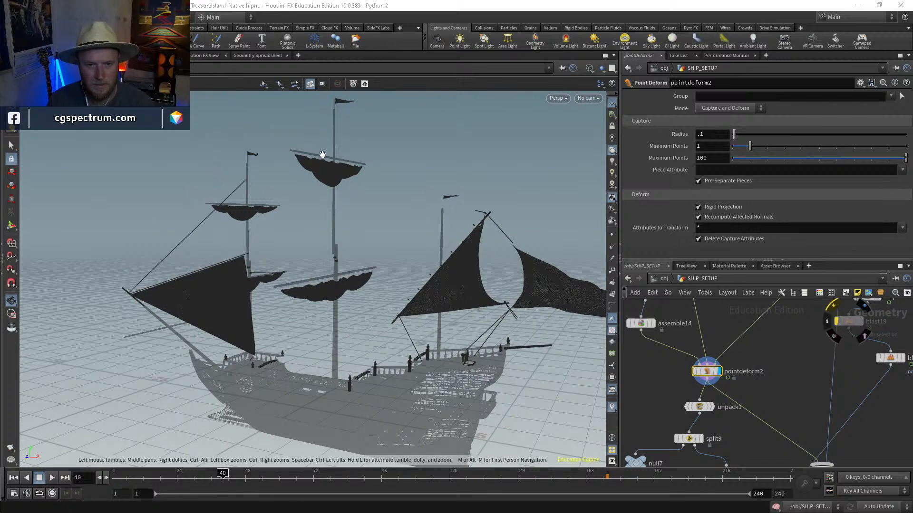
pyautogui.moveTo(322, 155); pyautogui.dragTo(360, 151)
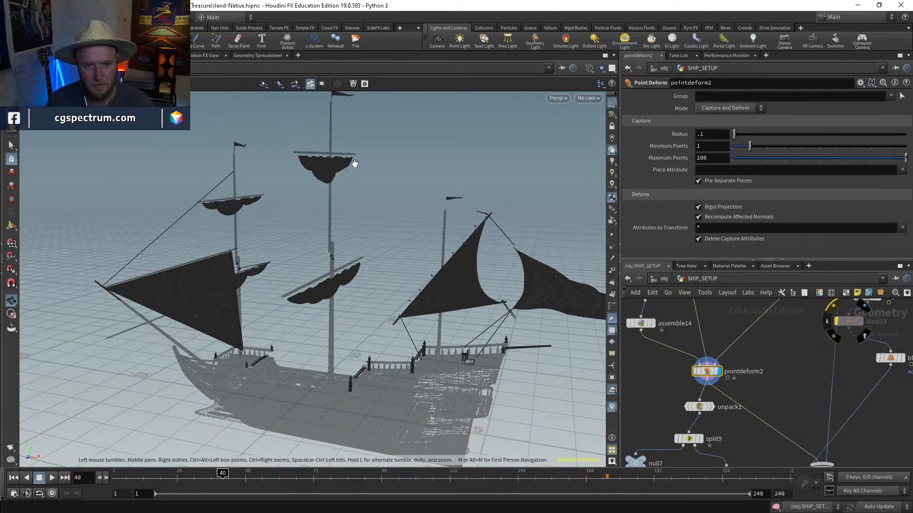
# Step: Try capture radius values of 1 and 5 on pointdeform2
pyautogui.doubleClick(708, 133)
pyautogui.write('1')
pyautogui.press('Return')
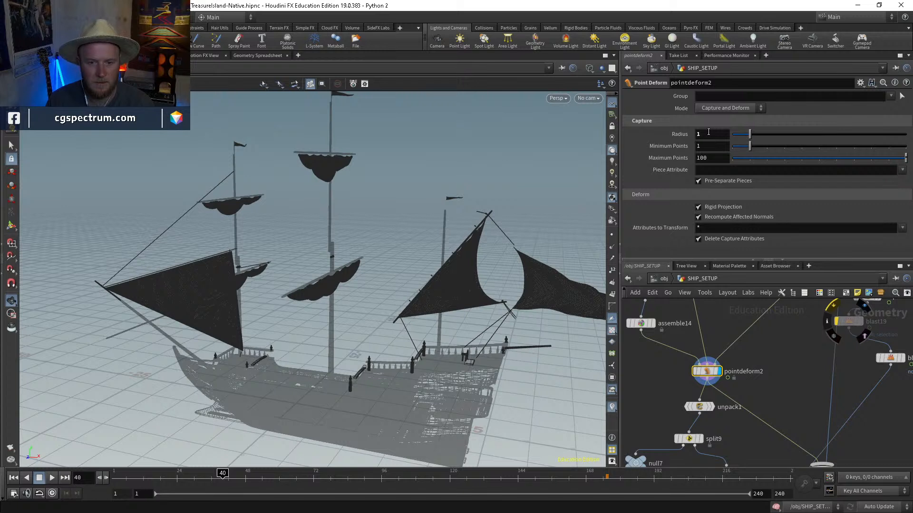
pyautogui.doubleClick(708, 133)
pyautogui.write('5')
pyautogui.press('Return')
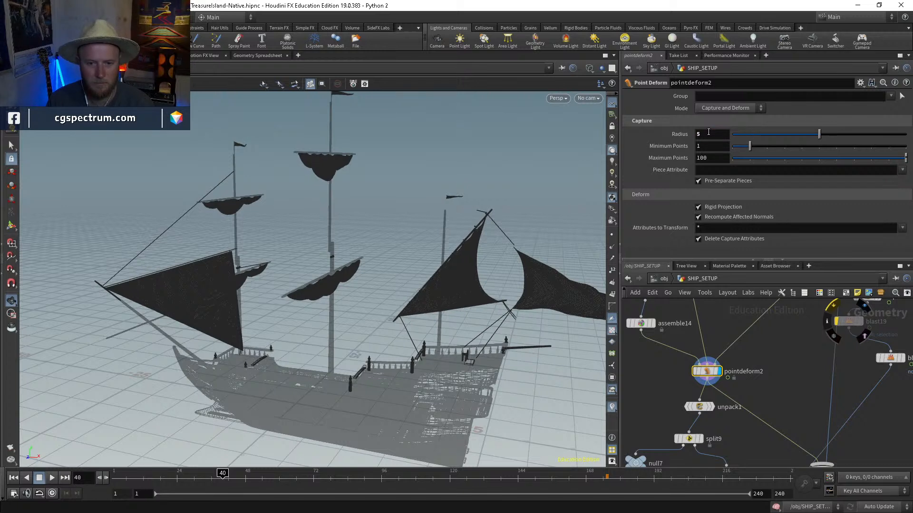
# Step: Set the pointdeform2 capture radius to 10 and check the sails from the side
pyautogui.write('10')
pyautogui.press('Return')
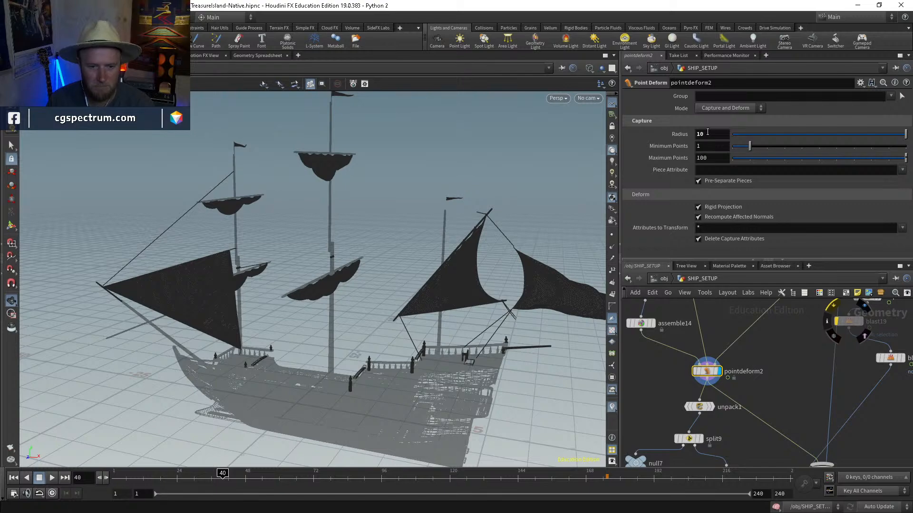
pyautogui.moveTo(375, 309)
pyautogui.mouseDown()
pyautogui.moveTo(381, 319)
pyautogui.moveTo(387, 300)
pyautogui.mouseUp()
# Step: Display split9, null7 and remesh2 in turn, and examine the remeshed sails against the ship
pyautogui.moveTo(750, 446); pyautogui.dragTo(792, 335, button='middle')
pyautogui.click(730, 329)
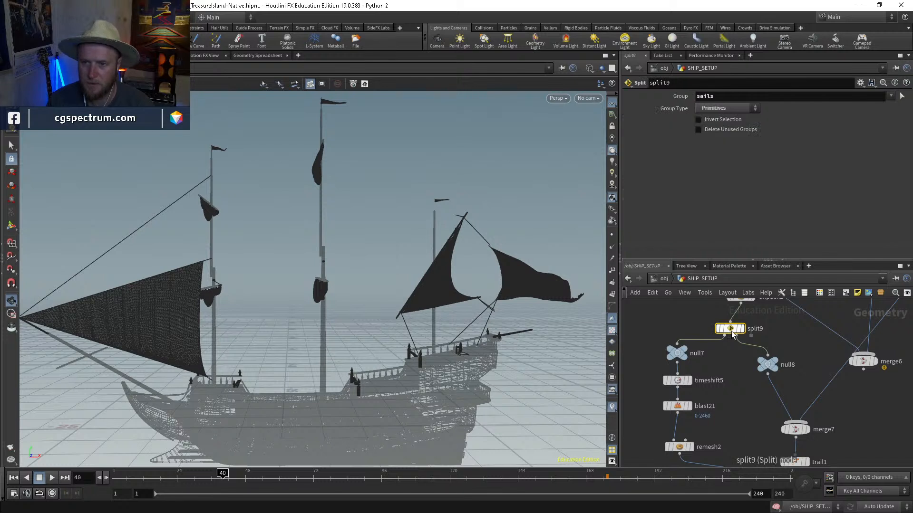
pyautogui.click(742, 329)
pyautogui.click(677, 352)
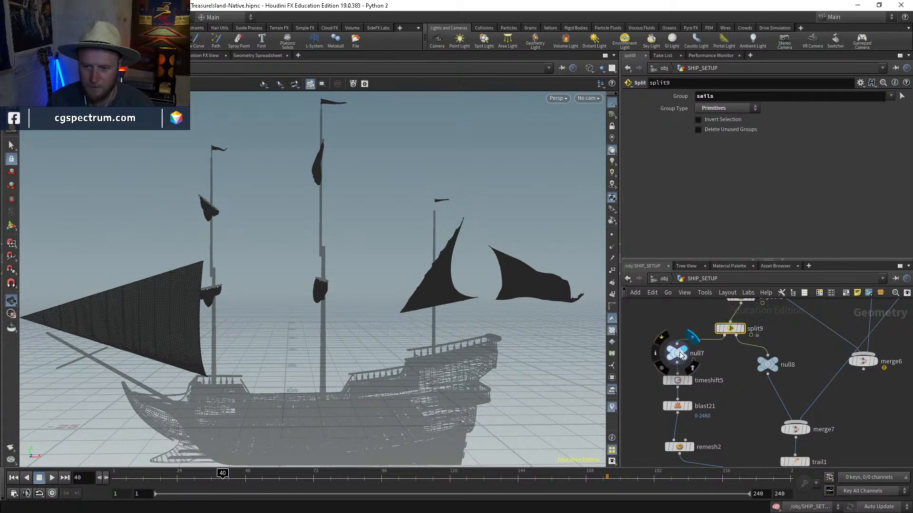
pyautogui.moveTo(697, 450); pyautogui.dragTo(694, 401, button='middle')
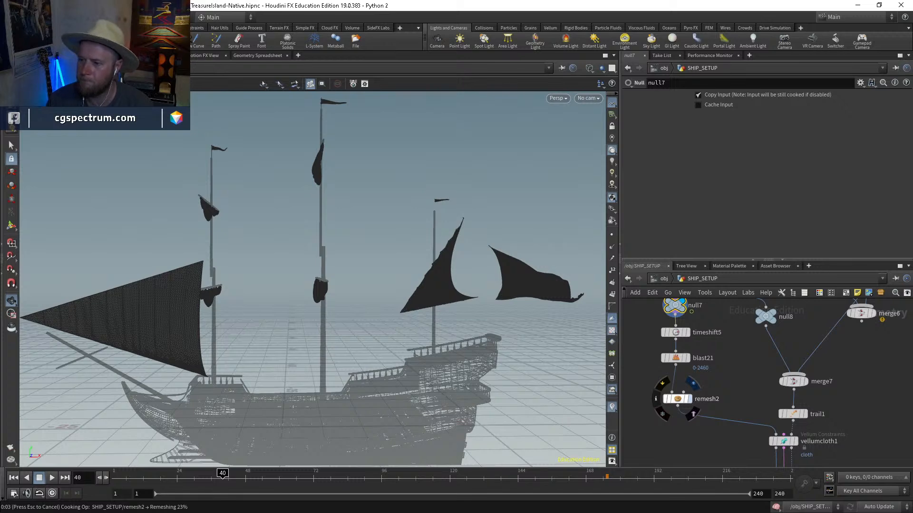
pyautogui.click(677, 399)
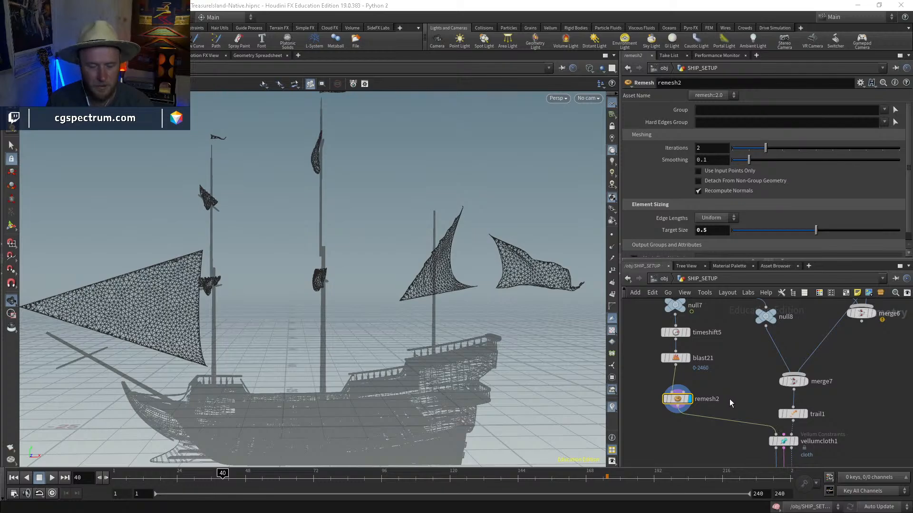
pyautogui.moveTo(280, 288); pyautogui.dragTo(320, 332)
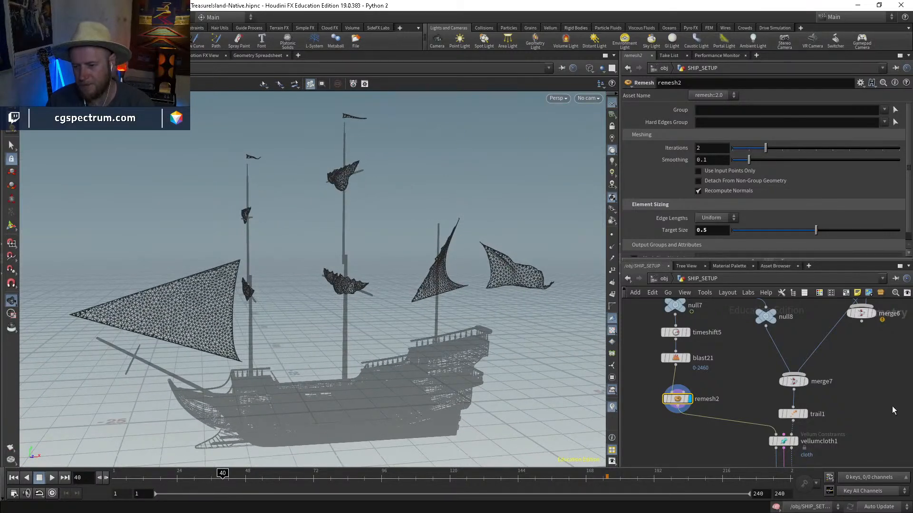
# Step: Display trail1 below merge7 to view the masts and rigging without the sails
pyautogui.moveTo(892, 410); pyautogui.dragTo(882, 370, button='middle')
pyautogui.moveTo(782, 377)
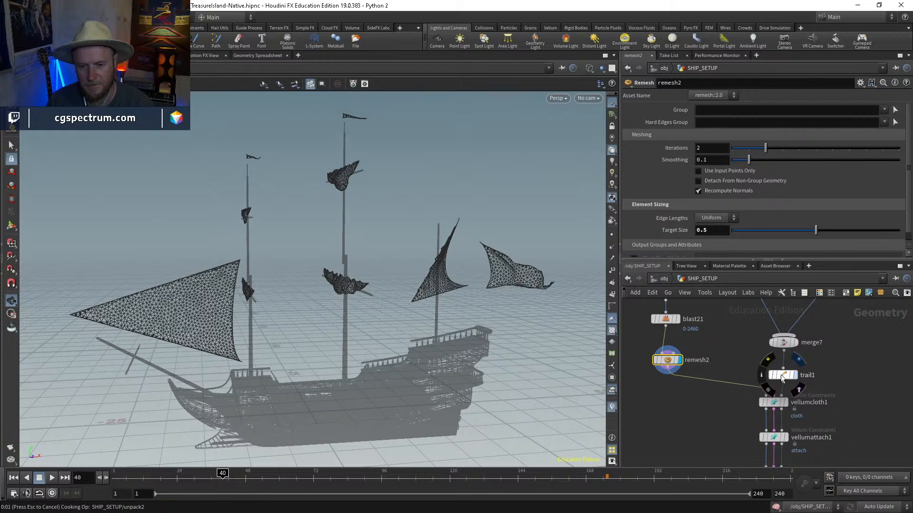
pyautogui.click(783, 380)
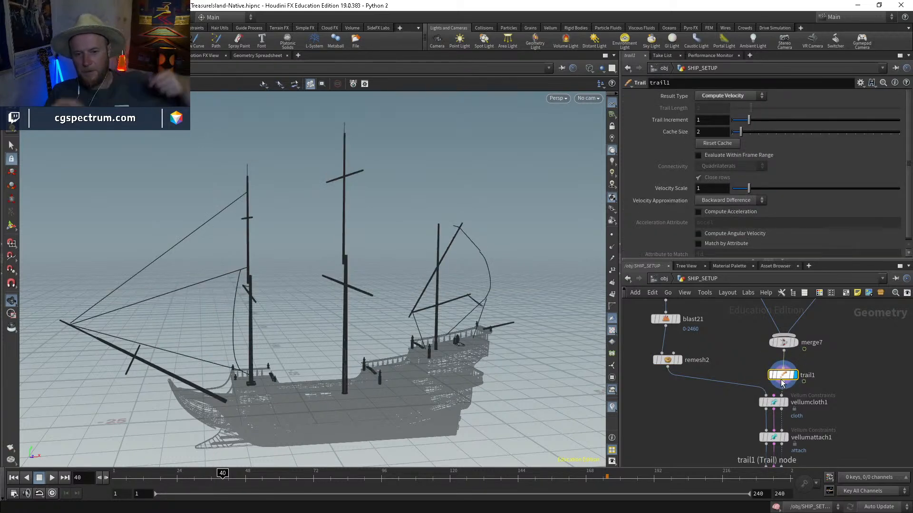
# Step: Display vellumcloth1 and vellumattach1 in turn, and compare the sails at frame 1 with vellumattach1 bypassed and active
pyautogui.click(786, 408)
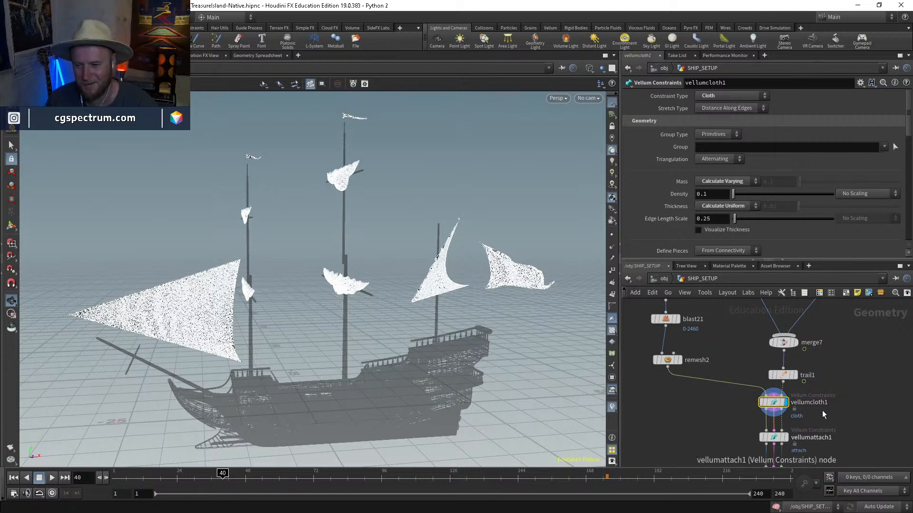
pyautogui.moveTo(824, 415); pyautogui.dragTo(817, 376, button='middle')
pyautogui.scroll(3, 774, 395)
pyautogui.click(783, 402)
pyautogui.click(765, 403)
pyautogui.moveTo(814, 409); pyautogui.dragTo(782, 350, button='middle')
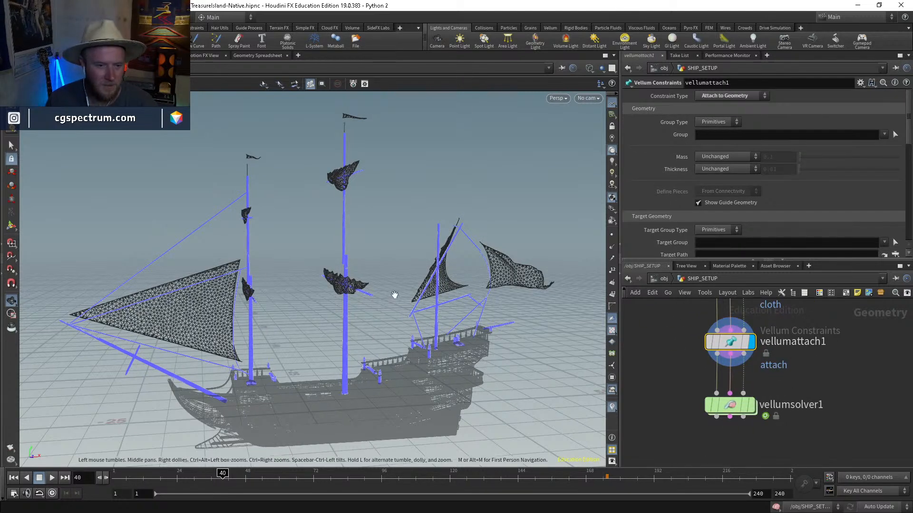
pyautogui.moveTo(395, 295); pyautogui.dragTo(214, 309)
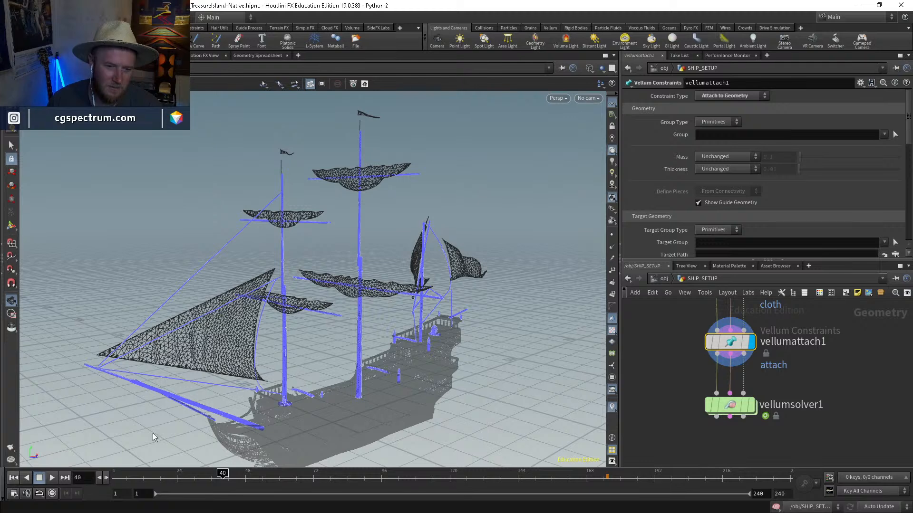
pyautogui.click(709, 342)
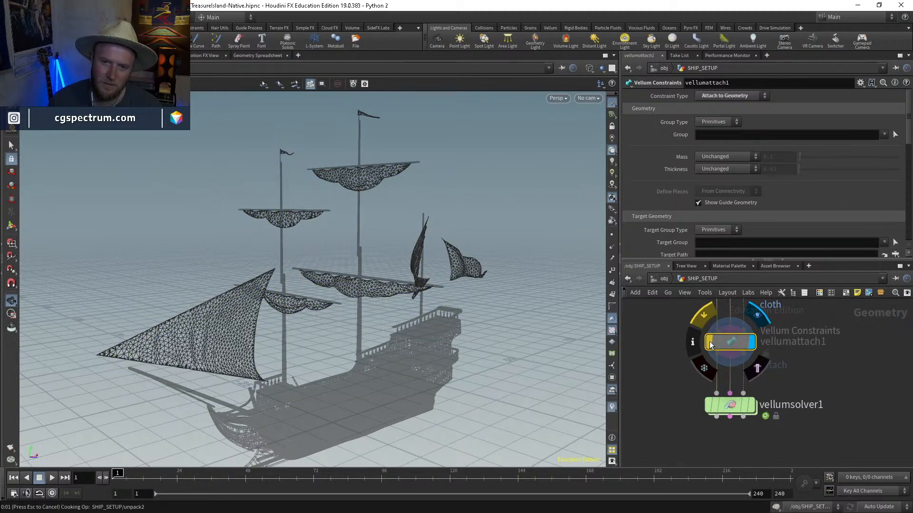
pyautogui.click(708, 341)
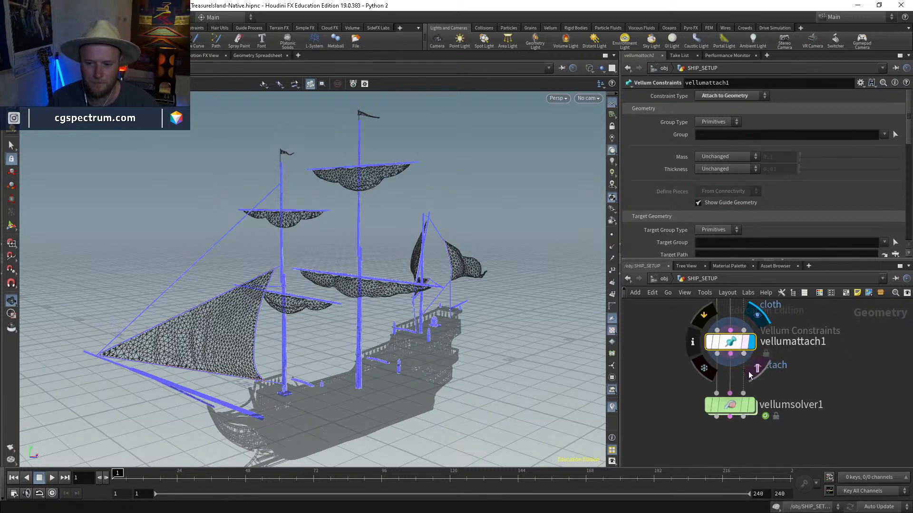
# Step: Display vellumsolver1 at frame 175 and reset its simulation to check the sails against the masts
pyautogui.click(750, 405)
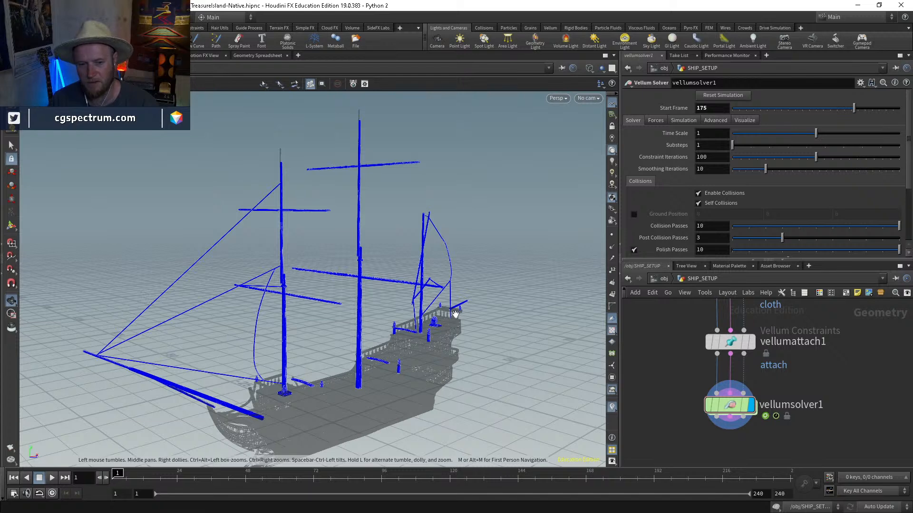
pyautogui.moveTo(455, 314); pyautogui.dragTo(402, 308)
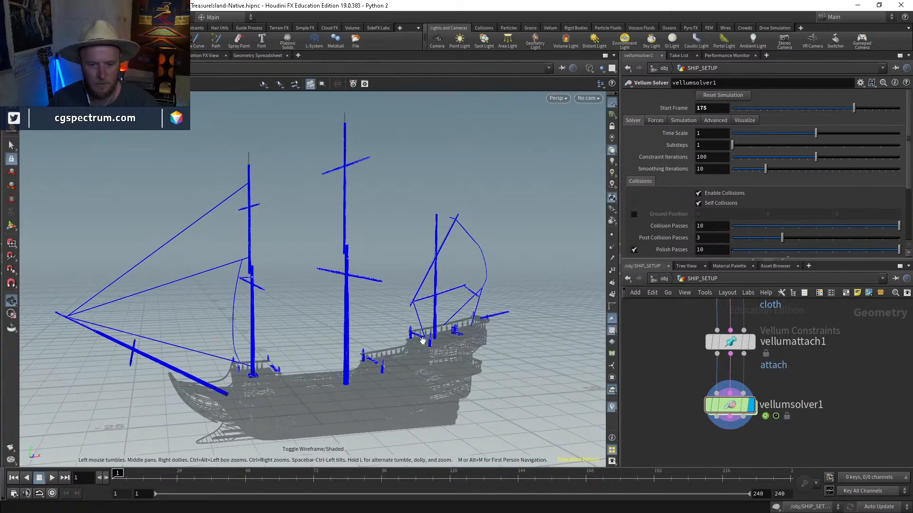
pyautogui.click(605, 479)
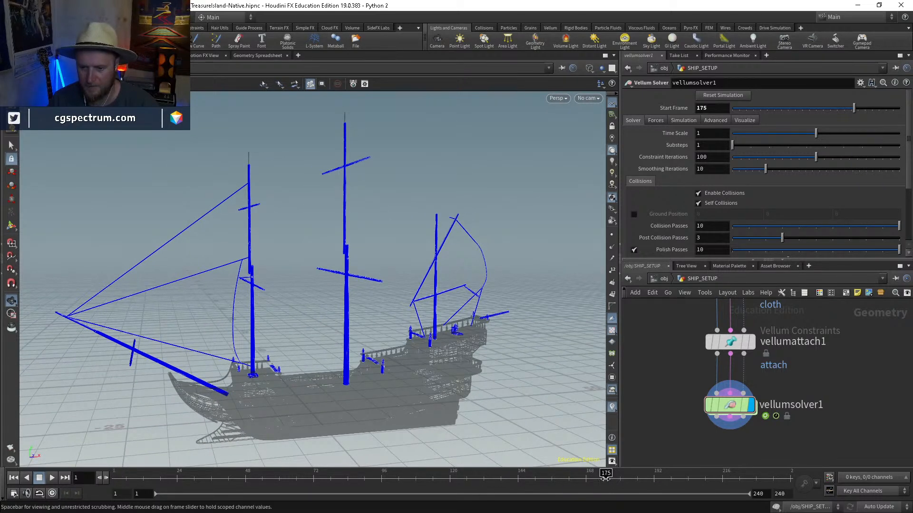
pyautogui.moveTo(314, 330); pyautogui.dragTo(334, 336)
pyautogui.moveTo(334, 336); pyautogui.dragTo(317, 305, button='middle')
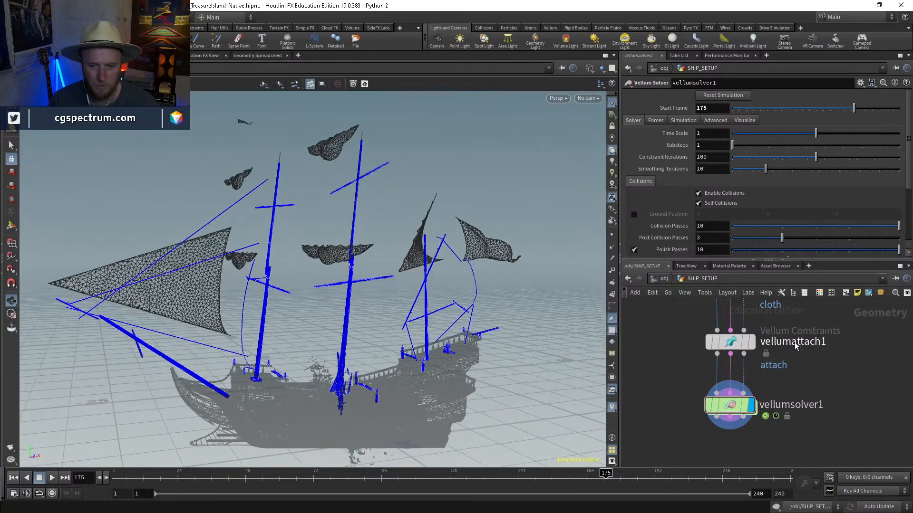
pyautogui.click(736, 97)
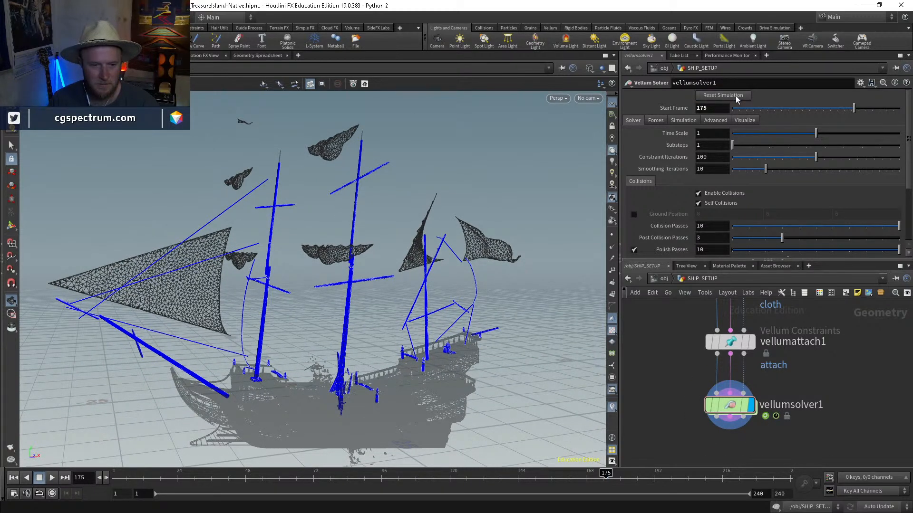
pyautogui.moveTo(448, 331)
pyautogui.mouseDown()
pyautogui.moveTo(399, 323)
pyautogui.moveTo(437, 321)
pyautogui.mouseUp()
# Step: Compare the frame setting of timeshift5 below null7 with the start frame of vellumsolver1
pyautogui.scroll(-3, 803, 391)
pyautogui.moveTo(825, 379); pyautogui.dragTo(769, 455, button='middle')
pyautogui.moveTo(773, 340); pyautogui.dragTo(757, 403, button='middle')
pyautogui.moveTo(700, 318); pyautogui.dragTo(698, 426, button='middle')
pyautogui.moveTo(718, 393); pyautogui.dragTo(748, 301, button='middle')
pyautogui.moveTo(665, 456); pyautogui.dragTo(723, 445, button='middle')
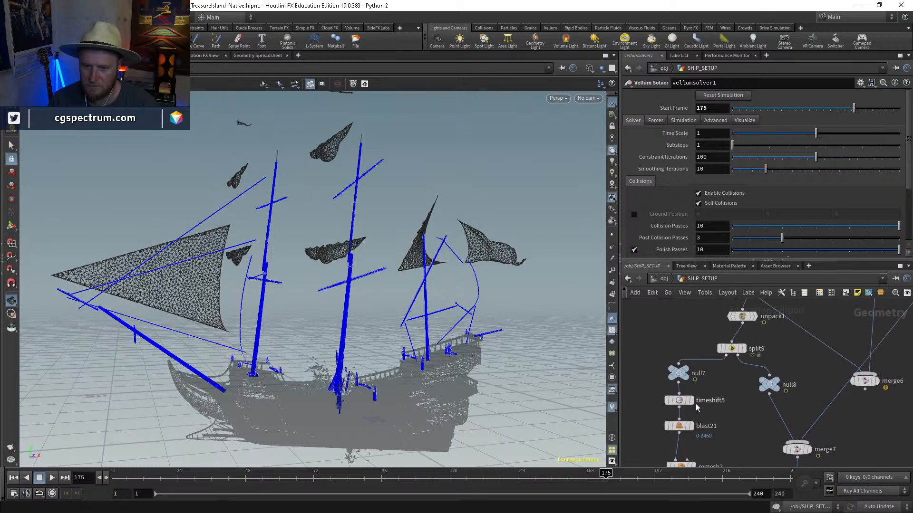
pyautogui.click(678, 401)
pyautogui.moveTo(679, 403); pyautogui.dragTo(659, 337, button='middle')
pyautogui.moveTo(707, 420); pyautogui.dragTo(686, 360, button='middle')
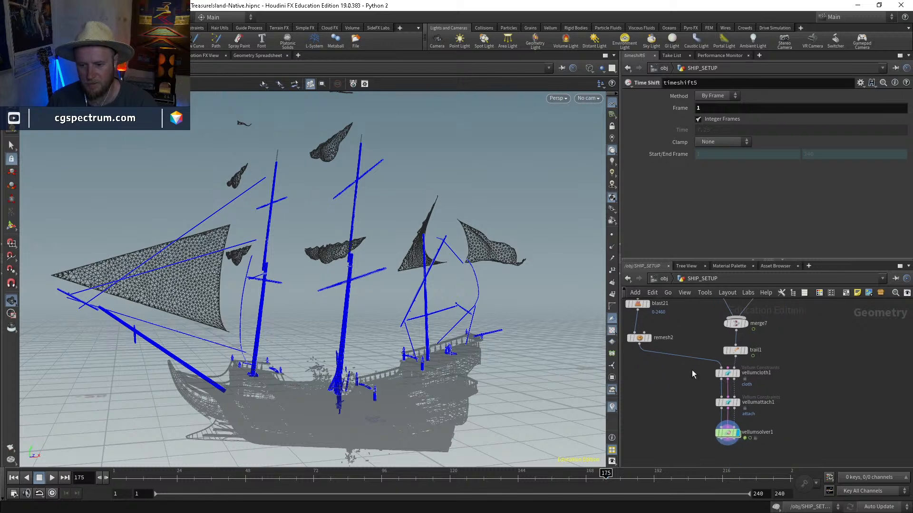
pyautogui.click(730, 439)
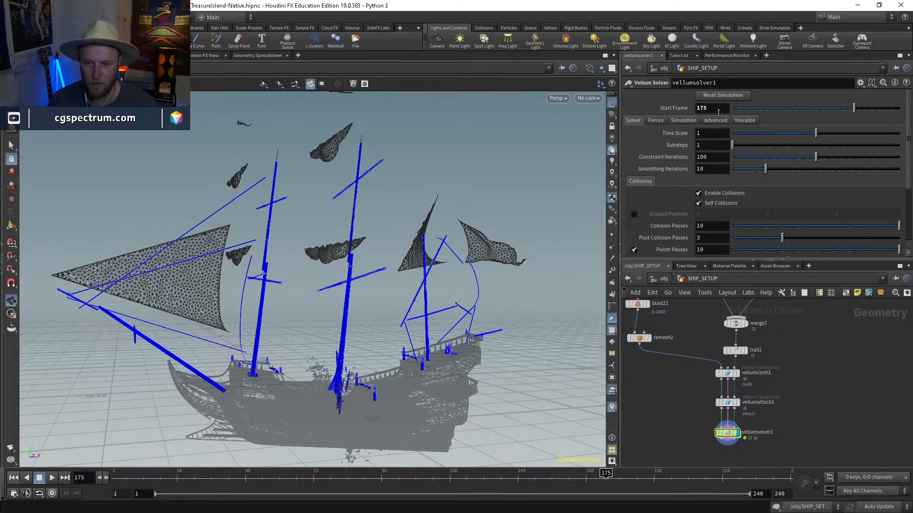
# Step: Set the timeshift5 frame to 175
pyautogui.moveTo(696, 418); pyautogui.dragTo(719, 462, button='middle')
pyautogui.moveTo(692, 372); pyautogui.dragTo(714, 451, button='middle')
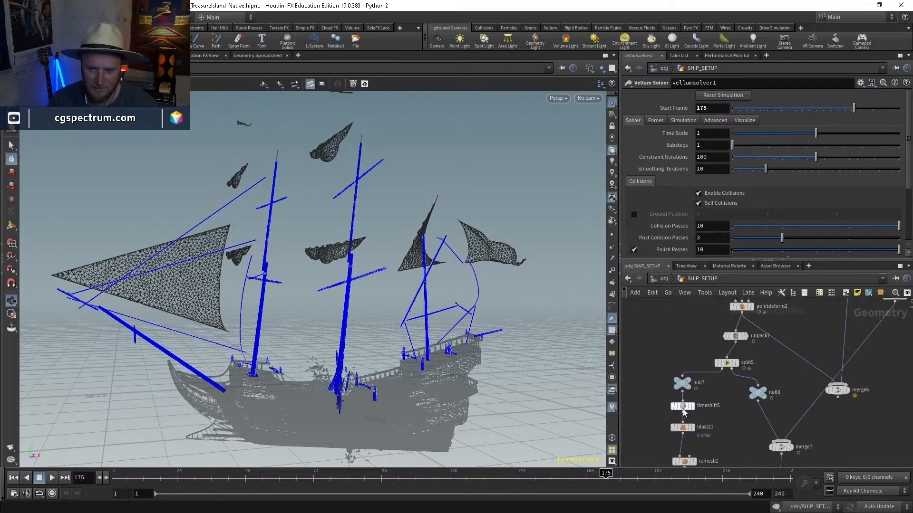
pyautogui.click(682, 407)
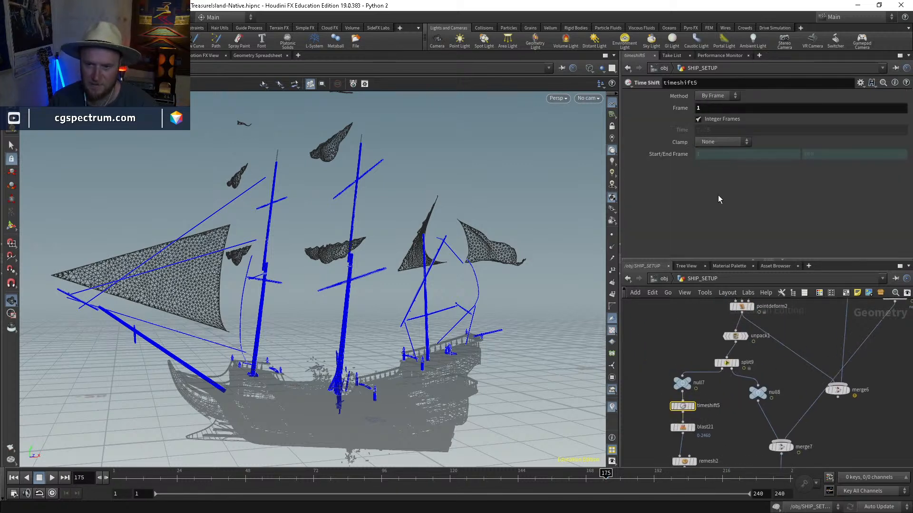
pyautogui.click(699, 108)
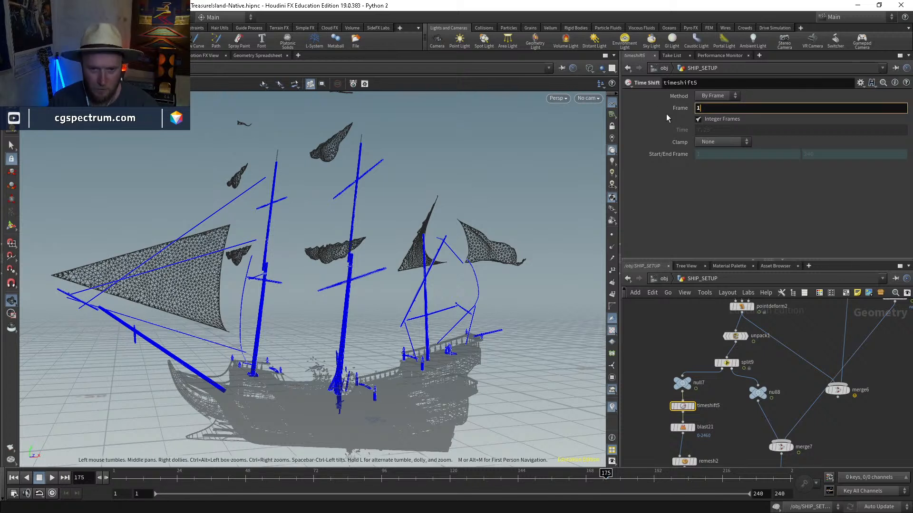
pyautogui.write('75')
pyautogui.press('Return')
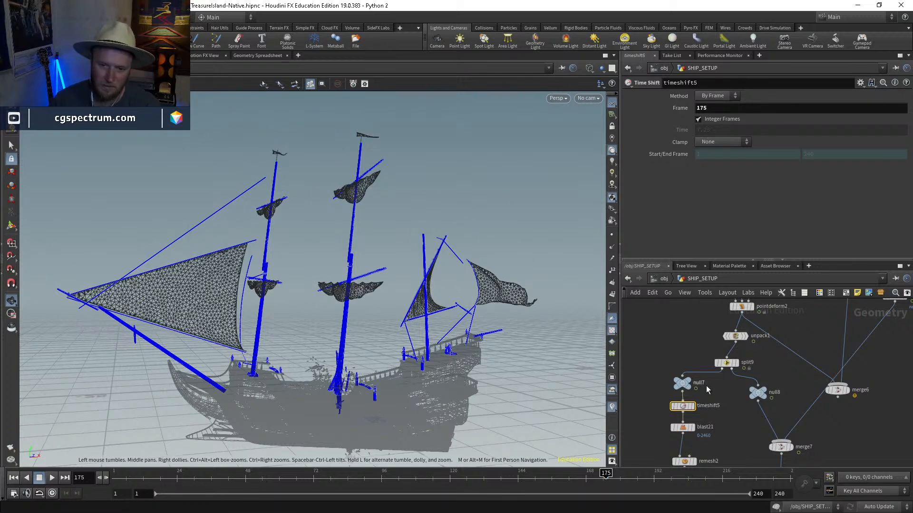
# Step: Turn off the wireframe overlay on the shaded sails and examine them from the bow
pyautogui.moveTo(332, 287)
pyautogui.mouseDown()
pyautogui.moveTo(459, 288)
pyautogui.moveTo(423, 291)
pyautogui.moveTo(488, 305)
pyautogui.moveTo(372, 291)
pyautogui.moveTo(454, 296)
pyautogui.moveTo(410, 304)
pyautogui.mouseUp()
pyautogui.hotkey('shift', 'w')
pyautogui.scroll(3, 409, 304)
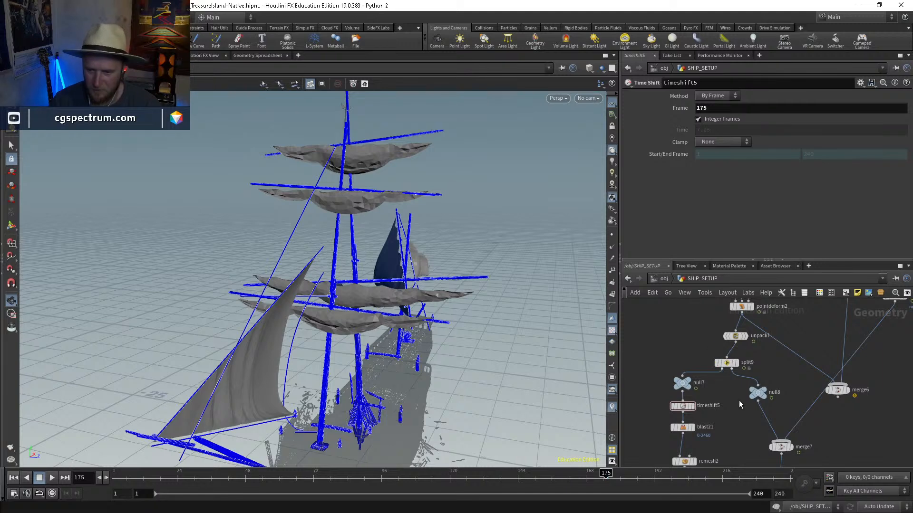
# Step: Display pointdeform2 and examine the deformed sails and its assemble14 input at frame 175
pyautogui.moveTo(740, 463); pyautogui.dragTo(725, 361, button='middle')
pyautogui.moveTo(792, 355); pyautogui.dragTo(792, 418, button='middle')
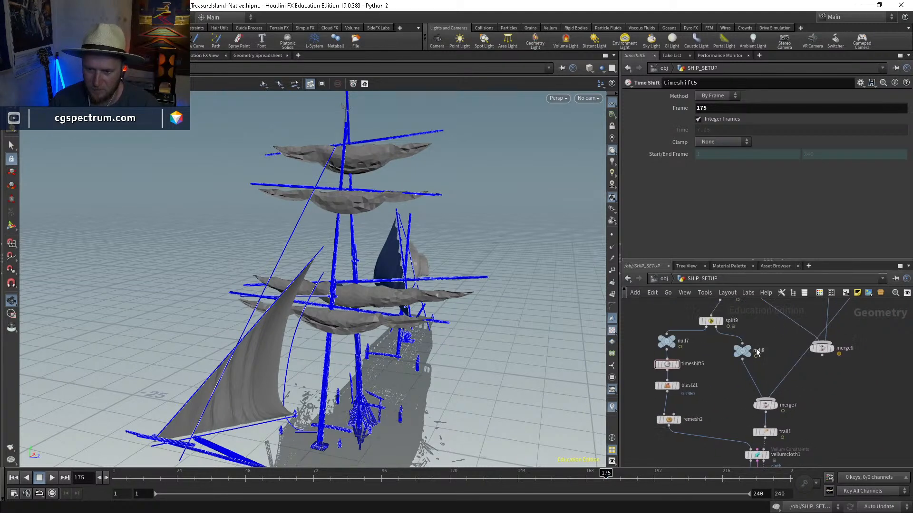
pyautogui.moveTo(757, 352); pyautogui.dragTo(733, 398, button='middle')
pyautogui.click(712, 351)
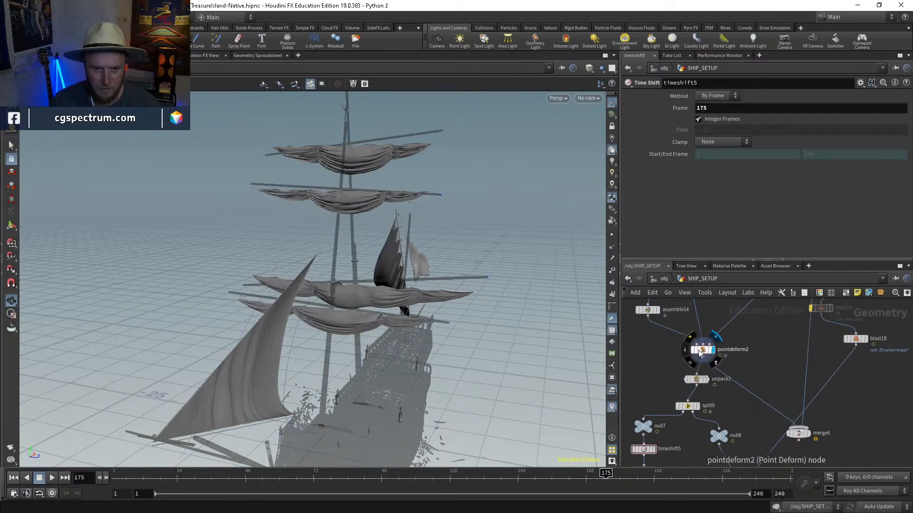
pyautogui.click(699, 352)
pyautogui.moveTo(674, 310); pyautogui.dragTo(694, 352, button='middle')
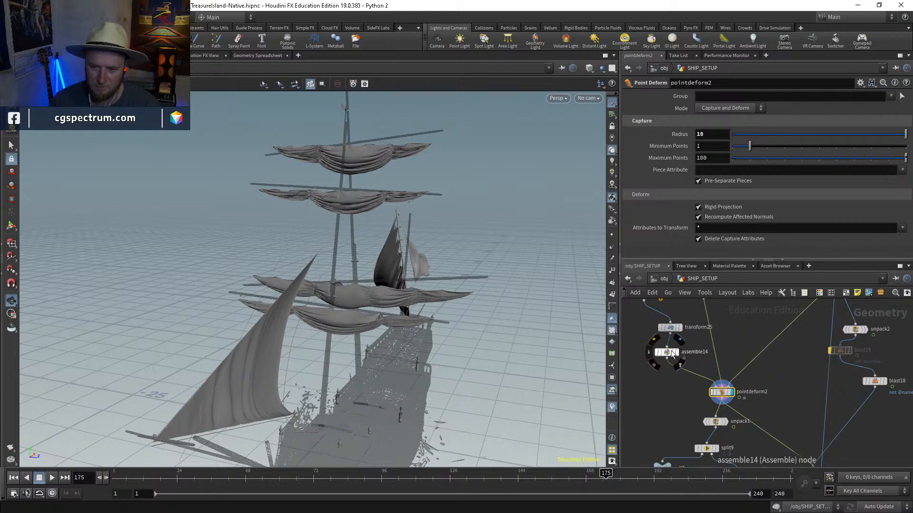
pyautogui.click(670, 353)
pyautogui.click(728, 397)
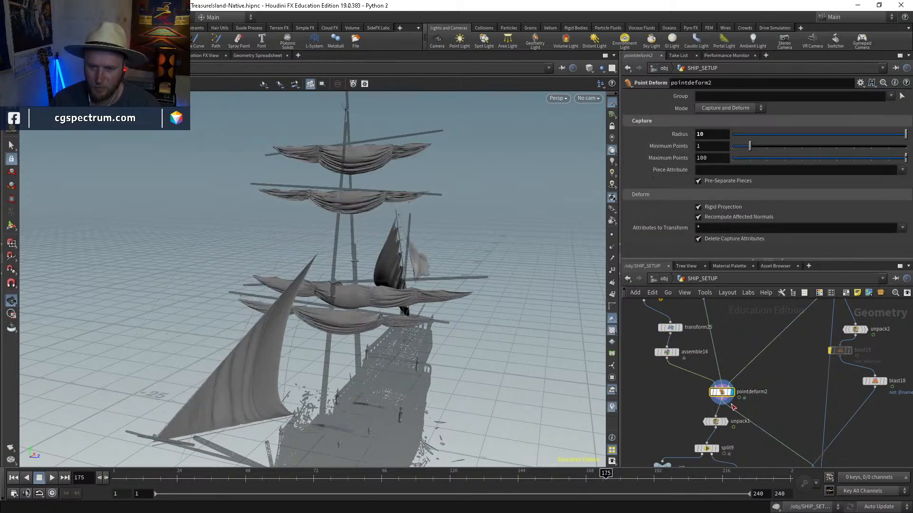
# Step: Return to the first frame and set the timeshift5 frame to 1
pyautogui.moveTo(732, 408); pyautogui.dragTo(737, 307, button='middle')
pyautogui.hotkey('ctrl', 'Up')
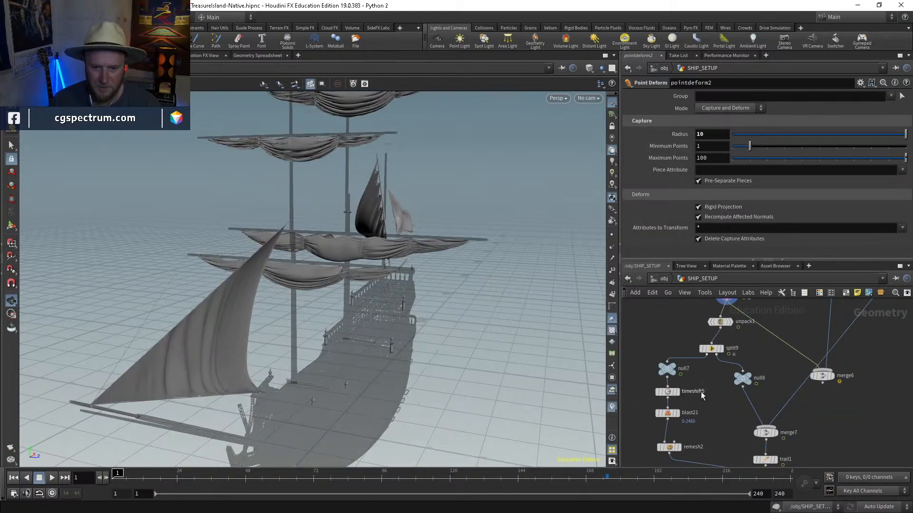
pyautogui.moveTo(686, 393); pyautogui.dragTo(691, 337, button='middle')
pyautogui.click(674, 336)
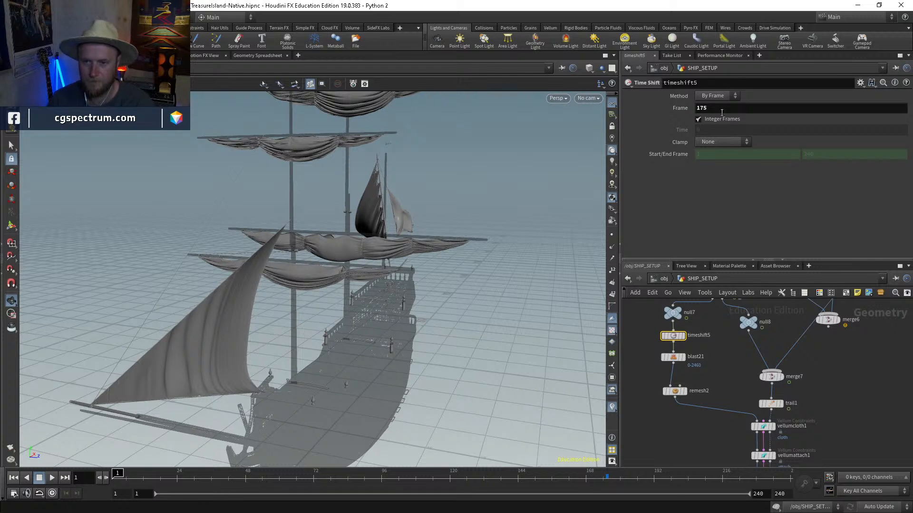
pyautogui.press('BackSpace')
pyautogui.press('BackSpace')
pyautogui.press('Return')
# Step: Set the start frame of vellumsolver1 to 1
pyautogui.moveTo(830, 428); pyautogui.dragTo(819, 375, button='middle')
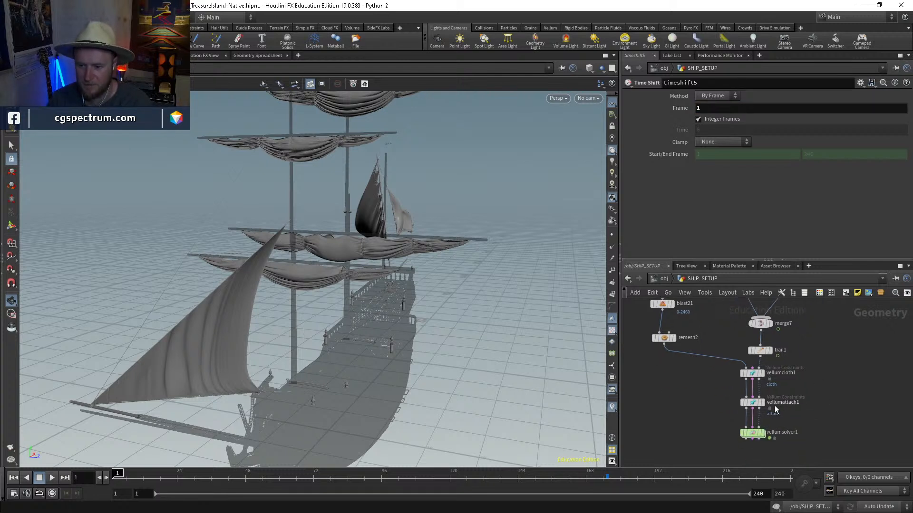
pyautogui.click(753, 432)
pyautogui.doubleClick(710, 108)
pyautogui.write('1')
pyautogui.press('Return')
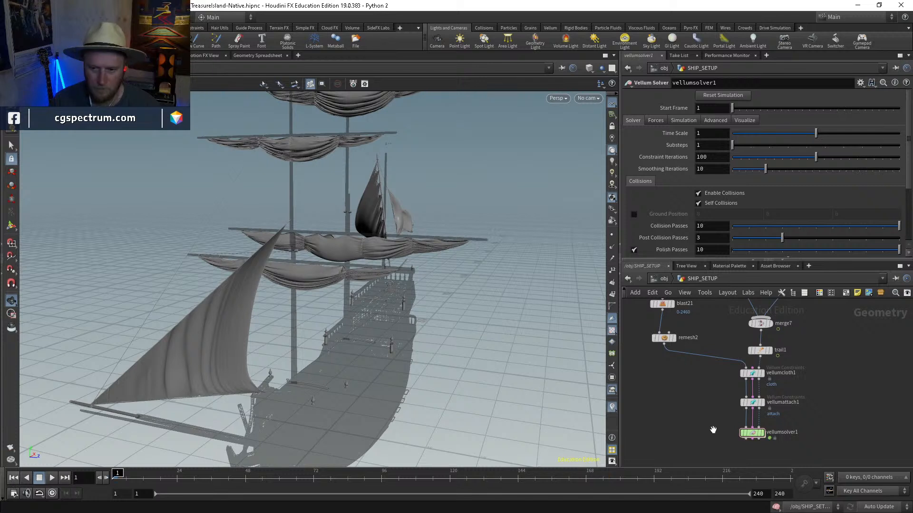
# Step: Display vellumattach1, vellumsolver1 and vellumcloth1 in turn, then vellumattach1 again to recheck the constraints at frame 1
pyautogui.scroll(3, 713, 430)
pyautogui.click(722, 417)
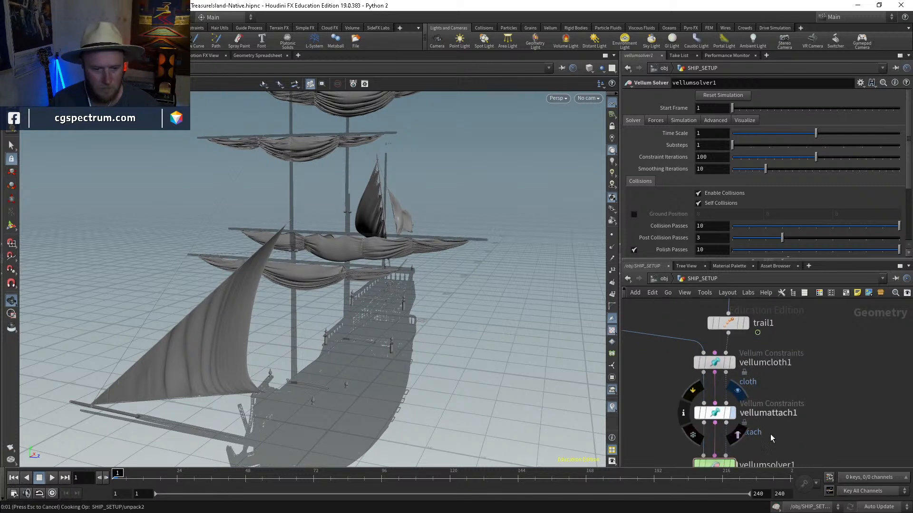
pyautogui.moveTo(807, 429); pyautogui.dragTo(798, 367, button='middle')
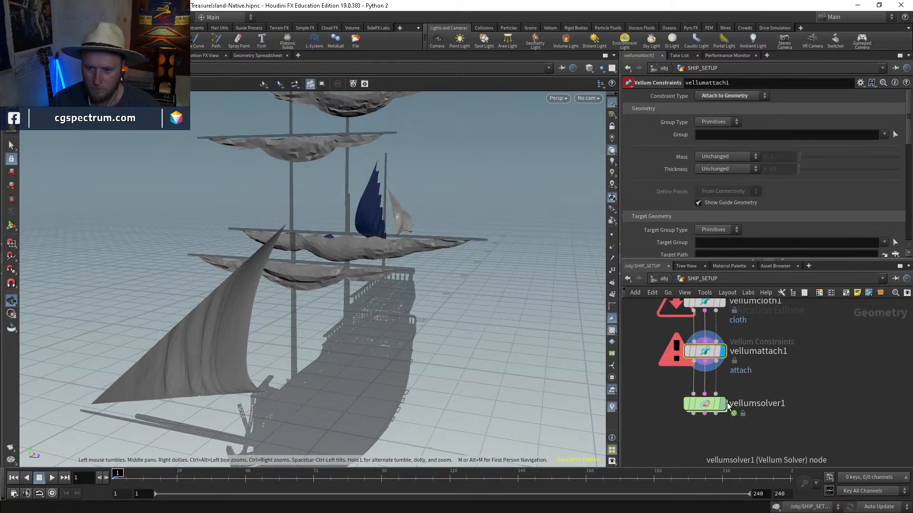
pyautogui.moveTo(703, 407)
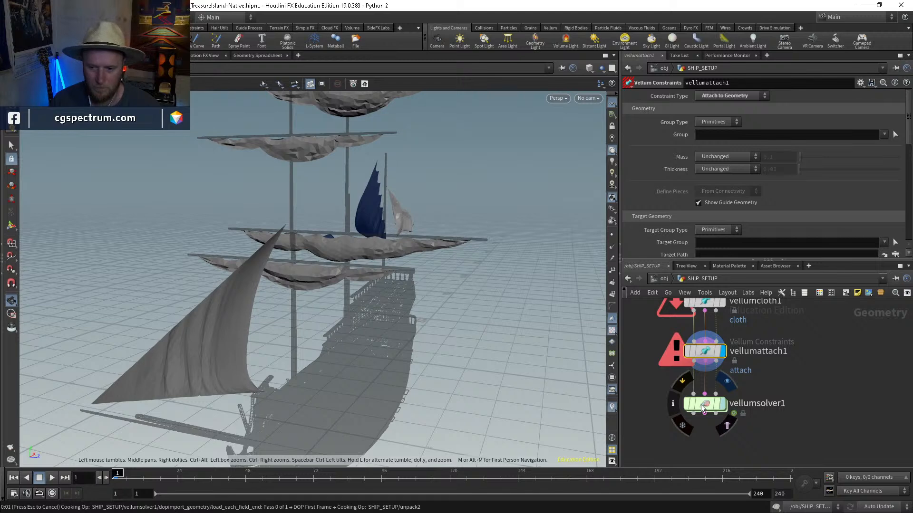
pyautogui.click(700, 404)
pyautogui.moveTo(764, 366); pyautogui.dragTo(811, 361, button='middle')
pyautogui.moveTo(735, 370)
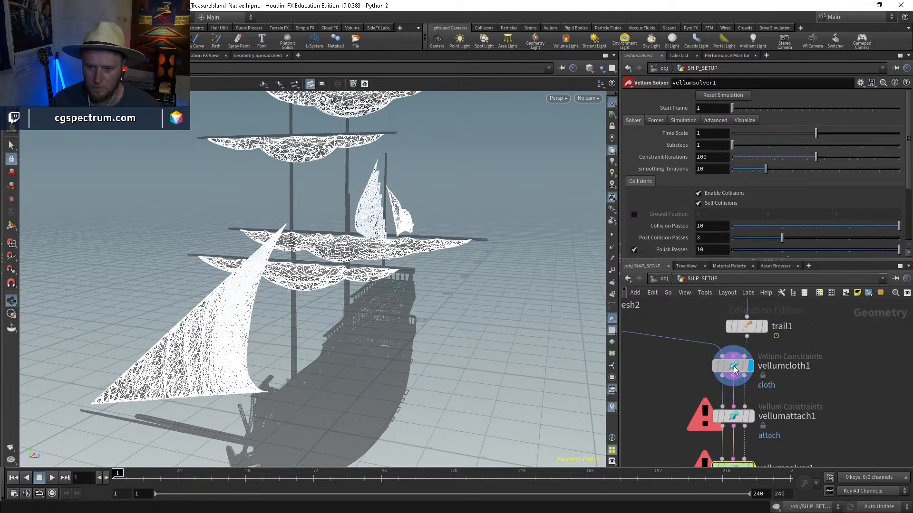
pyautogui.click(743, 417)
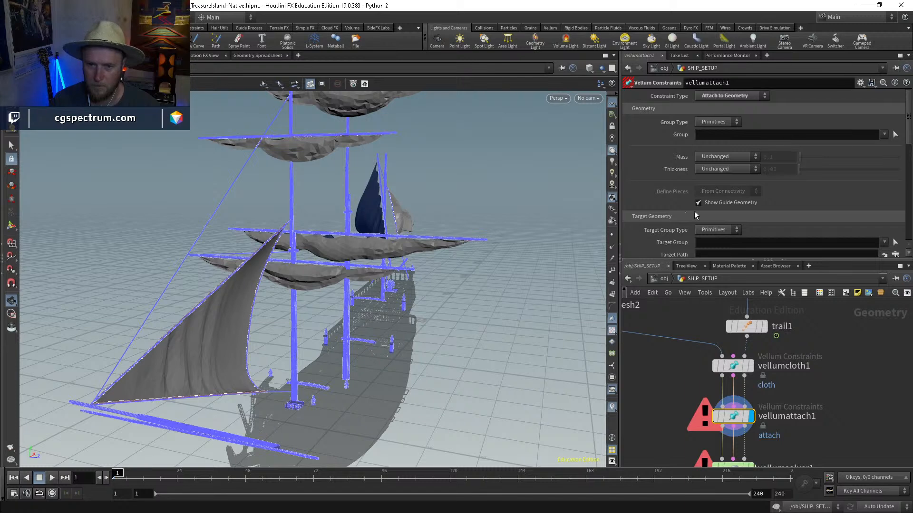
pyautogui.scroll(-2, 744, 425)
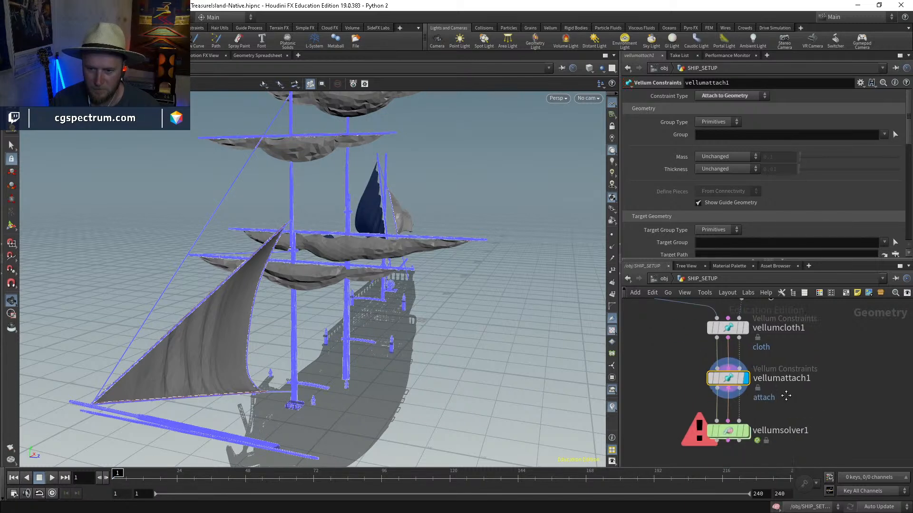
# Step: Display vellumsolver1, reset its simulation and play the sail simulation from frame 1
pyautogui.click(745, 419)
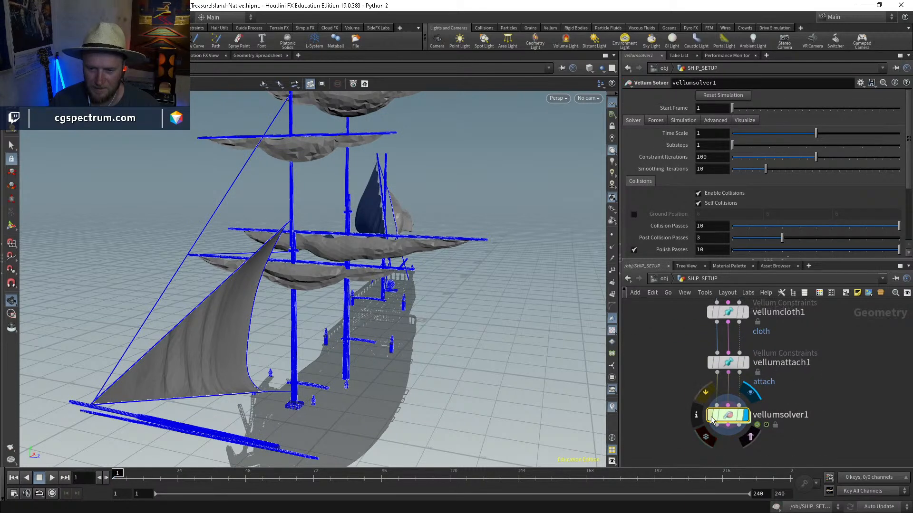
pyautogui.moveTo(304, 333); pyautogui.dragTo(381, 312)
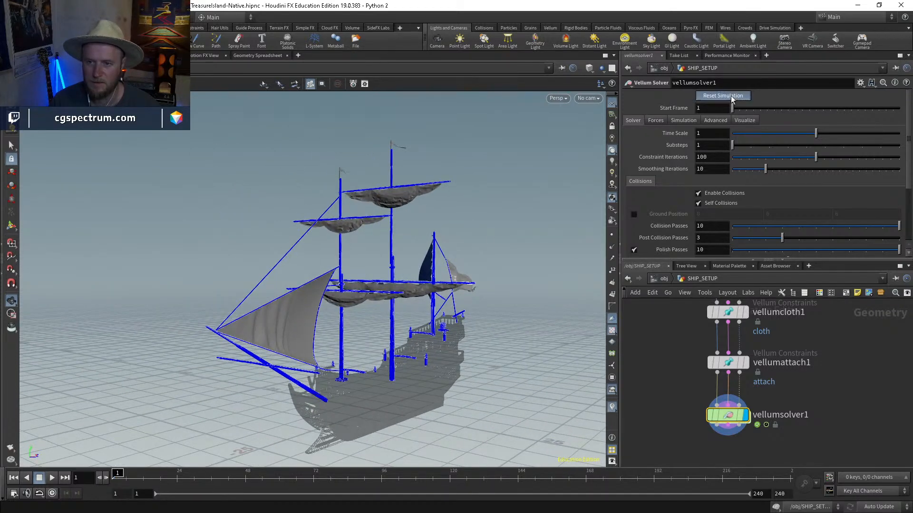
pyautogui.click(52, 479)
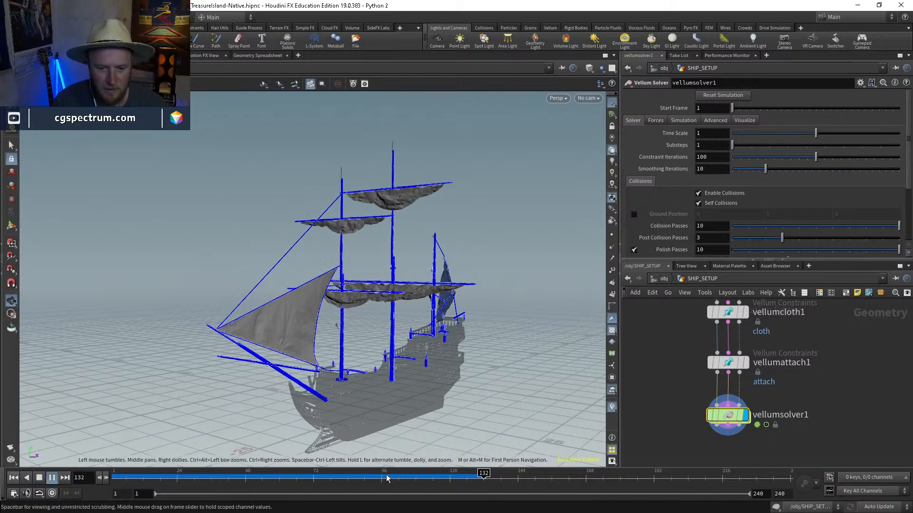
# Step: Jump back to earlier simulated frames to review how the sails hang on the masts
pyautogui.click(239, 476)
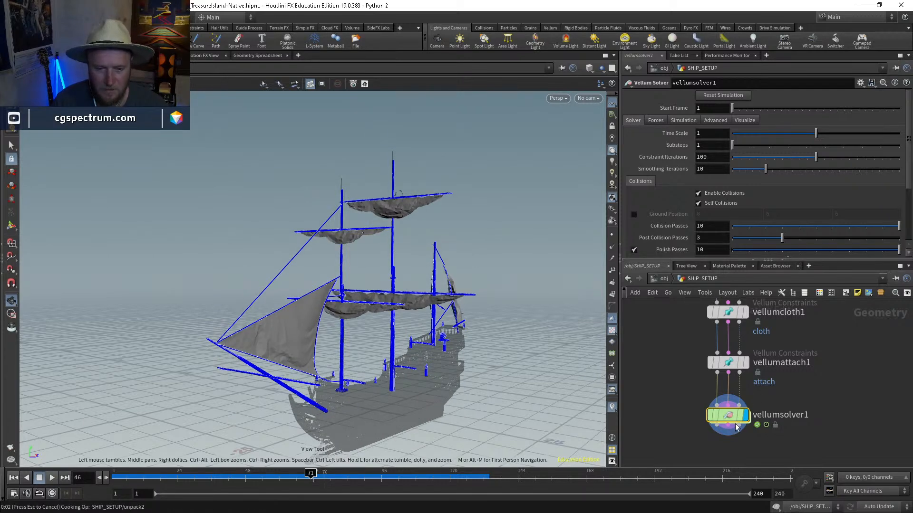
pyautogui.click(262, 476)
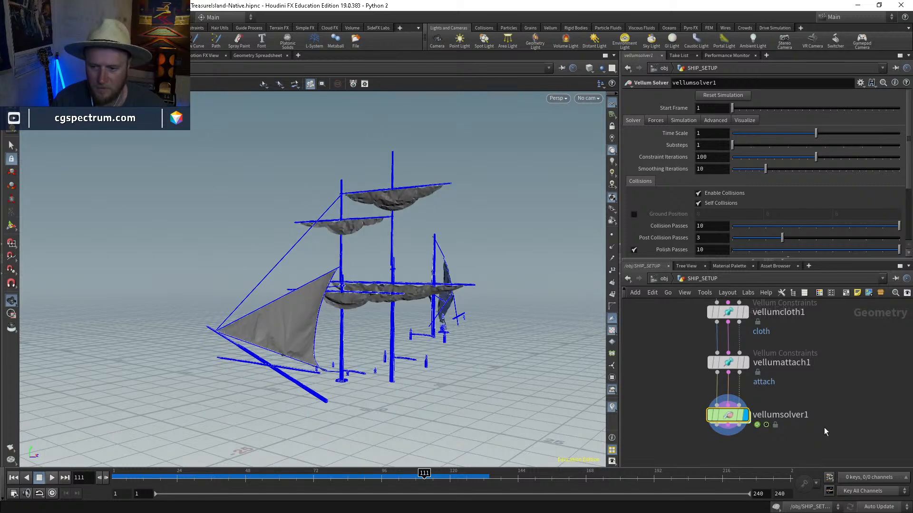
# Step: Add a File Cache node below vellumsolver1 and wire the solver's Vellum Geometry output into it
pyautogui.press('Tab')
pyautogui.write('wri')
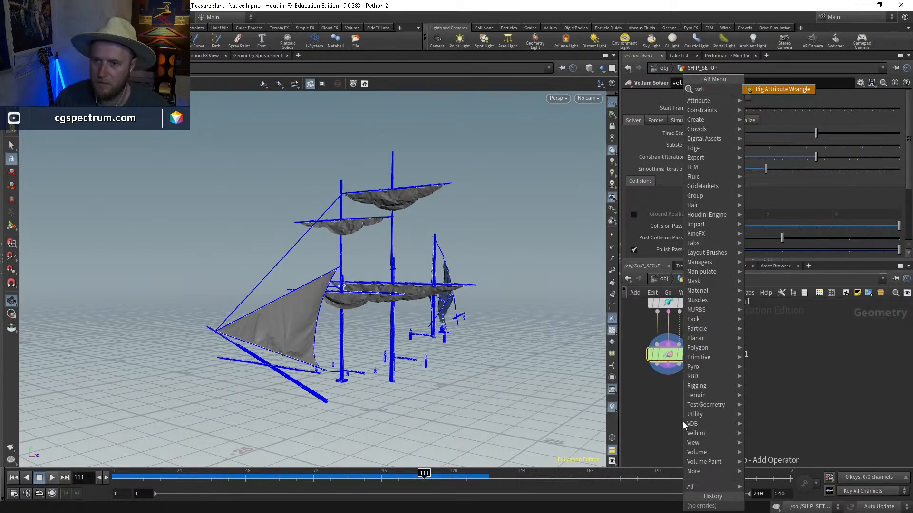
pyautogui.press('BackSpace')
pyautogui.press('BackSpace')
pyautogui.press('BackSpace')
pyautogui.write('filec')
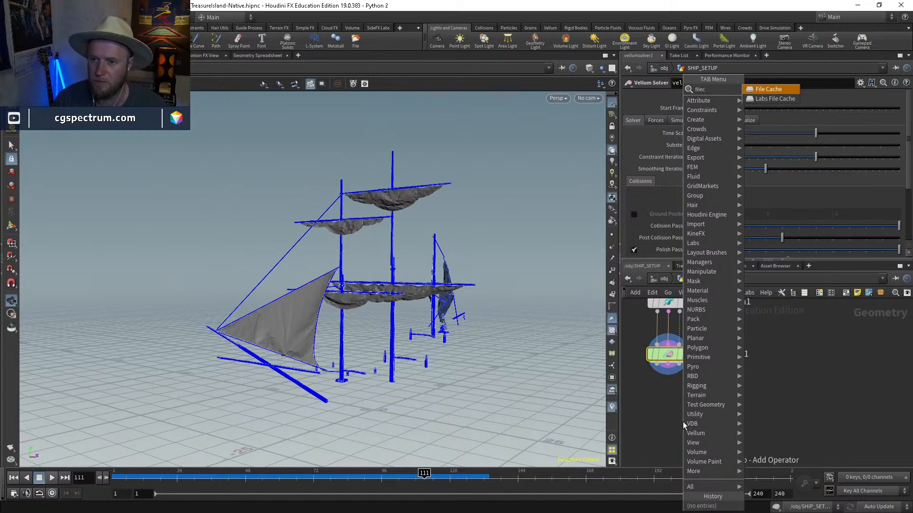
pyautogui.press('Return')
pyautogui.click(683, 421)
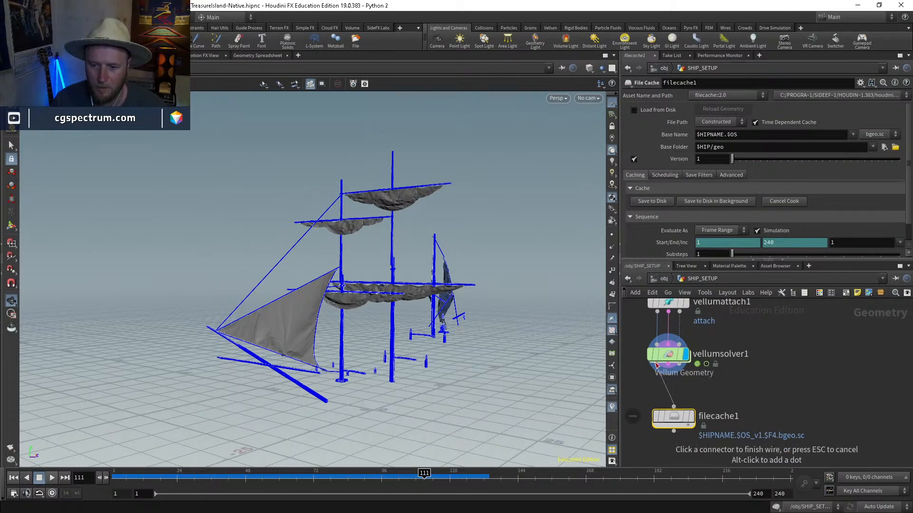
pyautogui.click(656, 365)
pyautogui.moveTo(674, 419); pyautogui.dragTo(672, 423)
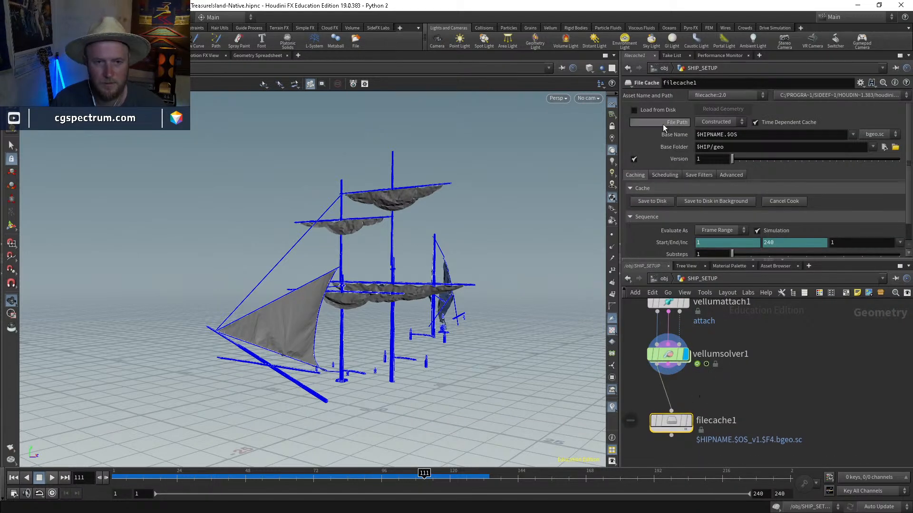
# Step: Switch filecache1 to the unversioned filecache definition and set its geometry file to $HIP/geo/$OS/$OS.$F.bgeo.sc
pyautogui.click(708, 95)
pyautogui.click(709, 114)
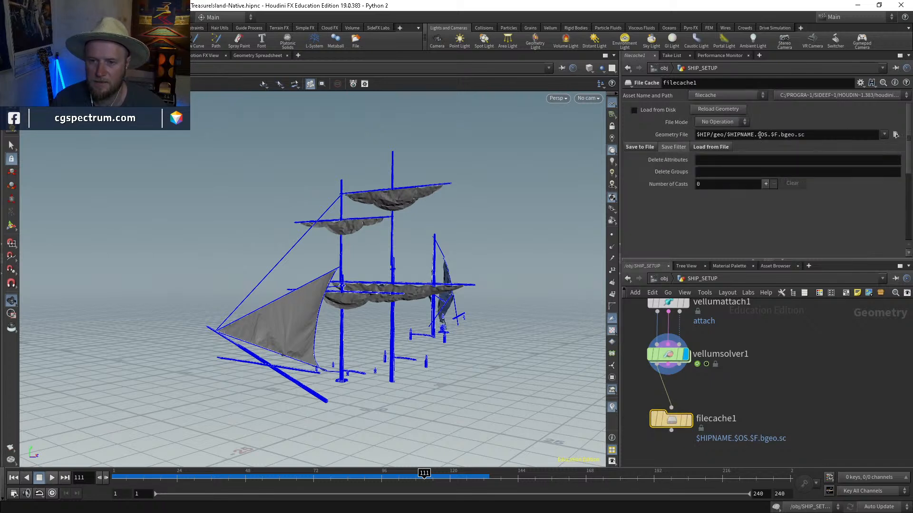
pyautogui.moveTo(726, 133); pyautogui.dragTo(835, 134)
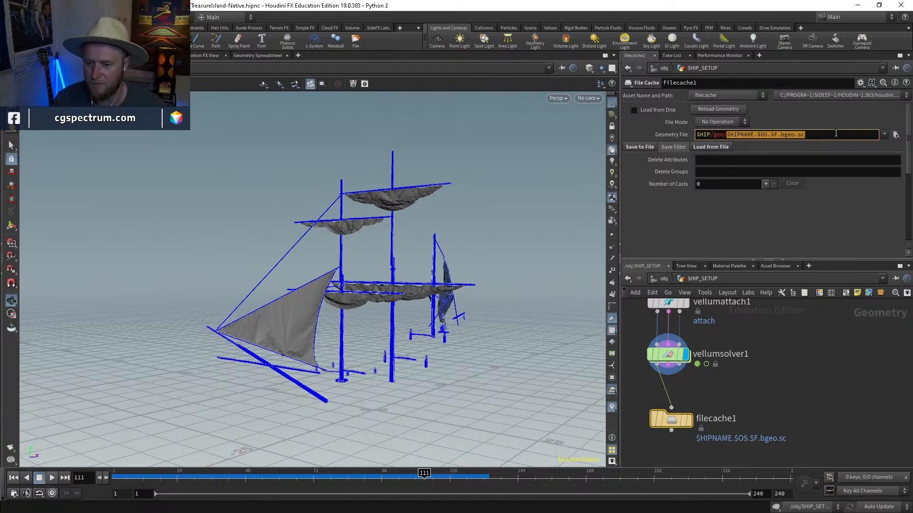
pyautogui.click(757, 134)
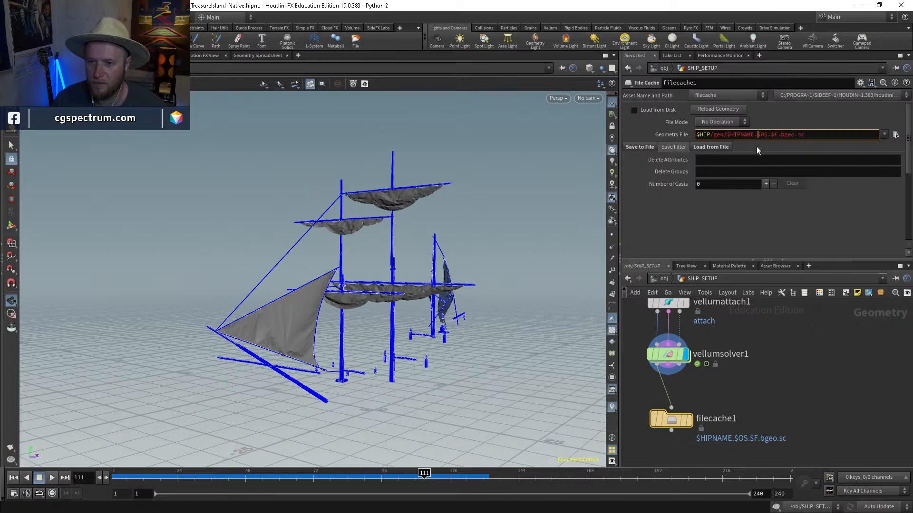
pyautogui.moveTo(752, 136); pyautogui.dragTo(729, 140)
pyautogui.write('os')
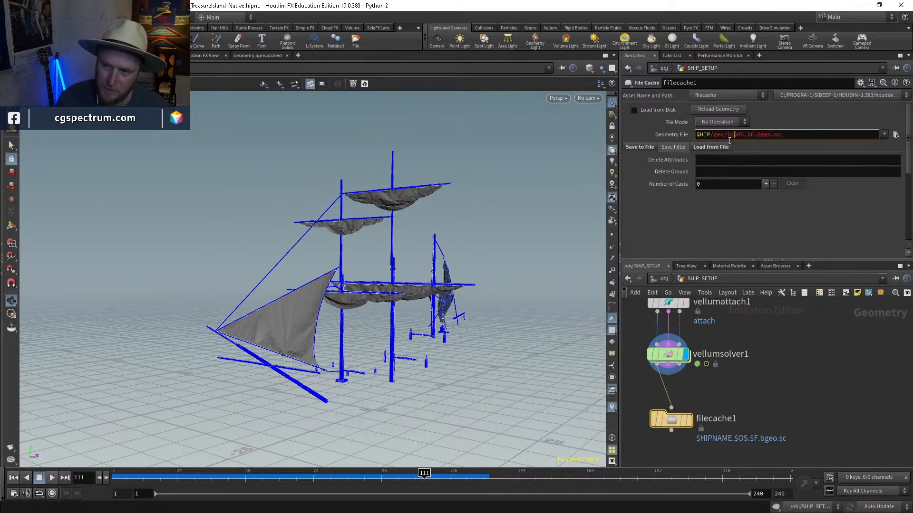
pyautogui.press('BackSpace')
pyautogui.press('BackSpace')
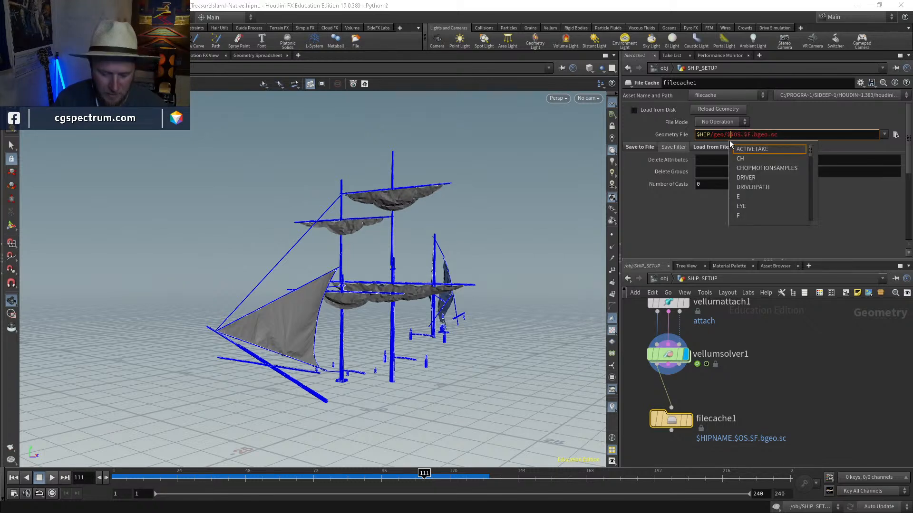
pyautogui.write('OS')
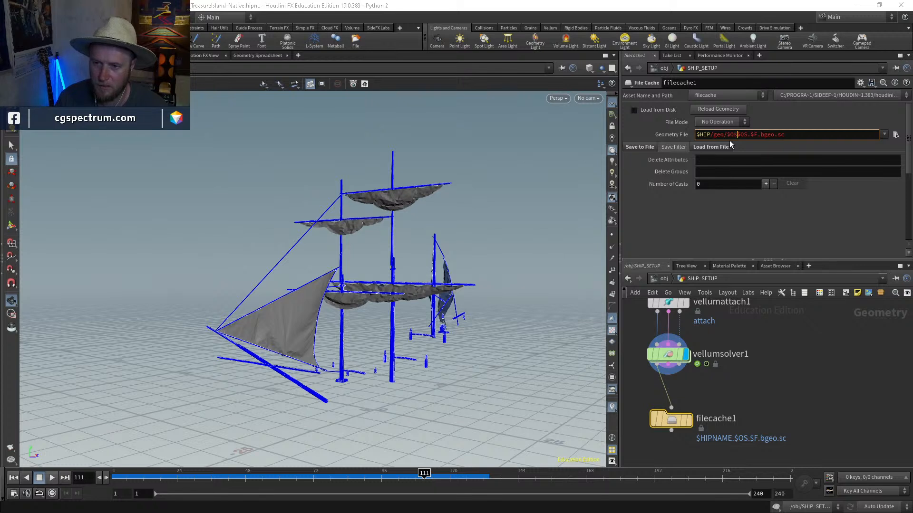
pyautogui.write('/')
pyautogui.press('Return')
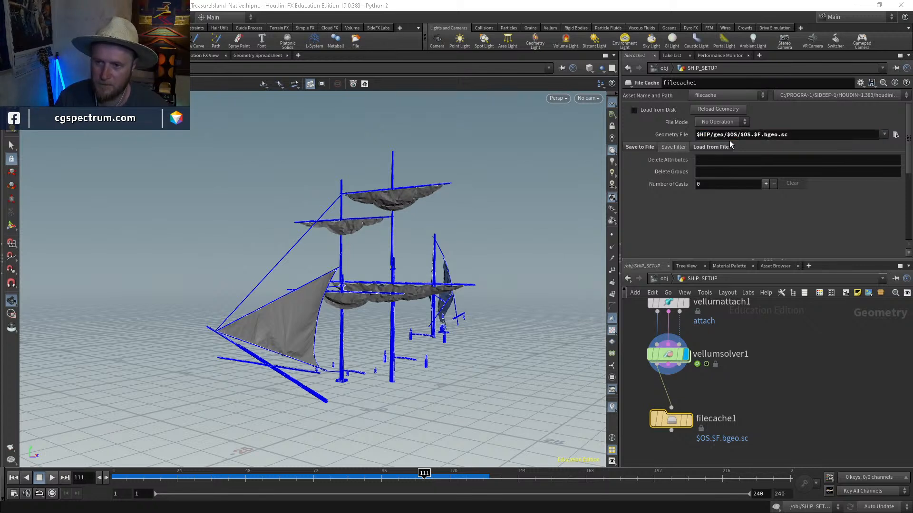
# Step: Rename the file cache node VELLUM_SAILS_V1 and save the sail simulation to disk
pyautogui.doubleClick(725, 418)
pyautogui.write('VELLUM')
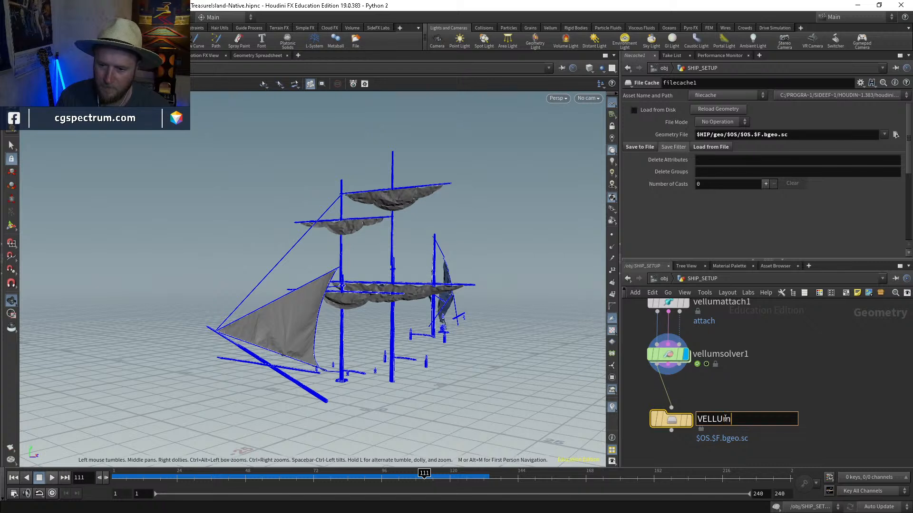
pyautogui.press('BackSpace')
pyautogui.write('M_SAILS')
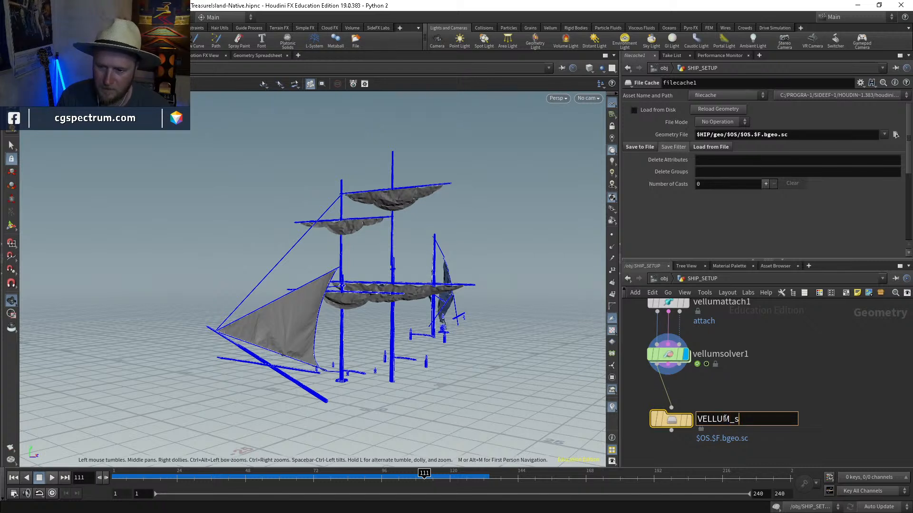
pyautogui.write('_V1')
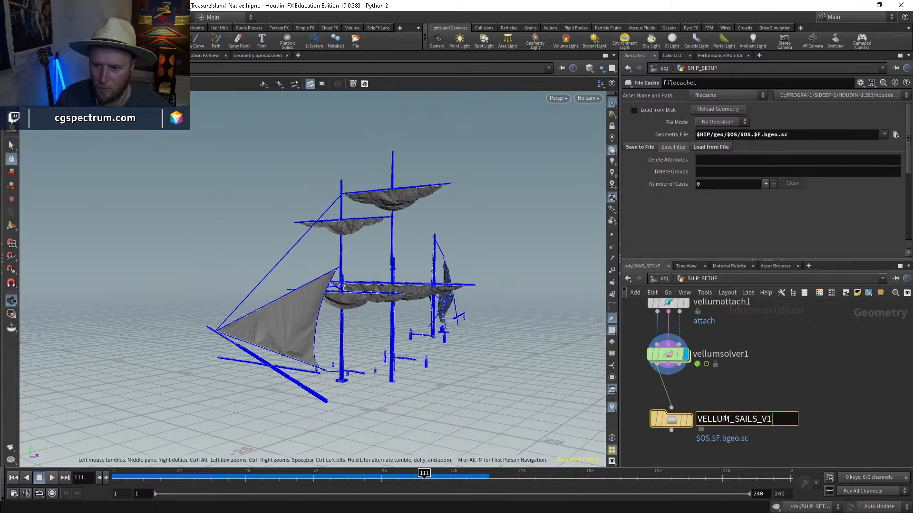
pyautogui.press('Return')
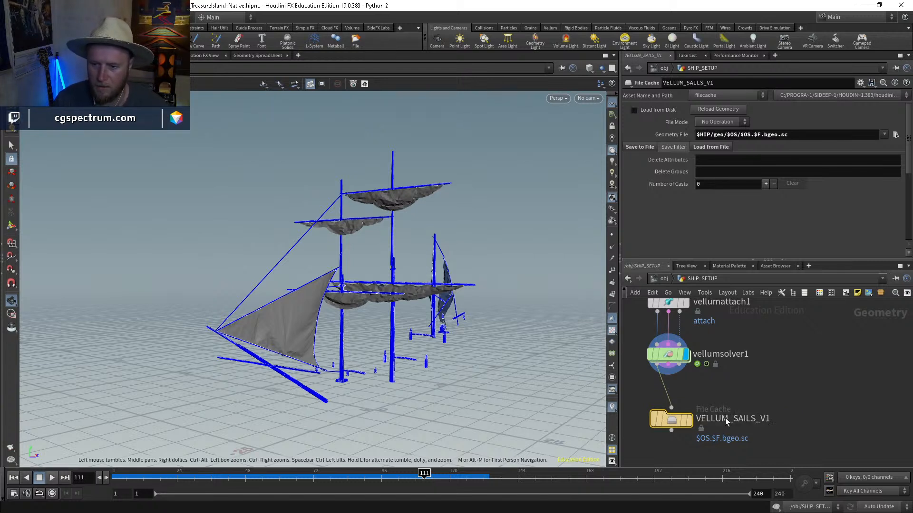
pyautogui.click(638, 148)
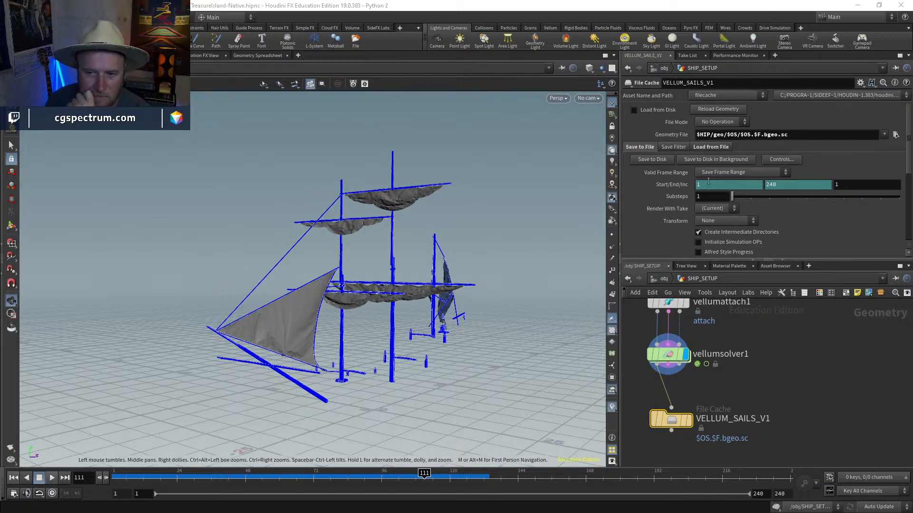
pyautogui.click(658, 159)
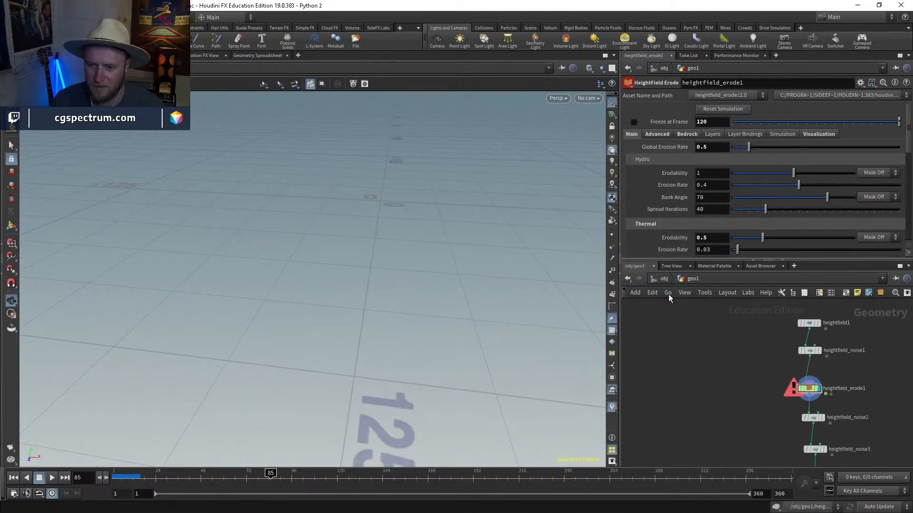
# Step: In the spaceship scene, return to the object level, display BG instead of geo1 and look through cam1
pyautogui.click(665, 279)
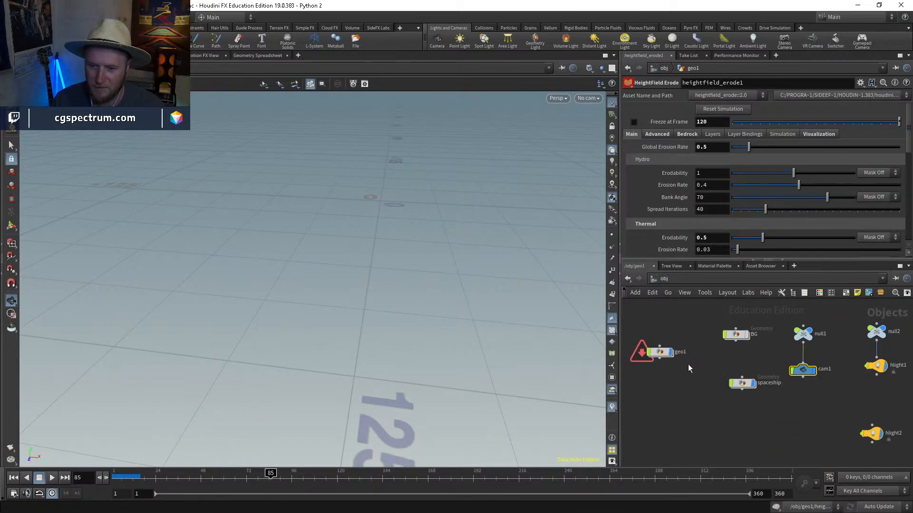
pyautogui.click(697, 374)
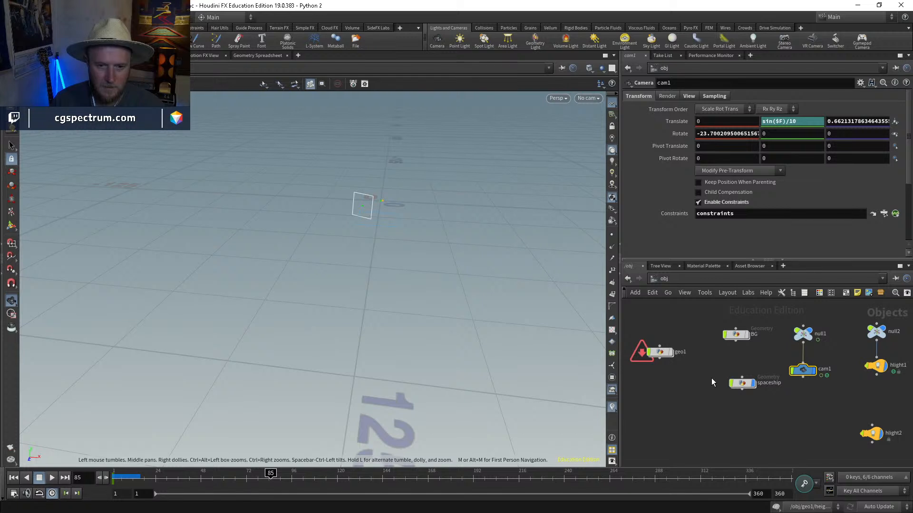
pyautogui.click(747, 335)
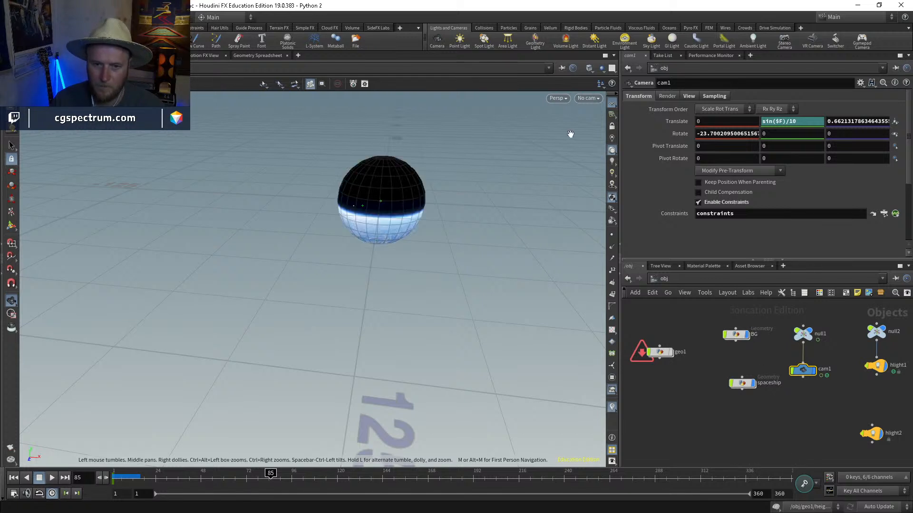
pyautogui.click(588, 98)
pyautogui.click(600, 148)
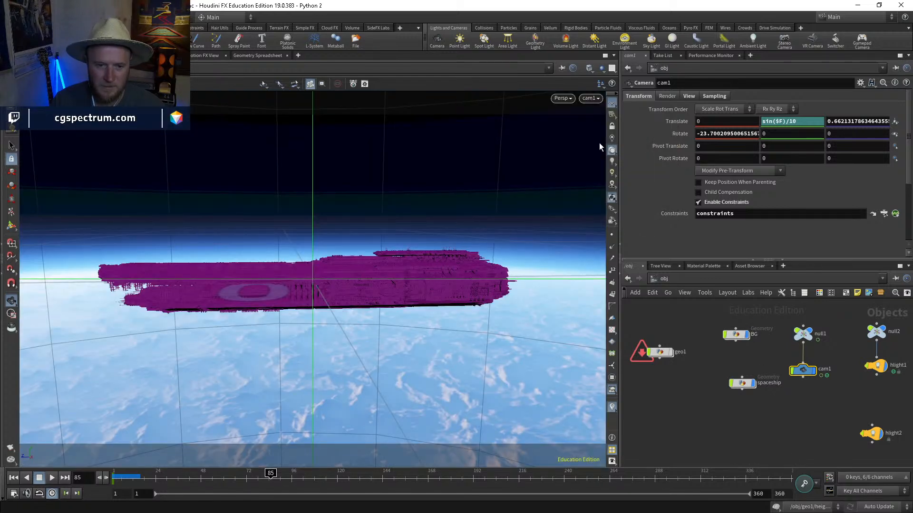
# Step: Bypass color1 inside the spaceship object and return to the object level
pyautogui.doubleClick(742, 383)
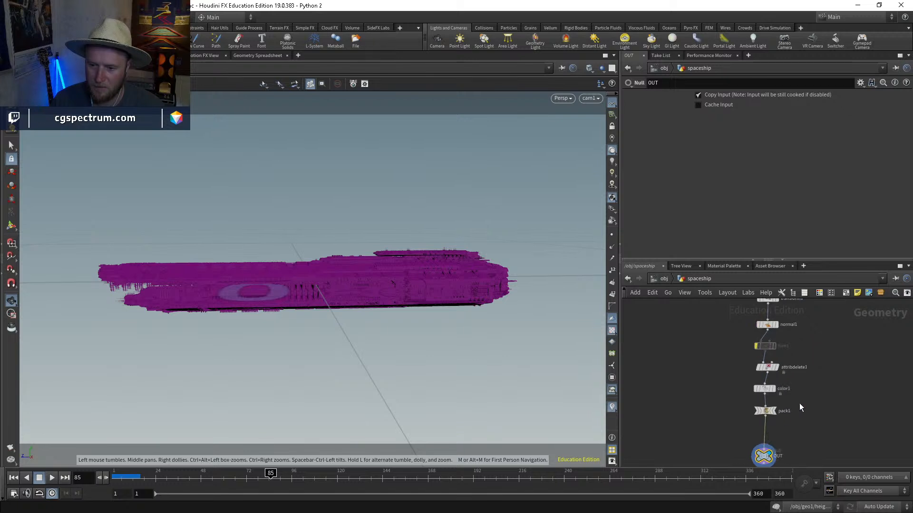
pyautogui.click(754, 386)
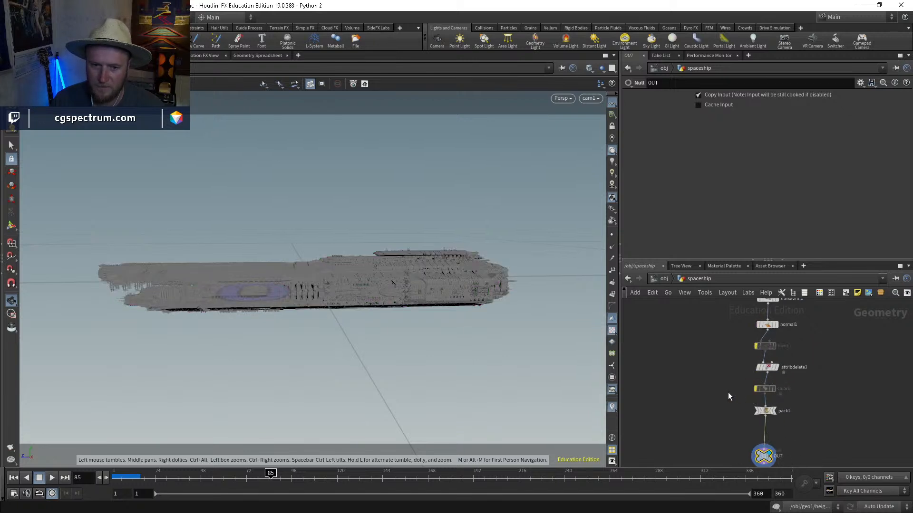
pyautogui.click(659, 280)
pyautogui.click(624, 392)
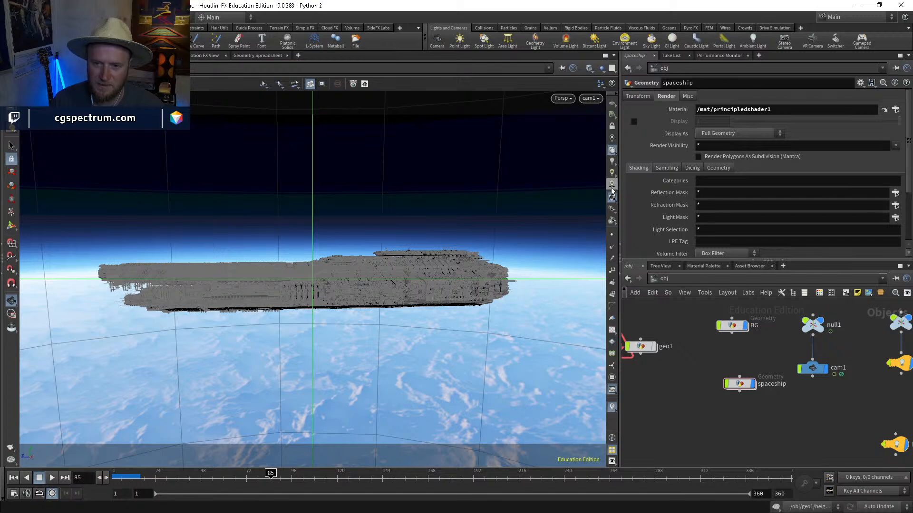
# Step: View the spaceship with the scene's lights in the viewport and move the timeline to frame 75
pyautogui.click(612, 162)
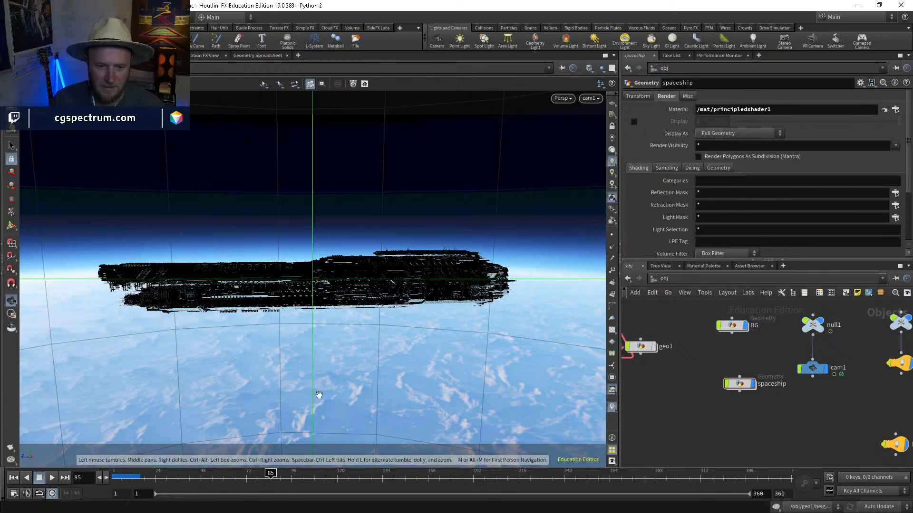
pyautogui.moveTo(252, 475); pyautogui.dragTo(254, 451)
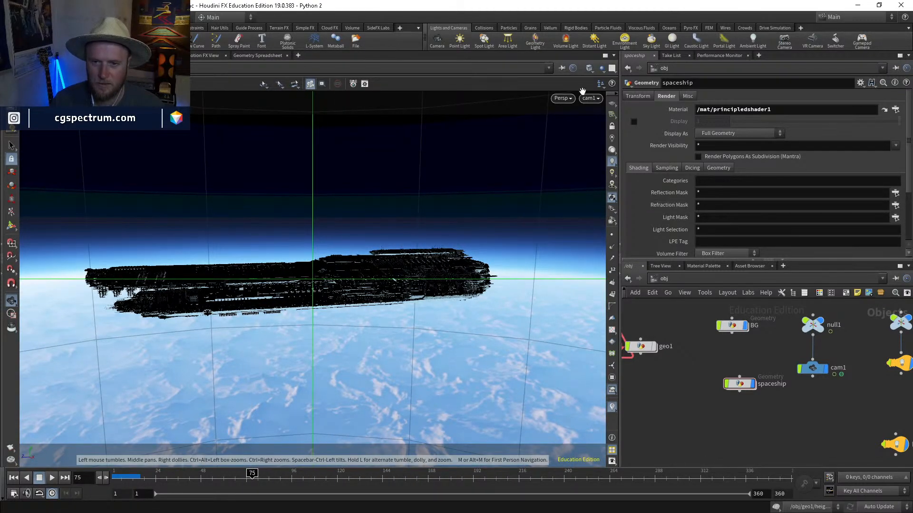
pyautogui.click(589, 68)
pyautogui.click(610, 173)
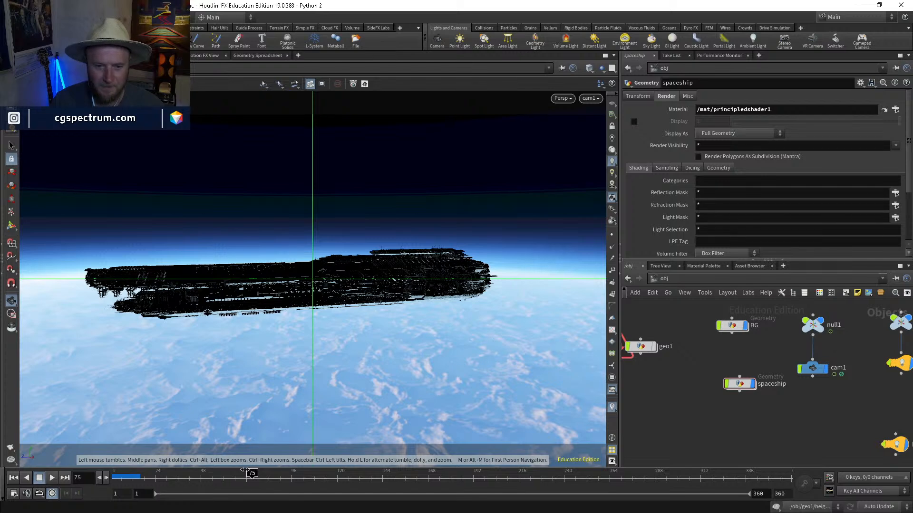
# Step: Inside BG, display uvtexture1 and examine the textured sky sphere from outside the camera
pyautogui.doubleClick(731, 327)
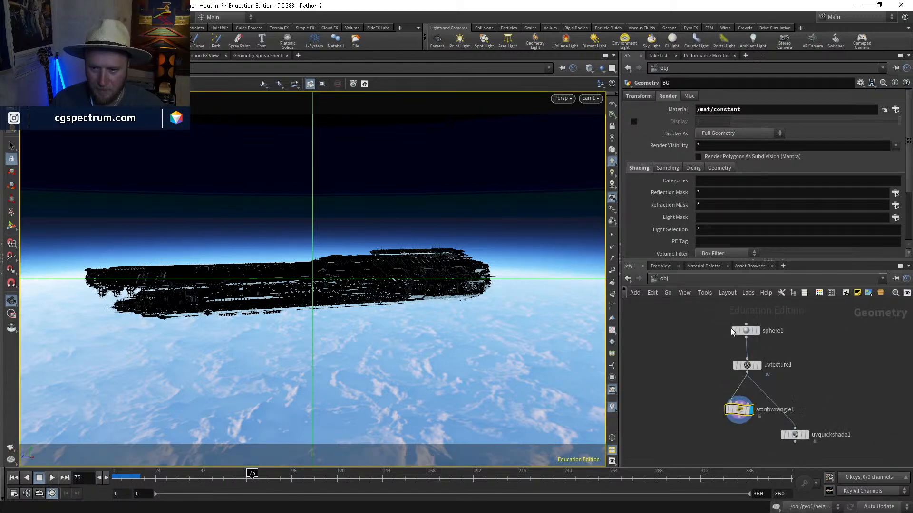
pyautogui.click(753, 366)
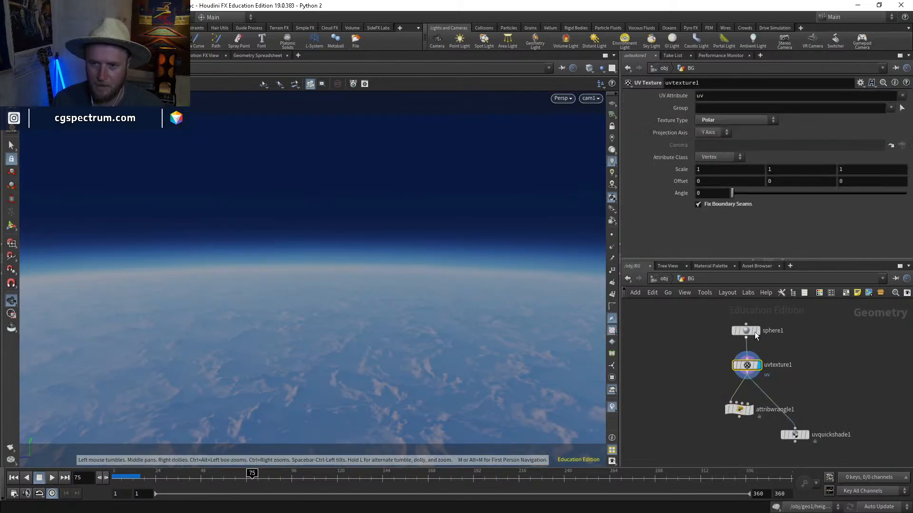
pyautogui.press('g')
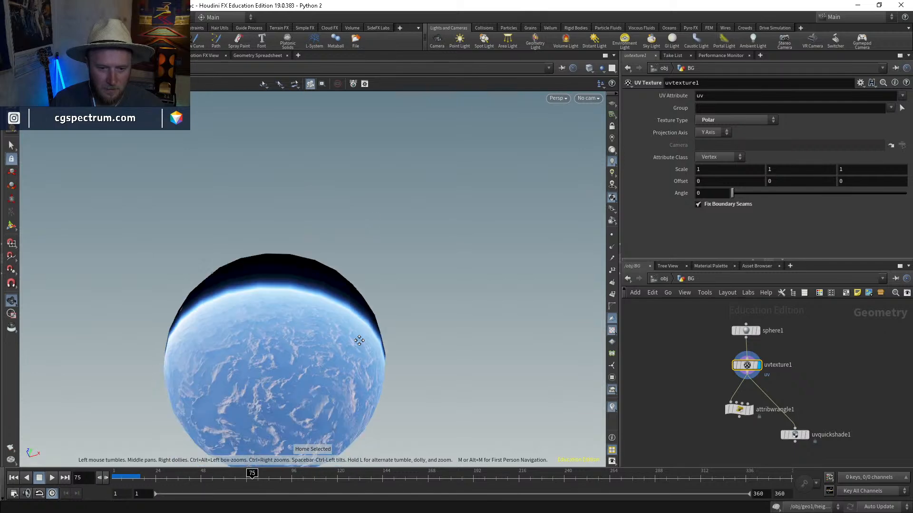
pyautogui.moveTo(322, 300)
pyautogui.mouseDown()
pyautogui.moveTo(310, 414)
pyautogui.moveTo(432, 431)
pyautogui.moveTo(539, 424)
pyautogui.moveTo(588, 385)
pyautogui.moveTo(475, 292)
pyautogui.moveTo(401, 271)
pyautogui.moveTo(350, 322)
pyautogui.moveTo(352, 236)
pyautogui.moveTo(321, 197)
pyautogui.moveTo(366, 352)
pyautogui.moveTo(386, 387)
pyautogui.moveTo(543, 405)
pyautogui.moveTo(422, 342)
pyautogui.moveTo(377, 267)
pyautogui.moveTo(380, 245)
pyautogui.moveTo(423, 194)
pyautogui.moveTo(434, 302)
pyautogui.moveTo(407, 291)
pyautogui.moveTo(392, 256)
pyautogui.moveTo(387, 163)
pyautogui.moveTo(375, 207)
pyautogui.moveTo(494, 162)
pyautogui.mouseUp()
pyautogui.hotkey('shift', 'w')
pyautogui.hotkey('shift', 'w')
# Step: Look through cam1 again, scrub the background to frame 227 and display attribwrangle1
pyautogui.click(588, 98)
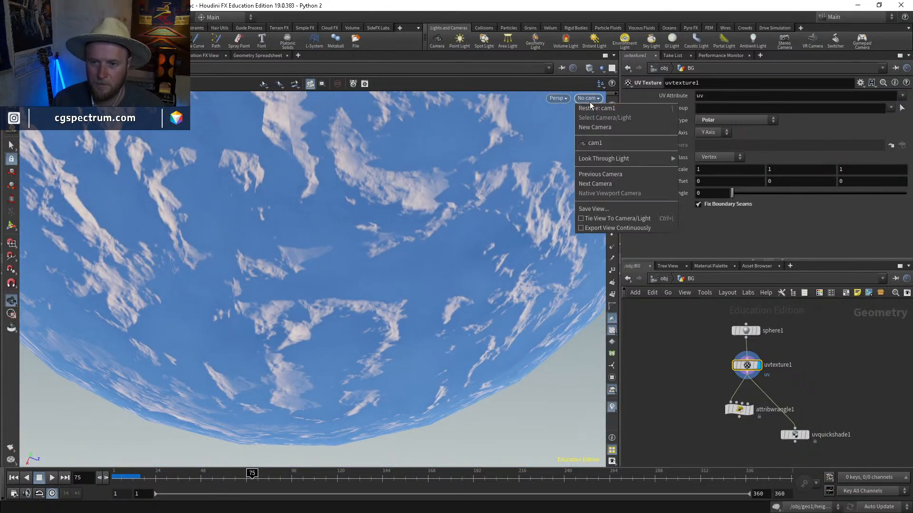
pyautogui.click(595, 142)
pyautogui.moveTo(252, 476); pyautogui.dragTo(539, 491)
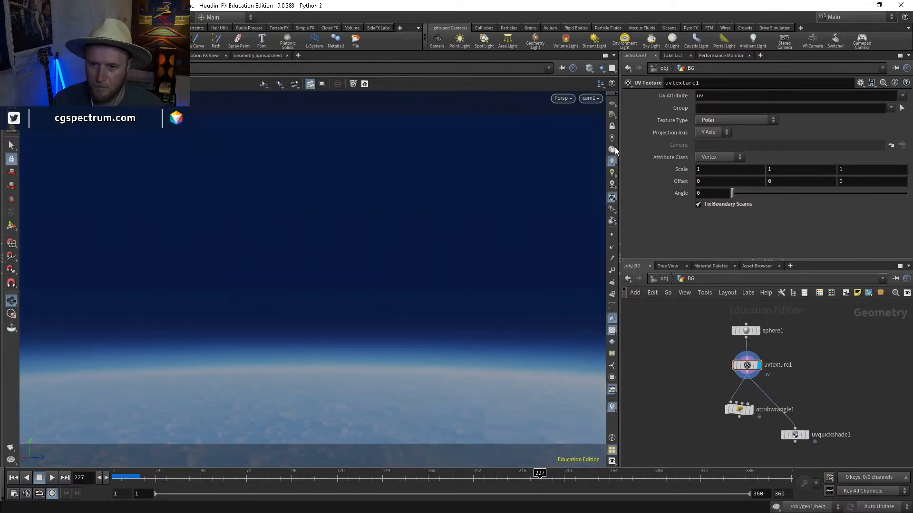
pyautogui.click(739, 409)
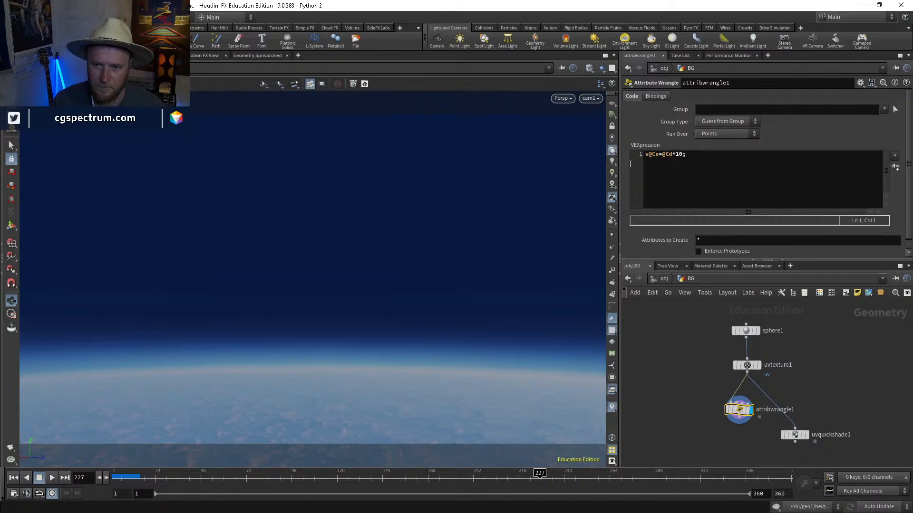
# Step: Return to the object level and scrub the spaceship's camera move to frame 49
pyautogui.press('u')
pyautogui.moveTo(242, 479)
pyautogui.mouseDown()
pyautogui.moveTo(619, 478)
pyautogui.moveTo(266, 492)
pyautogui.mouseUp()
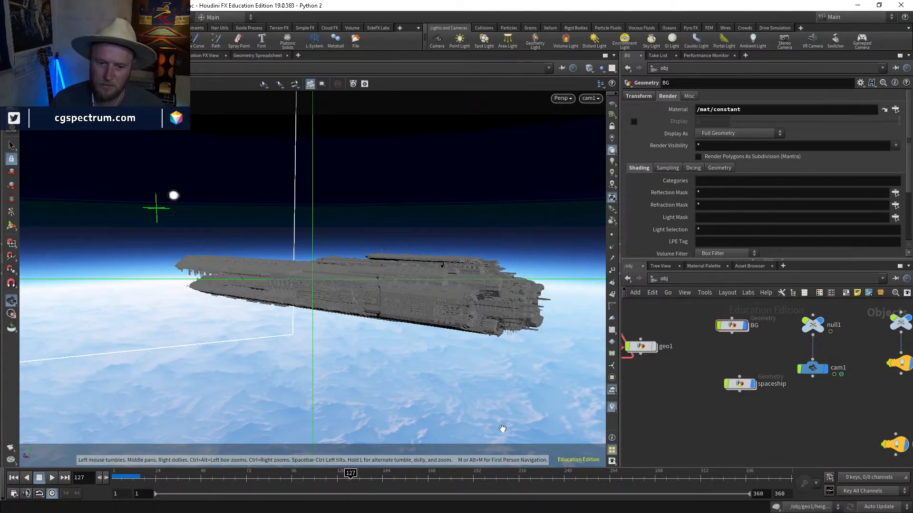
pyautogui.moveTo(350, 479); pyautogui.dragTo(203, 482)
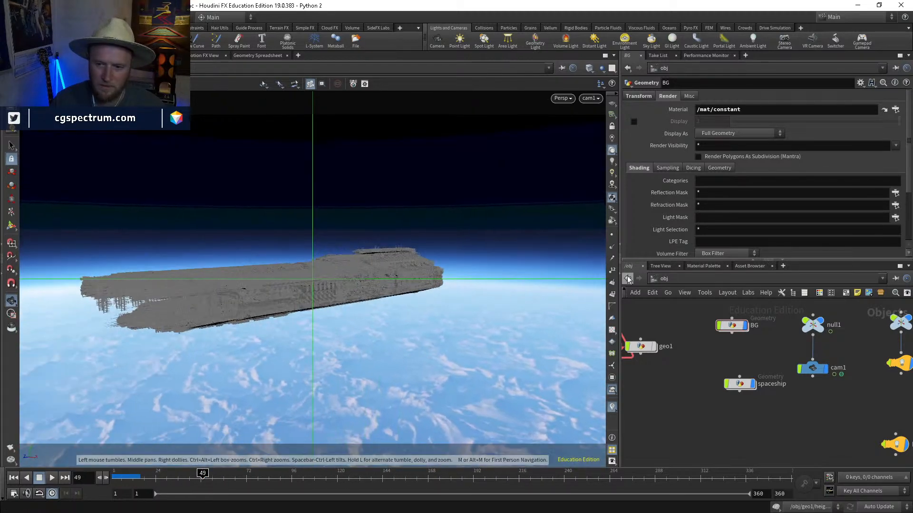
# Step: Switch to the stage network and inspect the sceneimportlights1 settings
pyautogui.click(672, 281)
pyautogui.click(703, 353)
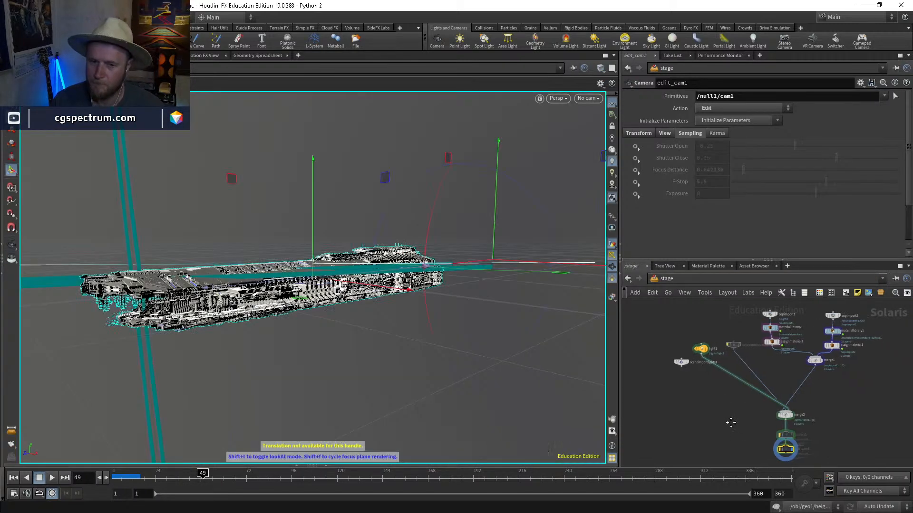
pyautogui.click(588, 98)
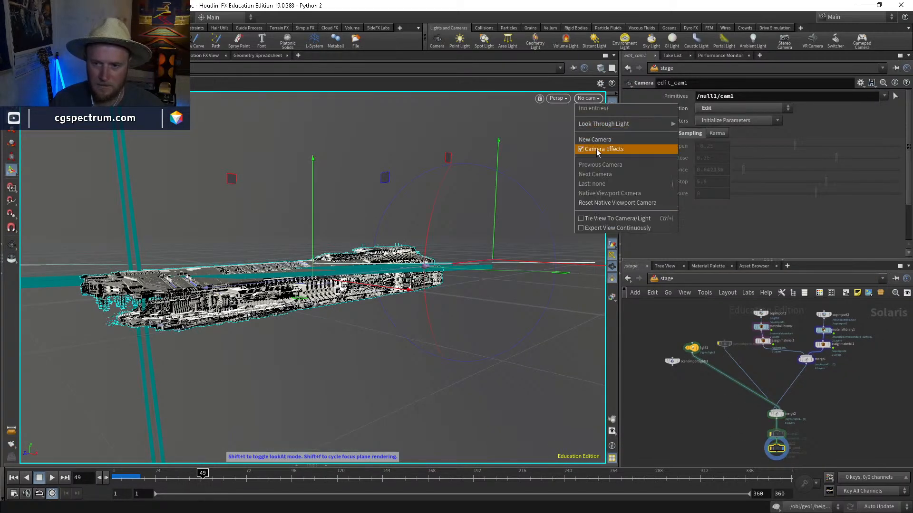
pyautogui.click(586, 98)
pyautogui.scroll(3, 689, 368)
pyautogui.click(664, 366)
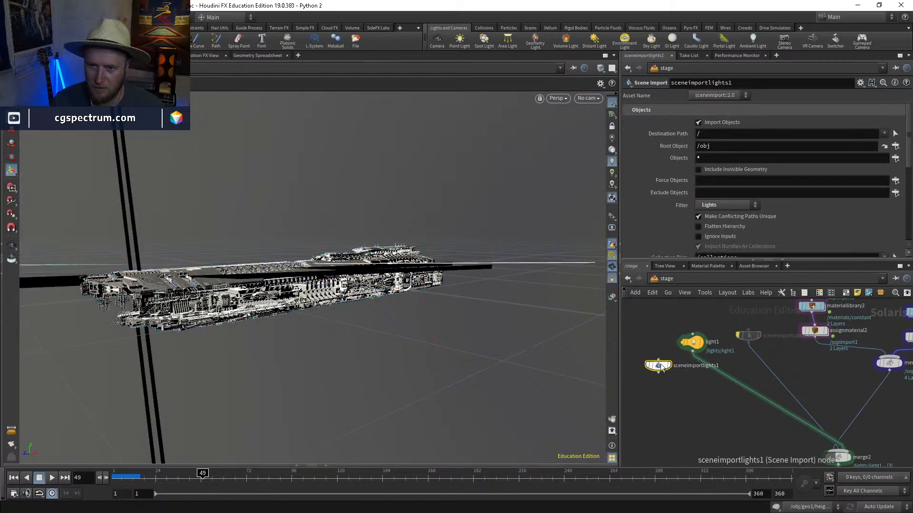
# Step: Turn off the bypass on camera1 below merge2 and look through /cameras/camera1
pyautogui.moveTo(704, 439); pyautogui.dragTo(704, 384, button='middle')
pyautogui.scroll(4, 734, 401)
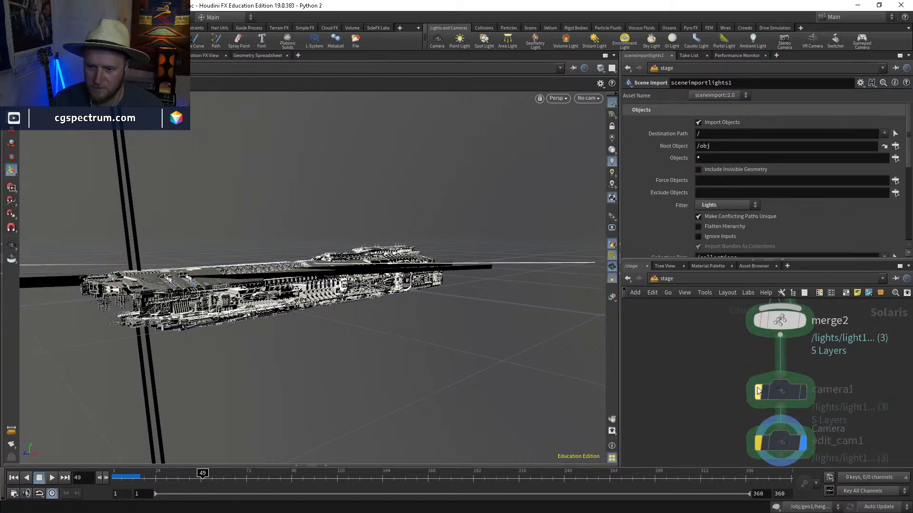
pyautogui.click(780, 391)
pyautogui.click(588, 98)
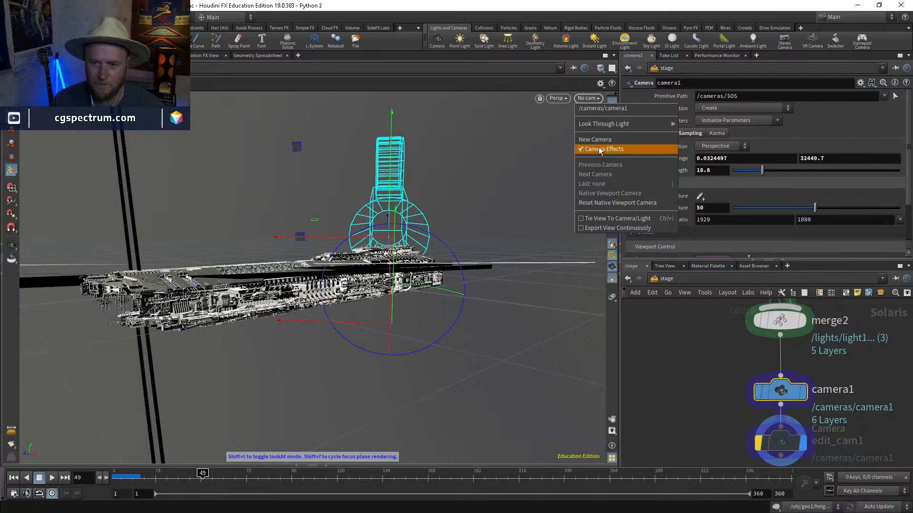
pyautogui.click(603, 112)
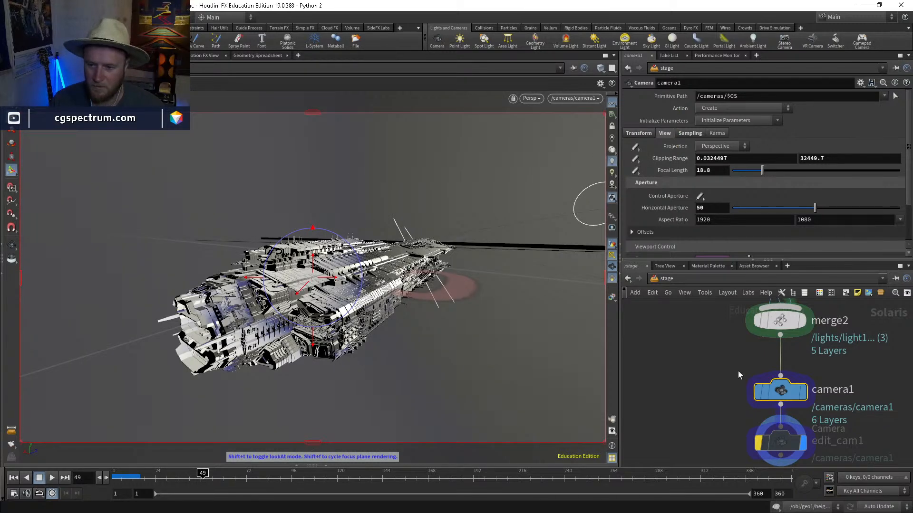
# Step: Inspect sopimport2, which imports /obj/spaceship/OUT
pyautogui.scroll(-4, 738, 371)
pyautogui.scroll(4, 705, 425)
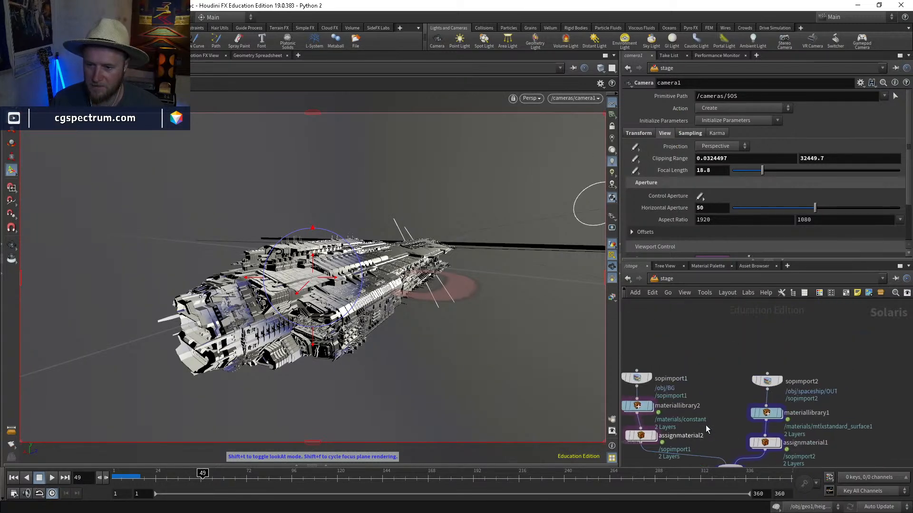
pyautogui.scroll(2, 737, 404)
pyautogui.click(736, 395)
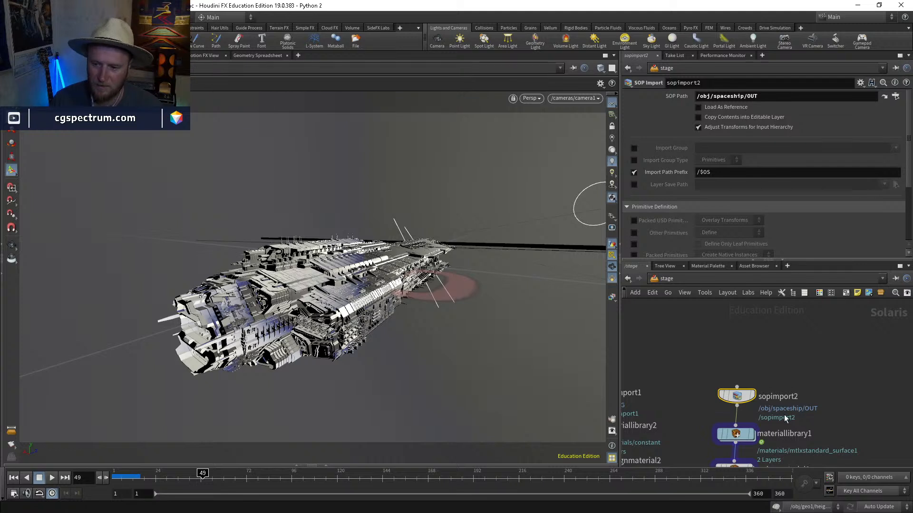
# Step: Compare the scene import settings of sceneimportcameras1 and sceneimportlights1
pyautogui.scroll(-3, 664, 401)
pyautogui.scroll(3, 730, 417)
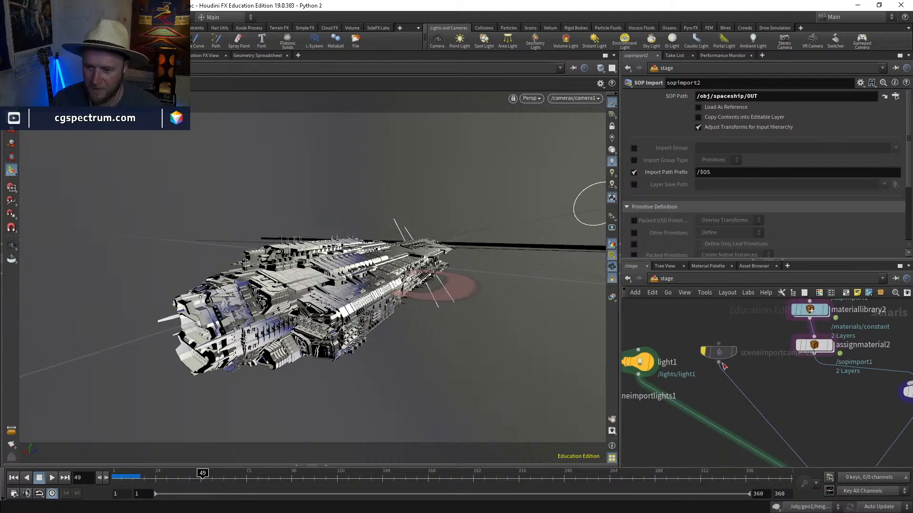
pyautogui.click(730, 377)
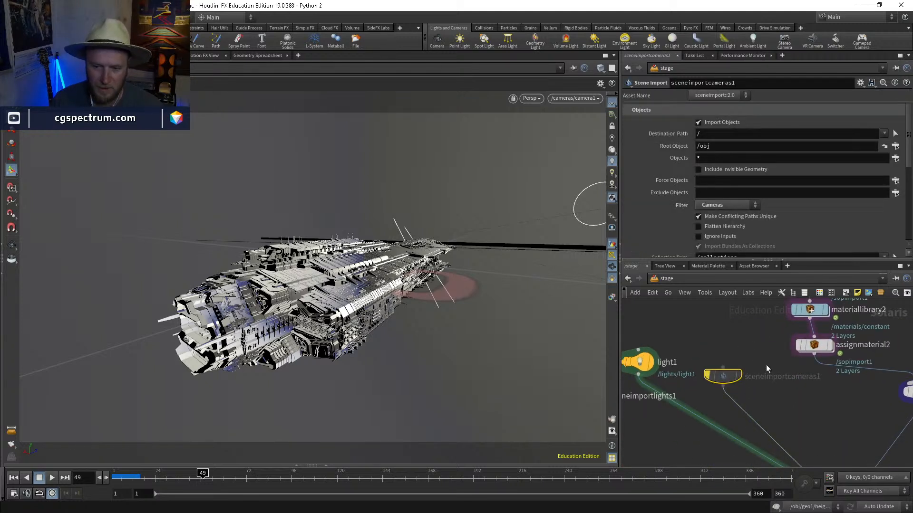
pyautogui.moveTo(776, 437); pyautogui.dragTo(856, 386, button='middle')
pyautogui.click(669, 345)
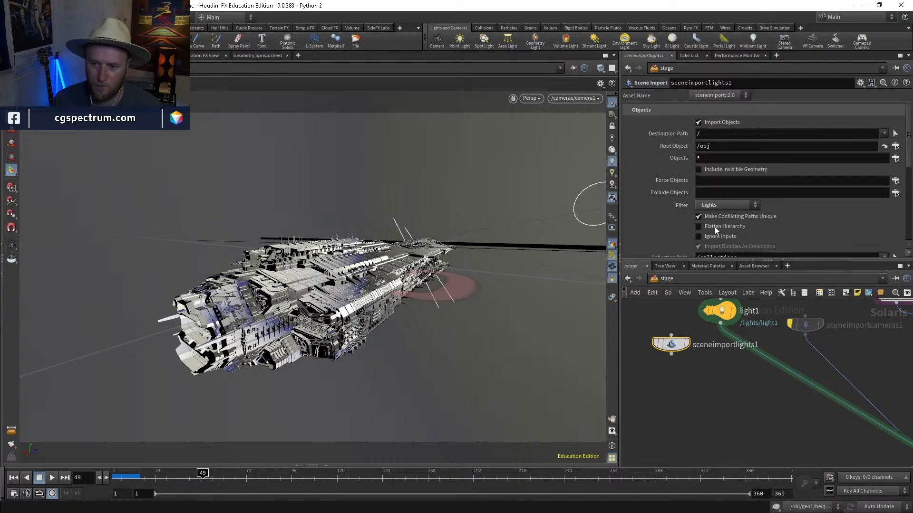
# Step: Render the camera view of the spaceship with Karma in the viewport
pyautogui.scroll(-2, 811, 375)
pyautogui.moveTo(811, 421); pyautogui.dragTo(695, 371, button='middle')
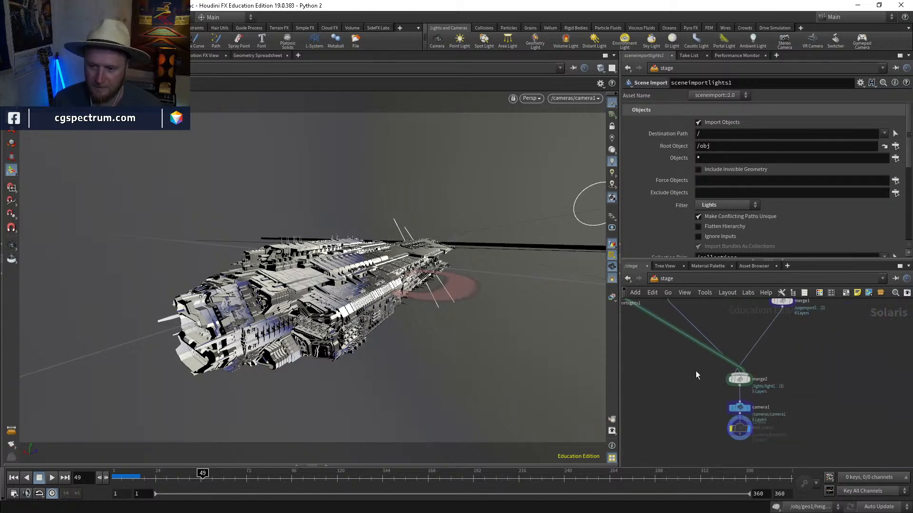
pyautogui.click(531, 98)
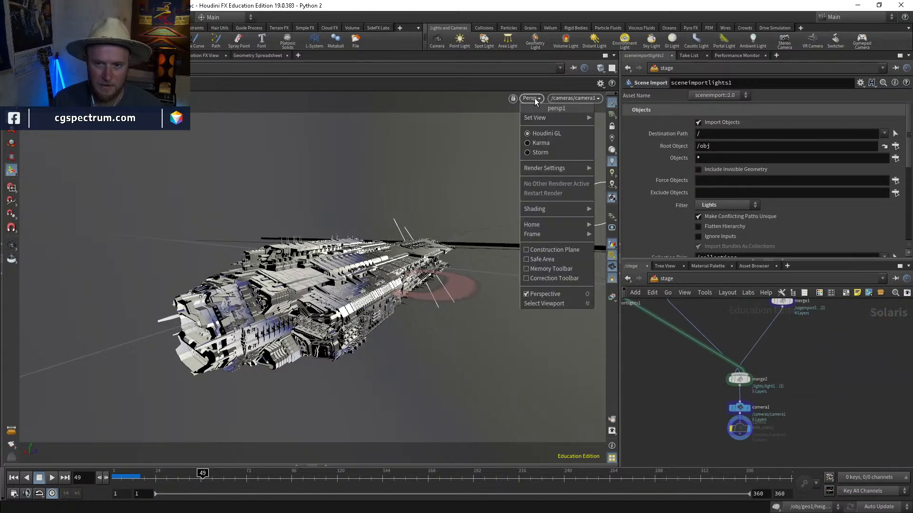
pyautogui.click(540, 143)
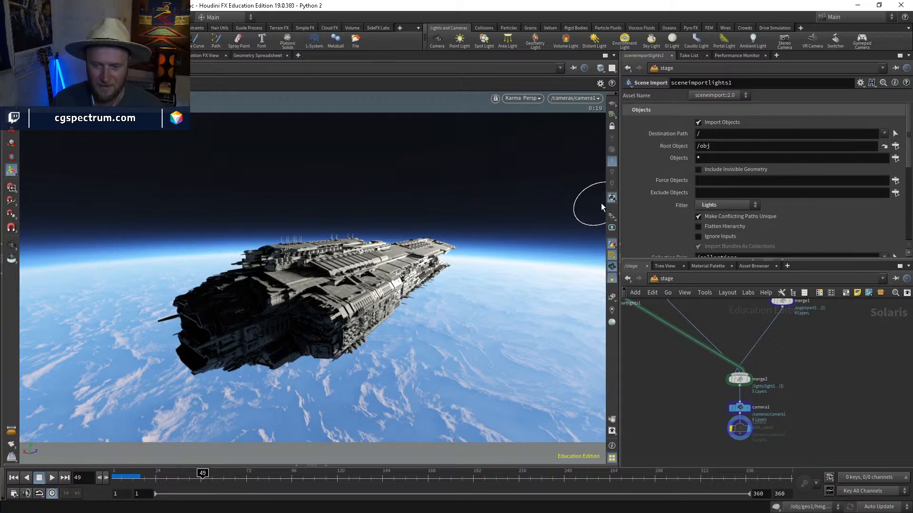
# Step: Move the timeline to frame 64 to update the Karma render
pyautogui.moveTo(631, 352); pyautogui.dragTo(671, 326, button='middle')
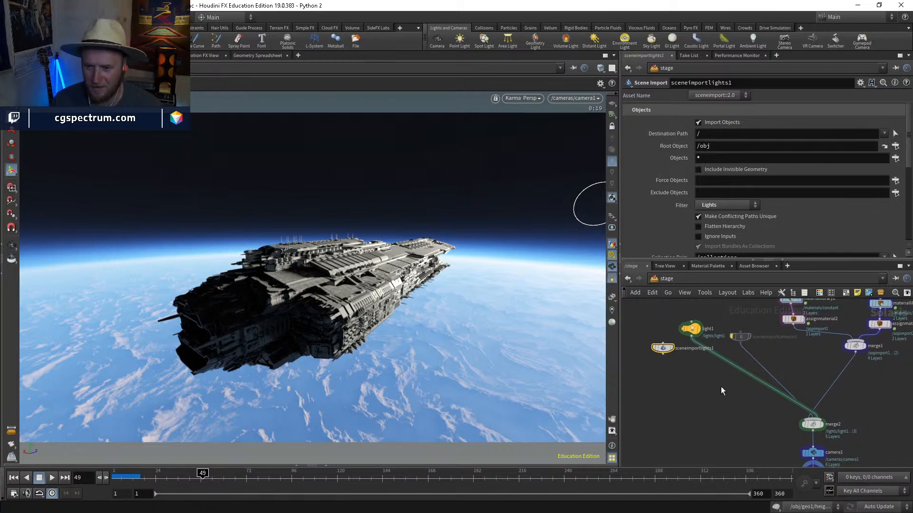
pyautogui.click(220, 477)
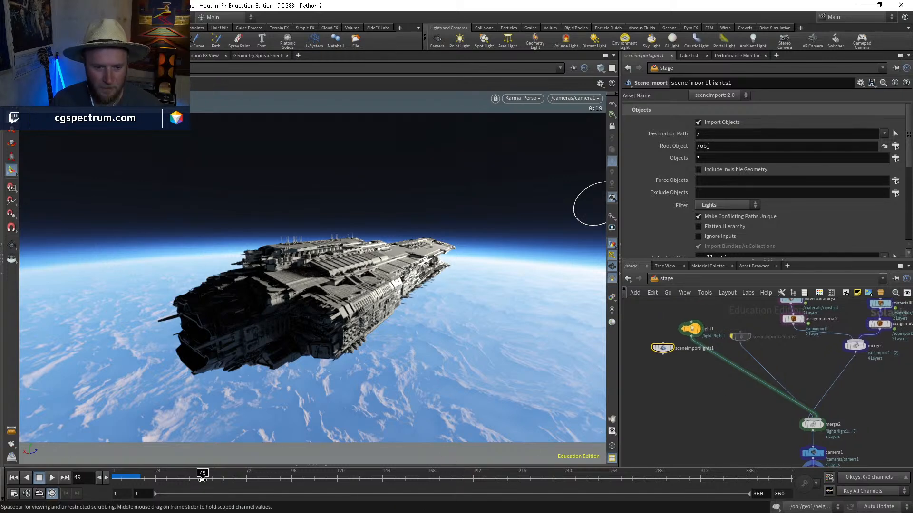
pyautogui.click(233, 485)
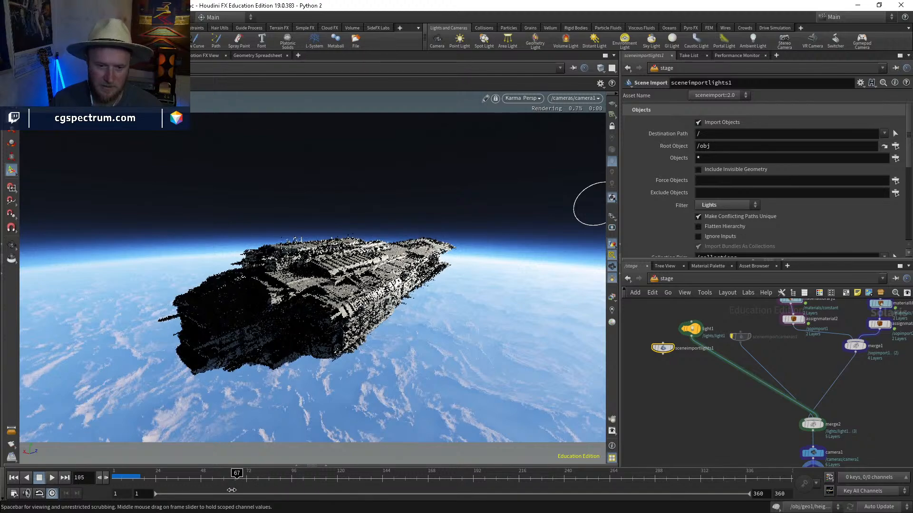
pyautogui.press('Escape')
# Step: Leave the camera view and examine the Karma-rendered ship's lighting from its lit and shadowed sides
pyautogui.scroll(3, 344, 269)
pyautogui.moveTo(344, 268); pyautogui.dragTo(426, 269)
pyautogui.scroll(-3, 425, 269)
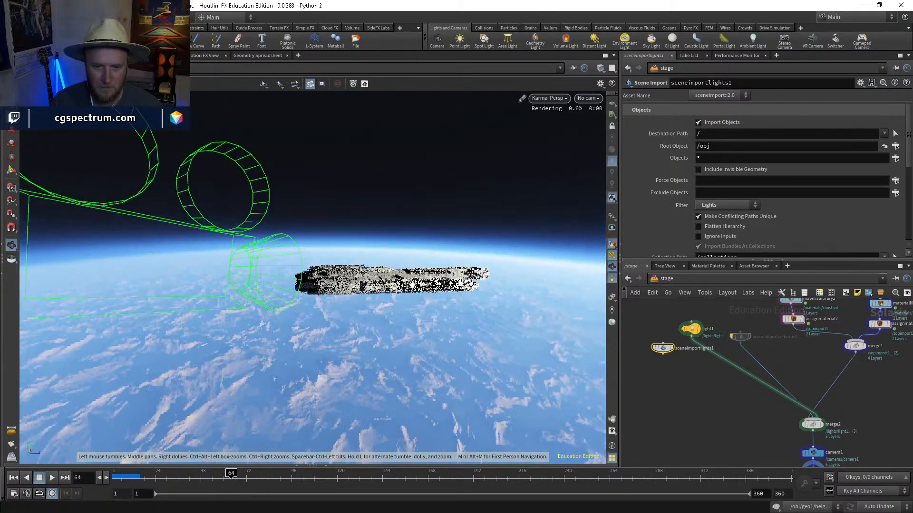
pyautogui.scroll(4, 426, 269)
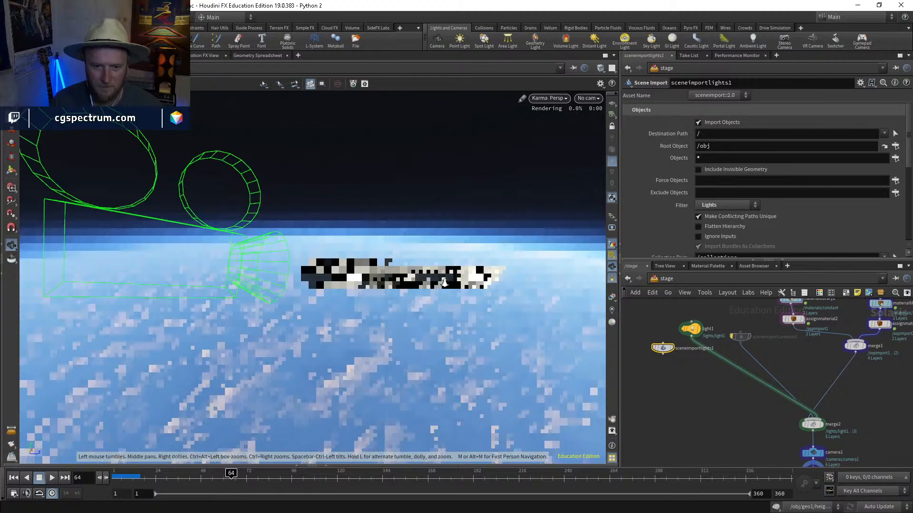
pyautogui.scroll(5, 446, 270)
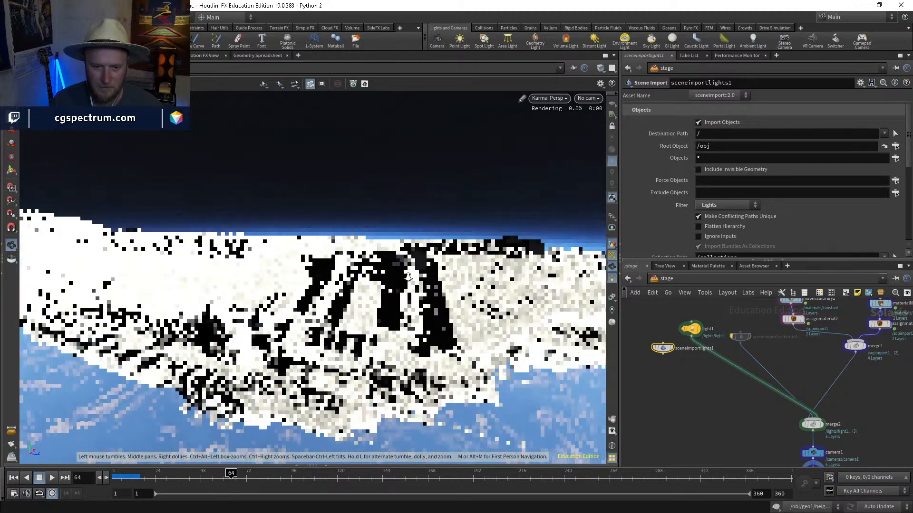
pyautogui.scroll(-5, 397, 306)
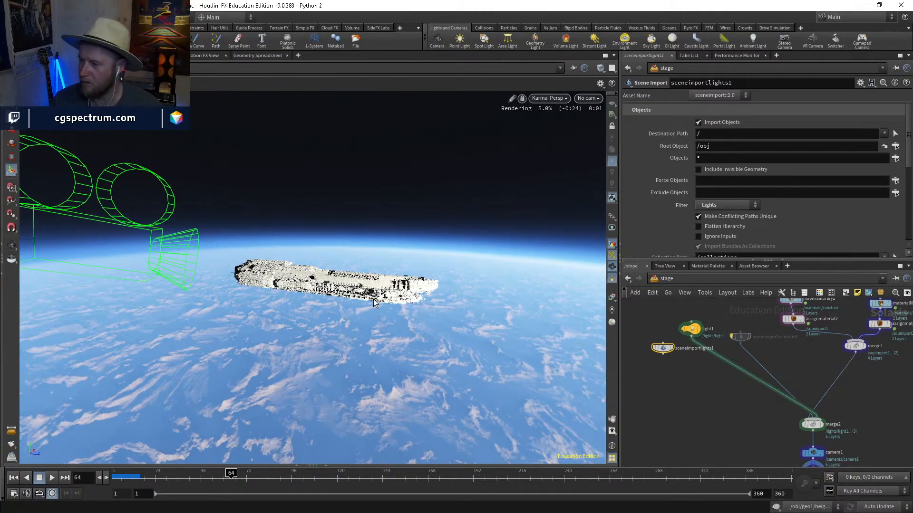
pyautogui.press('Escape')
pyautogui.moveTo(371, 314); pyautogui.dragTo(480, 278)
pyautogui.moveTo(480, 277); pyautogui.dragTo(513, 238, button='right')
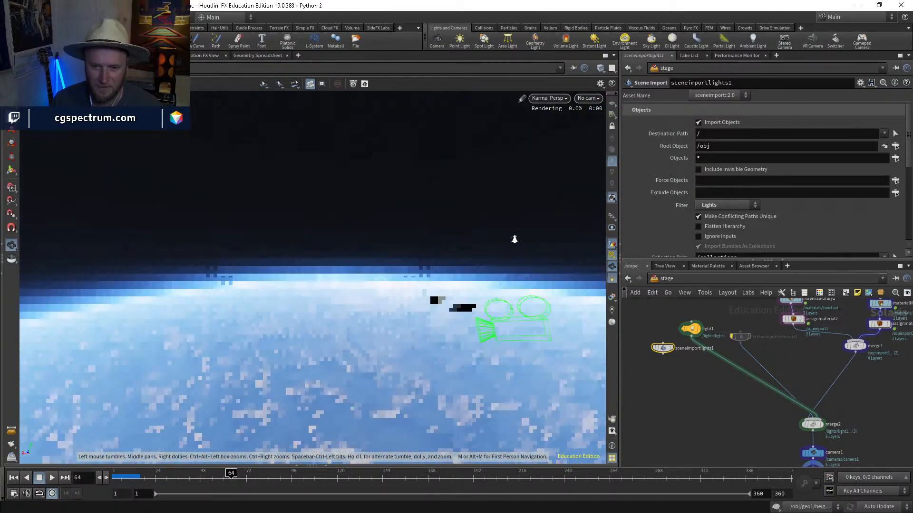
pyautogui.moveTo(514, 238); pyautogui.dragTo(369, 243)
pyautogui.moveTo(369, 243); pyautogui.dragTo(430, 326, button='right')
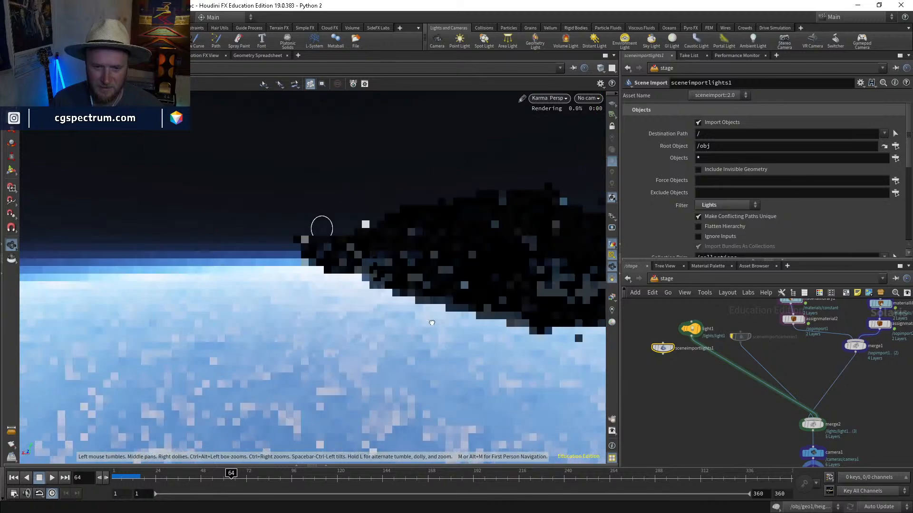
pyautogui.moveTo(430, 326)
pyautogui.mouseDown(button='middle')
pyautogui.moveTo(452, 336)
pyautogui.moveTo(415, 304)
pyautogui.moveTo(416, 314)
pyautogui.moveTo(450, 332)
pyautogui.moveTo(432, 330)
pyautogui.mouseUp(button='middle')
pyautogui.moveTo(432, 329); pyautogui.dragTo(319, 310, button='right')
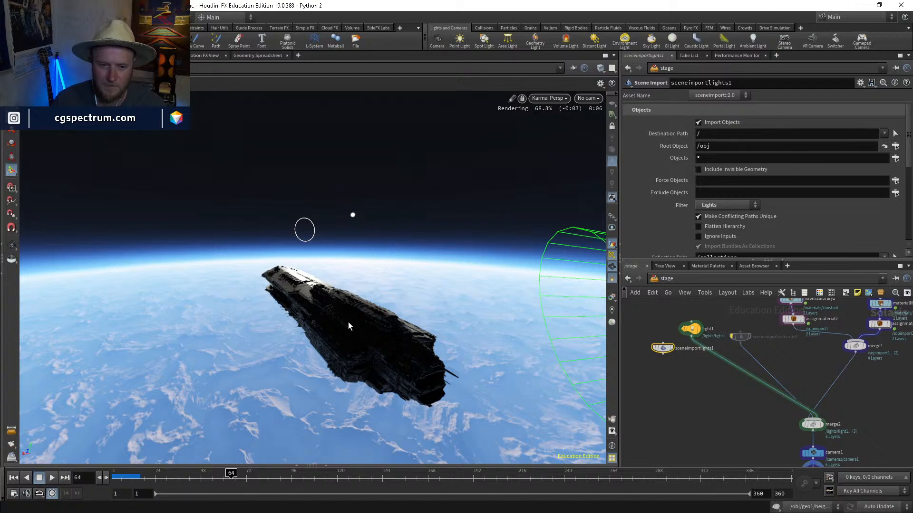
# Step: Examine the rendered ship's shadowed flank up close and its lit front end
pyautogui.moveTo(349, 323); pyautogui.dragTo(365, 338)
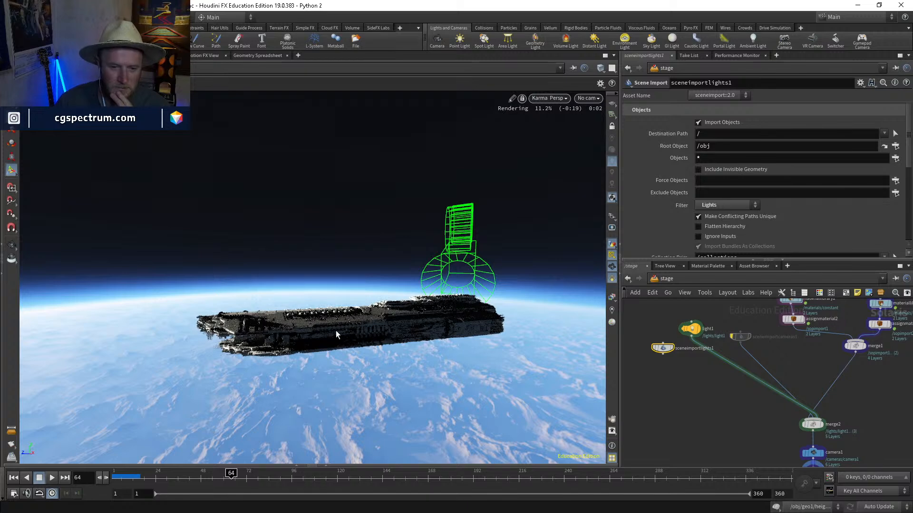
pyautogui.scroll(5, 365, 320)
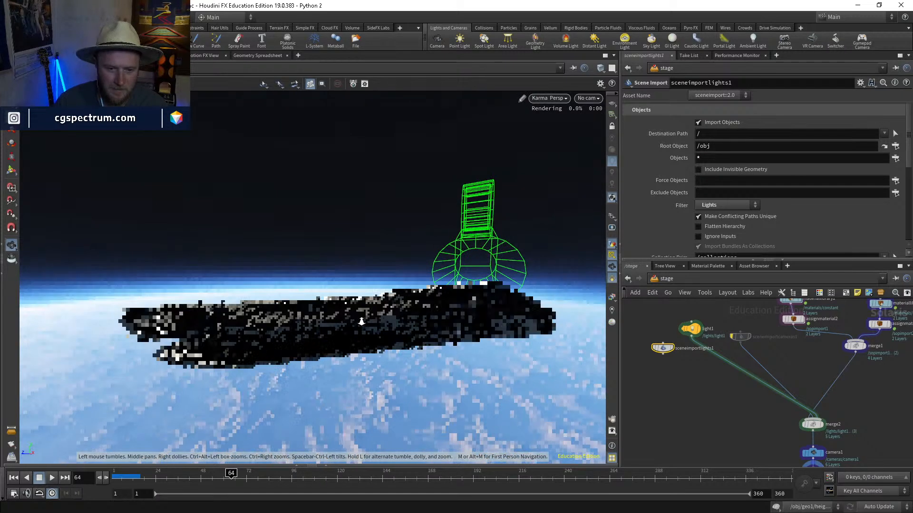
pyautogui.moveTo(366, 319); pyautogui.dragTo(364, 316)
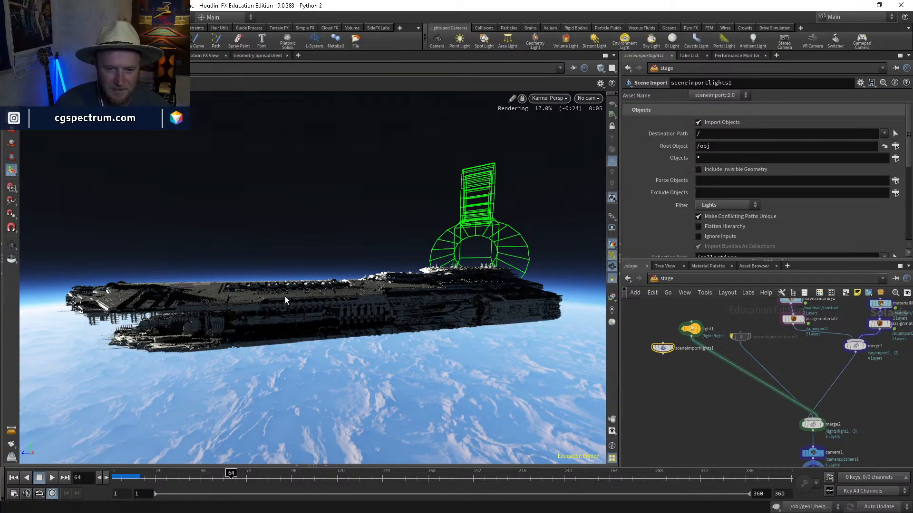
pyautogui.keyDown('alt'); pyautogui.moveTo(187, 295); pyautogui.dragTo(238, 310); pyautogui.keyUp('alt')
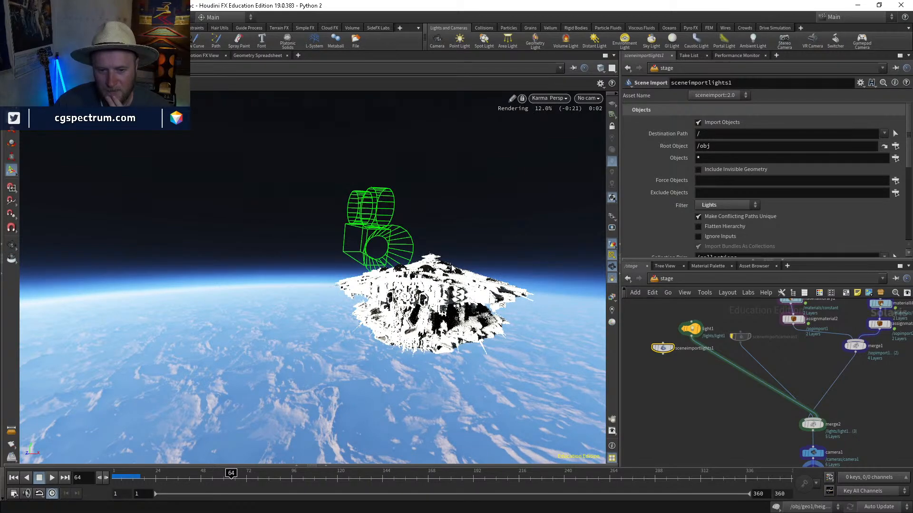
pyautogui.keyDown('alt'); pyautogui.moveTo(566, 287); pyautogui.dragTo(496, 296); pyautogui.keyUp('alt')
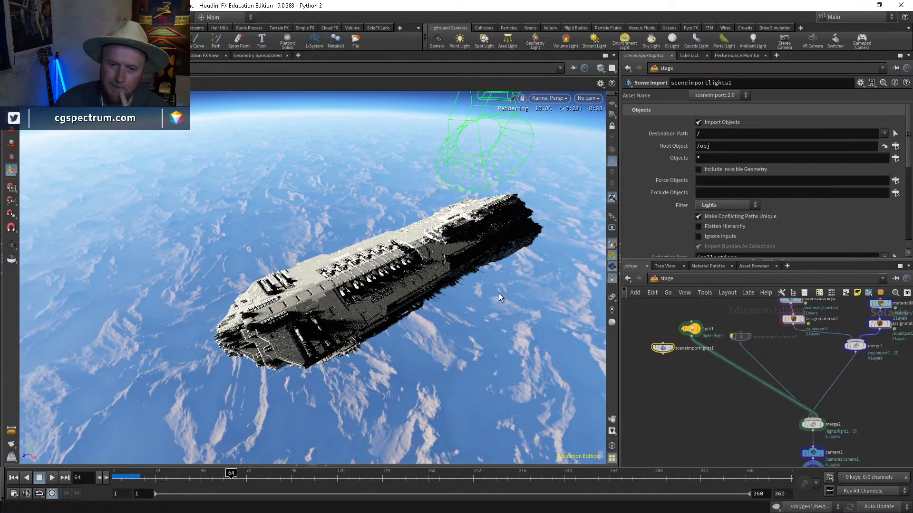
# Step: Examine the rendered ship from above and along its hull, ending on a three-quarter view against the horizon
pyautogui.moveTo(478, 286); pyautogui.dragTo(419, 268)
pyautogui.moveTo(419, 268); pyautogui.dragTo(391, 263, button='middle')
pyautogui.moveTo(391, 263); pyautogui.dragTo(334, 240)
pyautogui.moveTo(334, 240); pyautogui.dragTo(356, 240, button='middle')
pyautogui.moveTo(356, 240); pyautogui.dragTo(280, 259)
pyautogui.moveTo(280, 259); pyautogui.dragTo(289, 161, button='right')
pyautogui.moveTo(289, 161); pyautogui.dragTo(259, 195, button='middle')
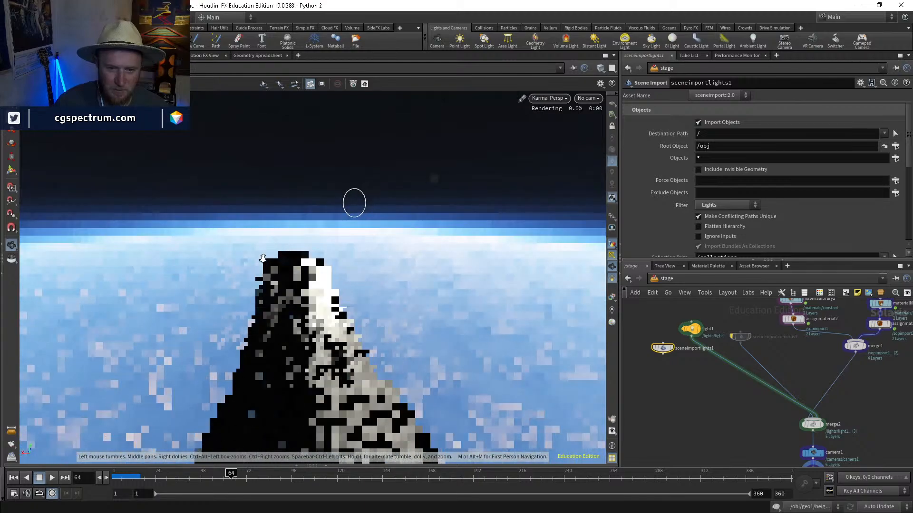
pyautogui.moveTo(259, 195); pyautogui.dragTo(256, 257, button='right')
pyautogui.moveTo(257, 257); pyautogui.dragTo(228, 267)
pyautogui.moveTo(228, 266); pyautogui.dragTo(275, 252, button='right')
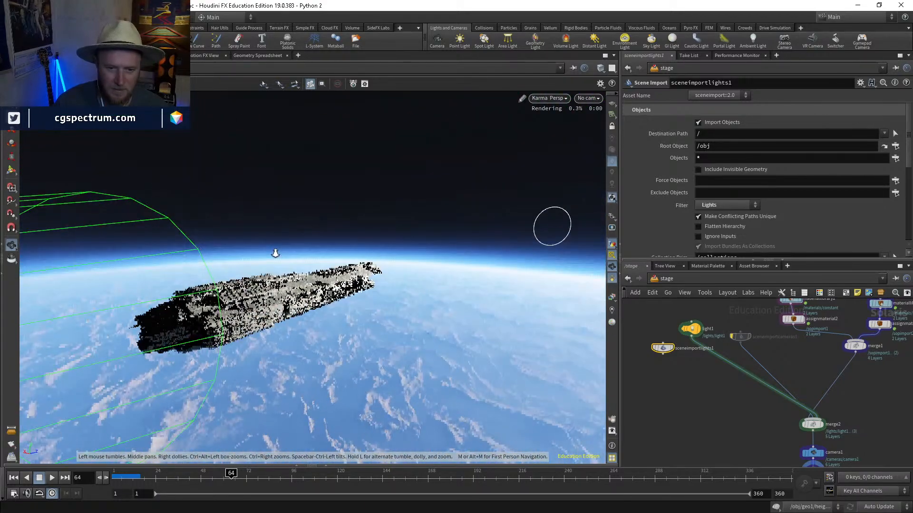
pyautogui.moveTo(275, 252); pyautogui.dragTo(309, 250, button='middle')
pyautogui.moveTo(309, 249); pyautogui.dragTo(294, 248, button='right')
pyautogui.moveTo(293, 248); pyautogui.dragTo(312, 253)
pyautogui.moveTo(311, 254); pyautogui.dragTo(333, 253, button='middle')
pyautogui.moveTo(333, 253); pyautogui.dragTo(319, 252)
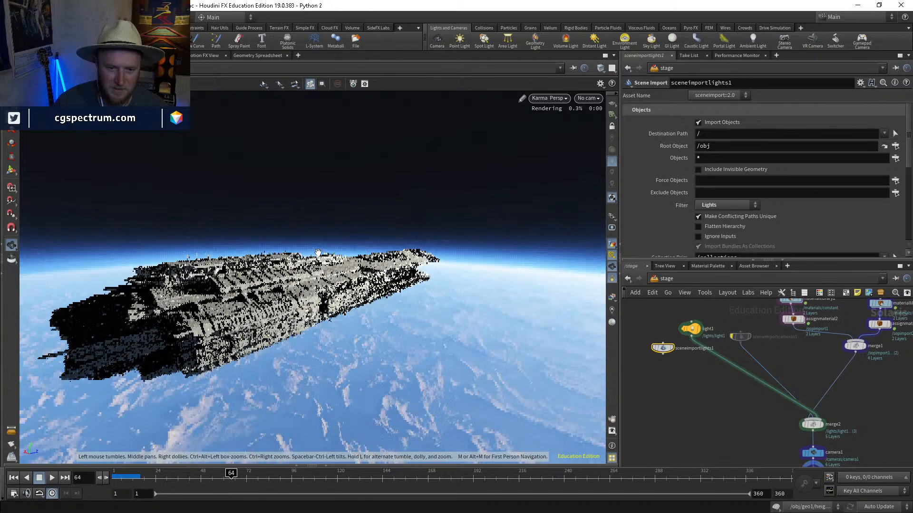
pyautogui.moveTo(319, 252); pyautogui.dragTo(314, 257, button='right')
pyautogui.rightClick(315, 257)
pyautogui.click(277, 238)
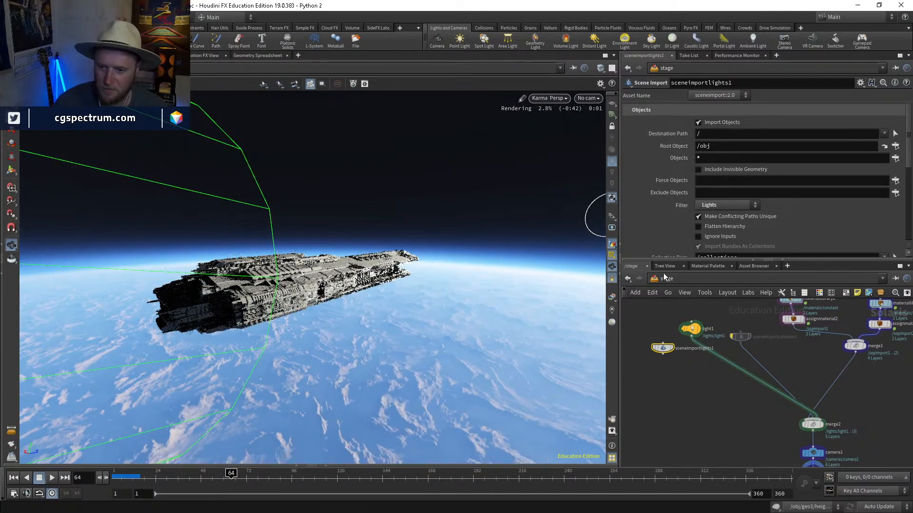
# Step: Inspect the ship's material assignment in assignmaterial1 and its mtlxstandard_surface1 shader inside materiallibrary1
pyautogui.scroll(2, 817, 371)
pyautogui.moveTo(805, 310); pyautogui.dragTo(715, 387, button='middle')
pyautogui.scroll(2, 768, 379)
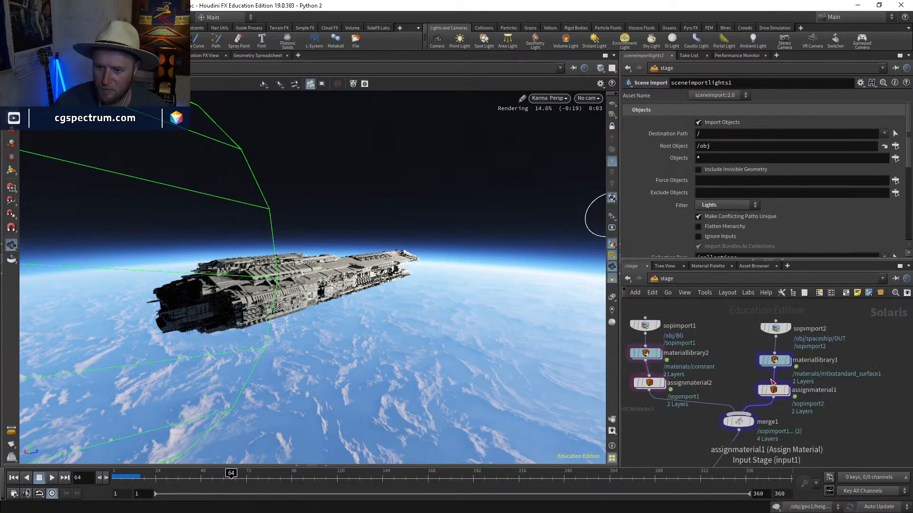
pyautogui.moveTo(839, 390); pyautogui.dragTo(829, 384, button='middle')
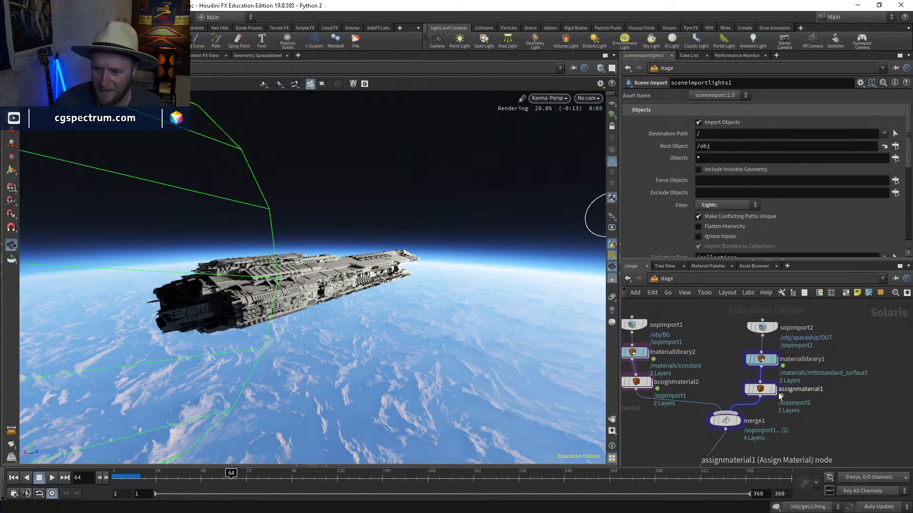
pyautogui.scroll(2, 770, 386)
pyautogui.doubleClick(761, 387)
pyautogui.click(666, 279)
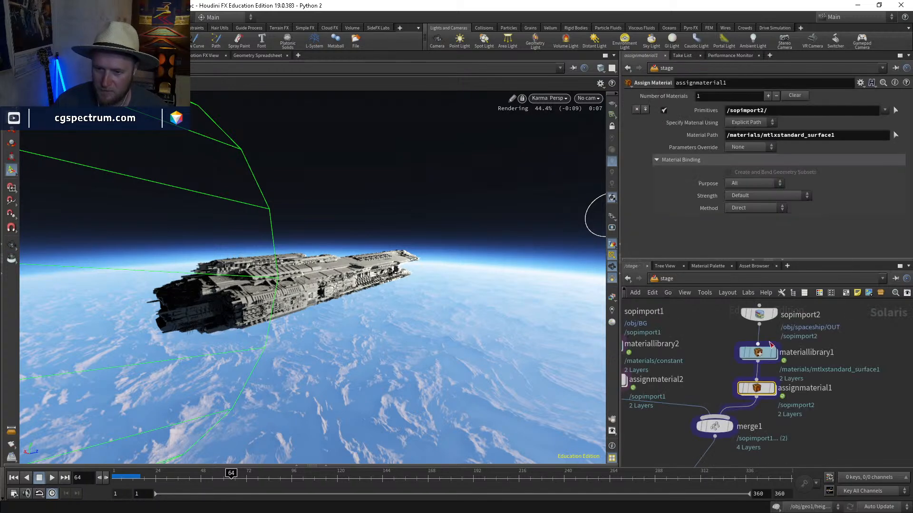
pyautogui.doubleClick(759, 352)
pyautogui.scroll(3, 765, 363)
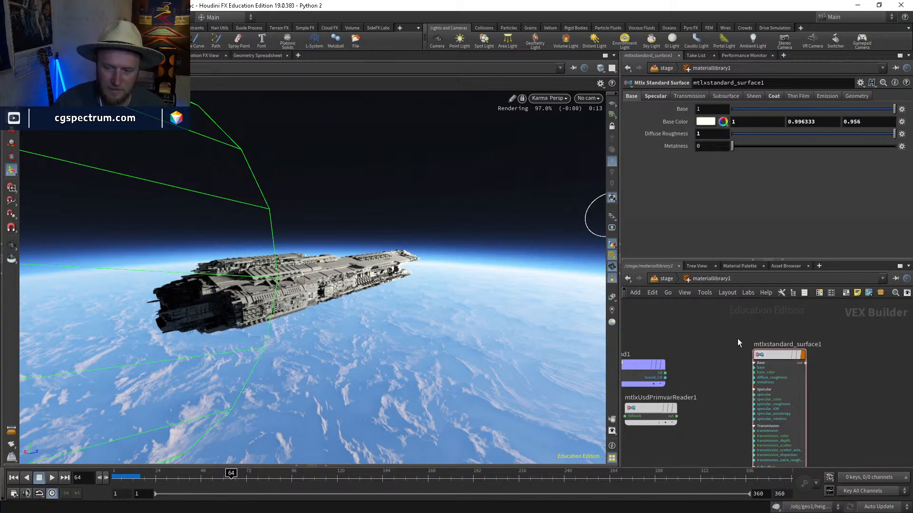
# Step: Examine the Karma-rendered ship's surface detail from a closer view and a slightly higher angle
pyautogui.moveTo(324, 266)
pyautogui.keyDown('alt'); pyautogui.mouseDown(button='right')
pyautogui.moveTo(272, 274)
pyautogui.moveTo(324, 273)
pyautogui.mouseUp(button='right'); pyautogui.keyUp('alt')
pyautogui.rightClick(324, 273)
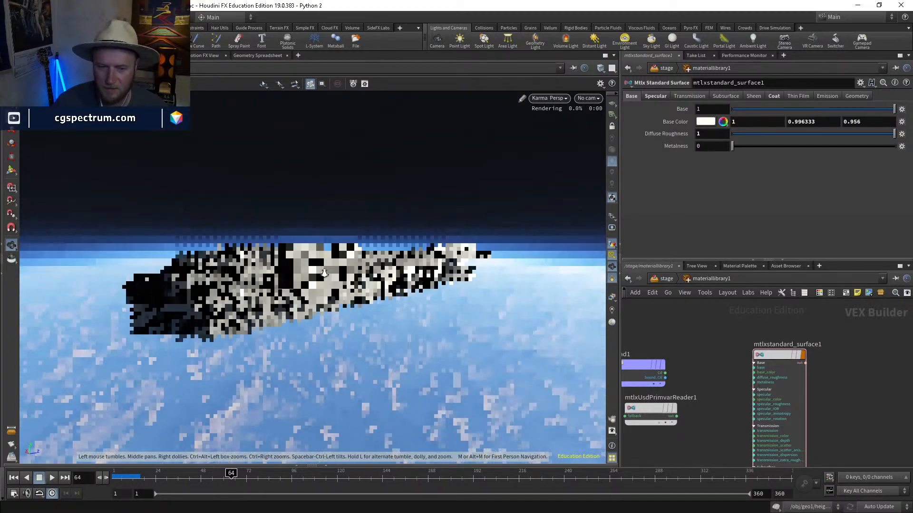
pyautogui.scroll(2, 325, 273)
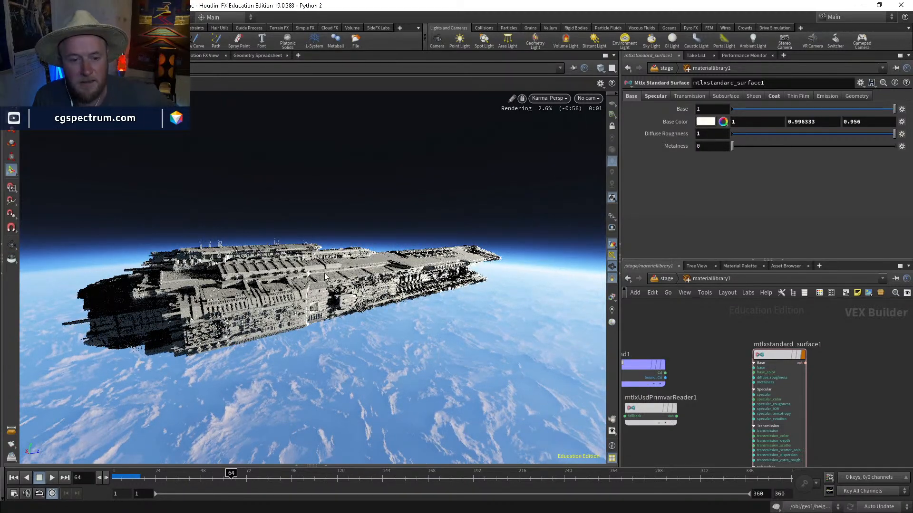
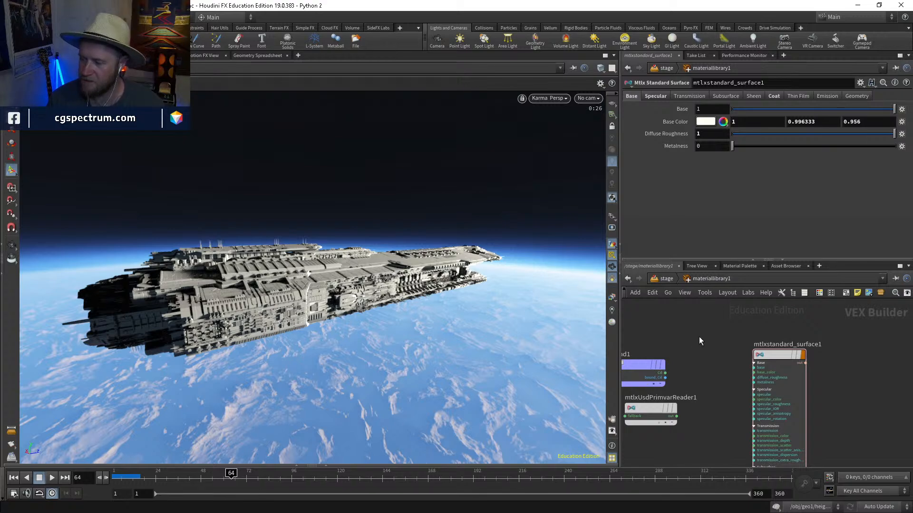
pyautogui.moveTo(404, 310)
pyautogui.keyDown('alt'); pyautogui.mouseDown()
pyautogui.moveTo(438, 296)
pyautogui.moveTo(398, 335)
pyautogui.moveTo(397, 326)
pyautogui.moveTo(376, 338)
pyautogui.moveTo(407, 324)
pyautogui.mouseUp(); pyautogui.keyUp('alt')
pyautogui.rightClick(407, 325)
pyautogui.click(360, 321)
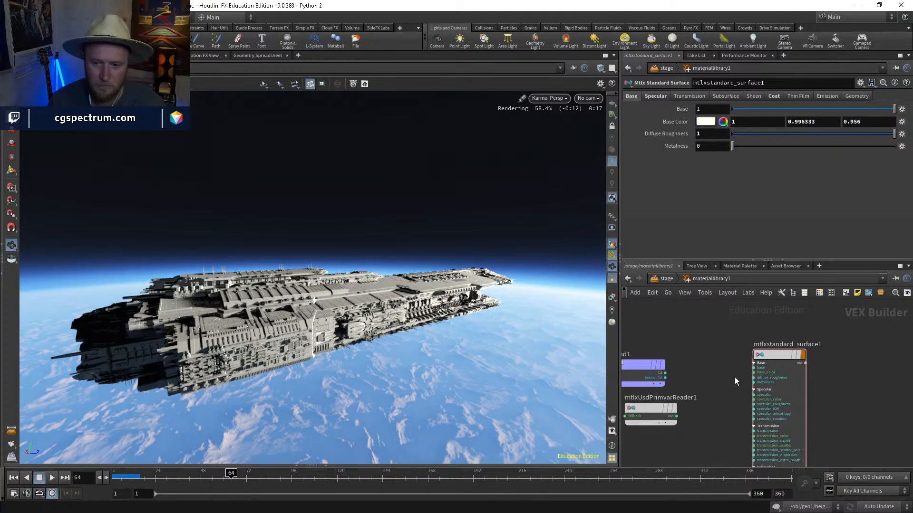
# Step: Return to the stage network and inspect the background's constant material inside materiallibrary2
pyautogui.moveTo(734, 377); pyautogui.dragTo(705, 369, button='middle')
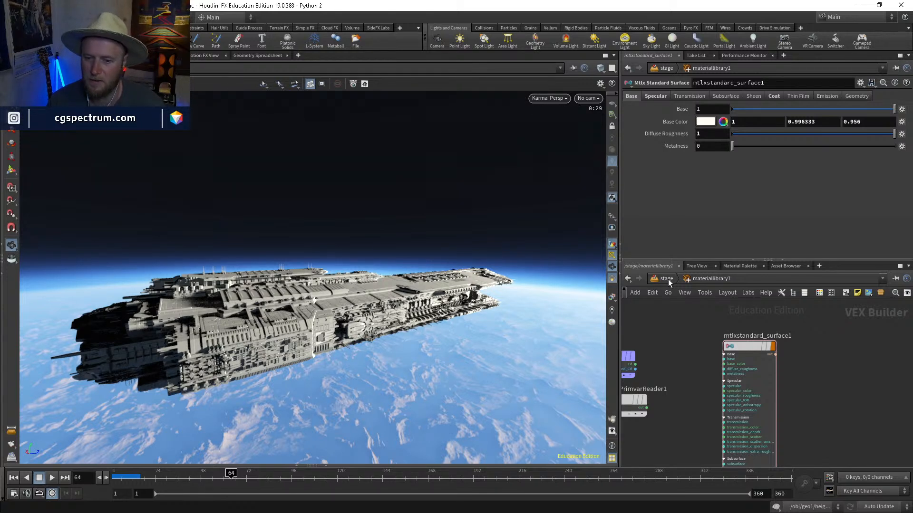
pyautogui.click(666, 279)
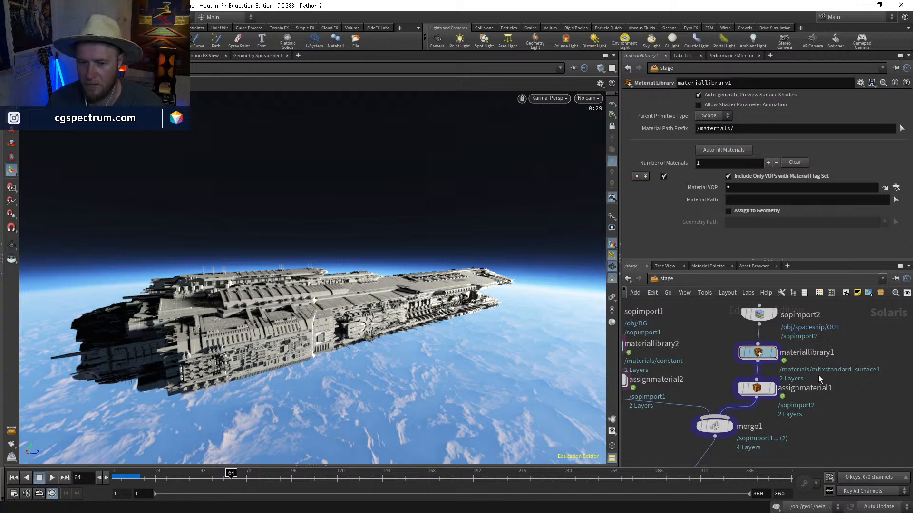
pyautogui.moveTo(817, 375); pyautogui.dragTo(871, 379, button='middle')
pyautogui.doubleClick(661, 347)
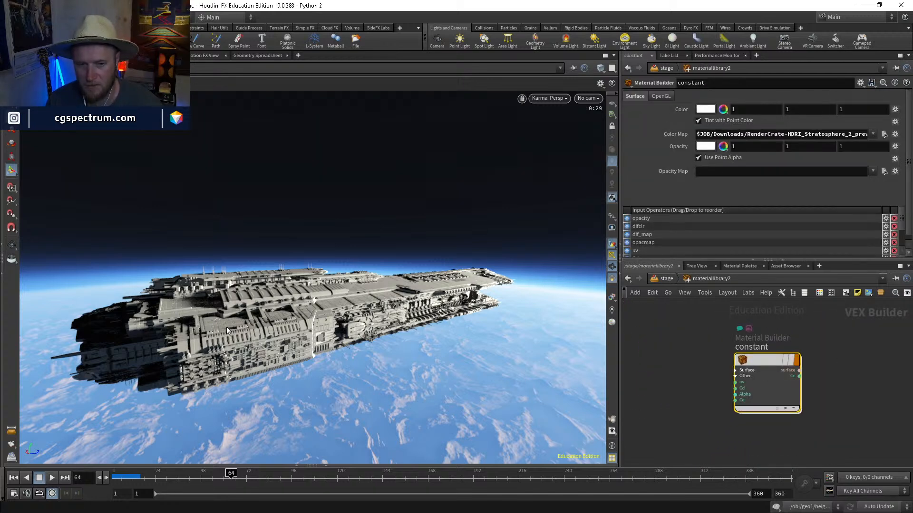
pyautogui.click(667, 279)
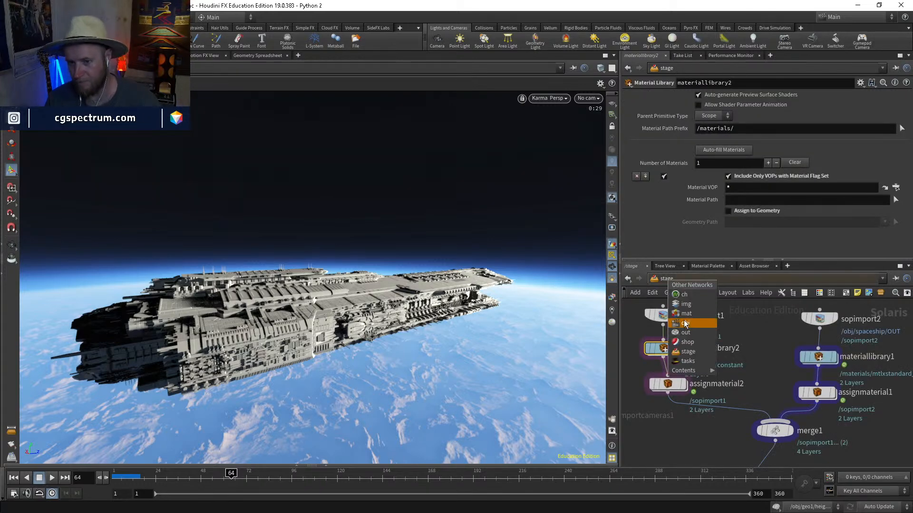
# Step: Review the original constant material in the mat network and its assignment on the BG object, and return to the stage
pyautogui.doubleClick(664, 348)
pyautogui.click(763, 335)
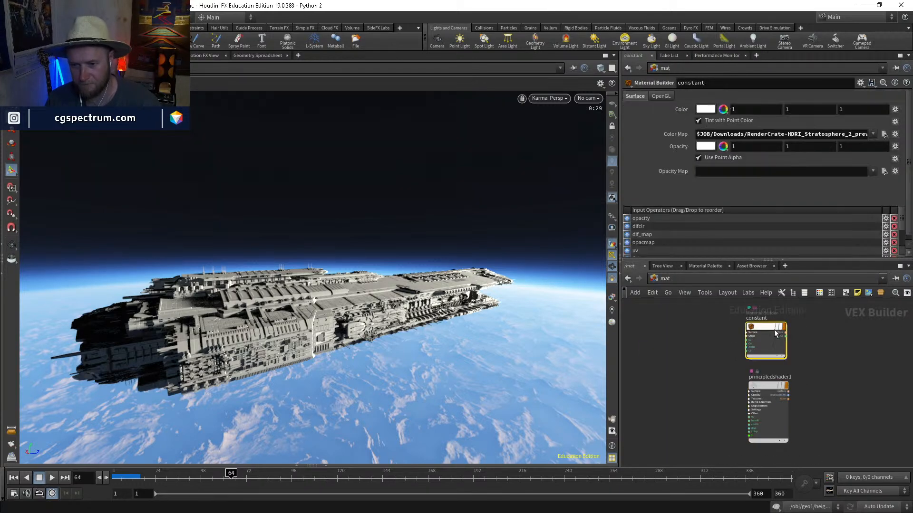
pyautogui.click(665, 279)
pyautogui.click(682, 321)
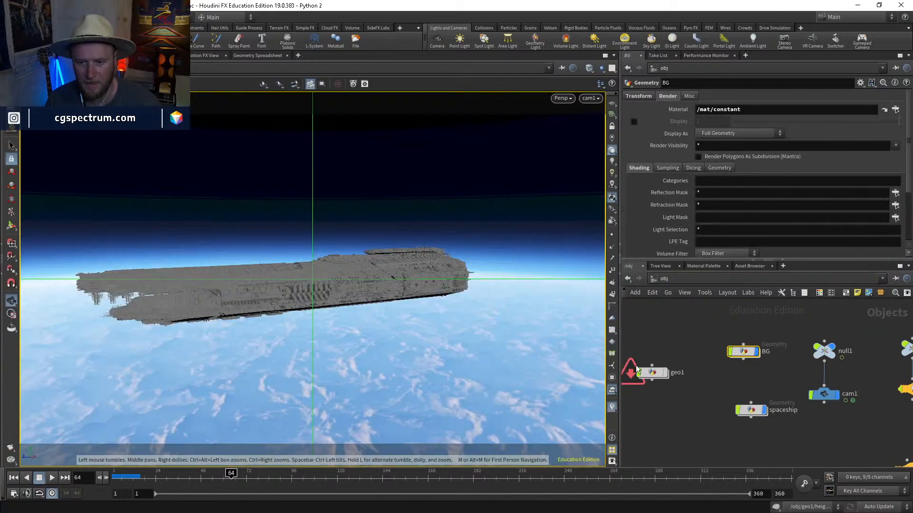
pyautogui.click(665, 278)
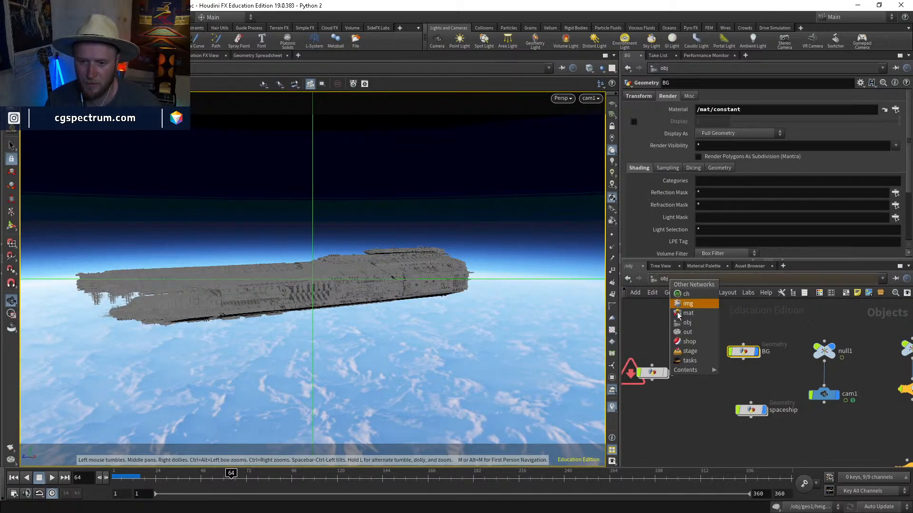
pyautogui.click(686, 351)
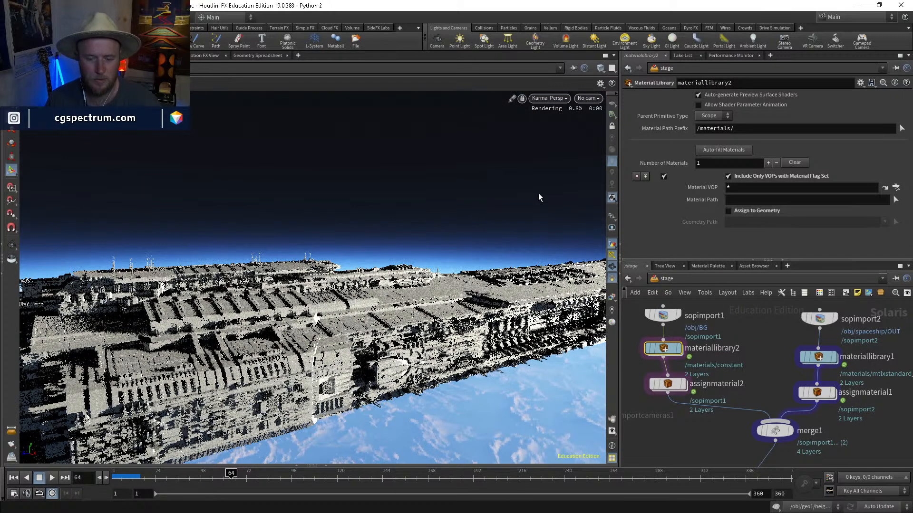
# Step: Try the XPU Engine (Alpha) as Karma's rendering engine in the Solaris display options, keeping the whole ship in view
pyautogui.moveTo(465, 222)
pyautogui.keyDown('alt'); pyautogui.mouseDown(button='right')
pyautogui.moveTo(464, 245)
pyautogui.moveTo(465, 214)
pyautogui.mouseUp(button='right'); pyautogui.keyUp('alt')
pyautogui.moveTo(464, 214); pyautogui.dragTo(421, 246, button='middle')
pyautogui.press('d')
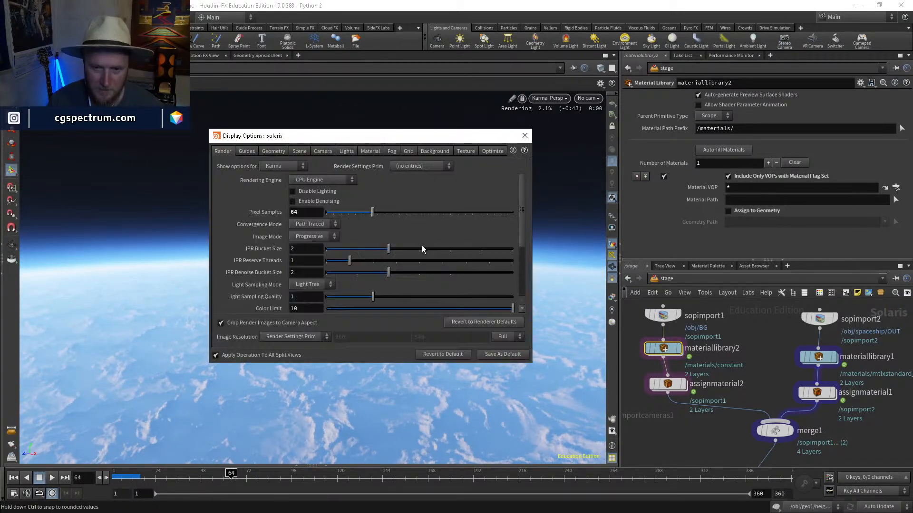
pyautogui.click(346, 180)
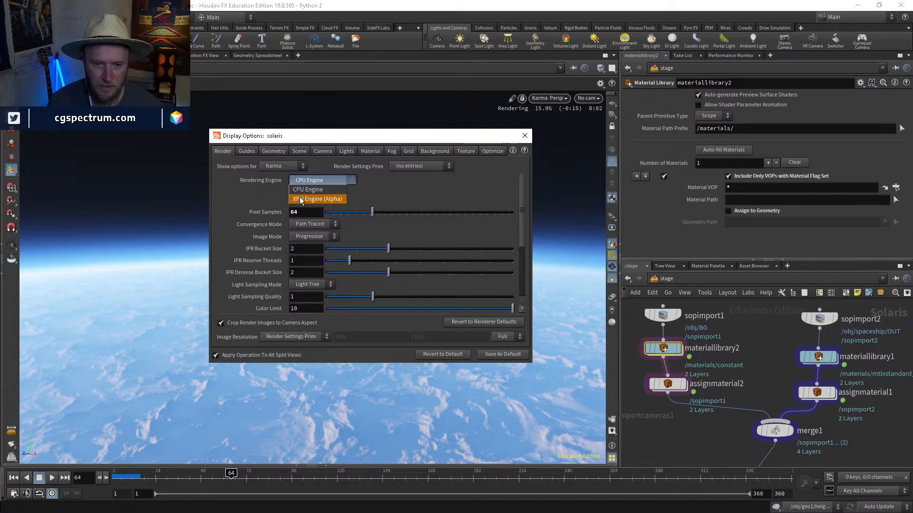
pyautogui.click(301, 199)
pyautogui.moveTo(354, 144); pyautogui.dragTo(710, 164)
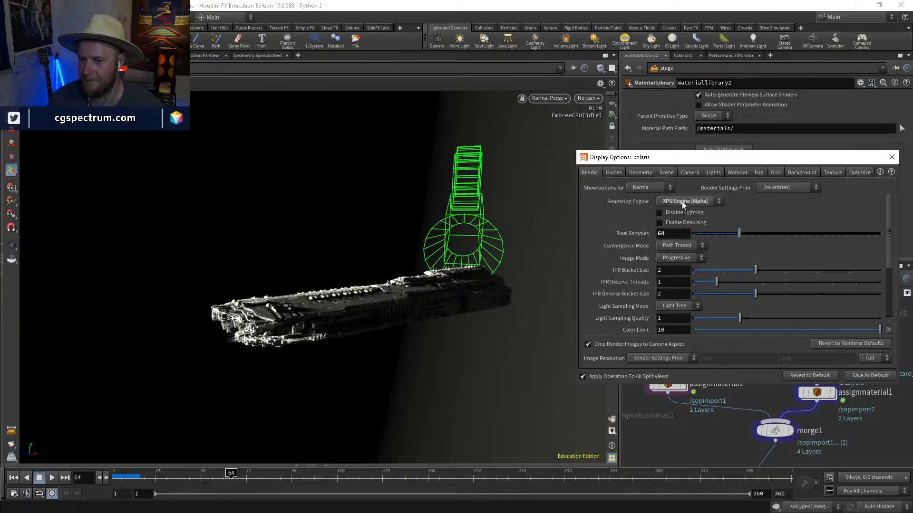
# Step: Compare the CPU and XPU renders of the ship, finish on the CPU Engine and close the display options
pyautogui.click(683, 202)
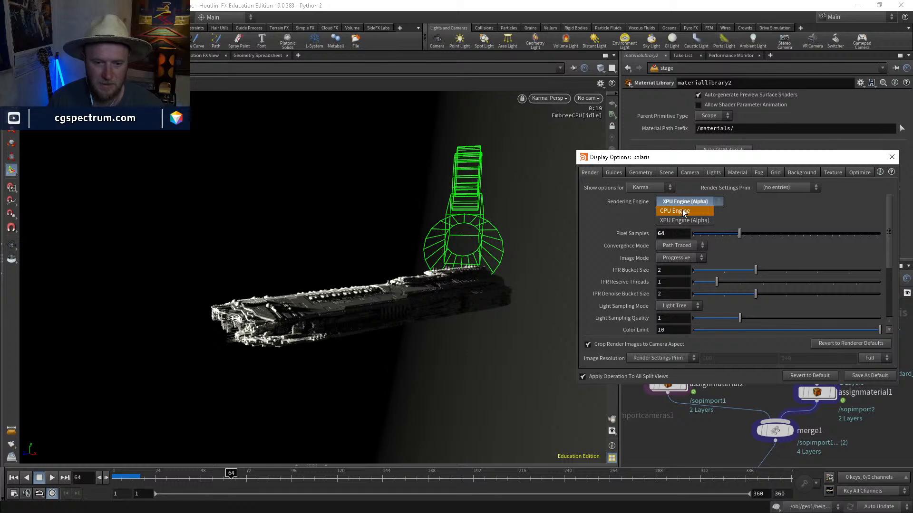
pyautogui.click(683, 211)
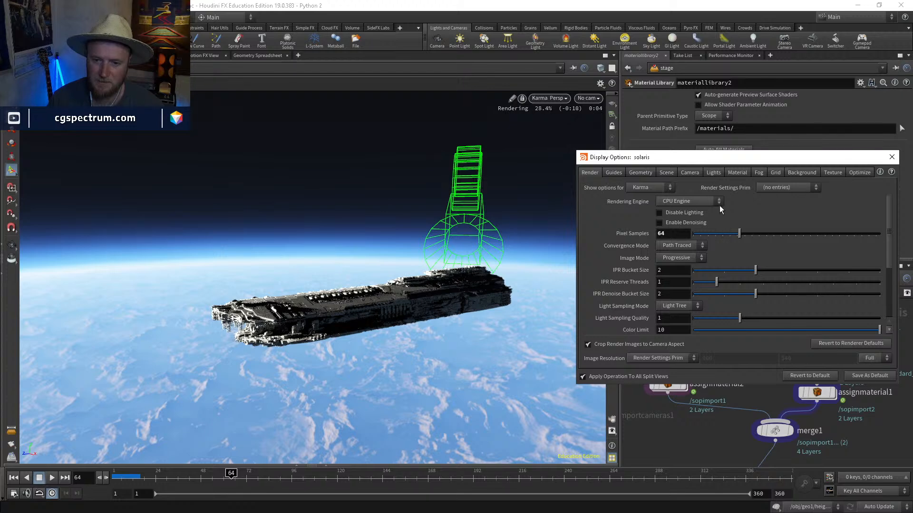
pyautogui.click(719, 203)
pyautogui.click(694, 221)
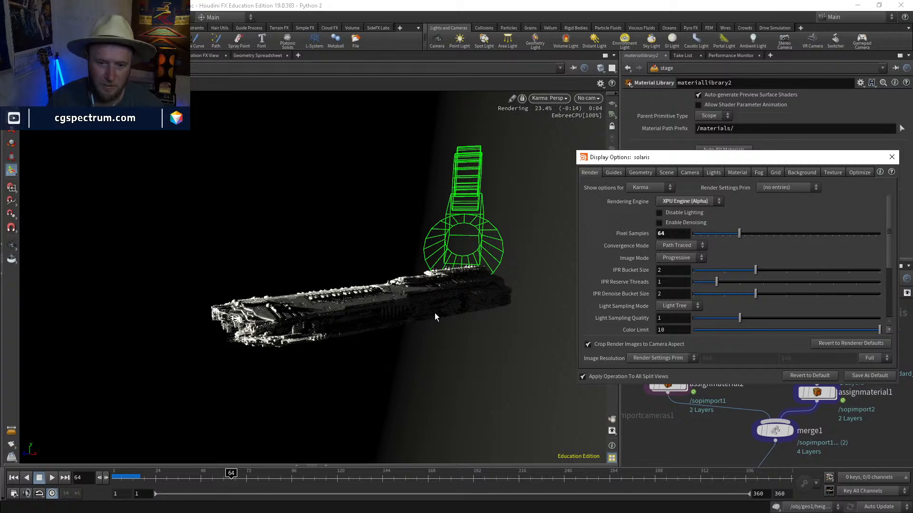
pyautogui.click(677, 202)
pyautogui.click(674, 212)
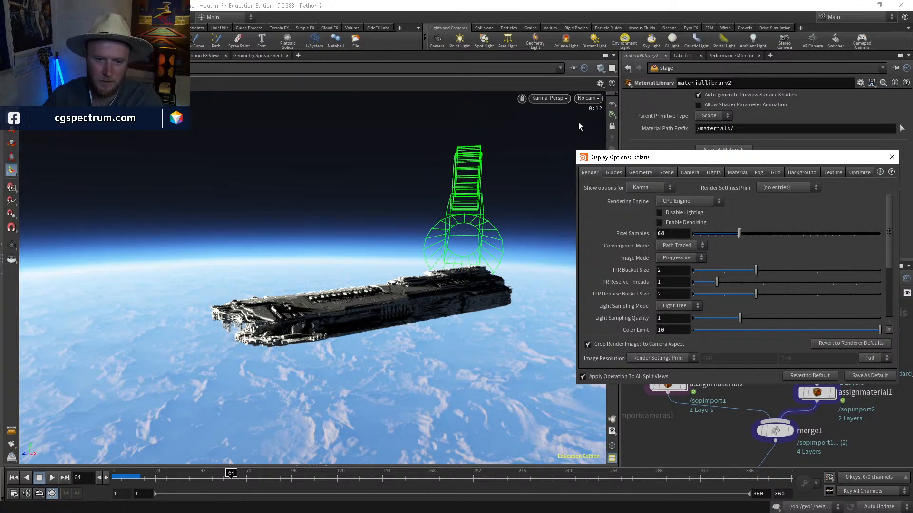
pyautogui.click(891, 157)
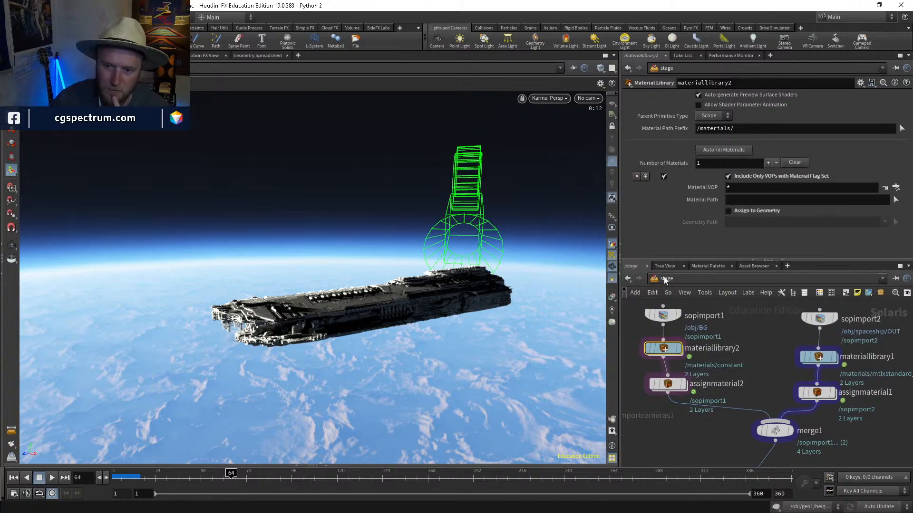
# Step: Switch to the obj network and start a render through cam1 in the render view with preview off
pyautogui.click(671, 294)
pyautogui.click(674, 321)
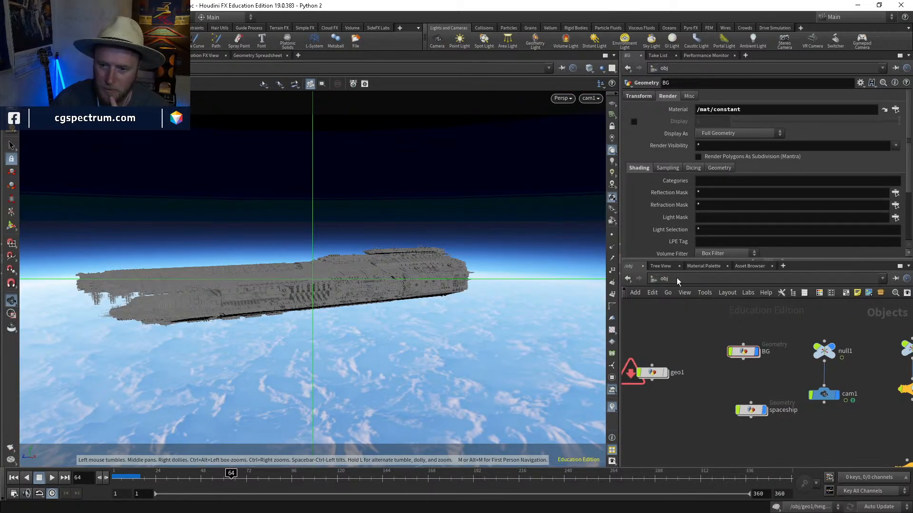
pyautogui.click(109, 56)
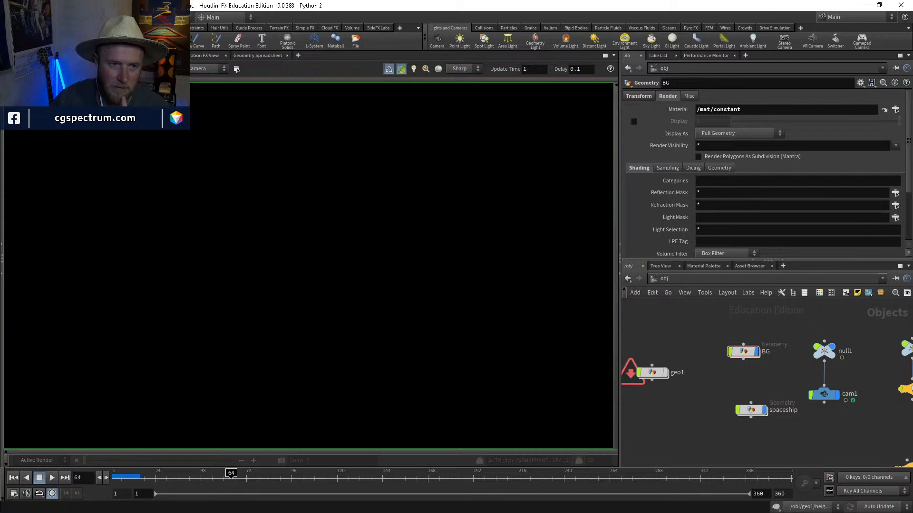
pyautogui.click(204, 69)
pyautogui.click(206, 93)
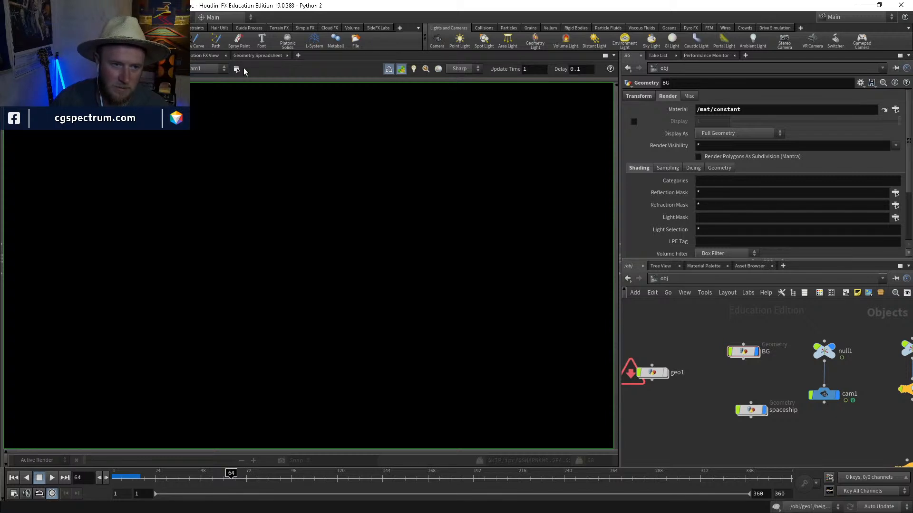
pyautogui.click(402, 69)
pyautogui.click(22, 69)
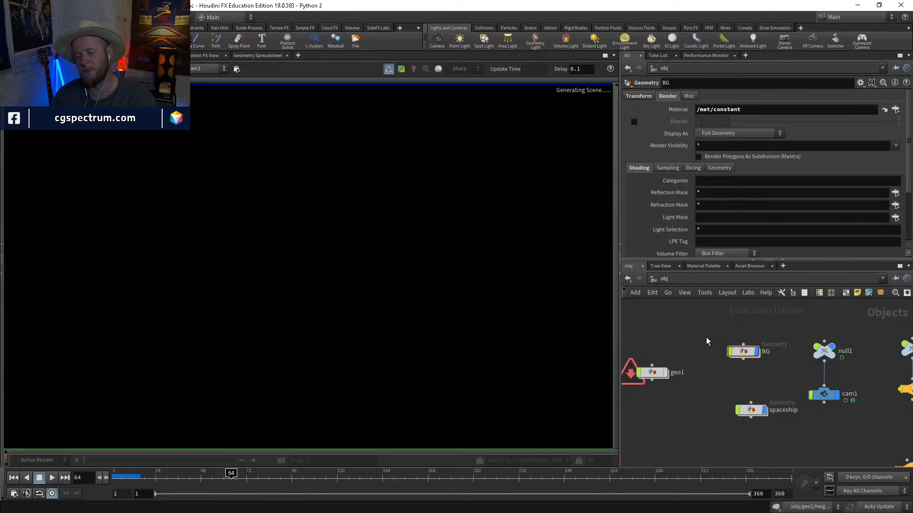
# Step: Examine the cam1 render of the spaceship and its Earth background while it completes
pyautogui.scroll(1, 443, 341)
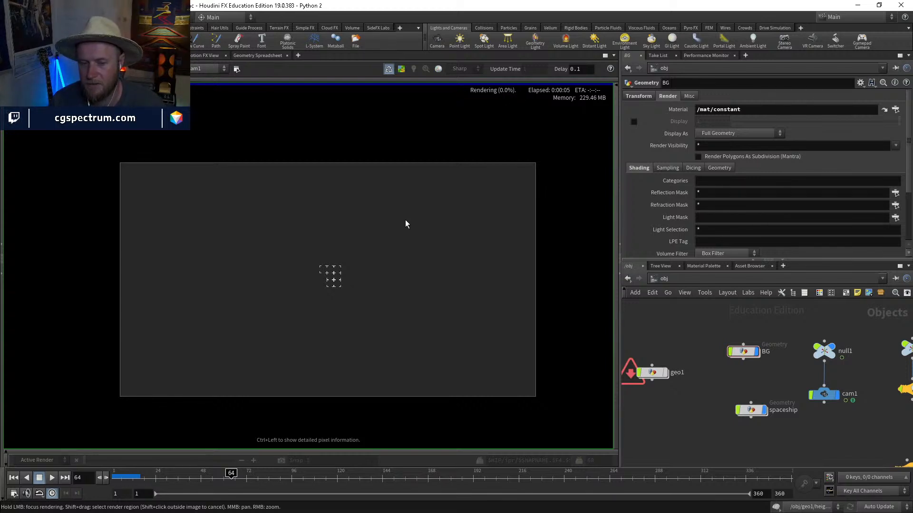
pyautogui.scroll(1, 426, 278)
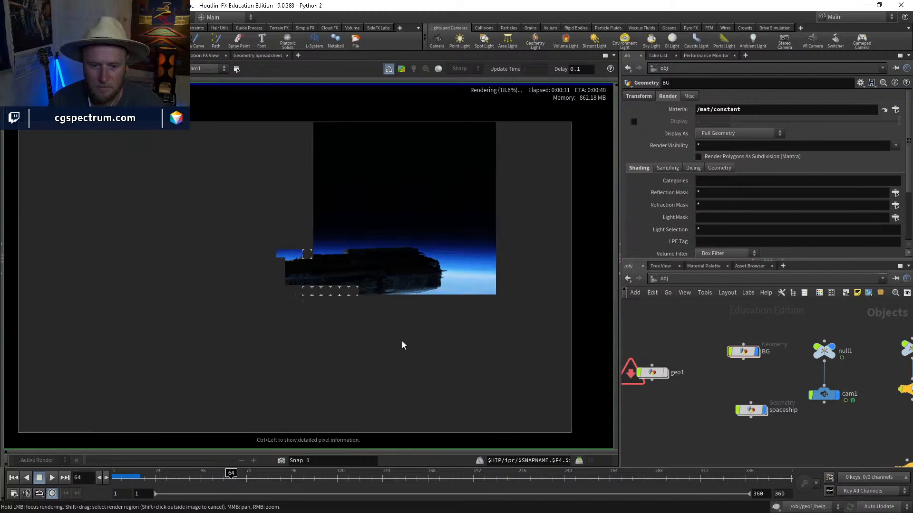
pyautogui.rightClick(366, 336)
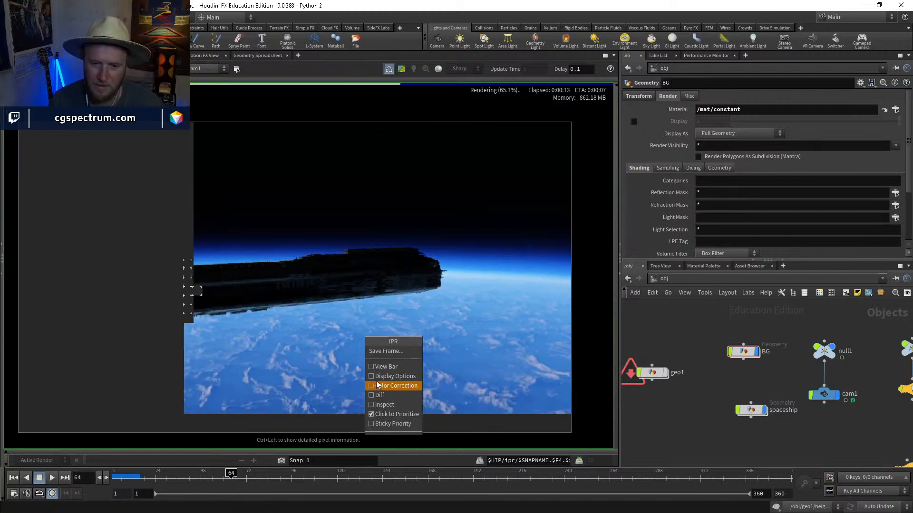
pyautogui.scroll(3, 272, 324)
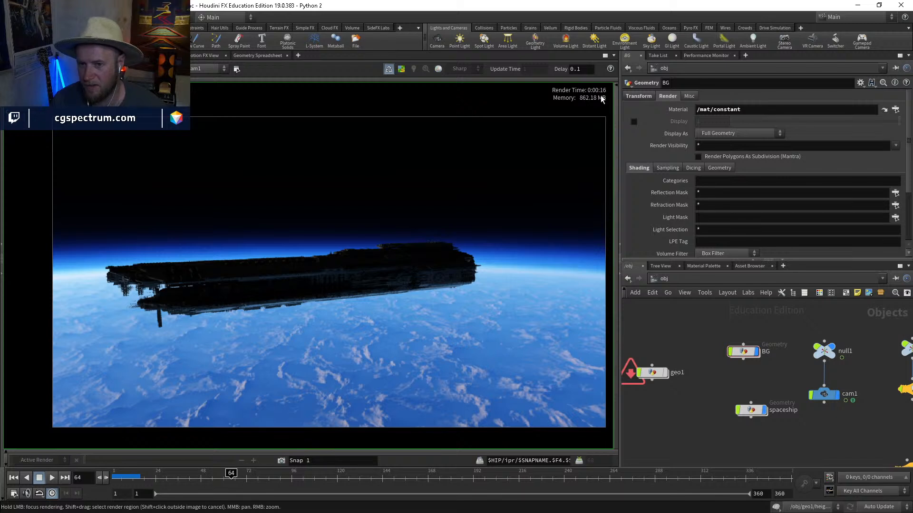
pyautogui.scroll(-1, 453, 205)
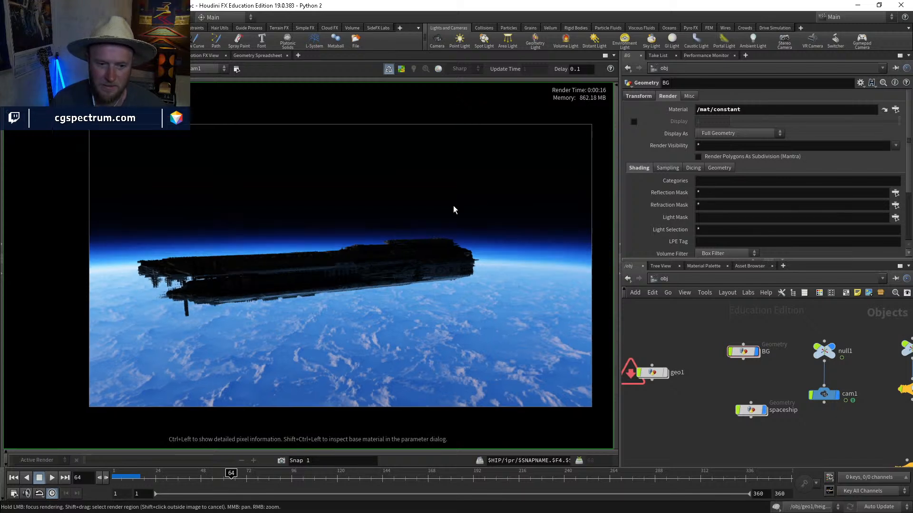
# Step: Show the render view's color correction controls, set the gamma to 2.2 and inspect the corrected spaceship render
pyautogui.rightClick(469, 261)
pyautogui.click(485, 301)
pyautogui.rightClick(440, 336)
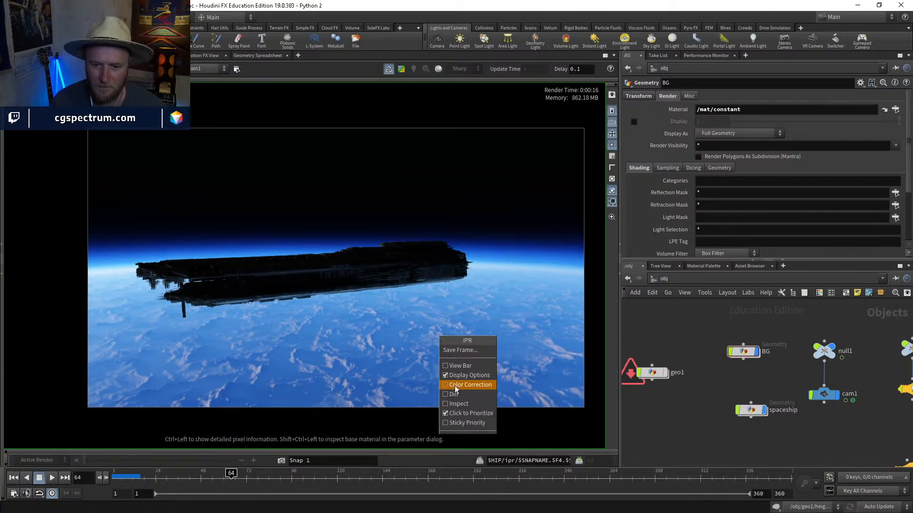
pyautogui.click(468, 384)
pyautogui.click(421, 448)
pyautogui.write('2.2')
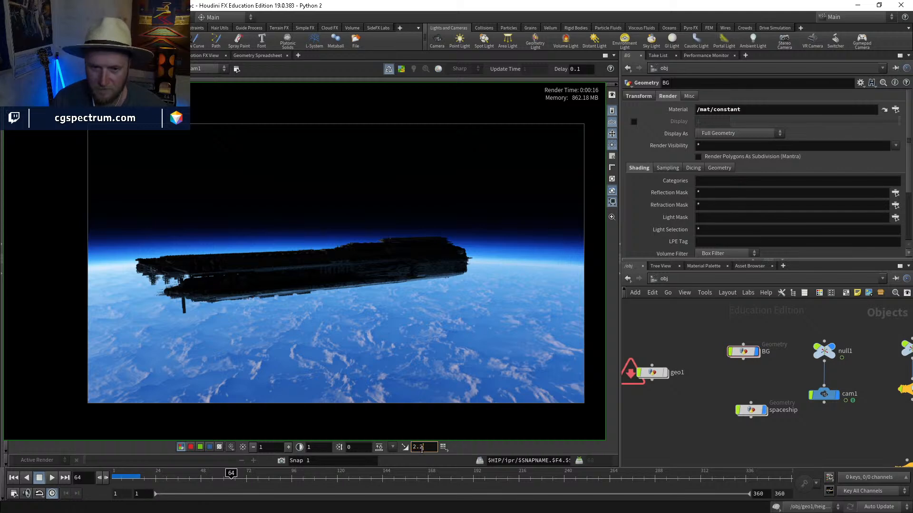
pyautogui.press('Return')
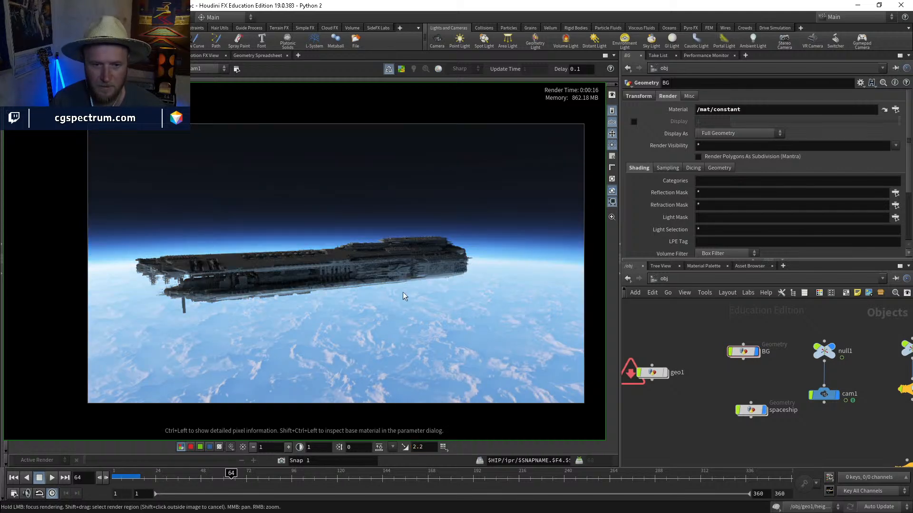
pyautogui.scroll(5, 382, 294)
pyautogui.moveTo(347, 293); pyautogui.dragTo(379, 296, button='middle')
pyautogui.scroll(-3, 363, 243)
pyautogui.scroll(-1, 380, 300)
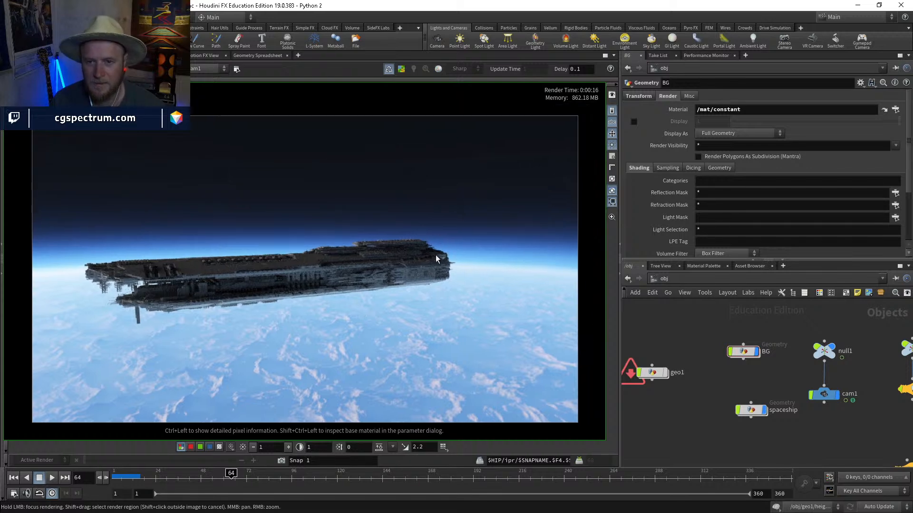
# Step: Return to the TreasureIsland-Native scene, display the VELLUM_SAILS_V1 file cache and enable Load from Disk on it
pyautogui.click(20, 56)
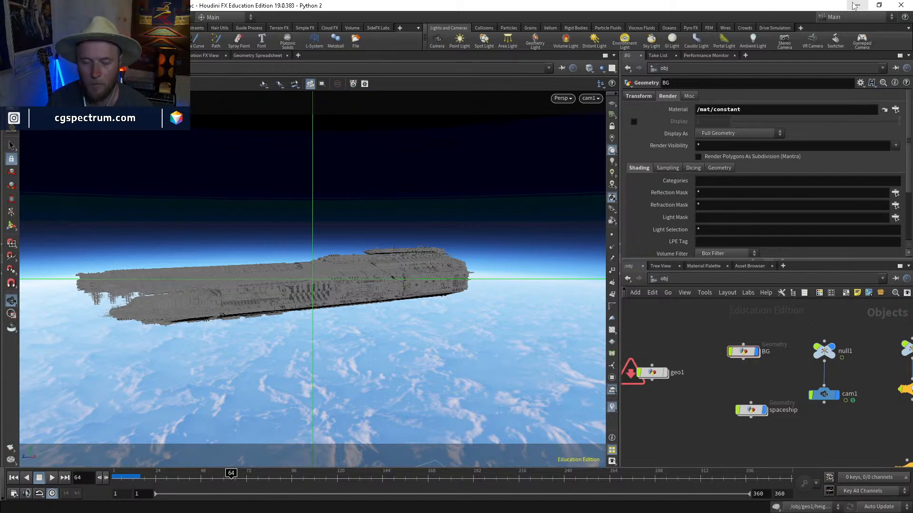
pyautogui.click(854, 5)
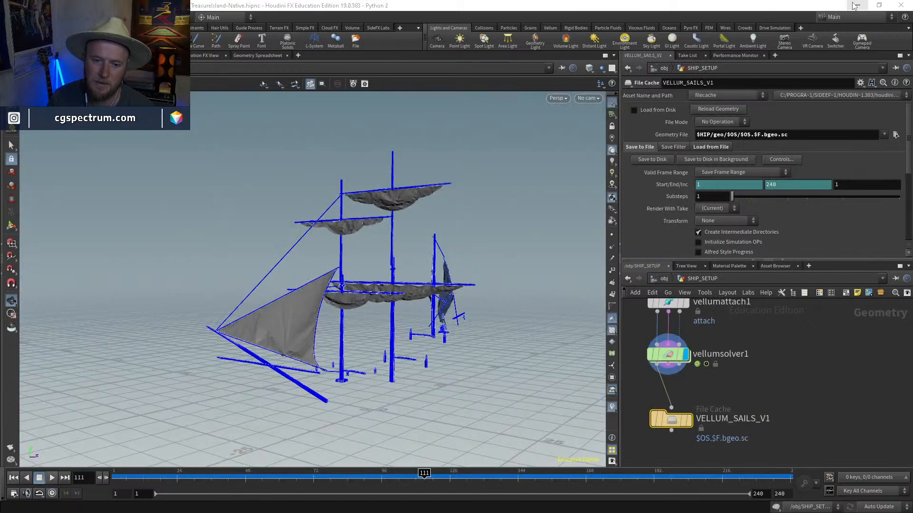
pyautogui.scroll(-1, 720, 333)
pyautogui.click(686, 391)
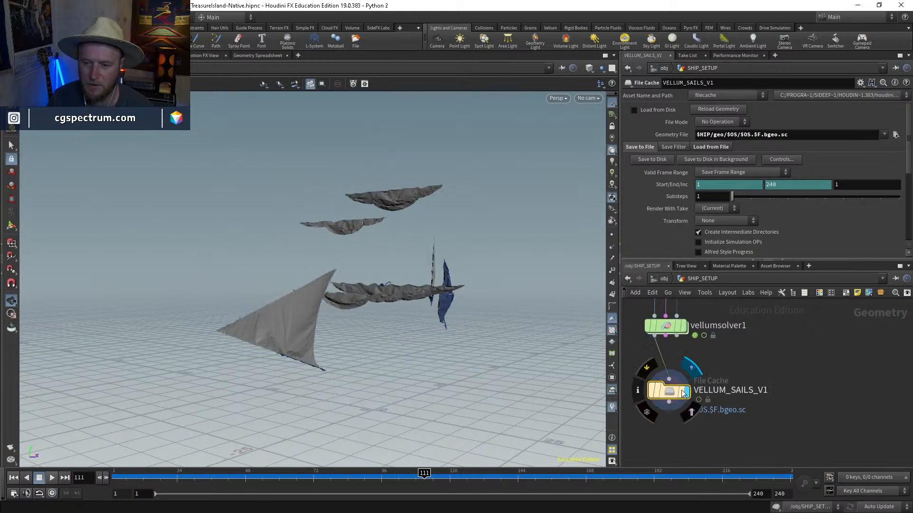
pyautogui.click(633, 110)
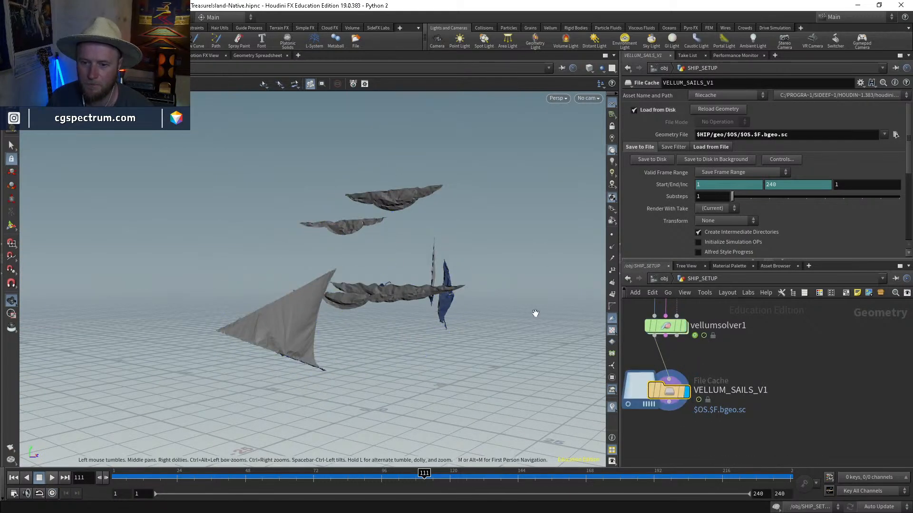
# Step: Scrub the cached sail simulation between frames 63 and 196 and examine the cloth motion from different angles
pyautogui.moveTo(457, 475)
pyautogui.mouseDown()
pyautogui.moveTo(755, 475)
pyautogui.moveTo(454, 482)
pyautogui.moveTo(742, 477)
pyautogui.moveTo(814, 466)
pyautogui.moveTo(214, 447)
pyautogui.moveTo(190, 423)
pyautogui.moveTo(485, 434)
pyautogui.moveTo(552, 459)
pyautogui.mouseUp()
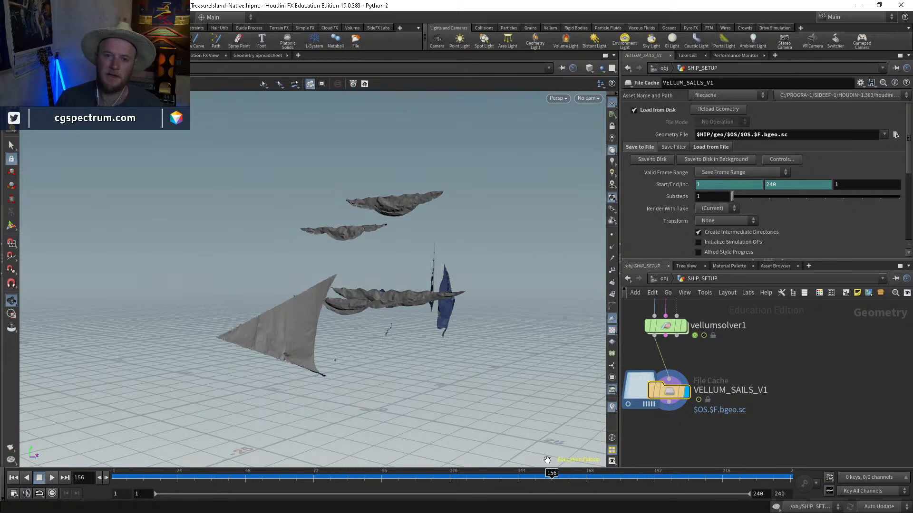
pyautogui.moveTo(552, 474); pyautogui.dragTo(664, 473)
pyautogui.moveTo(463, 289); pyautogui.dragTo(379, 326)
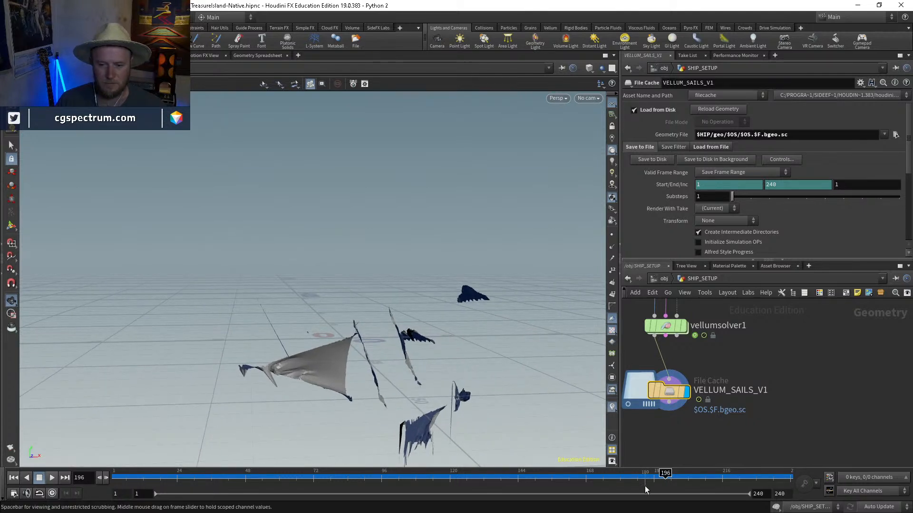
pyautogui.moveTo(645, 476); pyautogui.dragTo(288, 468)
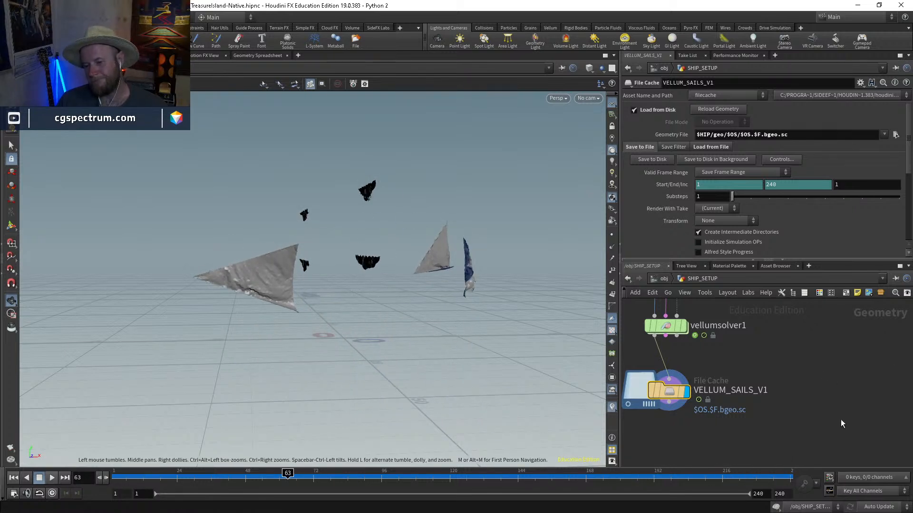
pyautogui.scroll(-3, 840, 419)
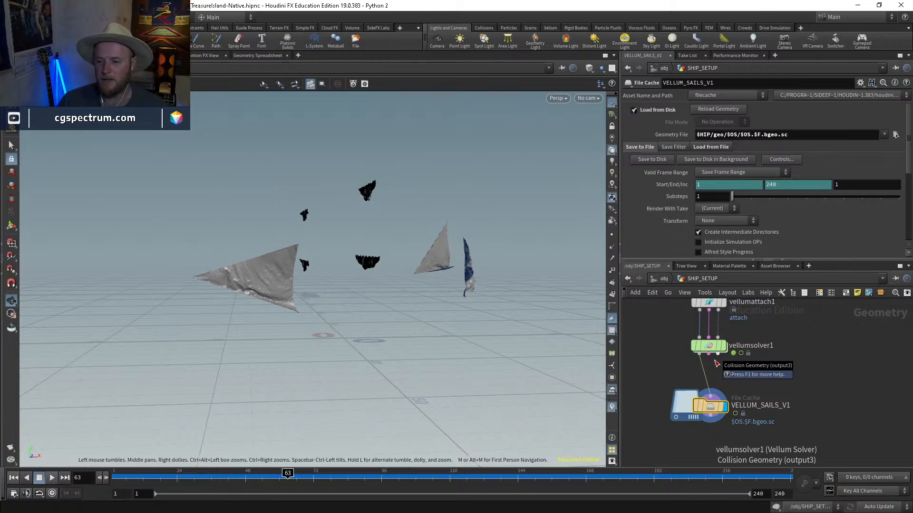
pyautogui.moveTo(713, 412); pyautogui.dragTo(712, 402)
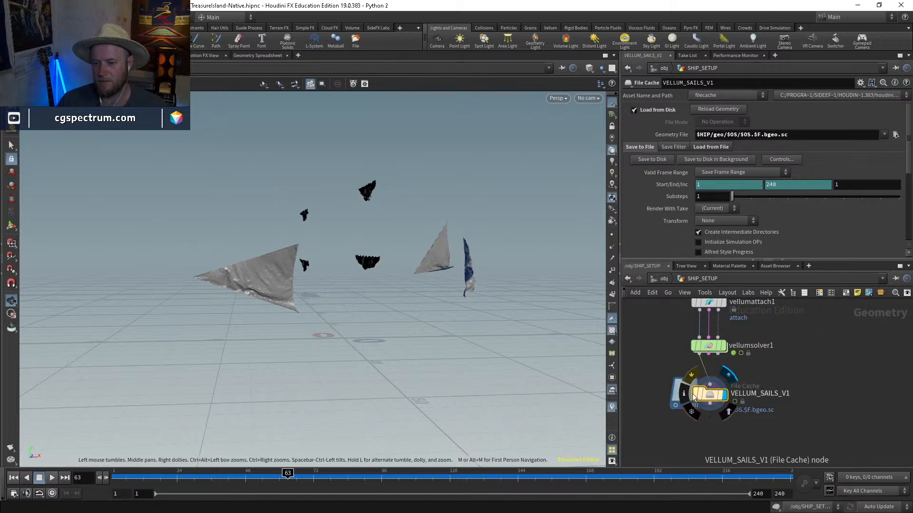
pyautogui.moveTo(288, 473)
pyautogui.mouseDown()
pyautogui.moveTo(387, 475)
pyautogui.moveTo(575, 511)
pyautogui.moveTo(679, 489)
pyautogui.moveTo(546, 475)
pyautogui.moveTo(608, 475)
pyautogui.moveTo(567, 469)
pyautogui.moveTo(476, 476)
pyautogui.moveTo(537, 492)
pyautogui.moveTo(499, 490)
pyautogui.mouseUp()
pyautogui.scroll(-3, 723, 438)
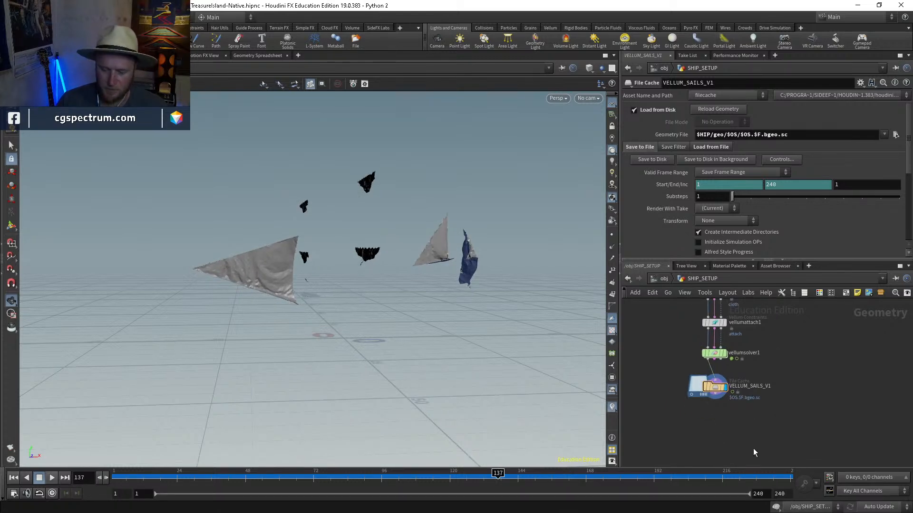
# Step: Add a Merge node below the VELLUM_SAILS_V1 file cache
pyautogui.press('Tab')
pyautogui.write('merge')
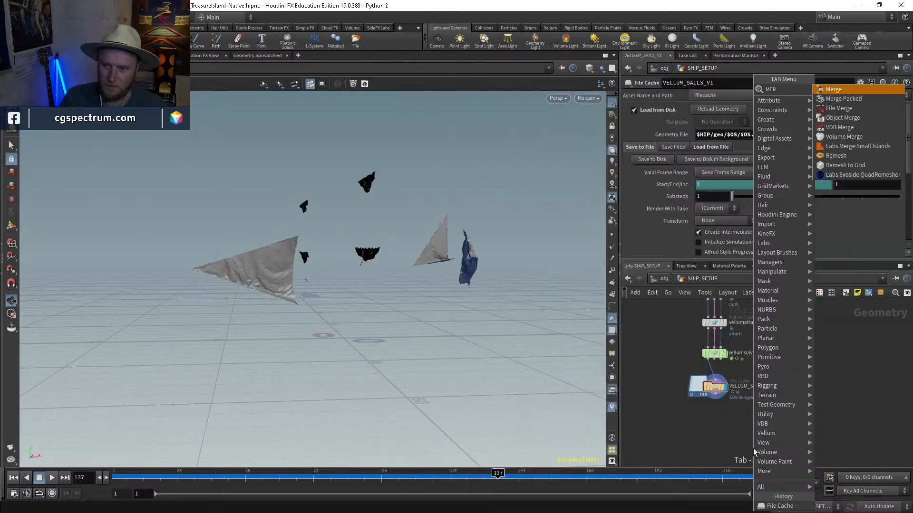
pyautogui.press('Return')
pyautogui.click(753, 451)
pyautogui.scroll(-1, 744, 415)
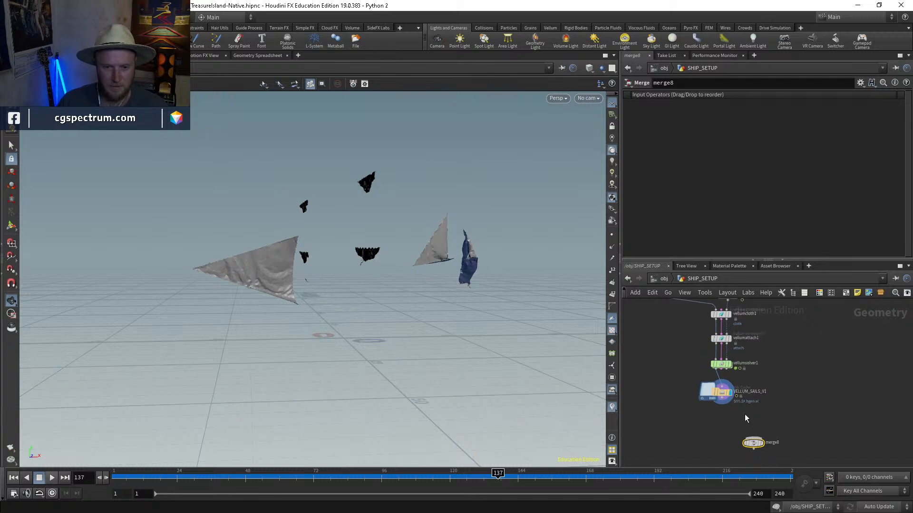
# Step: Review the cached sails at frame 129 and at frame 197, viewing the torn cloth from another angle
pyautogui.moveTo(528, 483); pyautogui.dragTo(477, 490)
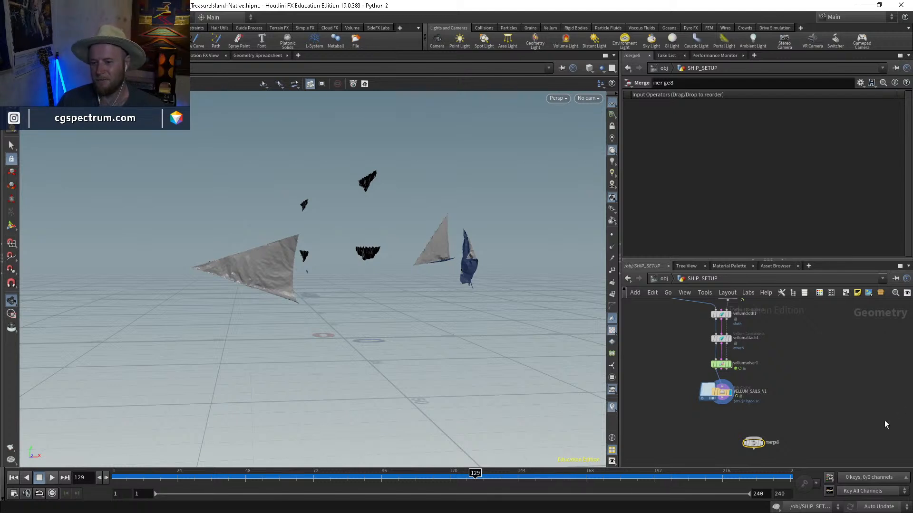
pyautogui.scroll(3, 724, 415)
pyautogui.click(725, 380)
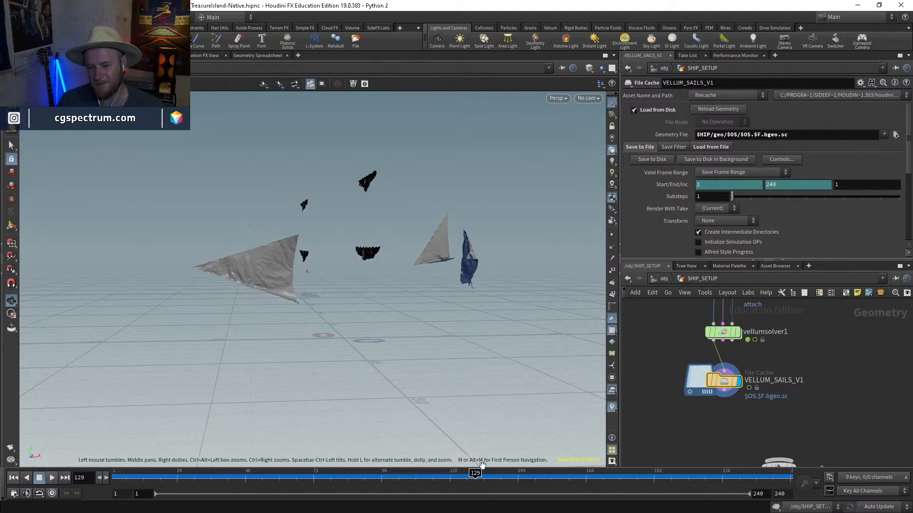
pyautogui.moveTo(479, 476)
pyautogui.mouseDown()
pyautogui.moveTo(655, 468)
pyautogui.moveTo(234, 463)
pyautogui.moveTo(628, 447)
pyautogui.moveTo(611, 471)
pyautogui.moveTo(523, 471)
pyautogui.moveTo(741, 471)
pyautogui.moveTo(587, 455)
pyautogui.moveTo(266, 470)
pyautogui.moveTo(285, 470)
pyautogui.moveTo(189, 465)
pyautogui.moveTo(333, 460)
pyautogui.moveTo(460, 480)
pyautogui.moveTo(668, 482)
pyautogui.mouseUp()
pyautogui.moveTo(424, 418); pyautogui.dragTo(430, 371)
# Step: Connect the VELLUM_SAILS_V1 output to the new Merge node
pyautogui.scroll(-2, 768, 401)
pyautogui.moveTo(778, 405); pyautogui.dragTo(764, 381, button='middle')
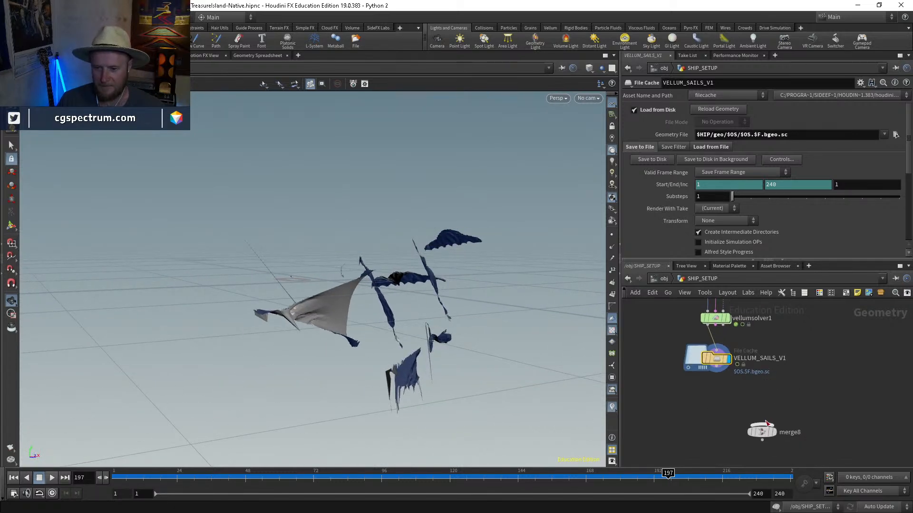
pyautogui.moveTo(717, 368); pyautogui.dragTo(762, 423)
# Step: Connect BOAT_SIM_v2 as the second input of the Merge node and display the merged ship and sails
pyautogui.click(762, 424)
pyautogui.moveTo(822, 324); pyautogui.dragTo(752, 428, button='middle')
pyautogui.scroll(-2, 752, 427)
pyautogui.moveTo(766, 338); pyautogui.dragTo(743, 419, button='middle')
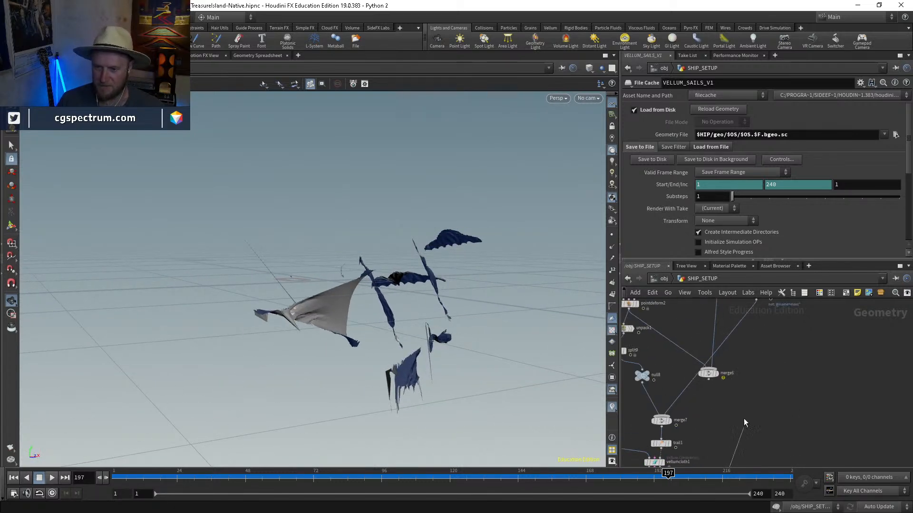
pyautogui.moveTo(742, 354); pyautogui.dragTo(736, 447, button='middle')
pyautogui.moveTo(707, 401); pyautogui.dragTo(736, 416, button='middle')
pyautogui.moveTo(876, 370); pyautogui.dragTo(811, 289, button='middle')
pyautogui.click(808, 384)
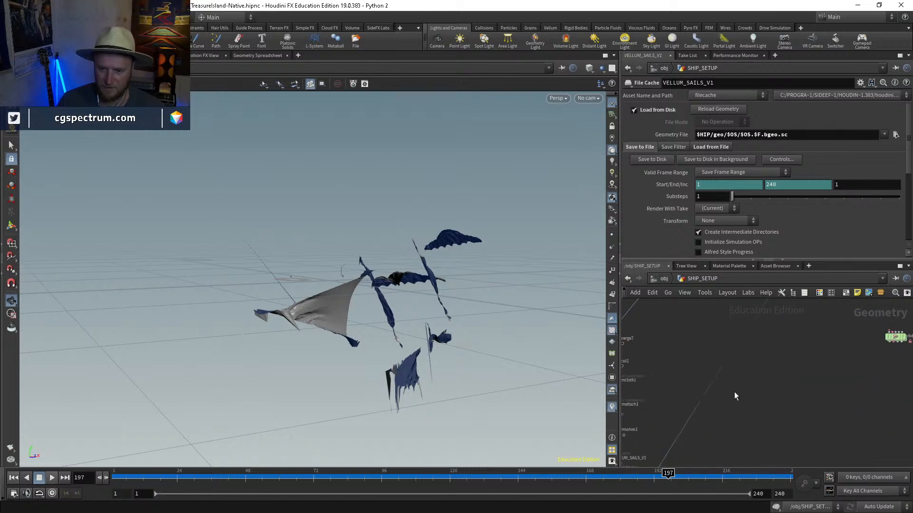
pyautogui.moveTo(672, 460); pyautogui.dragTo(702, 419, button='middle')
pyautogui.scroll(3, 702, 419)
pyautogui.click(642, 457)
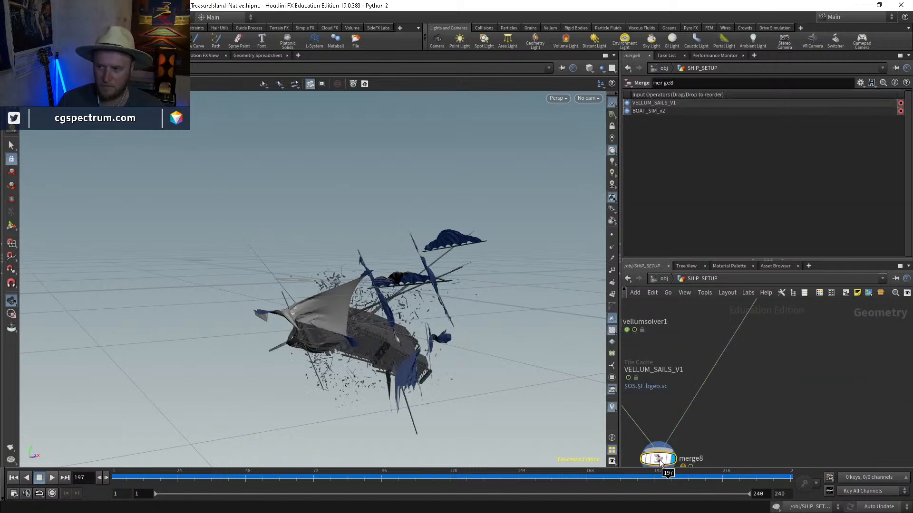
# Step: Inspect the merged ship and torn sails at frame 197 up close, toggling between wireframe and shaded views
pyautogui.moveTo(407, 336)
pyautogui.mouseDown()
pyautogui.moveTo(274, 325)
pyautogui.moveTo(390, 327)
pyautogui.moveTo(360, 330)
pyautogui.mouseUp()
pyautogui.press('w')
pyautogui.press('w')
pyautogui.moveTo(434, 359); pyautogui.dragTo(418, 315, button='right')
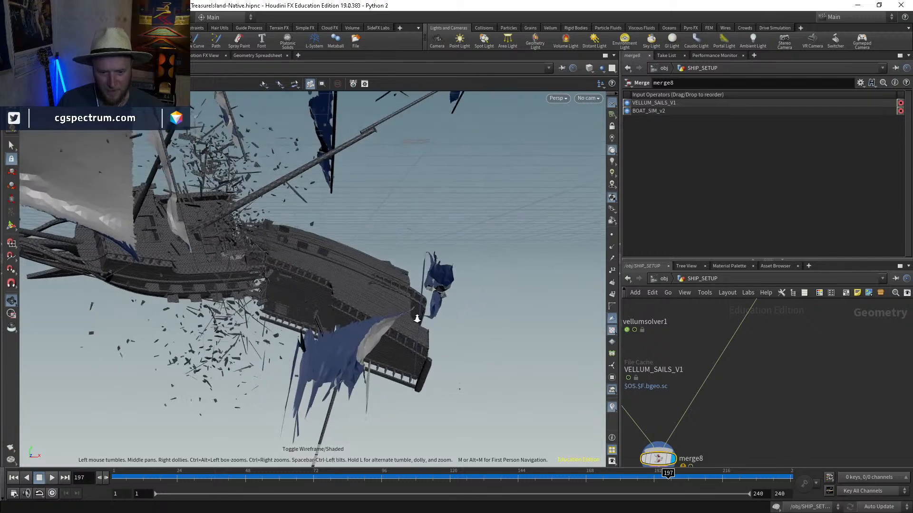
pyautogui.press('w')
pyautogui.moveTo(418, 315); pyautogui.dragTo(412, 282)
pyautogui.press('w')
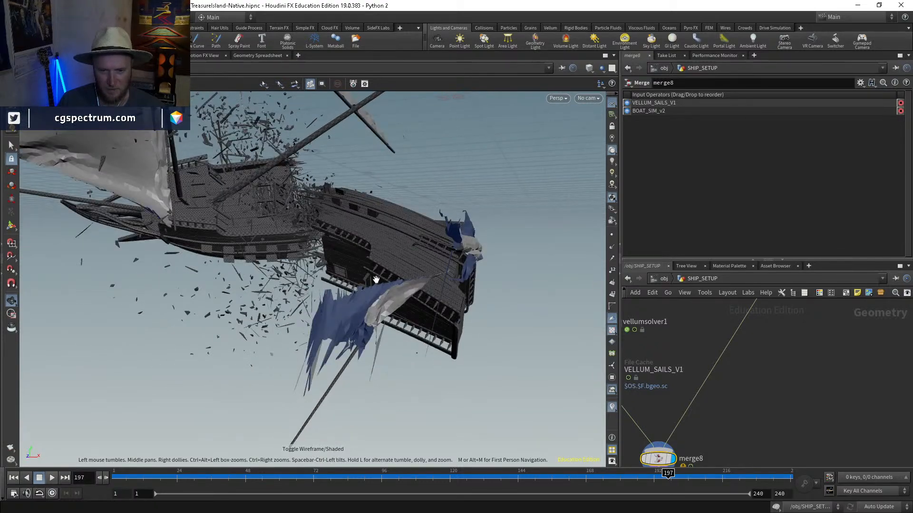
pyautogui.moveTo(375, 354)
pyautogui.mouseDown()
pyautogui.moveTo(318, 381)
pyautogui.moveTo(365, 365)
pyautogui.mouseUp()
# Step: Examine how the sails sit on the intact ship at frame 148, with and without the wireframe overlay
pyautogui.click(451, 476)
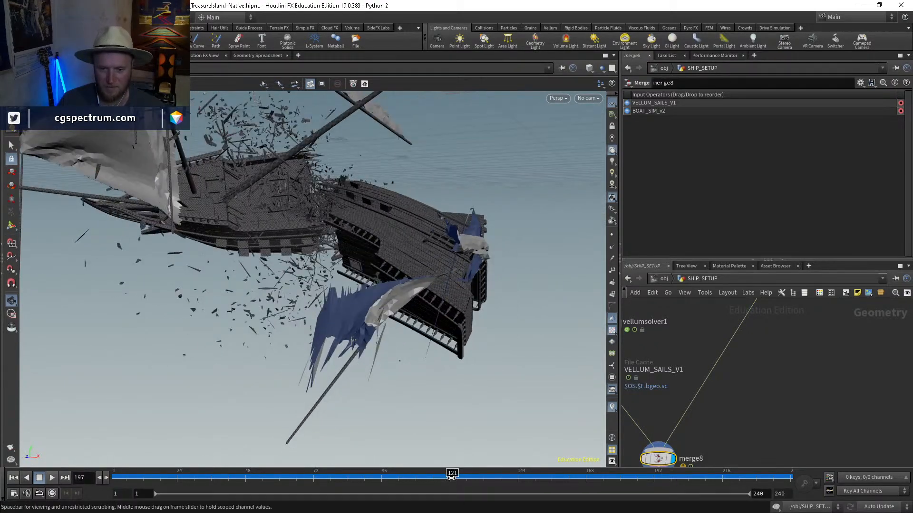
pyautogui.click(528, 477)
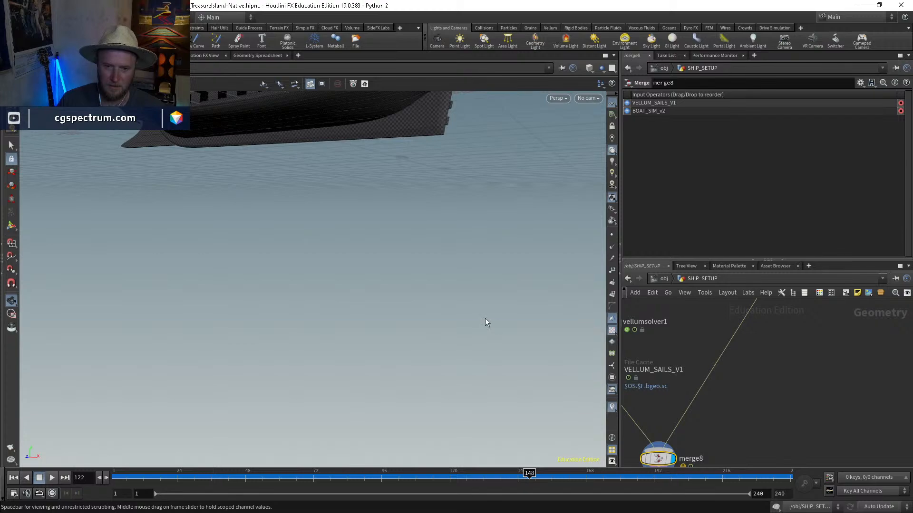
pyautogui.moveTo(449, 294)
pyautogui.mouseDown()
pyautogui.moveTo(438, 397)
pyautogui.moveTo(489, 301)
pyautogui.moveTo(371, 356)
pyautogui.moveTo(302, 340)
pyautogui.moveTo(427, 137)
pyautogui.mouseUp()
pyautogui.hotkey('shift', 'w')
pyautogui.hotkey('shift', 'w')
pyautogui.hotkey('shift', 'w')
pyautogui.hotkey('shift', 'w')
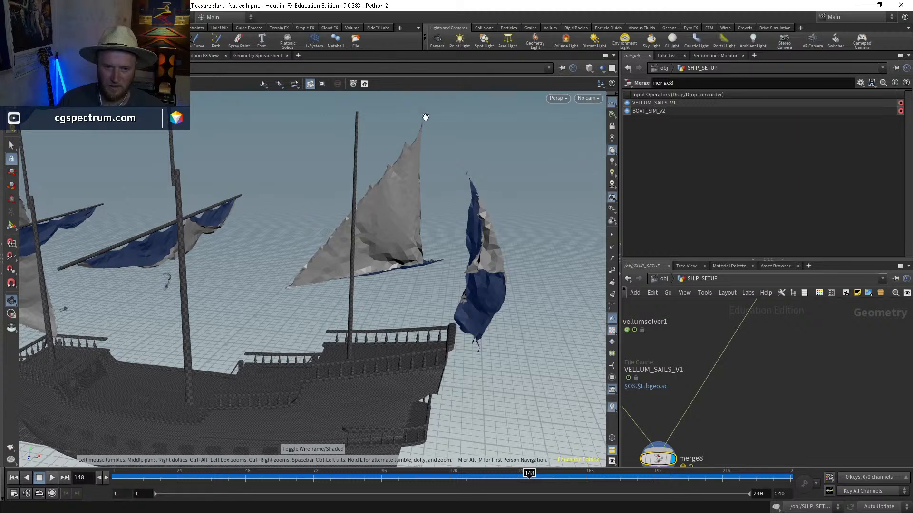
pyautogui.moveTo(426, 117); pyautogui.dragTo(491, 363, button='right')
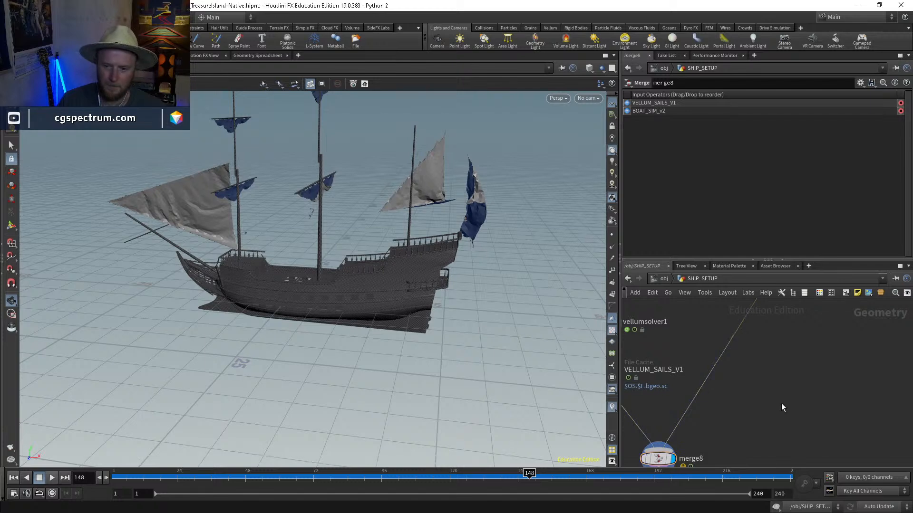
# Step: Scrub through the ship's break-up to frame 240, checking the sails and debris from several angles, and return to frame 16
pyautogui.moveTo(781, 403); pyautogui.dragTo(803, 357, button='middle')
pyautogui.moveTo(615, 474); pyautogui.dragTo(681, 467)
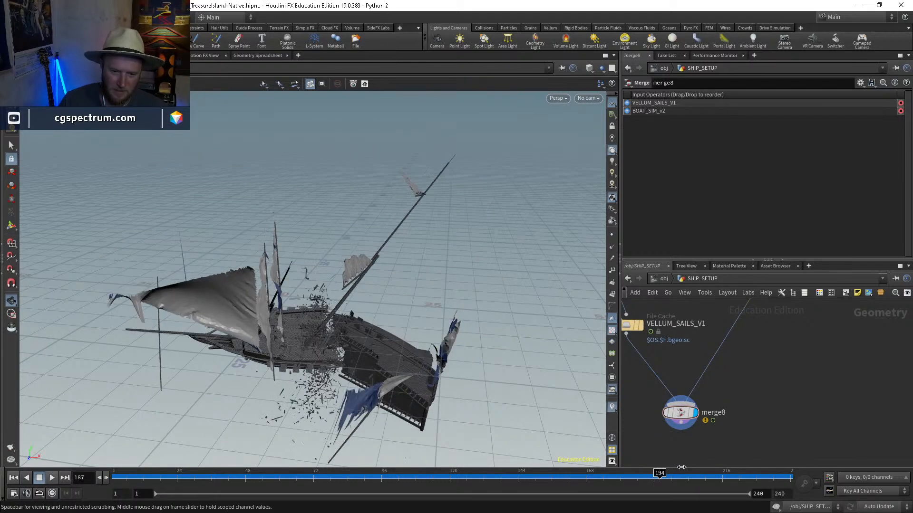
pyautogui.moveTo(341, 373)
pyautogui.mouseDown()
pyautogui.moveTo(438, 354)
pyautogui.moveTo(470, 359)
pyautogui.moveTo(261, 377)
pyautogui.moveTo(295, 380)
pyautogui.mouseUp()
pyautogui.hotkey('shift', 'w')
pyautogui.hotkey('shift', 'w')
pyautogui.hotkey('shift', 'w')
pyautogui.hotkey('shift', 'w')
pyautogui.click(761, 479)
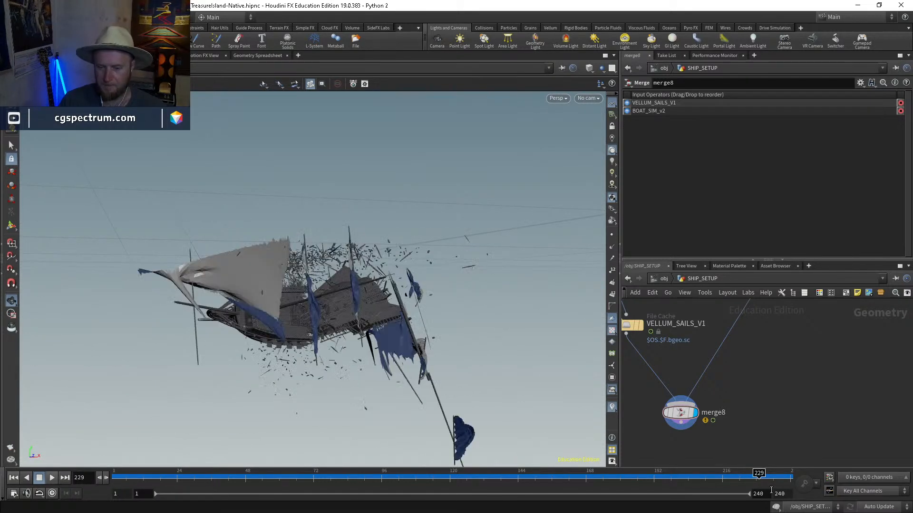
pyautogui.moveTo(281, 355)
pyautogui.mouseDown()
pyautogui.moveTo(414, 296)
pyautogui.moveTo(427, 316)
pyautogui.moveTo(320, 320)
pyautogui.moveTo(320, 363)
pyautogui.mouseUp()
pyautogui.hotkey('shift', 'w')
pyautogui.hotkey('shift', 'w')
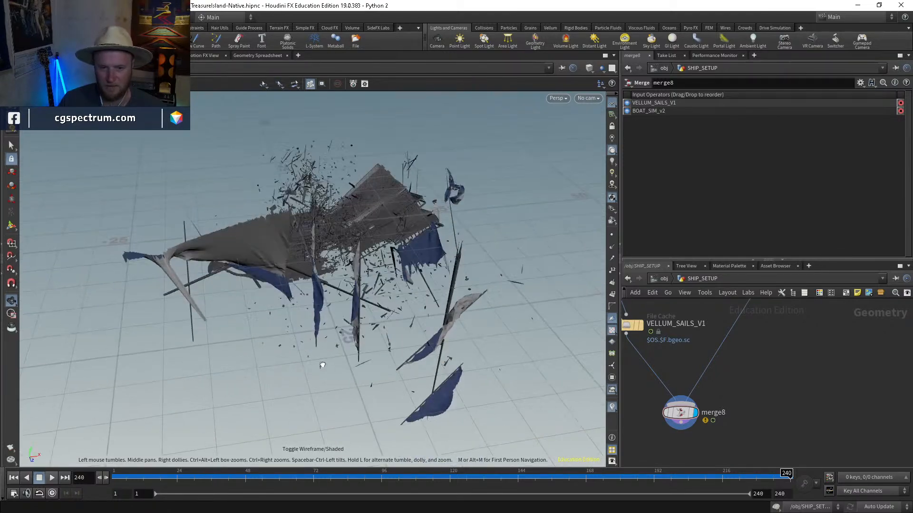
pyautogui.click(154, 474)
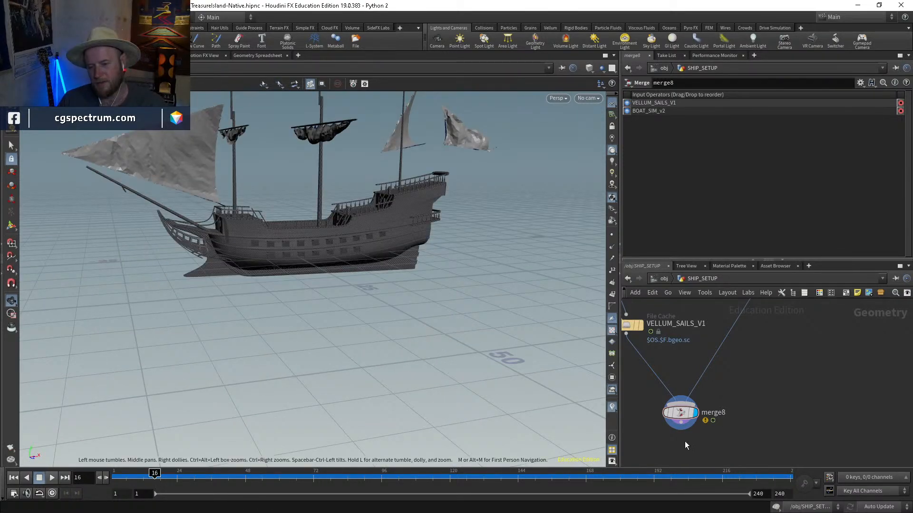
# Step: Add a Grid node beside the Merge node in the SHIP_SETUP network
pyautogui.scroll(-5, 785, 412)
pyautogui.press('Tab')
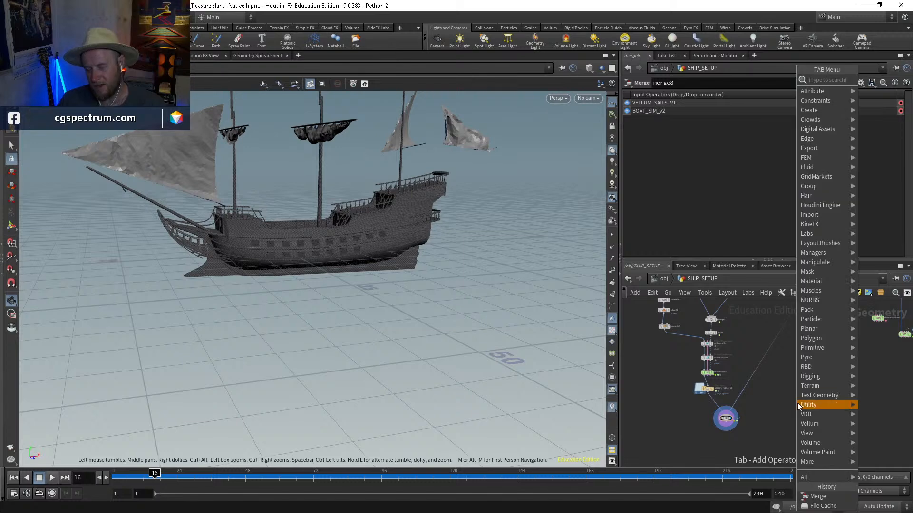
pyautogui.moveTo(797, 404)
pyautogui.write('GRID')
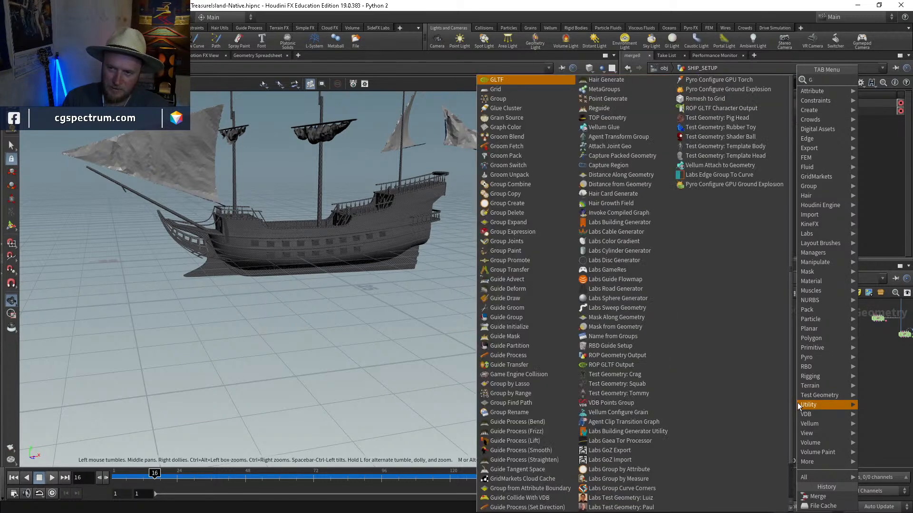
pyautogui.press('Escape')
pyautogui.click(798, 405)
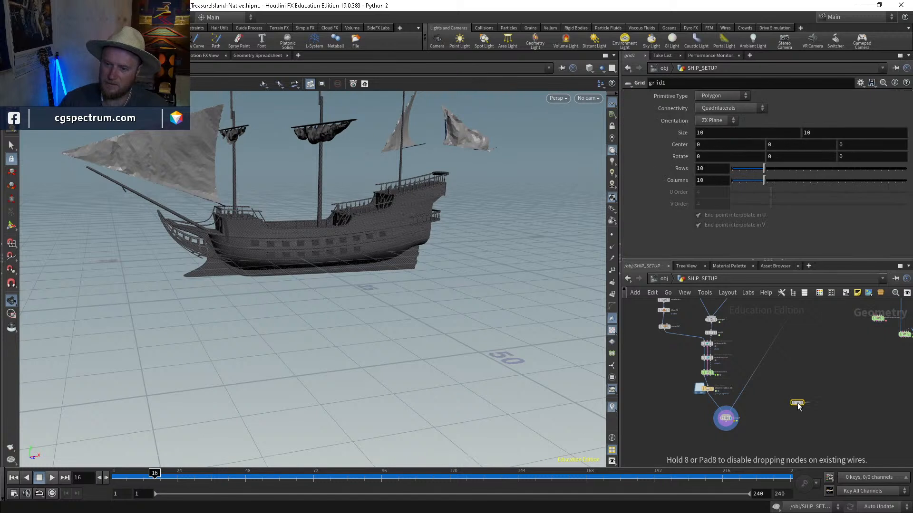
# Step: Display the new grid on its own and set its size to 100 by 100
pyautogui.scroll(3, 798, 405)
pyautogui.click(805, 386)
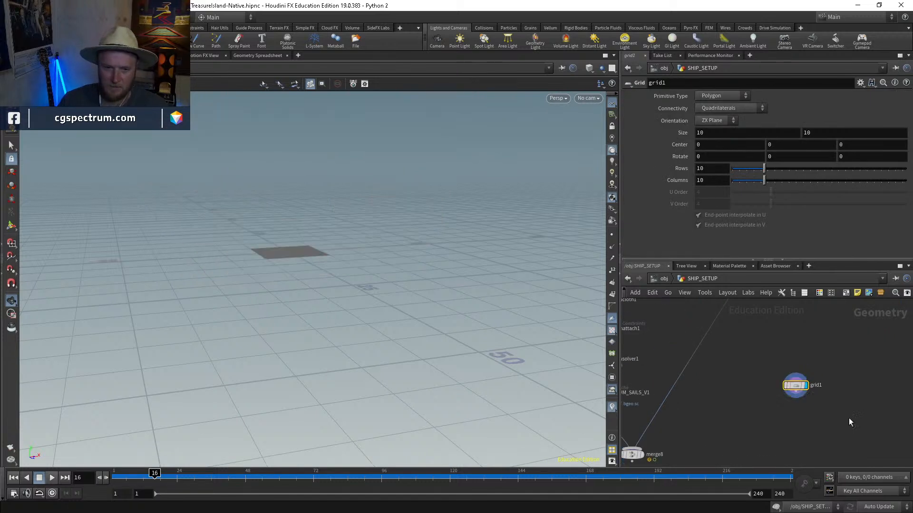
pyautogui.click(721, 133)
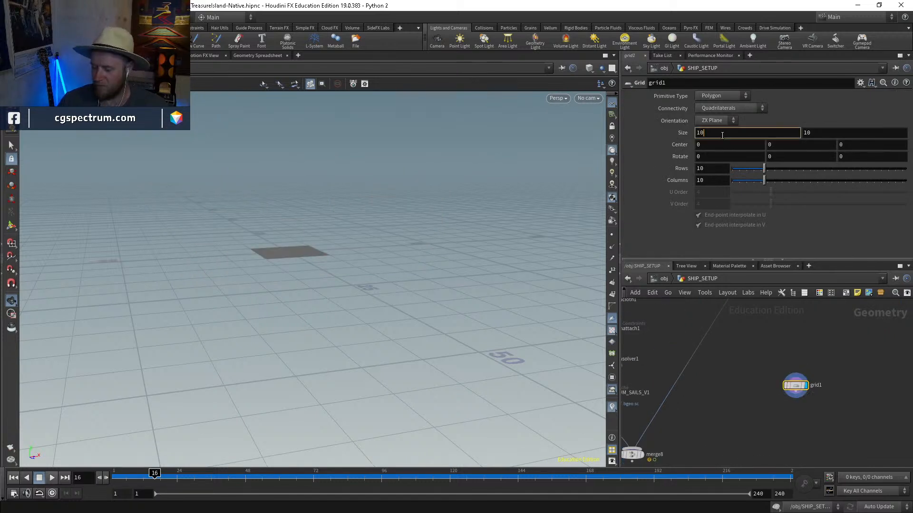
pyautogui.write('0')
pyautogui.press('Tab')
pyautogui.write('100')
pyautogui.press('Return')
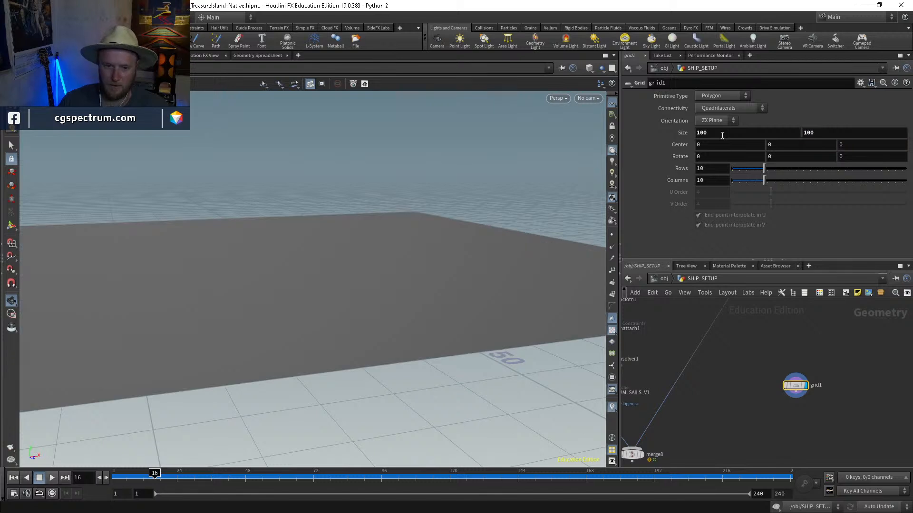
# Step: Add an Ocean Evaluate node below the grid, fed by it, and move the grid node aside to make room
pyautogui.press('Tab')
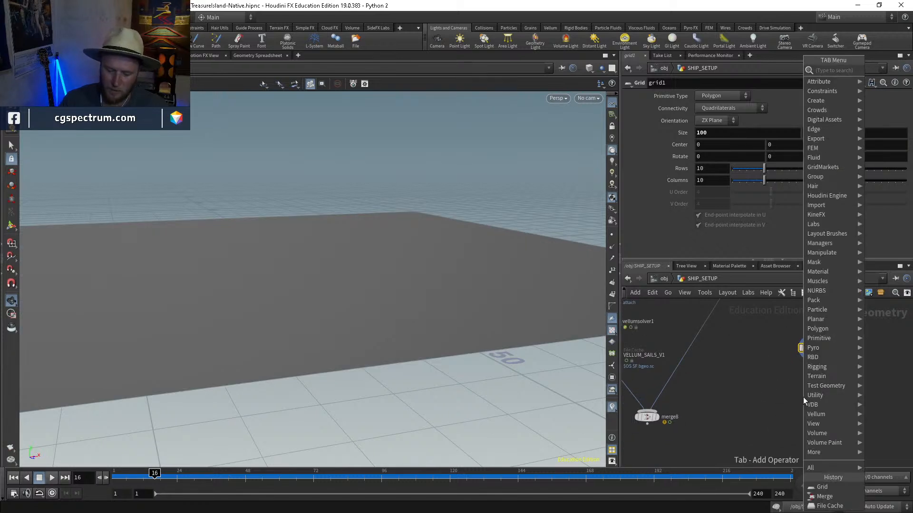
pyautogui.write('ocean')
pyautogui.press('Return')
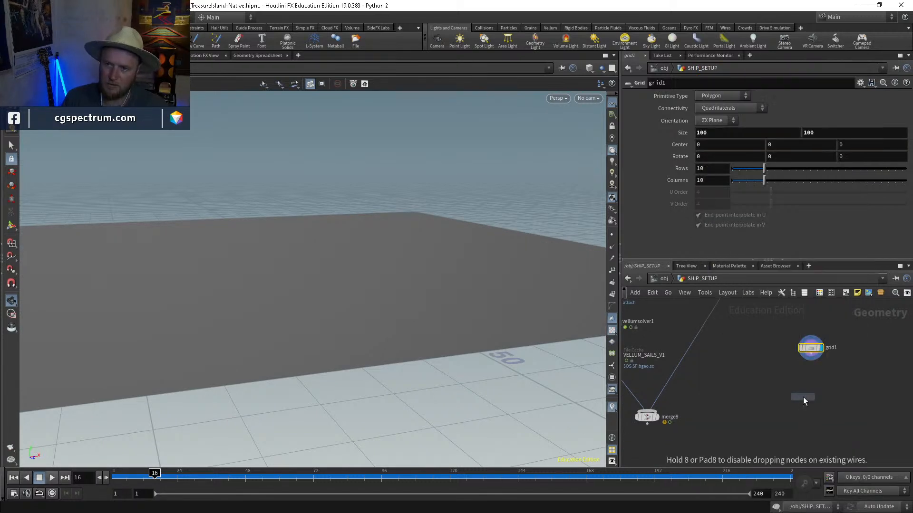
pyautogui.click(803, 397)
pyautogui.moveTo(793, 393); pyautogui.dragTo(749, 351)
# Step: Add an Ocean Spectrum node, wire it into the Ocean Evaluate node's spectrum input and display the evaluated ocean surface
pyautogui.press('Tab')
pyautogui.write('oceans')
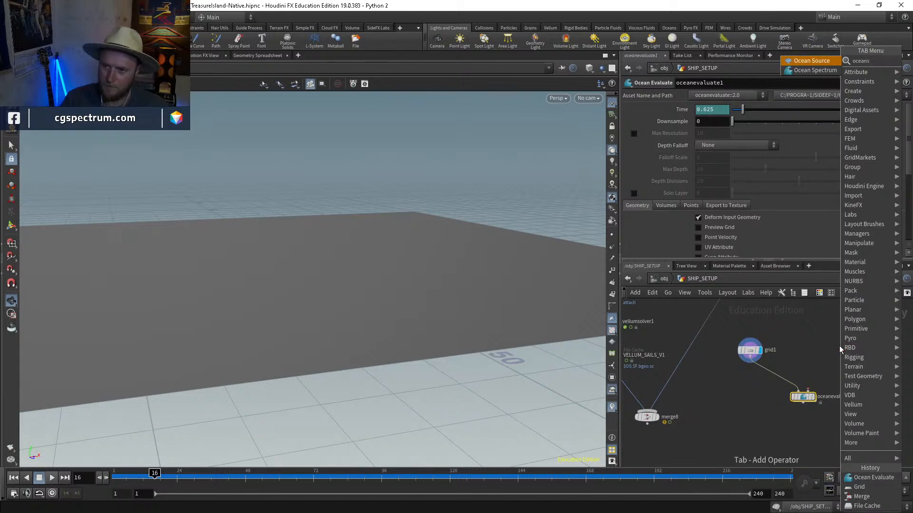
pyautogui.press('Down')
pyautogui.press('Return')
pyautogui.click(839, 346)
pyautogui.click(839, 353)
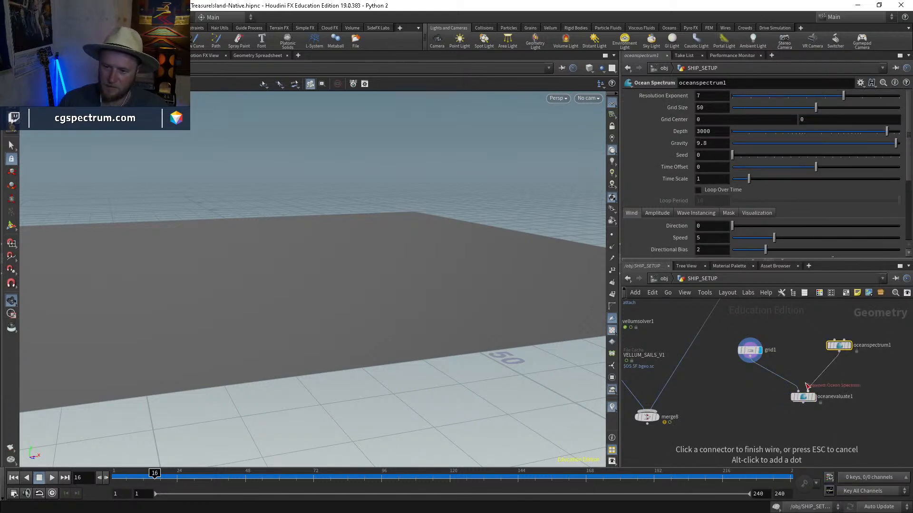
pyautogui.click(817, 403)
pyautogui.click(817, 403)
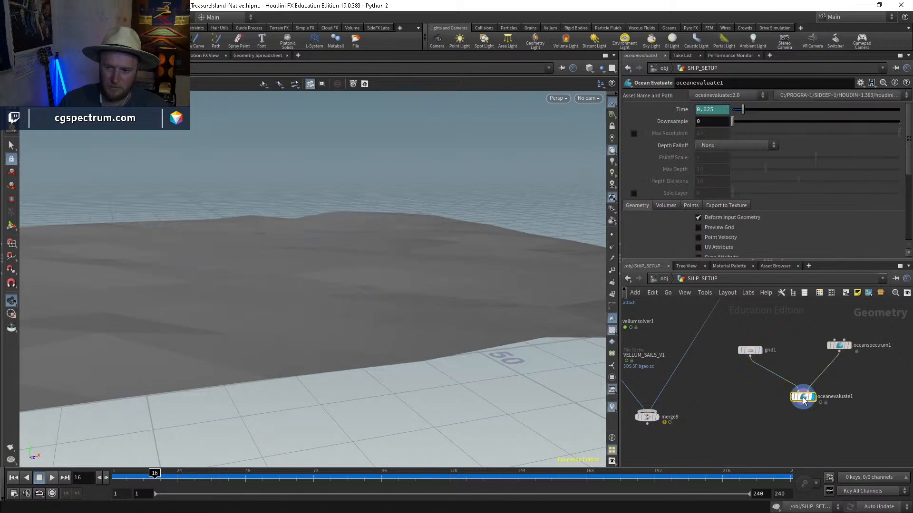
pyautogui.moveTo(801, 400); pyautogui.dragTo(787, 417)
# Step: Set the grid's rows and columns to 100 each
pyautogui.click(749, 350)
pyautogui.doubleClick(708, 169)
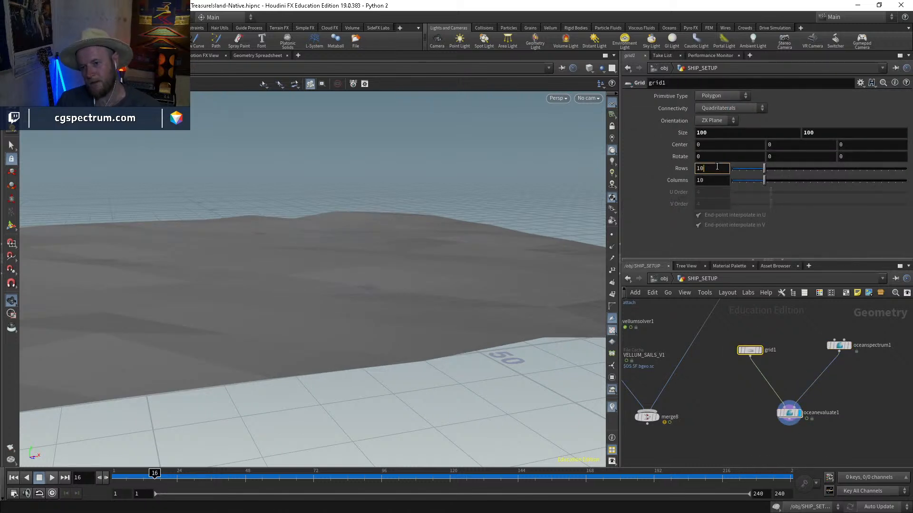
pyautogui.write('100')
pyautogui.press('Return')
pyautogui.doubleClick(706, 180)
pyautogui.write('100')
pyautogui.press('Return')
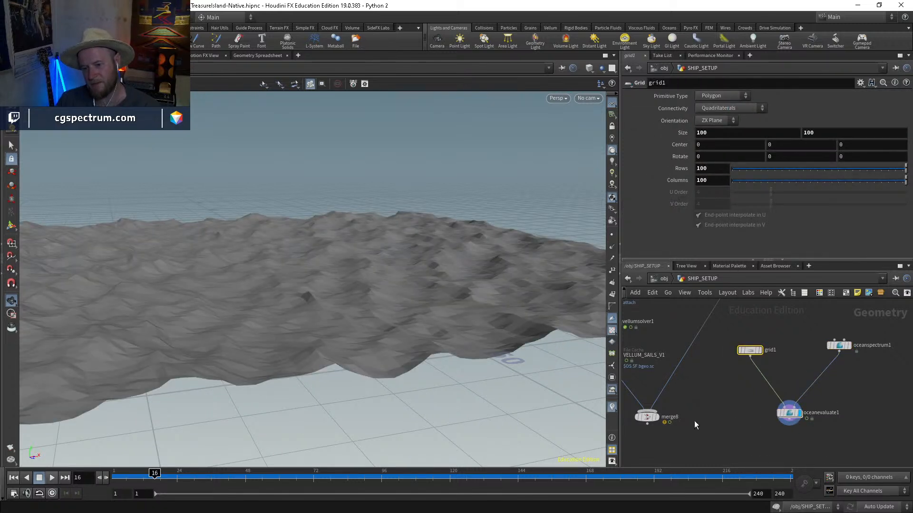
# Step: Connect the Ocean Evaluate output to the ship and sails Merge node and display the merged scene
pyautogui.moveTo(789, 422); pyautogui.dragTo(647, 410)
pyautogui.click(657, 417)
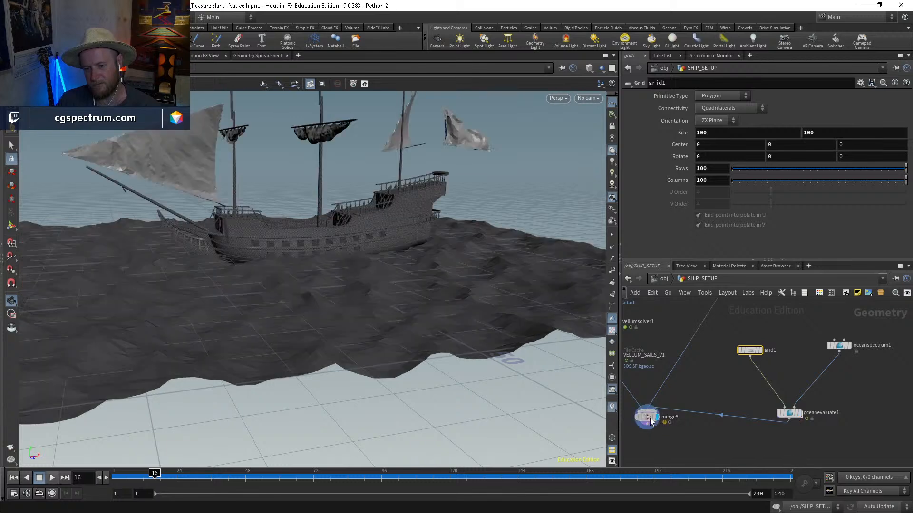
pyautogui.click(649, 418)
# Step: Scrub from frame 16 to about frame 193 to examine how the ship sits and breaks up in the ocean
pyautogui.scroll(3, 371, 264)
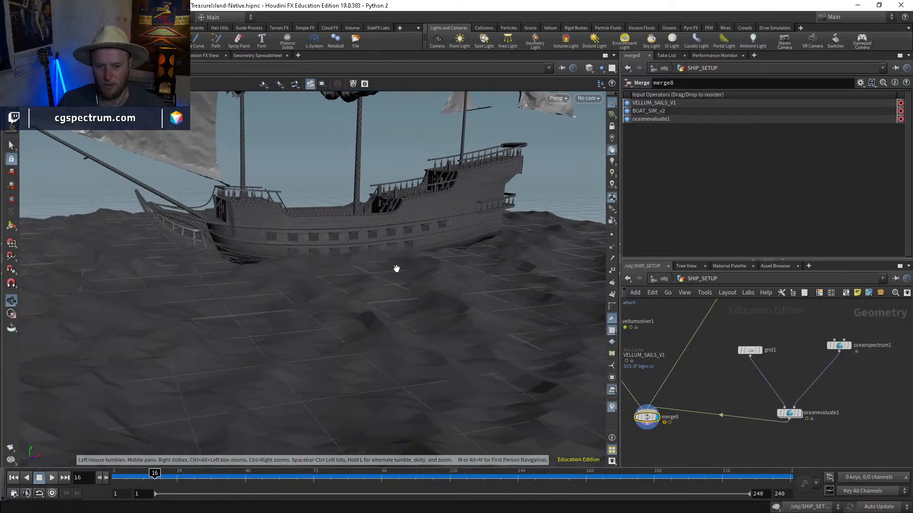
pyautogui.moveTo(396, 268); pyautogui.dragTo(320, 304)
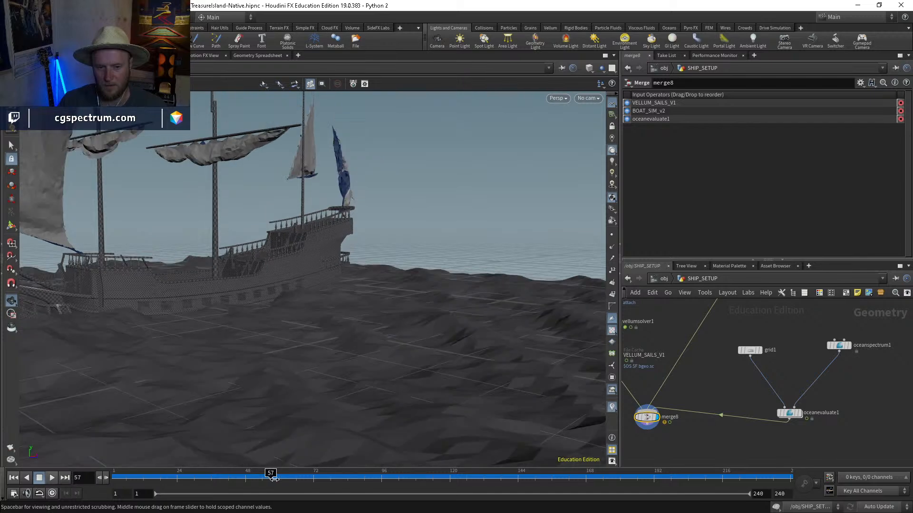
pyautogui.click(327, 479)
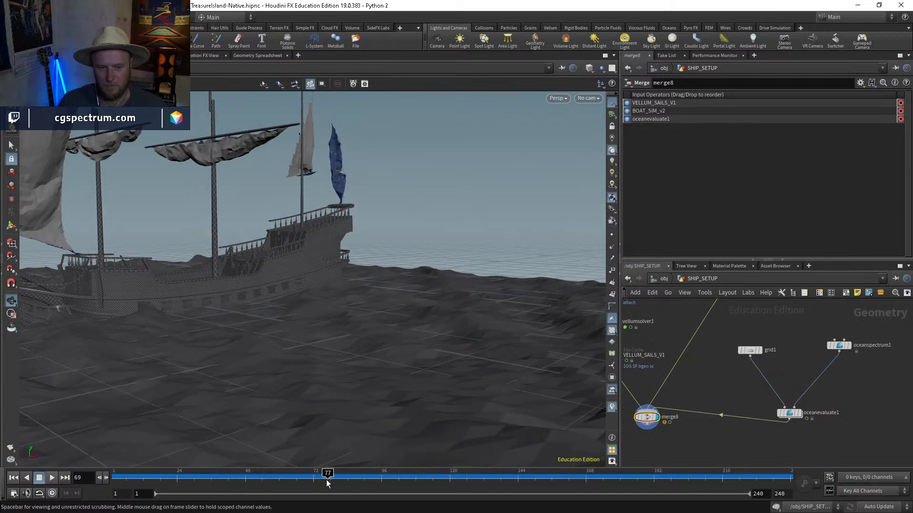
pyautogui.scroll(5, 280, 339)
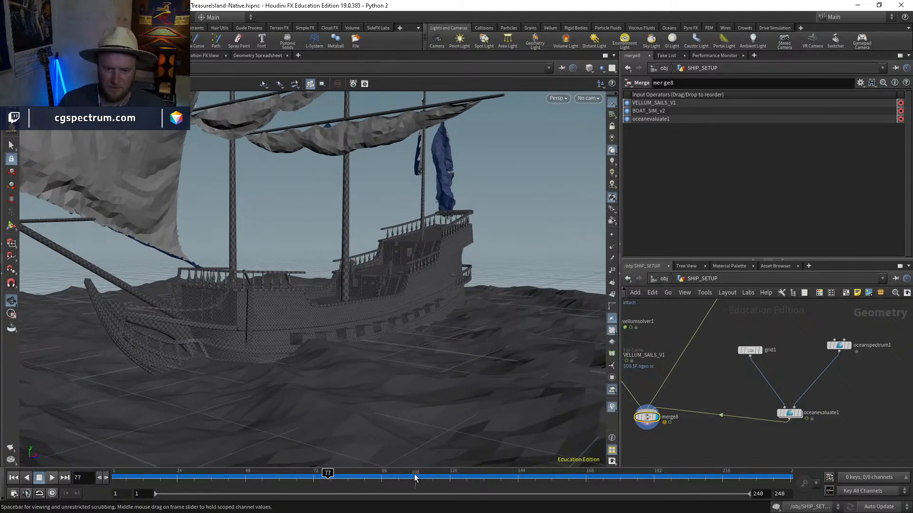
pyautogui.click(414, 476)
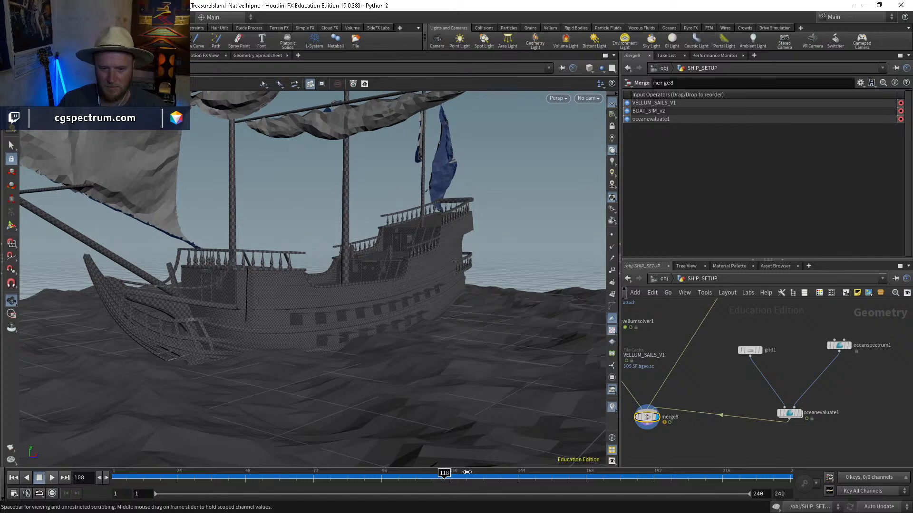
pyautogui.click(447, 476)
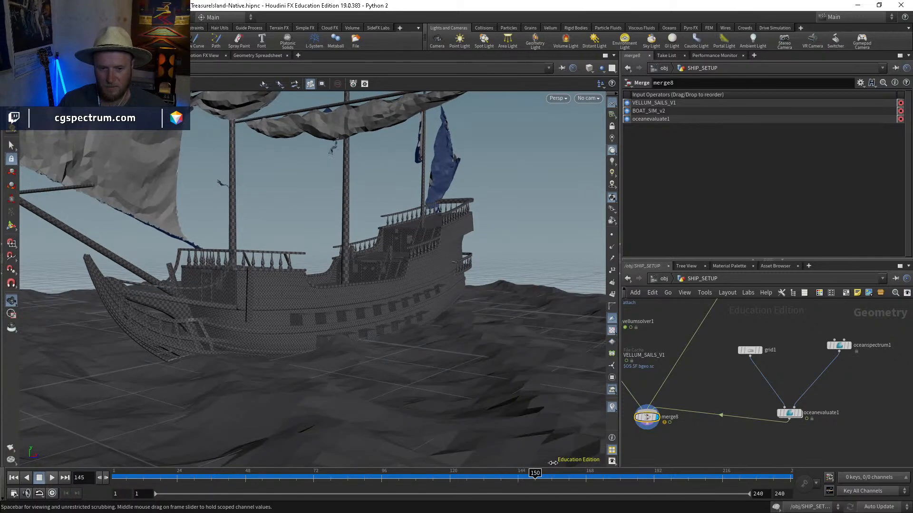
pyautogui.click(538, 476)
pyautogui.click(559, 476)
pyautogui.click(576, 476)
pyautogui.click(596, 476)
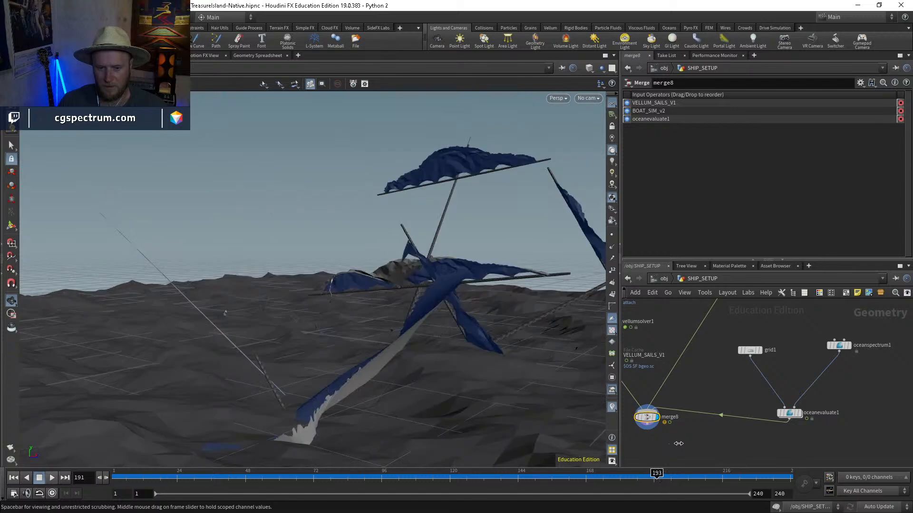
# Step: Replay the break-up from frame 138 to 238 and inspect the wreckage at the waterline in wireframe and shaded views
pyautogui.moveTo(690, 443); pyautogui.dragTo(500, 343)
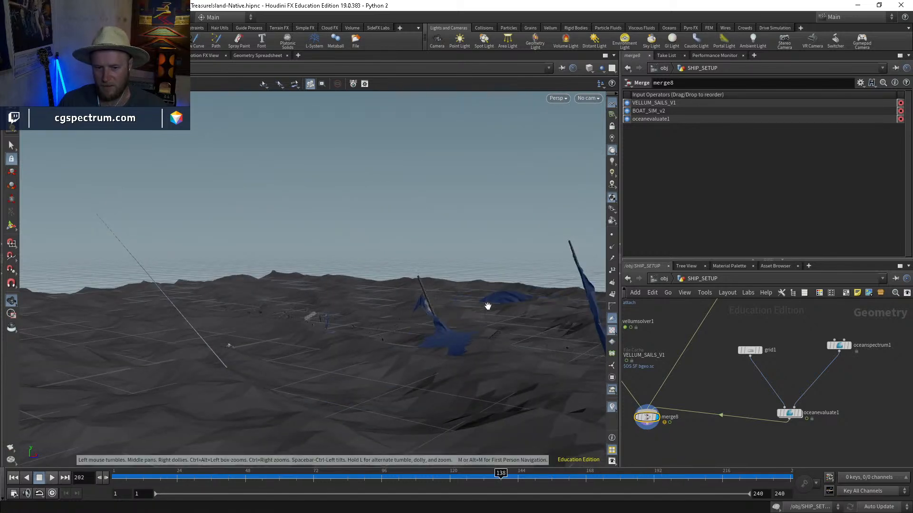
pyautogui.click(574, 477)
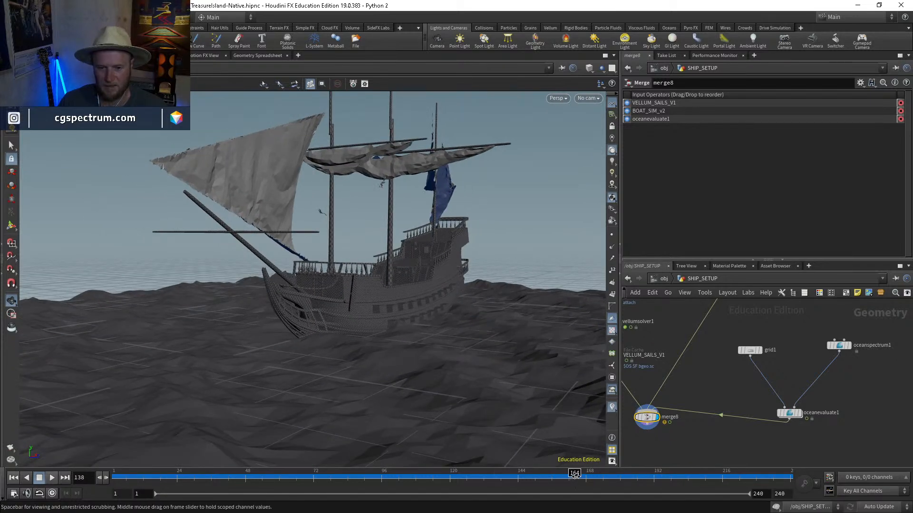
pyautogui.moveTo(627, 477); pyautogui.dragTo(784, 478)
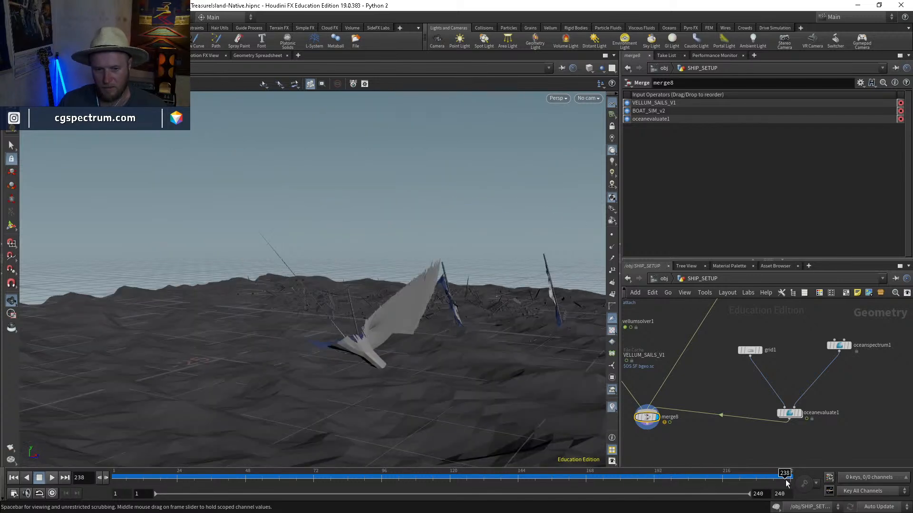
pyautogui.moveTo(402, 329)
pyautogui.mouseDown()
pyautogui.moveTo(495, 341)
pyautogui.moveTo(385, 361)
pyautogui.moveTo(275, 347)
pyautogui.moveTo(345, 322)
pyautogui.moveTo(207, 295)
pyautogui.mouseUp()
pyautogui.press('w')
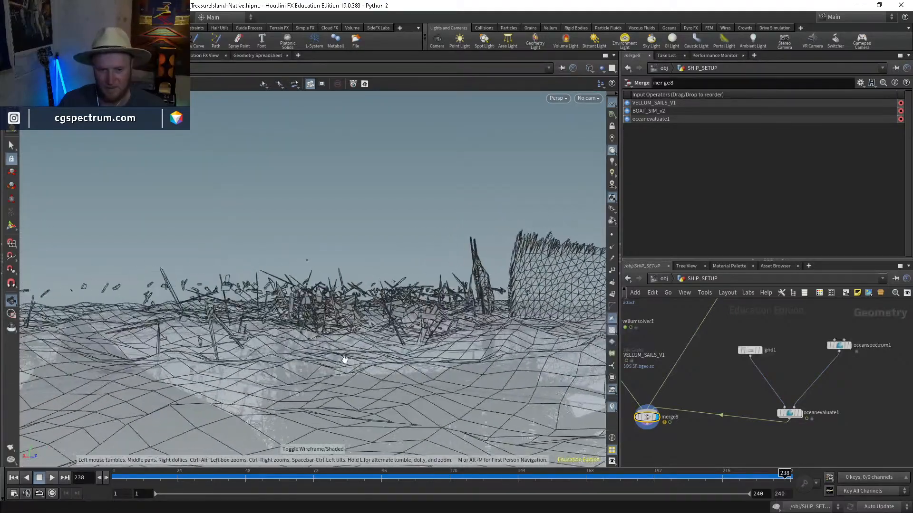
pyautogui.moveTo(137, 308)
pyautogui.mouseDown()
pyautogui.moveTo(166, 412)
pyautogui.moveTo(348, 358)
pyautogui.moveTo(269, 346)
pyautogui.moveTo(322, 375)
pyautogui.mouseUp()
pyautogui.press('w')
pyautogui.moveTo(323, 375); pyautogui.dragTo(469, 379, button='right')
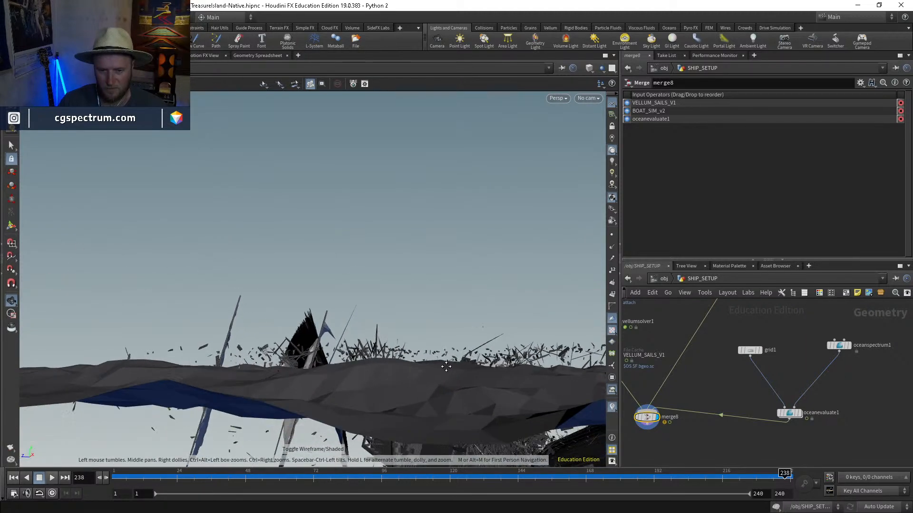
# Step: Raise the ocean surface by setting the grid's Center Y to 1.8, checking it against the floating debris
pyautogui.click(755, 350)
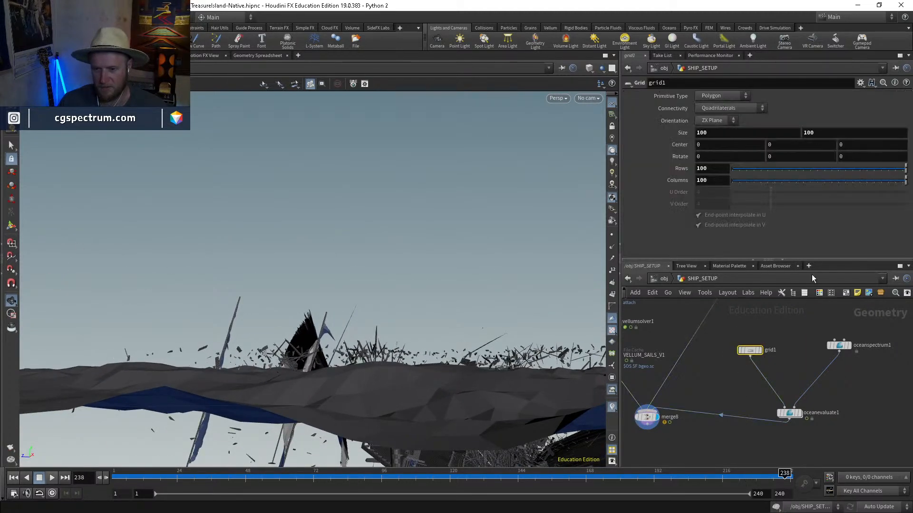
pyautogui.click(781, 148)
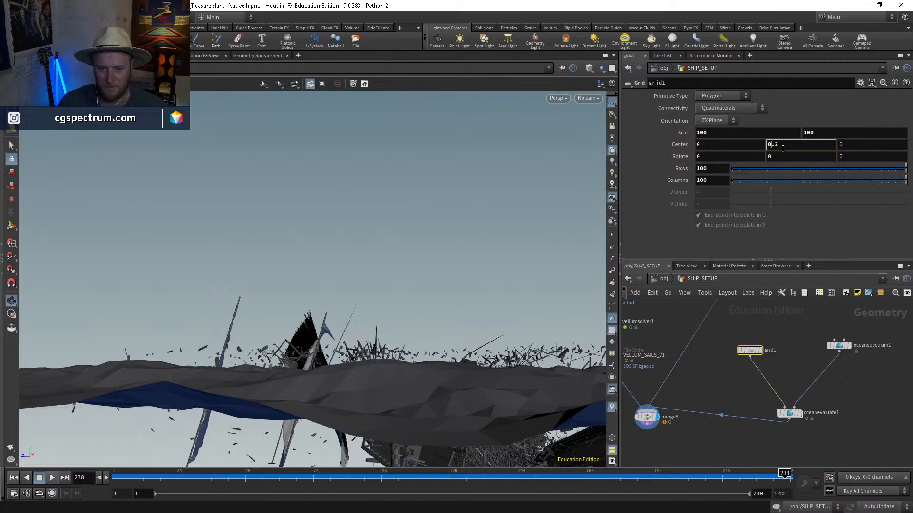
pyautogui.scroll(7, 783, 149)
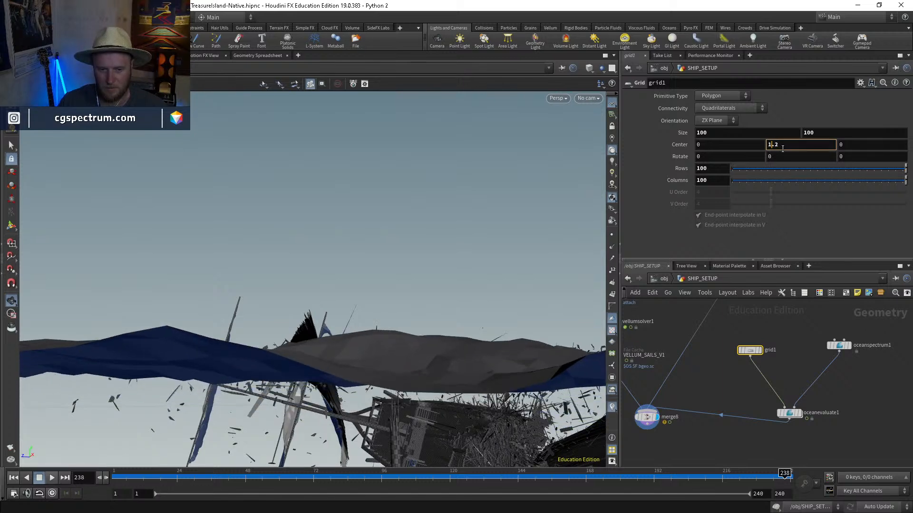
pyautogui.click(742, 391)
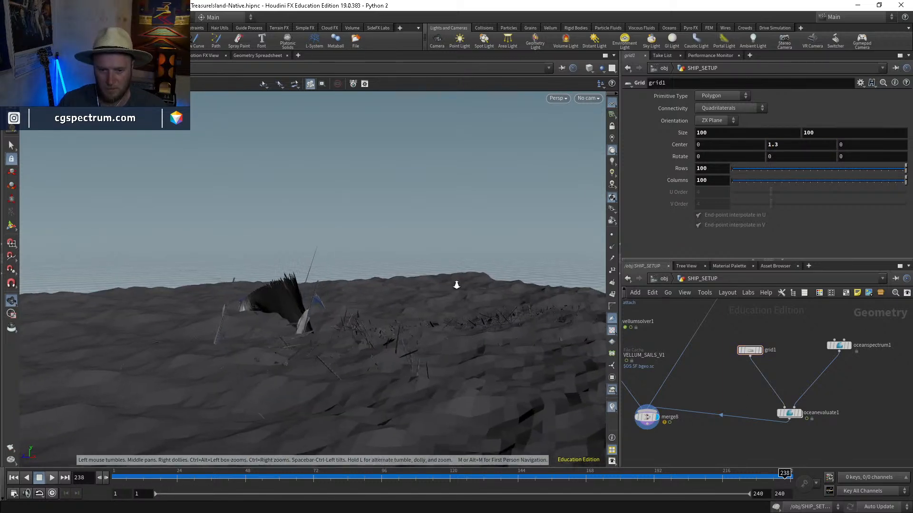
pyautogui.moveTo(377, 285); pyautogui.dragTo(421, 261)
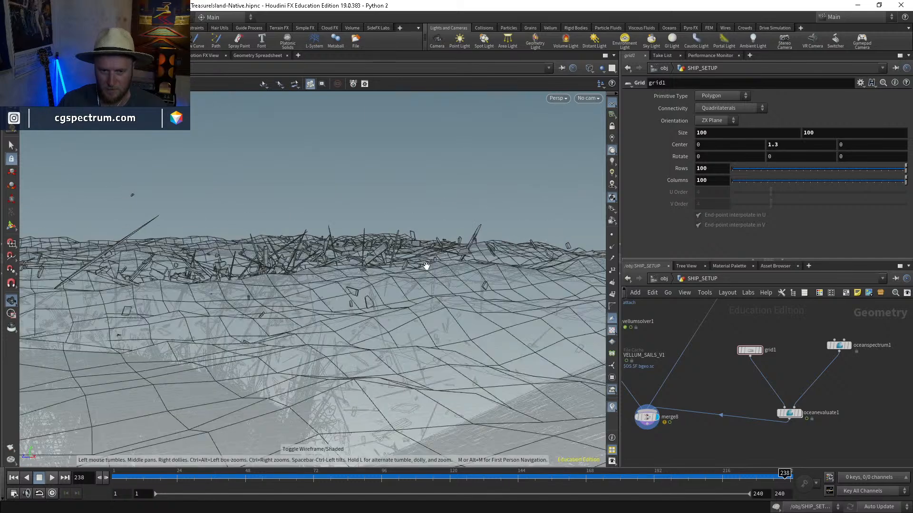
pyautogui.click(782, 144)
pyautogui.scroll(3, 782, 144)
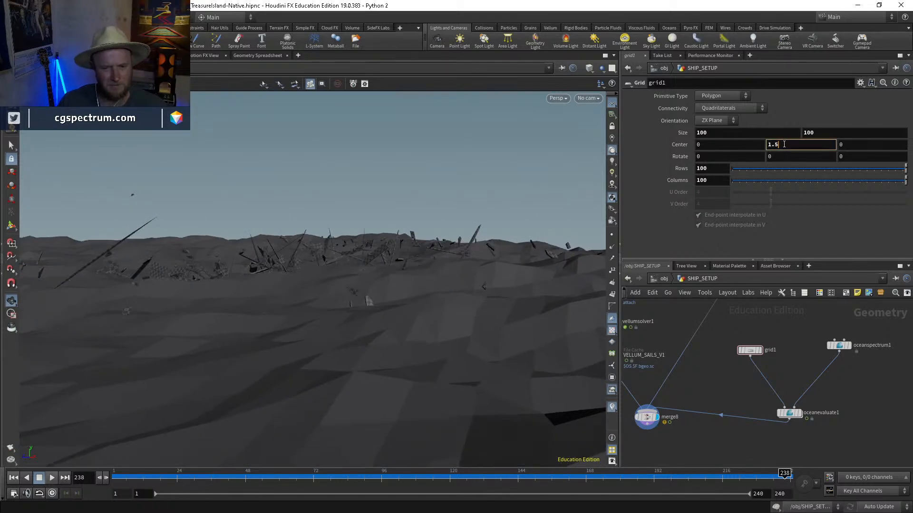
pyautogui.scroll(2, 782, 144)
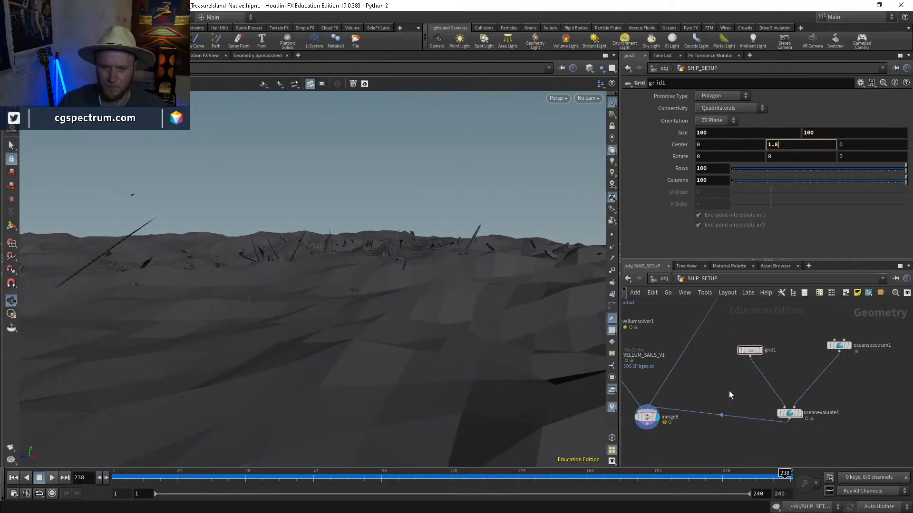
# Step: Examine the wreckage against the raised ocean in wireframe and shaded views, then scrub the break-up repeatedly, ending at frame 209
pyautogui.moveTo(286, 271)
pyautogui.mouseDown()
pyautogui.moveTo(410, 302)
pyautogui.moveTo(405, 346)
pyautogui.moveTo(383, 291)
pyautogui.moveTo(307, 380)
pyautogui.moveTo(406, 350)
pyautogui.moveTo(361, 351)
pyautogui.moveTo(379, 413)
pyautogui.moveTo(402, 383)
pyautogui.mouseUp()
pyautogui.press('w')
pyautogui.press('w')
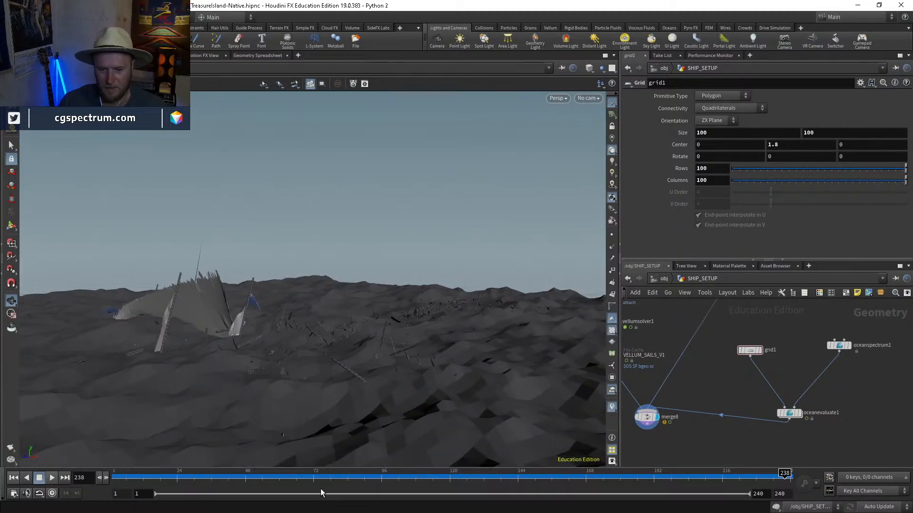
pyautogui.moveTo(302, 482); pyautogui.dragTo(626, 489)
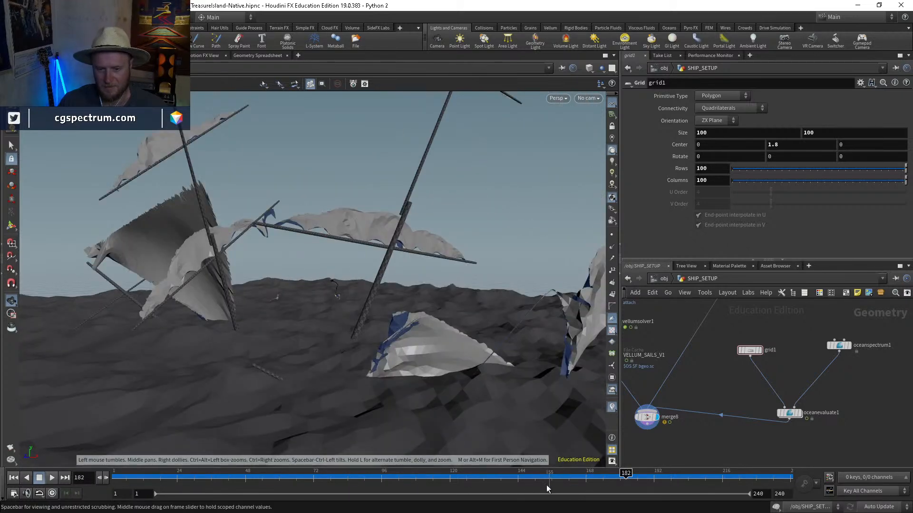
pyautogui.click(497, 485)
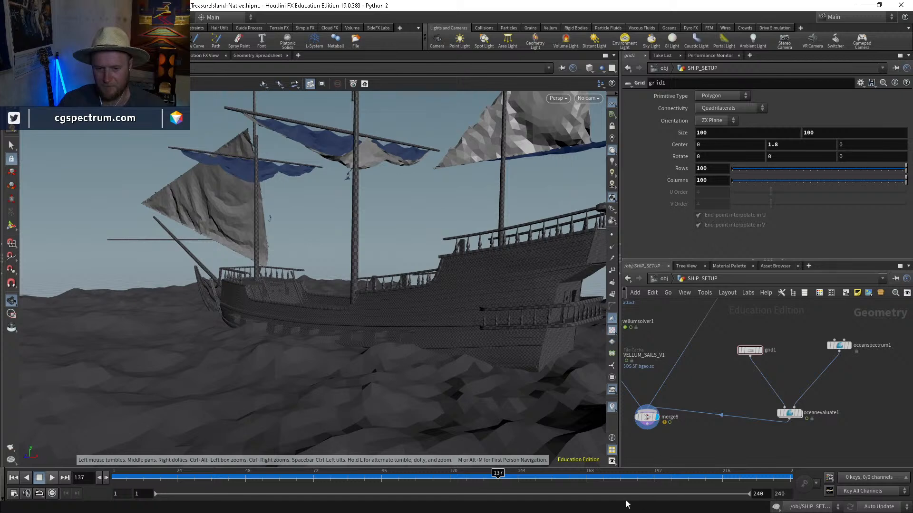
pyautogui.click(609, 480)
pyautogui.moveTo(423, 323); pyautogui.dragTo(470, 375)
pyautogui.click(674, 479)
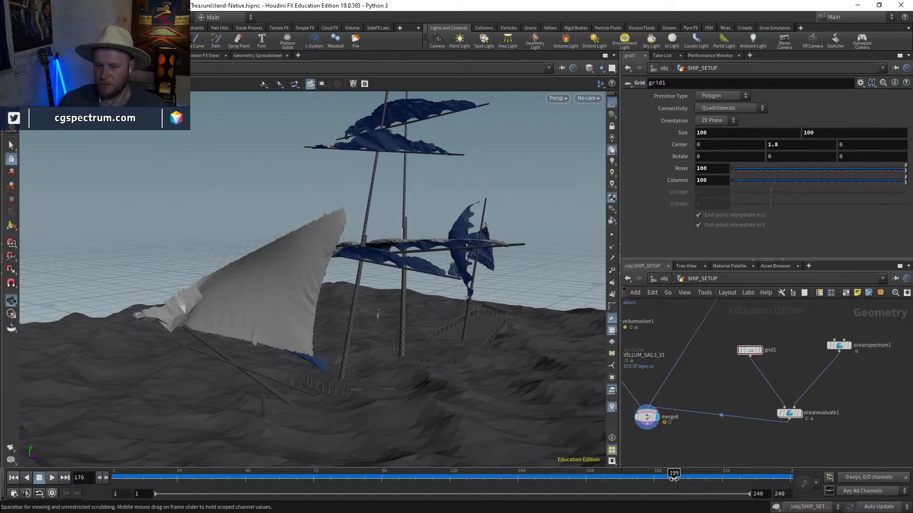
pyautogui.moveTo(673, 479); pyautogui.dragTo(434, 476)
pyautogui.moveTo(503, 480); pyautogui.dragTo(702, 471)
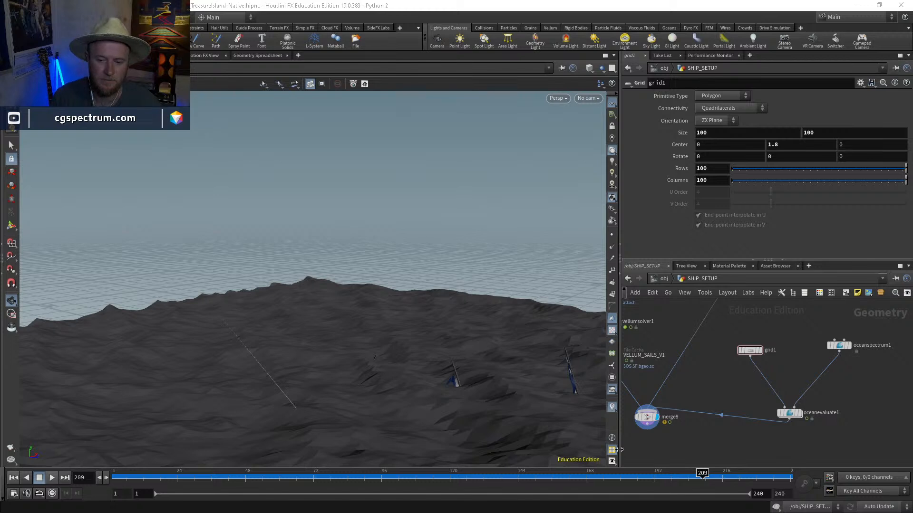
# Step: Scrub the break-up between about frames 146 and 194, ending at frame 173, to examine the ship against the ocean surface
pyautogui.click(577, 477)
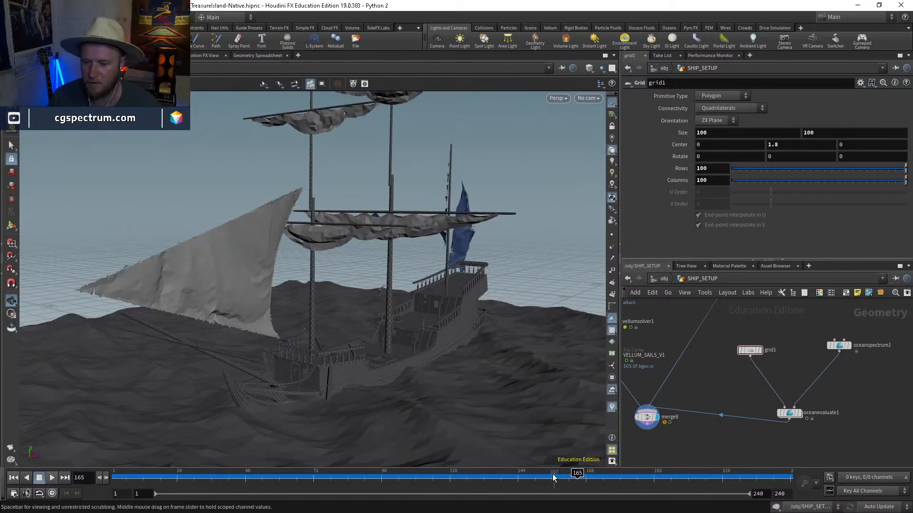
pyautogui.click(523, 476)
pyautogui.click(585, 476)
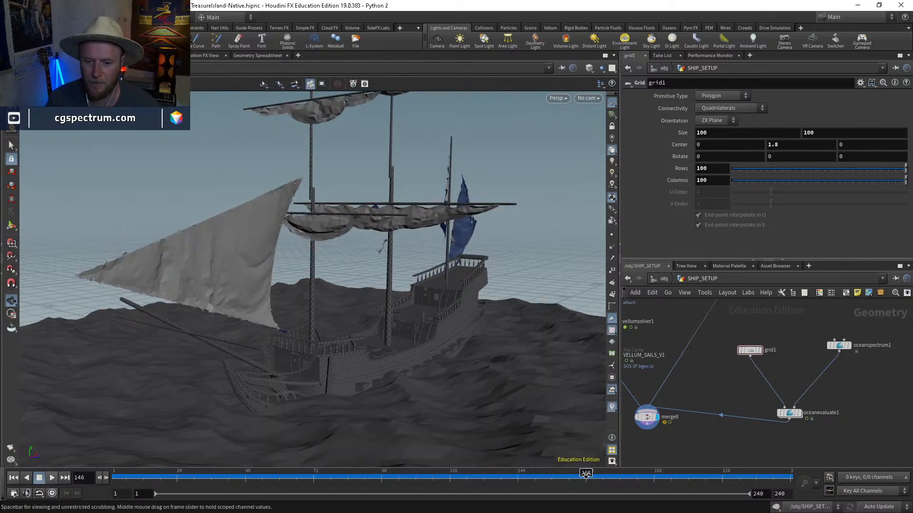
pyautogui.moveTo(585, 476); pyautogui.dragTo(661, 484)
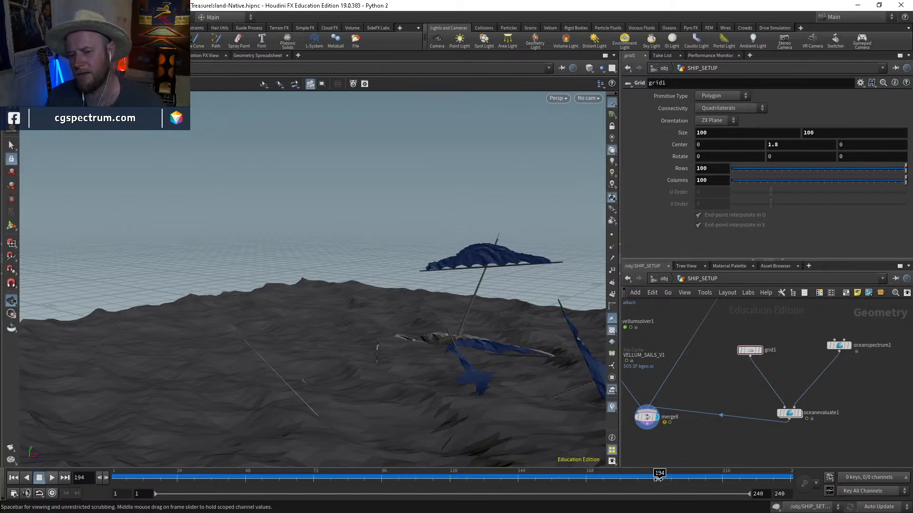
pyautogui.moveTo(658, 477)
pyautogui.mouseDown()
pyautogui.moveTo(676, 472)
pyautogui.moveTo(600, 474)
pyautogui.mouseUp()
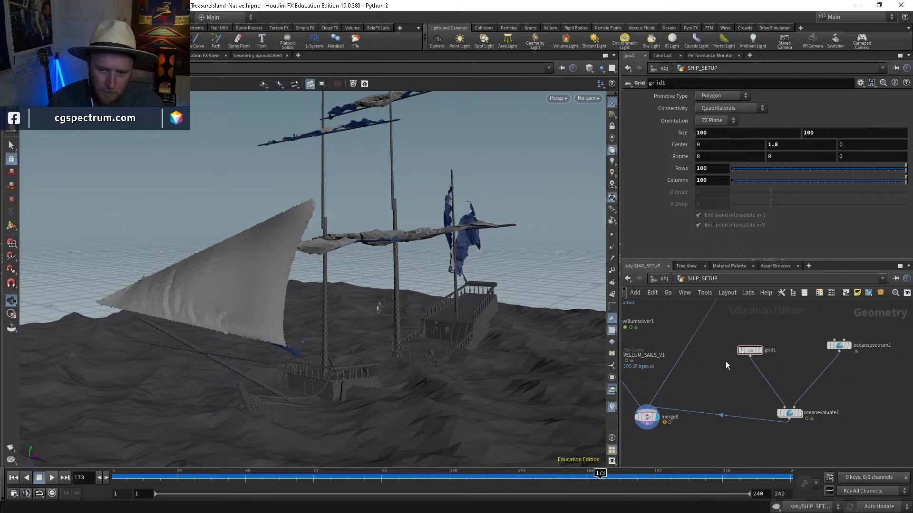
# Step: Tidy the network so merge8 sits lower beneath its inputs, and check the combined result at frames 186 and 132
pyautogui.moveTo(670, 404); pyautogui.dragTo(697, 403, button='middle')
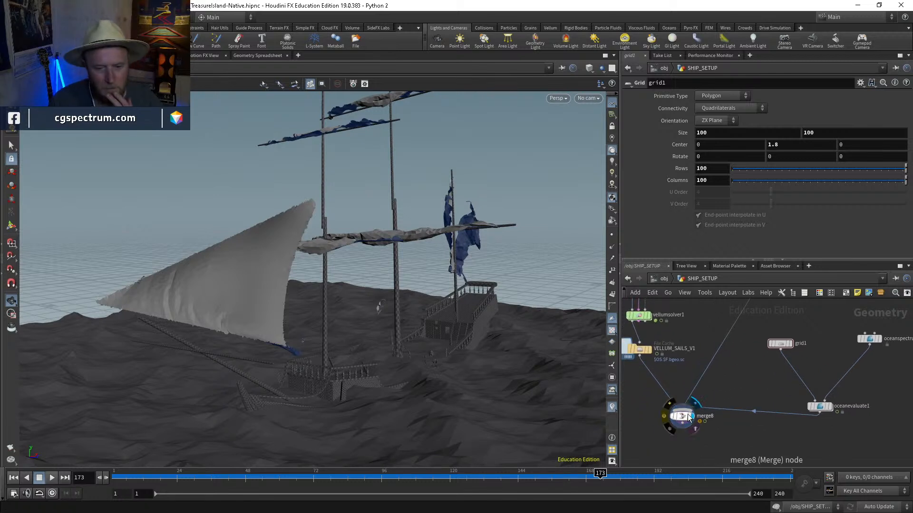
pyautogui.click(636, 475)
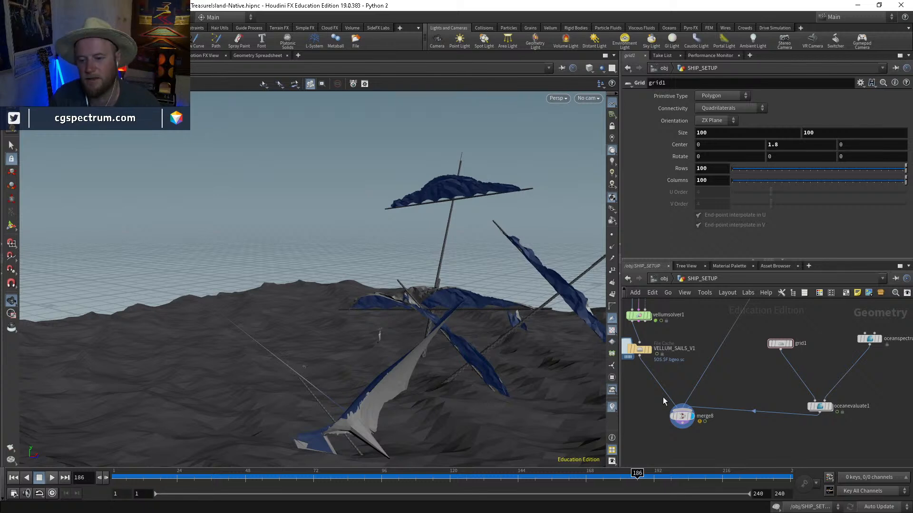
pyautogui.press('l')
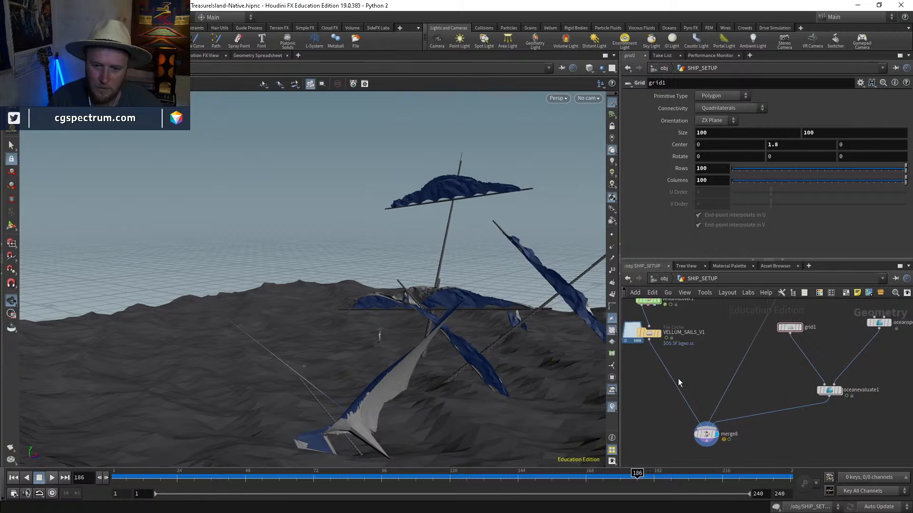
pyautogui.click(490, 478)
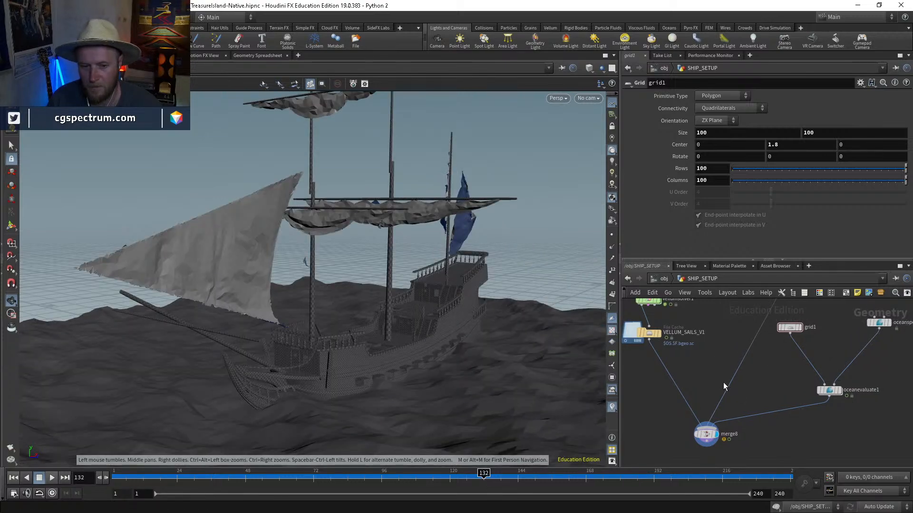
# Step: Scrub the animation between frames 126 and 200 to review the motion of the ship, sails and ocean, ending on frame 136
pyautogui.moveTo(476, 333)
pyautogui.mouseDown()
pyautogui.moveTo(397, 332)
pyautogui.moveTo(452, 328)
pyautogui.mouseUp()
pyautogui.press('w')
pyautogui.press('w')
pyautogui.click(523, 477)
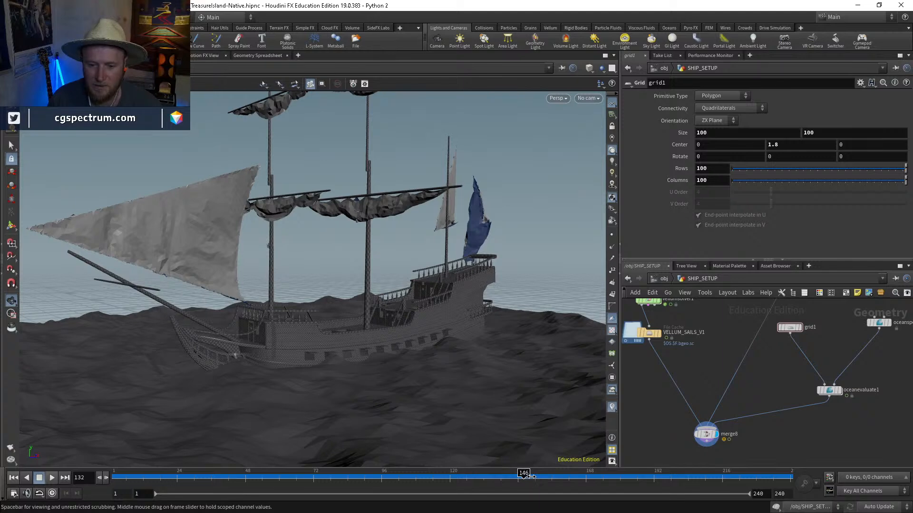
pyautogui.click(559, 483)
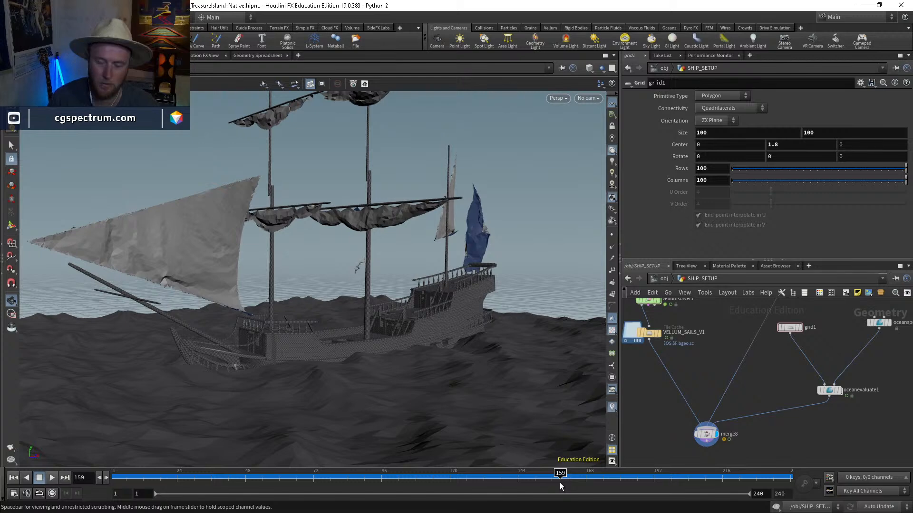
pyautogui.moveTo(561, 486); pyautogui.dragTo(678, 483)
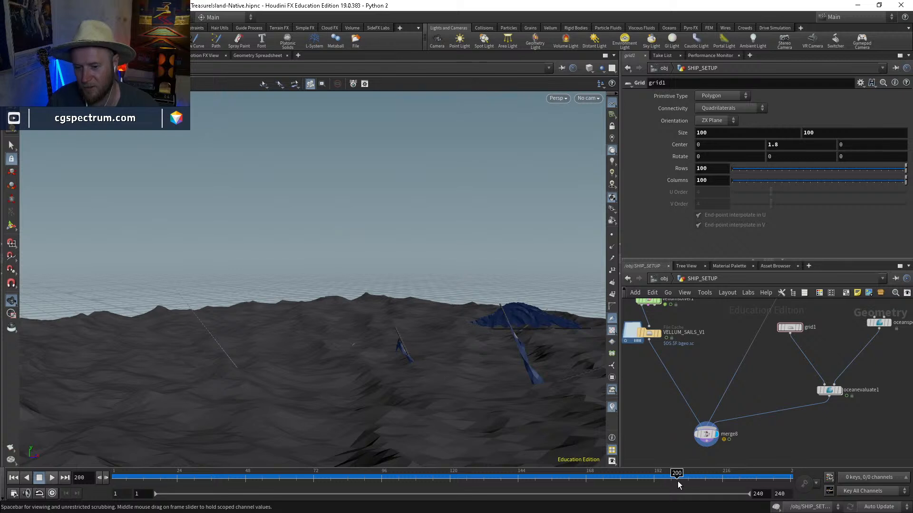
pyautogui.moveTo(677, 481); pyautogui.dragTo(526, 479)
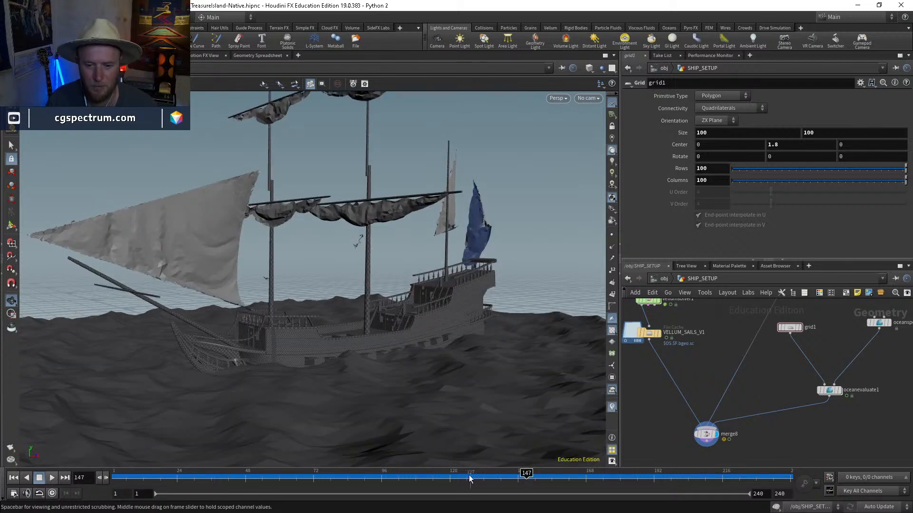
pyautogui.click(470, 479)
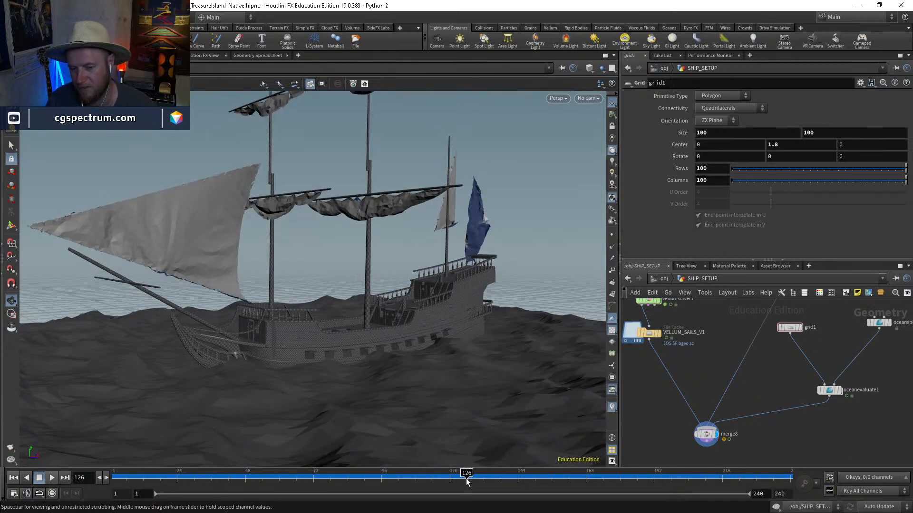
pyautogui.click(497, 484)
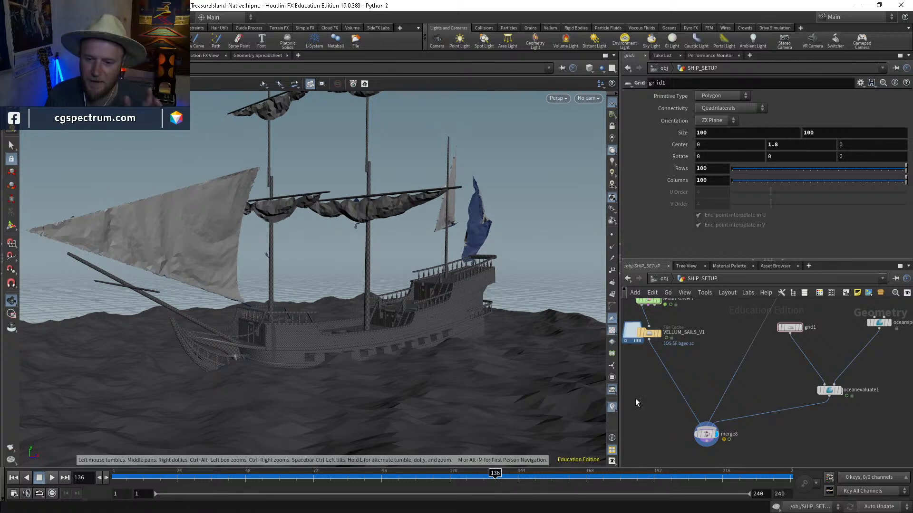
# Step: View the VELLUM_SAILS_V1 cache on its own and restore the display to the merge8 node
pyautogui.scroll(3, 675, 356)
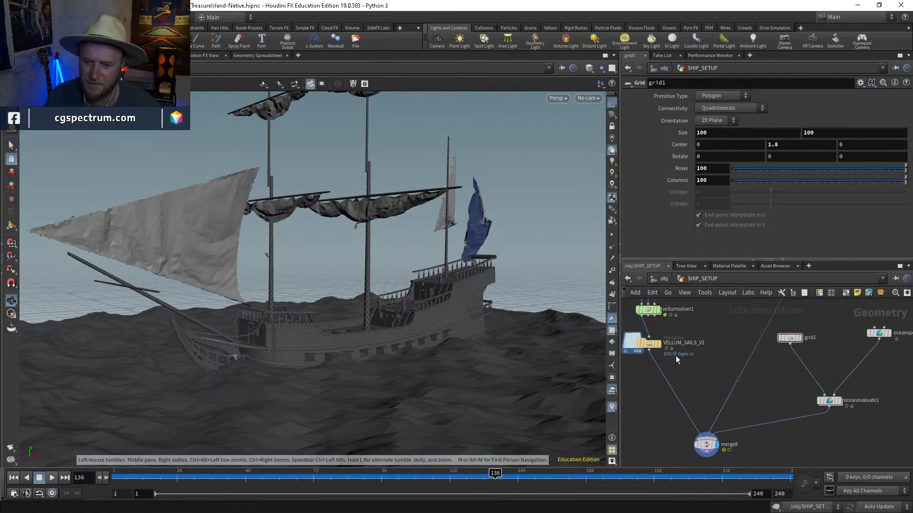
pyautogui.click(654, 341)
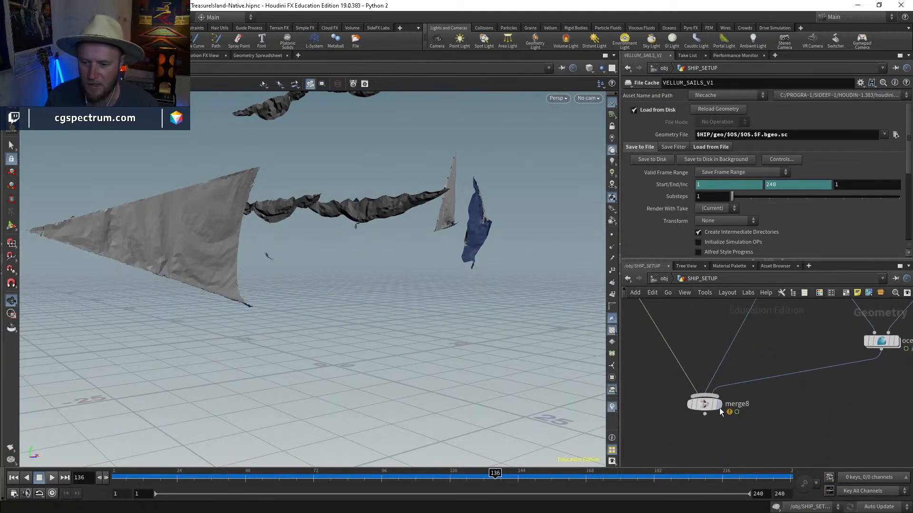
pyautogui.click(719, 405)
pyautogui.click(704, 404)
pyautogui.scroll(-3, 736, 358)
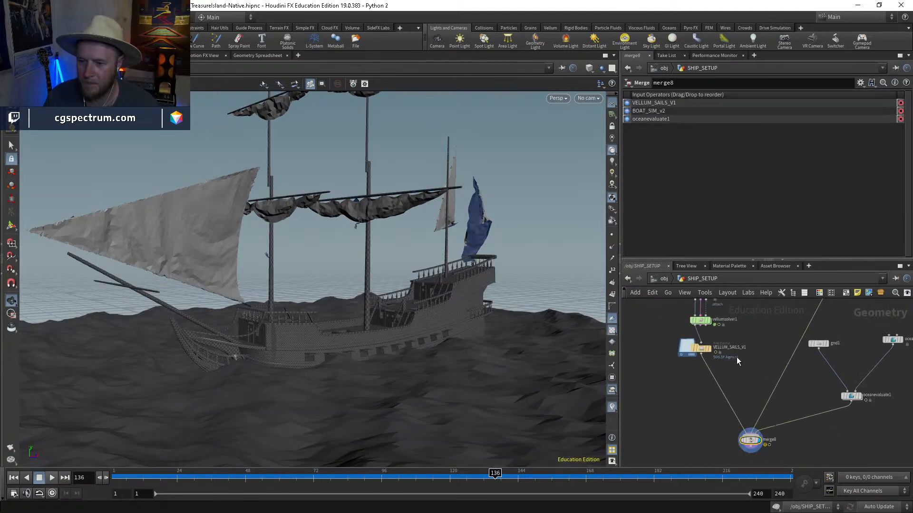
# Step: Examine the ship against the ocean surface and show the parameters of the oceanspectrum1 node
pyautogui.scroll(-3, 749, 358)
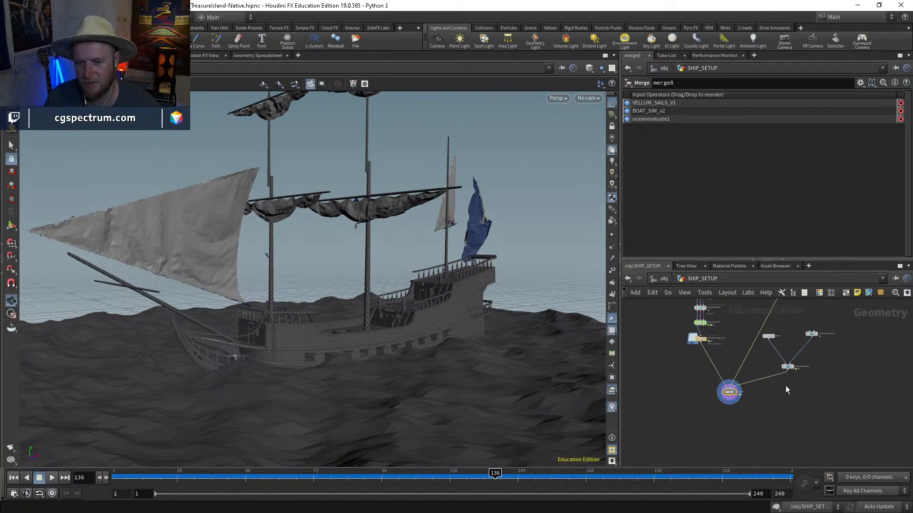
pyautogui.moveTo(360, 357); pyautogui.dragTo(423, 310)
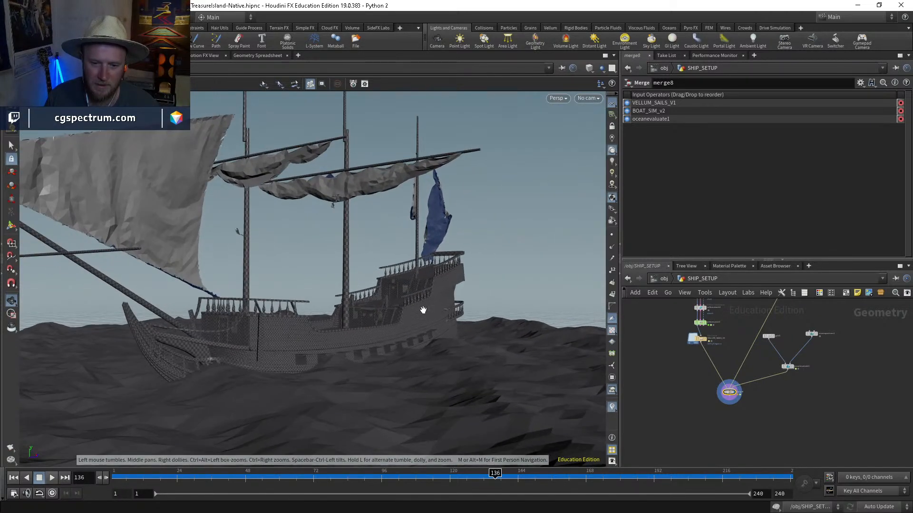
pyautogui.moveTo(432, 387); pyautogui.dragTo(448, 393)
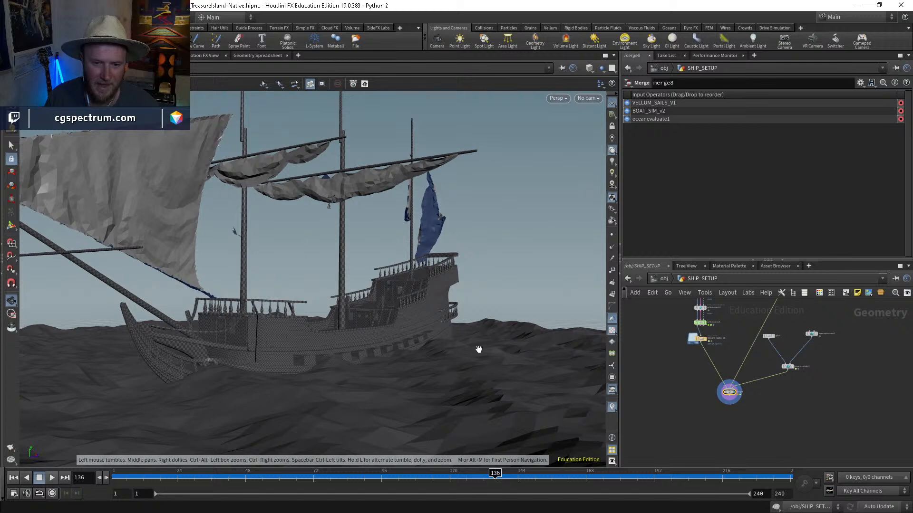
pyautogui.moveTo(552, 356); pyautogui.dragTo(554, 394)
pyautogui.scroll(-3, 899, 419)
pyautogui.moveTo(897, 416); pyautogui.dragTo(831, 442, button='middle')
pyautogui.moveTo(830, 441); pyautogui.dragTo(796, 402)
pyautogui.moveTo(781, 410); pyautogui.dragTo(871, 407, button='middle')
pyautogui.click(710, 406)
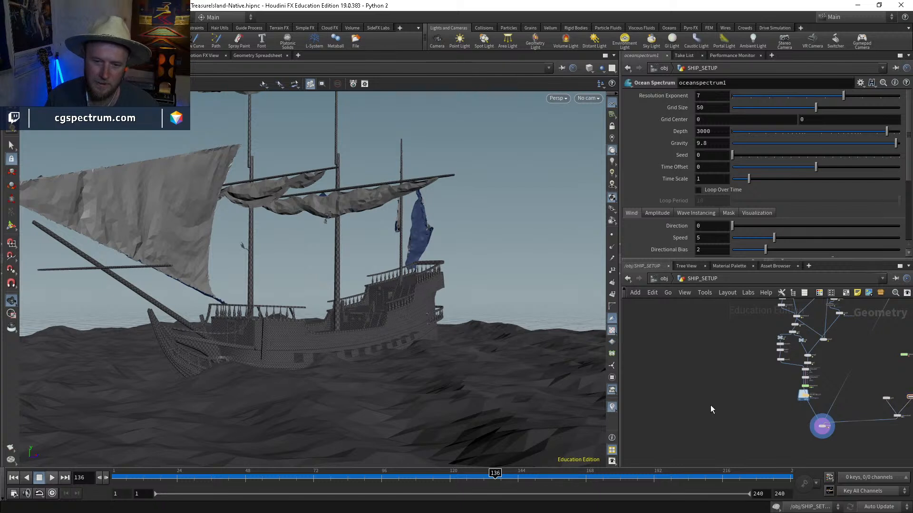
# Step: Return the animation to frame 1 and display the VELLUM_SAILS_V1 file cache on its own
pyautogui.moveTo(733, 350); pyautogui.dragTo(678, 339, button='middle')
pyautogui.scroll(1, 717, 354)
pyautogui.scroll(4, 766, 395)
pyautogui.moveTo(759, 361); pyautogui.dragTo(749, 377, button='middle')
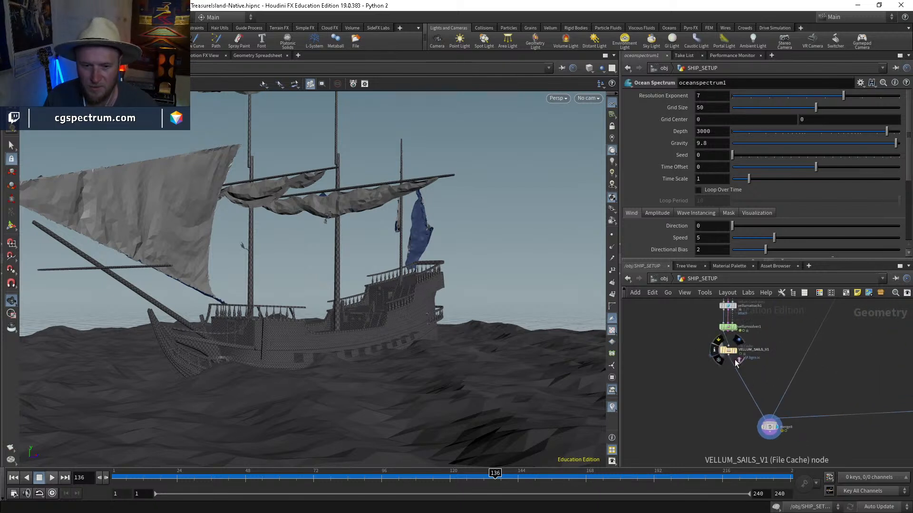
pyautogui.scroll(2, 728, 350)
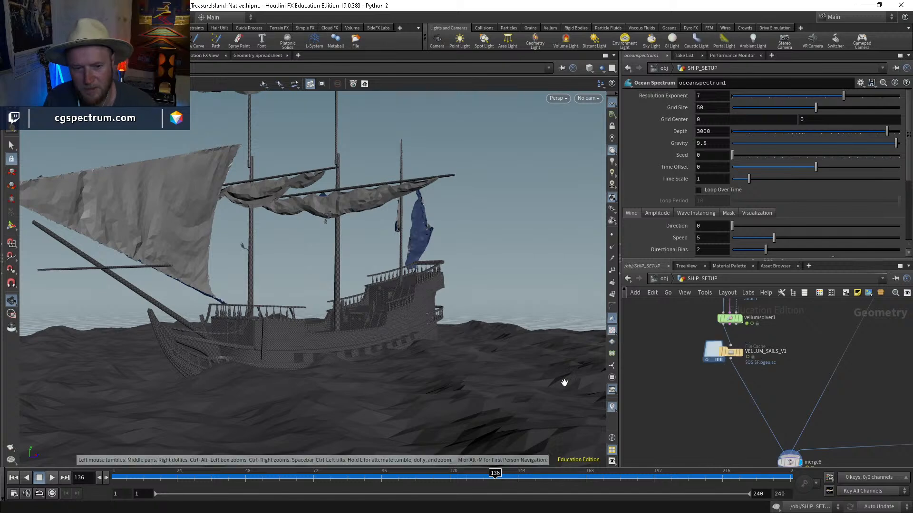
pyautogui.click(13, 477)
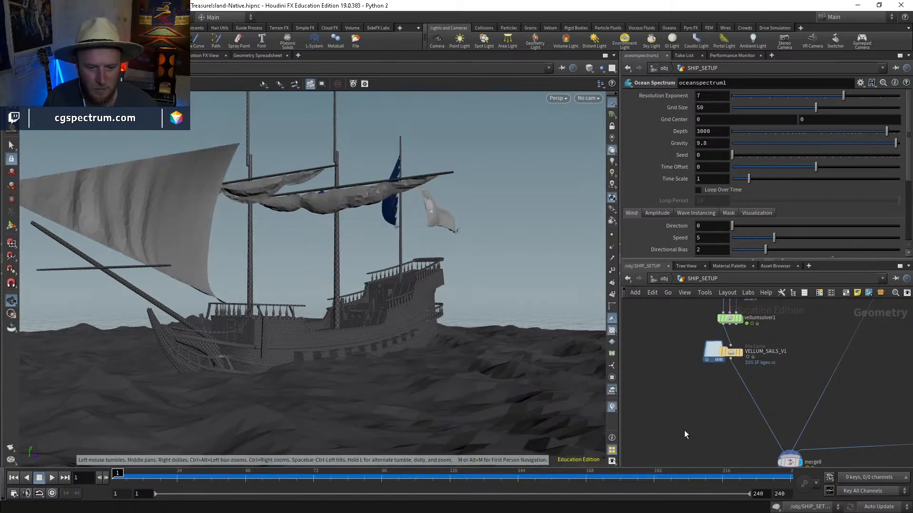
pyautogui.moveTo(764, 375); pyautogui.dragTo(750, 396, button='middle')
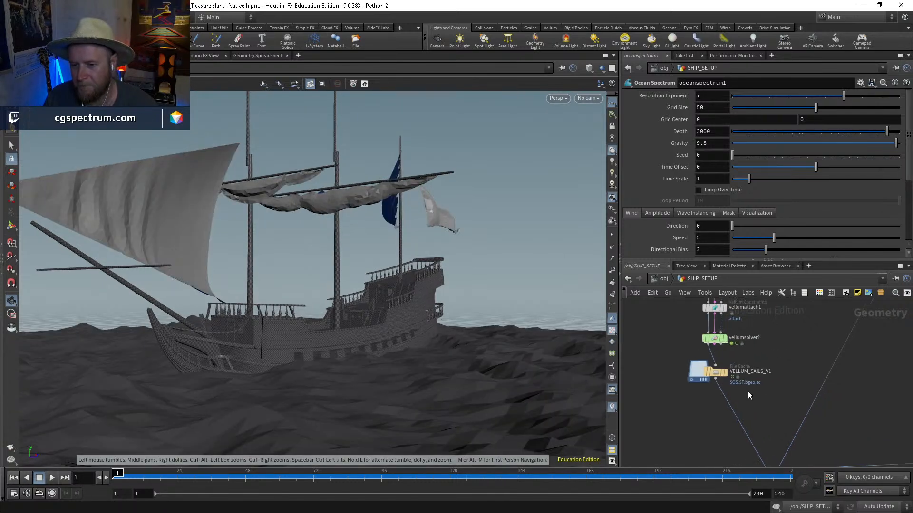
pyautogui.click(723, 371)
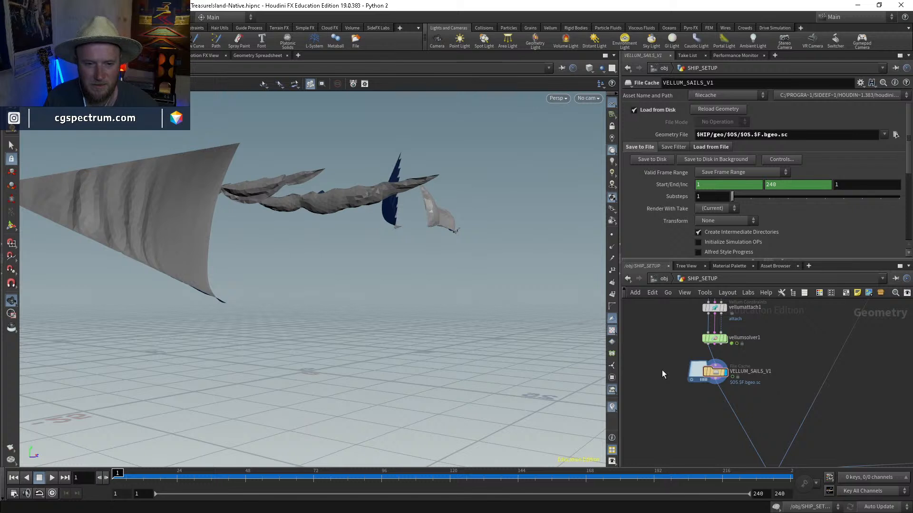
# Step: Leave the SHIP_SETUP network for the object level, making room for new nodes below SHIP_SETUP
pyautogui.scroll(-3, 662, 370)
pyautogui.moveTo(774, 373); pyautogui.dragTo(761, 387, button='middle')
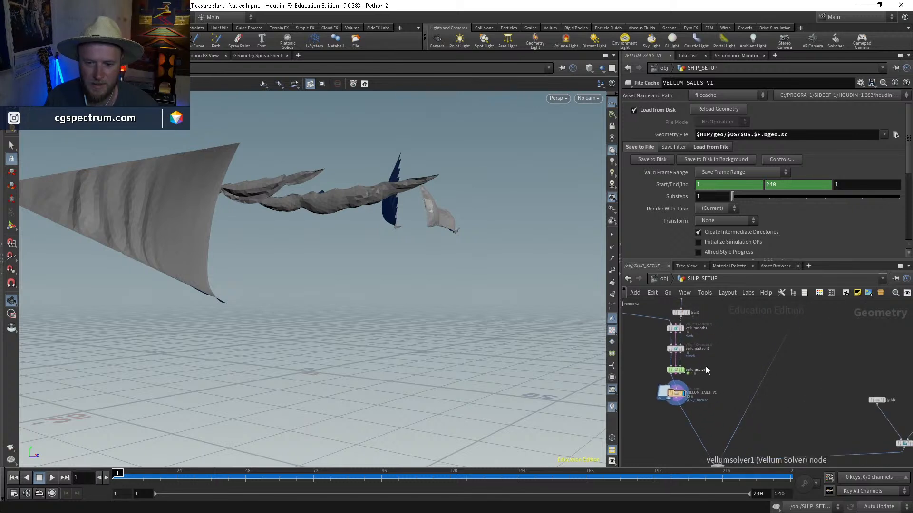
pyautogui.click(664, 280)
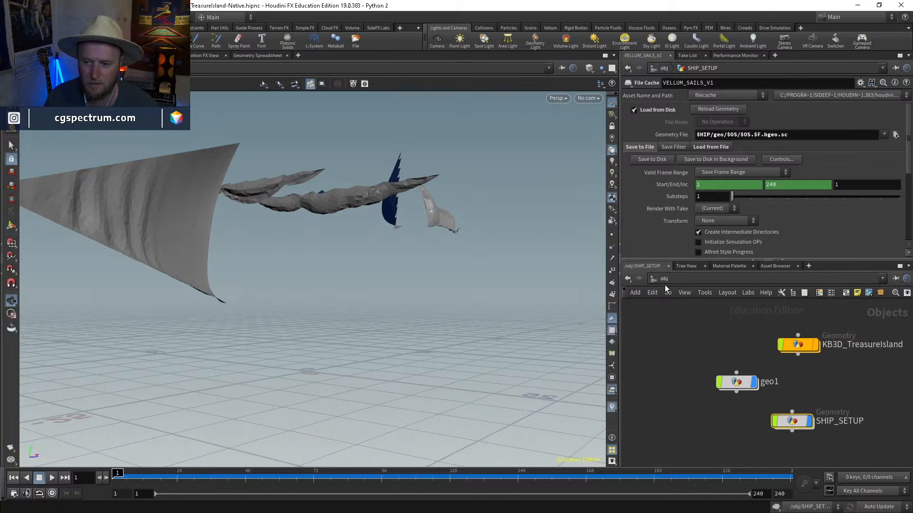
pyautogui.moveTo(758, 449); pyautogui.dragTo(723, 372, button='middle')
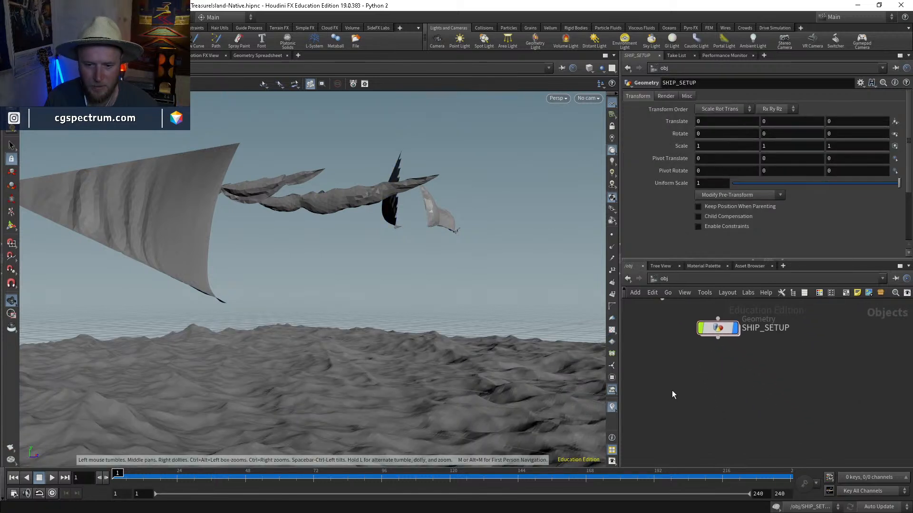
pyautogui.moveTo(672, 390); pyautogui.dragTo(699, 377, button='middle')
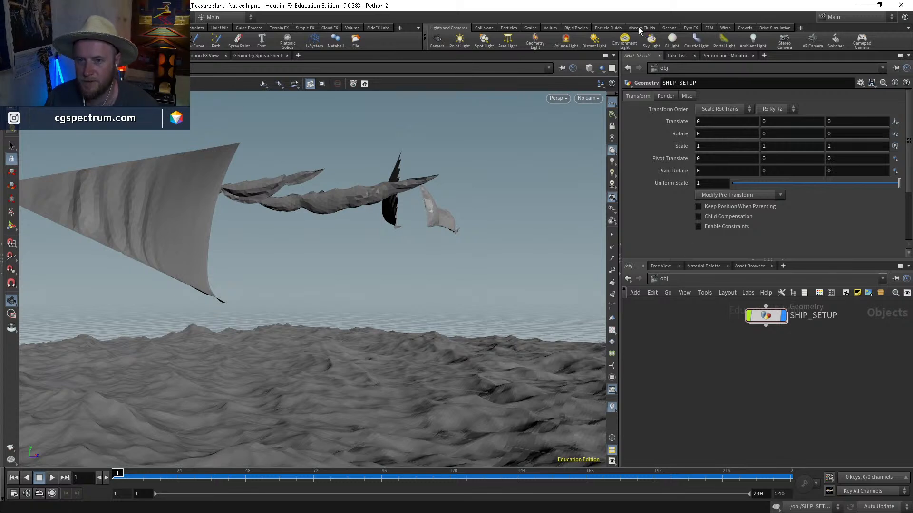
# Step: Look through the Particle Fluids and Viscous Fluids tools and bring up the Oceans tools, including Wave Tank
pyautogui.click(669, 29)
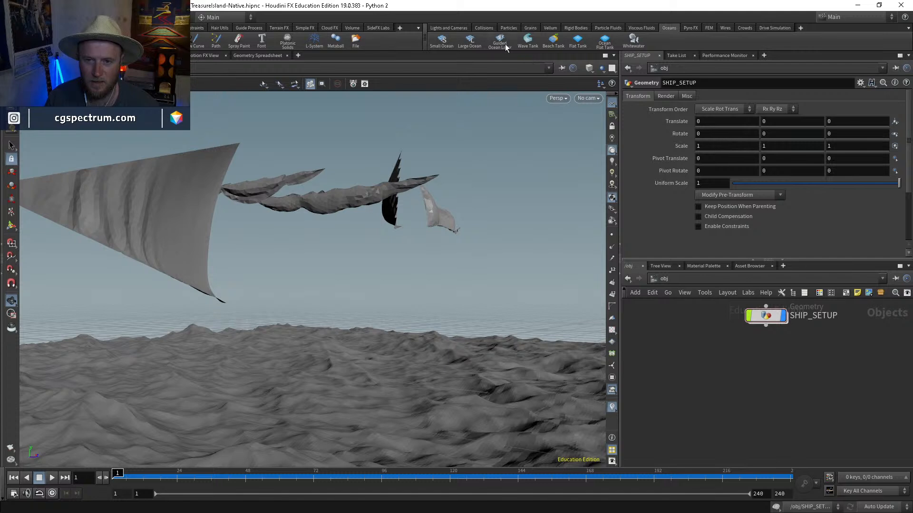
pyautogui.click(604, 28)
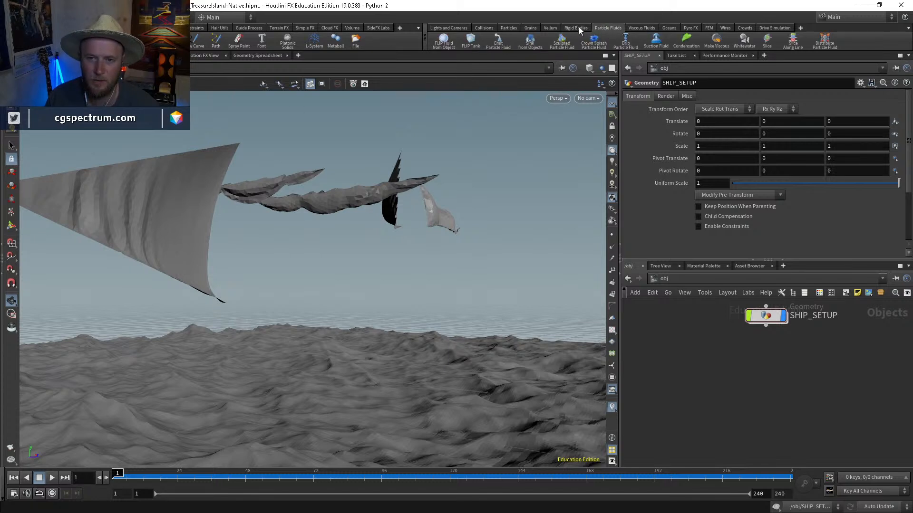
pyautogui.click(638, 29)
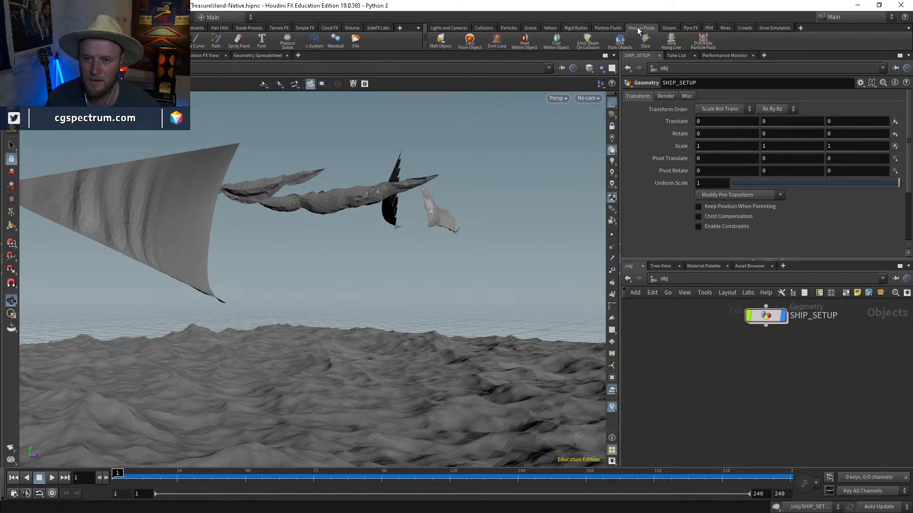
pyautogui.click(668, 28)
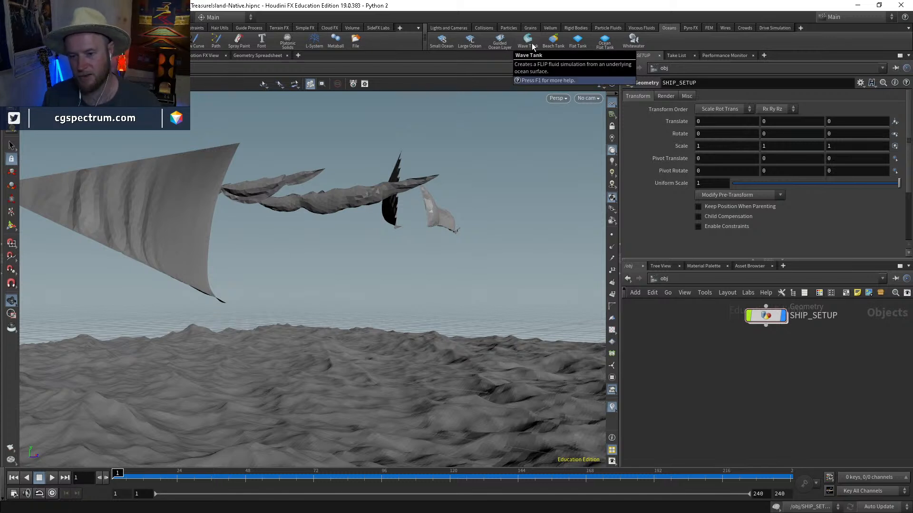
# Step: Bring all object nodes into view and save the scene file
pyautogui.press('h')
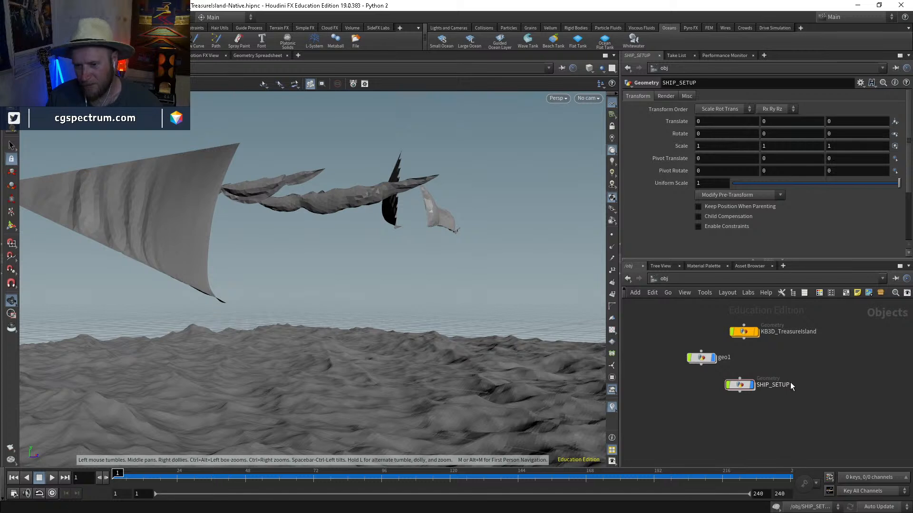
pyautogui.hotkey('ctrl', 's')
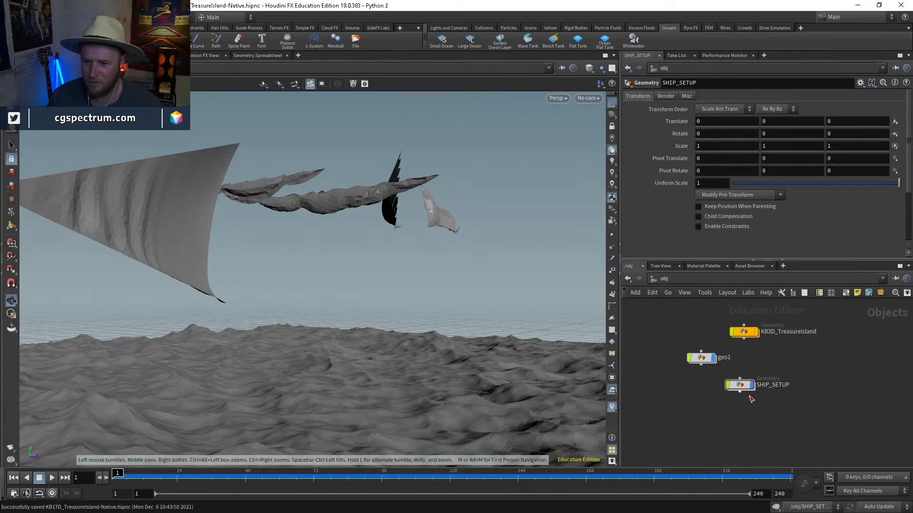
# Step: Examine the SHIP_SETUP network around the simulation nodes such as dopnet1 and return to the object level
pyautogui.doubleClick(738, 384)
pyautogui.scroll(3, 740, 409)
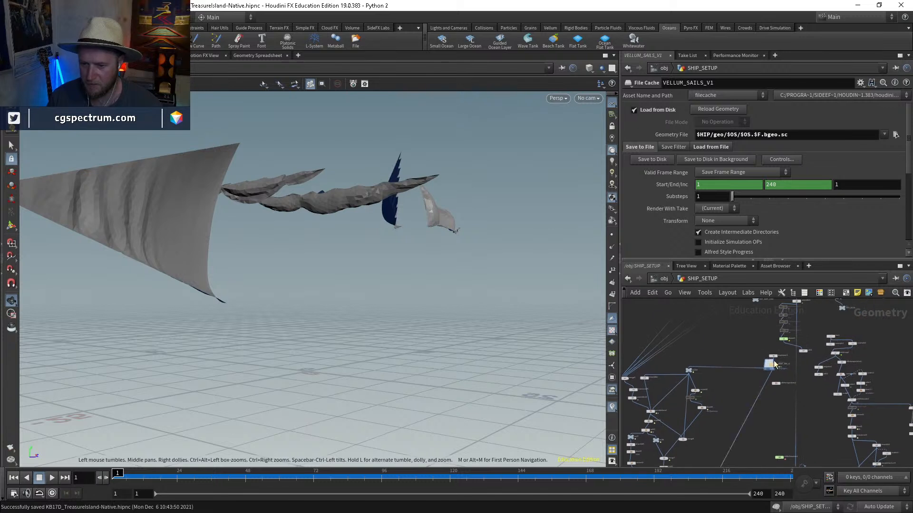
pyautogui.scroll(5, 774, 364)
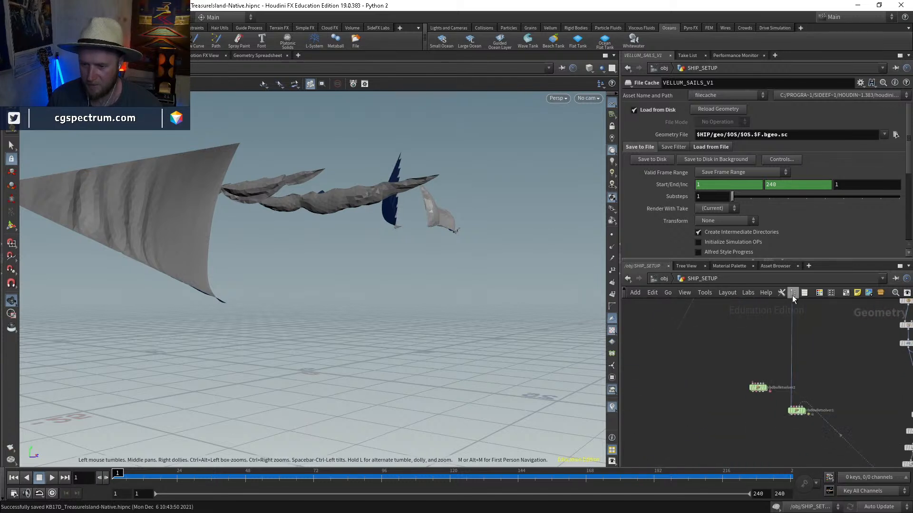
pyautogui.press('f')
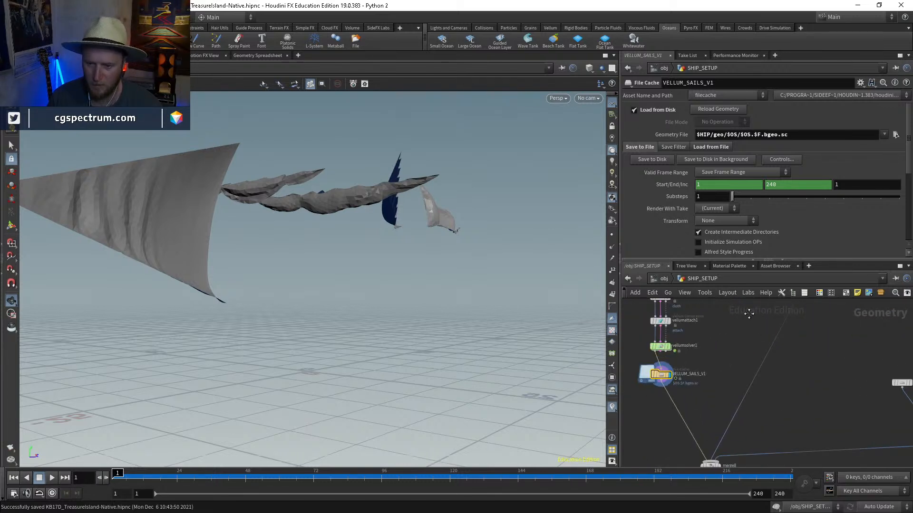
pyautogui.scroll(-6, 746, 362)
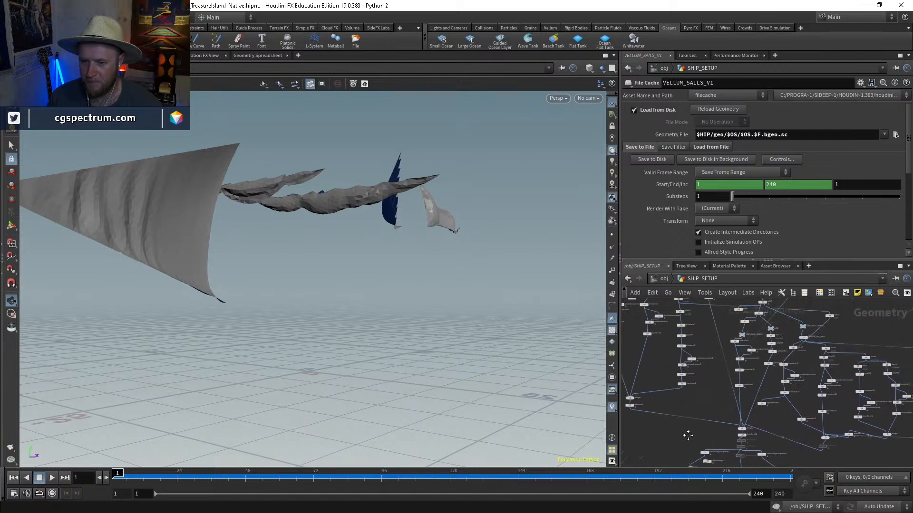
pyautogui.scroll(4, 698, 418)
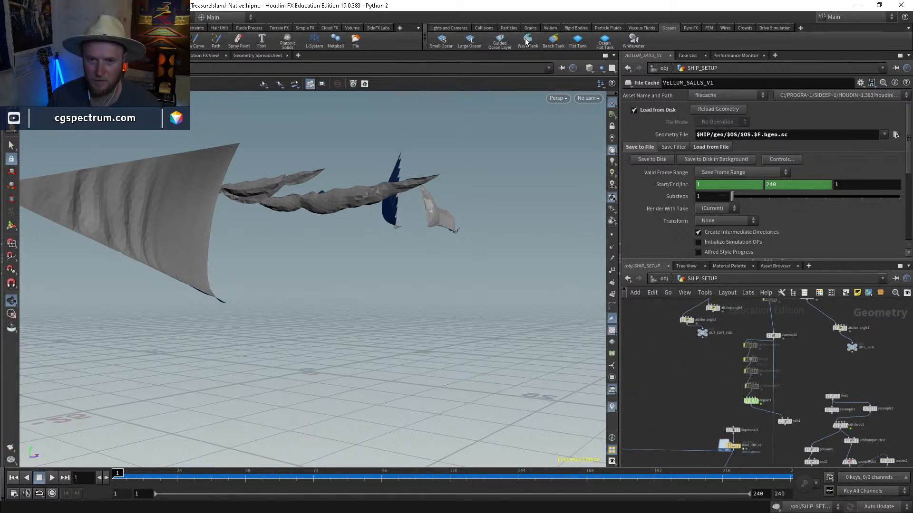
pyautogui.scroll(3, 742, 364)
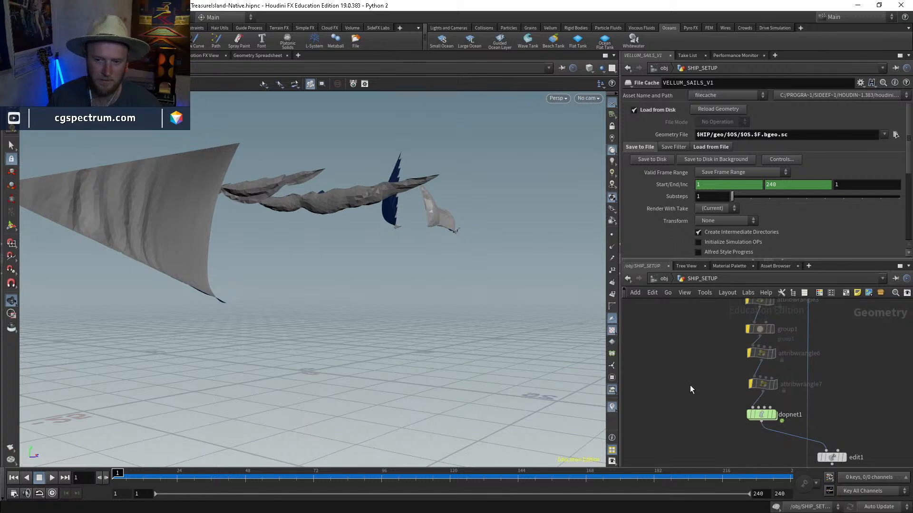
pyautogui.click(664, 278)
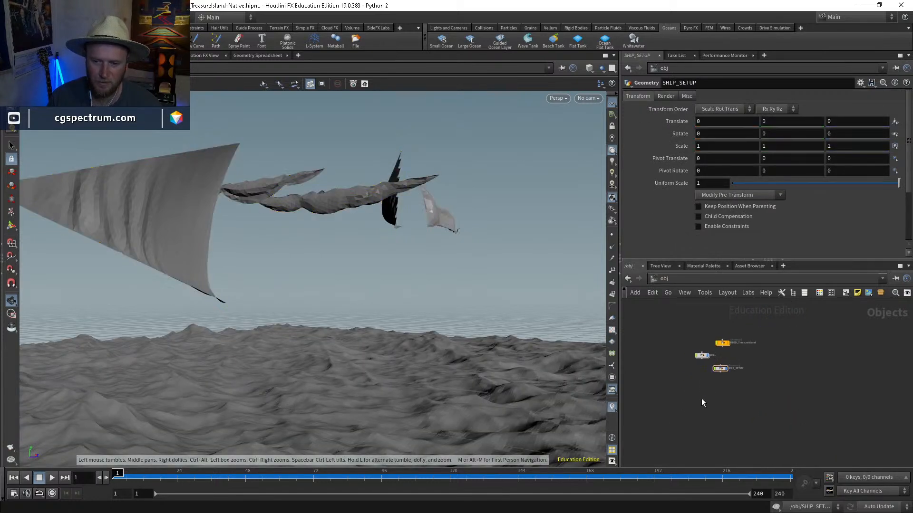
# Step: Save the ship scene and close the separate spaceship scene, switching to an empty Houdini scene
pyautogui.scroll(3, 701, 398)
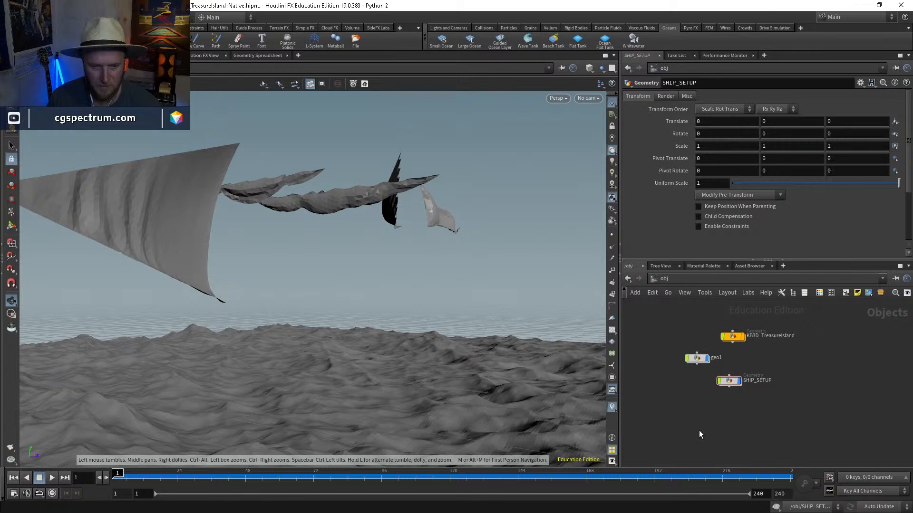
pyautogui.hotkey('ctrl', 's')
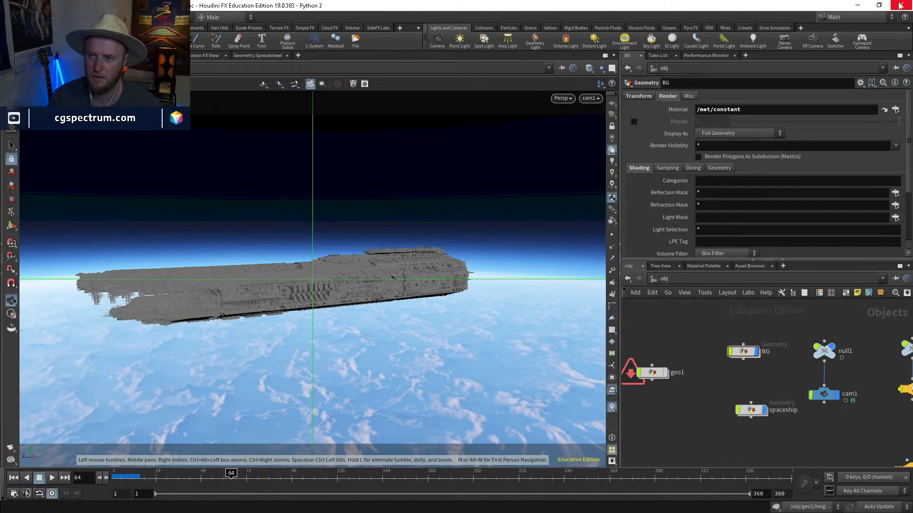
pyautogui.click(900, 5)
pyautogui.click(841, 63)
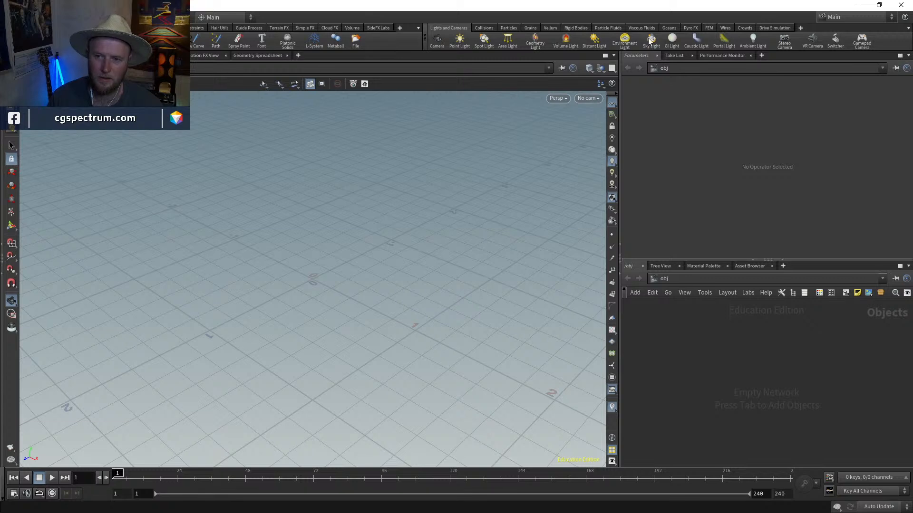
# Step: Create a static Wave Tank with no object to follow and return to the object level
pyautogui.click(641, 28)
pyautogui.click(669, 28)
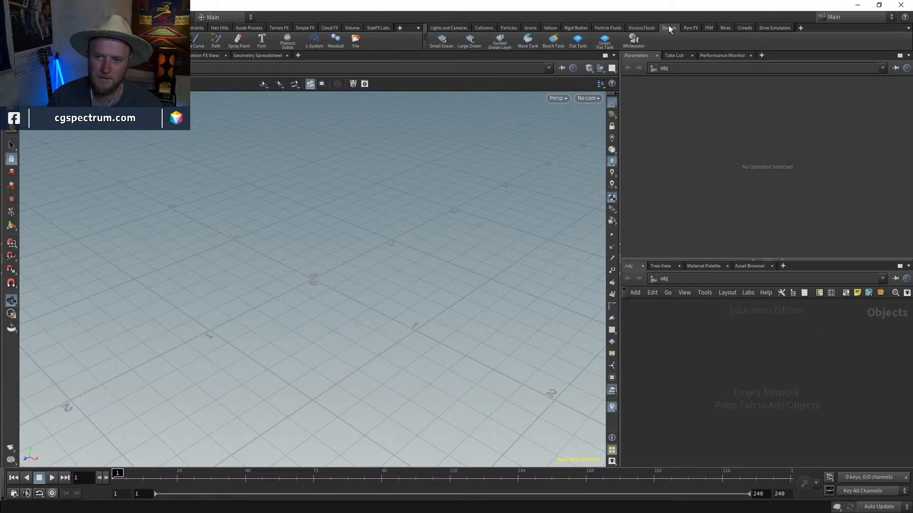
pyautogui.click(527, 42)
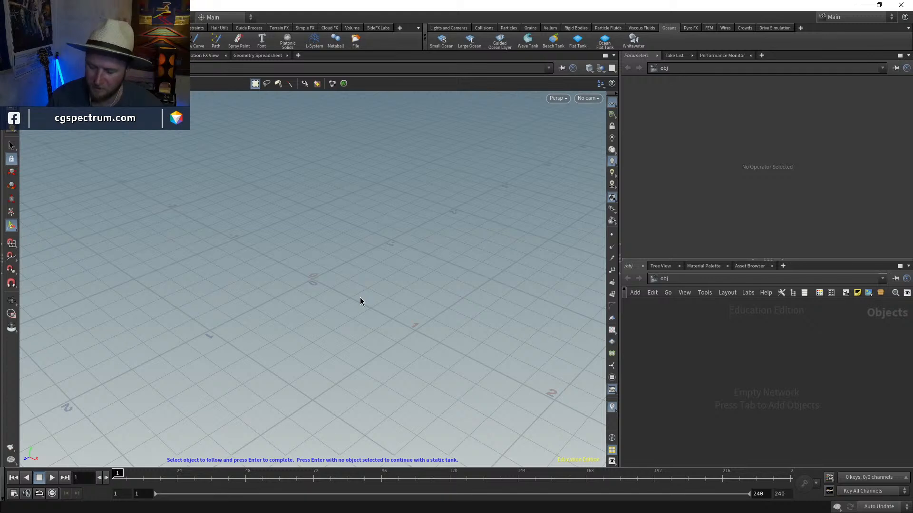
pyautogui.press('Return')
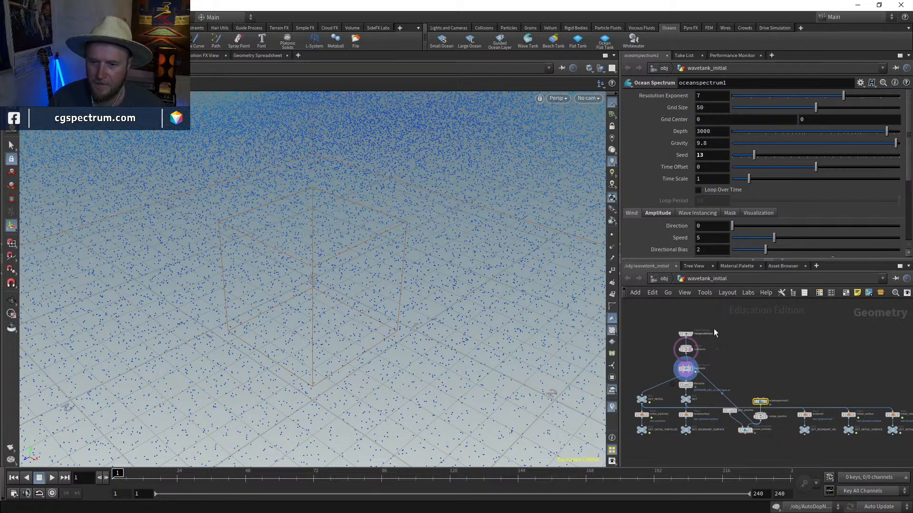
pyautogui.click(663, 280)
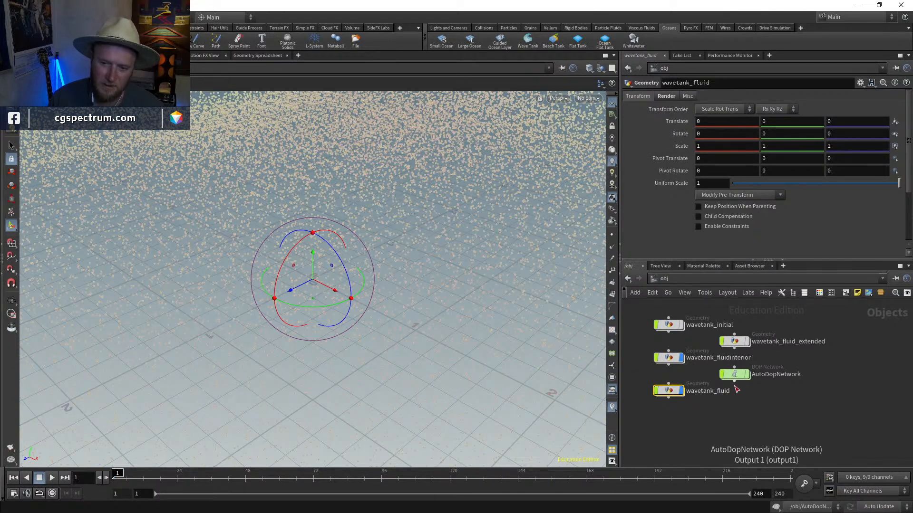
# Step: Line up AutoDopNetwork directly beneath wavetank_fluid and frame the wave tank particles in the viewport
pyautogui.moveTo(739, 381); pyautogui.dragTo(739, 423)
pyautogui.press('Escape')
pyautogui.moveTo(442, 218); pyautogui.dragTo(433, 260)
pyautogui.press('r')
pyautogui.moveTo(804, 433); pyautogui.dragTo(846, 419, button='middle')
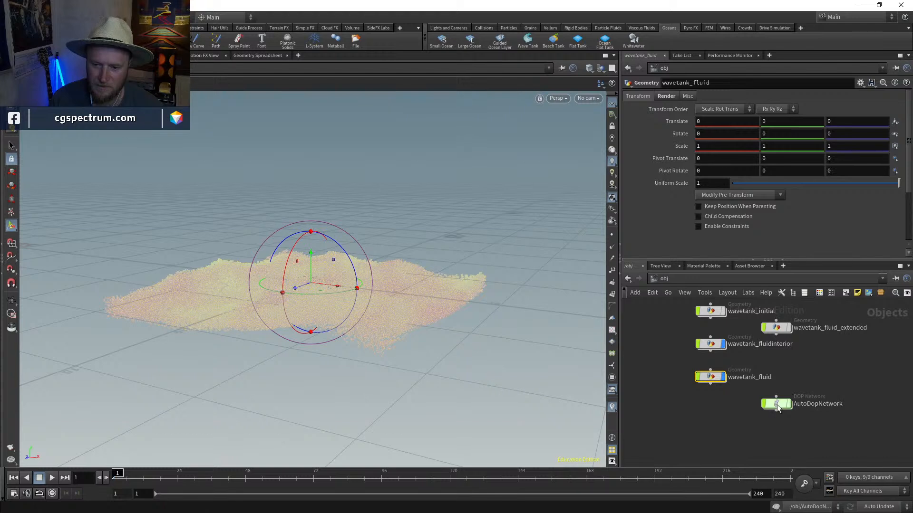
pyautogui.moveTo(777, 409); pyautogui.dragTo(717, 409)
pyautogui.scroll(3, 750, 418)
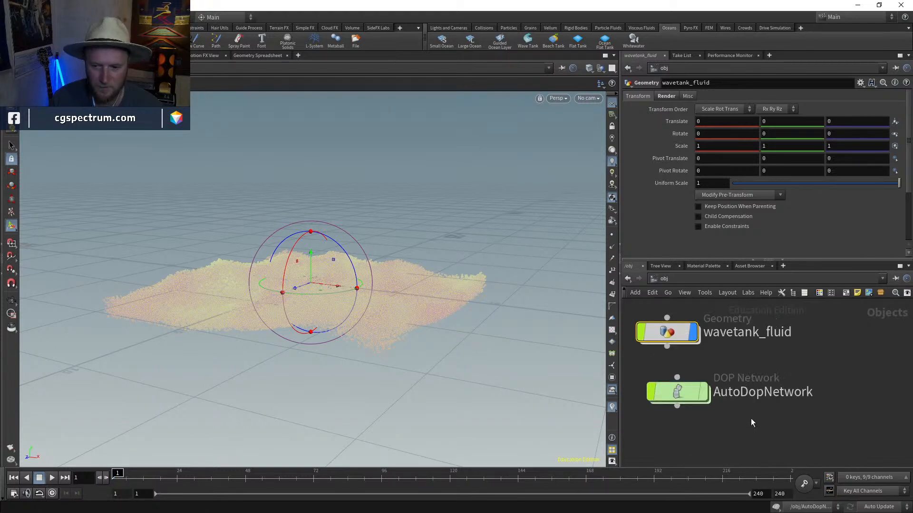
pyautogui.click(676, 393)
pyautogui.moveTo(675, 393); pyautogui.dragTo(736, 419, button='middle')
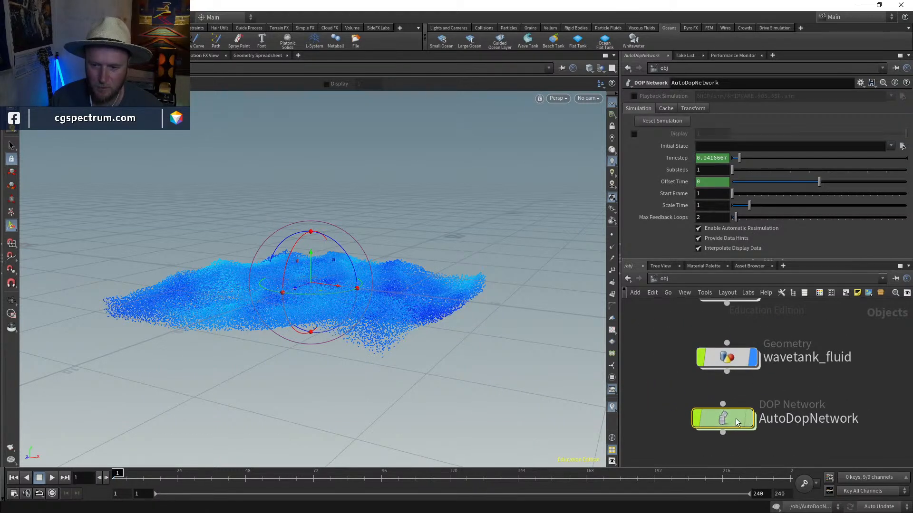
pyautogui.scroll(-3, 827, 423)
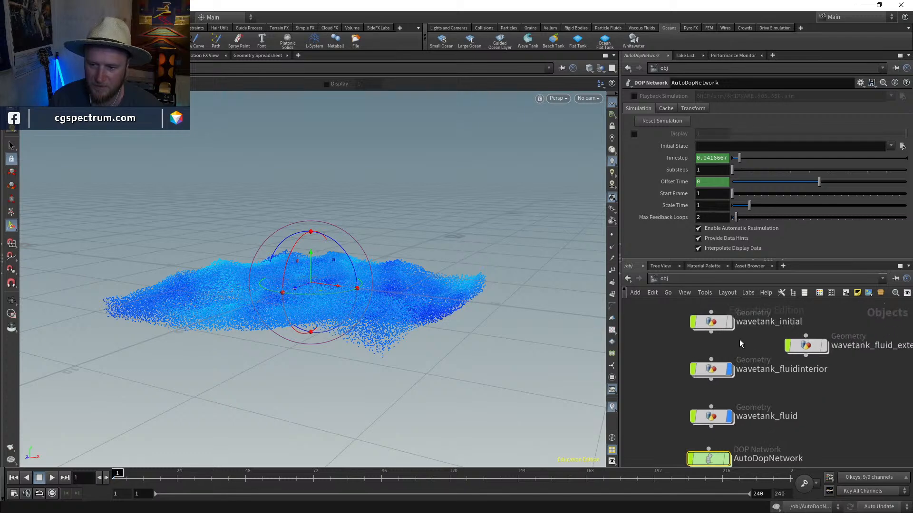
pyautogui.moveTo(723, 367); pyautogui.dragTo(724, 308, button='middle')
pyautogui.scroll(-3, 723, 401)
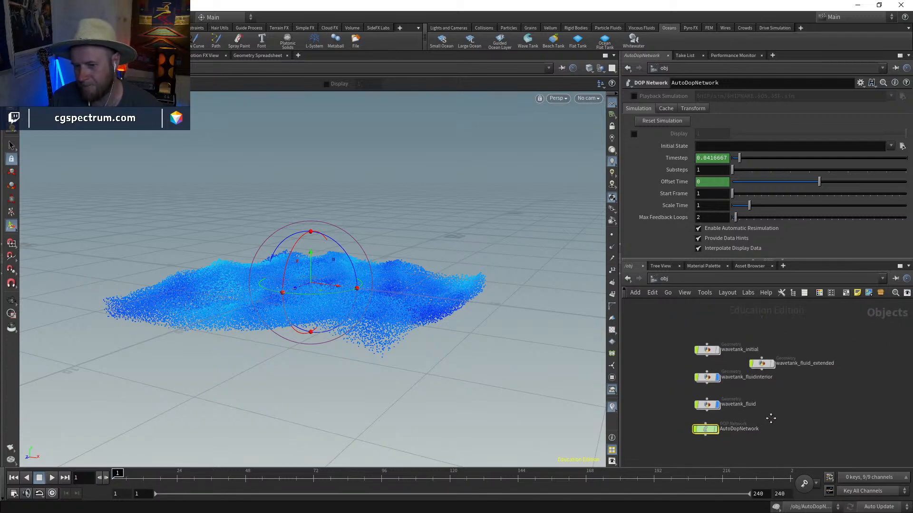
# Step: Collapse all five wave tank nodes, including AutoDopNetwork, into a subnetwork and check its contents
pyautogui.moveTo(665, 320); pyautogui.dragTo(834, 464)
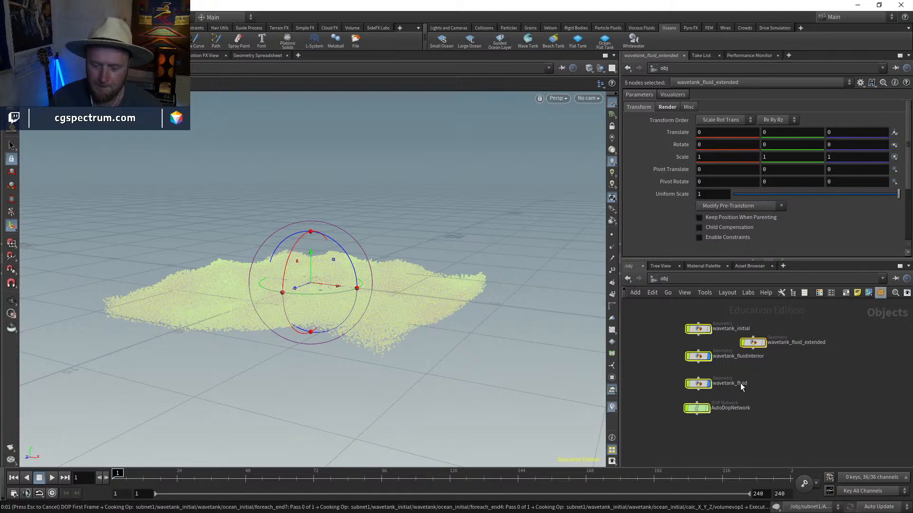
pyautogui.hotkey('shift', 'c')
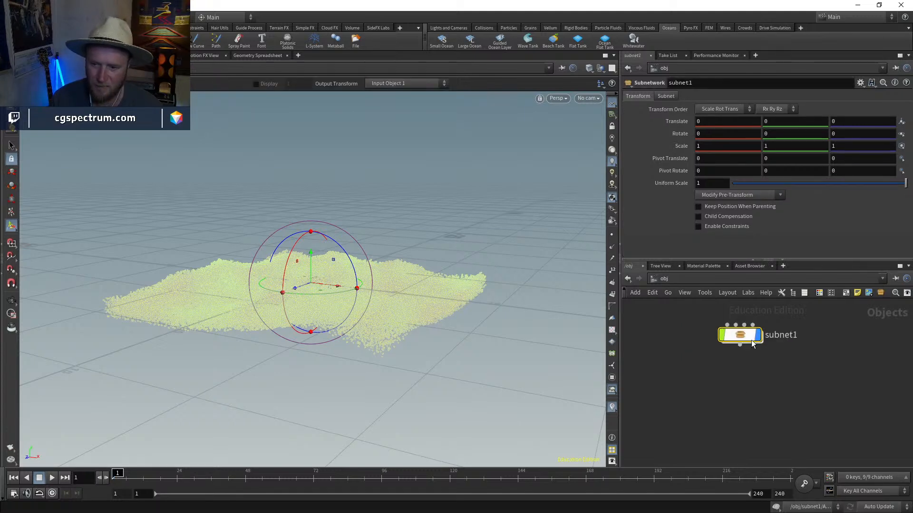
pyautogui.doubleClick(752, 343)
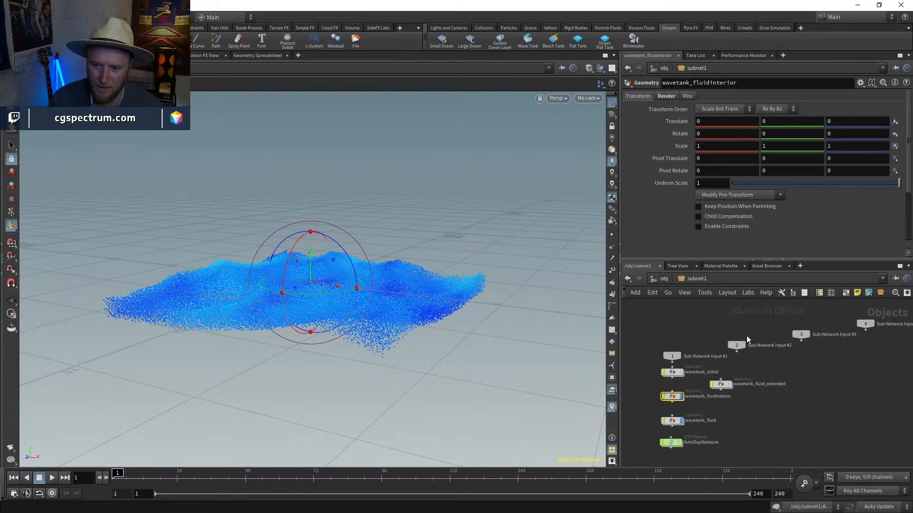
pyautogui.click(663, 279)
# Step: Rename the wave tank subnetwork as OCEAN_SETUP
pyautogui.doubleClick(774, 335)
pyautogui.write('OCEA')
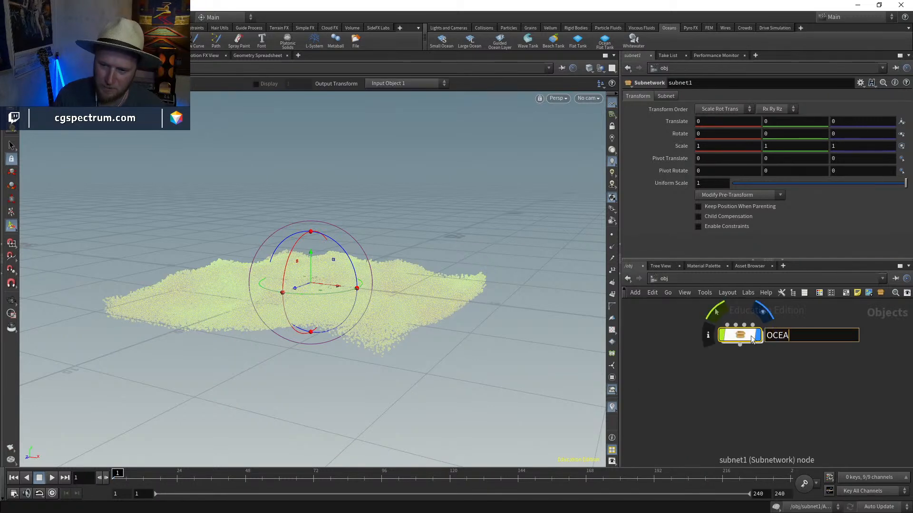
pyautogui.write('N_SETUP')
pyautogui.press('Return')
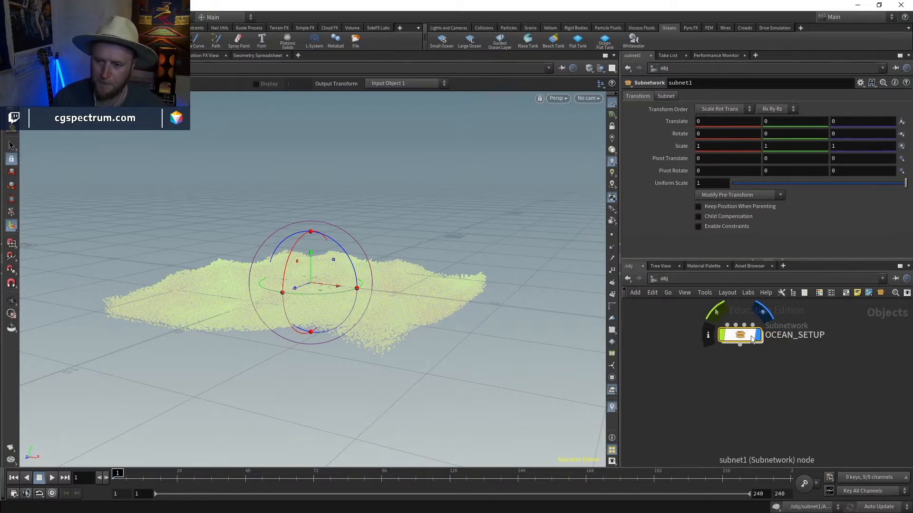
# Step: Cut OCEAN_SETUP from the temporary scene and paste it into the TreasureIsland ship scene below SHIP_SETUP
pyautogui.moveTo(815, 377); pyautogui.dragTo(695, 328)
pyautogui.hotkey('ctrl', 'c')
pyautogui.hotkey('ctrl', 'x')
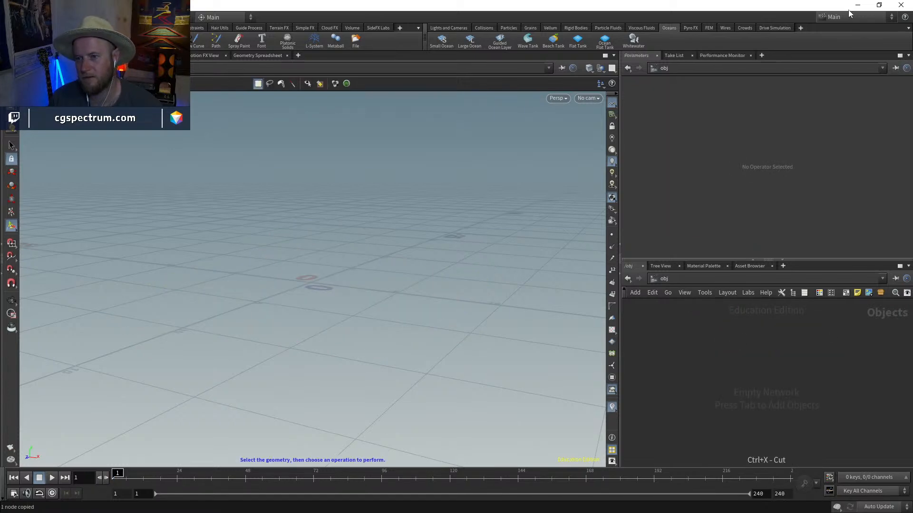
pyautogui.click(857, 4)
pyautogui.scroll(2, 761, 385)
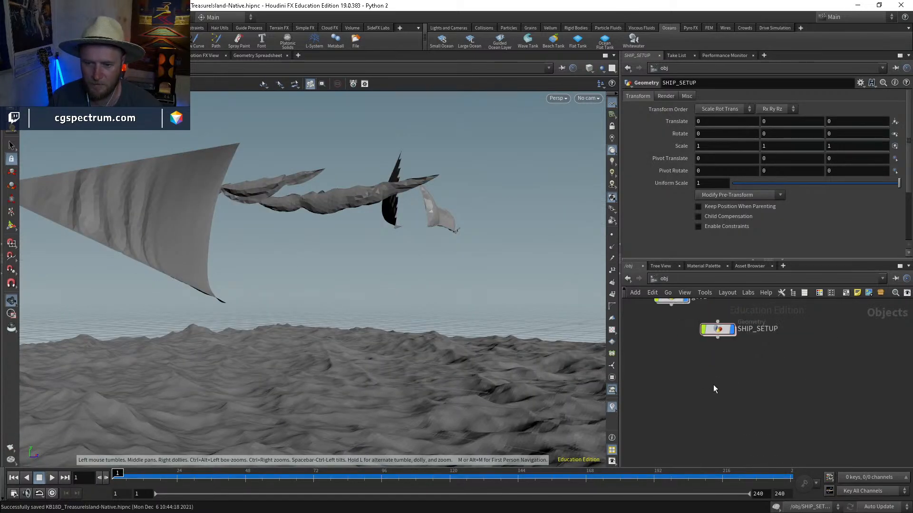
pyautogui.hotkey('ctrl', 'v')
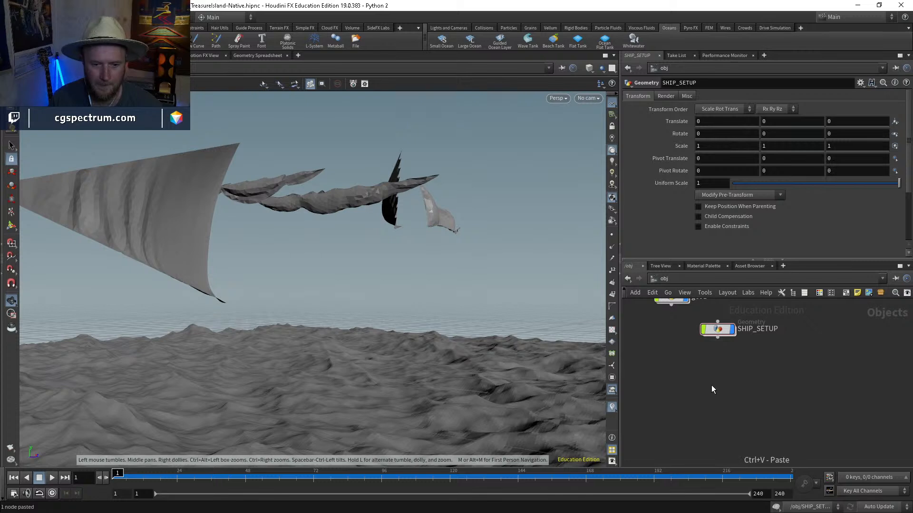
pyautogui.click(712, 385)
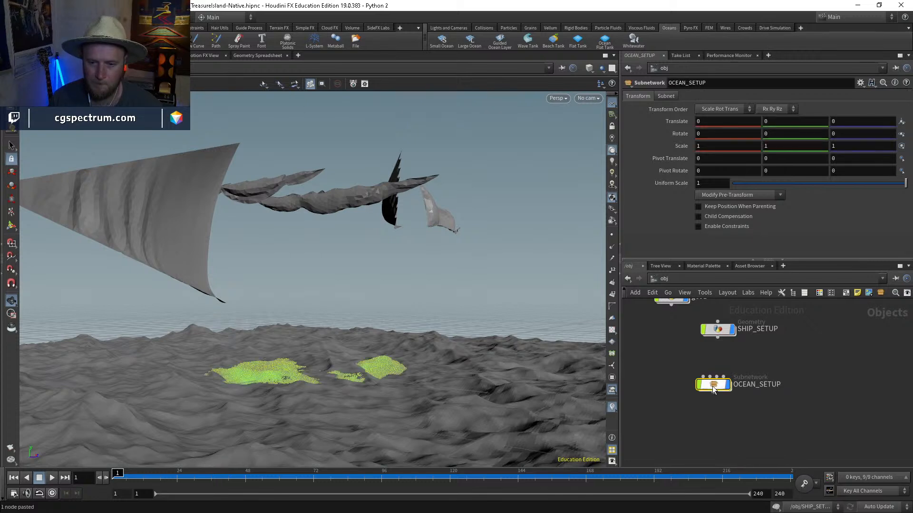
pyautogui.moveTo(721, 377)
pyautogui.mouseDown()
pyautogui.moveTo(713, 374)
pyautogui.moveTo(714, 383)
pyautogui.mouseUp()
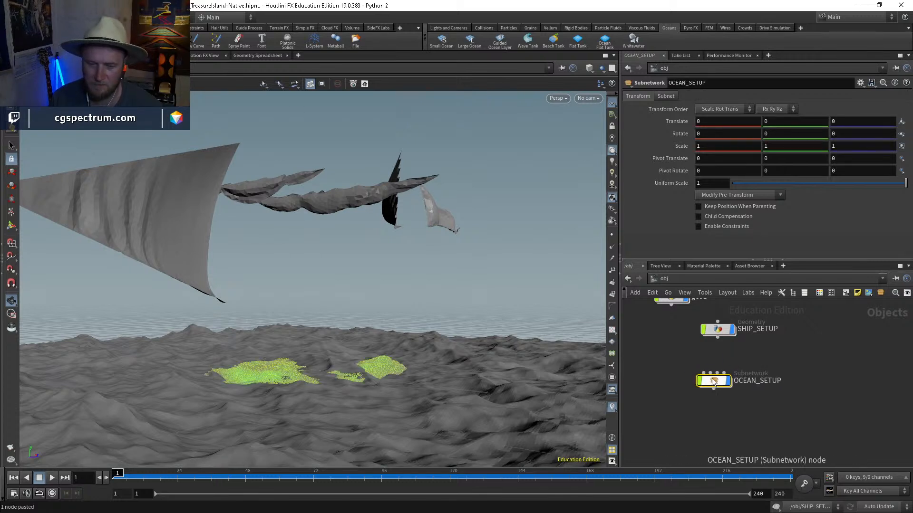
# Step: Enter the SHIP_SETUP network and display its merge8 node
pyautogui.doubleClick(718, 333)
pyautogui.scroll(-5, 782, 358)
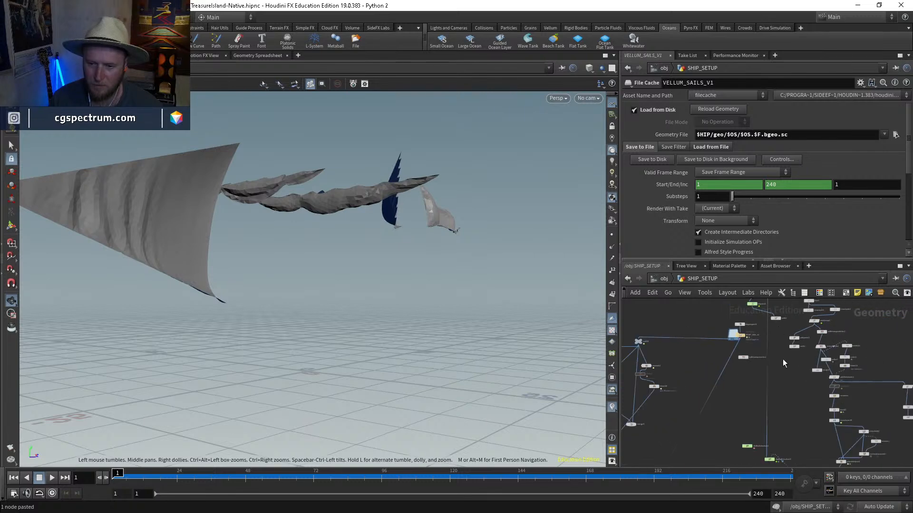
pyautogui.scroll(5, 779, 312)
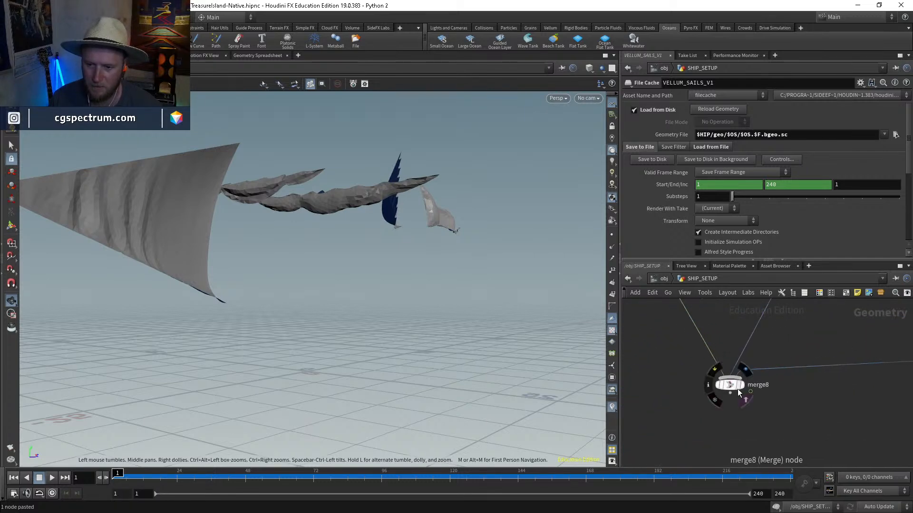
pyautogui.scroll(2, 705, 358)
pyautogui.click(737, 419)
pyautogui.click(724, 420)
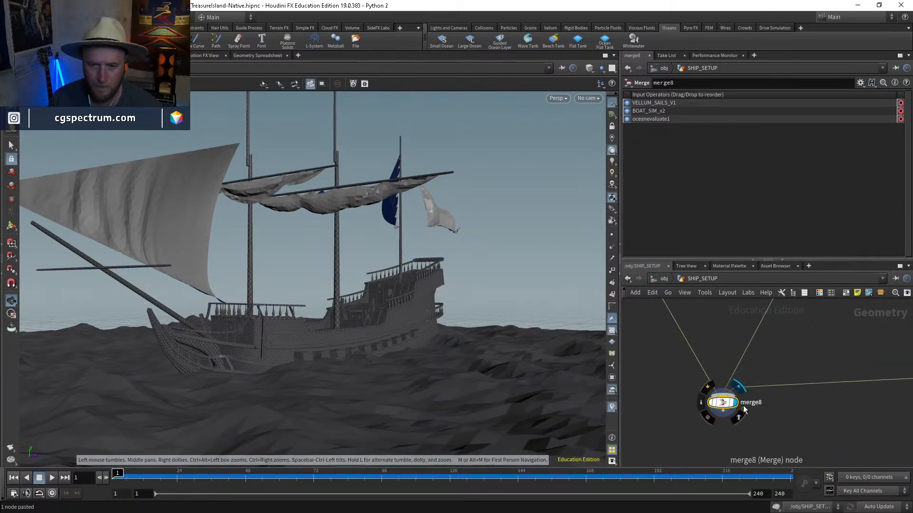
# Step: Cut the wire from oceanevaluate1 into merge8 and inspect the merge node's information
pyautogui.scroll(-2, 742, 428)
pyautogui.scroll(-2, 737, 413)
pyautogui.press('y')
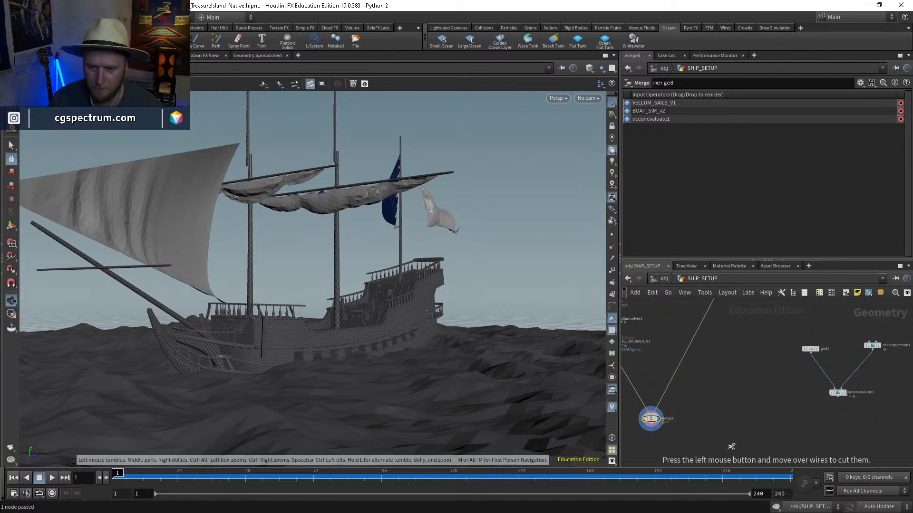
pyautogui.moveTo(719, 397); pyautogui.dragTo(720, 416)
pyautogui.scroll(3, 761, 383)
pyautogui.middleClick(753, 379)
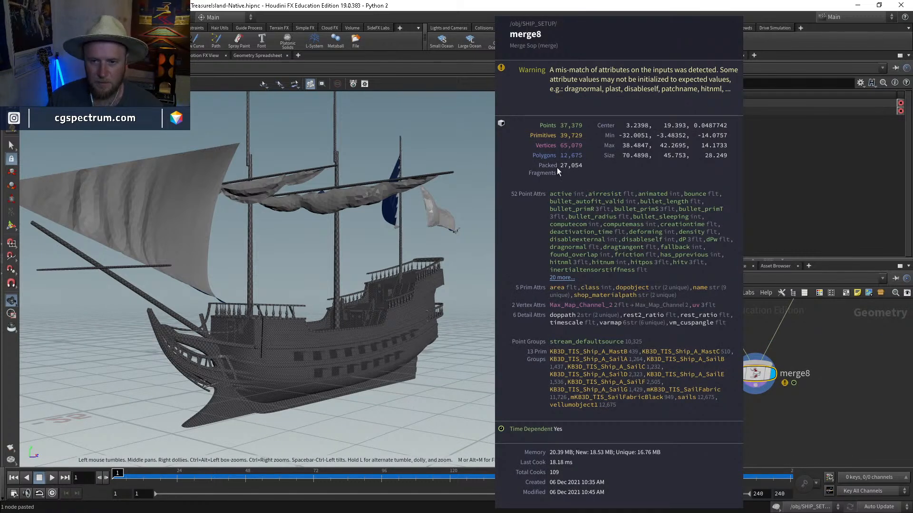
# Step: Add a Null node below merge8, connect it to the merge's output and display it
pyautogui.moveTo(825, 422); pyautogui.dragTo(763, 354, button='middle')
pyautogui.press('Tab')
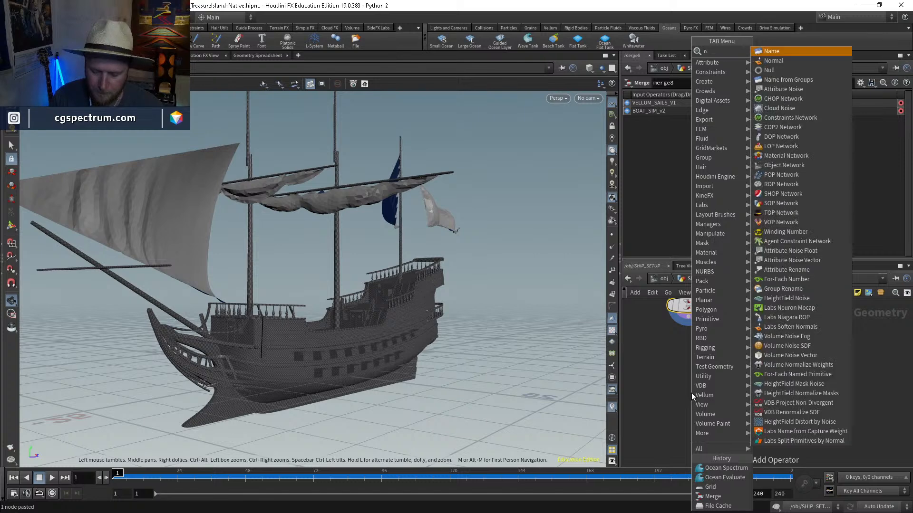
pyautogui.write('null')
pyautogui.press('Return')
pyautogui.click(692, 393)
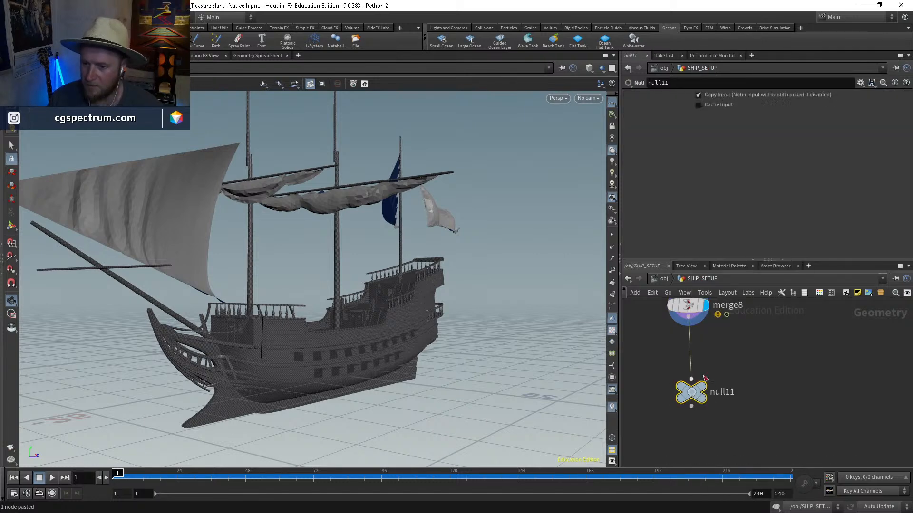
pyautogui.moveTo(692, 379); pyautogui.dragTo(688, 318)
# Step: Rename the null below merge8 as OUT_BOATSIM_WITH_SAILS
pyautogui.doubleClick(720, 392)
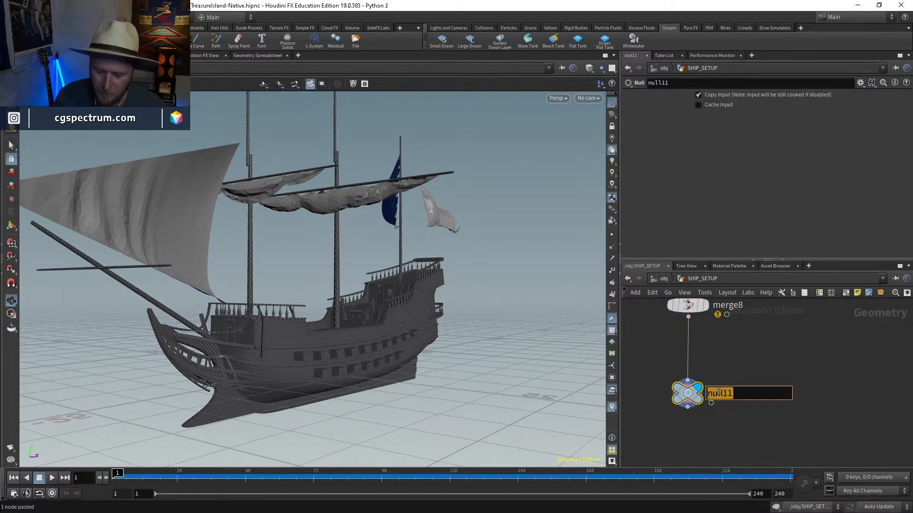
pyautogui.write('OUT_')
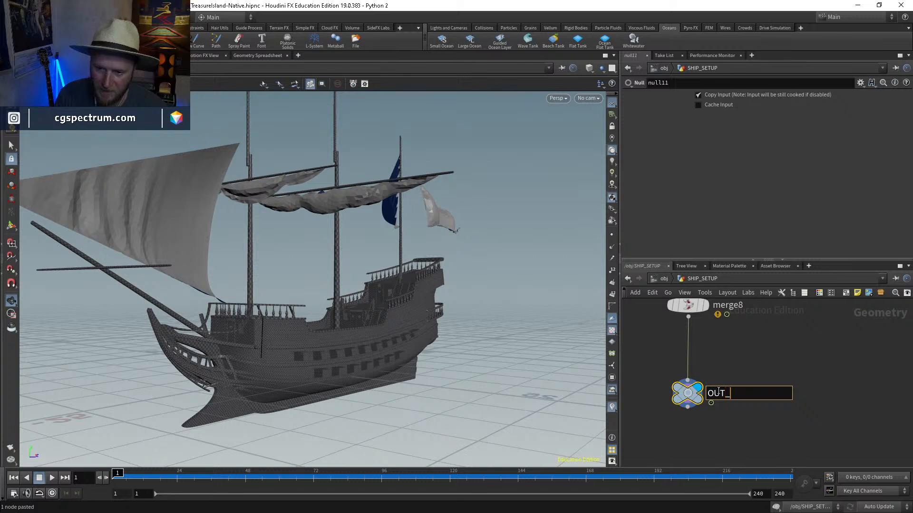
pyautogui.write('BOAT_WITH_S')
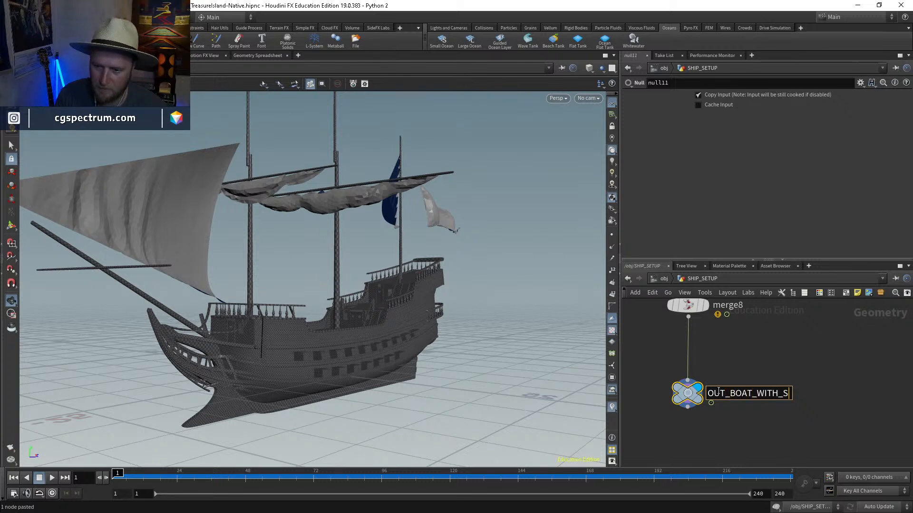
pyautogui.write('AILS')
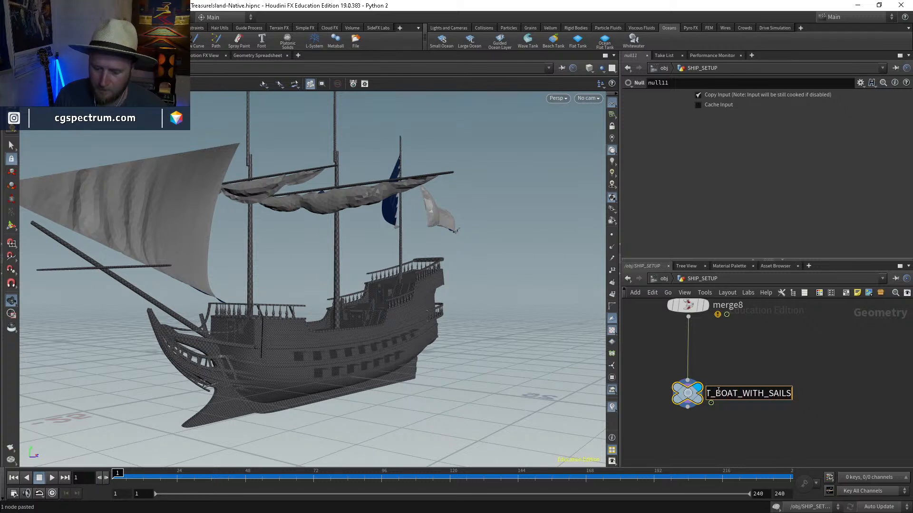
pyautogui.press('Return')
pyautogui.click(753, 394)
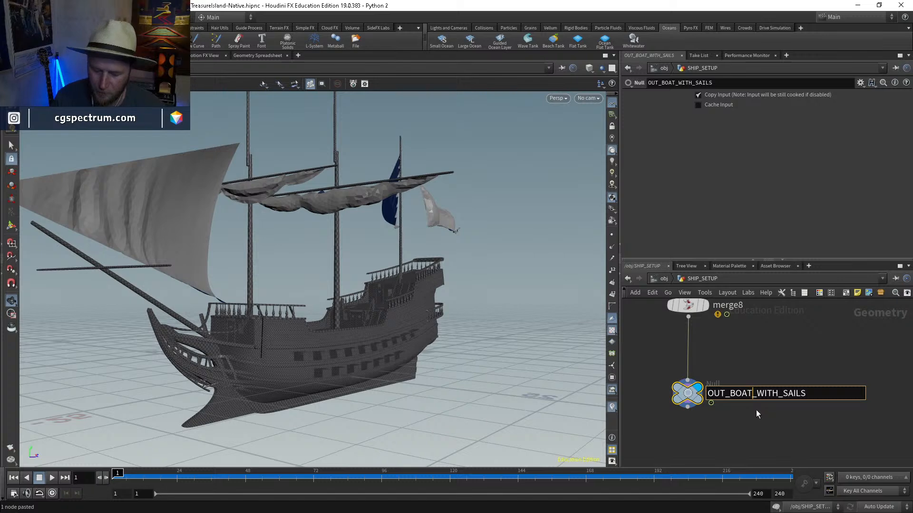
pyautogui.write('SIM')
pyautogui.press('Return')
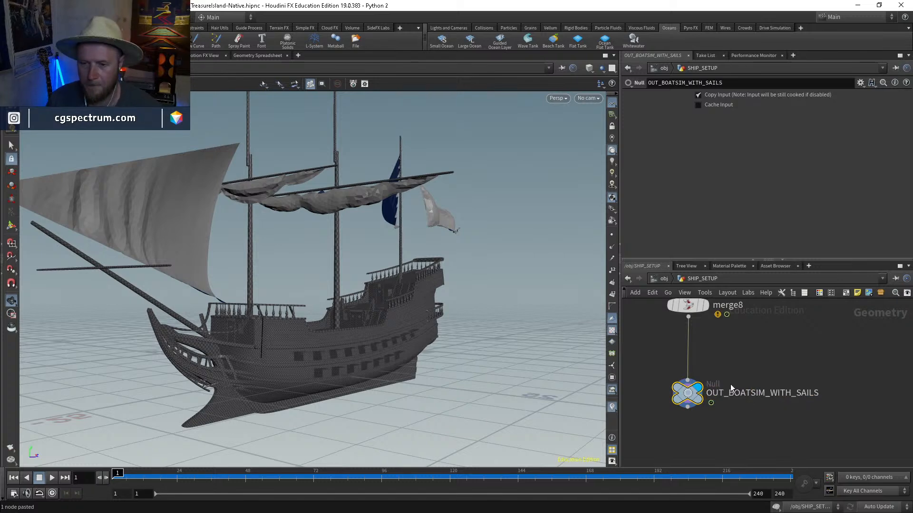
# Step: Leave SHIP_SETUP and open the wavetank_initial network inside the OCEAN_SETUP subnetwork
pyautogui.click(663, 280)
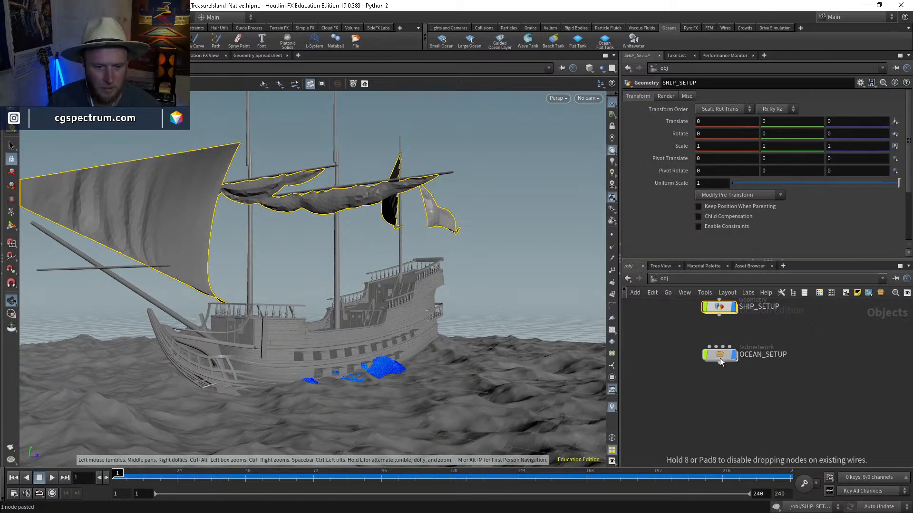
pyautogui.doubleClick(720, 356)
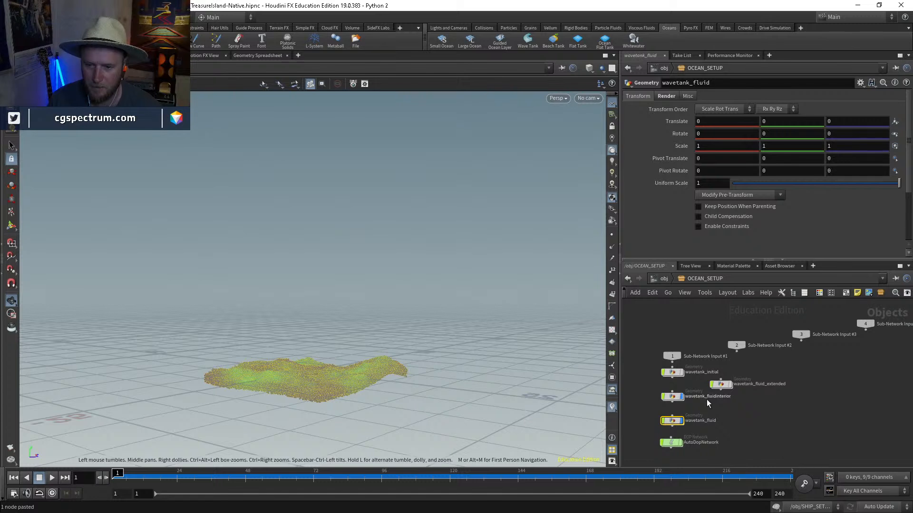
pyautogui.doubleClick(673, 373)
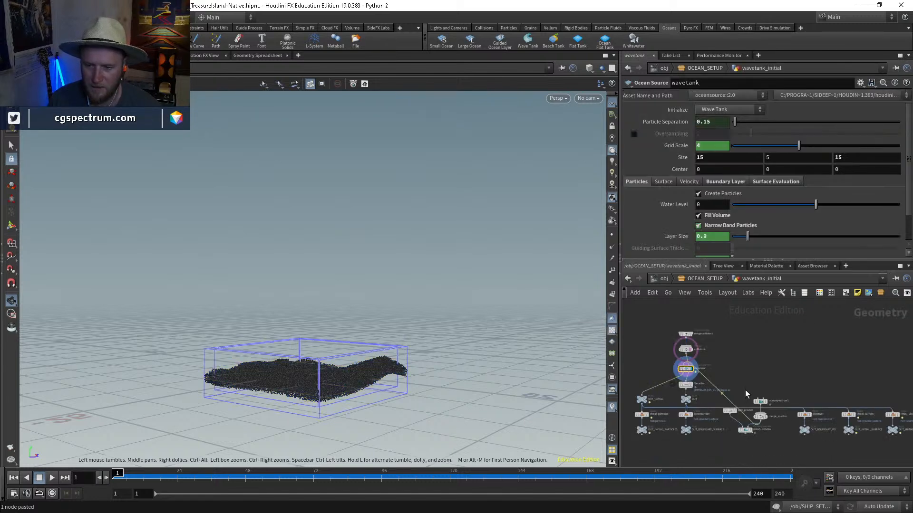
pyautogui.scroll(5, 709, 346)
pyautogui.moveTo(714, 353); pyautogui.dragTo(753, 424, button='middle')
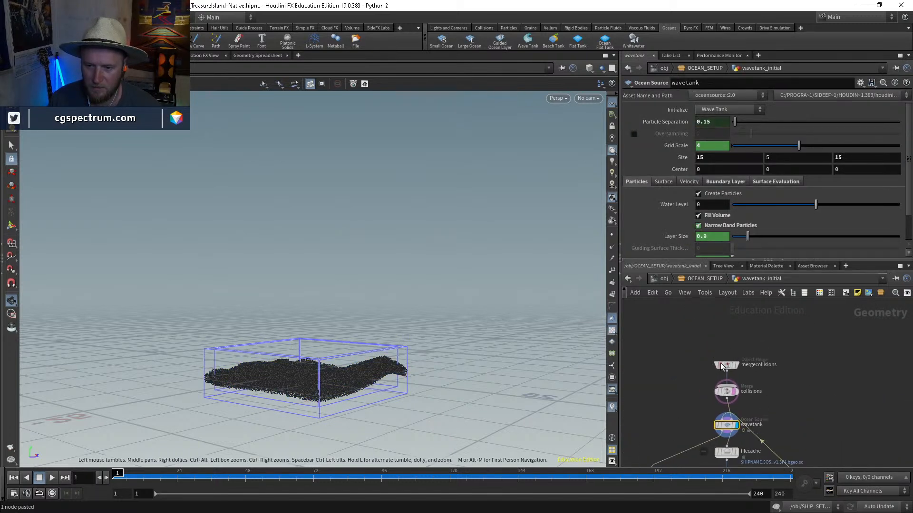
# Step: Review the parameters of the mergecollisions and wavetank nodes
pyautogui.click(729, 357)
pyautogui.scroll(3, 718, 392)
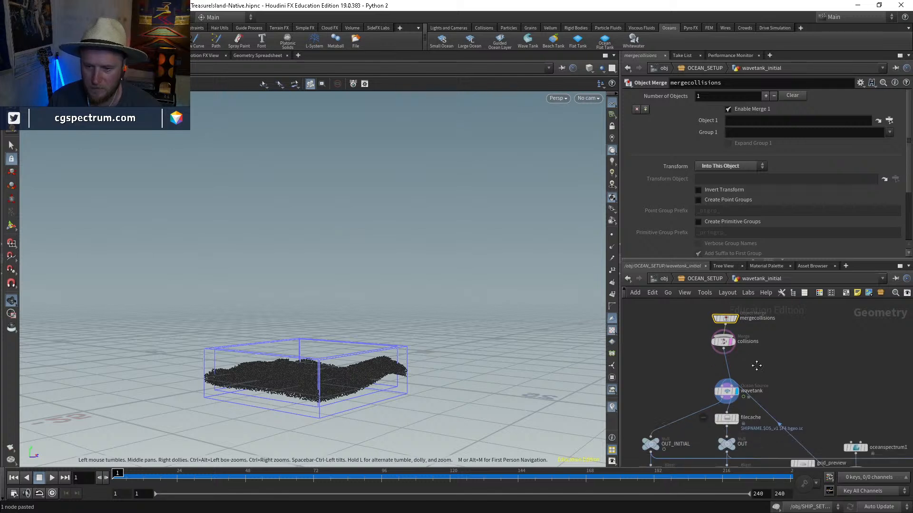
pyautogui.moveTo(717, 393); pyautogui.dragTo(703, 378)
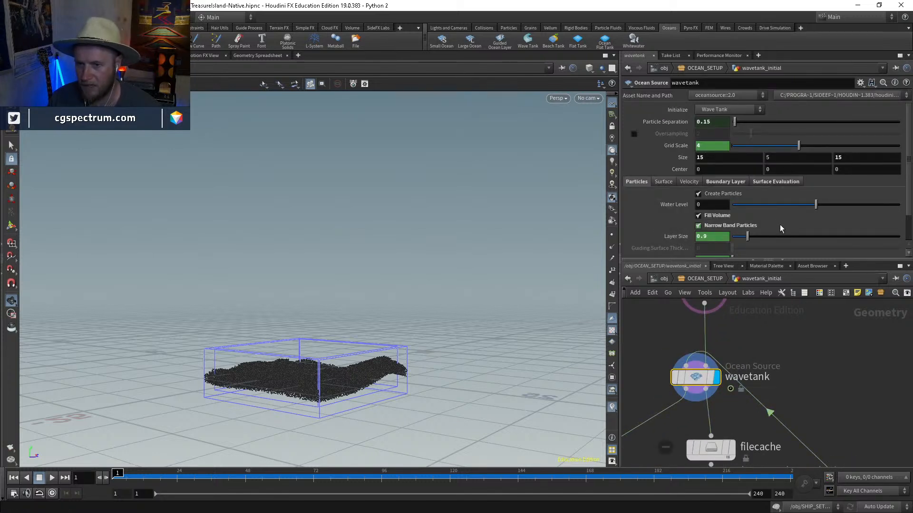
pyautogui.scroll(-1, 732, 305)
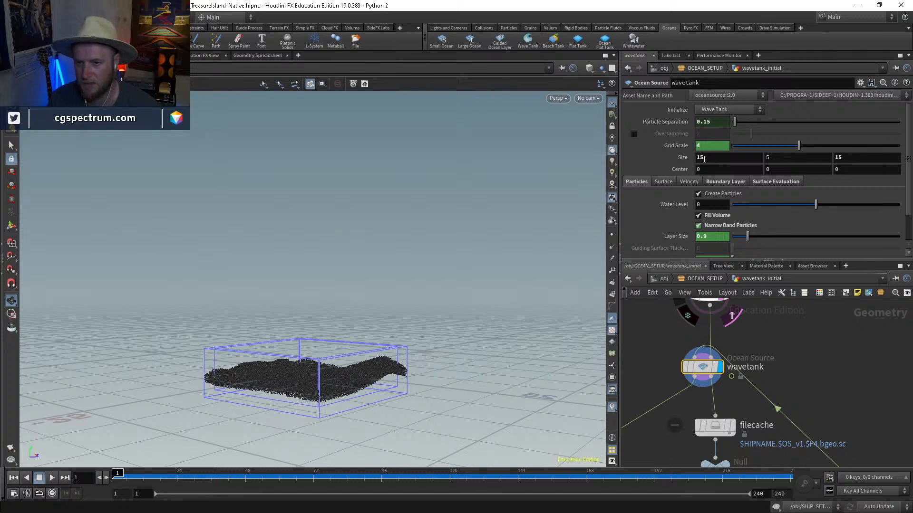
# Step: Add an Object Merge node beside the collisions and wavetank nodes
pyautogui.moveTo(835, 324); pyautogui.dragTo(784, 364, button='middle')
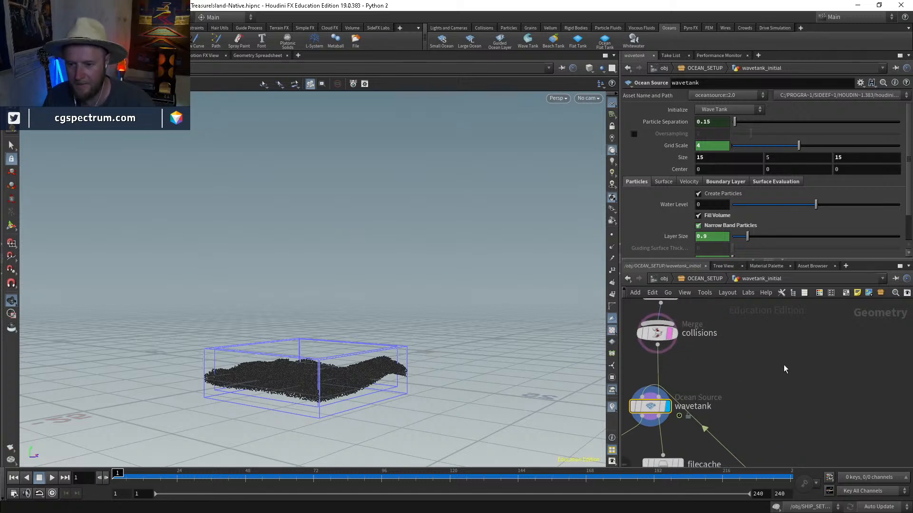
pyautogui.press('Tab')
pyautogui.write('obj')
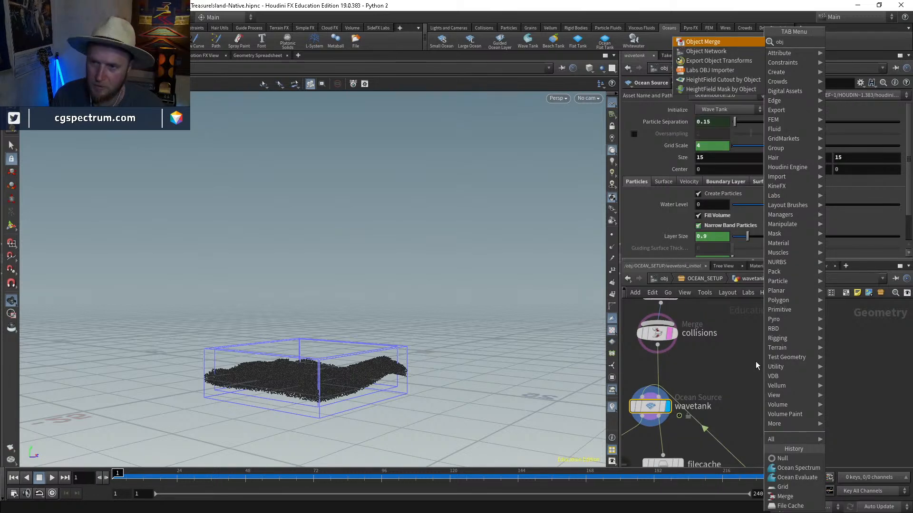
pyautogui.press('Return')
pyautogui.click(755, 361)
# Step: Set the new object merge's Object 1 path to /obj/SHIP_SETUP/OUT_BOATSIM_WITH_SAILS/
pyautogui.click(813, 123)
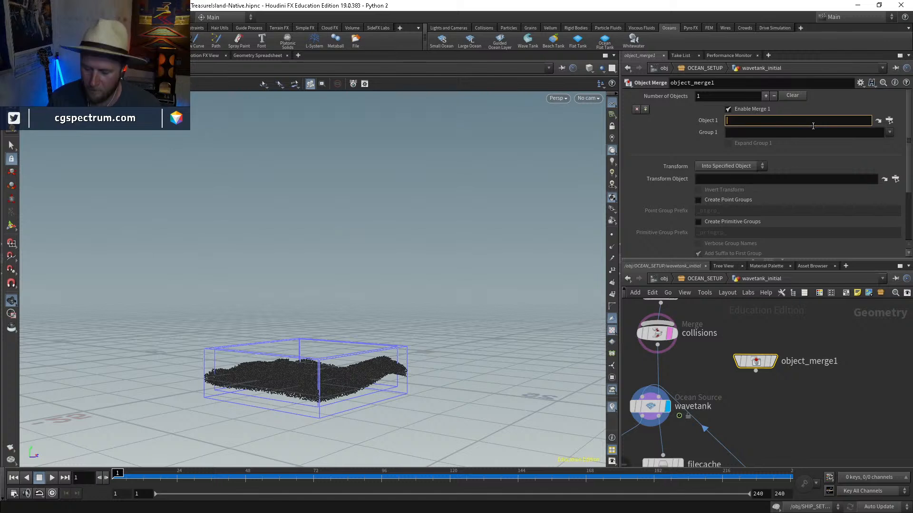
pyautogui.write('/obj/')
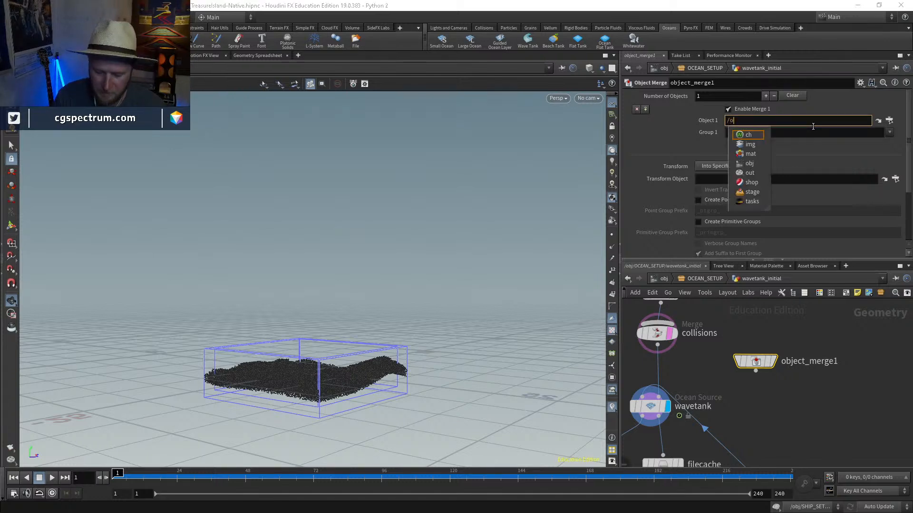
pyautogui.press('Down')
pyautogui.press('Down')
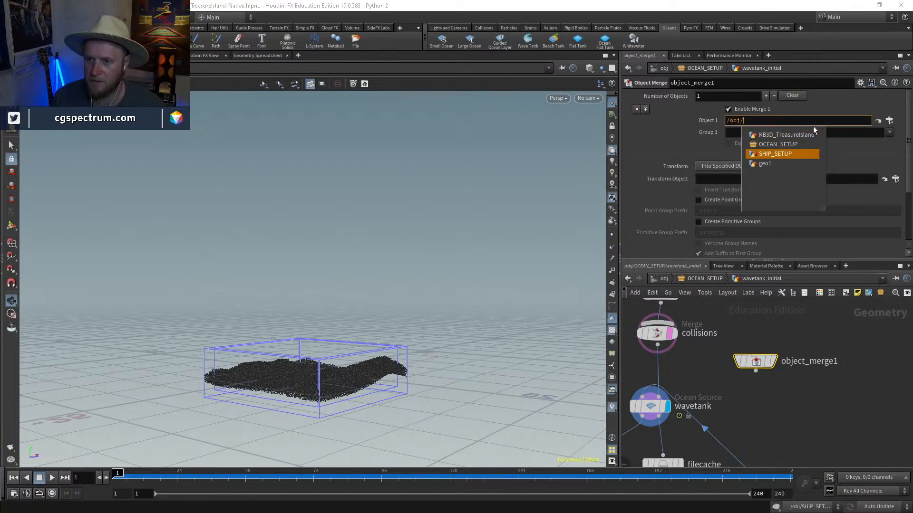
pyautogui.press('Return')
pyautogui.write('OUT')
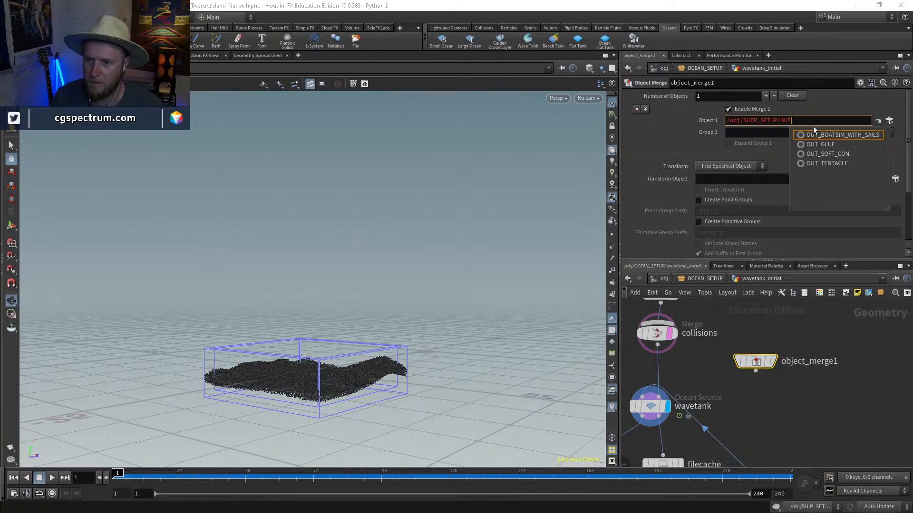
pyautogui.press('Down')
pyautogui.press('Return')
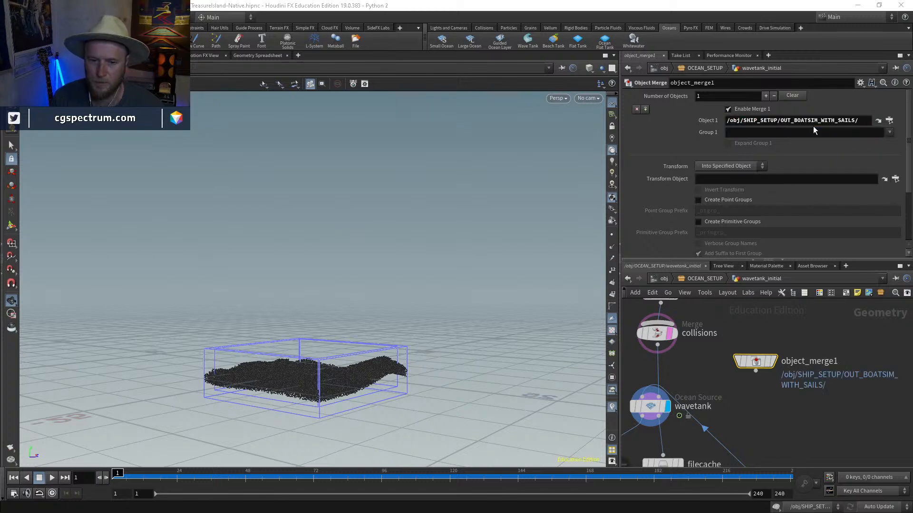
# Step: Display the object merge, shift it slightly away from collisions, then template it and display the wavetank node with its parameters
pyautogui.click(772, 361)
pyautogui.moveTo(757, 361); pyautogui.dragTo(788, 351)
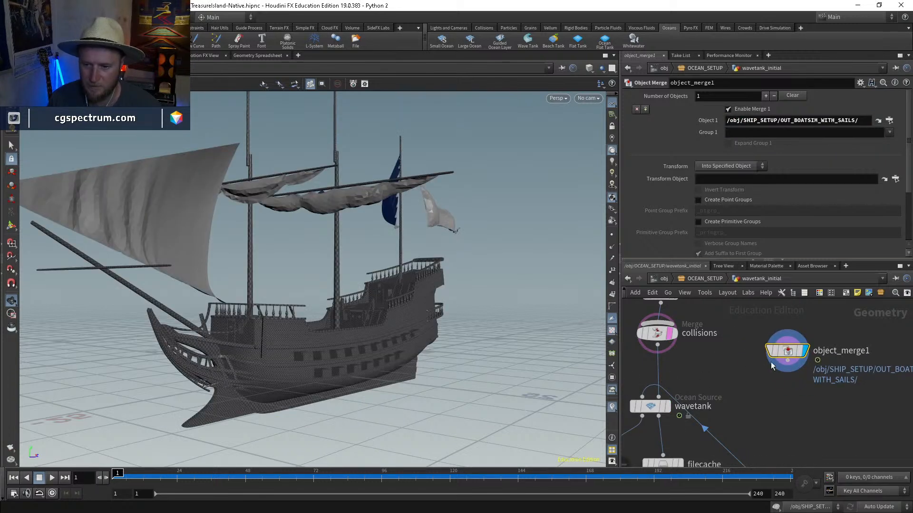
pyautogui.click(799, 352)
pyautogui.click(667, 407)
pyautogui.click(650, 408)
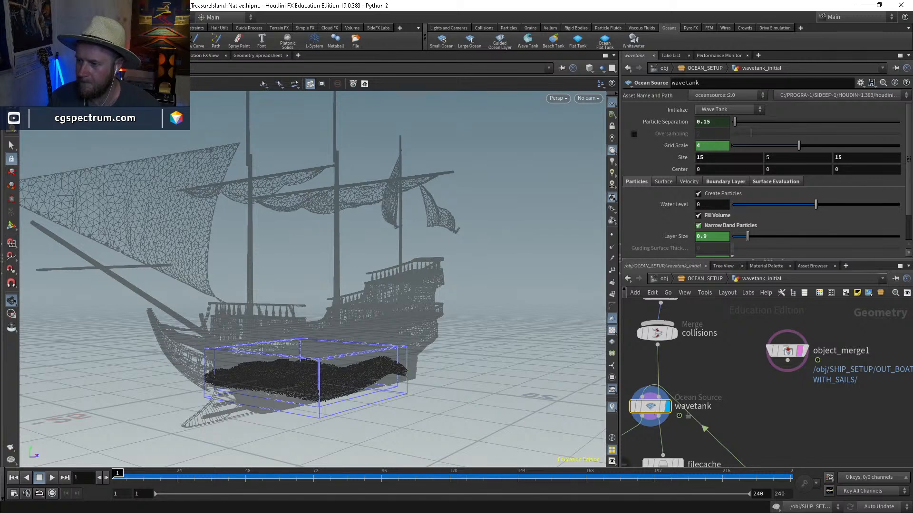
# Step: Try wave tank X sizes of 30 and 50 against the templated ship
pyautogui.moveTo(430, 333); pyautogui.dragTo(408, 282)
pyautogui.doubleClick(708, 158)
pyautogui.write('30')
pyautogui.press('Return')
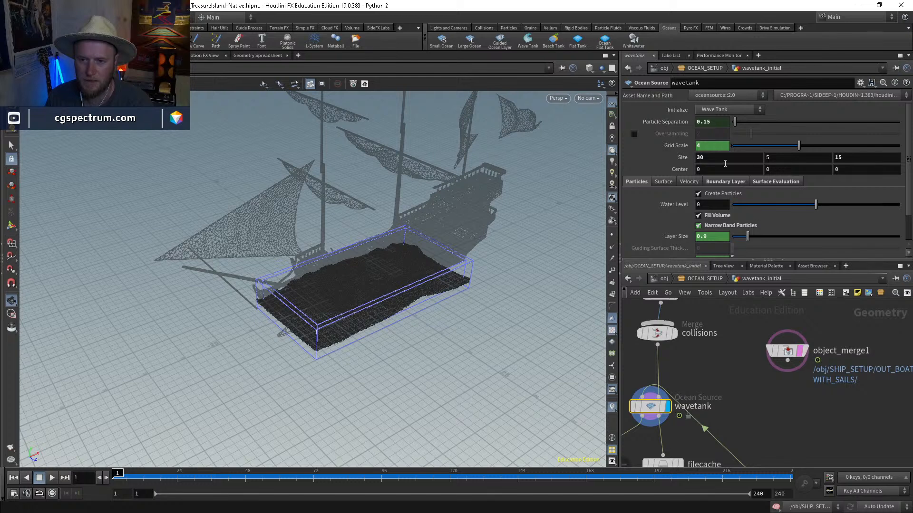
pyautogui.doubleClick(728, 158)
pyautogui.write('50')
pyautogui.press('Return')
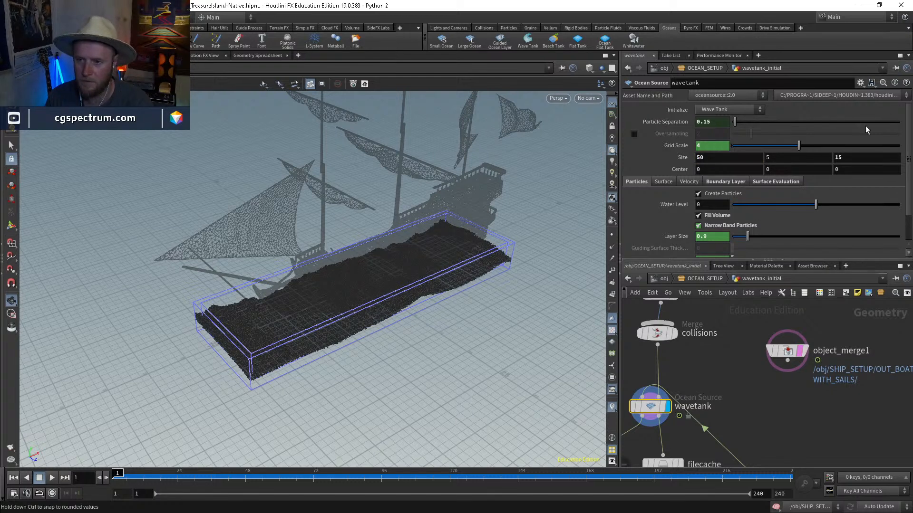
# Step: Set the wavetank's Z size to 30 and its X size to 75
pyautogui.doubleClick(848, 158)
pyautogui.write('30')
pyautogui.press('Return')
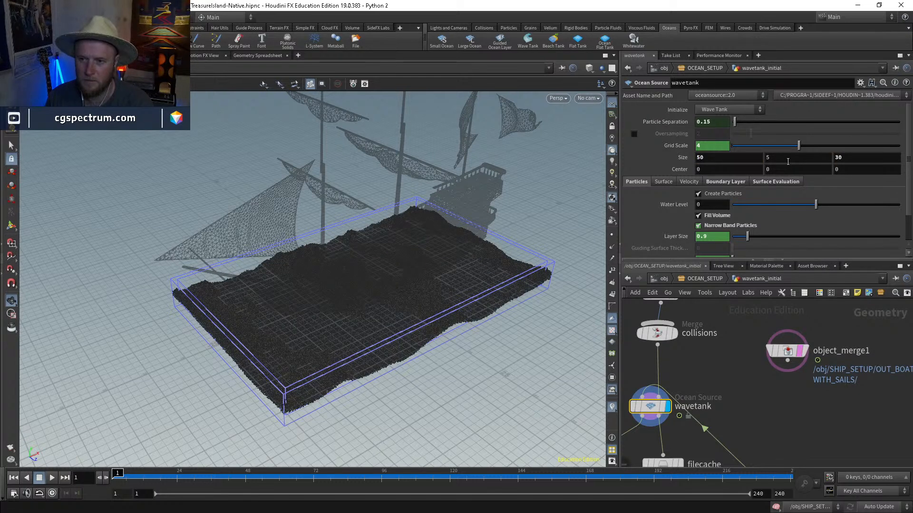
pyautogui.doubleClick(732, 160)
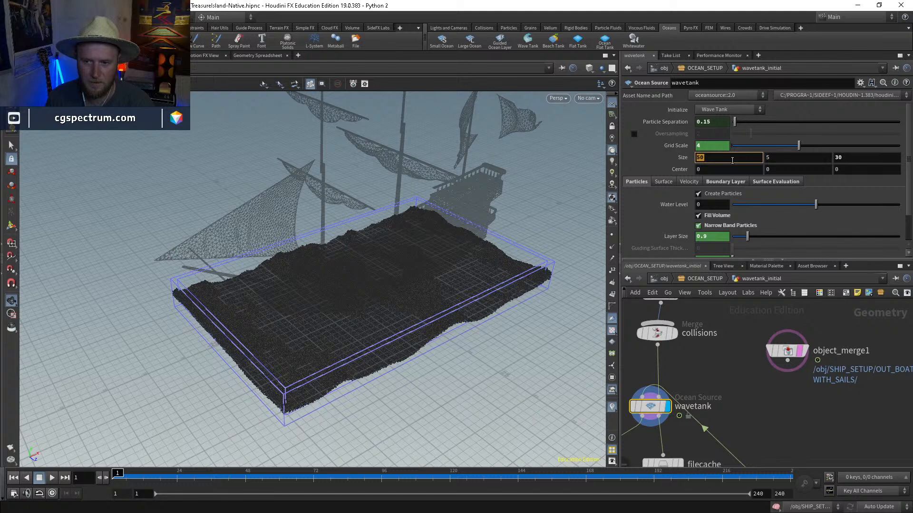
pyautogui.write('75')
pyautogui.press('Return')
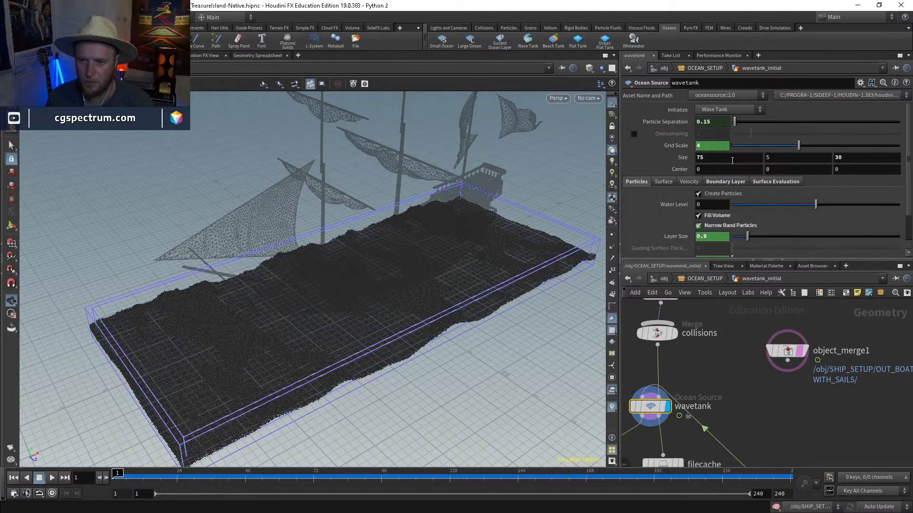
# Step: Set the wavetank's particle separation to 0.25, checking the node's information before and after the change
pyautogui.middleClick(650, 406)
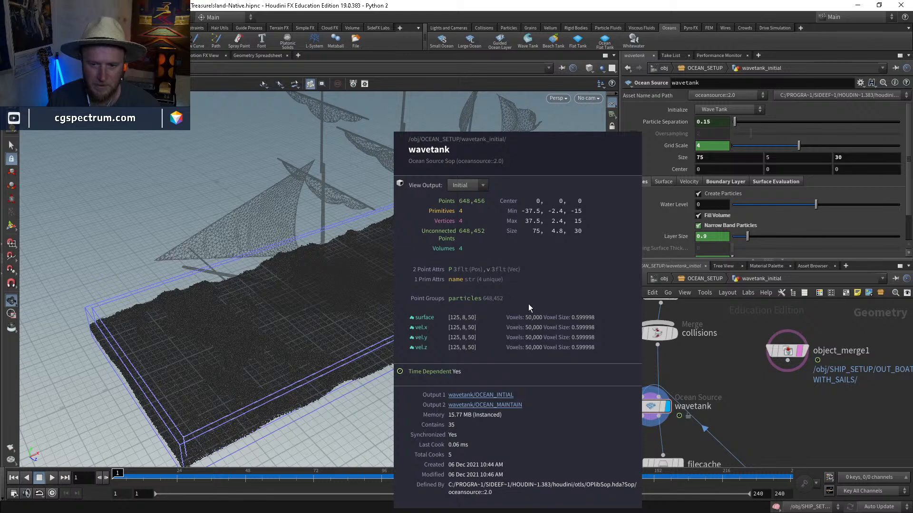
pyautogui.doubleClick(706, 122)
pyautogui.press('Return')
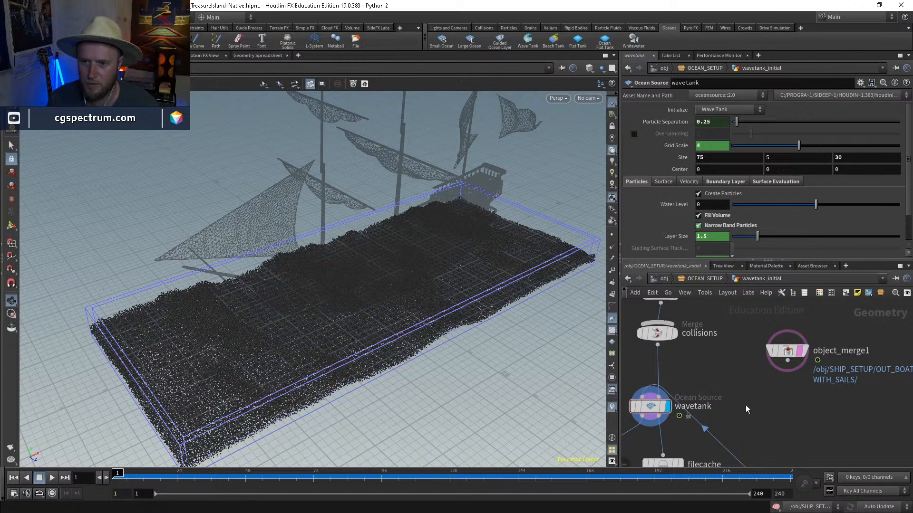
pyautogui.moveTo(714, 382); pyautogui.dragTo(714, 302, button='middle')
pyautogui.middleClick(644, 332)
pyautogui.moveTo(731, 247); pyautogui.dragTo(726, 231, button='middle')
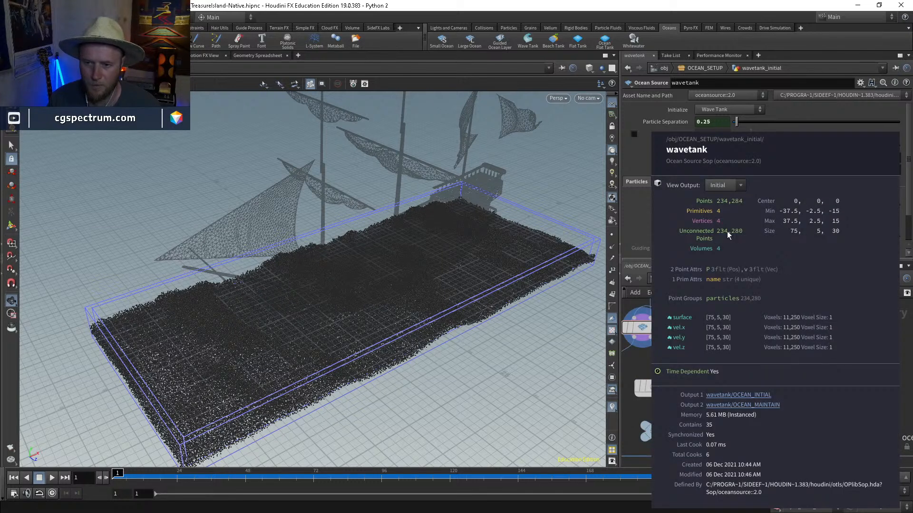
# Step: Bypass the filecache node below wavetank
pyautogui.scroll(-3, 731, 339)
pyautogui.moveTo(789, 419); pyautogui.dragTo(823, 399, button='middle')
pyautogui.scroll(3, 712, 349)
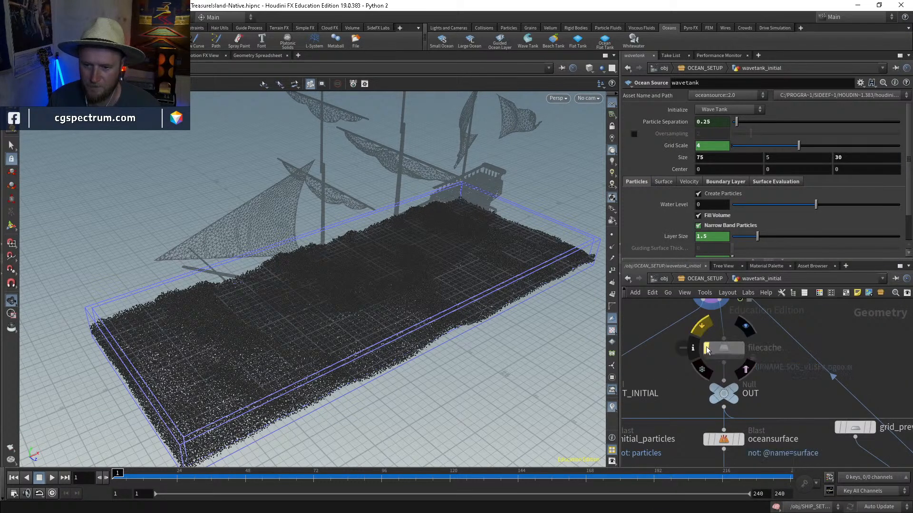
# Step: Move the oceanspectrum1, merge_spectra, grid_preview and ocean_preview nodes together to the left side of the wavetank chain
pyautogui.scroll(-3, 711, 350)
pyautogui.moveTo(802, 447); pyautogui.dragTo(784, 381, button='middle')
pyautogui.scroll(-3, 842, 450)
pyautogui.scroll(3, 786, 378)
pyautogui.scroll(-3, 785, 377)
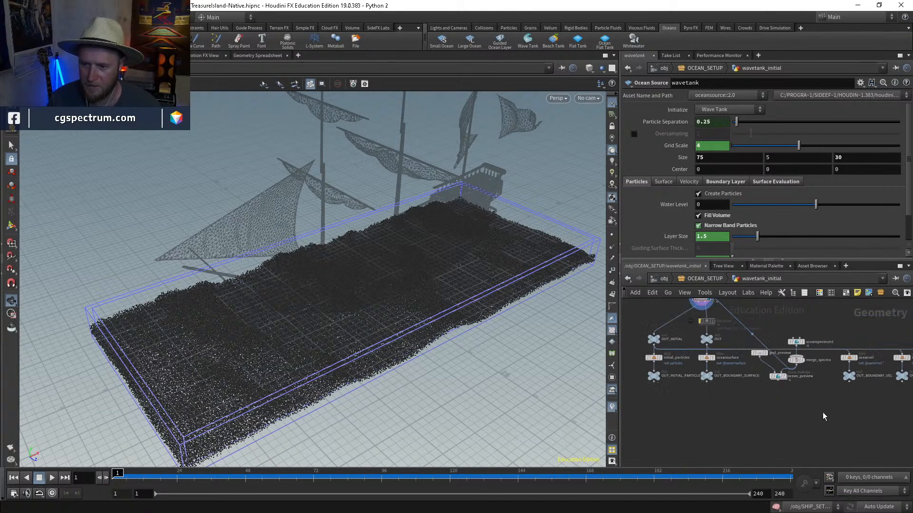
pyautogui.moveTo(824, 413); pyautogui.dragTo(754, 342)
pyautogui.moveTo(793, 396); pyautogui.dragTo(772, 452, button='middle')
pyautogui.moveTo(780, 399); pyautogui.dragTo(689, 347)
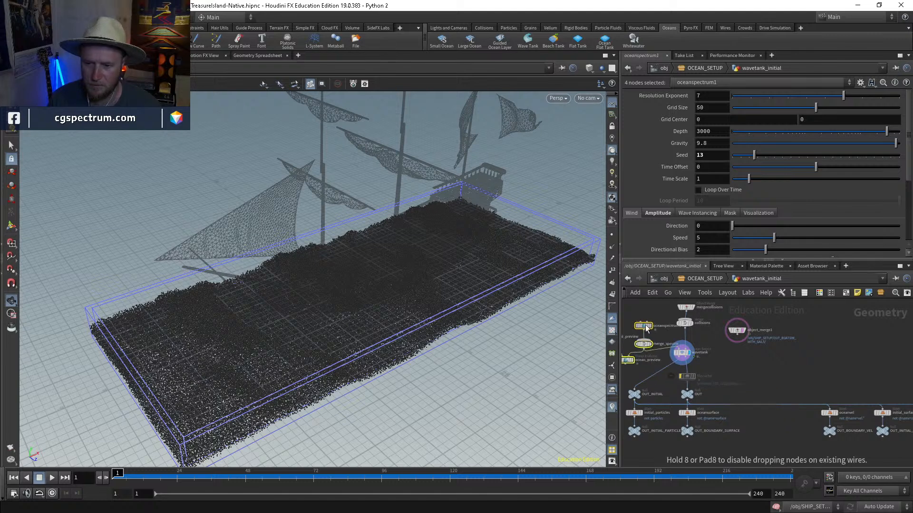
pyautogui.moveTo(689, 347); pyautogui.dragTo(822, 340, button='middle')
pyautogui.moveTo(808, 382); pyautogui.dragTo(704, 382)
# Step: Display the ocean_preview node and inspect the wave surface along the ship's hull
pyautogui.scroll(3, 704, 382)
pyautogui.moveTo(733, 395); pyautogui.dragTo(752, 422, button='middle')
pyautogui.click(751, 422)
pyautogui.click(723, 394)
pyautogui.click(707, 394)
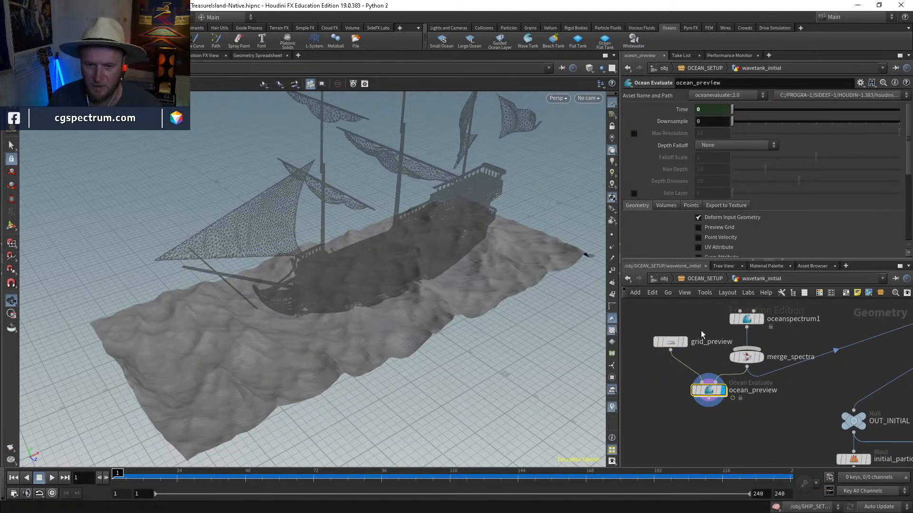
pyautogui.moveTo(333, 286)
pyautogui.mouseDown()
pyautogui.moveTo(276, 306)
pyautogui.moveTo(399, 247)
pyautogui.moveTo(271, 257)
pyautogui.moveTo(324, 288)
pyautogui.mouseUp()
pyautogui.press('w')
pyautogui.press('w')
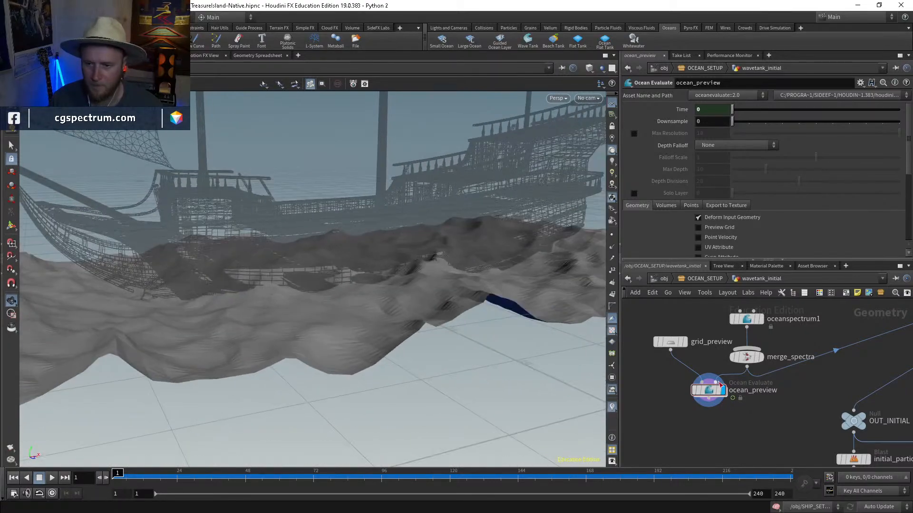
# Step: Move oceanspectrum1 farther above merge_spectra and examine the preview waves around the whole ship
pyautogui.scroll(-3, 723, 384)
pyautogui.scroll(2, 772, 400)
pyautogui.moveTo(715, 364); pyautogui.dragTo(718, 339)
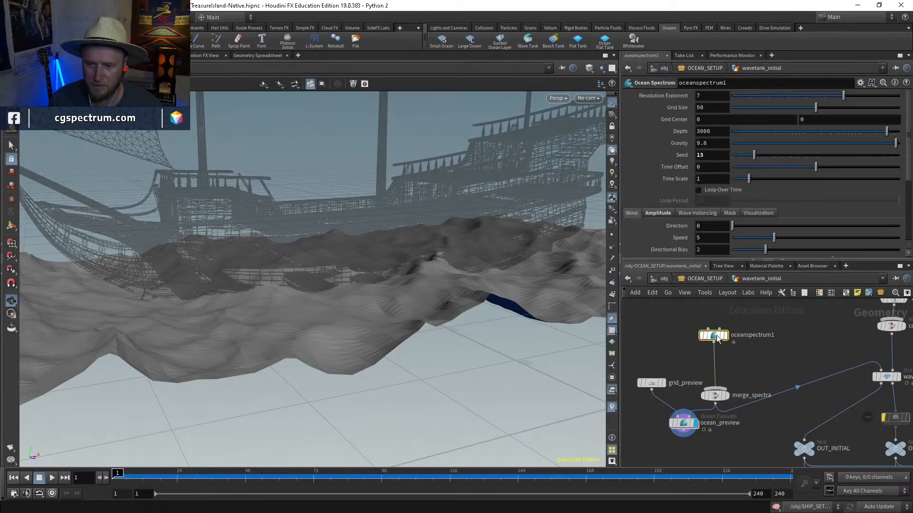
pyautogui.moveTo(430, 259)
pyautogui.mouseDown()
pyautogui.moveTo(461, 252)
pyautogui.moveTo(439, 298)
pyautogui.moveTo(438, 267)
pyautogui.mouseUp()
pyautogui.press('w')
pyautogui.press('w')
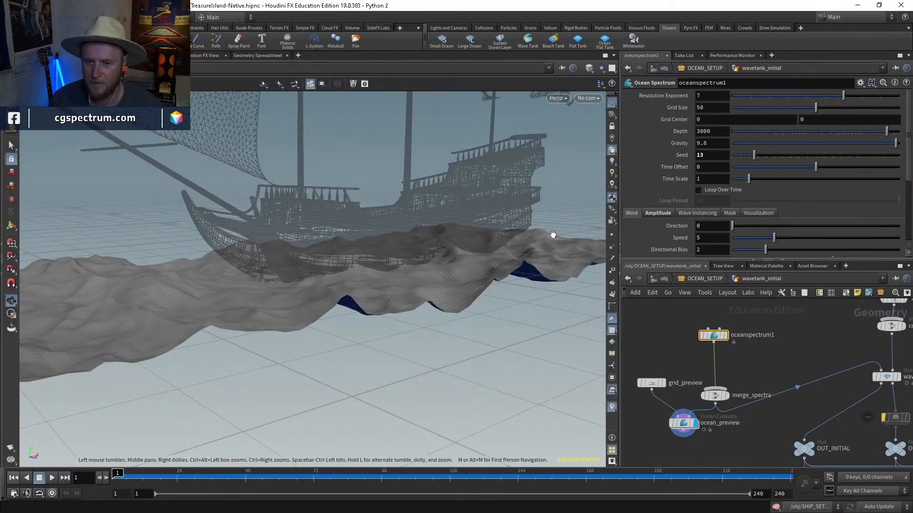
# Step: Display the wavetank node again and view its particles around the ship
pyautogui.scroll(-2, 818, 370)
pyautogui.scroll(2, 758, 331)
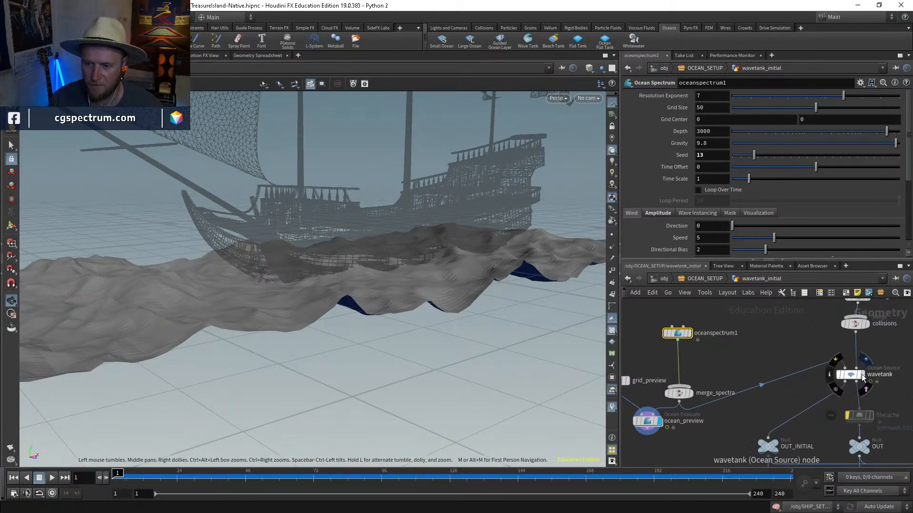
pyautogui.click(853, 374)
pyautogui.moveTo(409, 285)
pyautogui.mouseDown()
pyautogui.moveTo(403, 305)
pyautogui.moveTo(417, 298)
pyautogui.moveTo(371, 320)
pyautogui.moveTo(312, 326)
pyautogui.moveTo(371, 314)
pyautogui.moveTo(381, 292)
pyautogui.moveTo(361, 342)
pyautogui.mouseUp()
pyautogui.press('w')
# Step: Move the six blast and null nodes of the velocity and initial surface branches closer to the OUT_BOUNDARY_SURFACE branch
pyautogui.scroll(-2, 777, 324)
pyautogui.moveTo(776, 324); pyautogui.dragTo(766, 315, button='middle')
pyautogui.scroll(3, 707, 390)
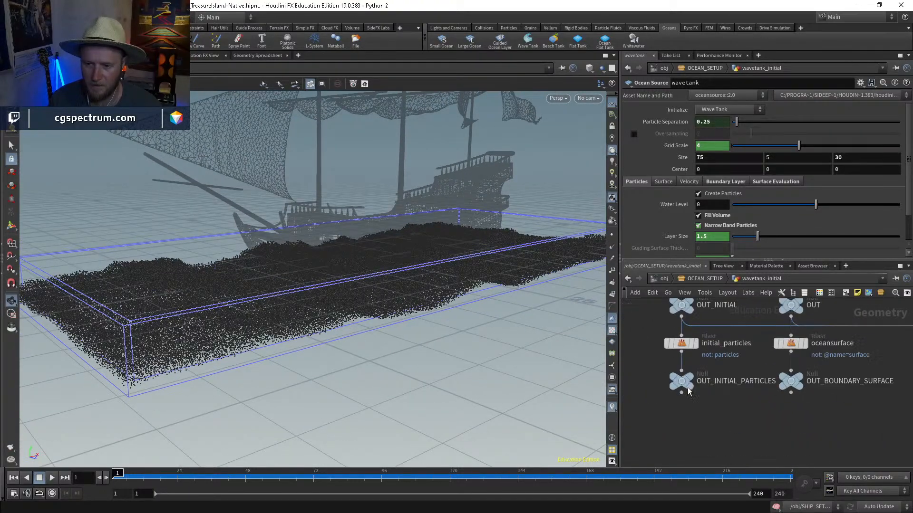
pyautogui.scroll(-4, 708, 394)
pyautogui.moveTo(852, 350); pyautogui.dragTo(676, 374, button='middle')
pyautogui.scroll(-3, 712, 371)
pyautogui.moveTo(767, 377); pyautogui.dragTo(840, 368, button='middle')
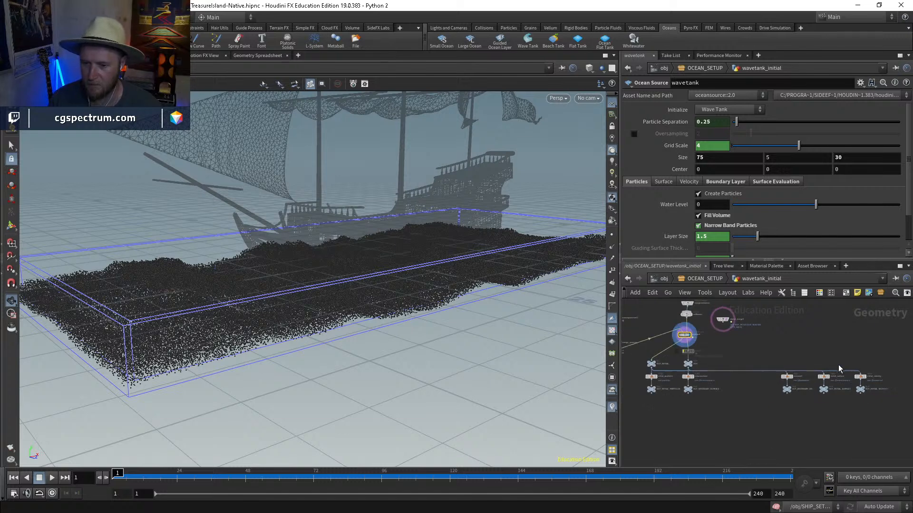
pyautogui.moveTo(887, 352); pyautogui.dragTo(761, 427)
pyautogui.moveTo(790, 382); pyautogui.dragTo(727, 380)
pyautogui.scroll(5, 697, 414)
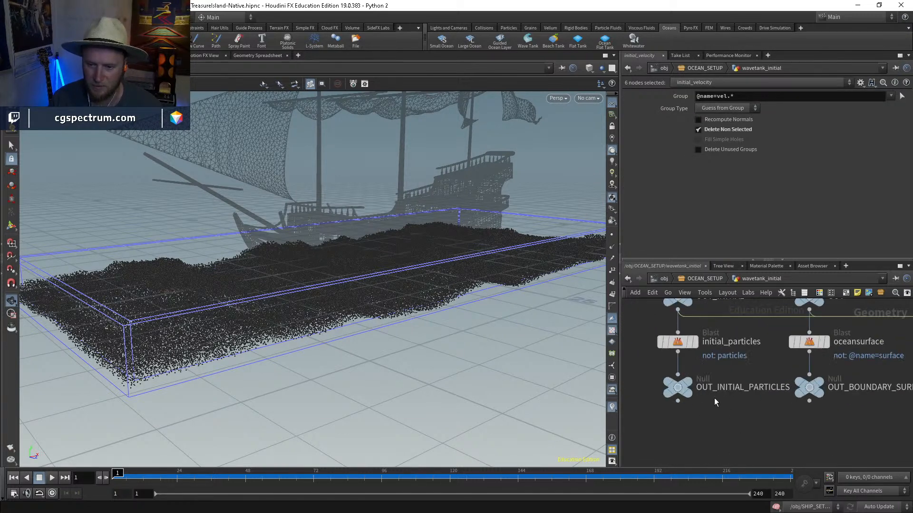
# Step: Display each output null in turn, from OUT_INITIAL_PARTICLES to OUT_INITIAL_VELOCITY, and examine what it carries
pyautogui.click(678, 387)
pyautogui.moveTo(774, 413); pyautogui.dragTo(684, 419, button='middle')
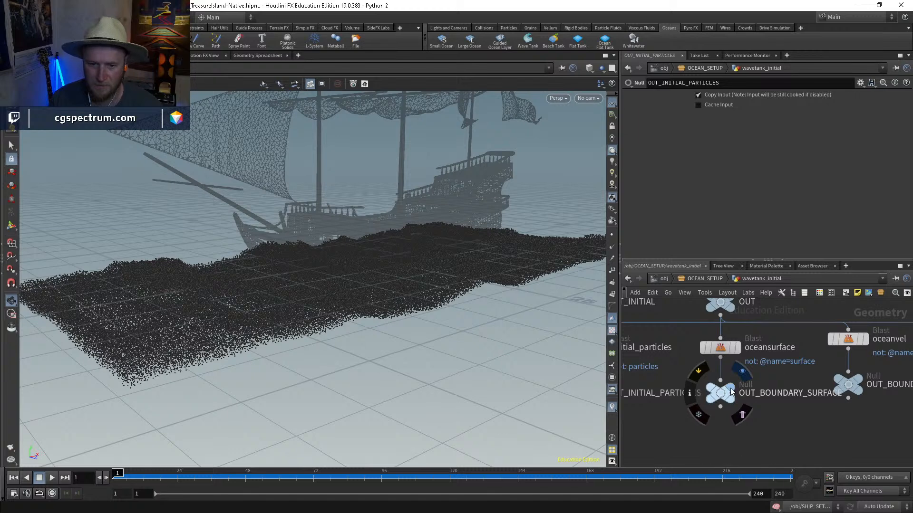
pyautogui.click(719, 393)
pyautogui.moveTo(849, 421); pyautogui.dragTo(764, 441, button='middle')
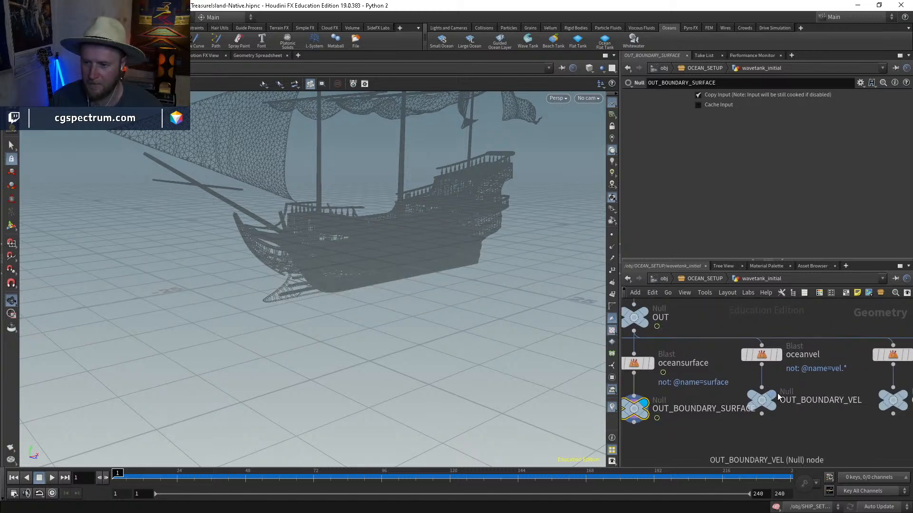
pyautogui.moveTo(822, 415); pyautogui.dragTo(701, 423, button='middle')
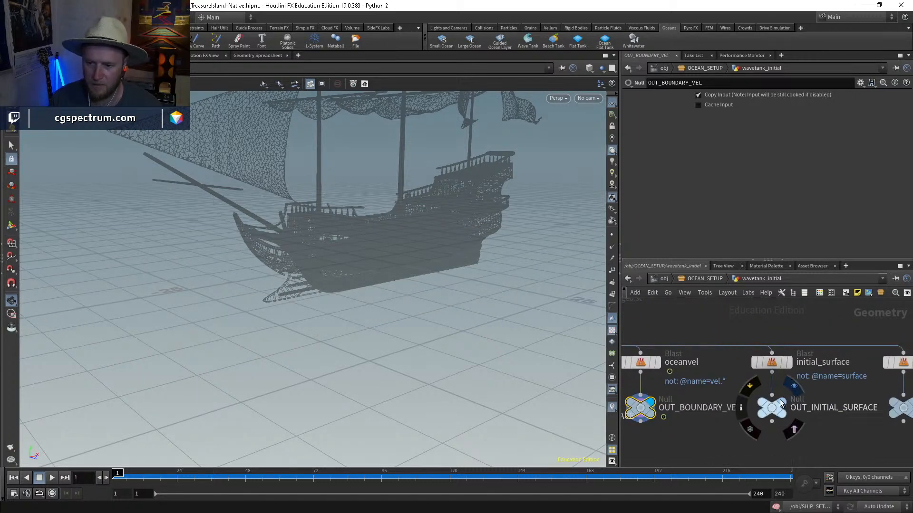
pyautogui.click(767, 410)
pyautogui.middleClick(767, 412)
pyautogui.moveTo(904, 414); pyautogui.dragTo(760, 412, button='middle')
pyautogui.click(759, 413)
pyautogui.middleClick(750, 418)
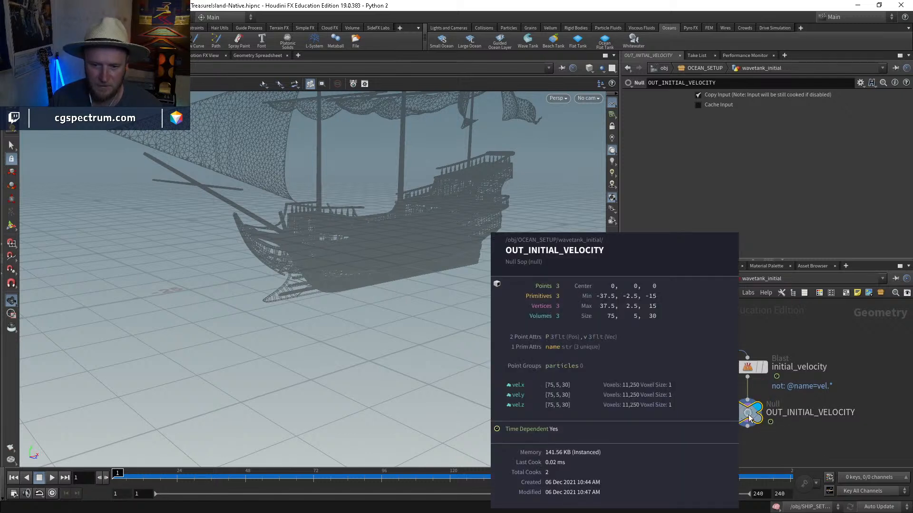
pyautogui.scroll(-4, 666, 376)
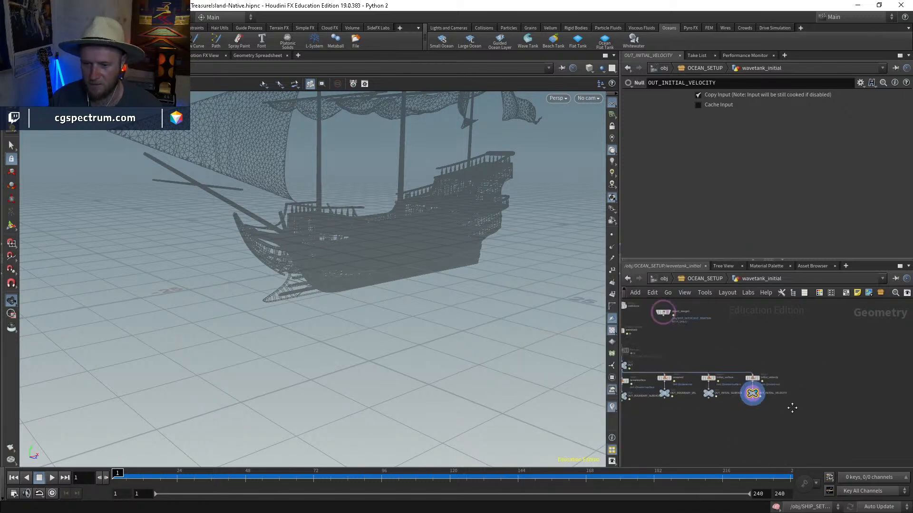
pyautogui.moveTo(645, 375); pyautogui.dragTo(745, 375, button='middle')
pyautogui.scroll(5, 745, 375)
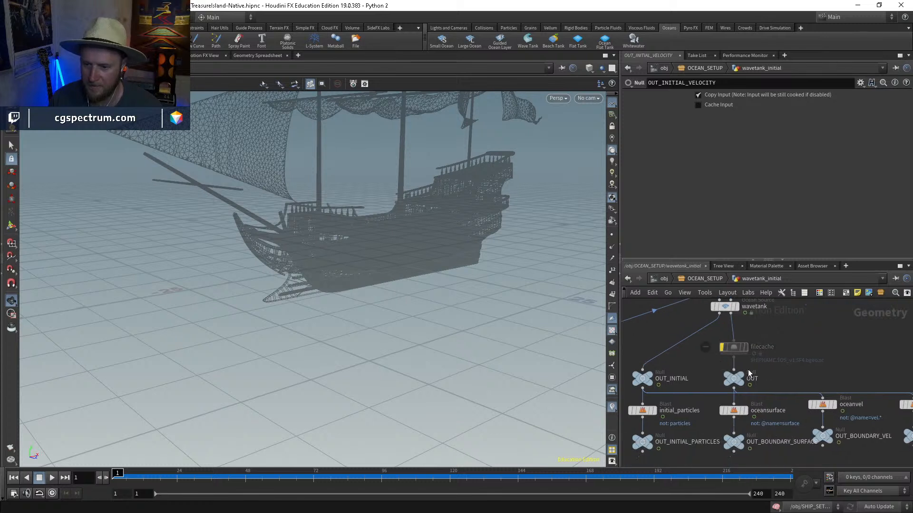
pyautogui.moveTo(796, 337); pyautogui.dragTo(746, 436, button='middle')
pyautogui.click(724, 419)
# Step: In OCEAN_SETUP, move wavetank_fluid_extended aside, then delete the wavetank_fluidinterior object after checking its contents
pyautogui.click(708, 279)
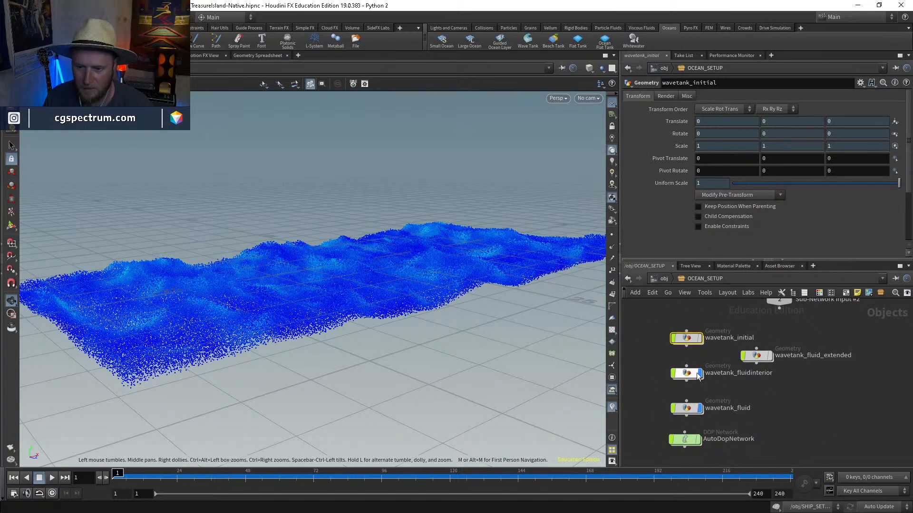
pyautogui.moveTo(757, 355); pyautogui.dragTo(815, 370)
pyautogui.doubleClick(688, 375)
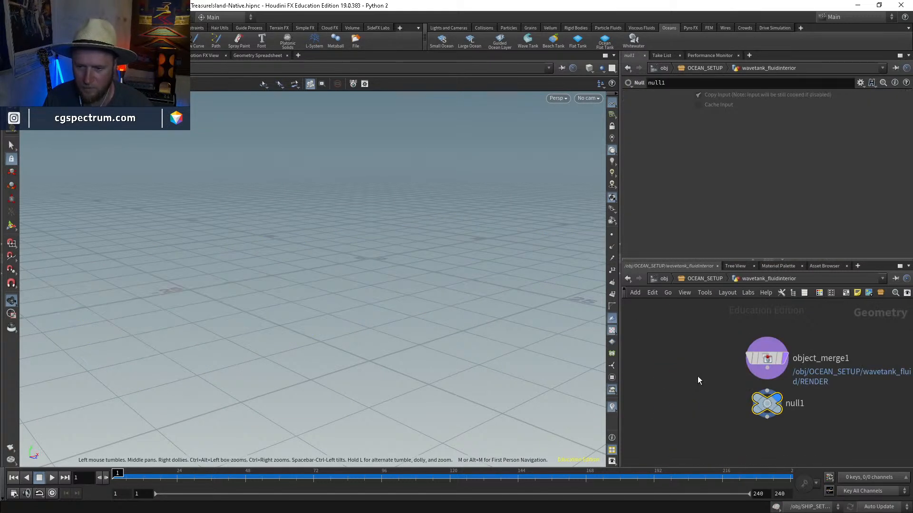
pyautogui.click(708, 279)
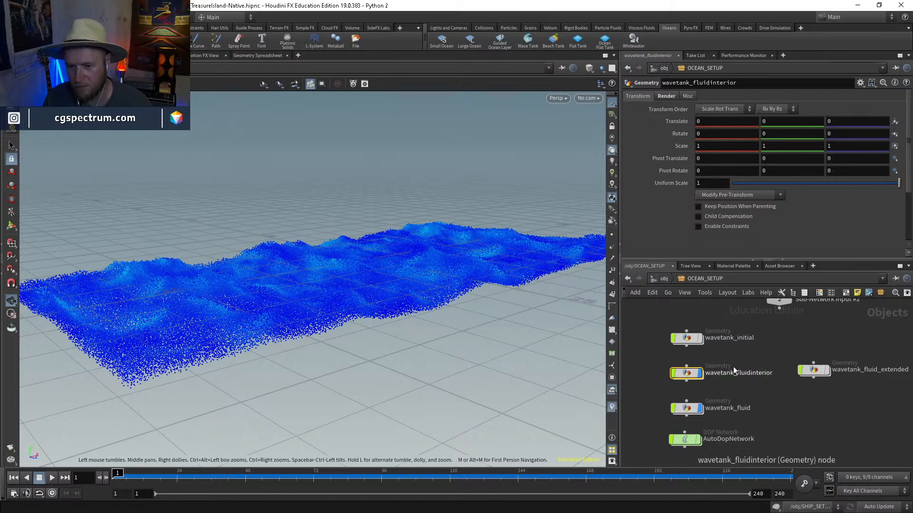
pyautogui.press('Delete')
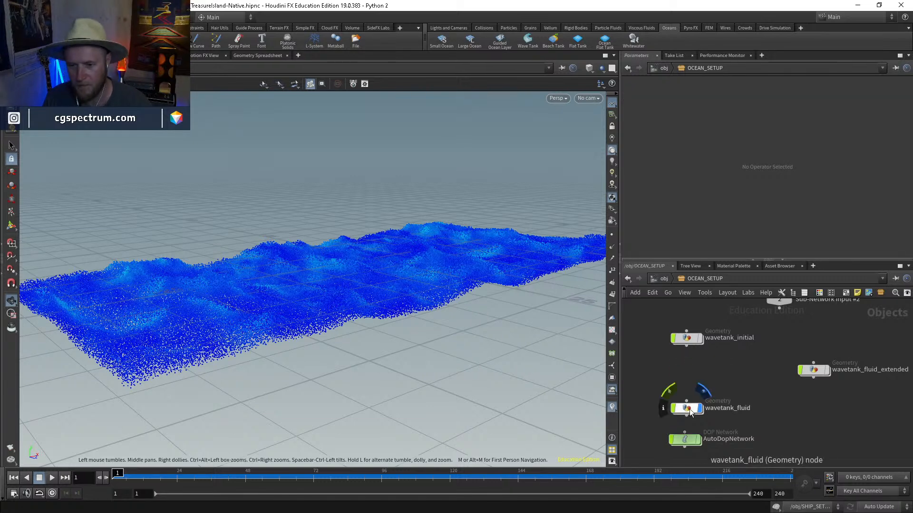
# Step: Move wavetank_fluid aside beside wavetank_fluid_extended and place AutoDopNetwork directly below wavetank_initial
pyautogui.moveTo(692, 412); pyautogui.dragTo(689, 385)
pyautogui.doubleClick(687, 383)
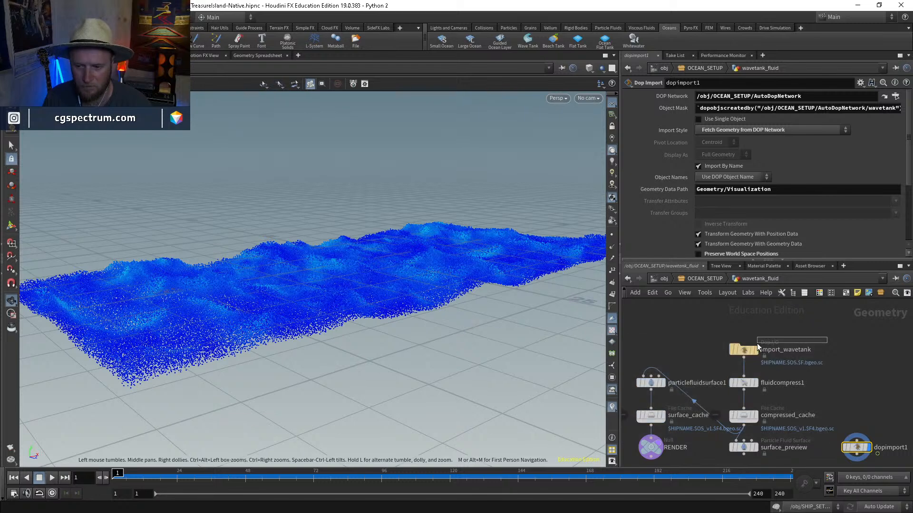
pyautogui.moveTo(903, 385); pyautogui.dragTo(820, 347, button='middle')
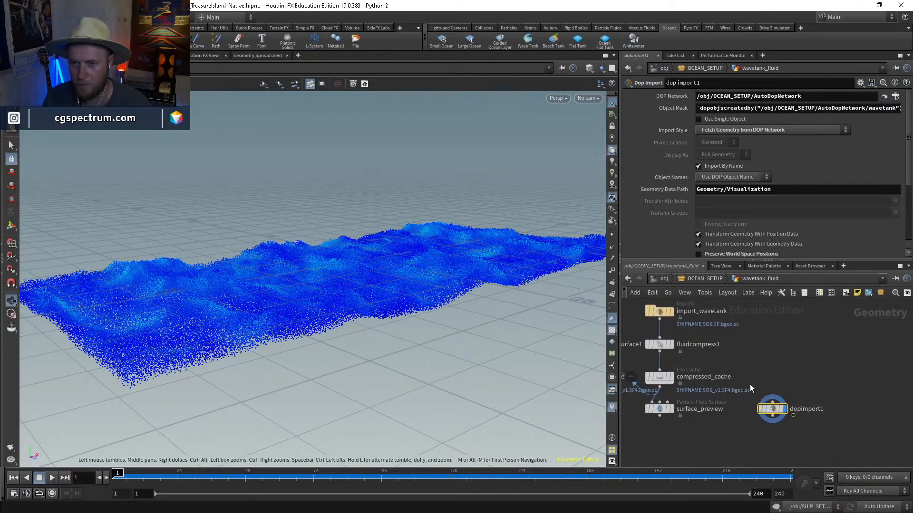
pyautogui.click(704, 279)
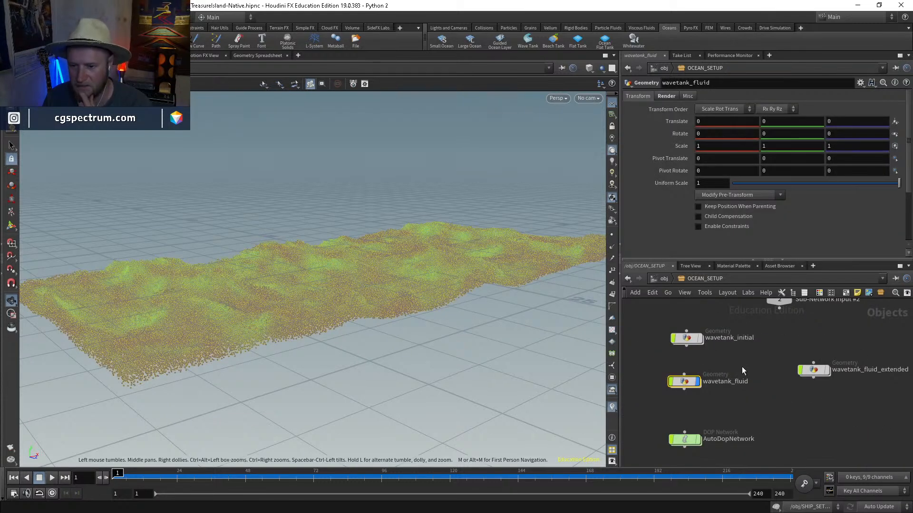
pyautogui.moveTo(677, 385); pyautogui.dragTo(898, 401)
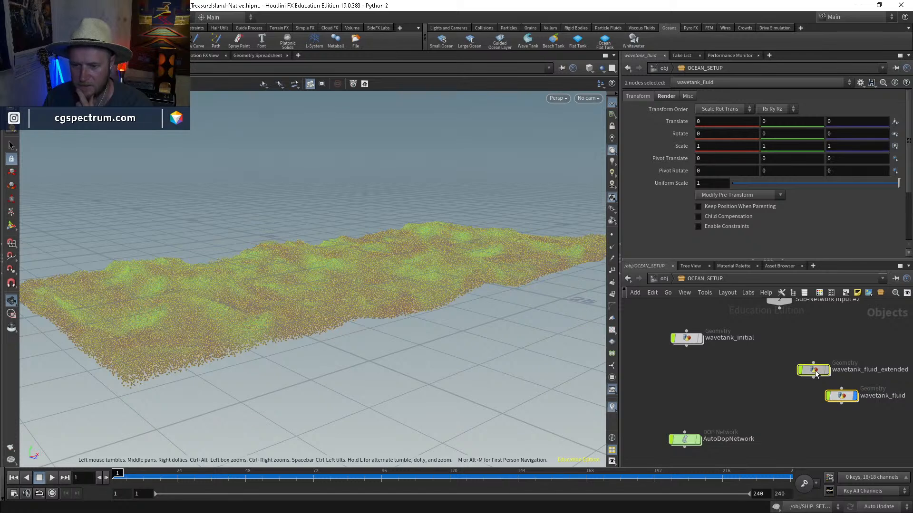
pyautogui.moveTo(689, 441); pyautogui.dragTo(689, 369)
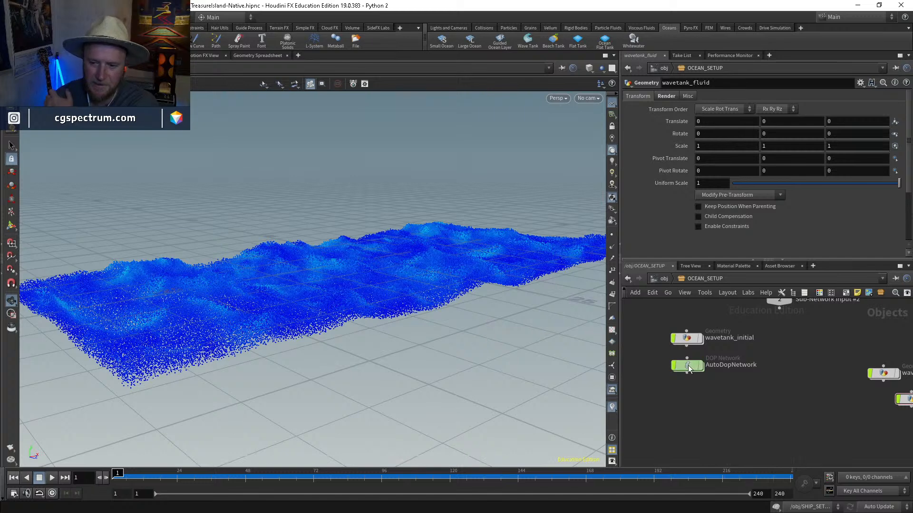
# Step: Inside AutoDopNetwork, move the wavetank FLIP object farther above flipsolver1 and check its parameters
pyautogui.doubleClick(688, 366)
pyautogui.moveTo(749, 370); pyautogui.dragTo(746, 333)
pyautogui.moveTo(813, 380); pyautogui.dragTo(793, 374, button='middle')
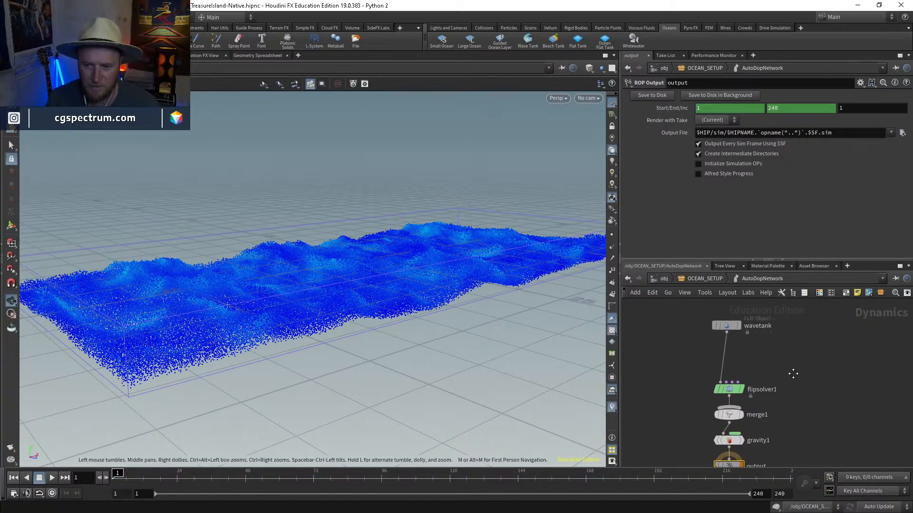
pyautogui.click(726, 326)
pyautogui.click(701, 278)
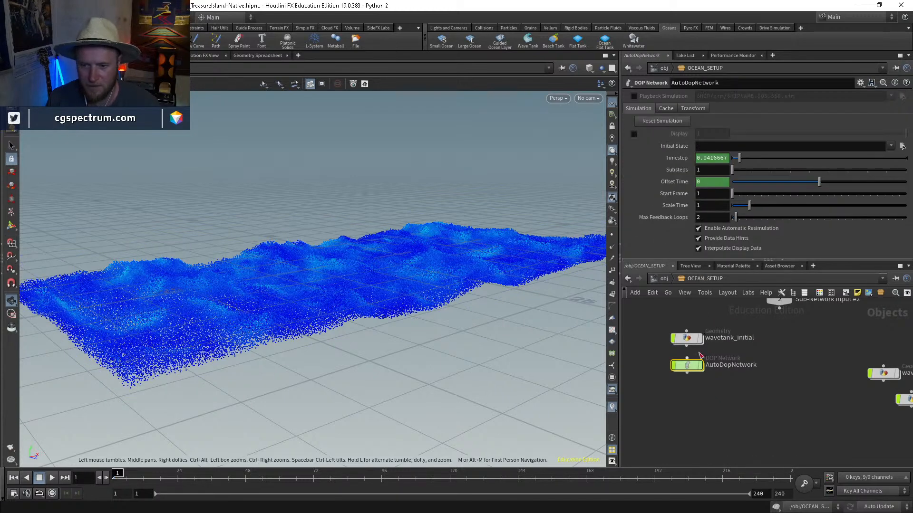
# Step: Inside wavetank_initial, delete the filecache node between the wavetank ocean source and the OUT null
pyautogui.doubleClick(675, 339)
pyautogui.moveTo(769, 434); pyautogui.dragTo(768, 321, button='middle')
pyautogui.scroll(-1, 765, 362)
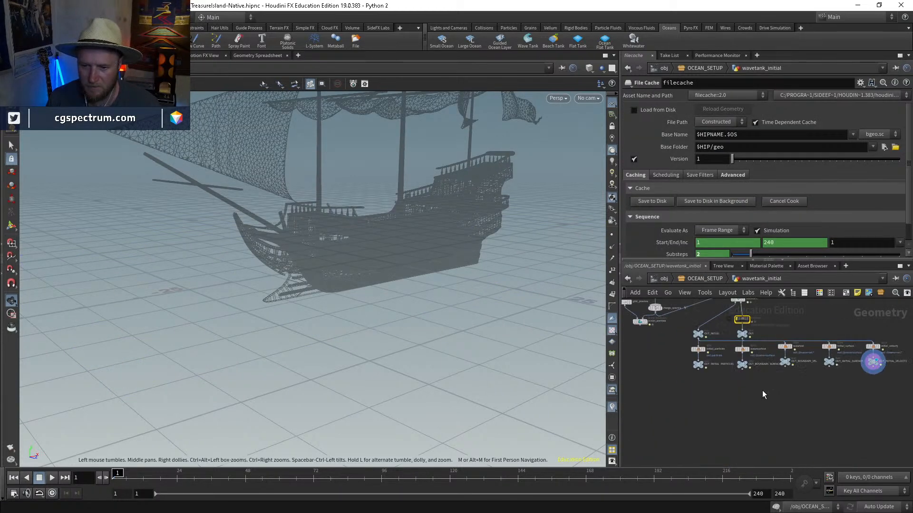
pyautogui.moveTo(762, 390); pyautogui.dragTo(723, 404, button='middle')
pyautogui.scroll(4, 716, 347)
pyautogui.scroll(-3, 718, 348)
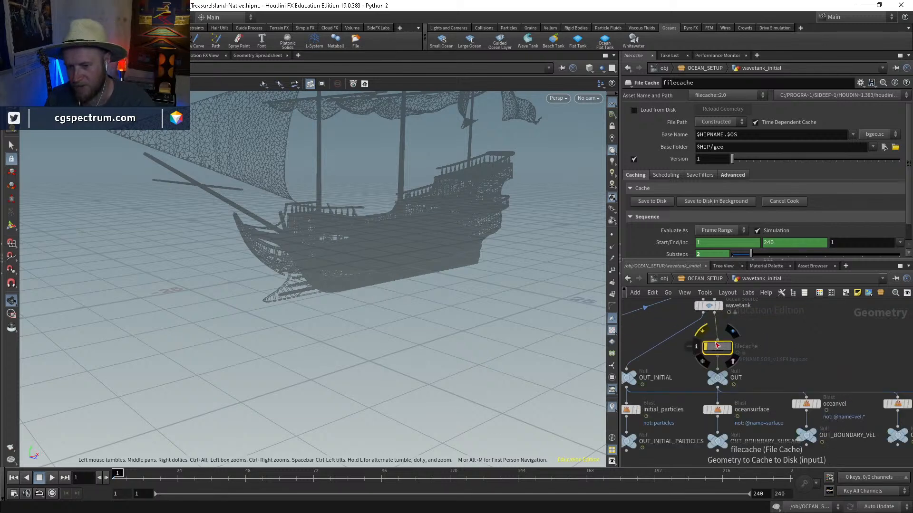
pyautogui.press('Delete')
# Step: Examine the wavetank ocean source's surface and particle settings, including the Grid Scale and Layer Size expressions
pyautogui.scroll(2, 720, 336)
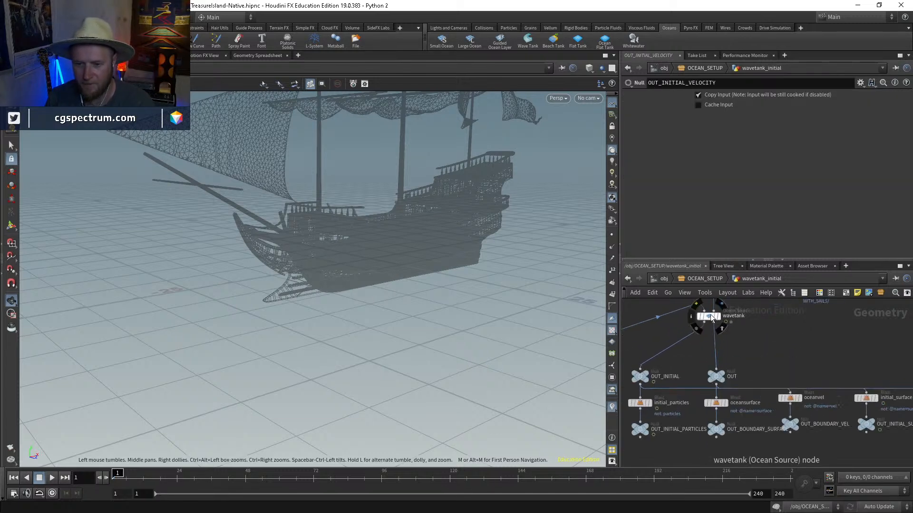
pyautogui.click(709, 316)
pyautogui.click(663, 182)
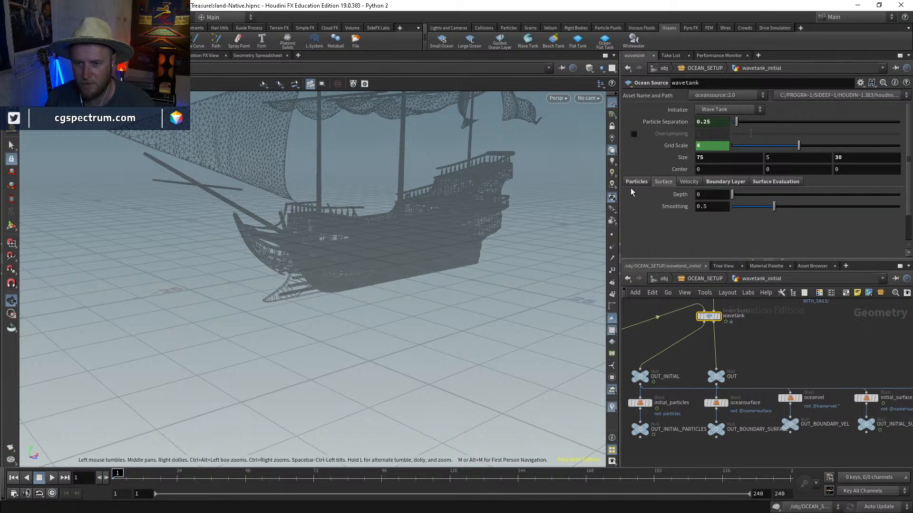
pyautogui.click(636, 181)
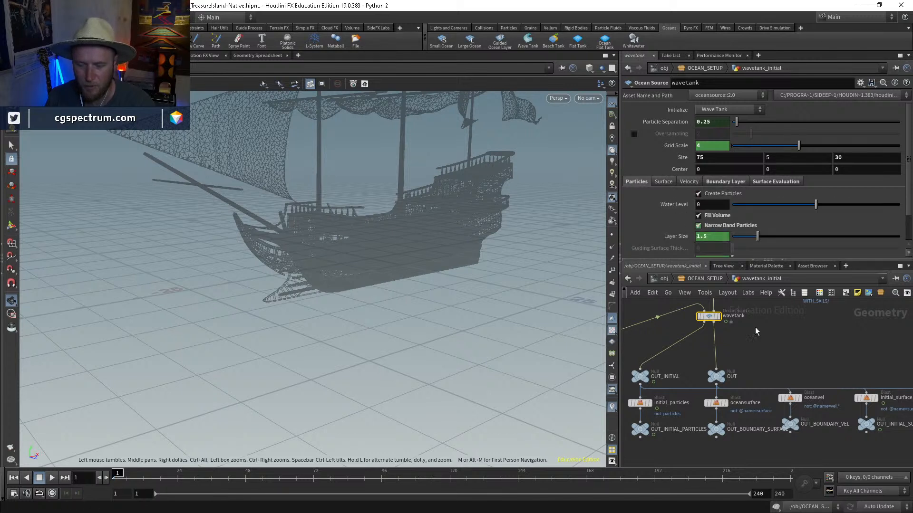
pyautogui.scroll(-3, 748, 347)
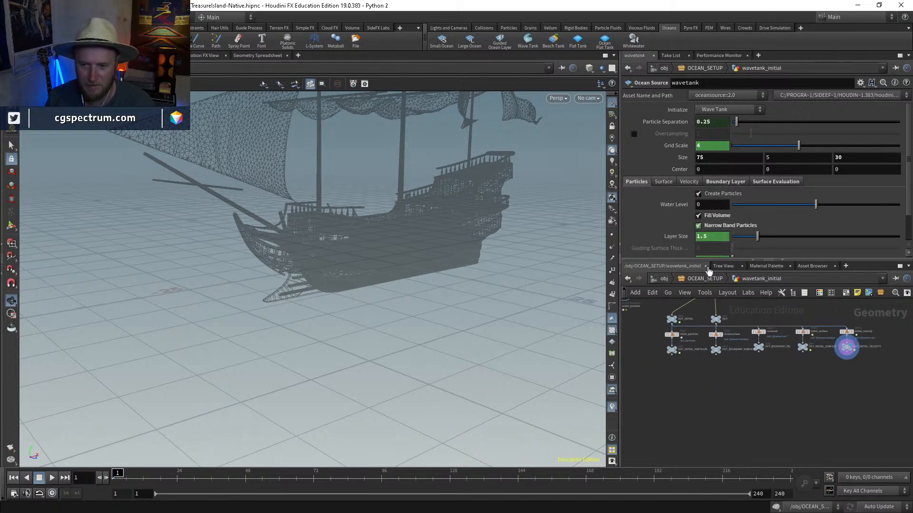
pyautogui.click(679, 146)
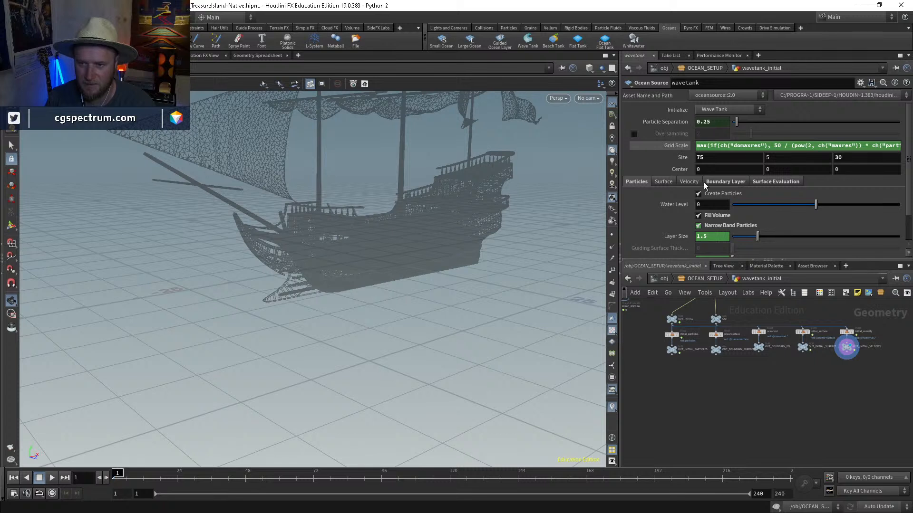
pyautogui.click(872, 145)
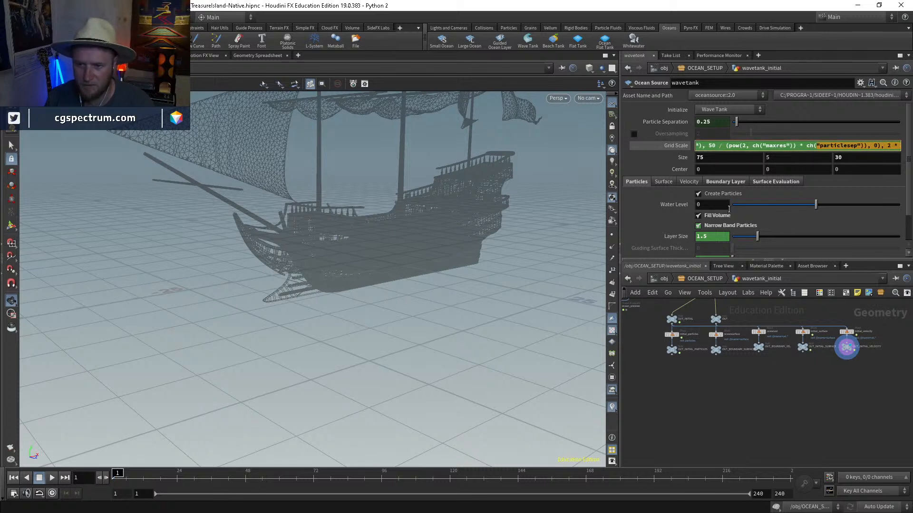
pyautogui.click(680, 238)
pyautogui.moveTo(713, 236); pyautogui.dragTo(847, 234)
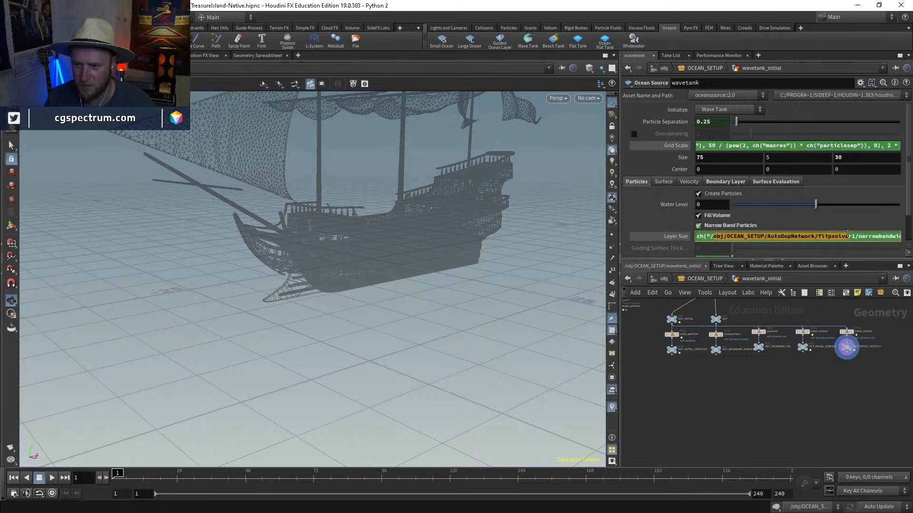
pyautogui.click(813, 236)
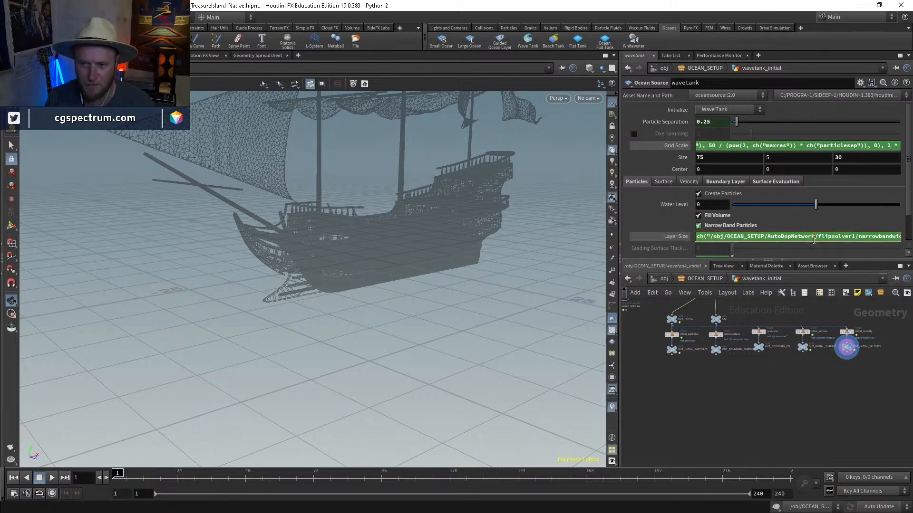
# Step: Rename the AutoDopNetwork in OCEAN_SETUP as OCEAN_SIM
pyautogui.click(700, 281)
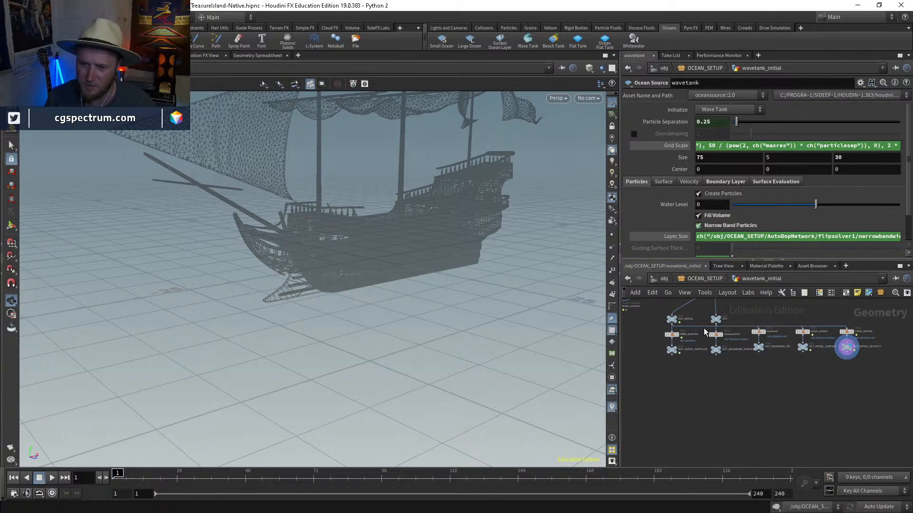
pyautogui.click(703, 279)
pyautogui.doubleClick(688, 366)
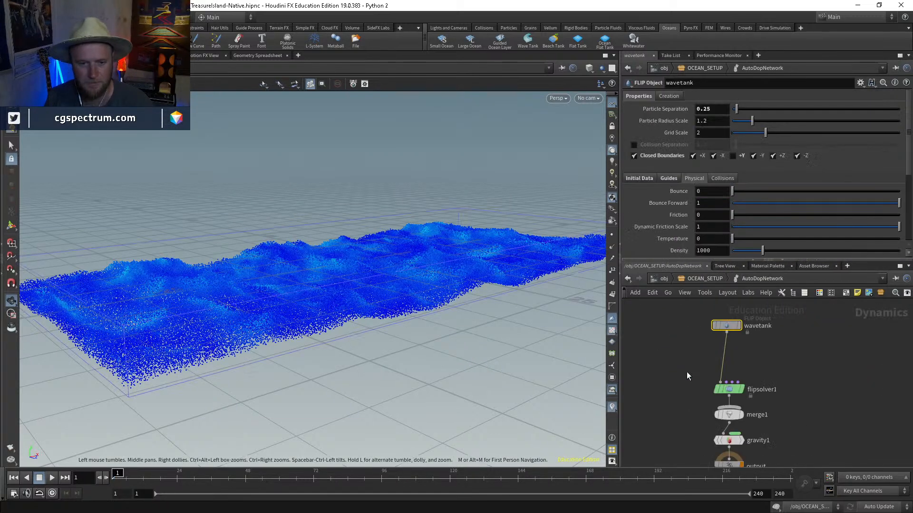
pyautogui.click(700, 279)
pyautogui.doubleClick(736, 366)
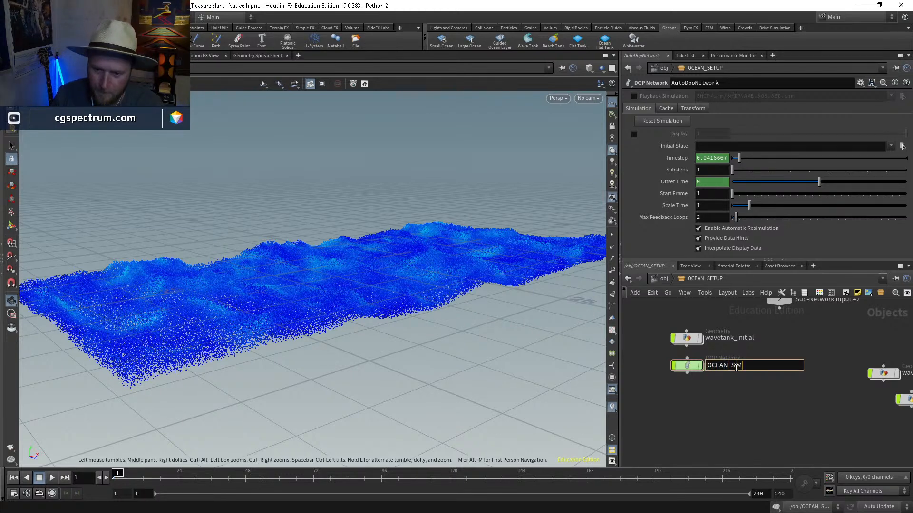
pyautogui.write('OCEAN_SIM')
pyautogui.press('Return')
# Step: Play the wave tank simulation inside OCEAN_SIM to review the particles, and return to frame 1
pyautogui.doubleClick(685, 367)
pyautogui.press('Up')
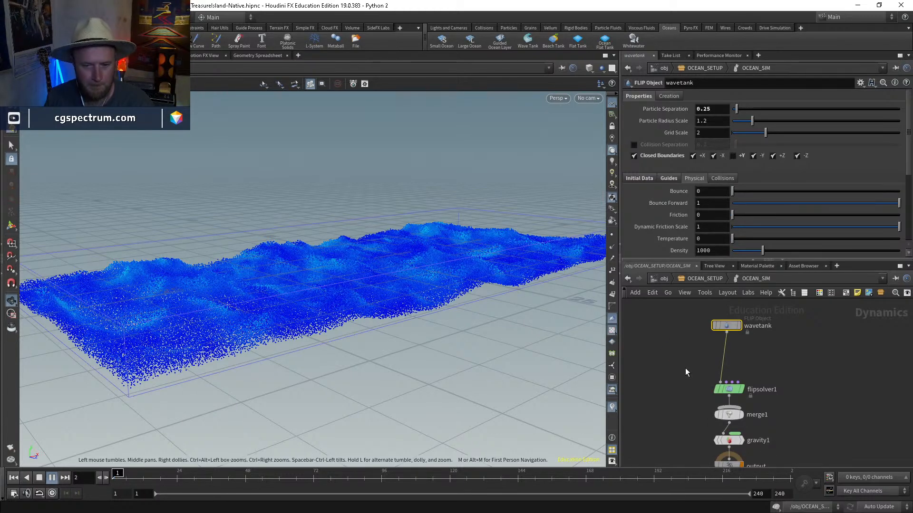
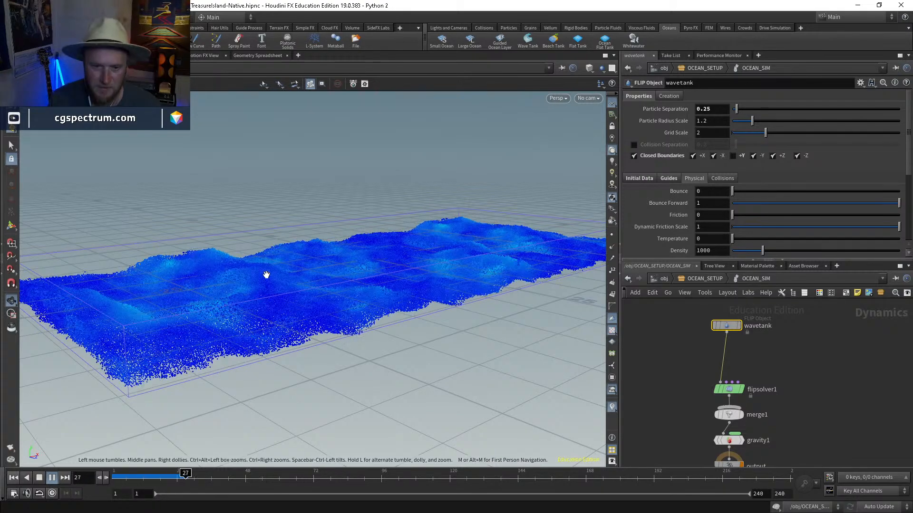
pyautogui.moveTo(164, 477); pyautogui.dragTo(116, 472)
# Step: Add a Static Object node beside flipsolver1 in the OCEAN_SIM network
pyautogui.moveTo(782, 344)
pyautogui.mouseDown(button='middle')
pyautogui.moveTo(775, 369)
pyautogui.moveTo(774, 330)
pyautogui.mouseUp(button='middle')
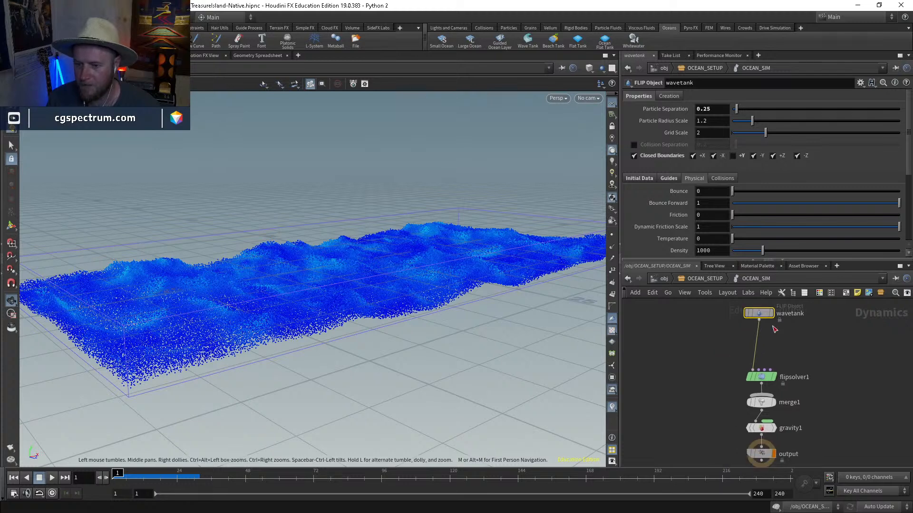
pyautogui.middleClick(759, 402)
pyautogui.moveTo(775, 428); pyautogui.dragTo(768, 362, button='middle')
pyautogui.moveTo(757, 385); pyautogui.dragTo(764, 446)
pyautogui.moveTo(677, 301); pyautogui.dragTo(692, 369, button='middle')
pyautogui.press('Tab')
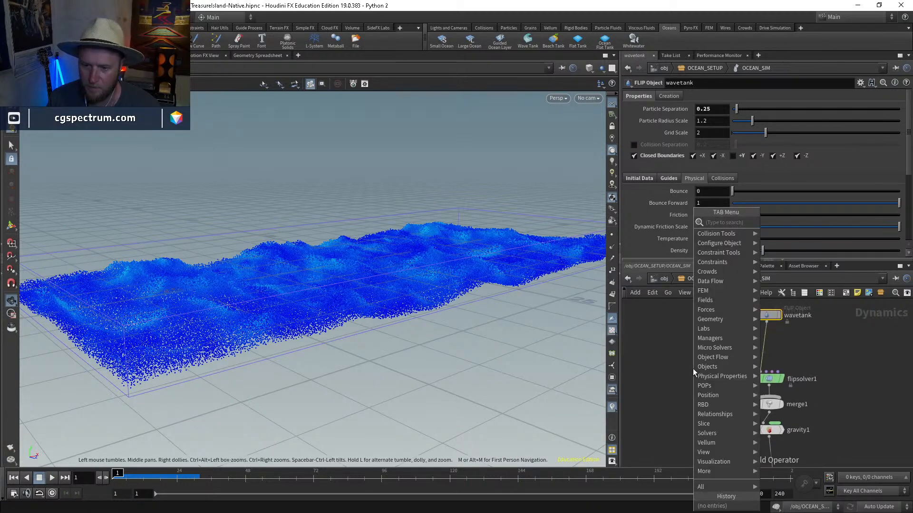
pyautogui.write('sta')
pyautogui.press('Return')
pyautogui.press('Return')
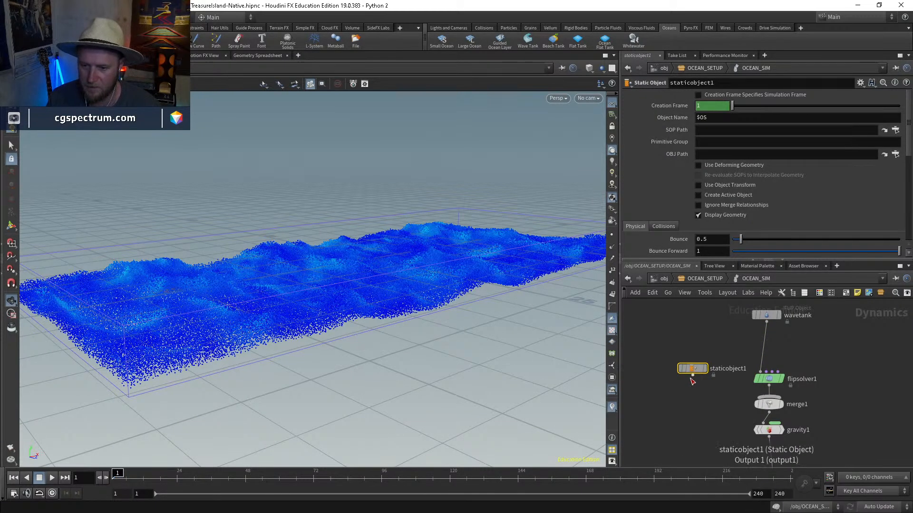
# Step: Wire staticobject1 into merge1 alongside flipsolver1, and return to the OCEAN_SETUP network
pyautogui.click(692, 375)
pyautogui.click(768, 405)
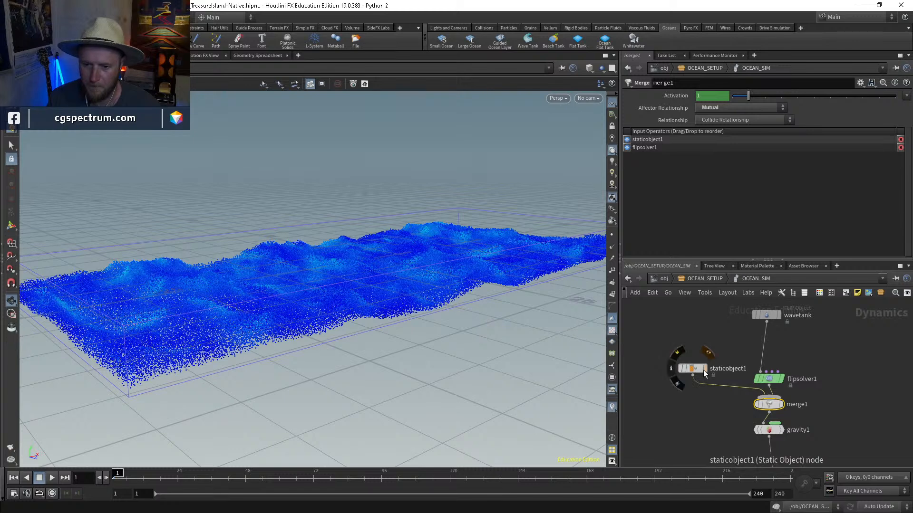
pyautogui.click(704, 278)
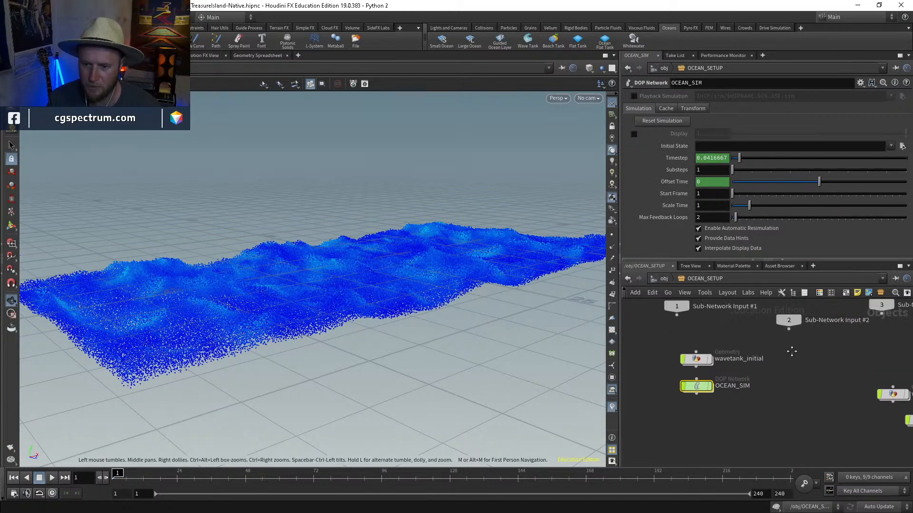
# Step: Add a Geometry node beside OCEAN_SIM in OCEAN_SETUP and name it COLLIDER
pyautogui.press('Tab')
pyautogui.write('ge')
pyautogui.press('Return')
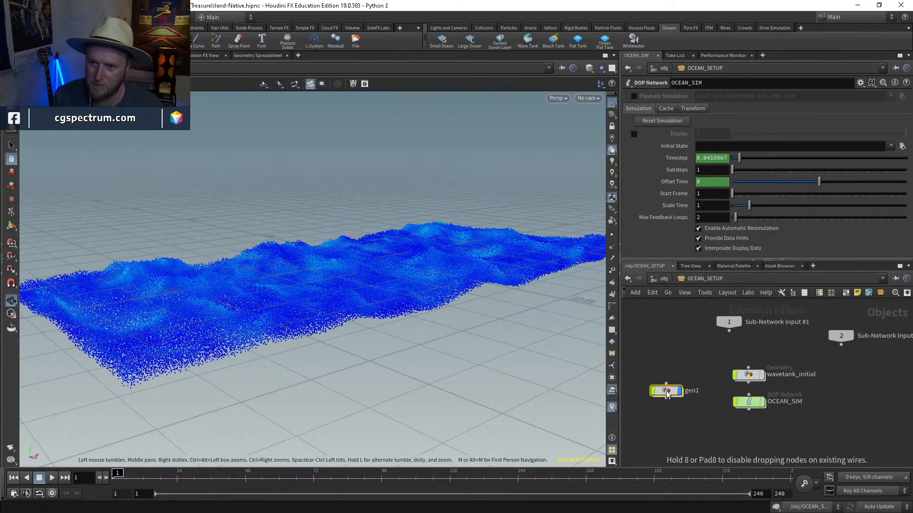
pyautogui.click(659, 399)
pyautogui.doubleClick(686, 400)
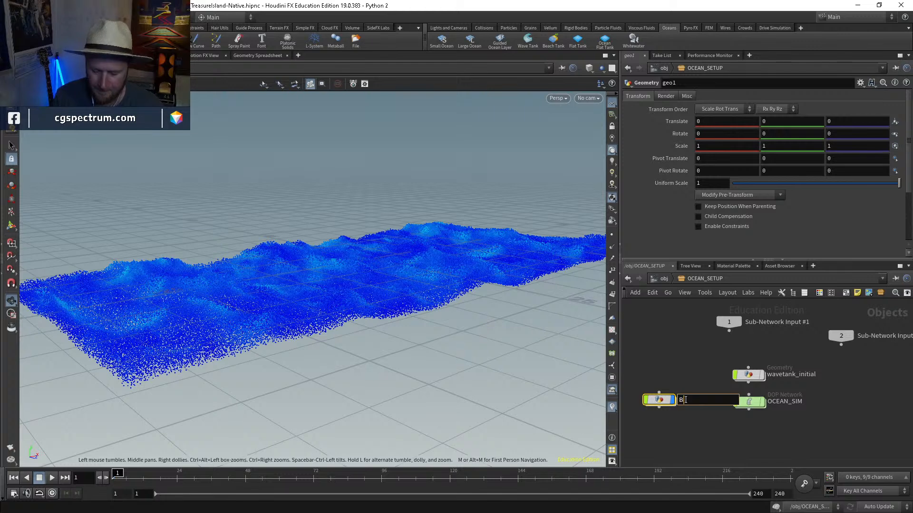
pyautogui.write('COLLIDER')
pyautogui.press('Return')
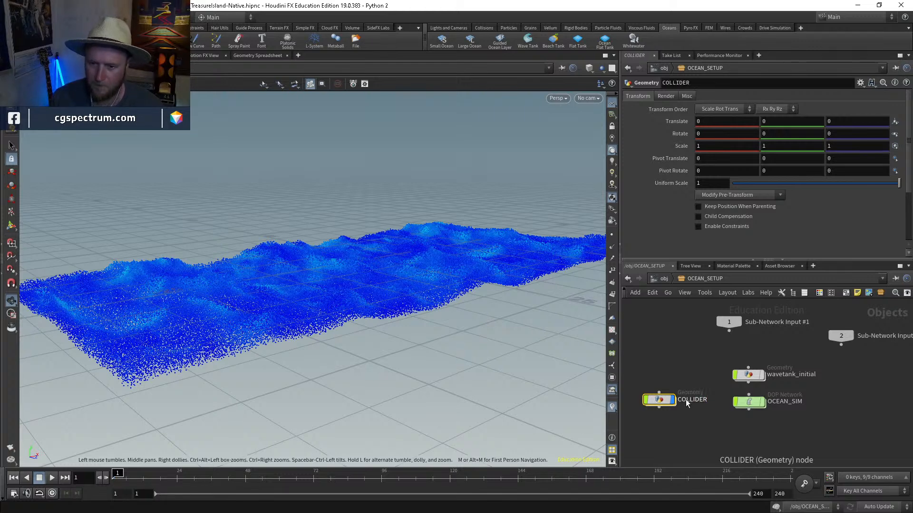
# Step: Add an Object Merge node inside the COLLIDER geometry network
pyautogui.doubleClick(658, 400)
pyautogui.press('Tab')
pyautogui.write('obj')
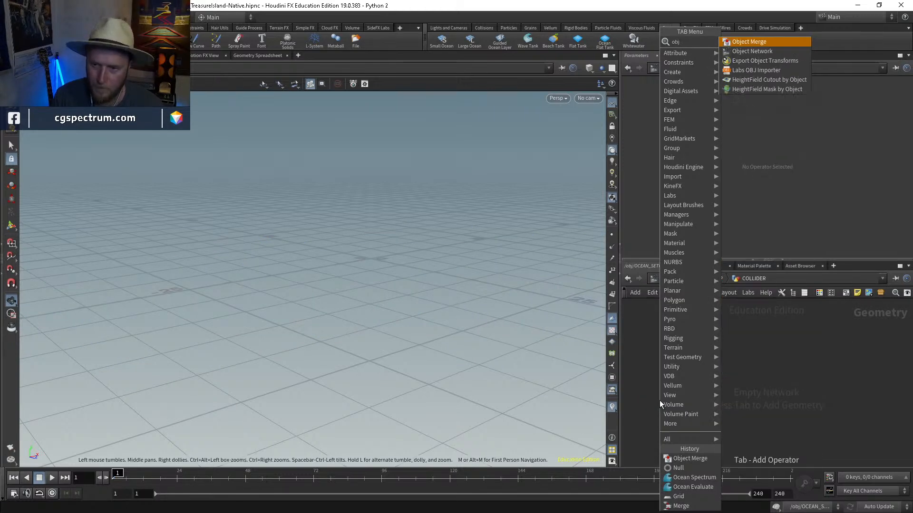
pyautogui.press('Return')
pyautogui.click(660, 400)
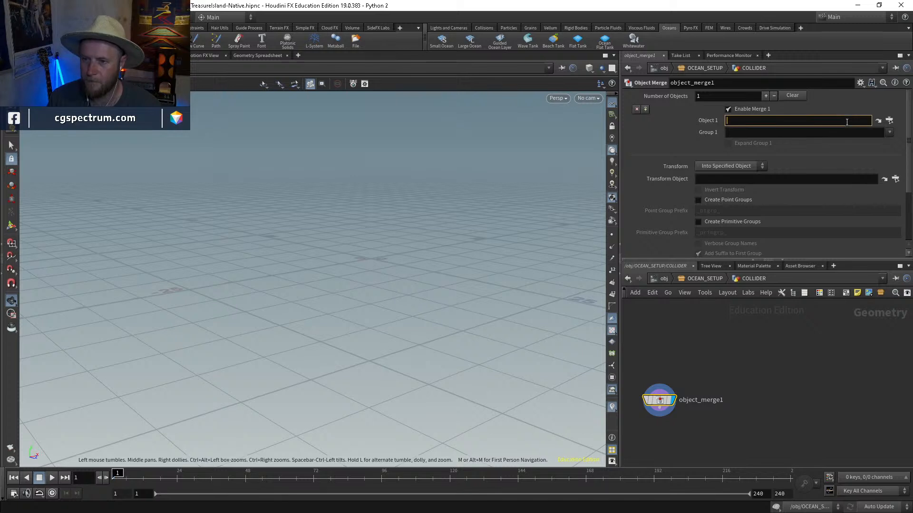
# Step: Set the Object Merge's Object 1 path to /obj/SHIP_SETUP/OUT_BOATSIM_WITH_SAILS/
pyautogui.write('/obj/')
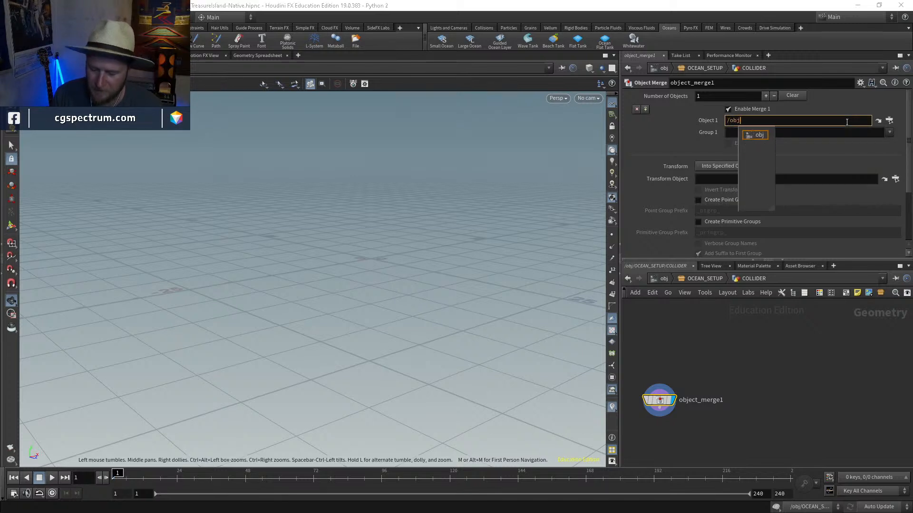
pyautogui.press('Down')
pyautogui.press('Down')
pyautogui.press('Return')
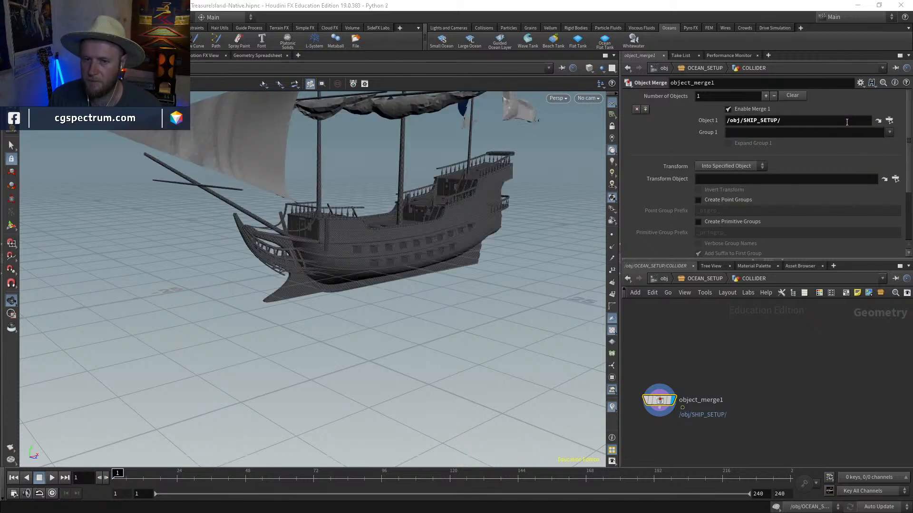
pyautogui.write('OUT')
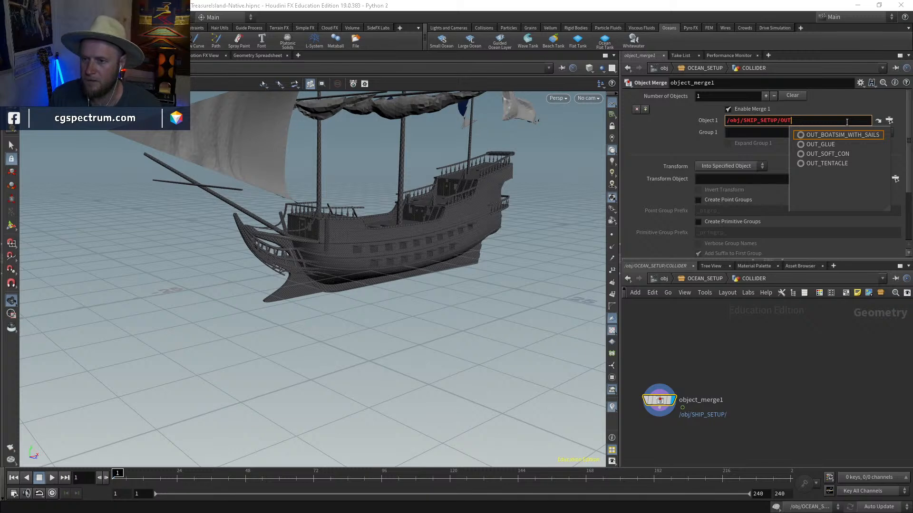
pyautogui.press('Return')
# Step: Add an Unpack node wired below the Object Merge, display it, and inspect its geometry attributes and groups
pyautogui.press('Tab')
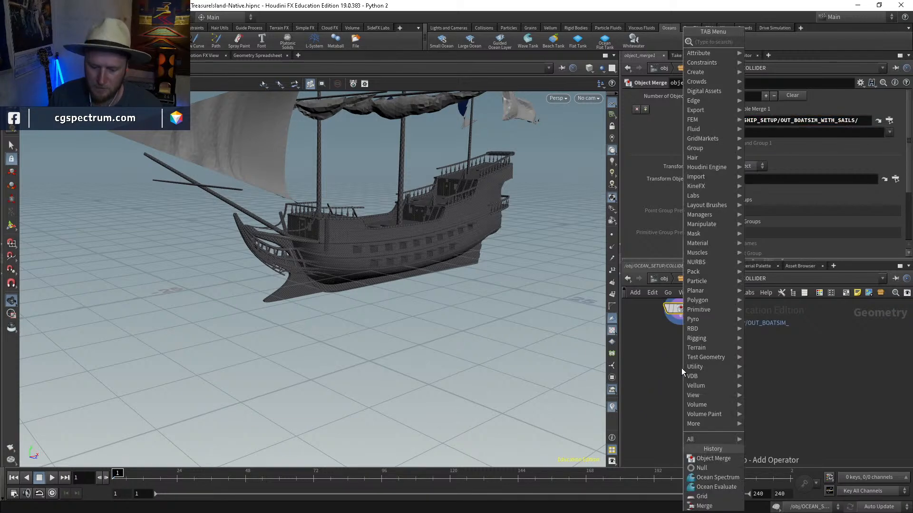
pyautogui.write('unpack')
pyautogui.press('Return')
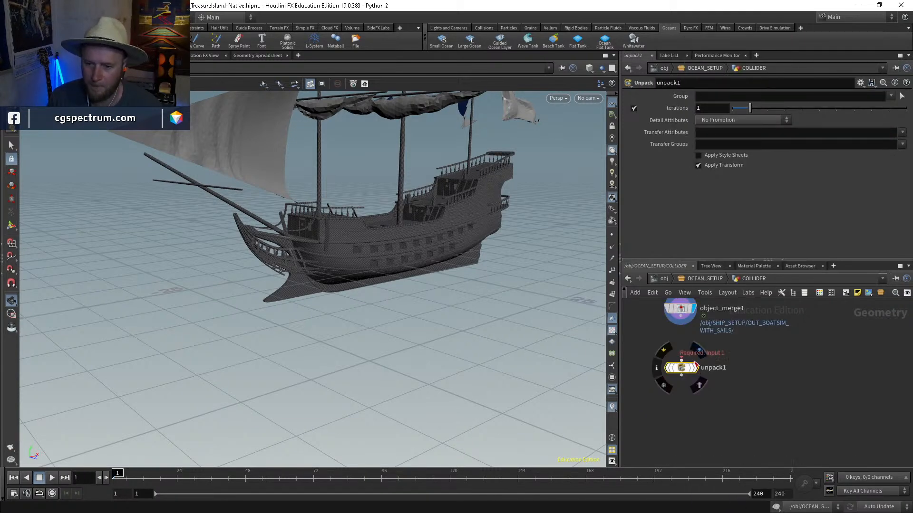
pyautogui.moveTo(681, 360); pyautogui.dragTo(680, 324)
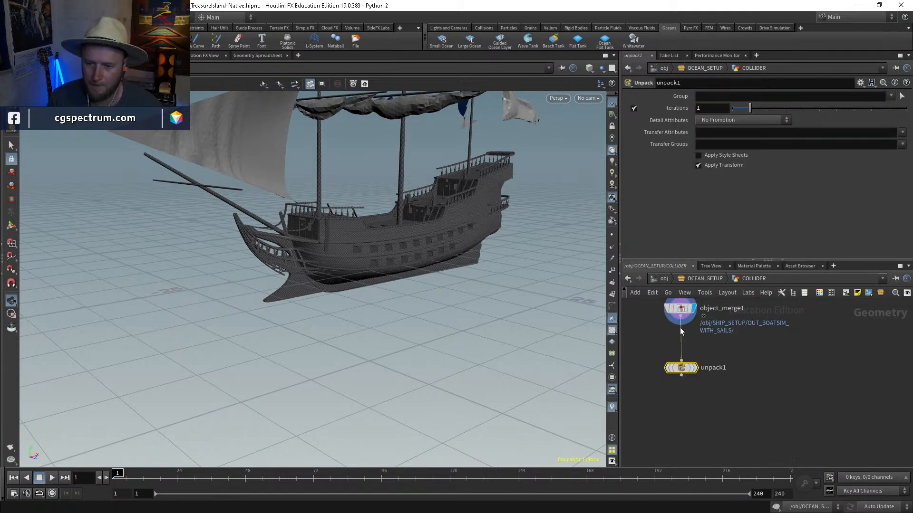
pyautogui.middleClick(684, 371)
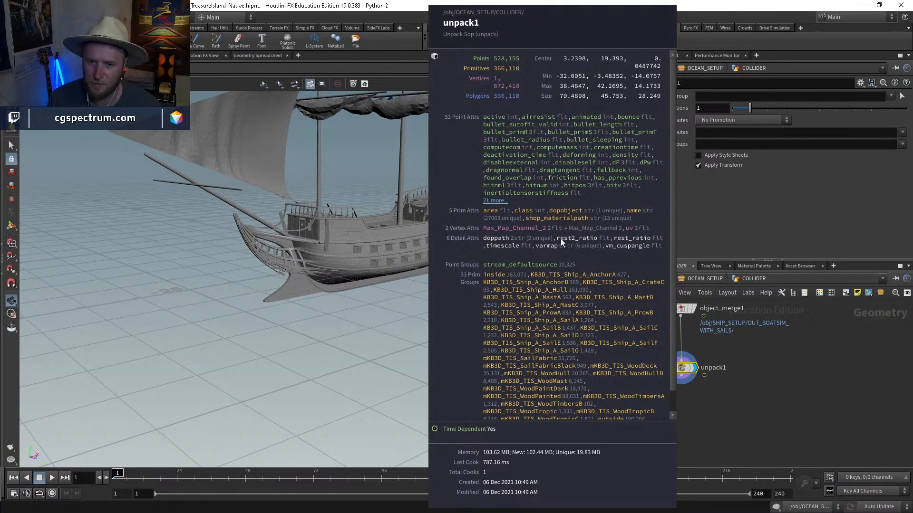
pyautogui.moveTo(683, 369); pyautogui.dragTo(680, 350)
# Step: Add an Attribute Delete node below unpack1, wired to it and displayed
pyautogui.press('Tab')
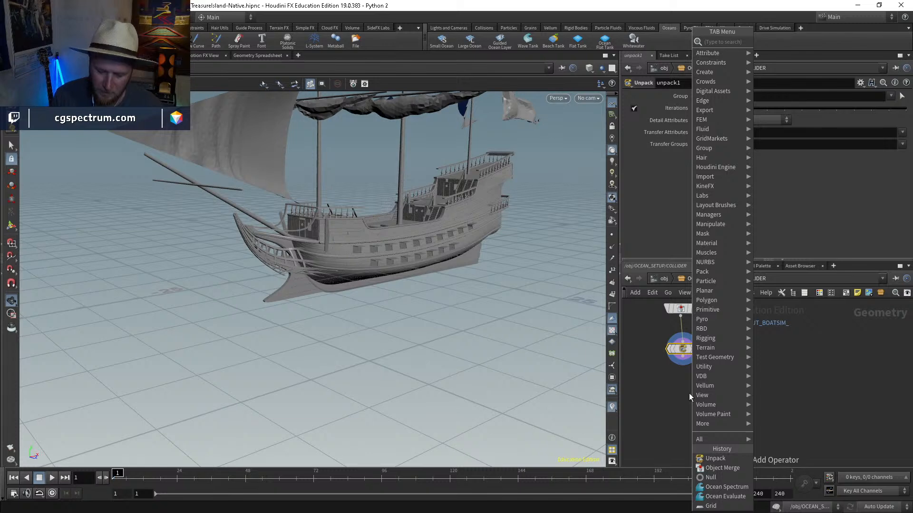
pyautogui.write('adel')
pyautogui.press('Return')
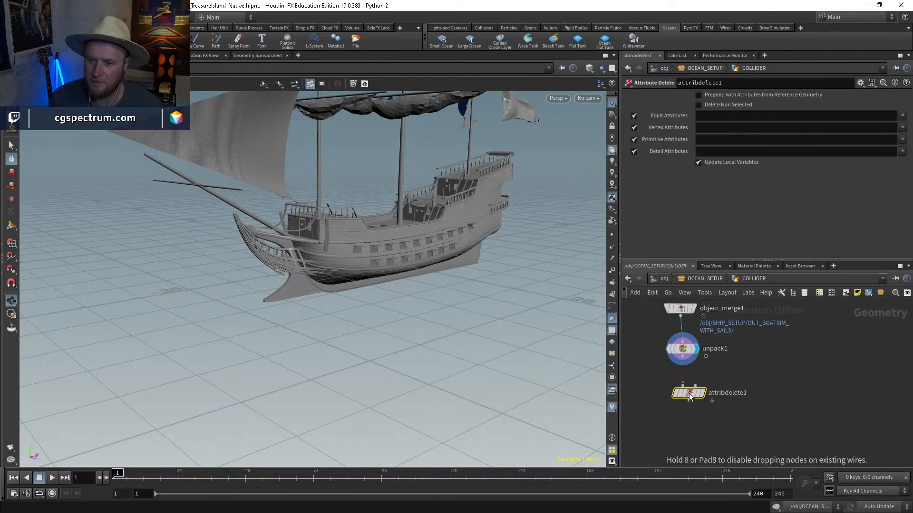
pyautogui.click(681, 389)
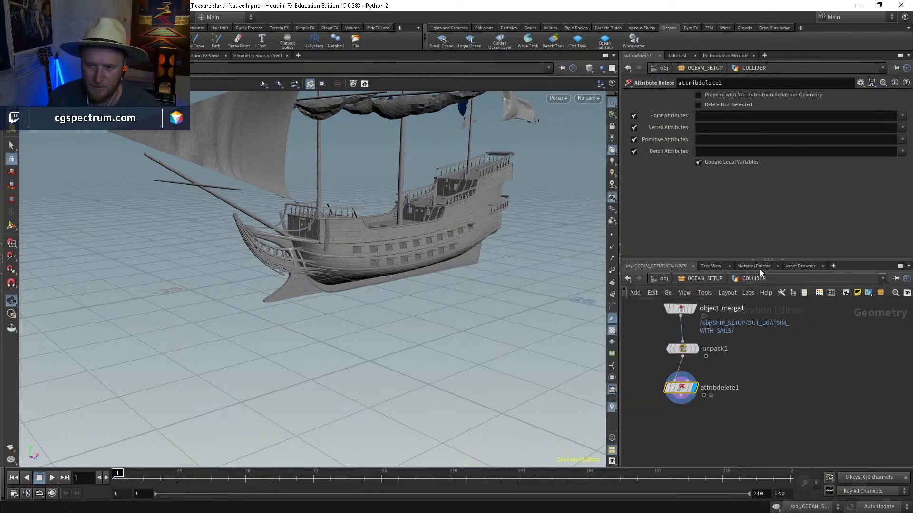
# Step: Set the Attribute Delete's Point Attributes to * ^v and its Vertex, Primitive and Detail Attributes to *, and check the node info
pyautogui.click(902, 117)
pyautogui.click(859, 117)
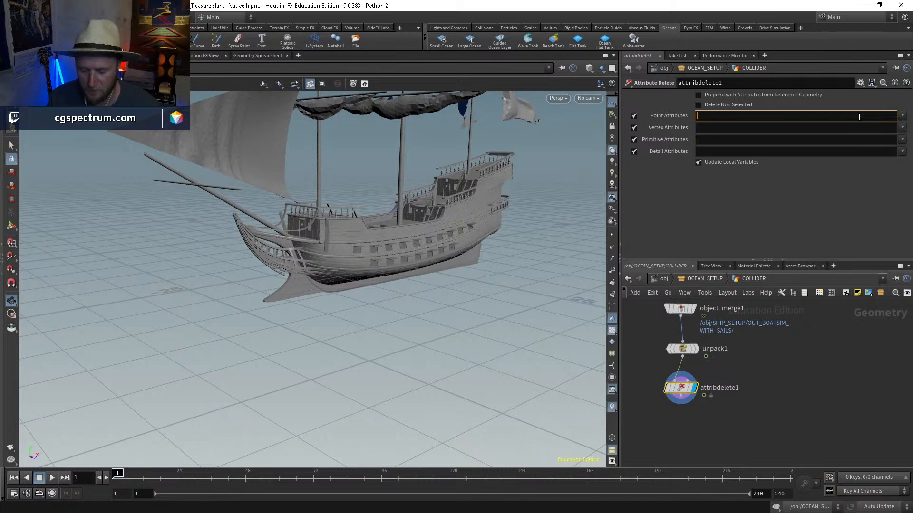
pyautogui.write('*')
pyautogui.press('Return')
pyautogui.click(902, 117)
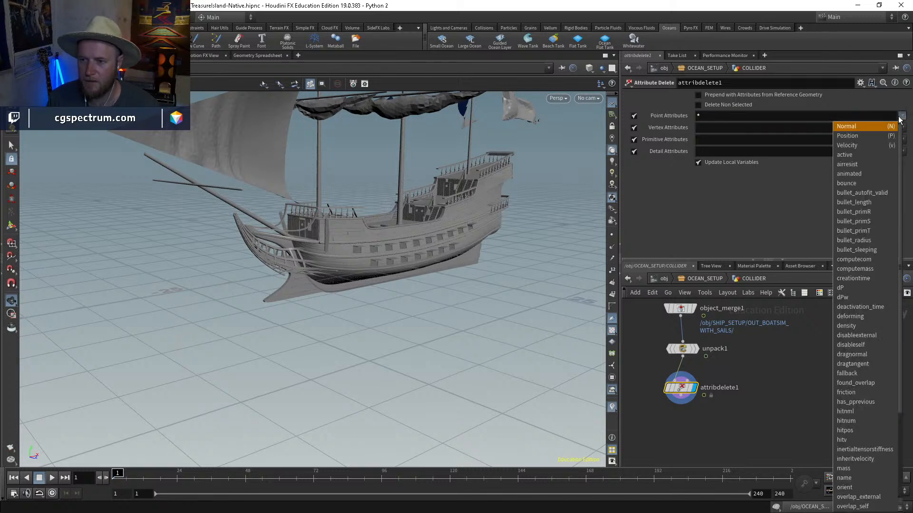
pyautogui.click(854, 144)
pyautogui.click(902, 117)
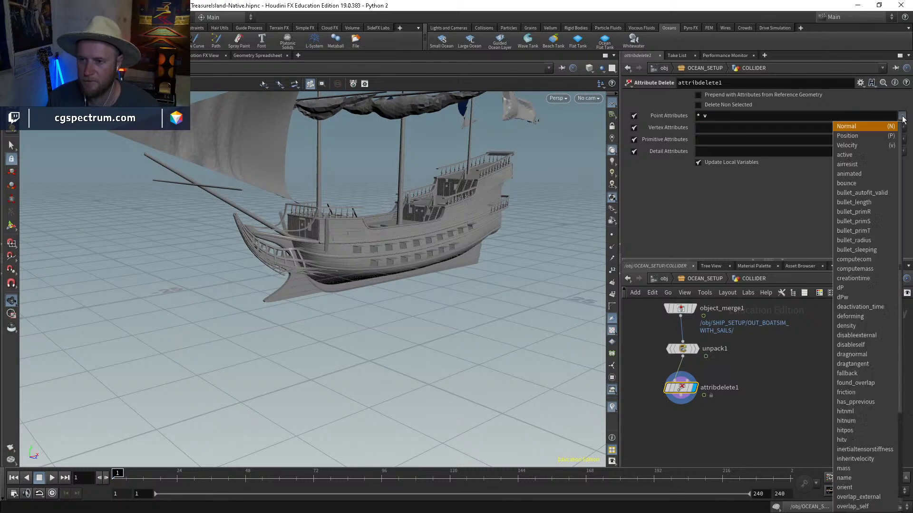
pyautogui.click(702, 115)
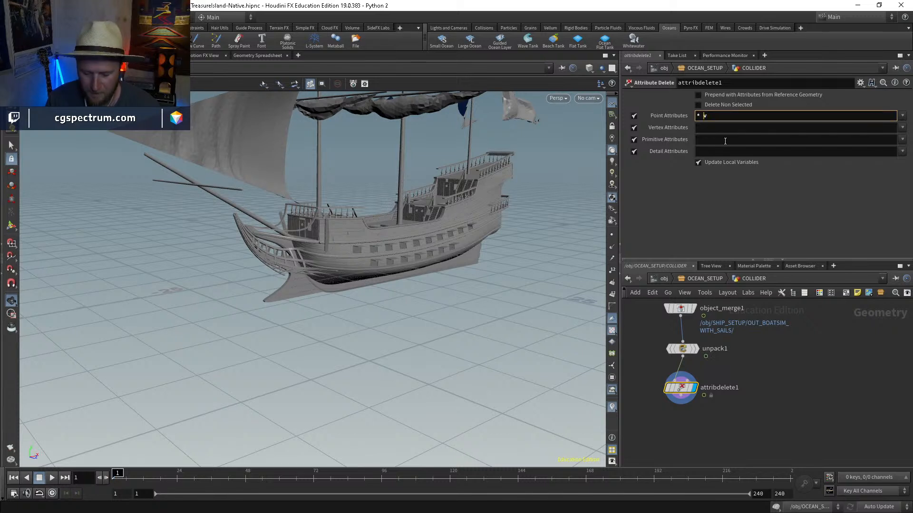
pyautogui.click(822, 128)
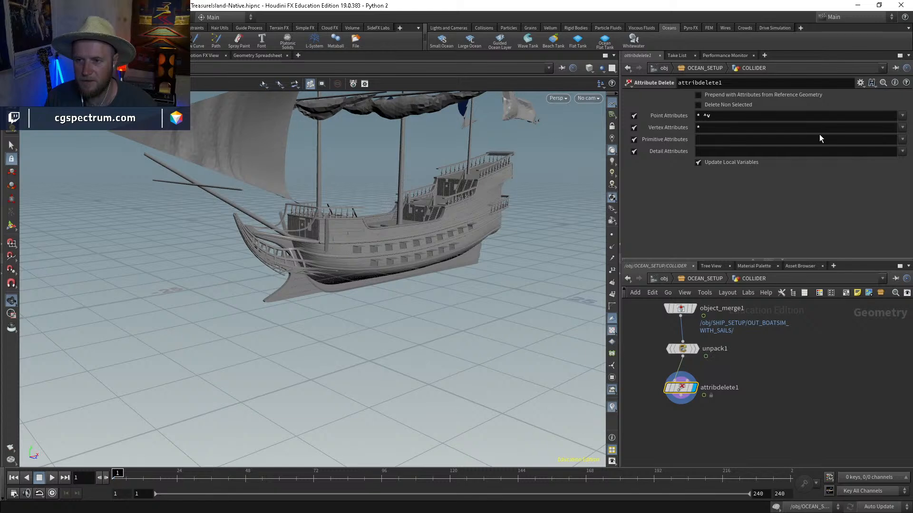
pyautogui.click(819, 138)
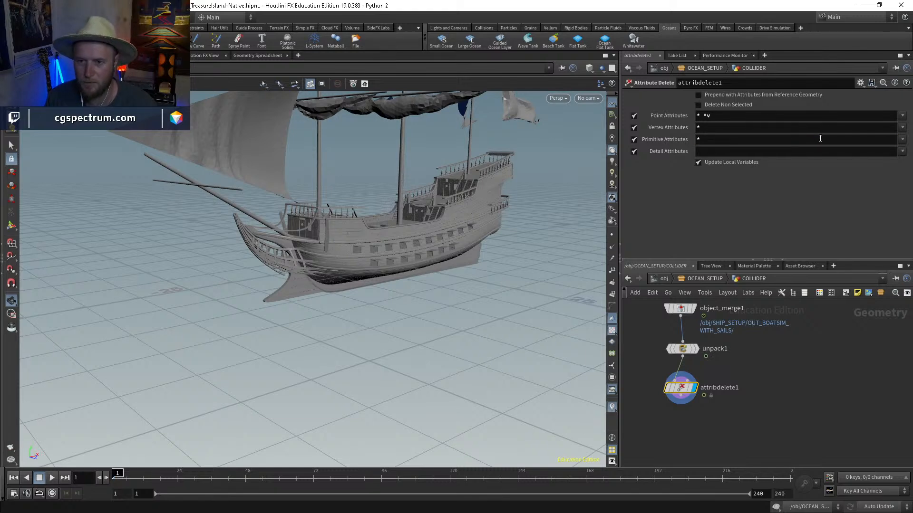
pyautogui.middleClick(688, 392)
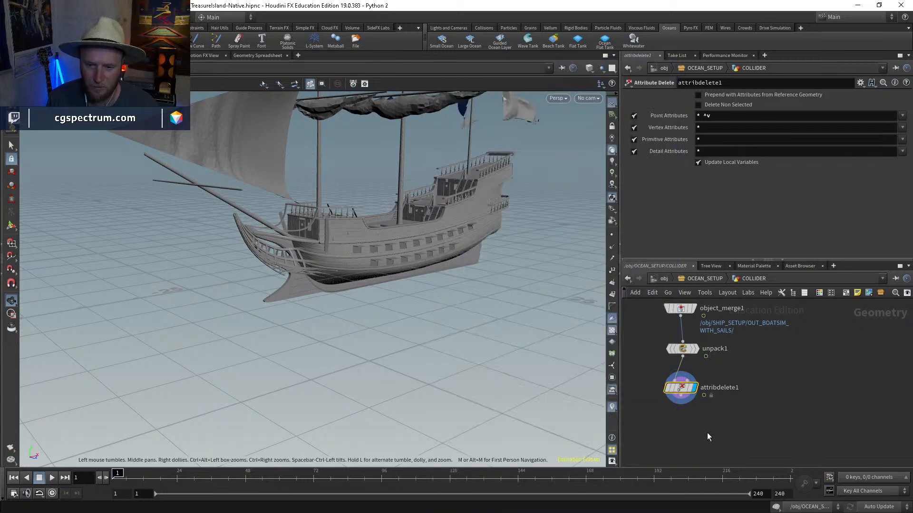
# Step: Add a Group Delete node below attribdelete1 with Group Names set to *, and check its remaining attributes and groups
pyautogui.press('Tab')
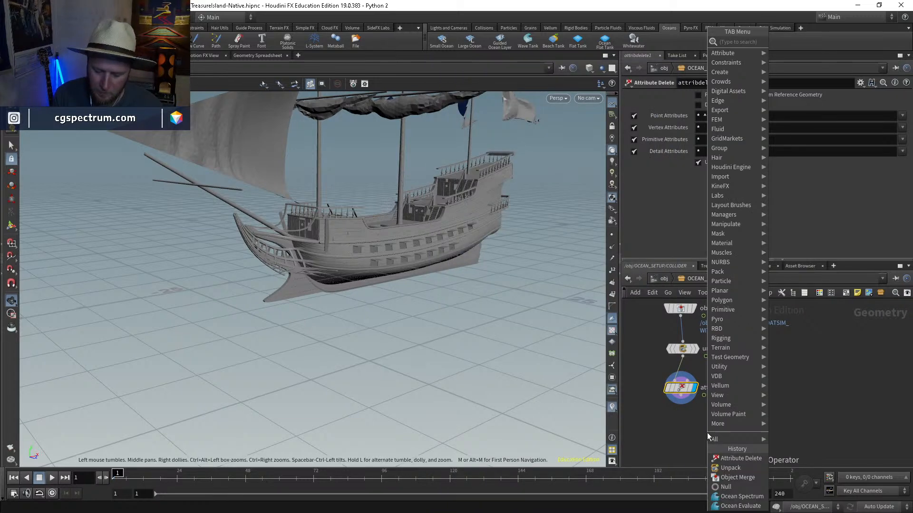
pyautogui.press('Escape')
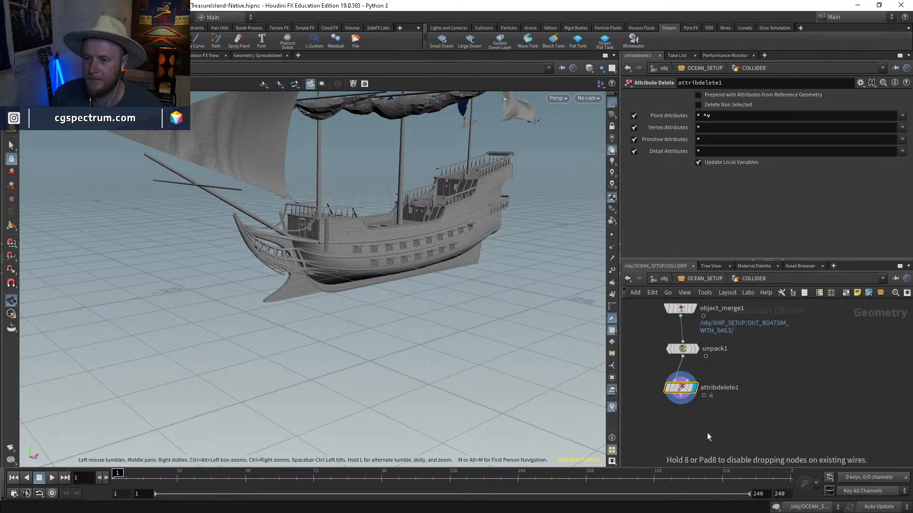
pyautogui.click(707, 432)
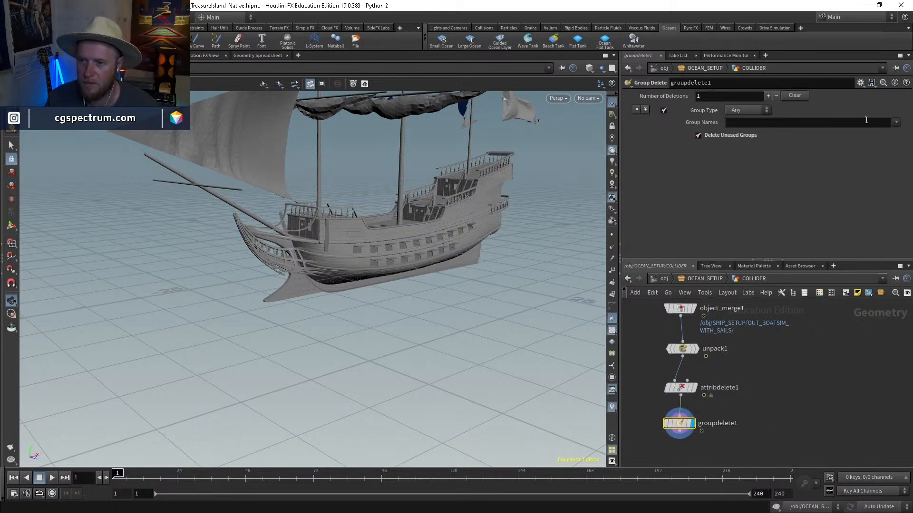
pyautogui.click(768, 120)
pyautogui.write('*')
pyautogui.press('Return')
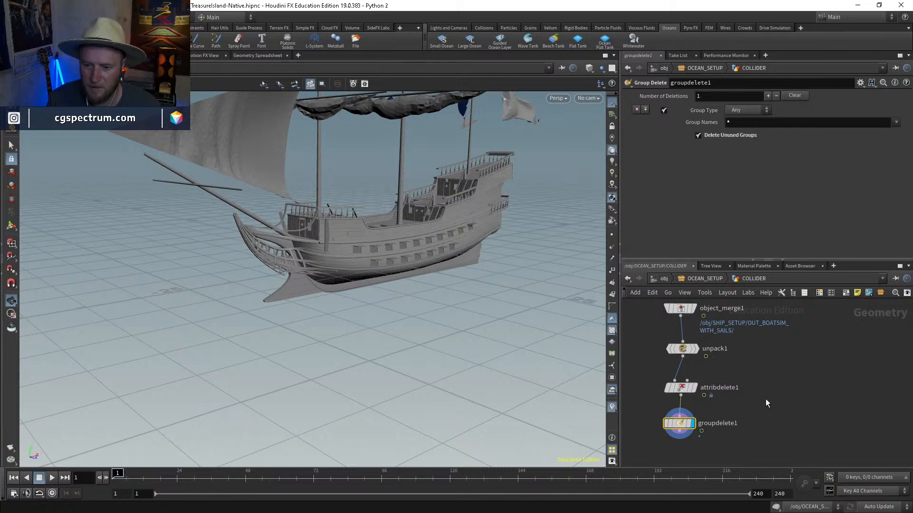
pyautogui.moveTo(765, 403); pyautogui.dragTo(773, 329, button='middle')
pyautogui.middleClick(686, 352)
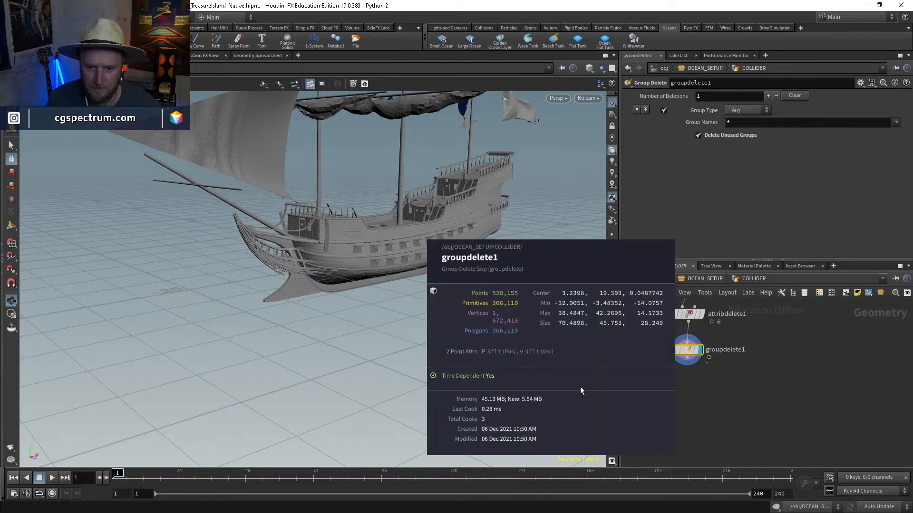
# Step: Add a displayed Null node below groupdelete1 and name it OUT_GEO
pyautogui.press('Tab')
pyautogui.write('null')
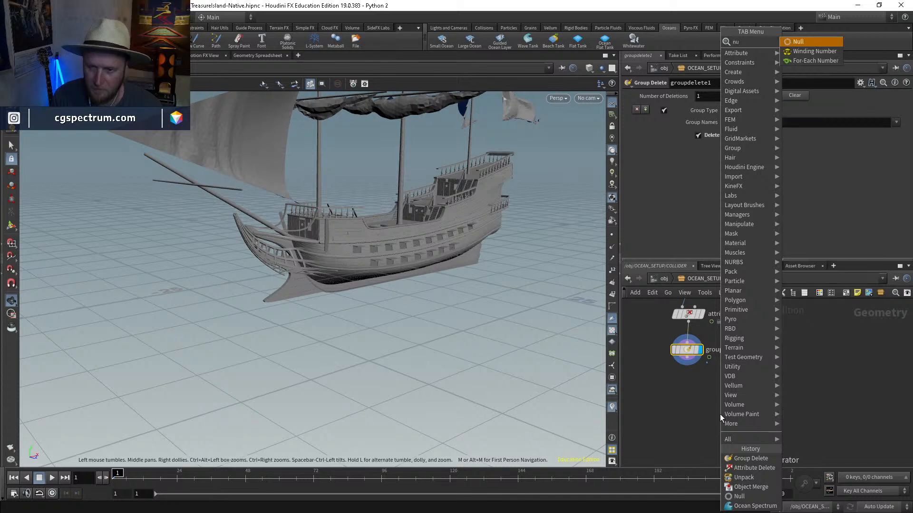
pyautogui.press('Return')
pyautogui.click(704, 397)
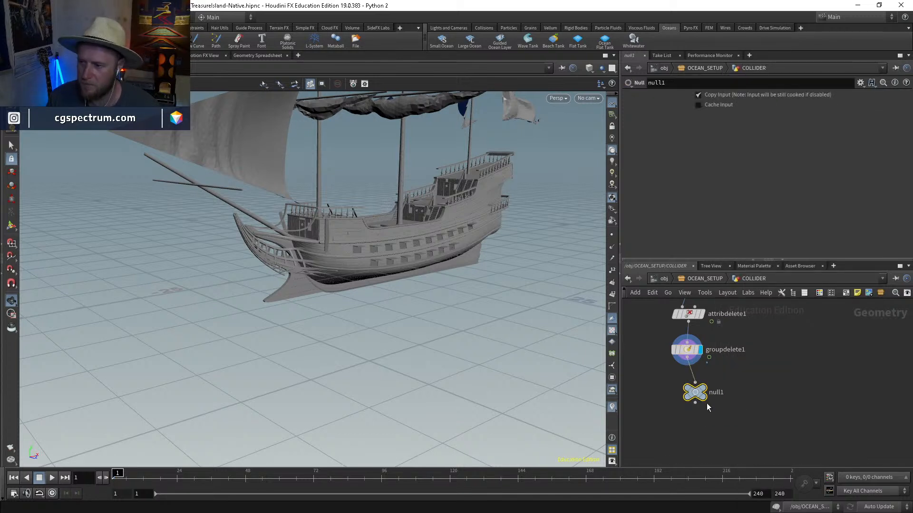
pyautogui.doubleClick(702, 387)
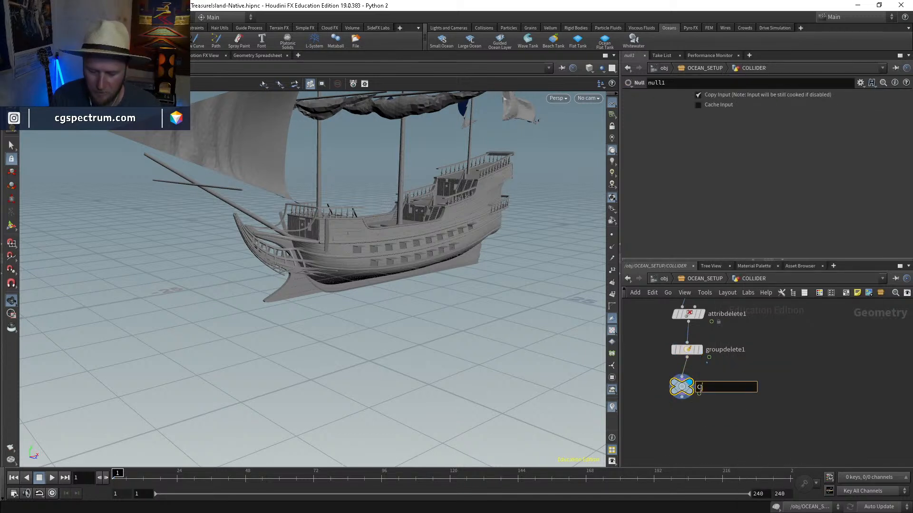
pyautogui.write('OUT_GEO')
pyautogui.press('Return')
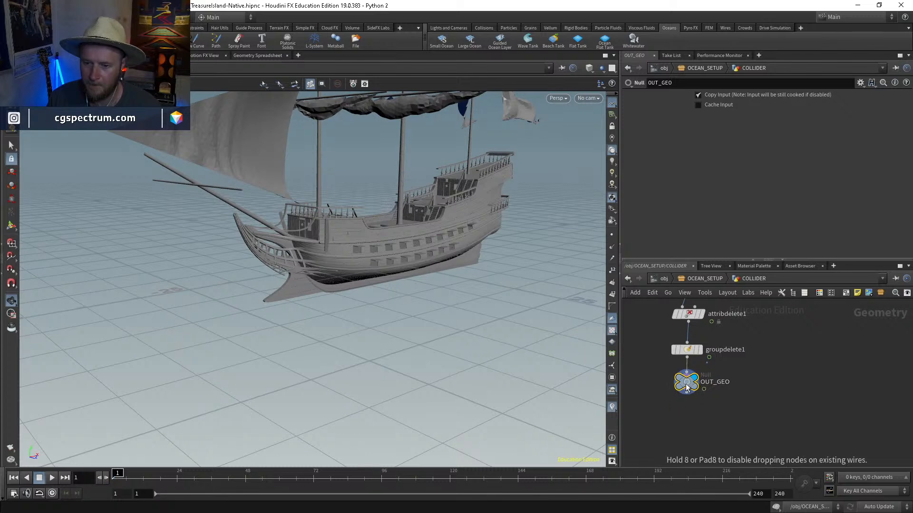
# Step: Add a VDB from Polygons node wired below OUT_GEO and display it
pyautogui.press('Tab')
pyautogui.write('vdbfrom')
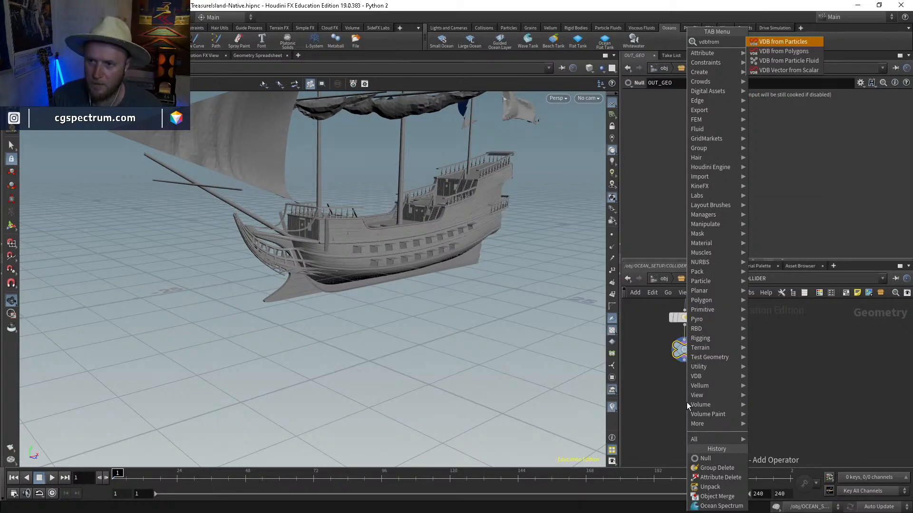
pyautogui.press('Down')
pyautogui.press('Return')
pyautogui.click(687, 403)
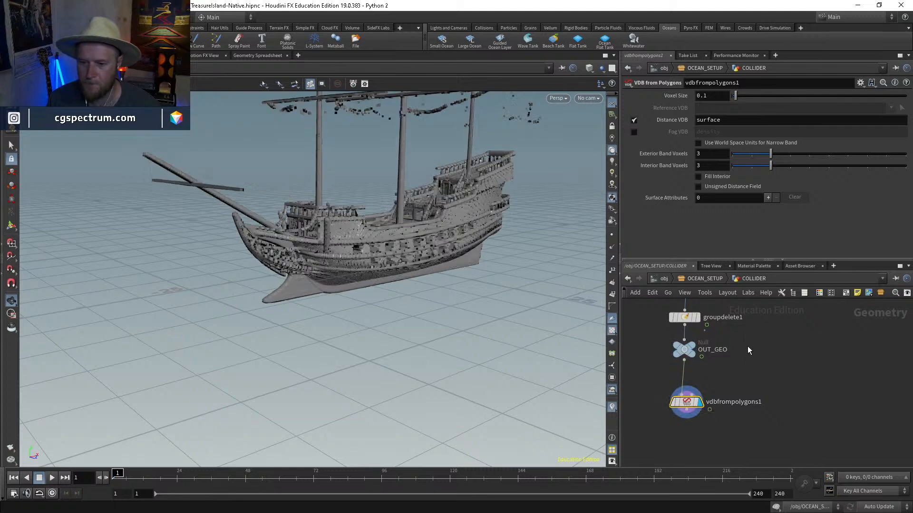
# Step: Compare the ship's VDB surface at voxel sizes .05 and .1, and check the VDB from Polygons node info
pyautogui.moveTo(452, 314); pyautogui.dragTo(293, 142)
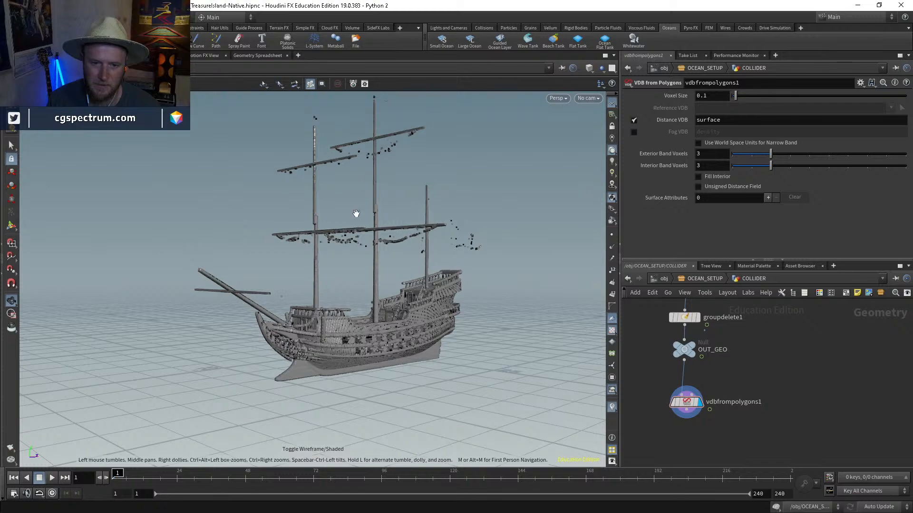
pyautogui.moveTo(356, 214); pyautogui.dragTo(346, 238)
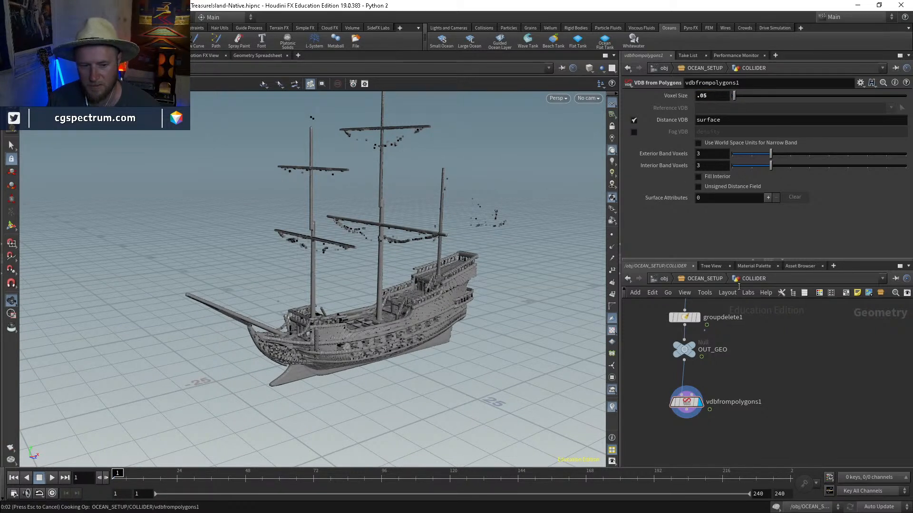
pyautogui.middleClick(686, 404)
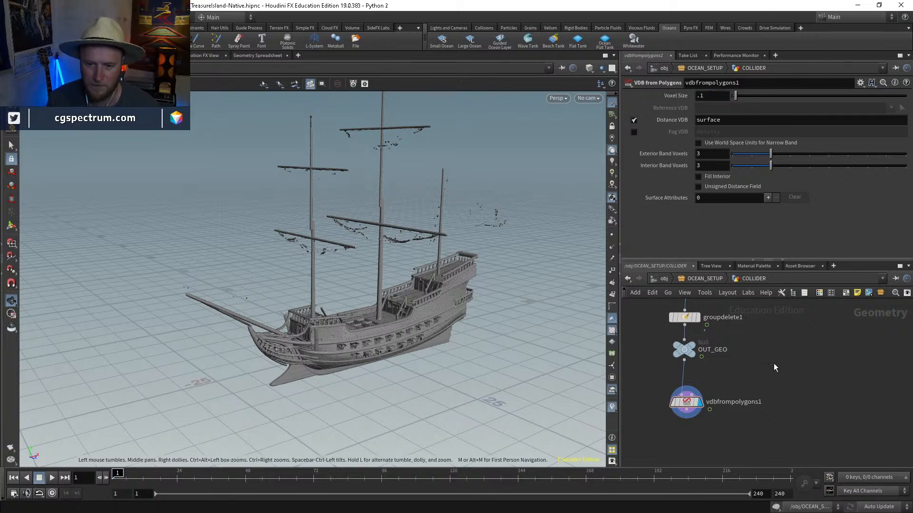
pyautogui.moveTo(748, 388); pyautogui.dragTo(752, 371, button='middle')
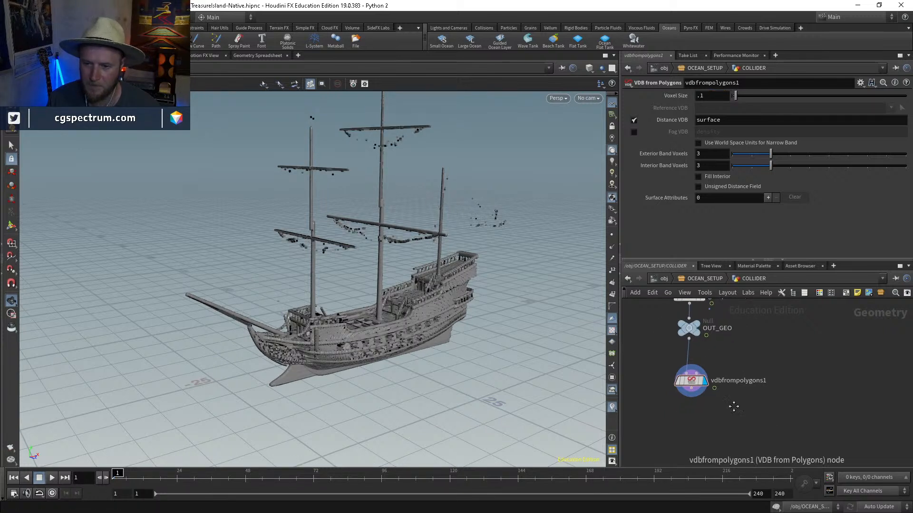
# Step: Paste a copy of the OUT_GEO null, wire it below vdbfrompolygons1 and display it
pyautogui.moveTo(692, 380); pyautogui.dragTo(686, 328, button='middle')
pyautogui.click(702, 345)
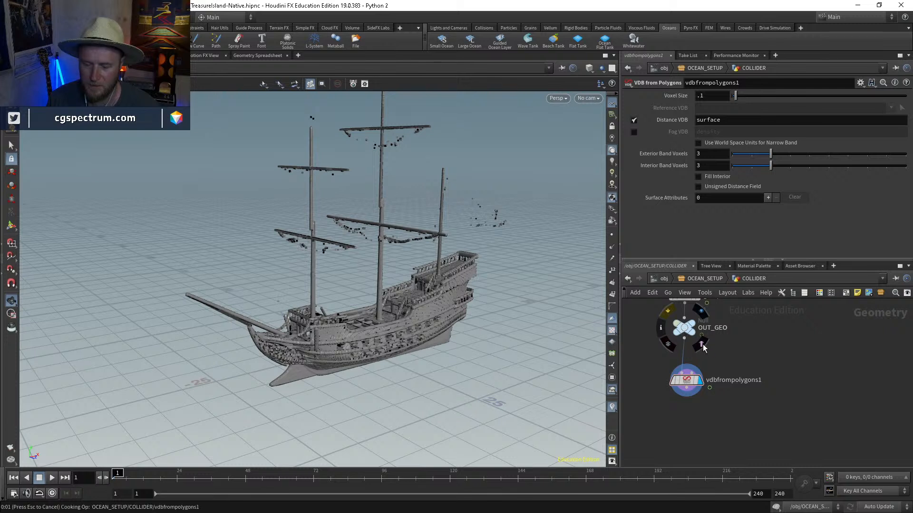
pyautogui.click(680, 330)
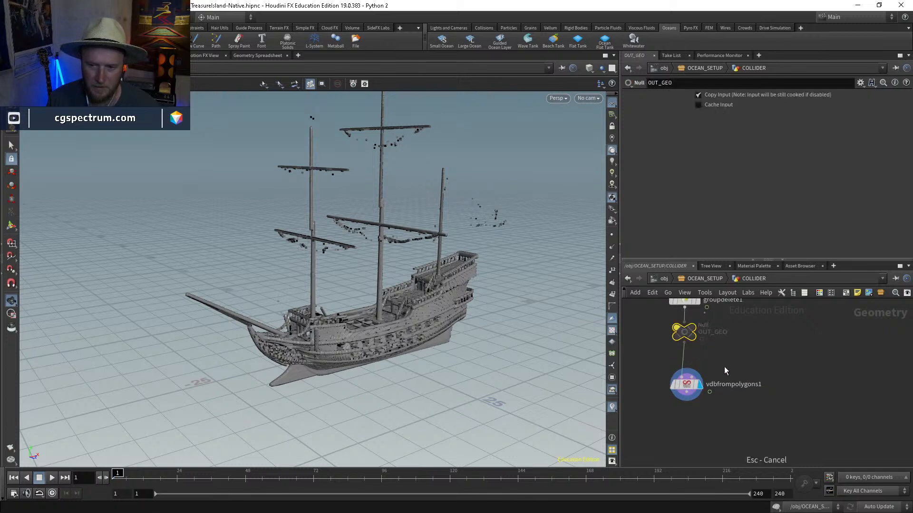
pyautogui.hotkey('ctrl', 'c')
pyautogui.moveTo(729, 384); pyautogui.dragTo(729, 341, button='middle')
pyautogui.hotkey('ctrl', 'v')
pyautogui.click(686, 350)
pyautogui.click(689, 386)
pyautogui.click(696, 399)
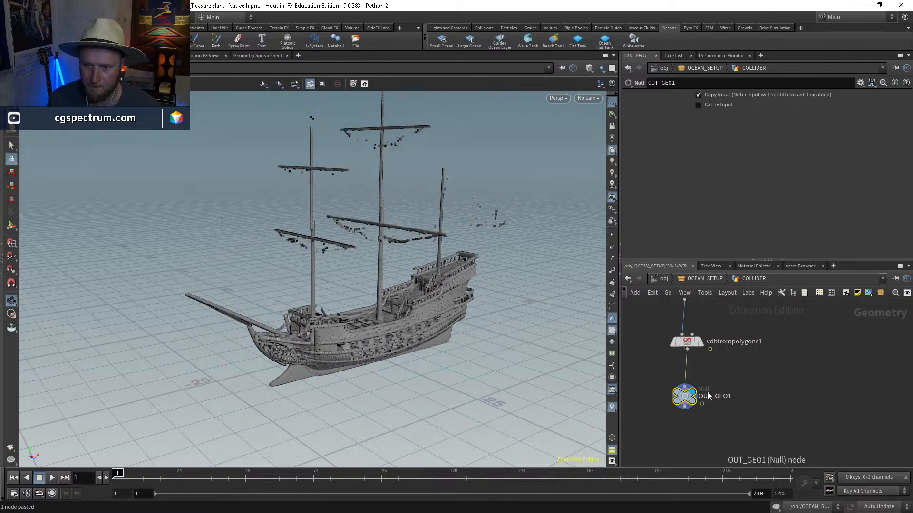
# Step: Rename the pasted null below vdbfrompolygons1 as OUT_VDB
pyautogui.doubleClick(719, 396)
pyautogui.moveTo(720, 396); pyautogui.dragTo(769, 401)
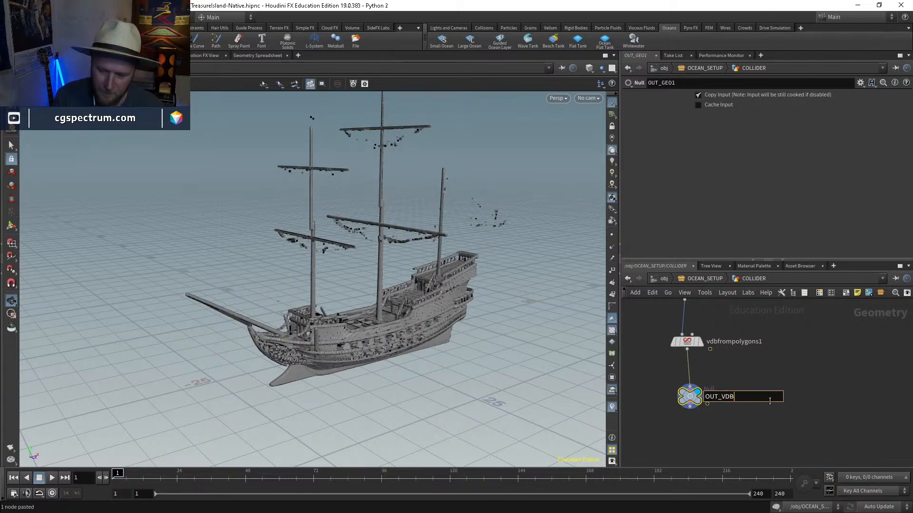
pyautogui.write('VDB')
pyautogui.press('Return')
# Step: Display vdbfrompolygons1 and OUT_GEO in turn to compare the VDB ship with the source geometry
pyautogui.moveTo(754, 372); pyautogui.dragTo(697, 390, button='middle')
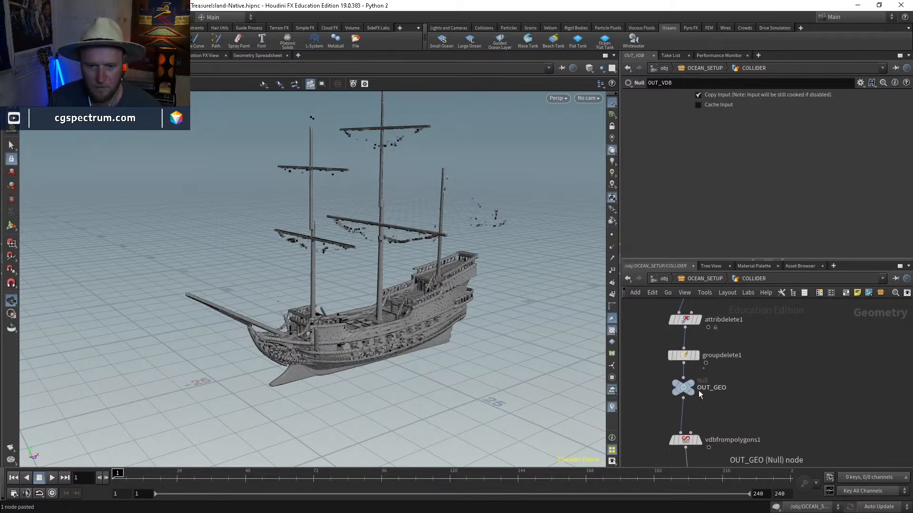
pyautogui.click(693, 388)
pyautogui.click(698, 440)
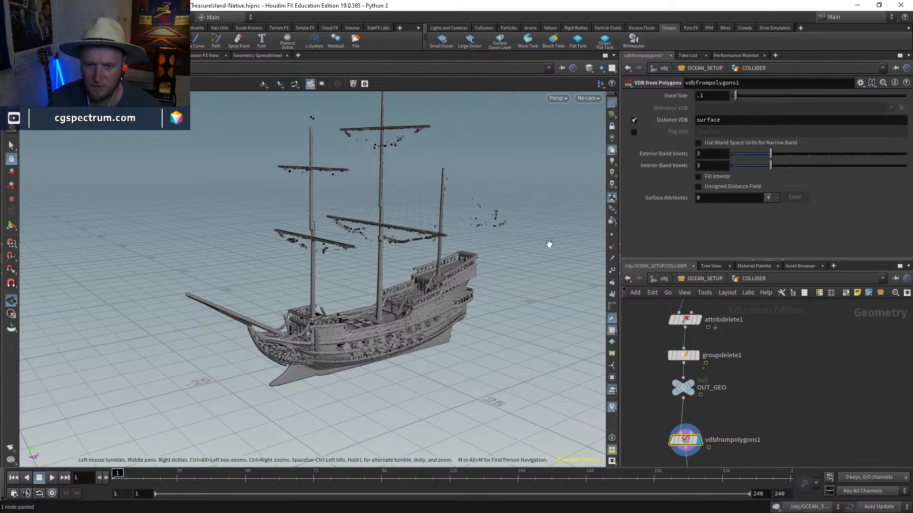
pyautogui.moveTo(548, 251); pyautogui.dragTo(509, 350)
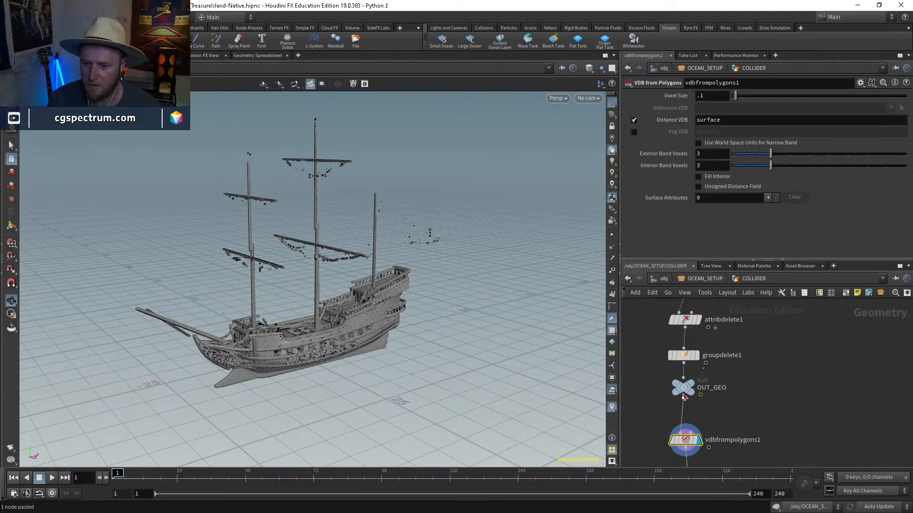
pyautogui.click(692, 385)
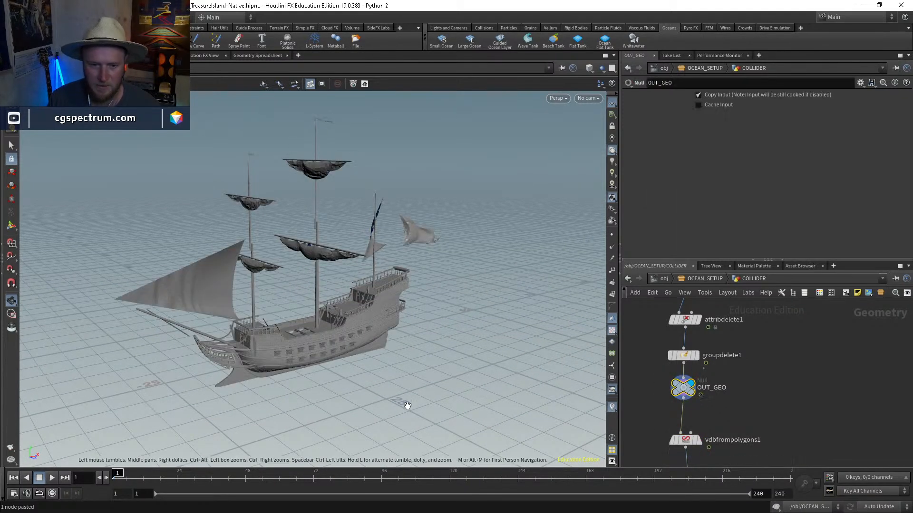
# Step: Move to frame 210 and examine the spread of the broken ship's debris in wireframe and shaded display
pyautogui.click(337, 477)
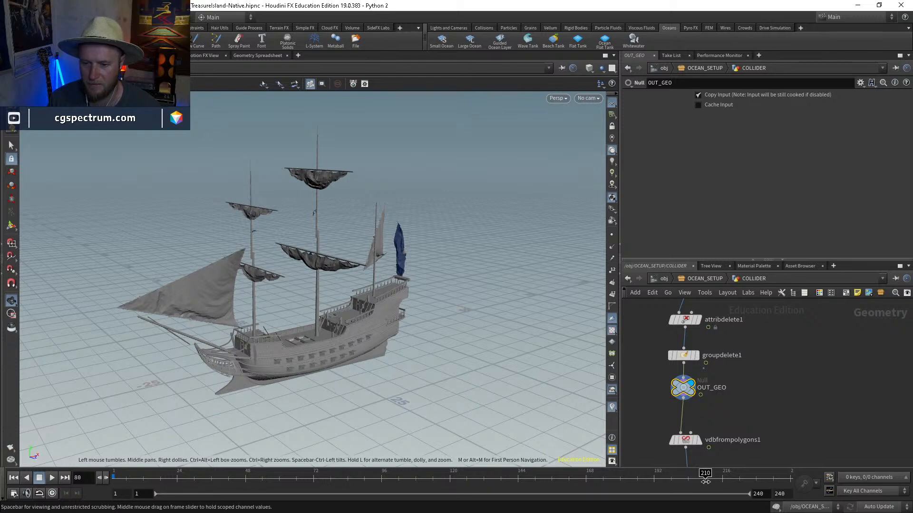
pyautogui.click(705, 482)
pyautogui.press('w')
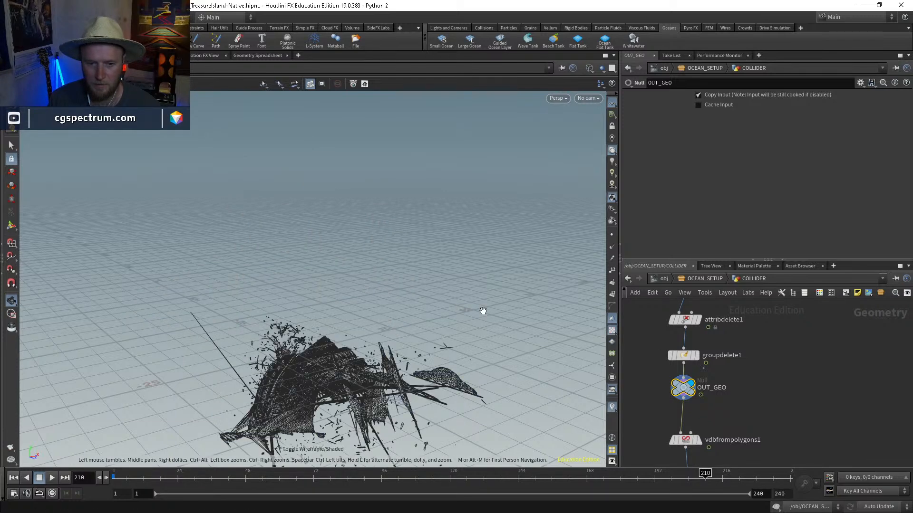
pyautogui.moveTo(483, 312)
pyautogui.mouseDown()
pyautogui.moveTo(428, 342)
pyautogui.moveTo(452, 379)
pyautogui.moveTo(492, 384)
pyautogui.moveTo(412, 368)
pyautogui.moveTo(344, 372)
pyautogui.moveTo(302, 357)
pyautogui.mouseUp()
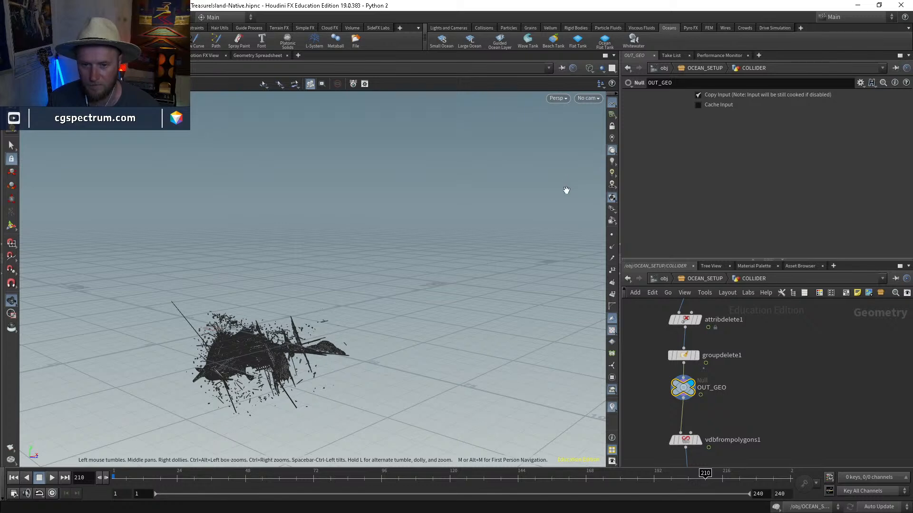
pyautogui.moveTo(566, 190); pyautogui.dragTo(434, 308)
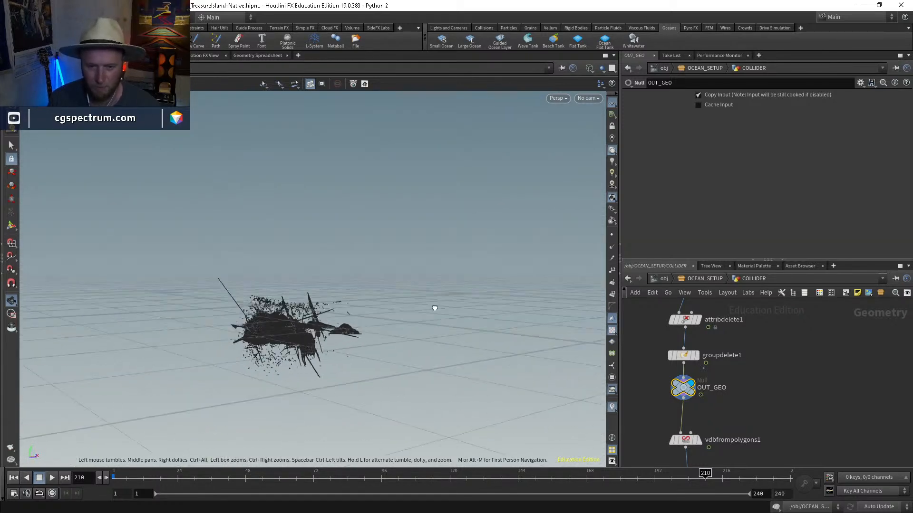
pyautogui.press('w')
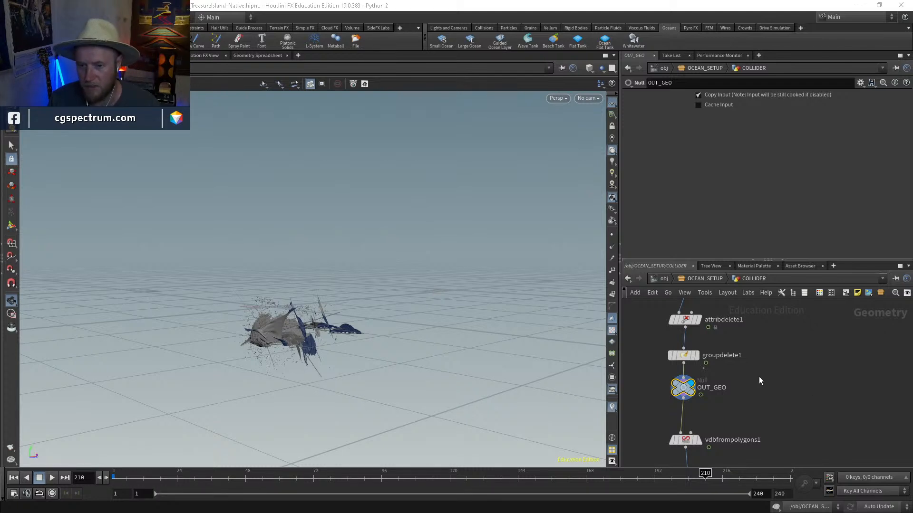
# Step: Show the ship geometry as a wireframe bounding box to judge the overall extent of its debris
pyautogui.click(589, 68)
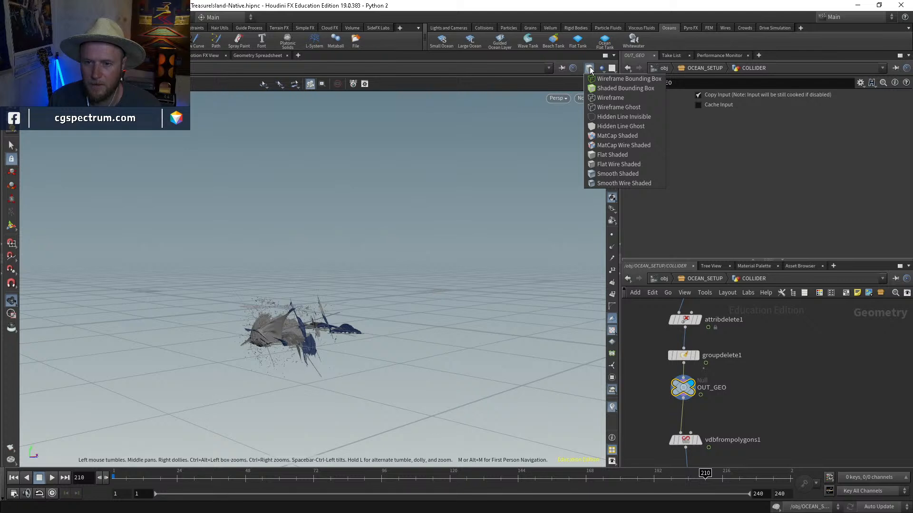
pyautogui.click(594, 79)
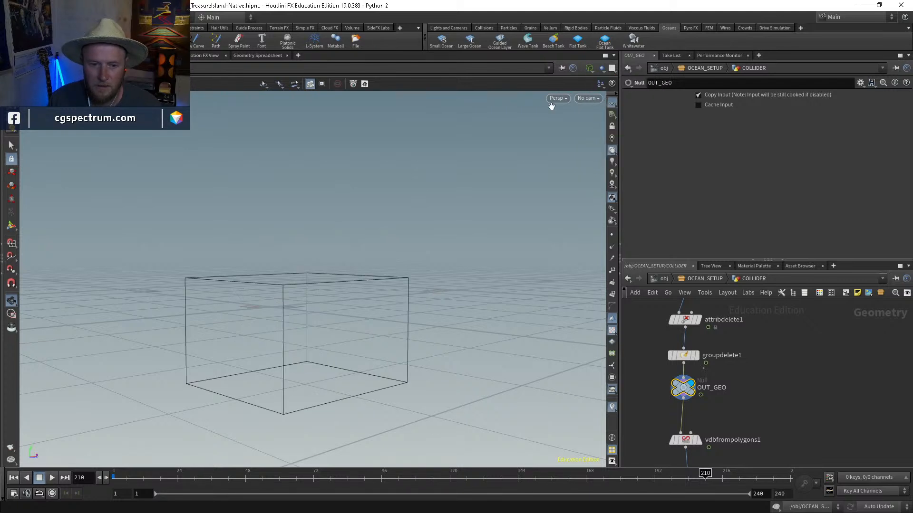
pyautogui.hotkey('shift', 'w')
pyautogui.moveTo(447, 199); pyautogui.dragTo(365, 204)
pyautogui.hotkey('shift', 'w')
pyautogui.hotkey('shift', 'w')
pyautogui.hotkey('shift', 'w')
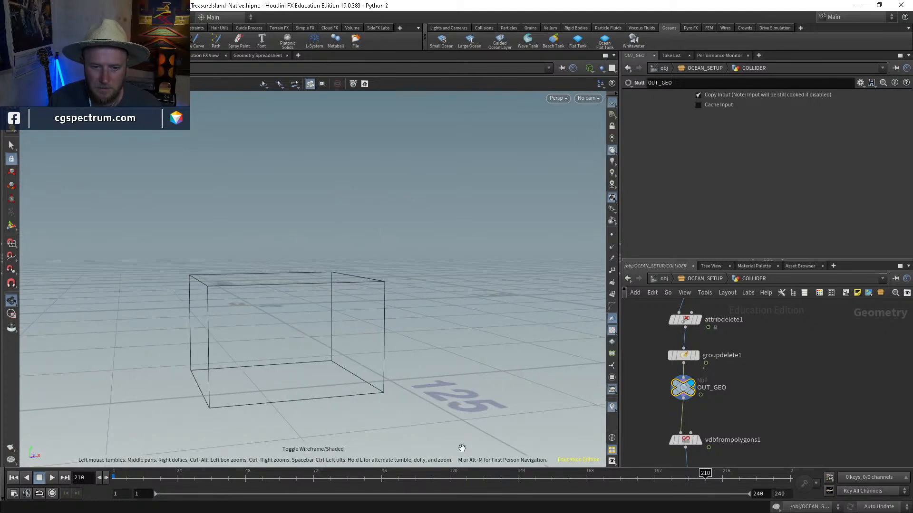
# Step: Go to frame 240 and show the broken ship in full wireframe display
pyautogui.click(789, 481)
pyautogui.hotkey('shift', 'w')
pyautogui.moveTo(284, 330)
pyautogui.mouseDown()
pyautogui.moveTo(299, 328)
pyautogui.moveTo(189, 332)
pyautogui.moveTo(244, 383)
pyautogui.moveTo(393, 346)
pyautogui.mouseUp()
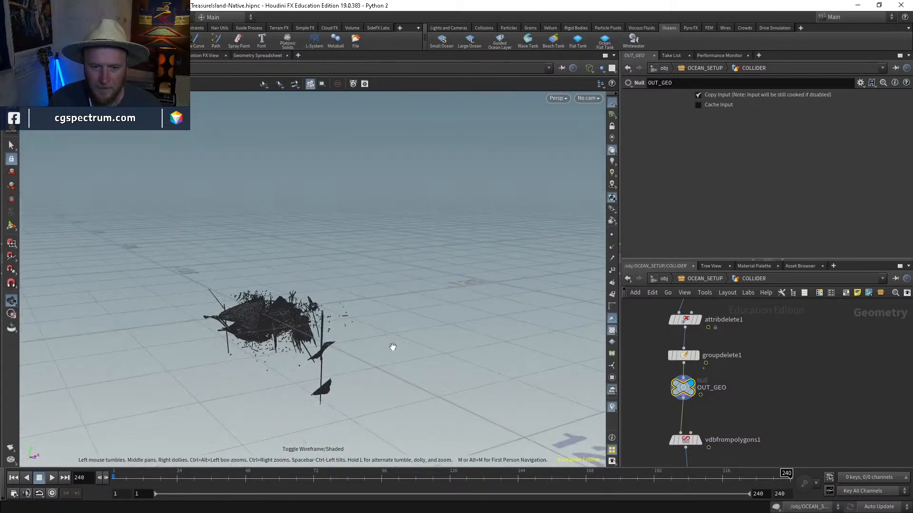
# Step: Insert a Group node between OUT_GEO and vdbfrompolygons1 and display it
pyautogui.moveTo(723, 414); pyautogui.dragTo(729, 390, button='middle')
pyautogui.press('Tab')
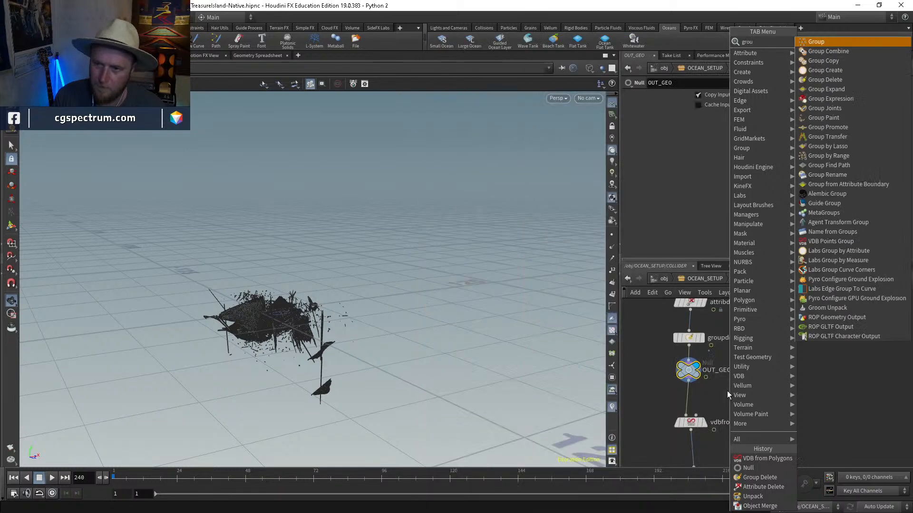
pyautogui.press('Return')
pyautogui.click(726, 391)
pyautogui.moveTo(726, 391); pyautogui.dragTo(694, 403)
pyautogui.click(708, 404)
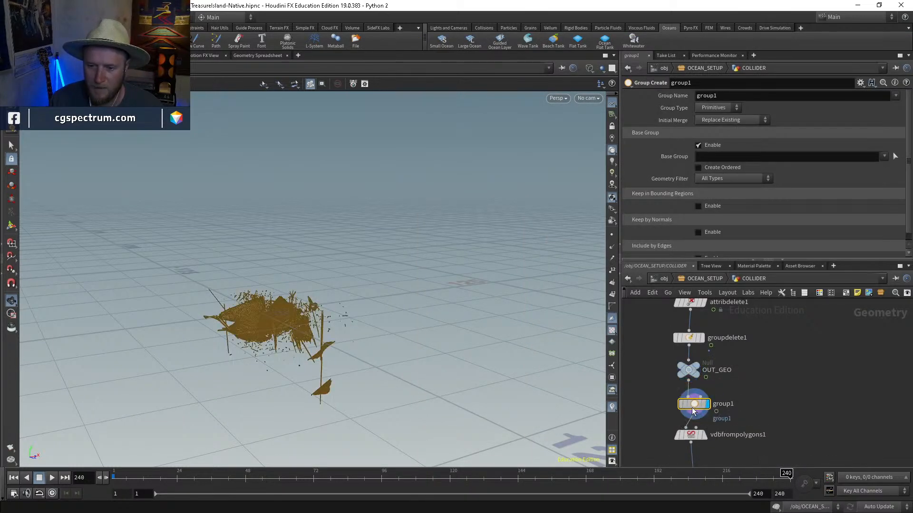
# Step: Disable group1's Base Group and enable Keep in Bounding Regions with a bounding box size of 10, 10, 10
pyautogui.click(710, 145)
pyautogui.click(709, 172)
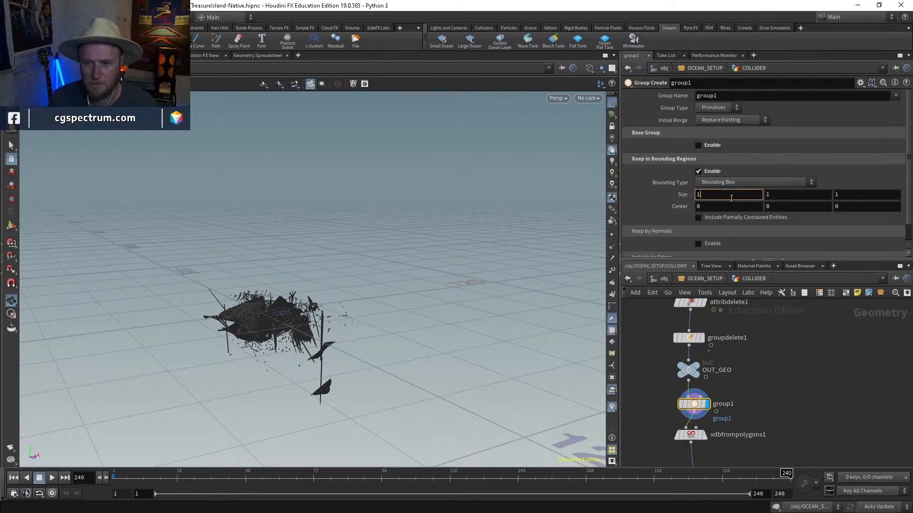
pyautogui.write('0')
pyautogui.press('Return')
pyautogui.click(782, 195)
pyautogui.write('0')
pyautogui.press('Return')
pyautogui.click(866, 196)
pyautogui.write('0')
pyautogui.press('Return')
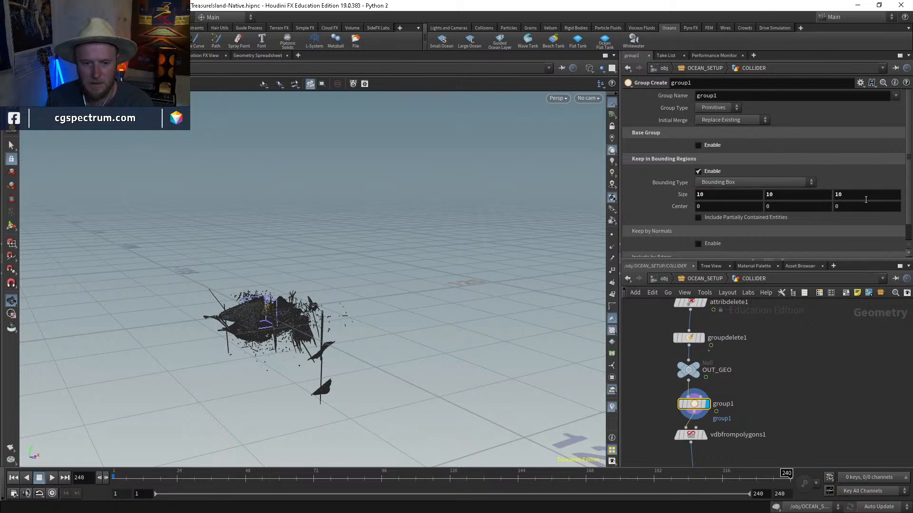
# Step: Enlarge group1's bounding box to a size of 100 on all three axes
pyautogui.press('Return')
pyautogui.click(782, 195)
pyautogui.write('0')
pyautogui.press('Return')
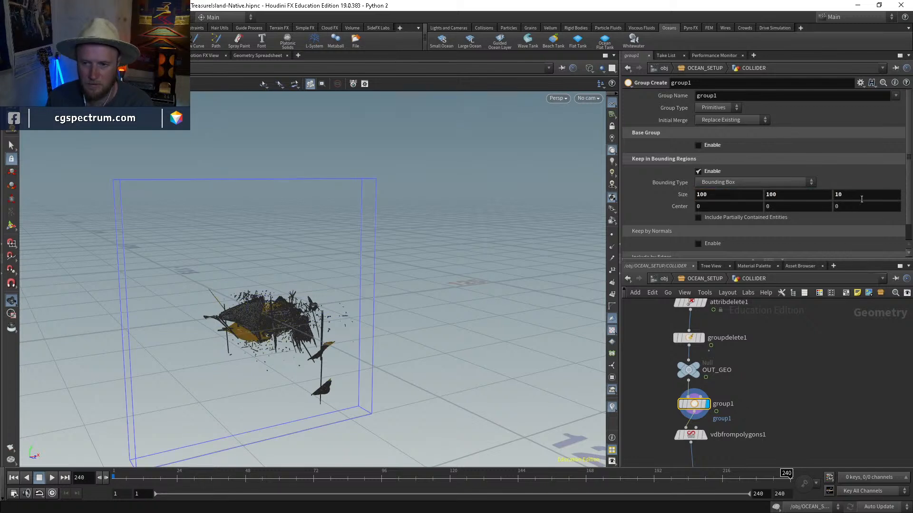
pyautogui.click(862, 199)
pyautogui.write('0')
pyautogui.press('Return')
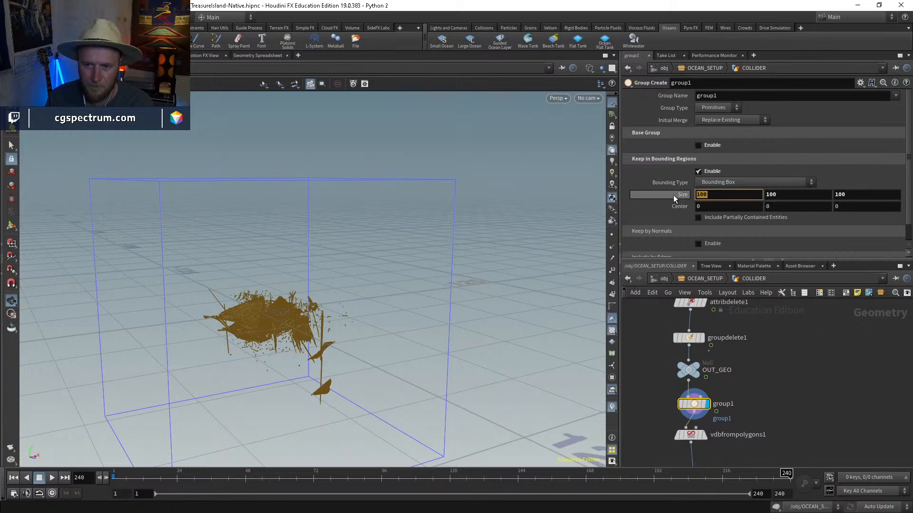
# Step: Fit group1's bounding box around the ship debris with the viewport handles, sized about 78.1 by 59.2 by 72.6
pyautogui.moveTo(446, 327); pyautogui.dragTo(509, 286)
pyautogui.scroll(-3, 428, 321)
pyautogui.moveTo(400, 297); pyautogui.dragTo(371, 282)
pyautogui.keyDown('alt'); pyautogui.moveTo(370, 282); pyautogui.dragTo(341, 265); pyautogui.keyUp('alt')
pyautogui.moveTo(340, 346); pyautogui.dragTo(303, 250)
pyautogui.press('Escape')
pyautogui.scroll(3, 321, 266)
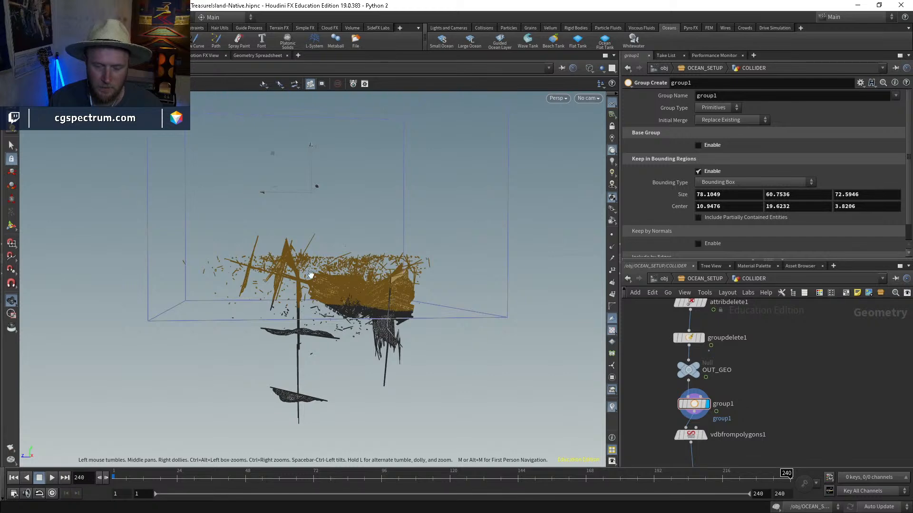
pyautogui.moveTo(317, 321); pyautogui.dragTo(407, 289)
pyautogui.press('Return')
pyautogui.press('Escape')
# Step: Extend the bounding box downward to a height of about 92.8 to include the sunken masts and debris
pyautogui.keyDown('alt'); pyautogui.moveTo(348, 350); pyautogui.dragTo(354, 315); pyautogui.keyUp('alt')
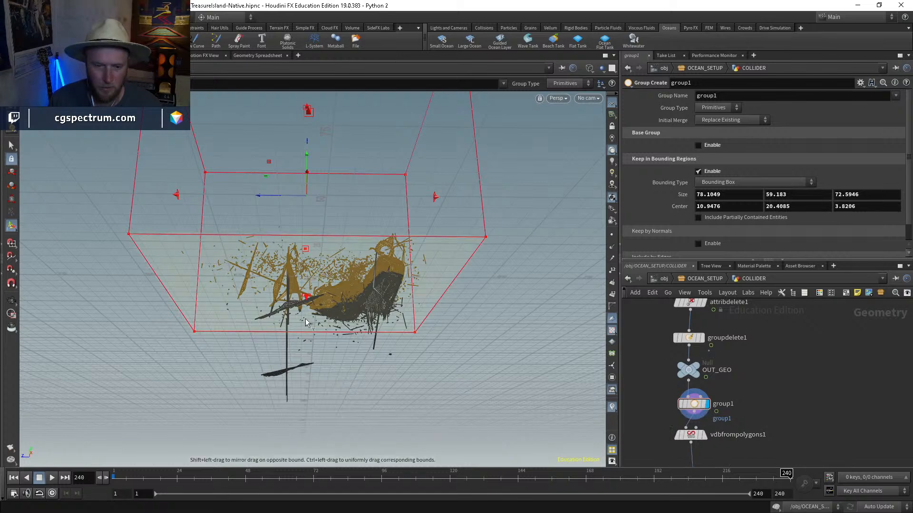
pyautogui.moveTo(306, 297); pyautogui.dragTo(295, 421)
pyautogui.press('Escape')
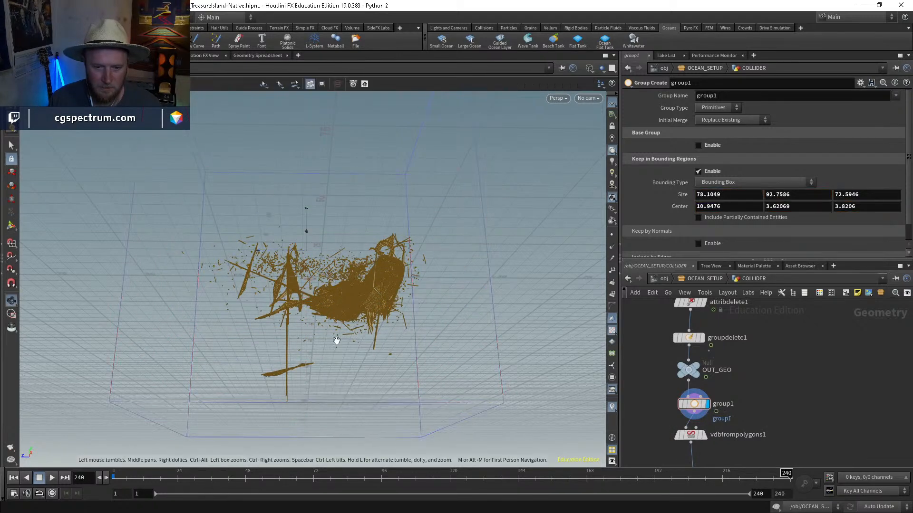
pyautogui.moveTo(336, 341); pyautogui.dragTo(444, 334)
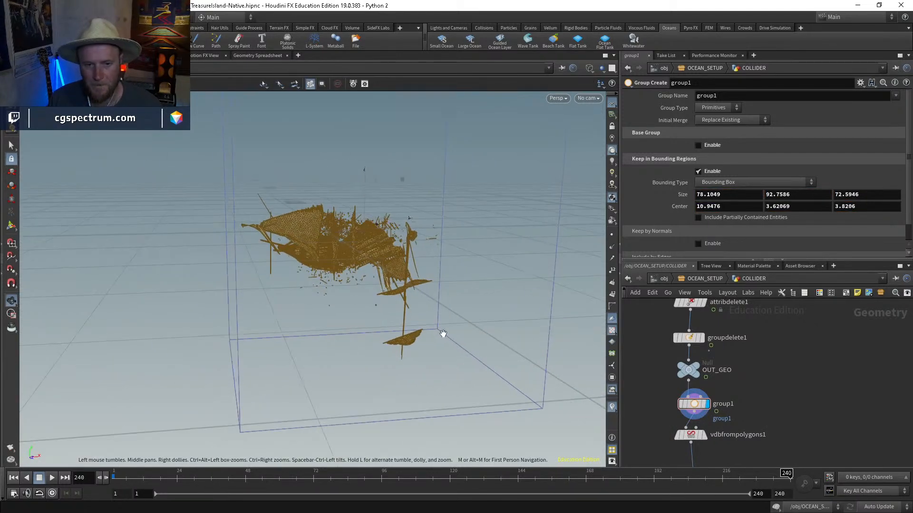
pyautogui.press('Escape')
# Step: Insert a Blast node between group1 and vdbfrompolygons1 and display it
pyautogui.moveTo(735, 426); pyautogui.dragTo(736, 387, button='middle')
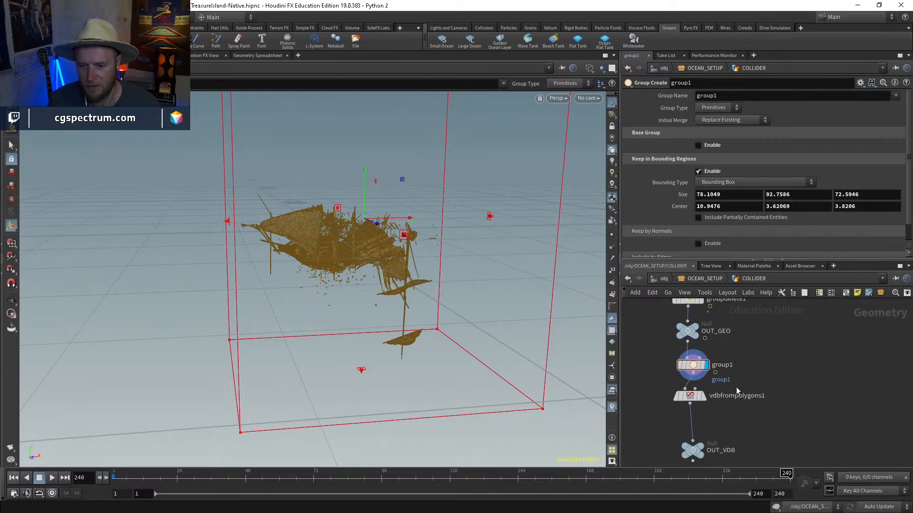
pyautogui.press('Tab')
pyautogui.write('blast')
pyautogui.press('Return')
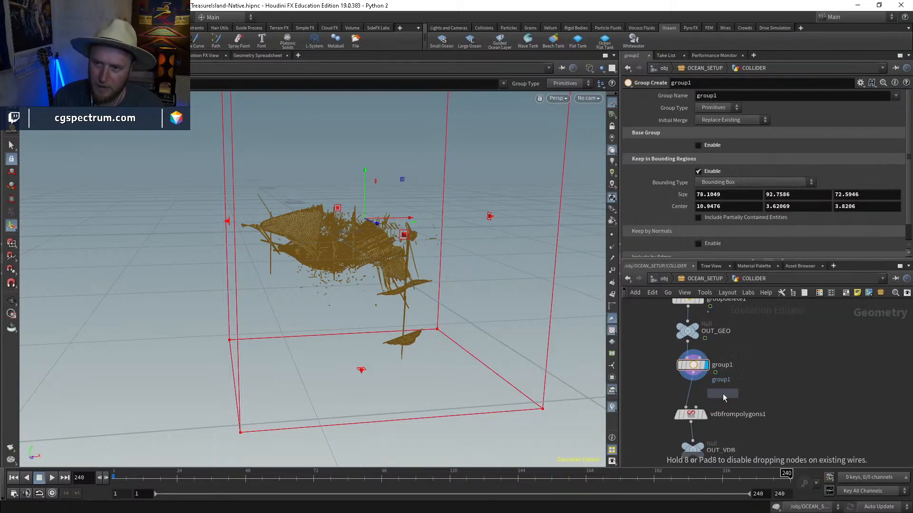
pyautogui.click(723, 394)
pyautogui.moveTo(723, 394); pyautogui.dragTo(700, 391)
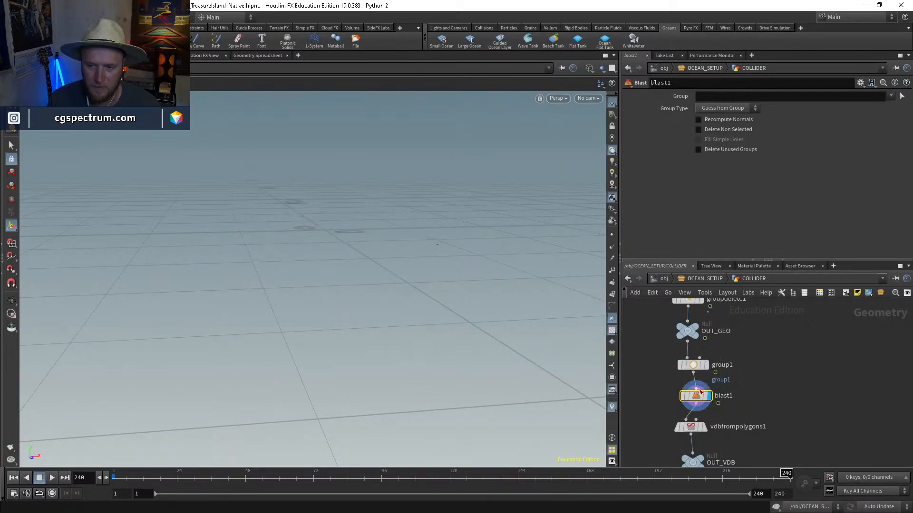
# Step: Set the Blast node's Group to group1 and enable Delete Non Selected
pyautogui.click(891, 96)
pyautogui.click(882, 103)
pyautogui.click(728, 128)
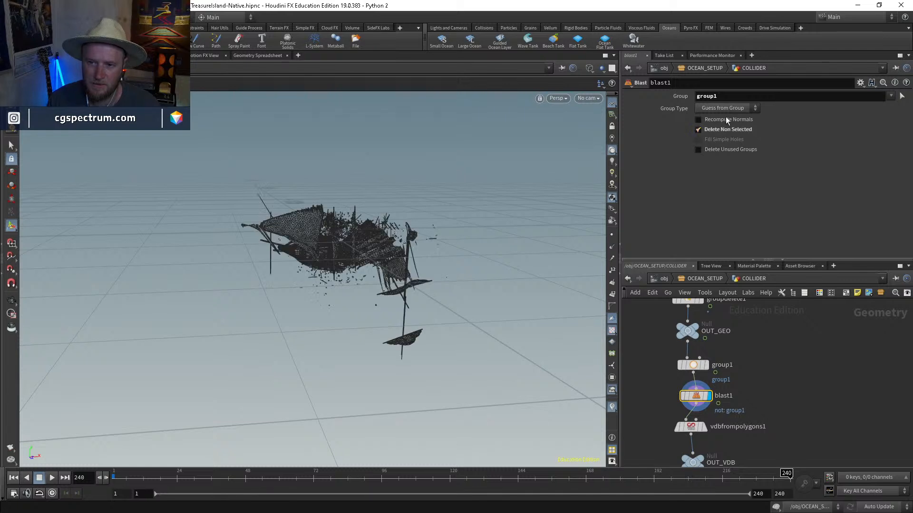
# Step: Set the Blast node's Group Type to Primitives, keeping Delete Non Selected enabled
pyautogui.click(725, 109)
pyautogui.click(711, 156)
pyautogui.click(714, 129)
pyautogui.click(715, 131)
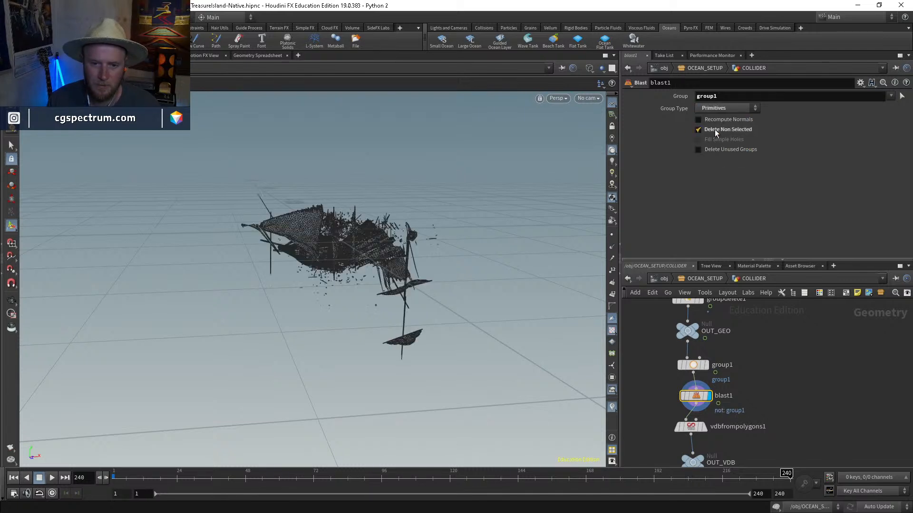
# Step: Display vdbfrompolygons1 and examine the VDB surface built from the bounded ship debris in the viewport
pyautogui.moveTo(736, 393); pyautogui.dragTo(736, 353, button='middle')
pyautogui.moveTo(701, 390)
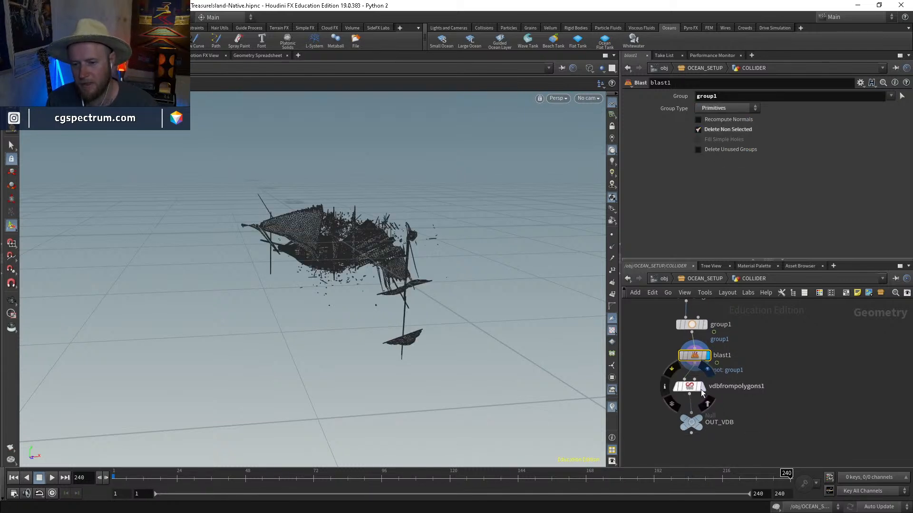
pyautogui.click(693, 391)
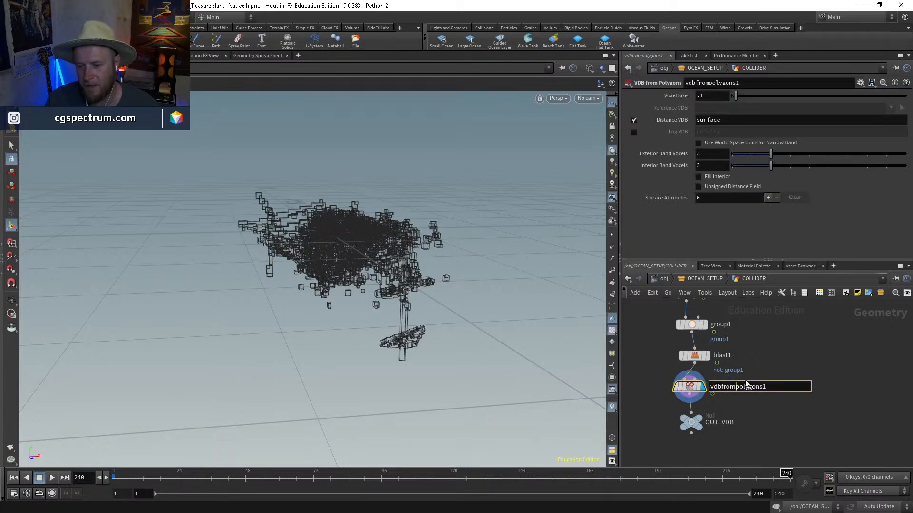
pyautogui.hotkey('shift', 'w')
pyautogui.hotkey('shift', 'w')
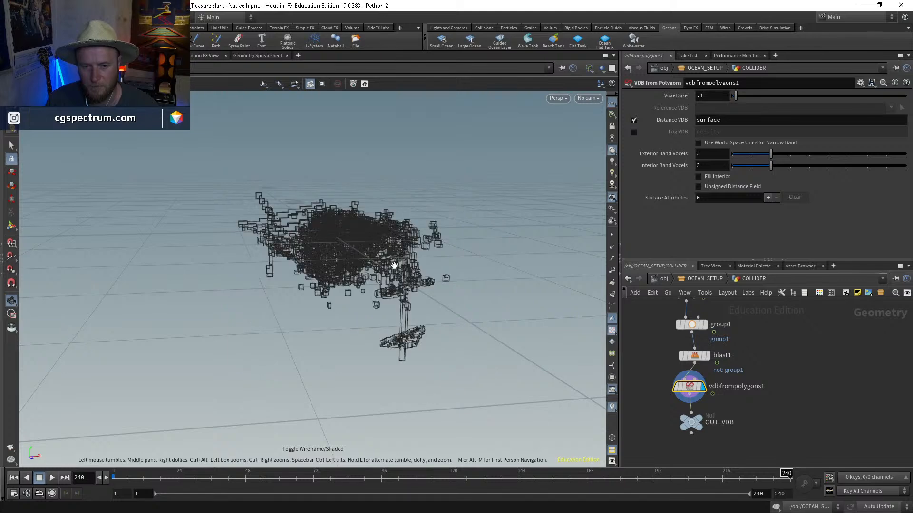
pyautogui.click(603, 66)
pyautogui.click(610, 165)
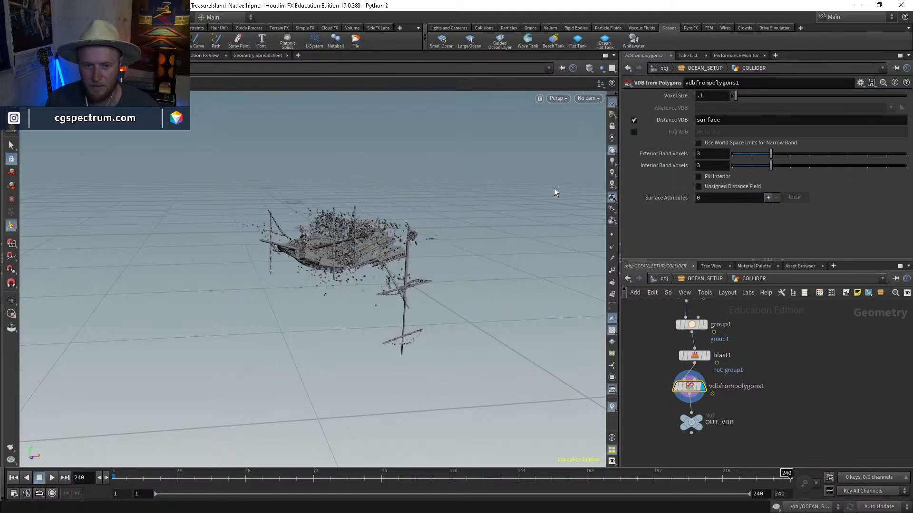
pyautogui.press('Escape')
pyautogui.moveTo(416, 226); pyautogui.dragTo(347, 282, button='middle')
pyautogui.moveTo(395, 257); pyautogui.dragTo(327, 257, button='middle')
pyautogui.moveTo(327, 257); pyautogui.dragTo(291, 274, button='right')
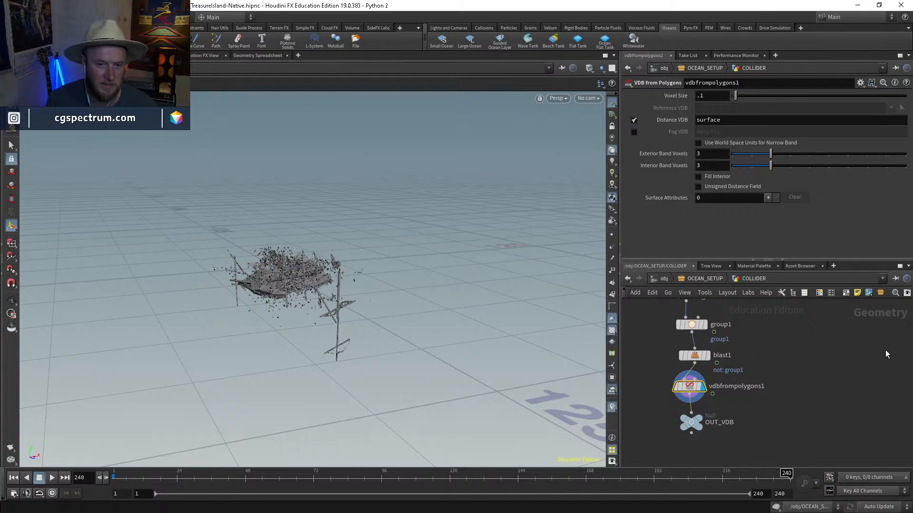
# Step: Line up blast1 and vdbfrompolygons1 beneath group1 in the network and check the VDB's shading from another angle
pyautogui.moveTo(688, 389); pyautogui.dragTo(692, 389)
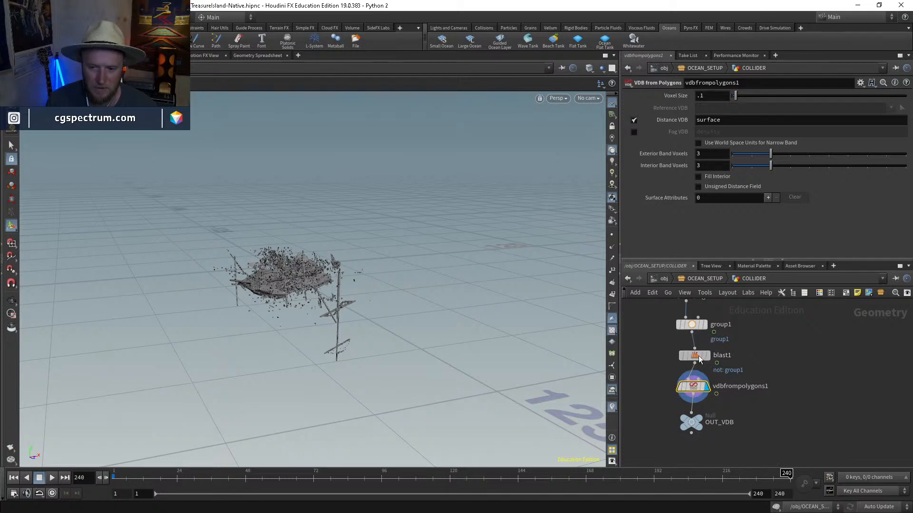
pyautogui.moveTo(698, 356); pyautogui.dragTo(694, 351)
pyautogui.hotkey('shift', 'w')
pyautogui.hotkey('shift', 'w')
pyautogui.moveTo(397, 266)
pyautogui.mouseDown()
pyautogui.moveTo(454, 273)
pyautogui.moveTo(323, 280)
pyautogui.moveTo(448, 281)
pyautogui.moveTo(206, 281)
pyautogui.moveTo(208, 382)
pyautogui.moveTo(264, 304)
pyautogui.mouseUp()
pyautogui.moveTo(409, 325)
pyautogui.mouseDown()
pyautogui.moveTo(362, 326)
pyautogui.moveTo(384, 292)
pyautogui.moveTo(426, 281)
pyautogui.moveTo(308, 389)
pyautogui.moveTo(349, 359)
pyautogui.mouseUp()
pyautogui.hotkey('shift', 'w')
pyautogui.hotkey('shift', 'w')
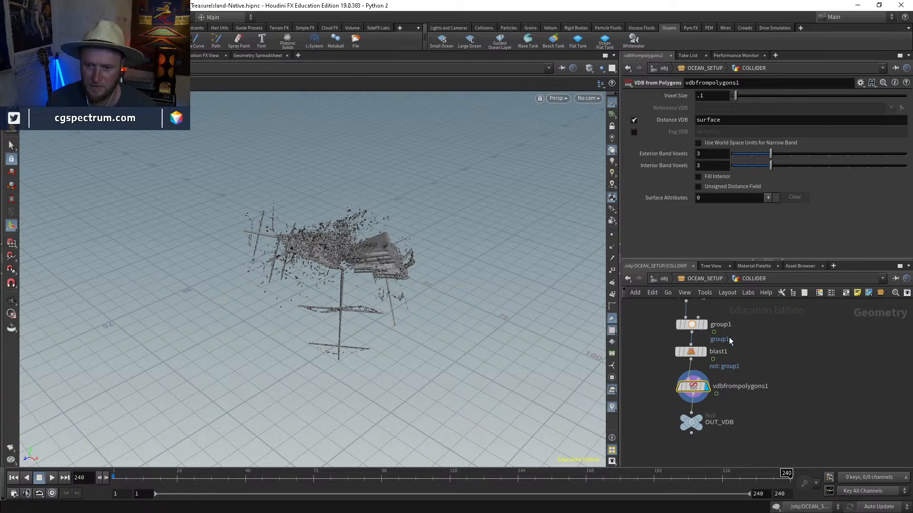
# Step: Display OUT_GEO and examine the full ship geometry at frames 170 and 206, including the area far around it
pyautogui.moveTo(729, 337); pyautogui.dragTo(723, 389, button='middle')
pyautogui.click(688, 341)
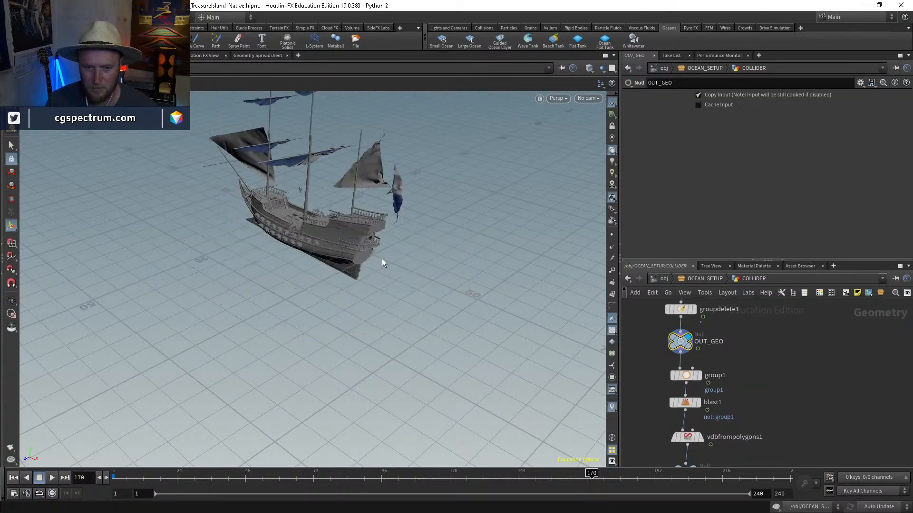
pyautogui.hotkey('space', 'g')
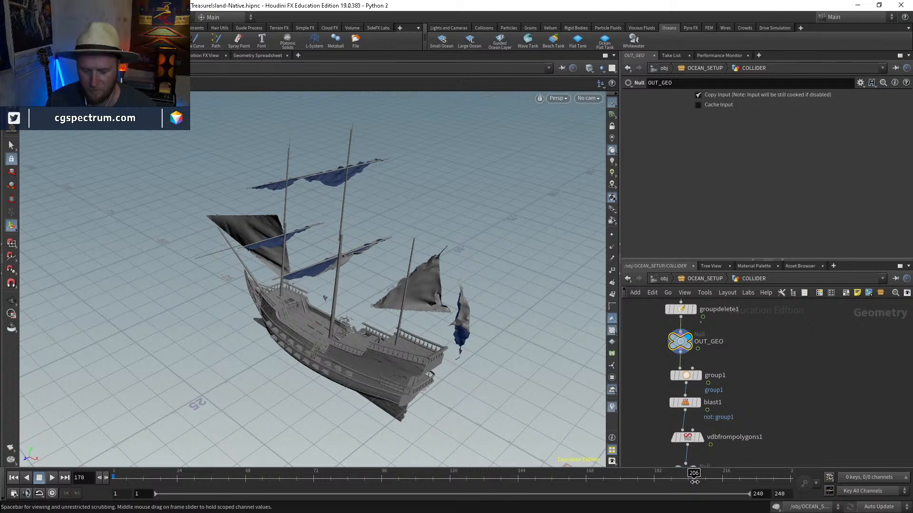
pyautogui.hotkey('space', 'g')
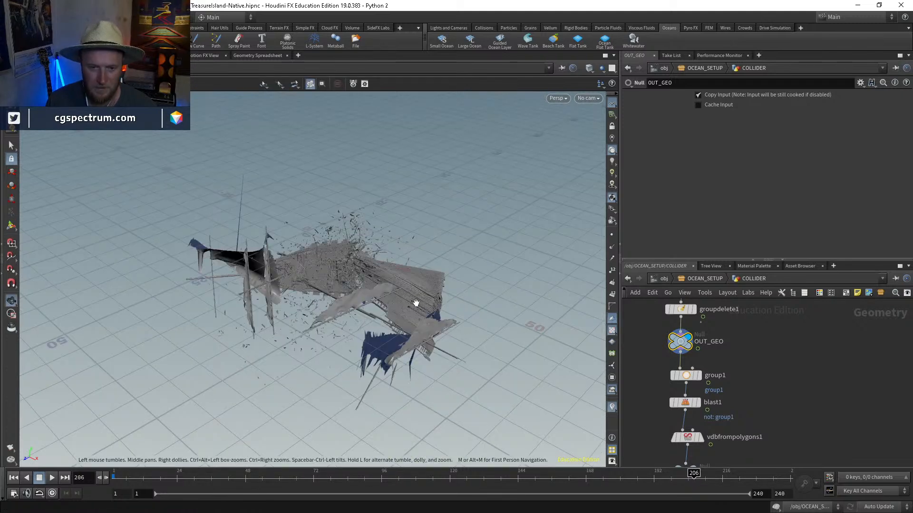
pyautogui.keyDown('alt'); pyautogui.moveTo(381, 200); pyautogui.dragTo(324, 361, button='right'); pyautogui.keyUp('alt')
pyautogui.keyDown('alt'); pyautogui.moveTo(331, 195); pyautogui.dragTo(315, 314, button='right'); pyautogui.keyUp('alt')
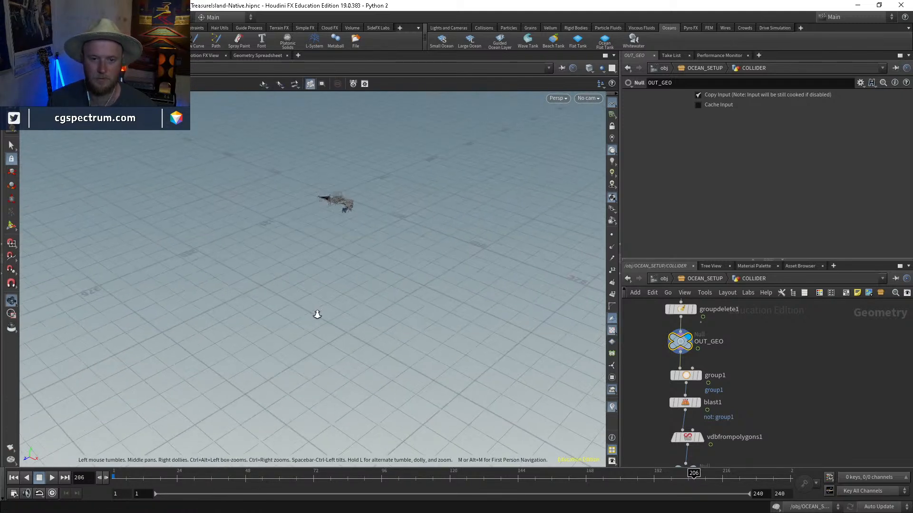
pyautogui.keyDown('alt'); pyautogui.moveTo(311, 224); pyautogui.dragTo(304, 281, button='right'); pyautogui.keyUp('alt')
pyautogui.keyDown('alt'); pyautogui.moveTo(347, 271); pyautogui.dragTo(266, 299, button='middle'); pyautogui.keyUp('alt')
pyautogui.keyDown('alt'); pyautogui.moveTo(321, 284); pyautogui.dragTo(268, 304, button='middle'); pyautogui.keyUp('alt')
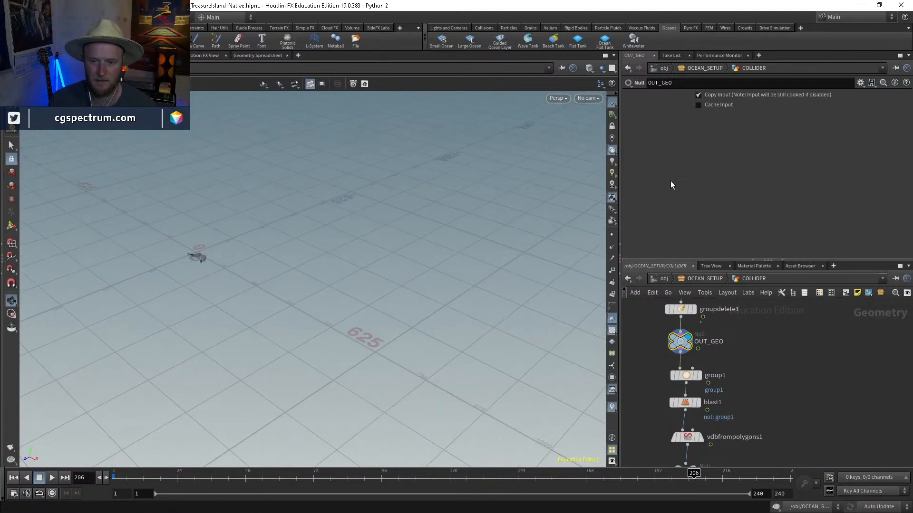
# Step: Show points temporarily to look for stray geometry far from the ship, and inspect the debris up close
pyautogui.click(612, 234)
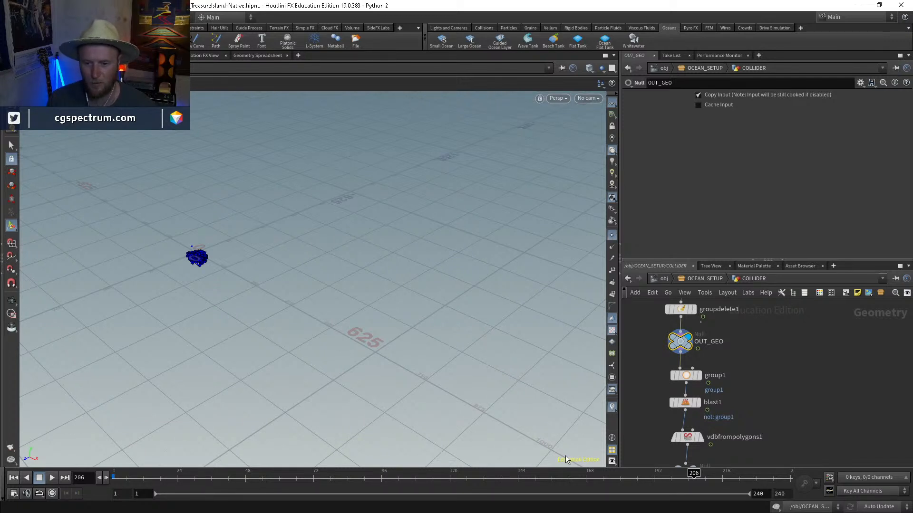
pyautogui.keyDown('alt'); pyautogui.moveTo(533, 409); pyautogui.dragTo(531, 432, button='right'); pyautogui.keyUp('alt')
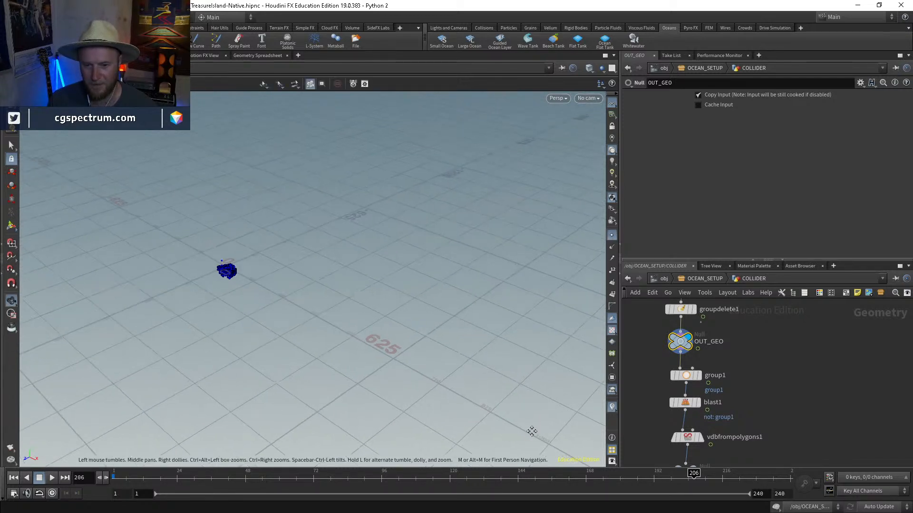
pyautogui.keyDown('alt'); pyautogui.moveTo(557, 441); pyautogui.dragTo(548, 431, button='middle'); pyautogui.keyUp('alt')
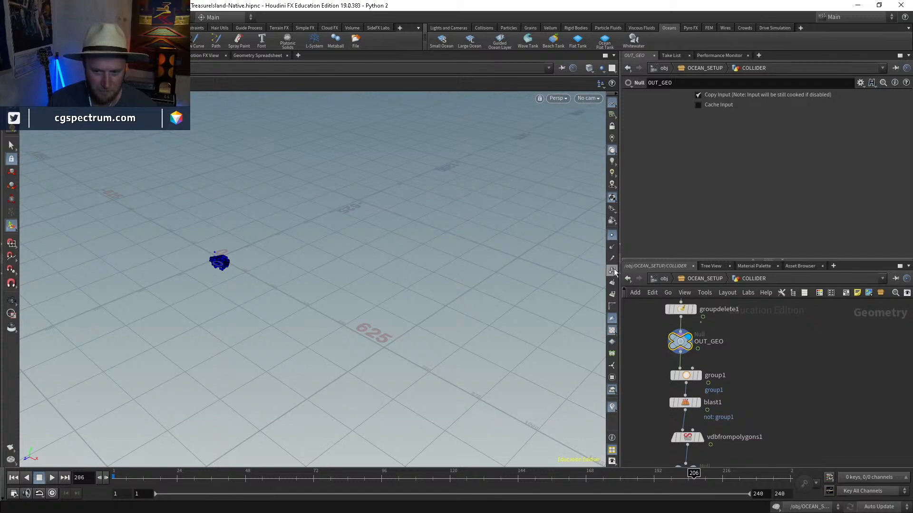
pyautogui.click(612, 235)
pyautogui.press('g')
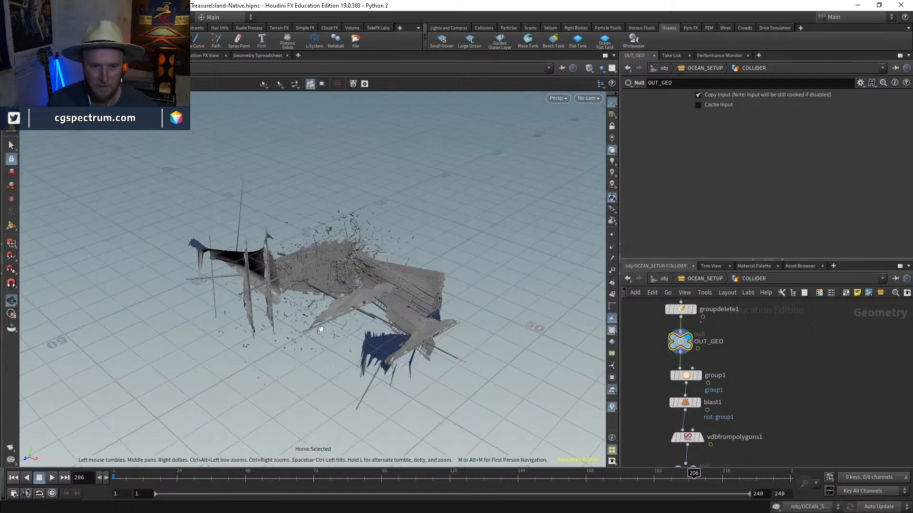
pyautogui.moveTo(472, 352); pyautogui.dragTo(547, 337)
pyautogui.moveTo(613, 340); pyautogui.dragTo(570, 350)
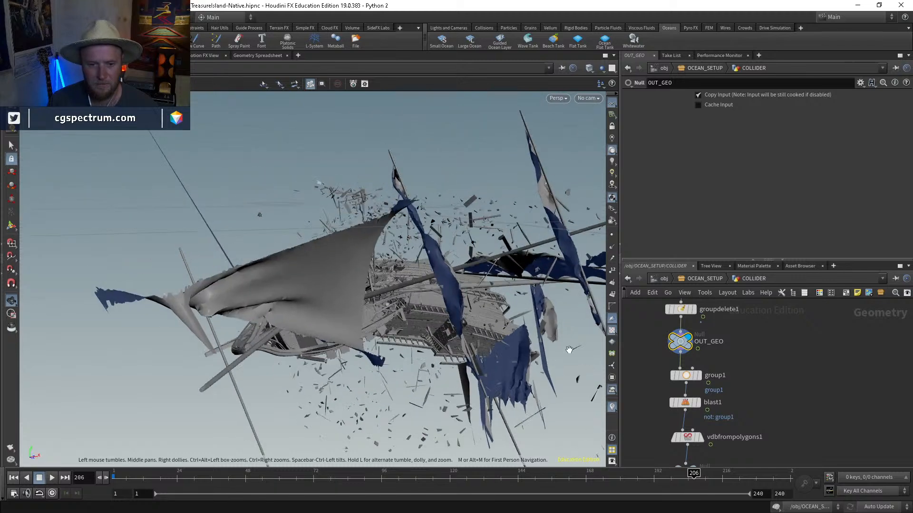
# Step: Display blast1 followed by vdbfrompolygons1 to compare the bounded geometry with its VDB at frame 206
pyautogui.moveTo(763, 407); pyautogui.dragTo(749, 379, button='middle')
pyautogui.click(684, 375)
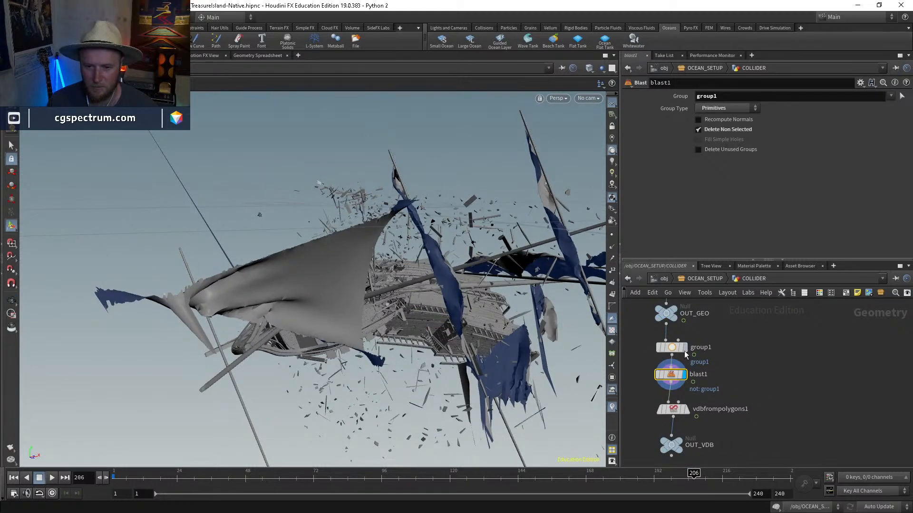
pyautogui.click(685, 410)
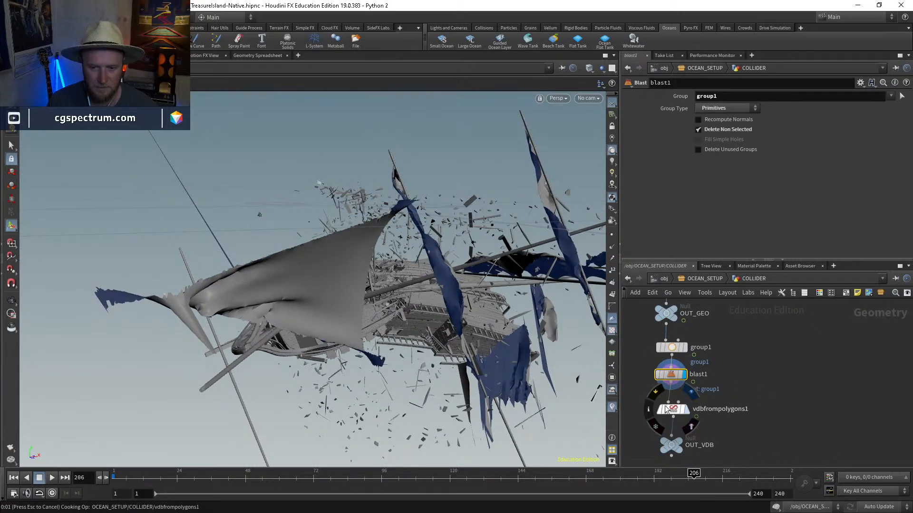
pyautogui.scroll(-4, 465, 310)
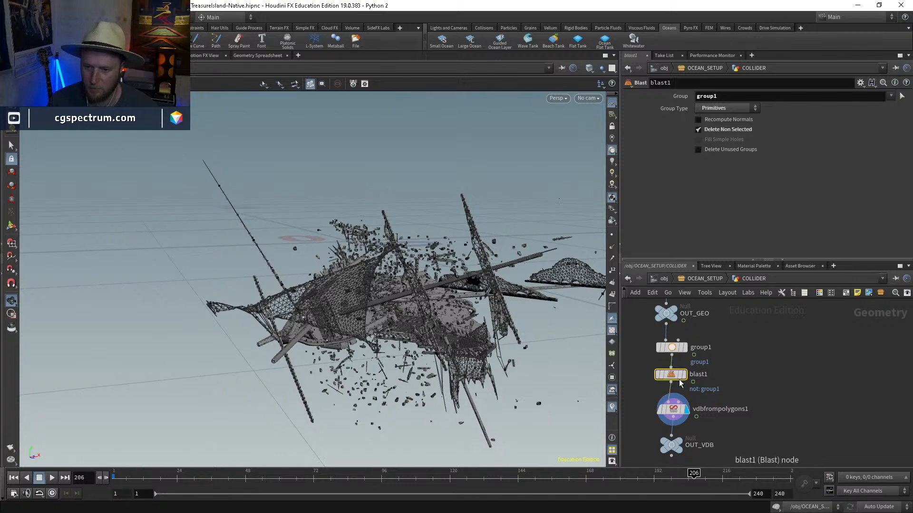
pyautogui.moveTo(336, 330)
pyautogui.keyDown('alt'); pyautogui.mouseDown()
pyautogui.moveTo(381, 333)
pyautogui.moveTo(418, 354)
pyautogui.moveTo(411, 332)
pyautogui.mouseUp(); pyautogui.keyUp('alt')
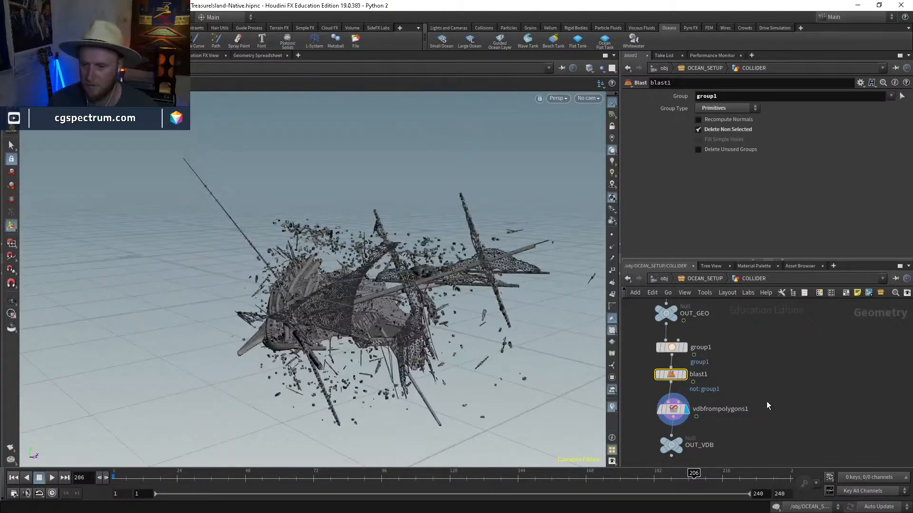
# Step: Return to frame 1, go up to the OCEAN_SETUP level and open the OCEAN_SIM network
pyautogui.scroll(-10, 734, 417)
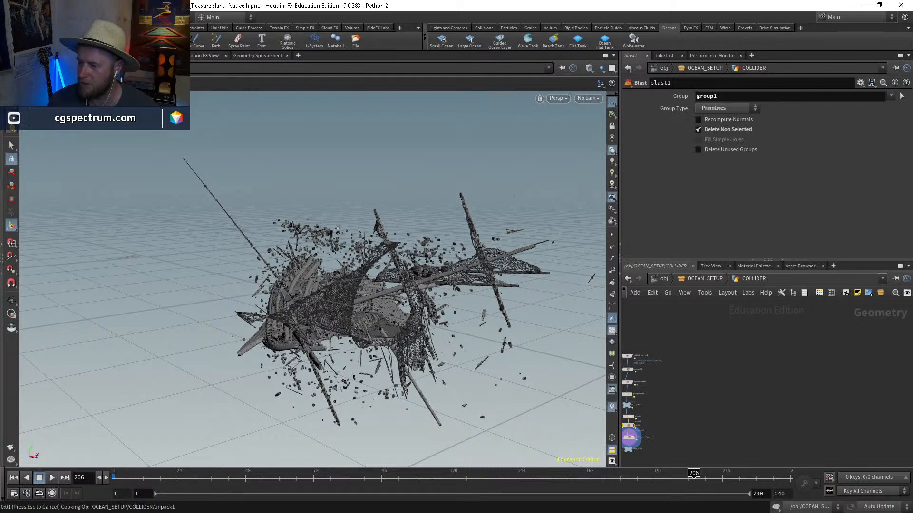
pyautogui.hotkey('ctrl', 'Up')
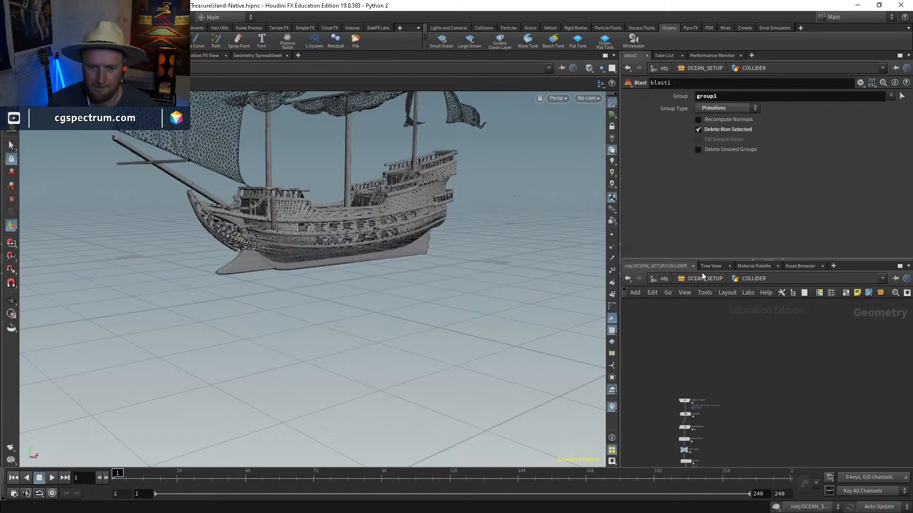
pyautogui.click(708, 280)
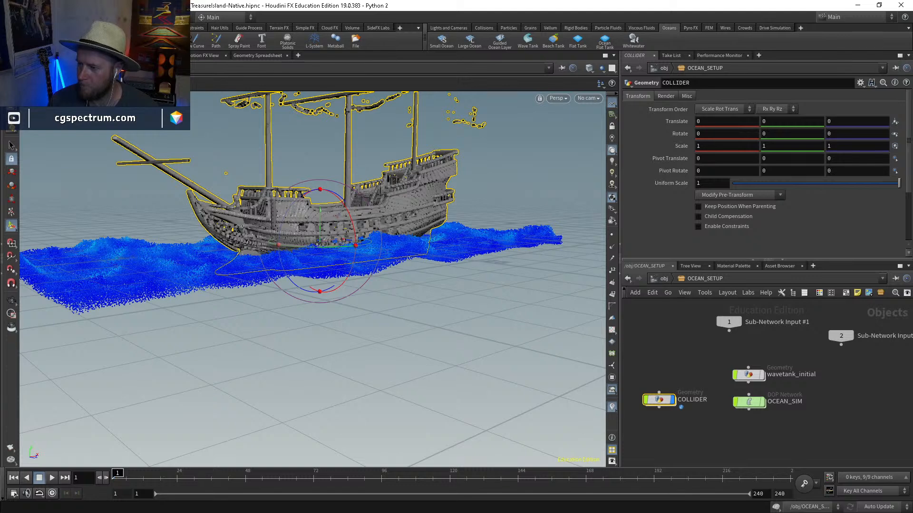
pyautogui.moveTo(704, 361); pyautogui.dragTo(690, 369, button='middle')
pyautogui.doubleClick(735, 410)
pyautogui.moveTo(713, 397); pyautogui.dragTo(730, 419, button='middle')
# Step: Set staticobject1's SOP Path to ../../COLLIDER/OUT_GEO/ and enable Use Deforming Geometry with Re-evaluate SOPs to Interpolate Geometry
pyautogui.click(674, 385)
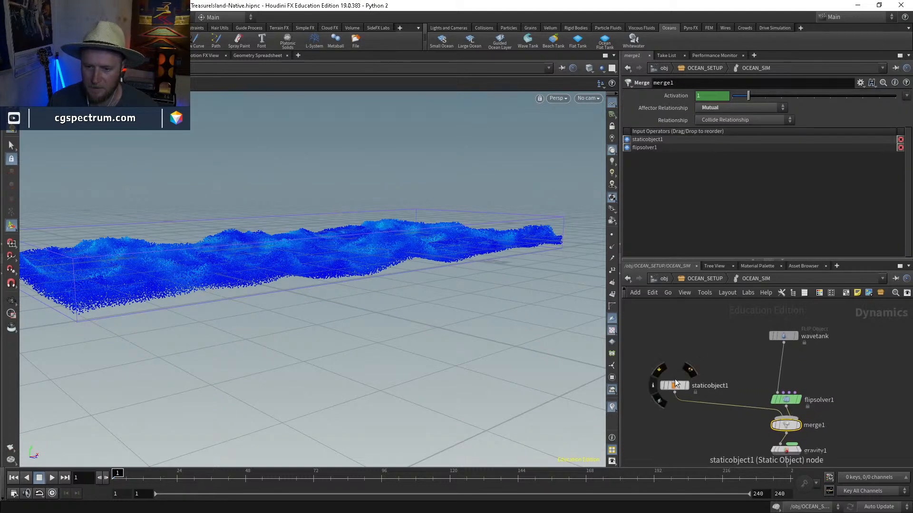
pyautogui.click(707, 130)
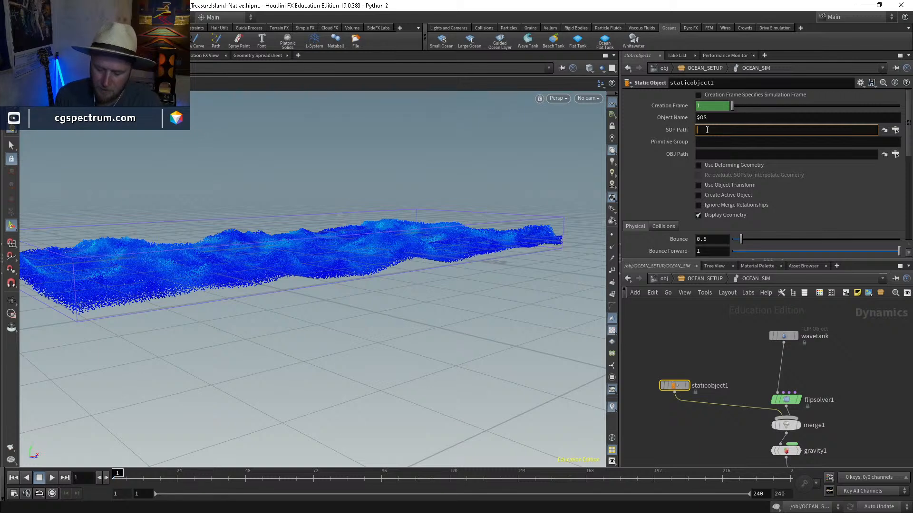
pyautogui.write('../../')
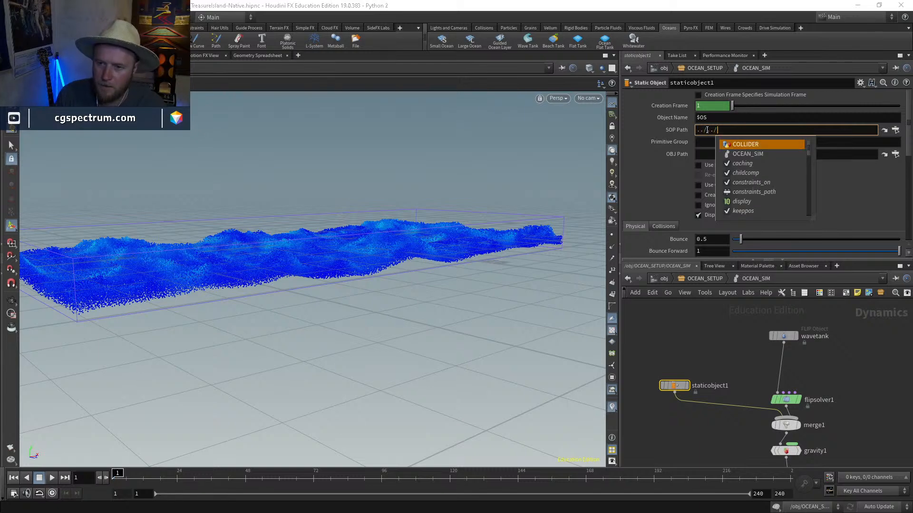
pyautogui.press('Return')
pyautogui.press('Return')
pyautogui.click(817, 131)
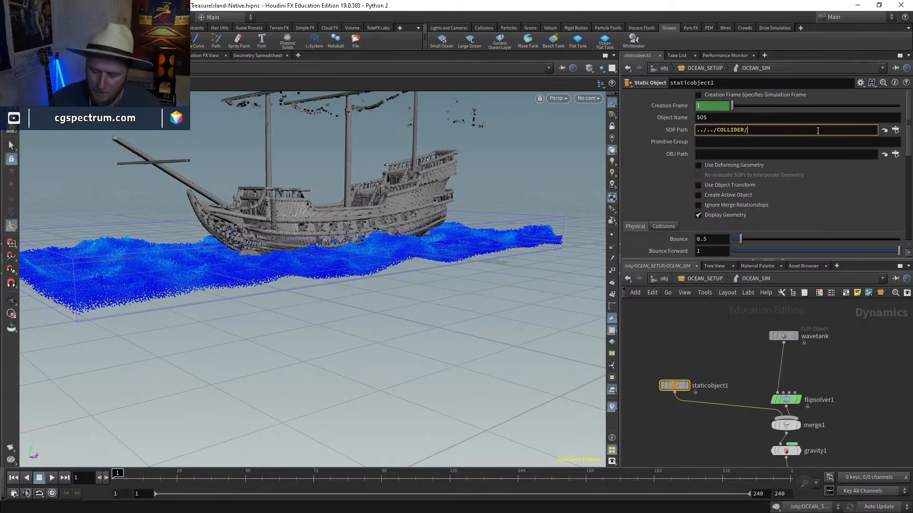
pyautogui.write('OUT')
pyautogui.press('Return')
pyautogui.press('Return')
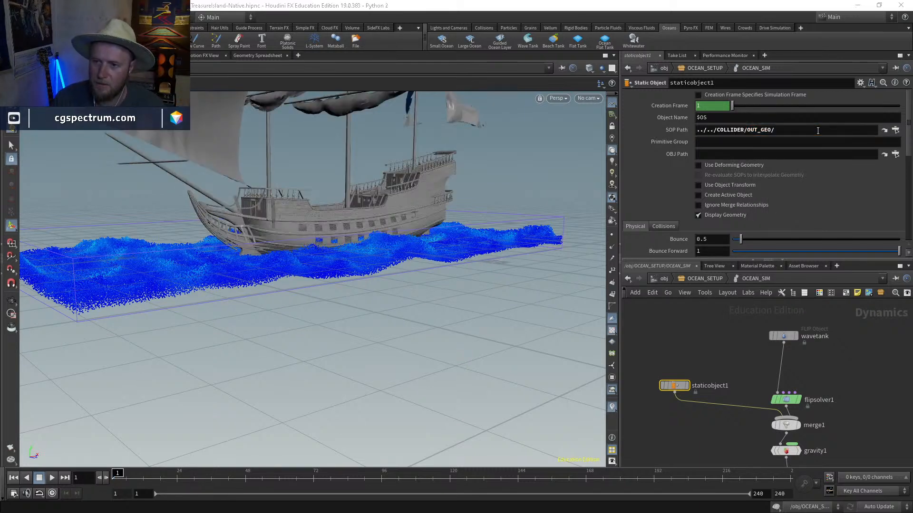
pyautogui.click(713, 165)
pyautogui.click(711, 176)
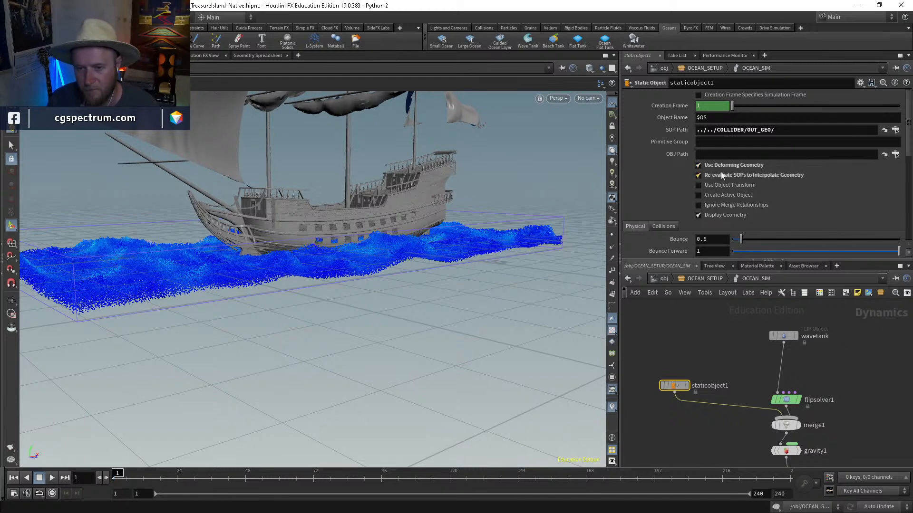
# Step: Set the volume collision Mode of staticobject1 to Volume Sample in its RBD Solver collision settings
pyautogui.scroll(-2, 675, 203)
pyautogui.scroll(-2, 675, 202)
pyautogui.click(670, 152)
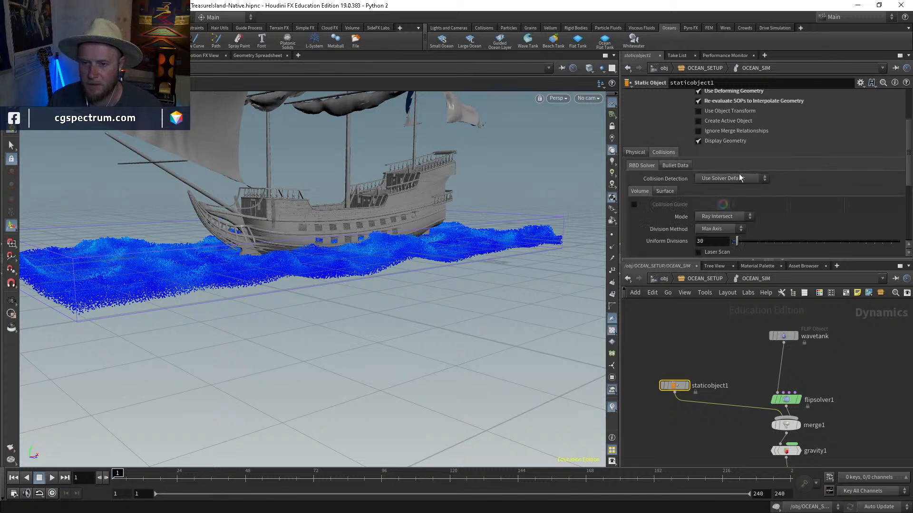
pyautogui.scroll(-1, 713, 186)
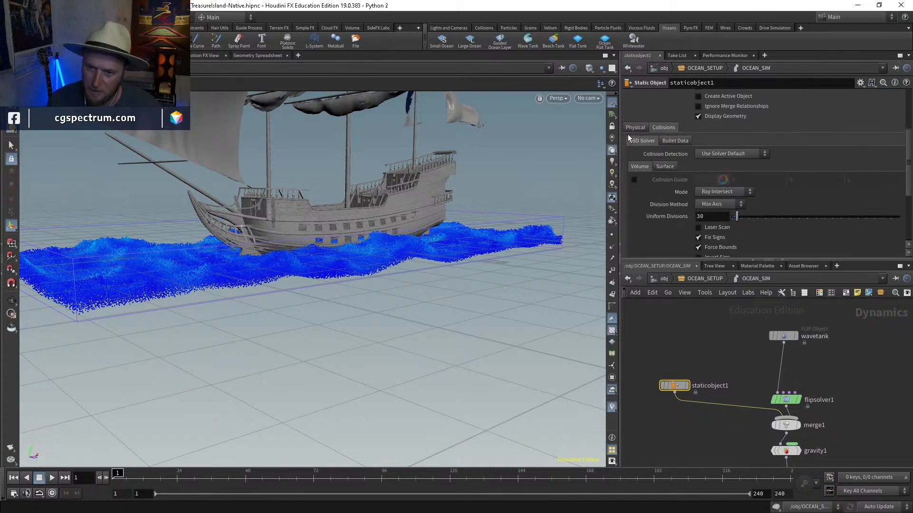
pyautogui.click(723, 192)
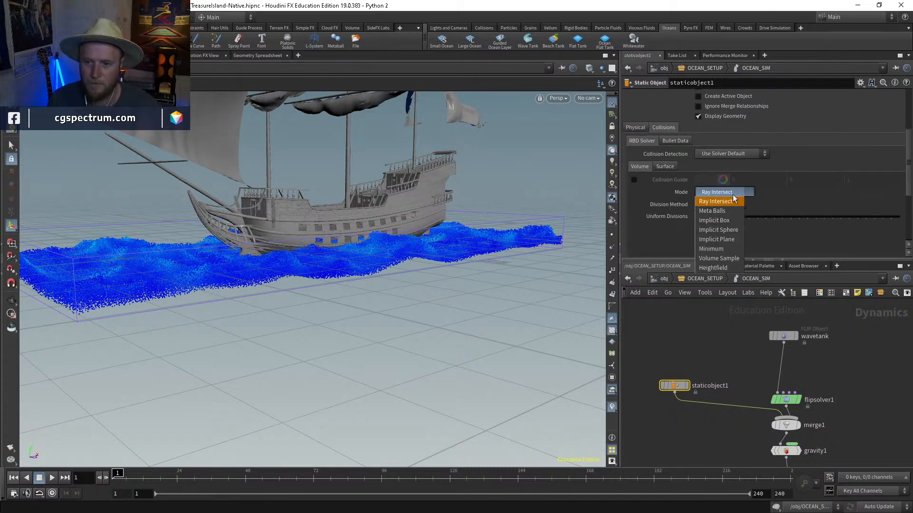
pyautogui.click(718, 261)
# Step: Set the volume collision Proxy Volume of staticobject1 to ../../COLLIDER/OUT_VDB/
pyautogui.scroll(-3, 684, 186)
pyautogui.scroll(-2, 678, 200)
pyautogui.click(703, 218)
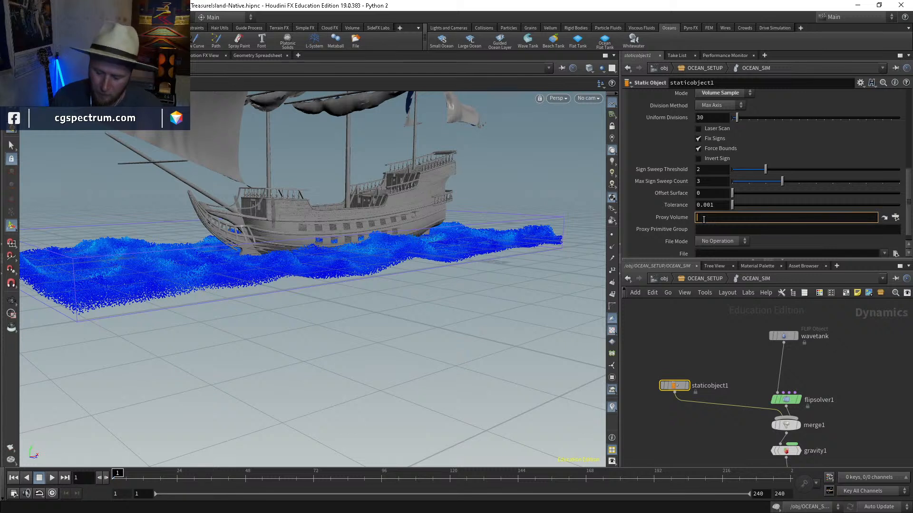
pyautogui.write('../../COLLIDER/')
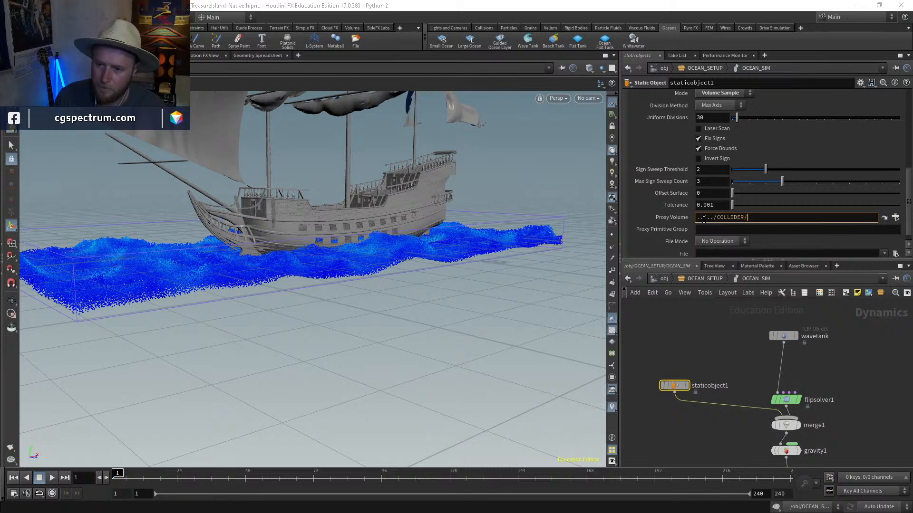
pyautogui.write('OUT_VDB/')
pyautogui.press('Return')
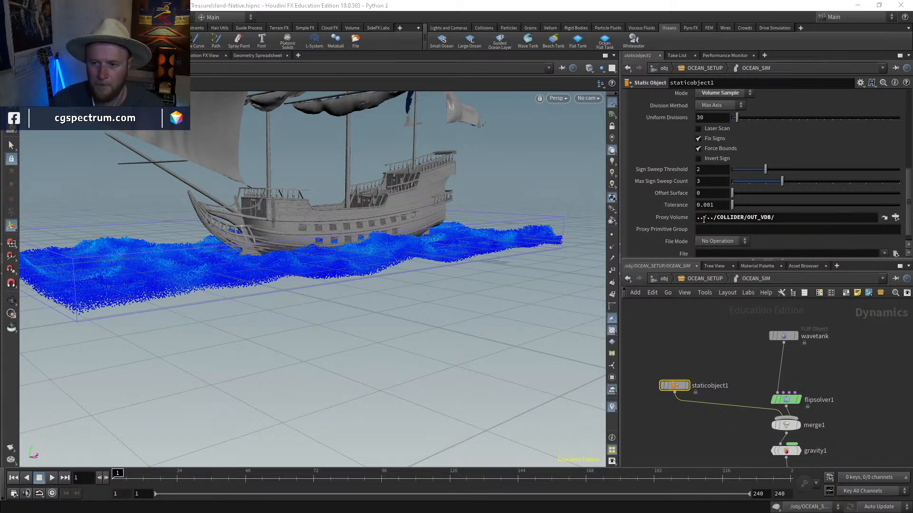
# Step: Enable the Collision Guide and turn off Display Geometry on staticobject1 to inspect its collision volume
pyautogui.scroll(2, 652, 176)
pyautogui.scroll(2, 651, 177)
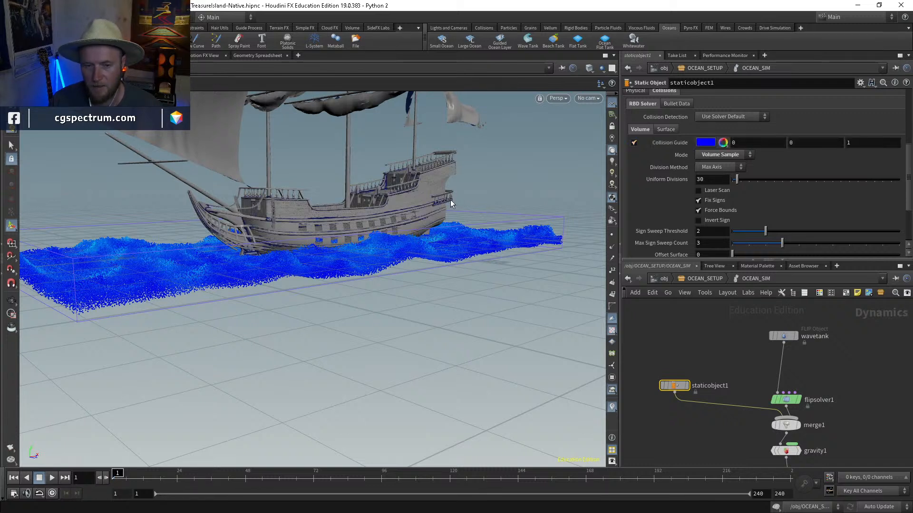
pyautogui.scroll(3, 709, 142)
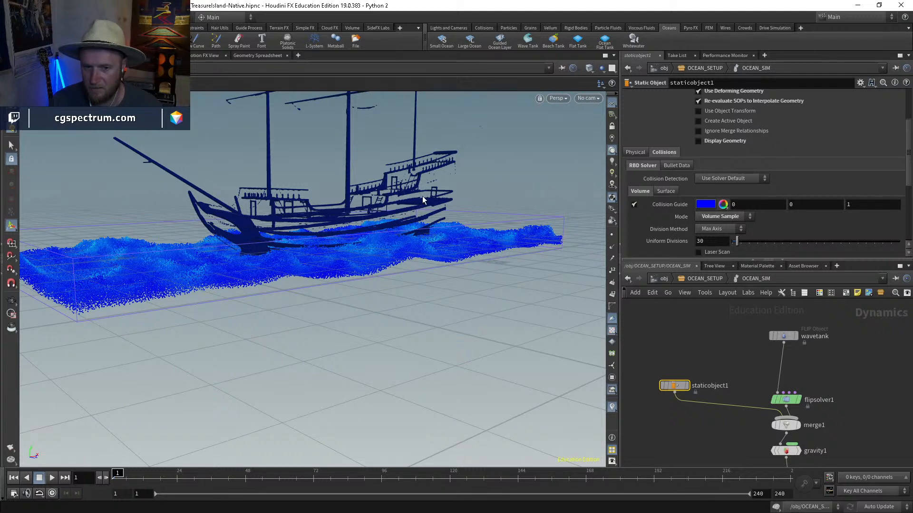
# Step: Try Offset Surface values of 0.001, 0.005 and 0.01 on the collision volume of staticobject1
pyautogui.scroll(-5, 668, 201)
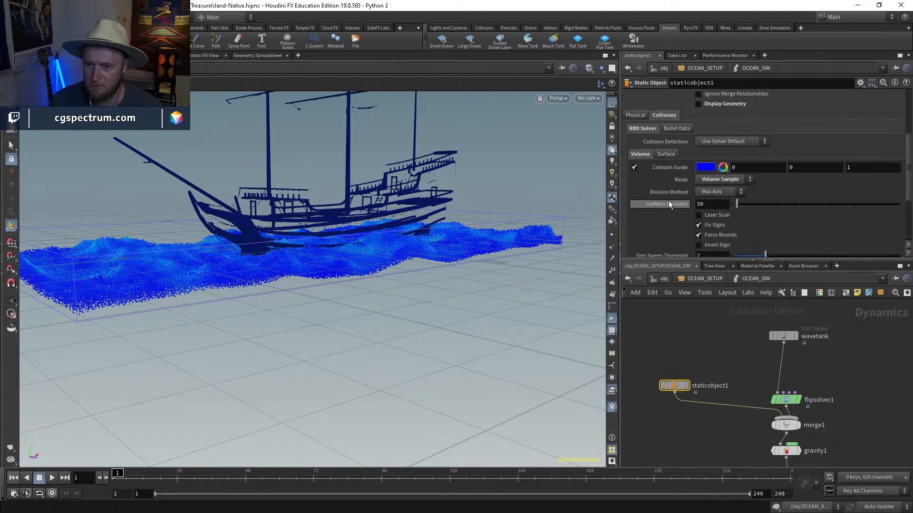
pyautogui.click(705, 215)
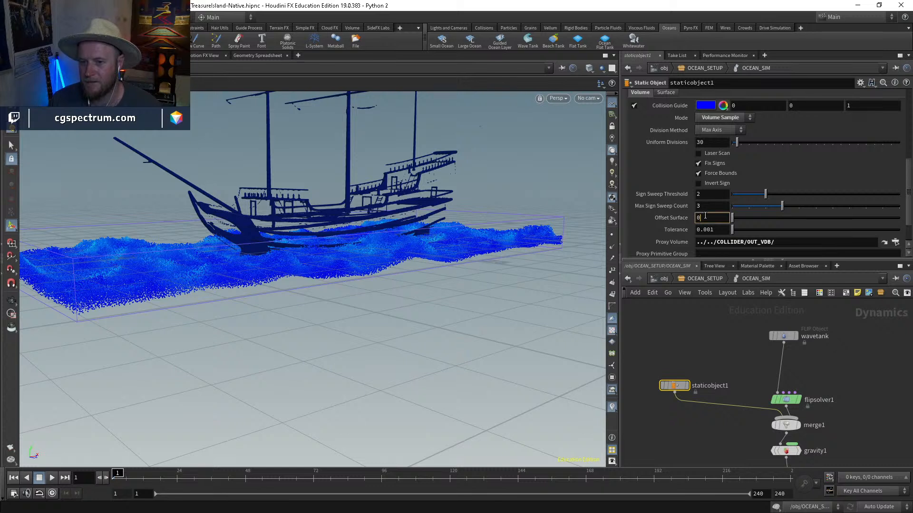
pyautogui.write('.00')
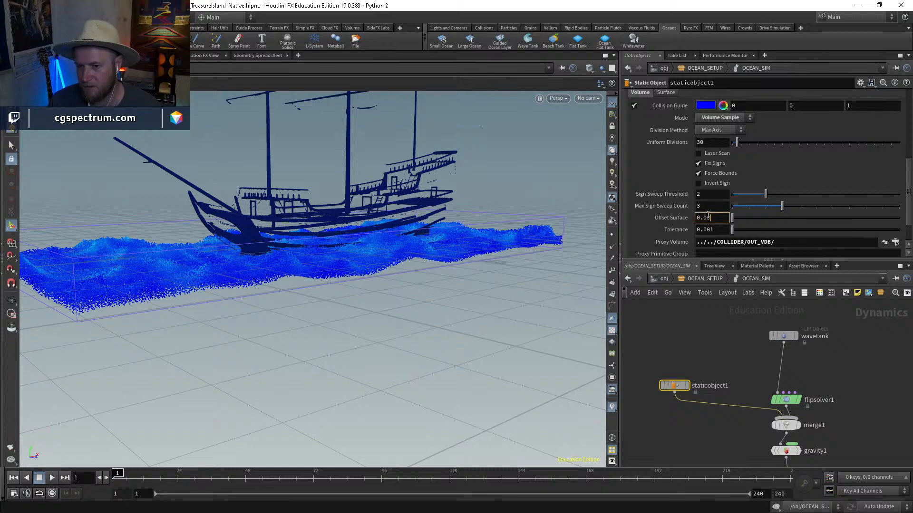
pyautogui.write('1')
pyautogui.press('Return')
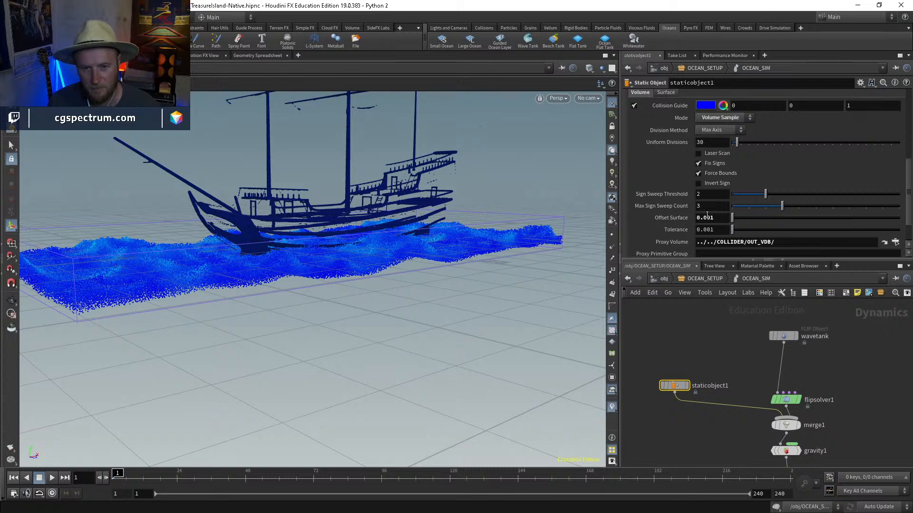
pyautogui.click(714, 216)
pyautogui.press('BackSpace')
pyautogui.write('5')
pyautogui.press('Return')
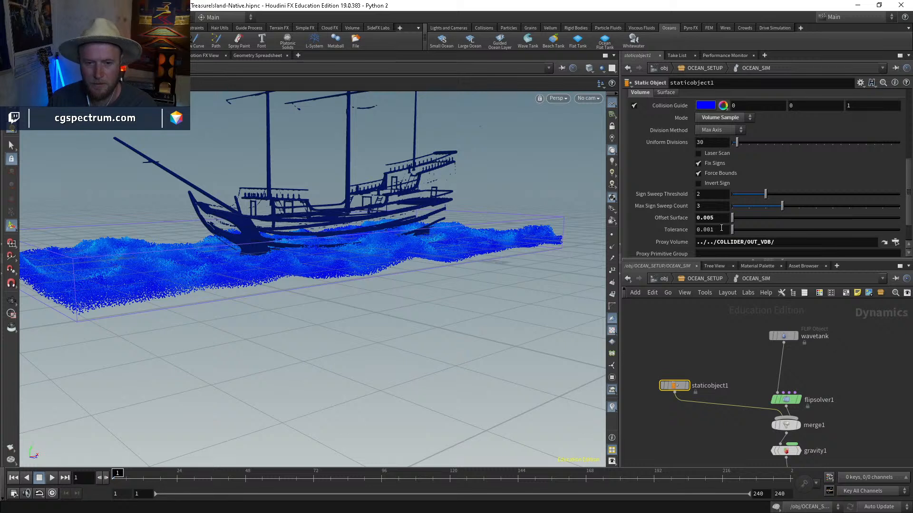
pyautogui.press('BackSpace')
pyautogui.press('BackSpace')
pyautogui.write('1')
pyautogui.press('Return')
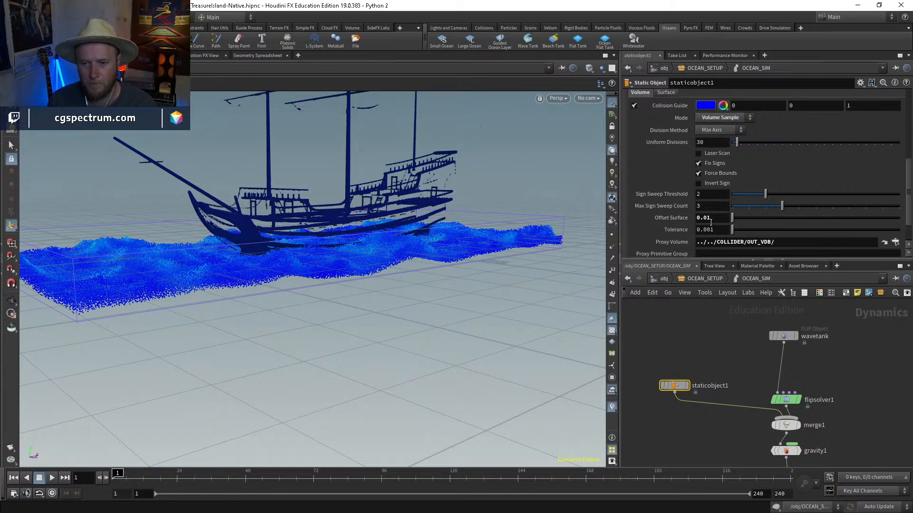
# Step: Set the Offset Surface of staticobject1's collision volume to 0.1
pyautogui.doubleClick(702, 217)
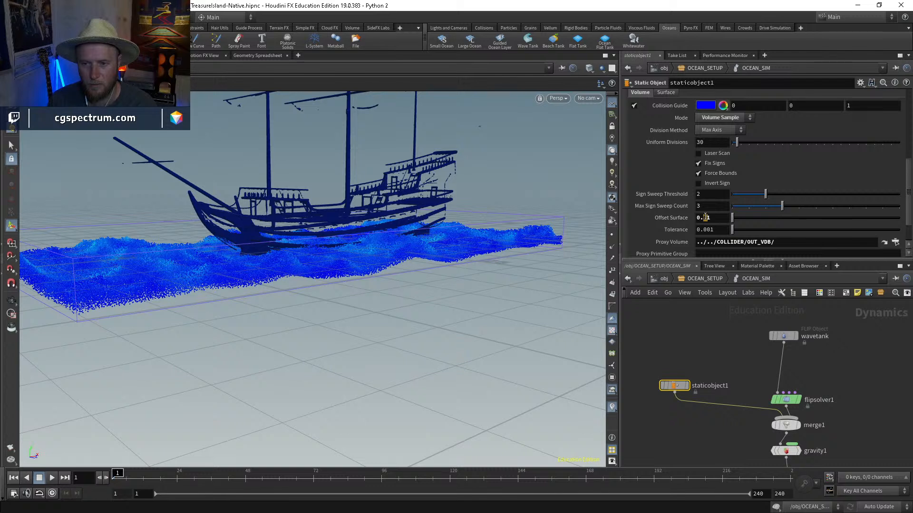
pyautogui.write('0.1')
pyautogui.press('Return')
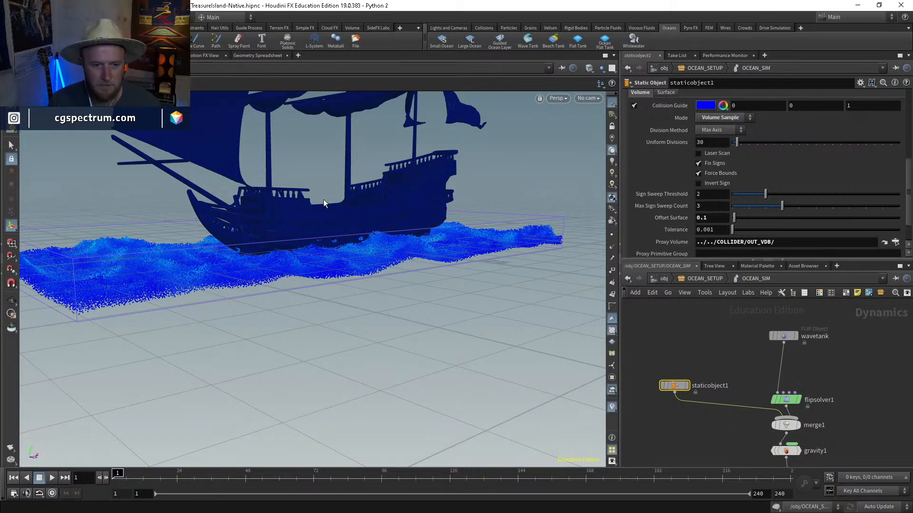
# Step: Turn off the Collision Guide on staticobject1 and turn Display Geometry back on
pyautogui.scroll(3, 686, 197)
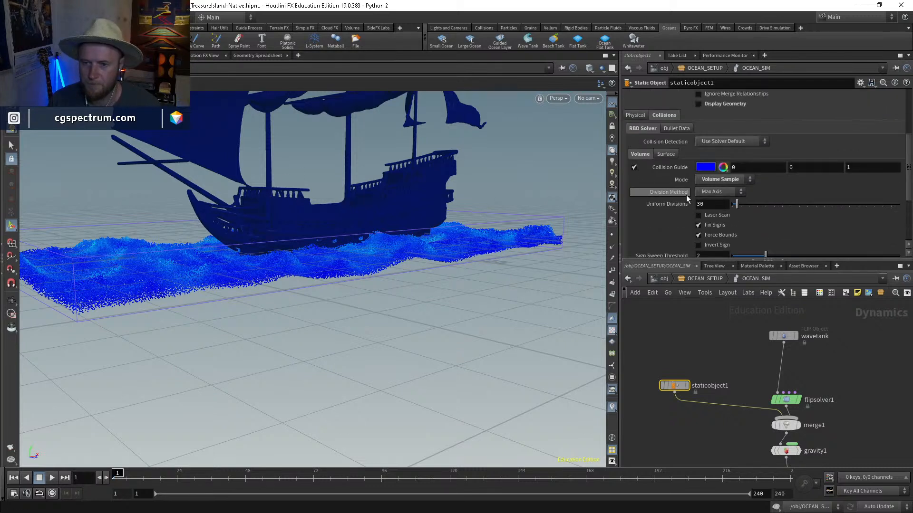
pyautogui.click(634, 167)
pyautogui.scroll(2, 780, 127)
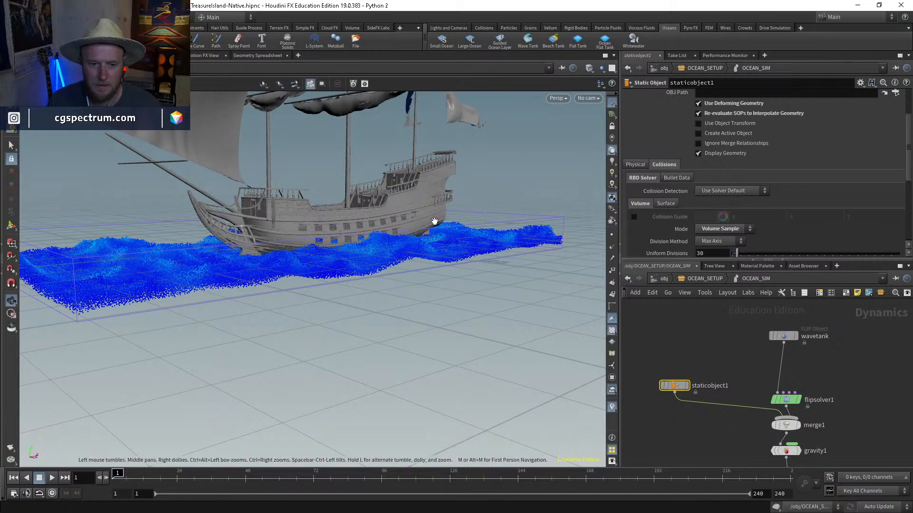
# Step: Move the flipsolver1 node slightly up in the network, closer to wavetank
pyautogui.keyDown('alt'); pyautogui.moveTo(434, 222); pyautogui.dragTo(432, 269); pyautogui.keyUp('alt')
pyautogui.keyDown('alt'); pyautogui.moveTo(432, 269); pyautogui.dragTo(464, 299, button='middle'); pyautogui.keyUp('alt')
pyautogui.moveTo(827, 341); pyautogui.dragTo(799, 353, button='middle')
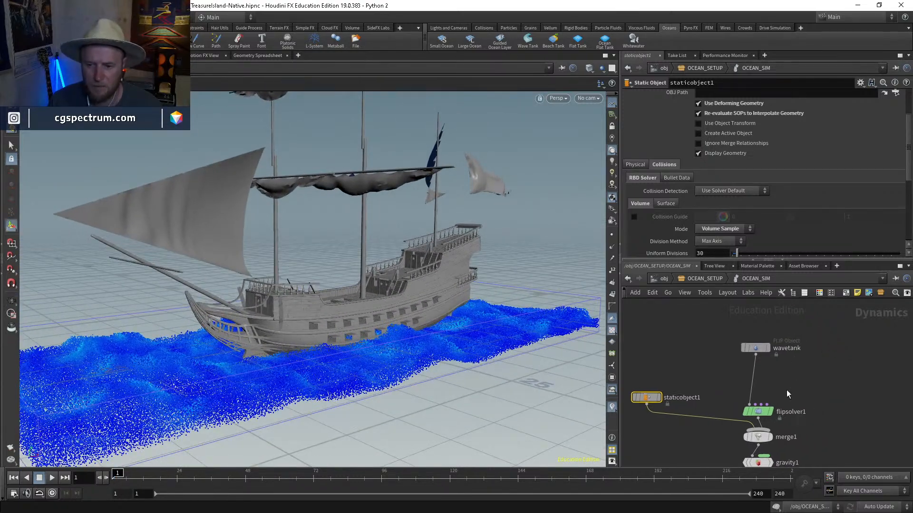
pyautogui.moveTo(760, 410); pyautogui.dragTo(759, 395)
pyautogui.keyDown('alt'); pyautogui.moveTo(456, 304); pyautogui.dragTo(457, 298); pyautogui.keyUp('alt')
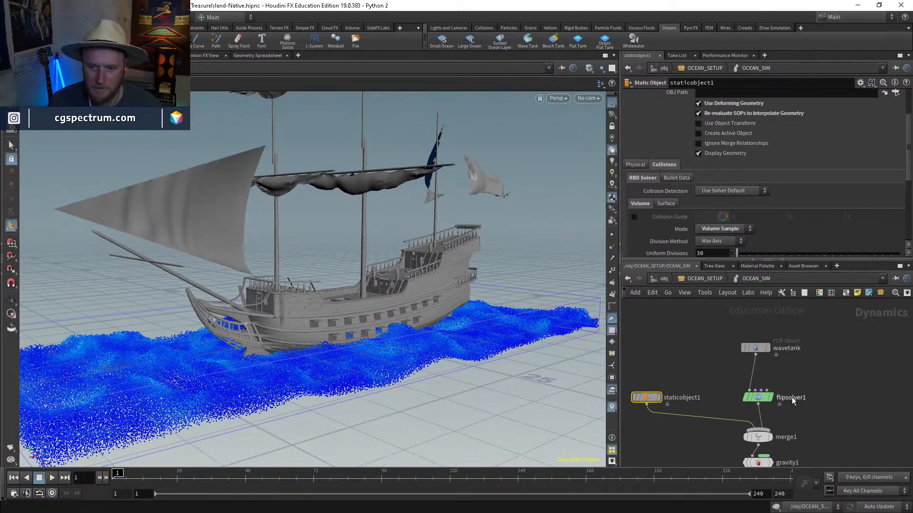
# Step: Review flipsolver1's Particle Motion and Volume Motion settings, including the FLIP (Splashy) and APIC (Swirly) velocity transfer options
pyautogui.click(758, 397)
pyautogui.click(685, 110)
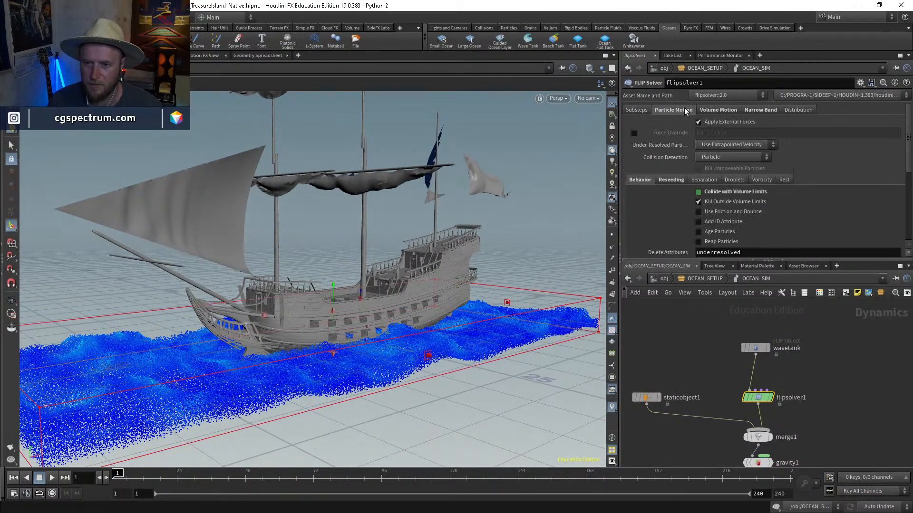
pyautogui.click(714, 110)
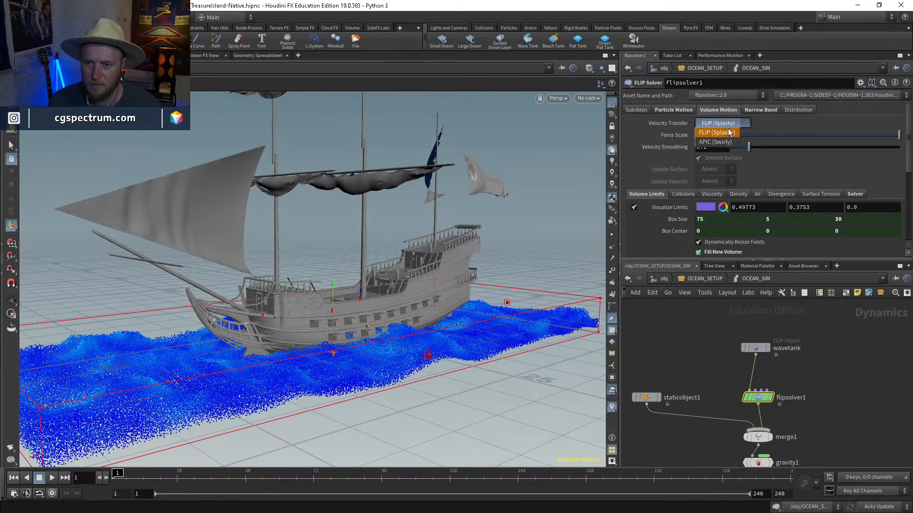
pyautogui.click(730, 123)
pyautogui.click(715, 142)
# Step: Examine flipsolver1's collision, viscosity, density, surface tension and volume limit settings, as well as its substeps
pyautogui.scroll(-2, 688, 169)
pyautogui.click(683, 157)
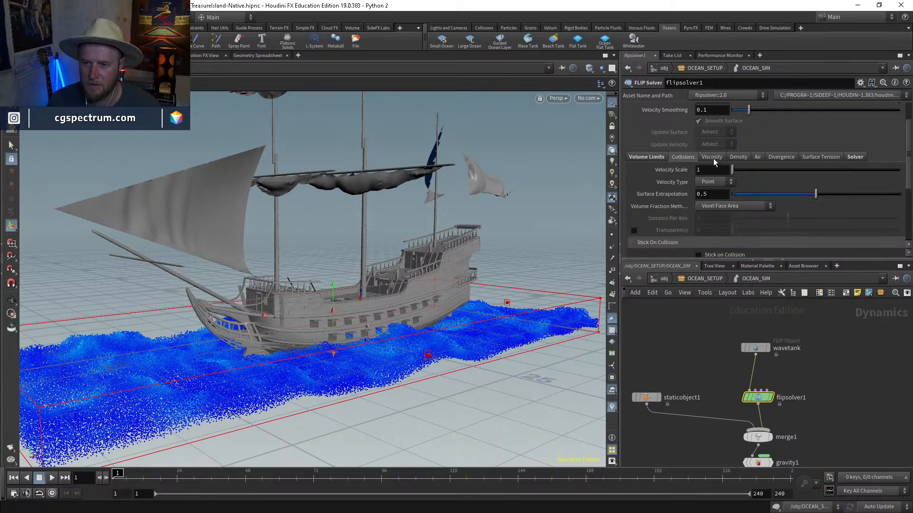
pyautogui.click(711, 157)
pyautogui.click(739, 157)
pyautogui.click(812, 159)
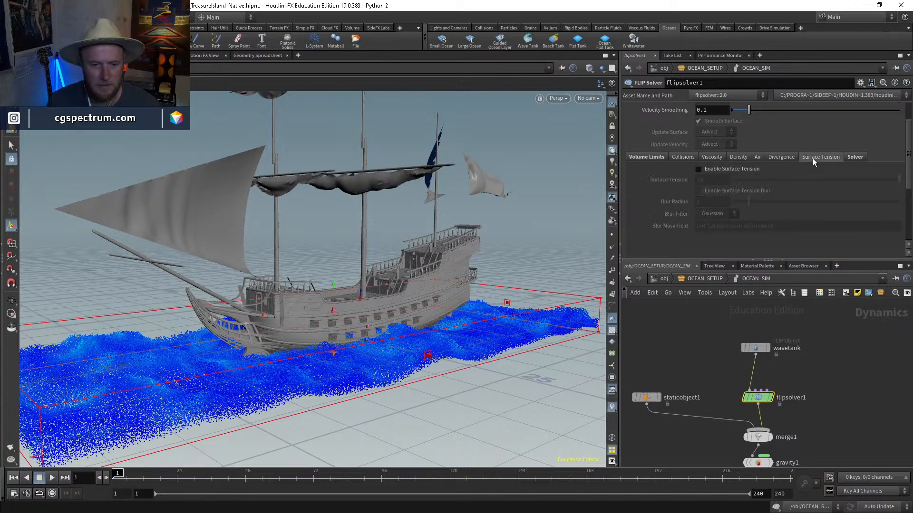
pyautogui.click(645, 157)
pyautogui.scroll(2, 641, 106)
pyautogui.click(636, 110)
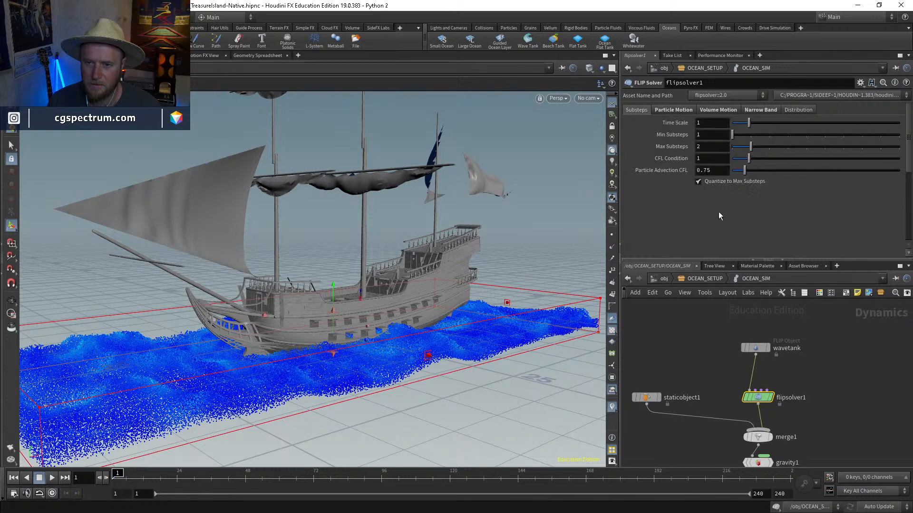
# Step: Save the scene with wavetank selected, play the simulation and return to frame 1
pyautogui.click(755, 348)
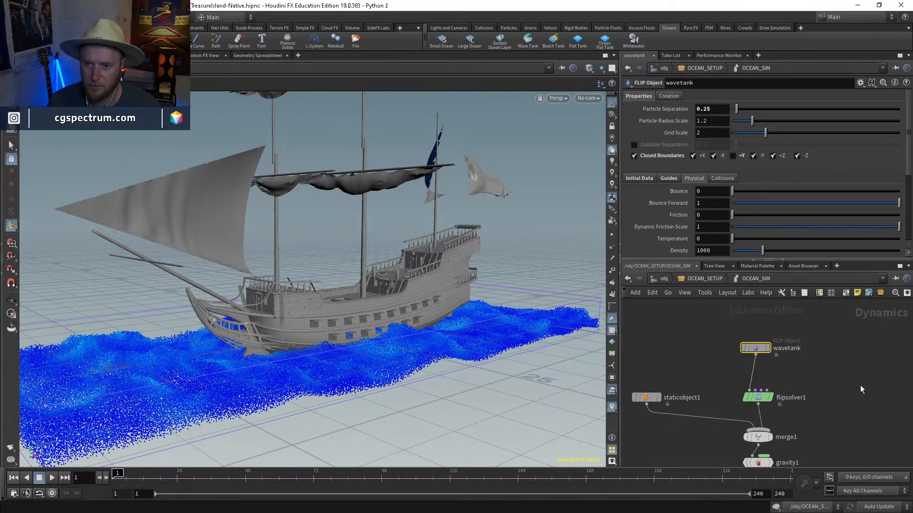
pyautogui.hotkey('ctrl', 's')
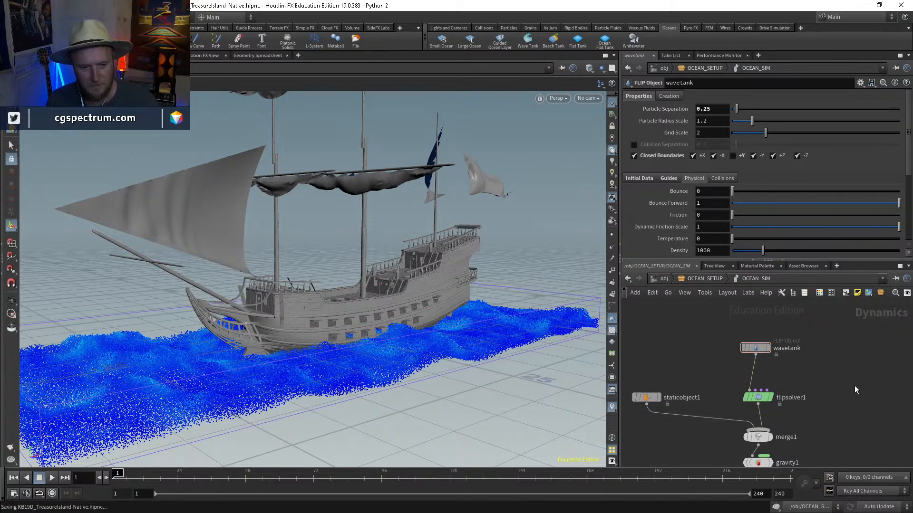
pyautogui.press('Up')
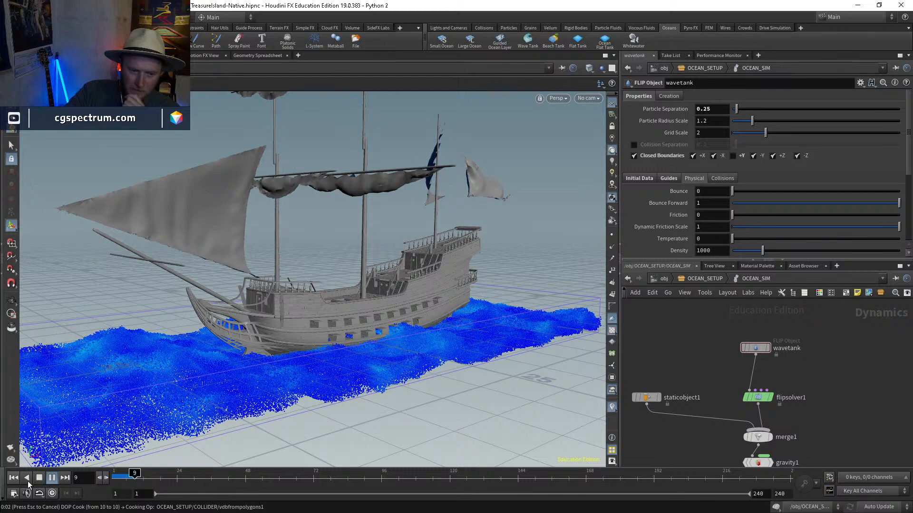
pyautogui.click(13, 477)
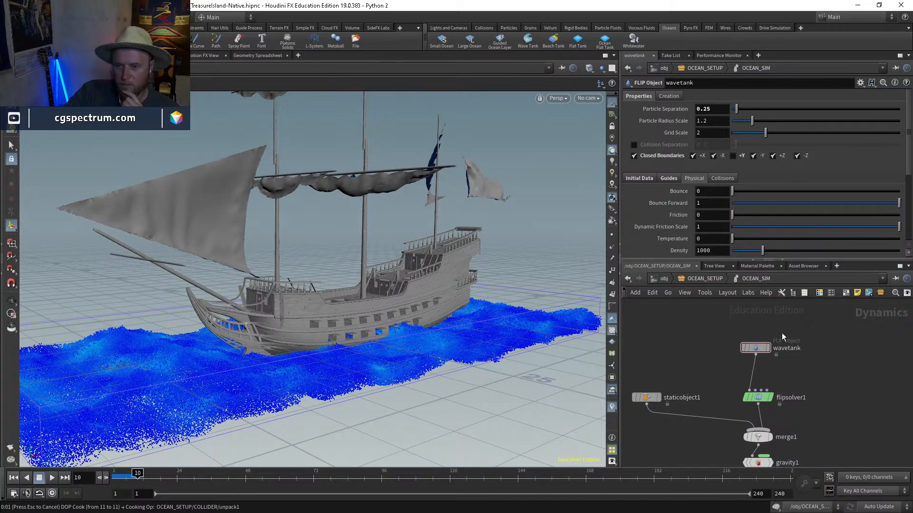
# Step: Go from the wavetank FLIP object's Initial Data to the OUT_INITIAL_PARTICLES node in the wavetank_initial network
pyautogui.click(758, 348)
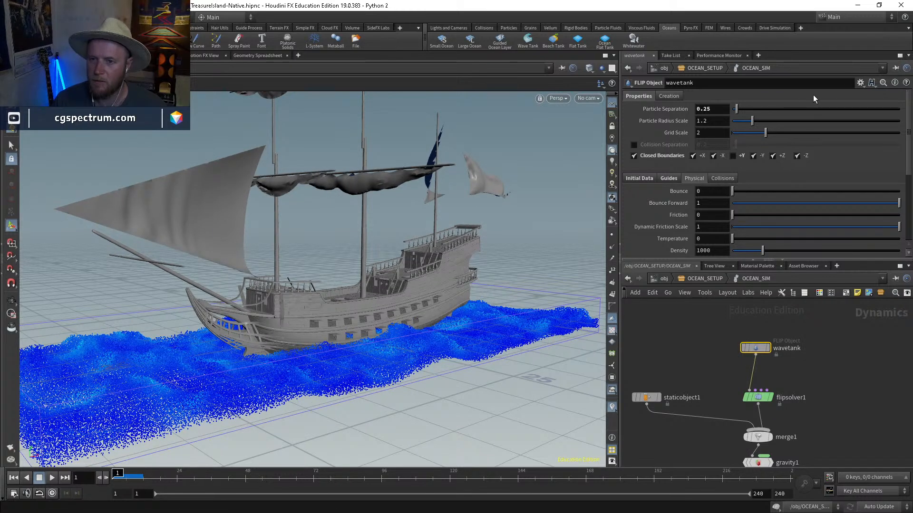
pyautogui.click(650, 179)
pyautogui.click(883, 204)
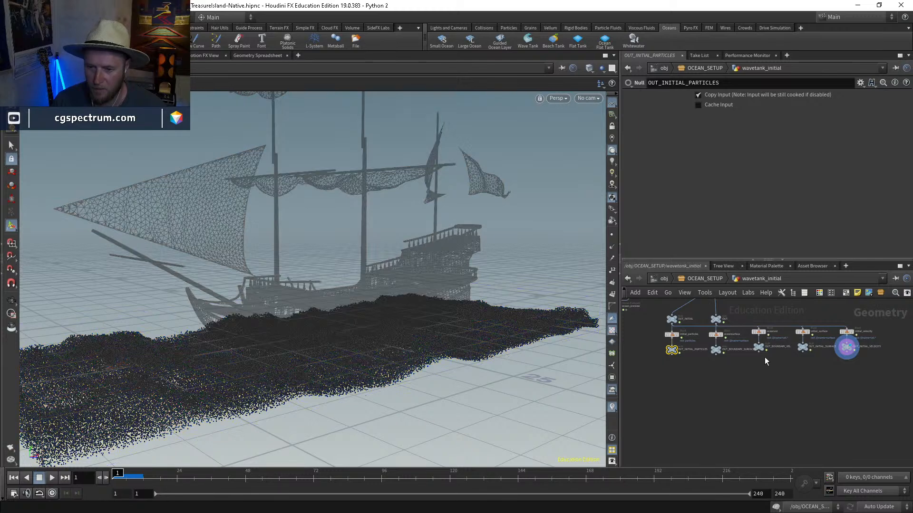
# Step: Display mergecollisions and the wavetank Ocean Source to check the collision input of the initial particles
pyautogui.scroll(4, 763, 361)
pyautogui.scroll(2, 758, 398)
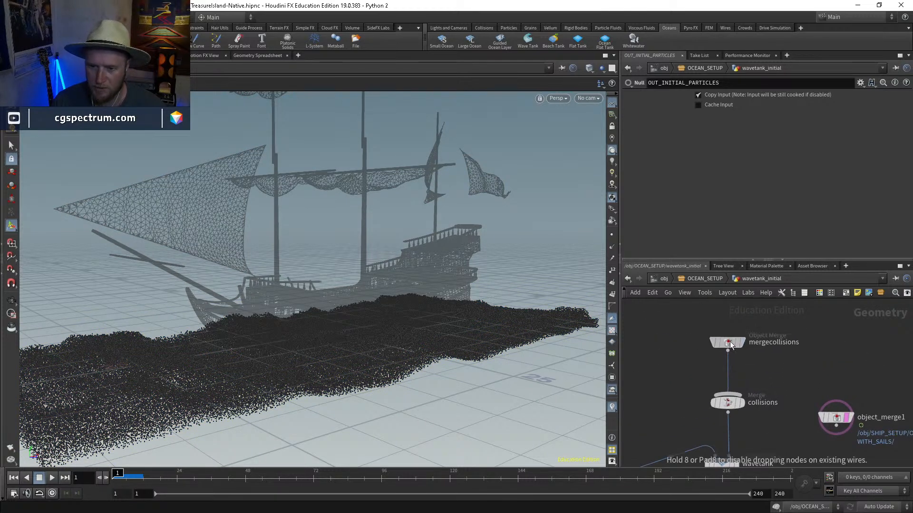
pyautogui.click(729, 344)
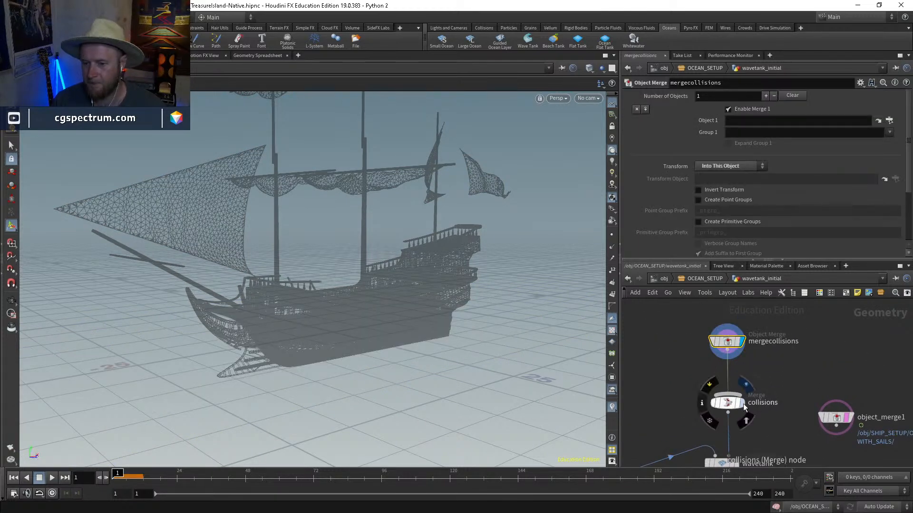
pyautogui.moveTo(739, 457); pyautogui.dragTo(732, 418, button='middle')
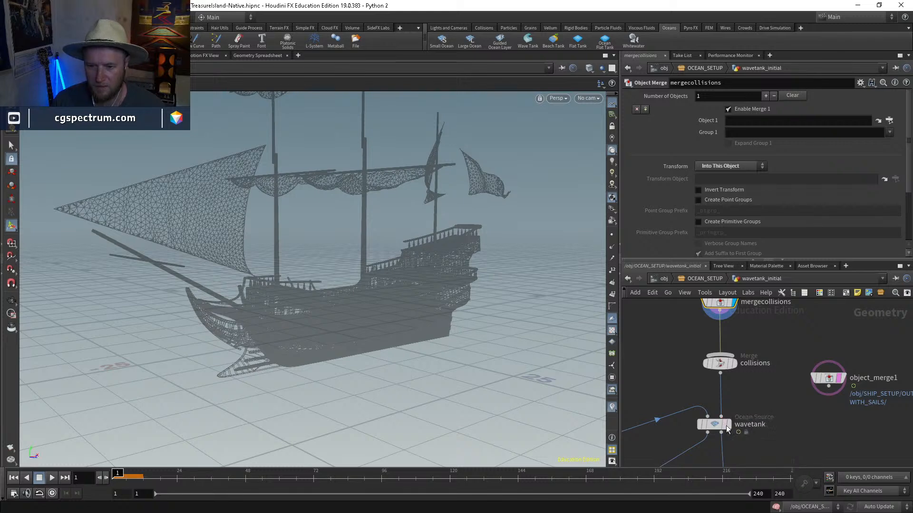
pyautogui.click(728, 424)
# Step: Connect object_merge1 to the Collision Geometry input of the wavetank Ocean Source in place of the collisions merge
pyautogui.click(722, 420)
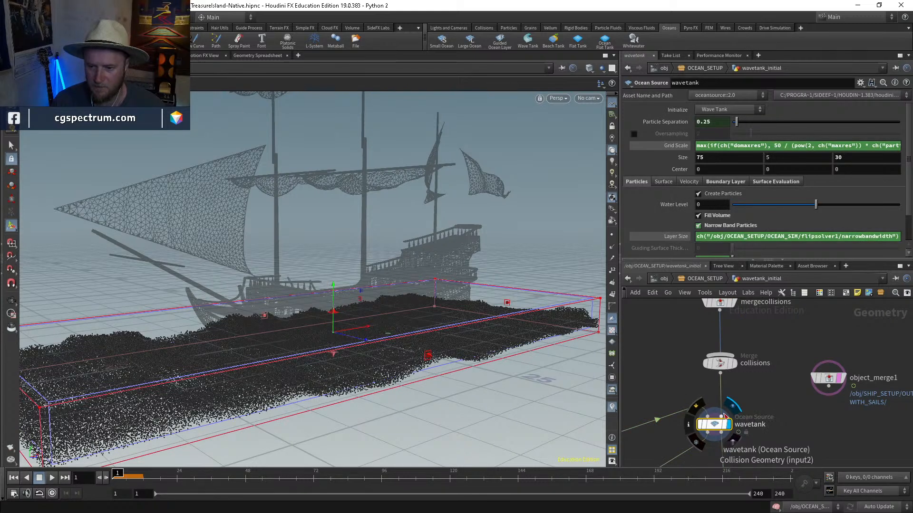
pyautogui.click(828, 387)
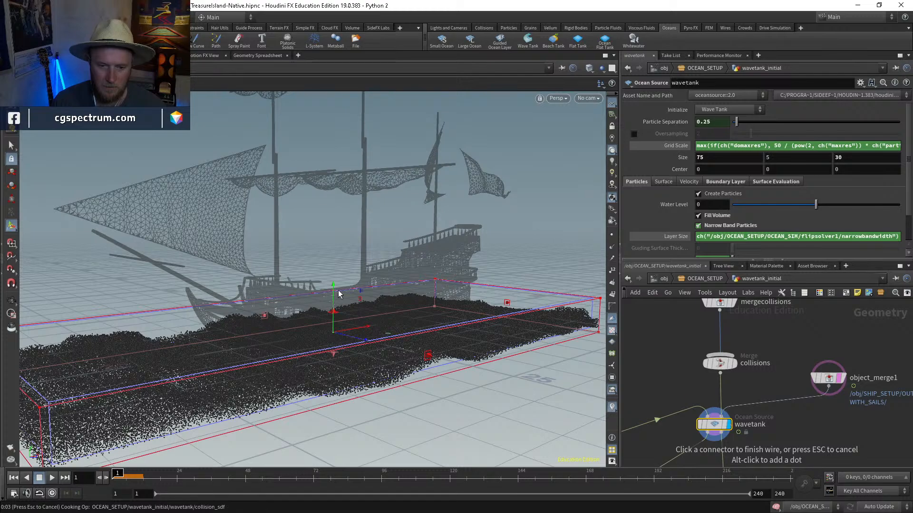
pyautogui.click(732, 428)
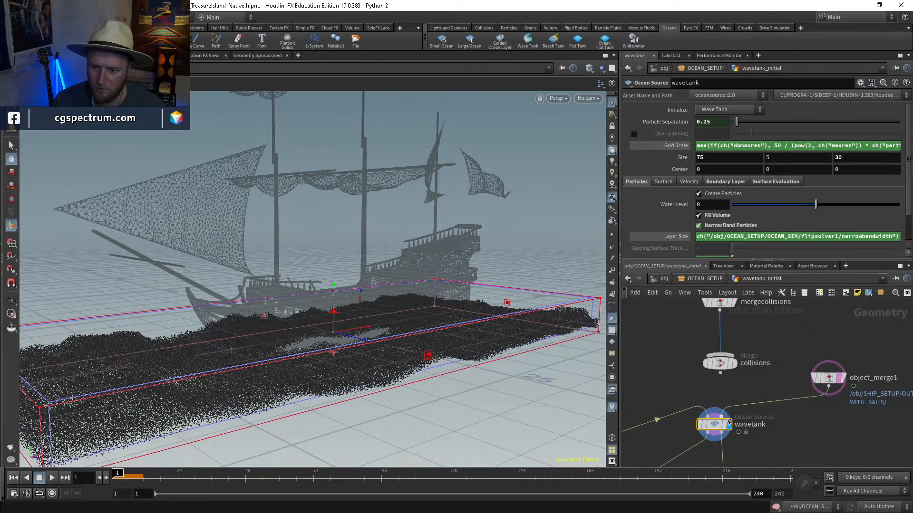
pyautogui.moveTo(405, 326)
pyautogui.keyDown('alt'); pyautogui.mouseDown()
pyautogui.moveTo(387, 381)
pyautogui.moveTo(403, 329)
pyautogui.mouseUp(); pyautogui.keyUp('alt')
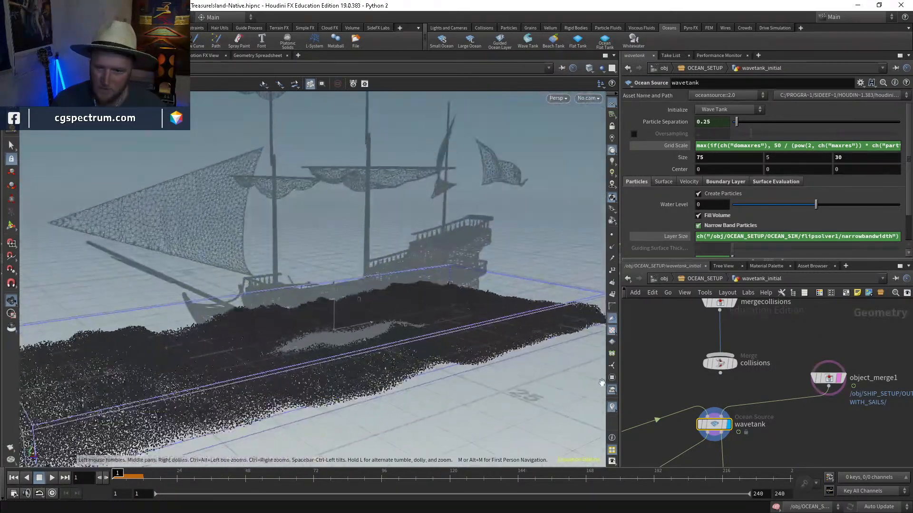
# Step: Display object_merge1 and the wavetank Ocean Source in turn to check the source particles against the ship geometry
pyautogui.click(843, 379)
pyautogui.click(818, 381)
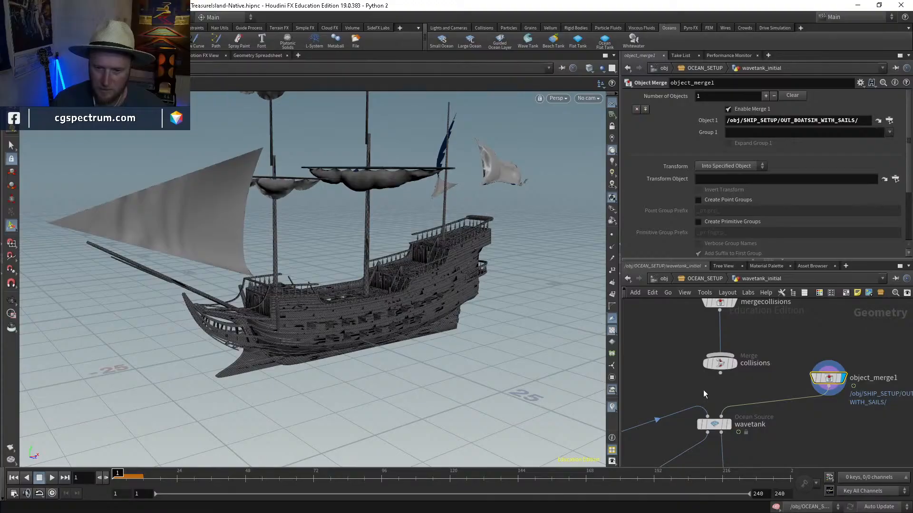
pyautogui.click(728, 425)
pyautogui.click(708, 424)
pyautogui.keyDown('alt'); pyautogui.moveTo(322, 319); pyautogui.dragTo(397, 332); pyautogui.keyUp('alt')
pyautogui.press('Return')
pyautogui.scroll(-3, 799, 439)
pyautogui.scroll(-2, 800, 439)
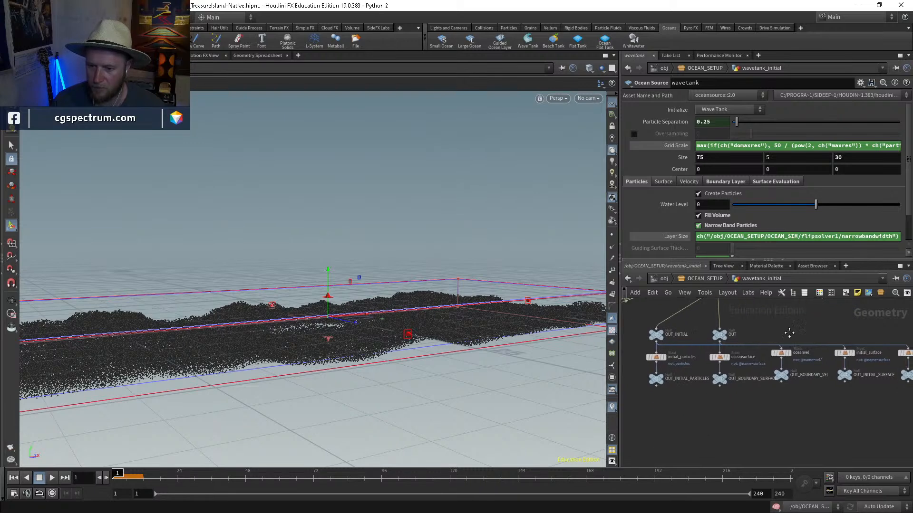
# Step: Return to the OCEAN_SIM network and examine the initial water particles around the ship's hull at frame 1
pyautogui.click(700, 280)
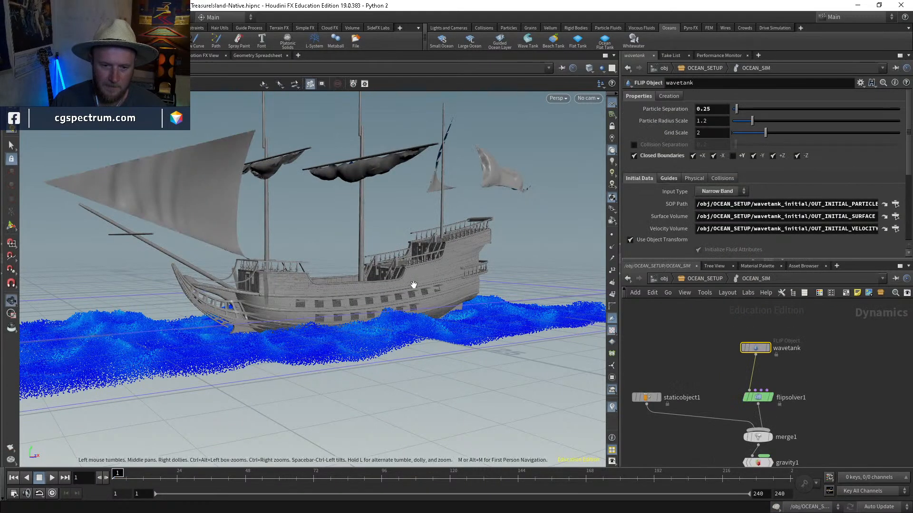
pyautogui.moveTo(413, 285); pyautogui.dragTo(334, 350)
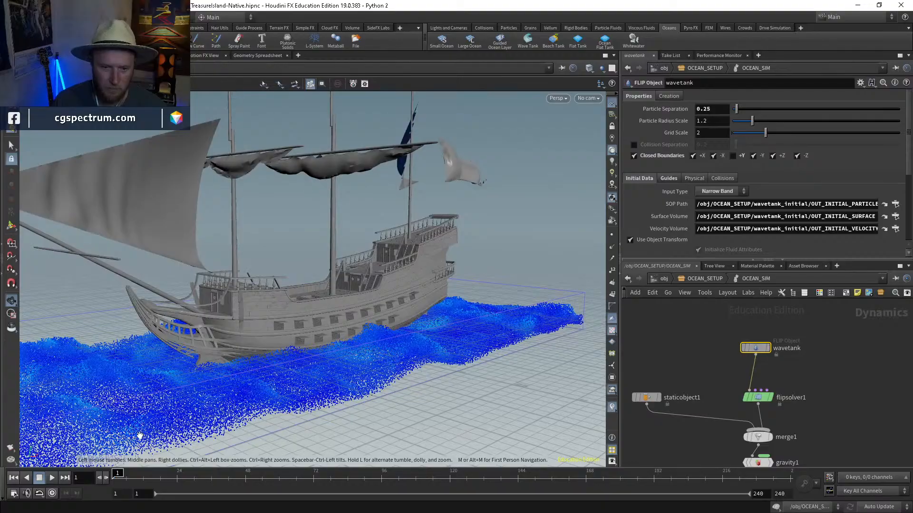
pyautogui.press('w')
pyautogui.press('w')
pyautogui.moveTo(395, 314)
pyautogui.mouseDown()
pyautogui.moveTo(241, 322)
pyautogui.moveTo(381, 310)
pyautogui.mouseUp()
pyautogui.moveTo(381, 309); pyautogui.dragTo(324, 351, button='right')
pyautogui.moveTo(324, 351); pyautogui.dragTo(370, 385)
pyautogui.moveTo(301, 393); pyautogui.dragTo(343, 409)
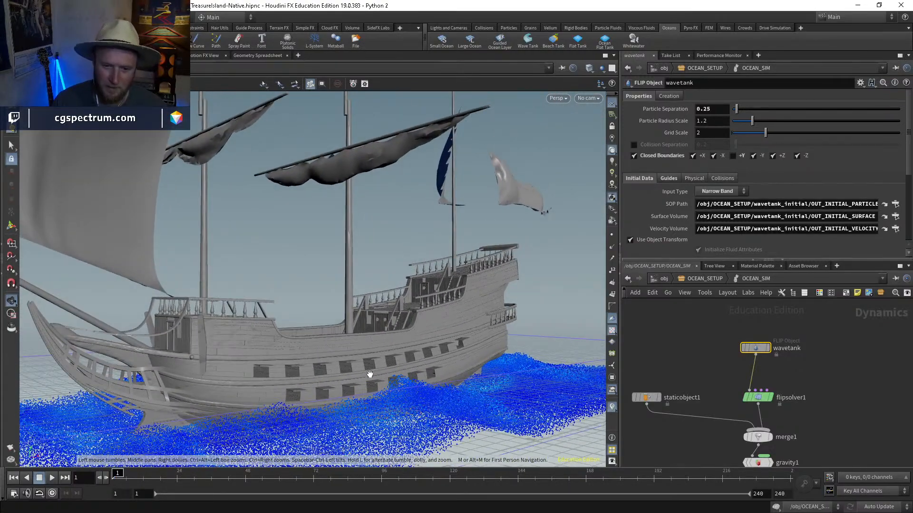
# Step: Play the ocean simulation, scrub to frame 48 and examine the water around the hull
pyautogui.press('Return')
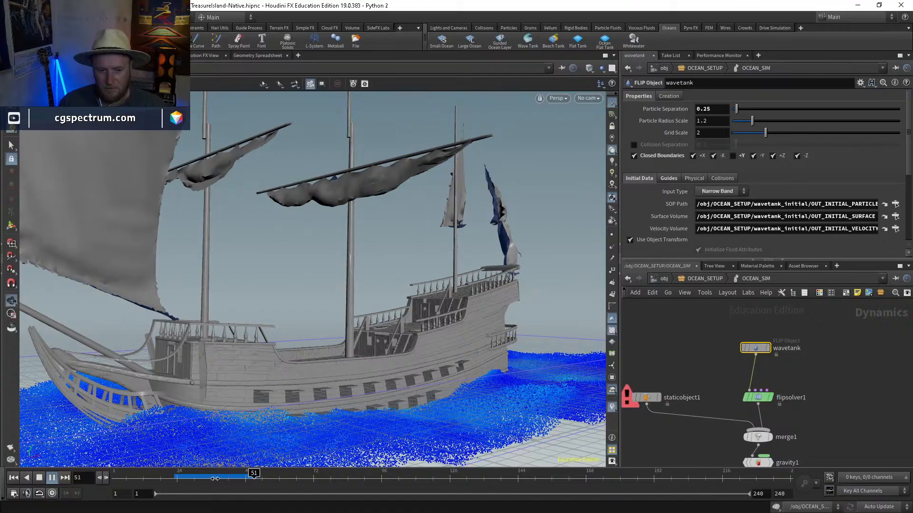
pyautogui.moveTo(216, 475); pyautogui.dragTo(246, 475)
pyautogui.moveTo(257, 384)
pyautogui.keyDown('alt'); pyautogui.mouseDown()
pyautogui.moveTo(369, 362)
pyautogui.moveTo(336, 320)
pyautogui.moveTo(297, 367)
pyautogui.moveTo(360, 376)
pyautogui.moveTo(358, 393)
pyautogui.moveTo(408, 418)
pyautogui.moveTo(444, 383)
pyautogui.moveTo(358, 355)
pyautogui.moveTo(345, 364)
pyautogui.moveTo(333, 354)
pyautogui.moveTo(334, 331)
pyautogui.moveTo(413, 351)
pyautogui.moveTo(309, 387)
pyautogui.moveTo(305, 373)
pyautogui.moveTo(338, 355)
pyautogui.mouseUp(); pyautogui.keyUp('alt')
pyautogui.press('w')
pyautogui.press('w')
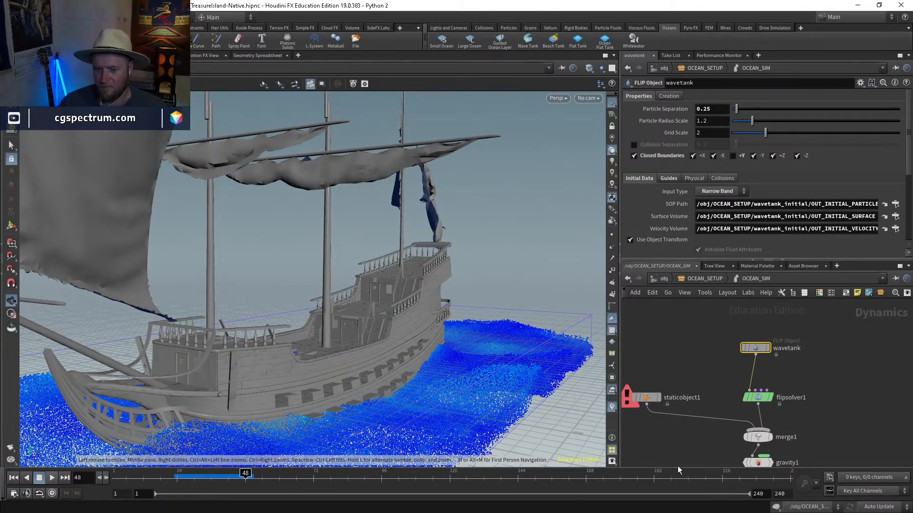
# Step: Go from OCEAN_SIM up to OCEAN_SETUP, enter the COLLIDER network and display its object_merge1
pyautogui.click(700, 278)
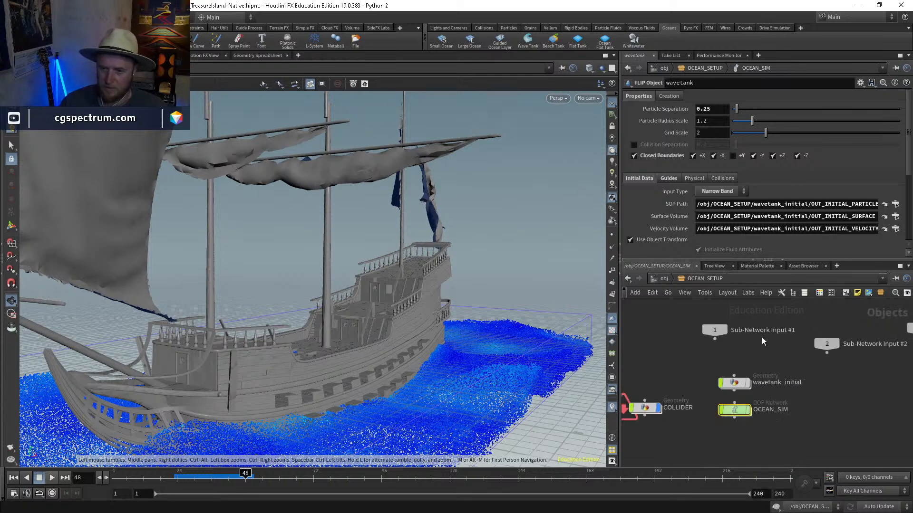
pyautogui.click(735, 410)
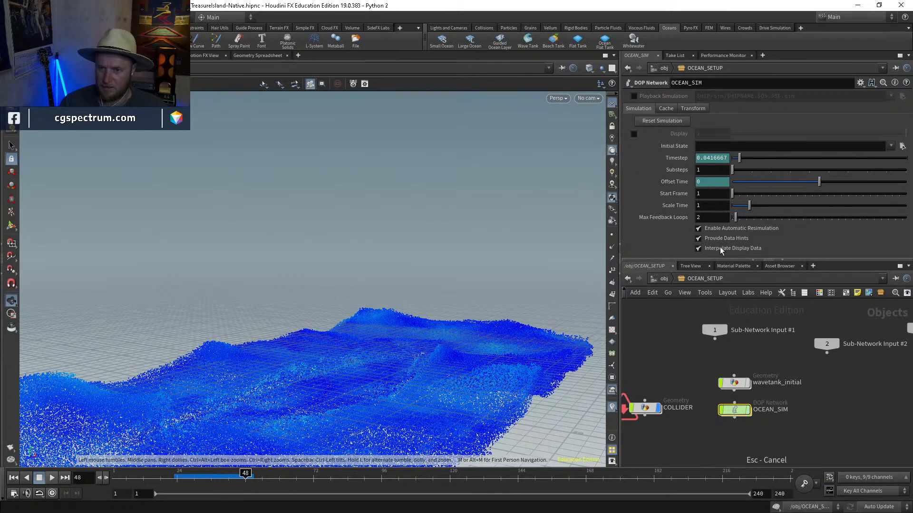
pyautogui.doubleClick(668, 409)
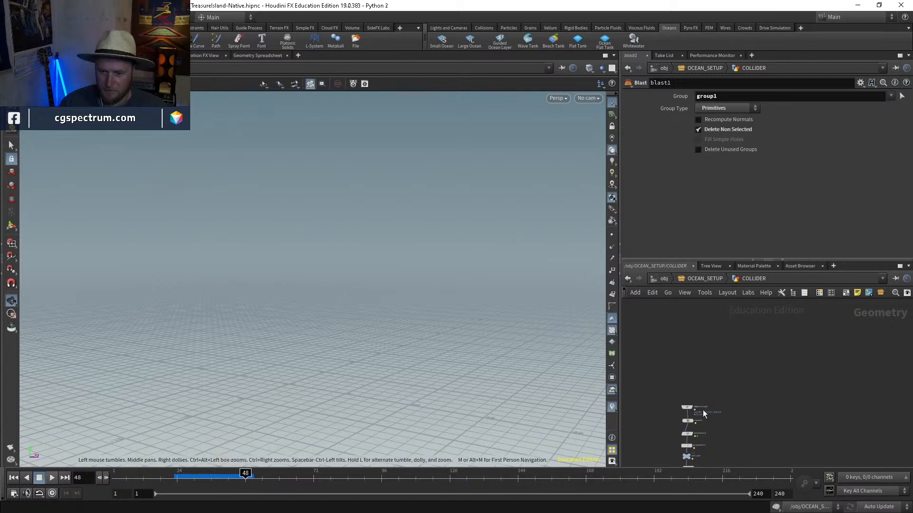
pyautogui.press('h')
pyautogui.click(675, 327)
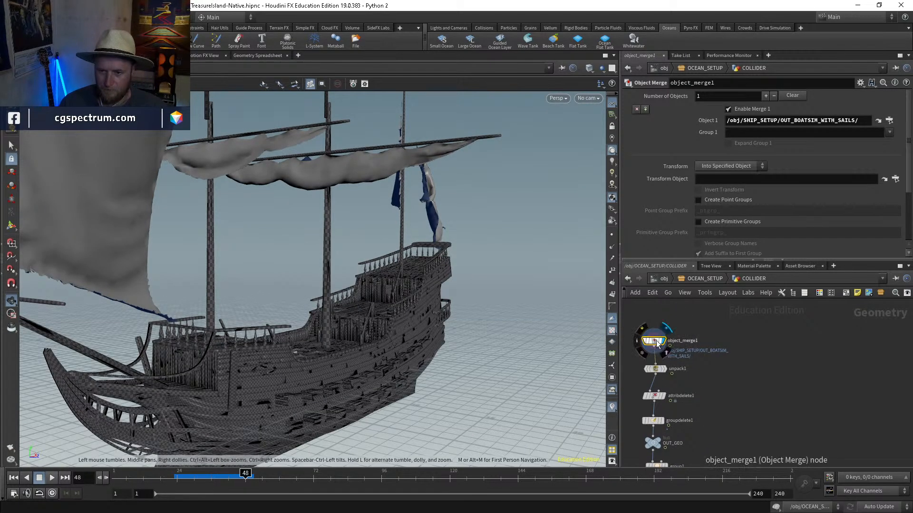
# Step: Enter the SHIP_SETUP network and locate the OUT_TENTACLE null
pyautogui.click(703, 280)
pyautogui.click(664, 279)
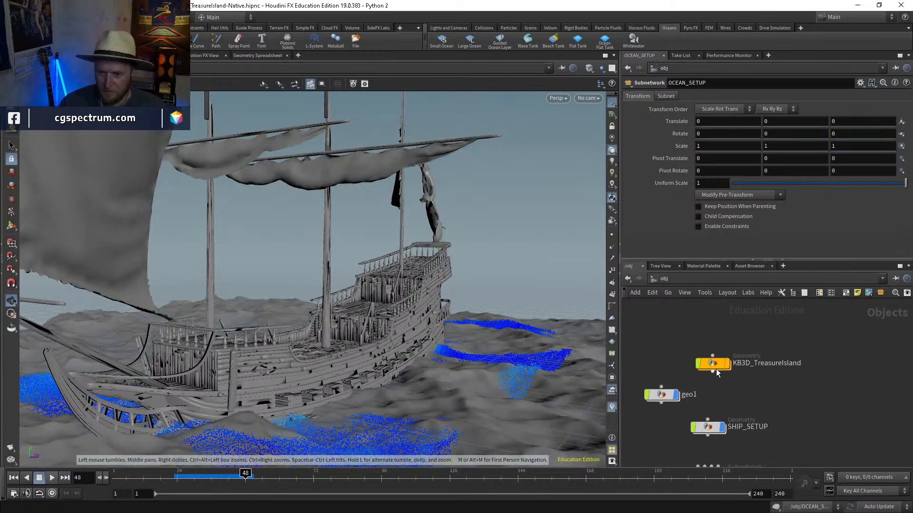
pyautogui.doubleClick(708, 427)
pyautogui.scroll(-5, 808, 412)
pyautogui.scroll(5, 784, 425)
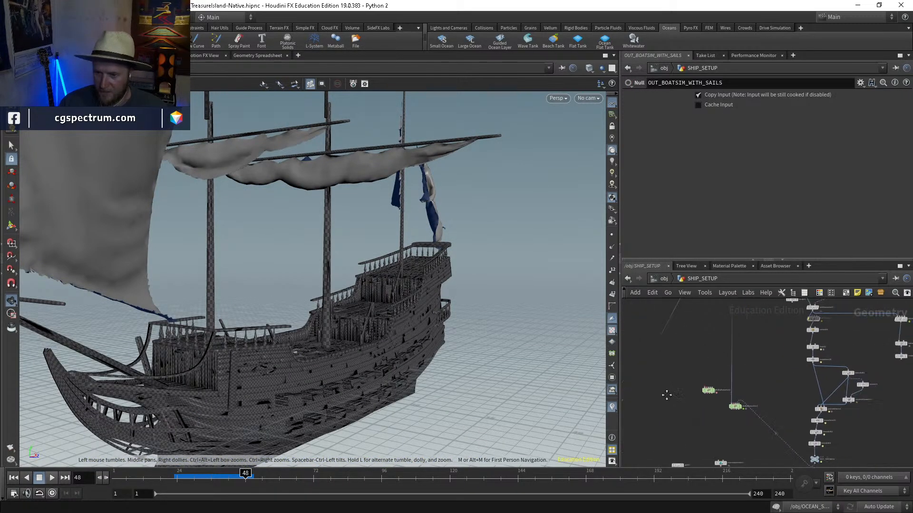
pyautogui.scroll(2, 820, 410)
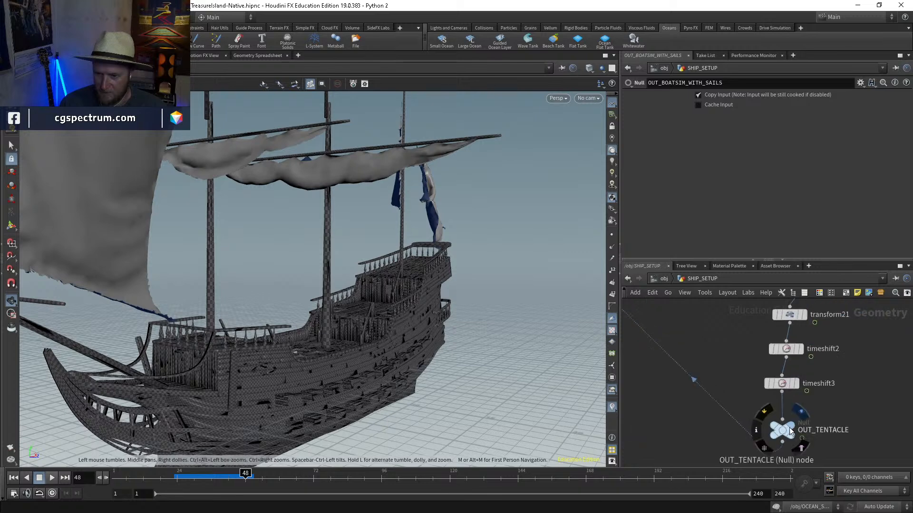
# Step: Return to the COLLIDER network in OCEAN_SETUP and duplicate object_merge1 beside the ship collider chain
pyautogui.click(664, 278)
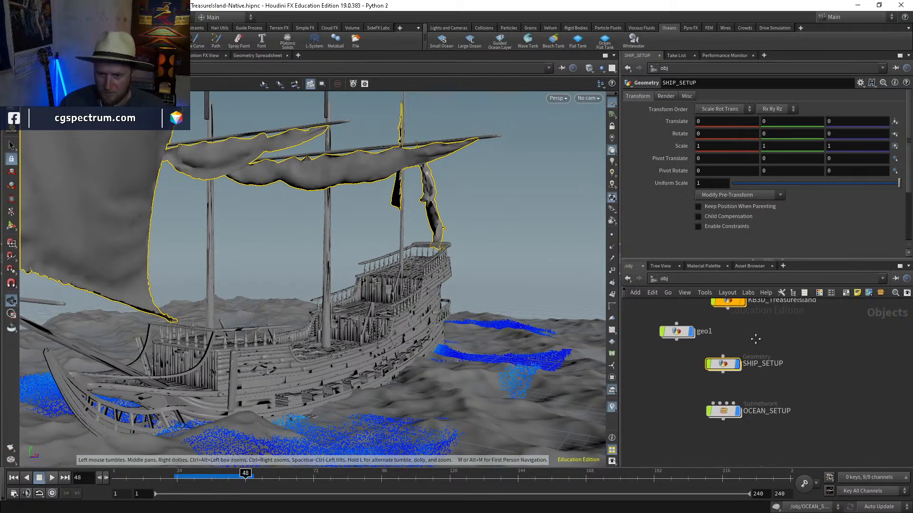
pyautogui.doubleClick(720, 409)
pyautogui.doubleClick(644, 408)
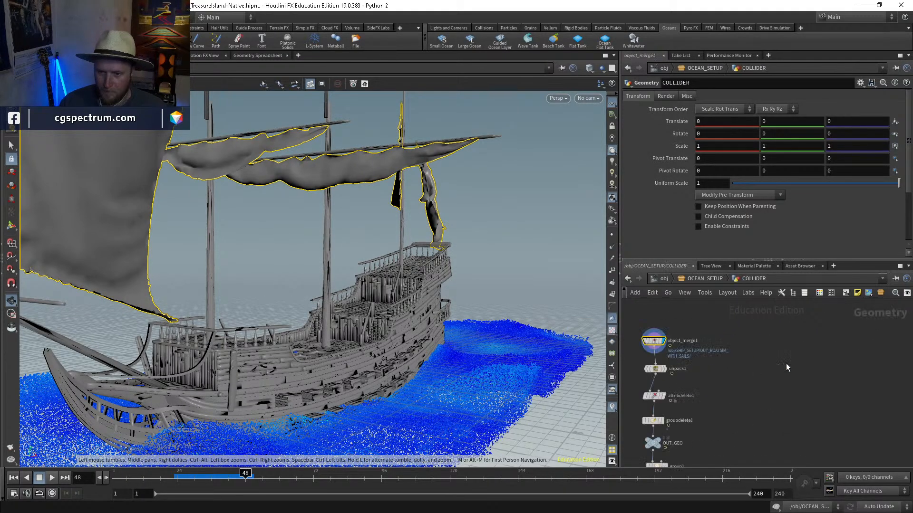
pyautogui.click(654, 349)
pyautogui.hotkey('ctrl', 'c')
pyautogui.hotkey('ctrl', 'v')
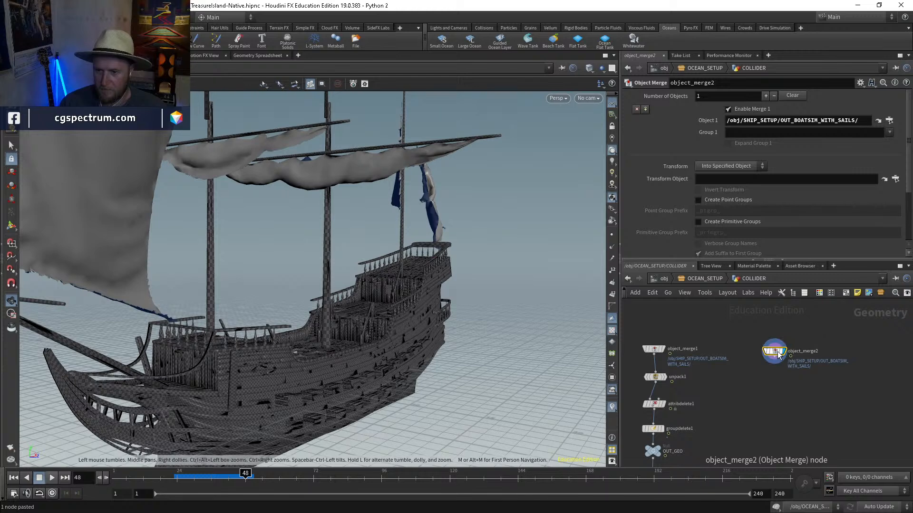
# Step: Set the duplicated merge's Object 1 to /obj/SHIP_SETUP/OUT_TENTACLE/ and scrub to frame 165 to view the tentacle
pyautogui.click(793, 121)
pyautogui.hotkey('shift', 'End')
pyautogui.write('TE')
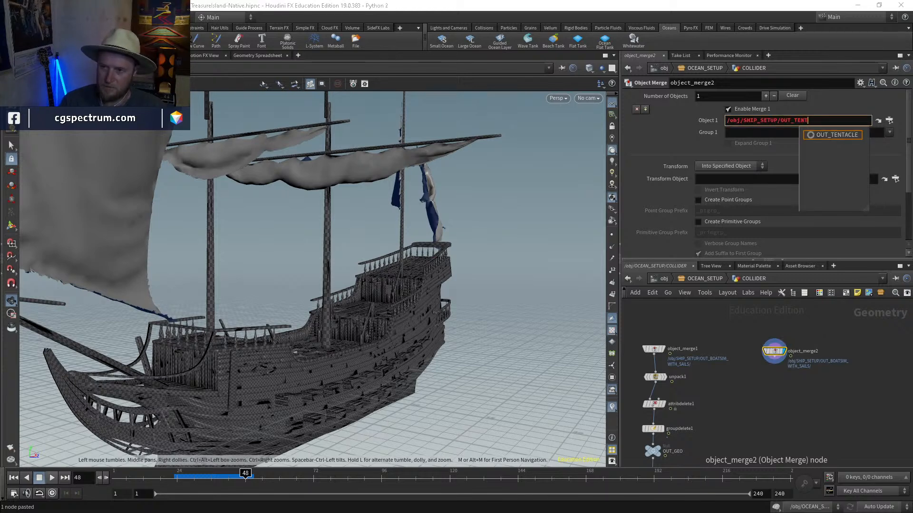
pyautogui.write('NT')
pyautogui.click(837, 134)
pyautogui.press('Return')
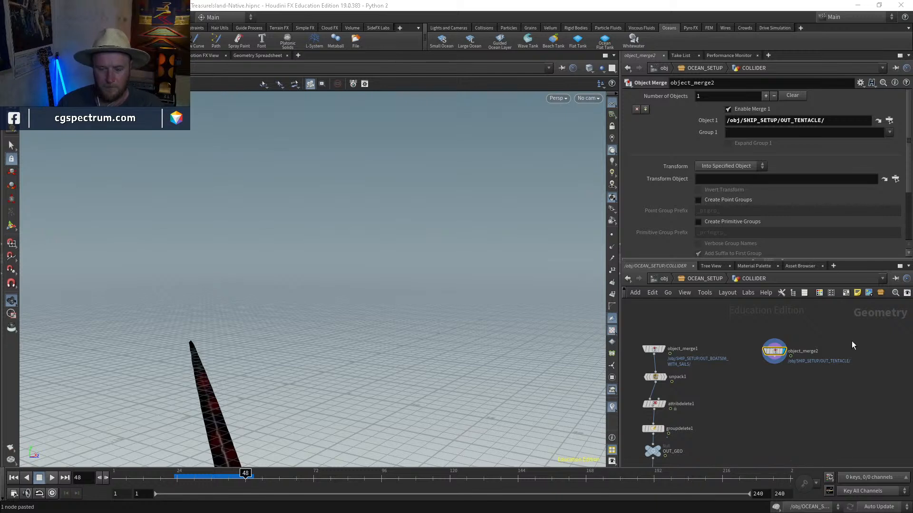
pyautogui.moveTo(495, 474); pyautogui.dragTo(577, 503)
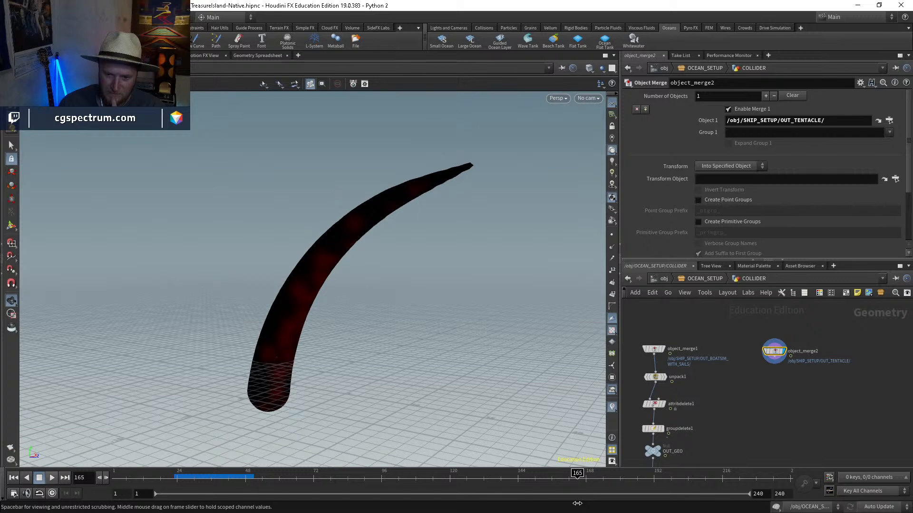
# Step: Duplicate the ship collider's eight processing nodes, from unpack1 down to OUT_VDB, for the tentacle
pyautogui.scroll(-3, 692, 387)
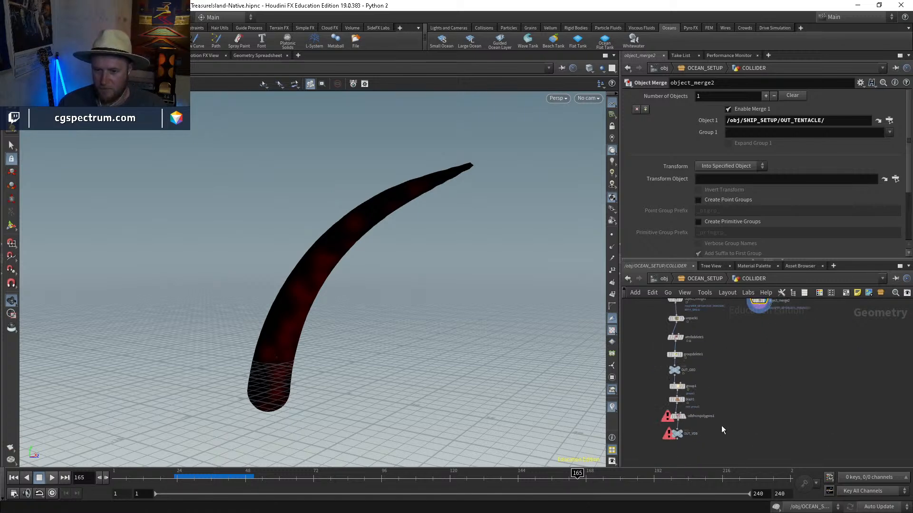
pyautogui.moveTo(658, 296); pyautogui.dragTo(771, 396)
pyautogui.scroll(2, 725, 392)
pyautogui.hotkey('ctrl', 'c')
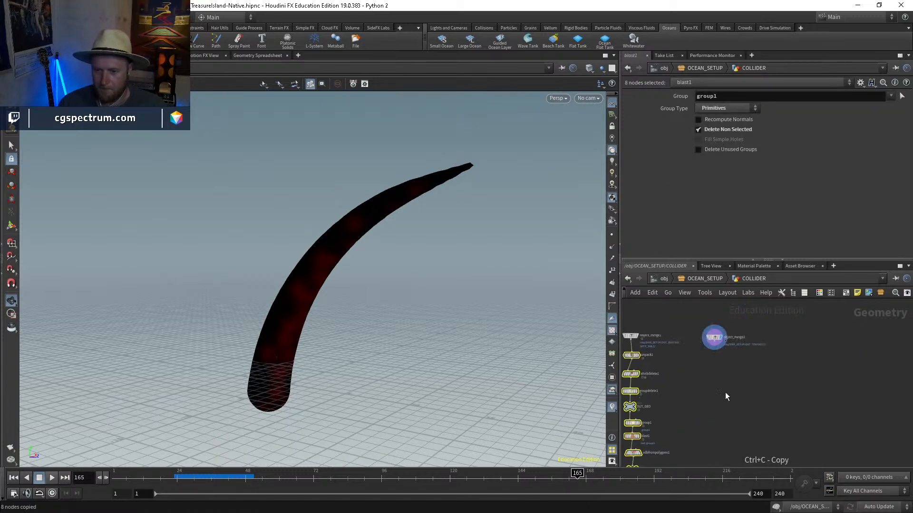
pyautogui.hotkey('ctrl', 'v')
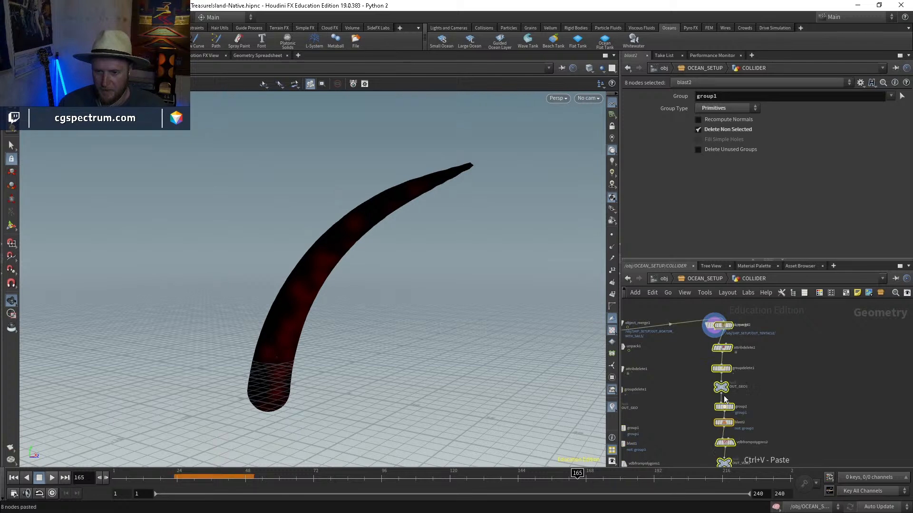
# Step: Connect object_merge2 to unpack2 in place of the ship merge, display unpack2 and bypass attribdelete2
pyautogui.moveTo(725, 326); pyautogui.dragTo(723, 346)
pyautogui.scroll(3, 758, 331)
pyautogui.click(758, 332)
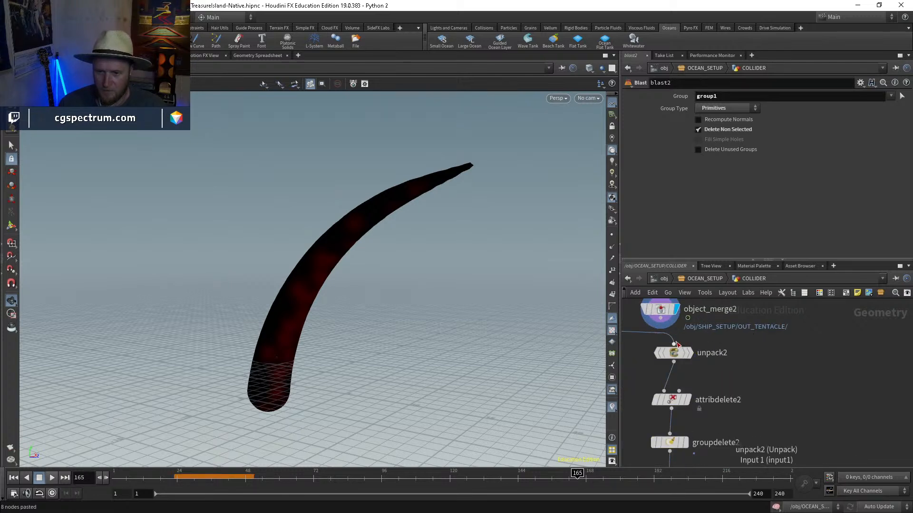
pyautogui.click(674, 344)
pyautogui.click(664, 318)
pyautogui.click(673, 353)
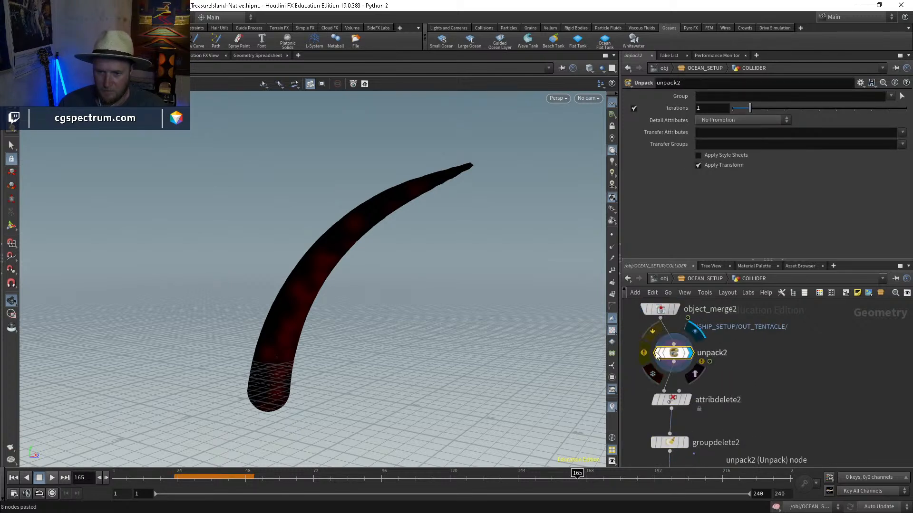
pyautogui.moveTo(721, 413); pyautogui.dragTo(727, 371, button='middle')
pyautogui.middleClick(678, 312)
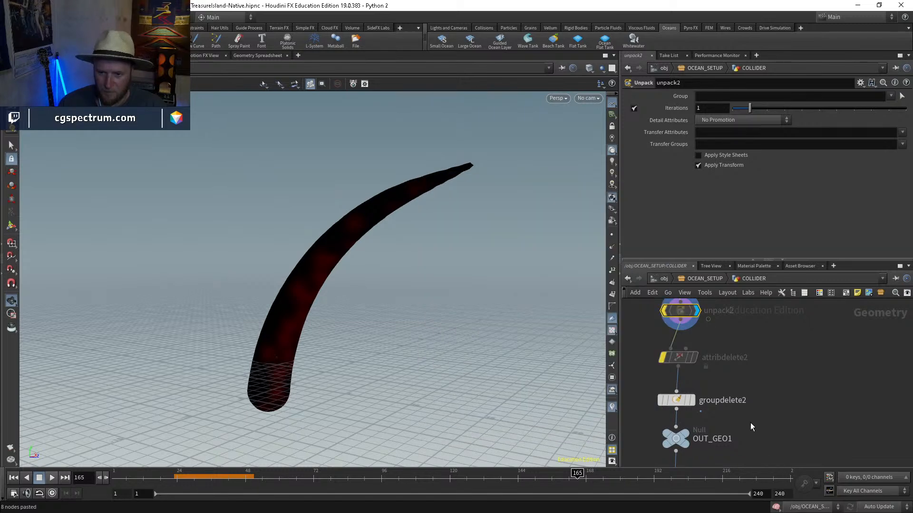
# Step: Insert a Trail node between attribdelete2 and groupdelete2, set its Result Type to Compute Velocity and check its attributes
pyautogui.press('Tab')
pyautogui.write('trail')
pyautogui.press('Return')
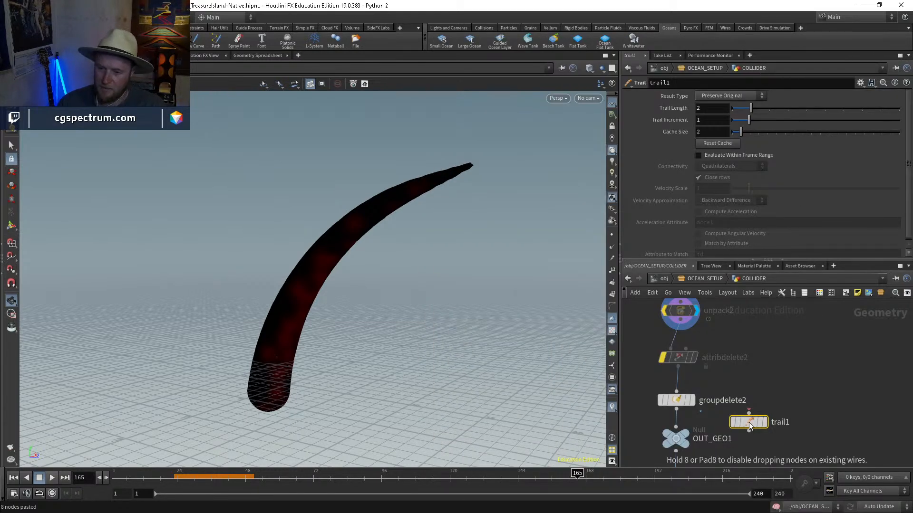
pyautogui.click(677, 394)
pyautogui.click(709, 97)
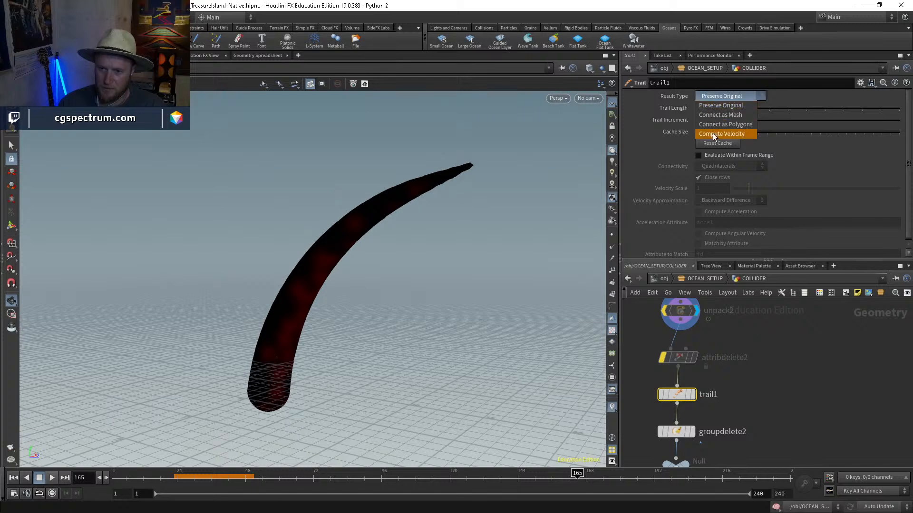
pyautogui.click(712, 133)
pyautogui.scroll(2, 666, 385)
pyautogui.middleClick(673, 394)
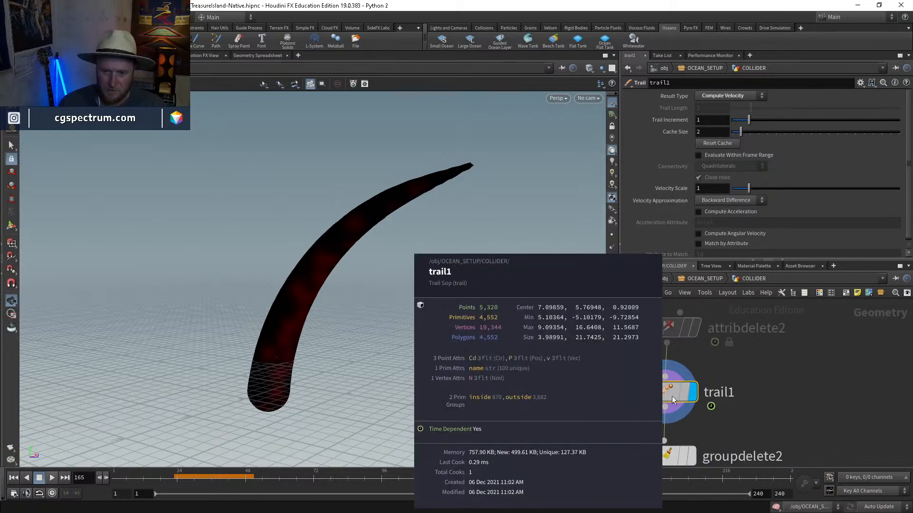
# Step: Rename the OUT_GEO1 null as OUT_TENTACLE_GEO
pyautogui.scroll(-3, 760, 375)
pyautogui.scroll(-1, 723, 362)
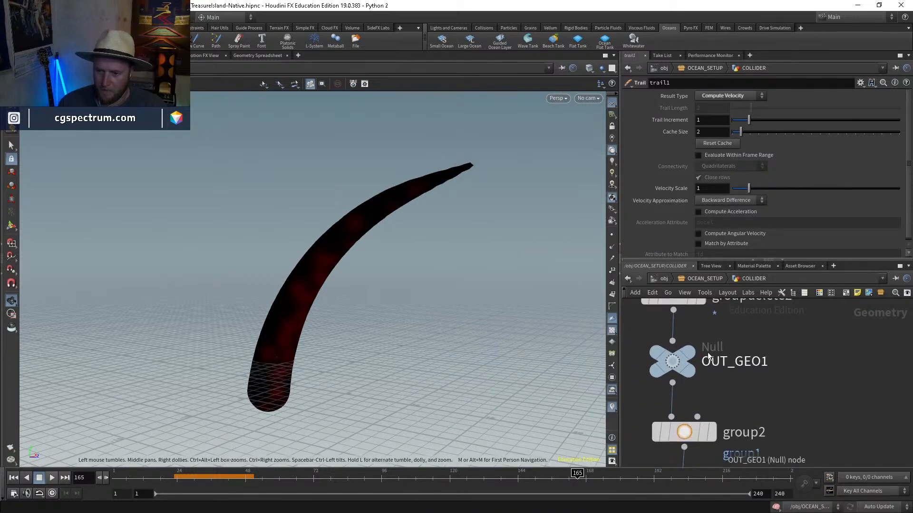
pyautogui.doubleClick(743, 365)
pyautogui.write('TENT')
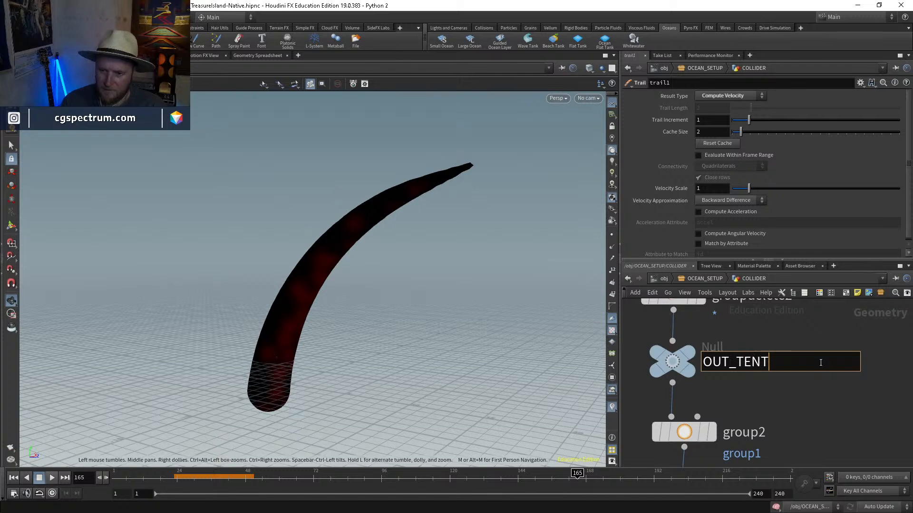
pyautogui.write('ACLE_GEO')
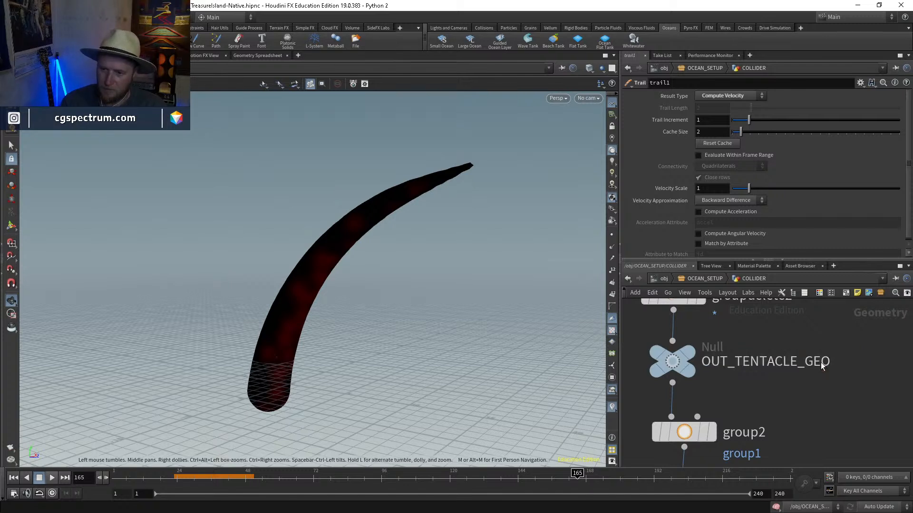
pyautogui.press('Return')
# Step: Bypass group2 and blast2 in the tentacle chain and display vdbfrompolygons2
pyautogui.moveTo(808, 430); pyautogui.dragTo(829, 300, button='middle')
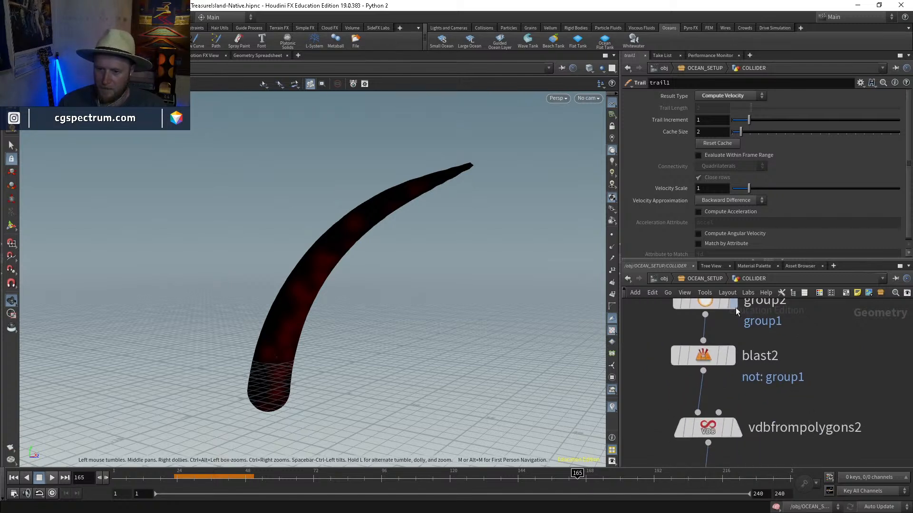
pyautogui.click(726, 358)
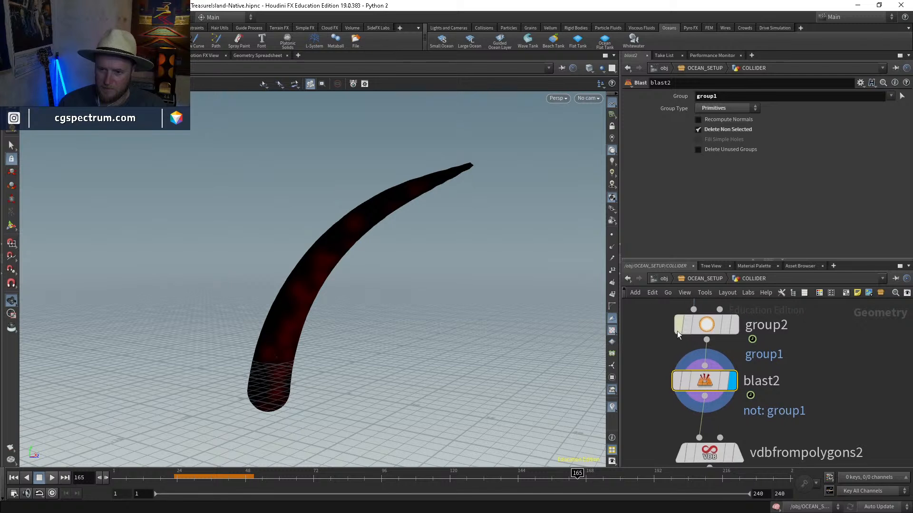
pyautogui.click(677, 334)
pyautogui.click(677, 382)
pyautogui.moveTo(777, 432); pyautogui.dragTo(775, 373, button='middle')
pyautogui.click(738, 402)
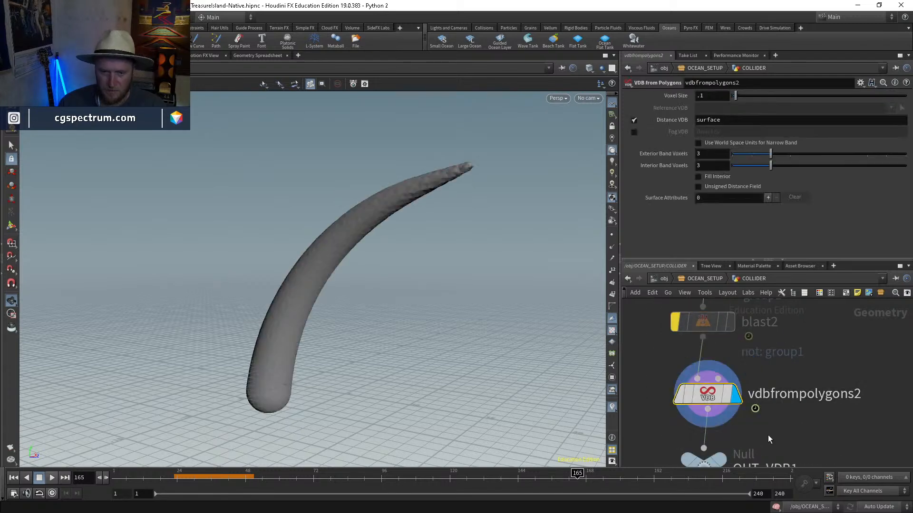
# Step: Rename the null below vdbfrompolygons2 as OUT_TENTACLE_VDB
pyautogui.moveTo(768, 436); pyautogui.dragTo(760, 372, button='middle')
pyautogui.doubleClick(756, 405)
pyautogui.write('OUT_TENTACLE_GEO')
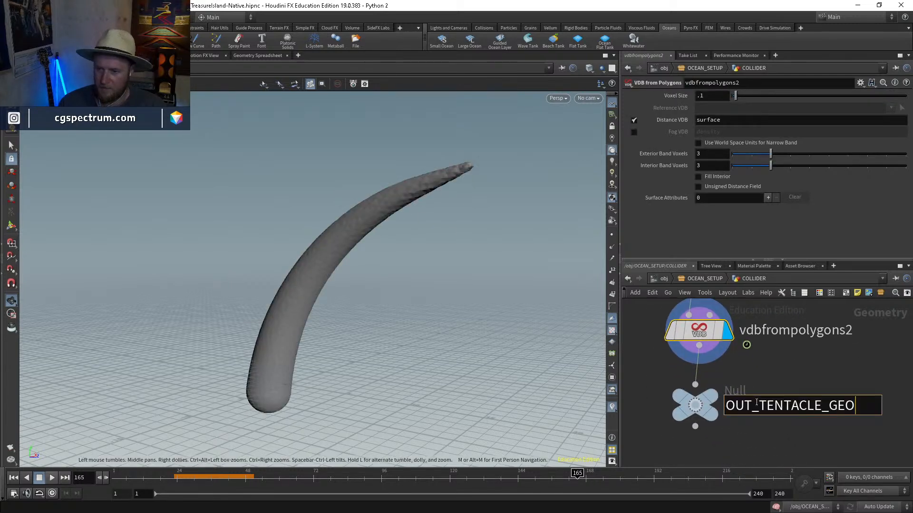
pyautogui.hotkey('shift', 'Left')
pyautogui.hotkey('shift', 'Left')
pyautogui.hotkey('shift', 'Left')
pyautogui.write('VDB')
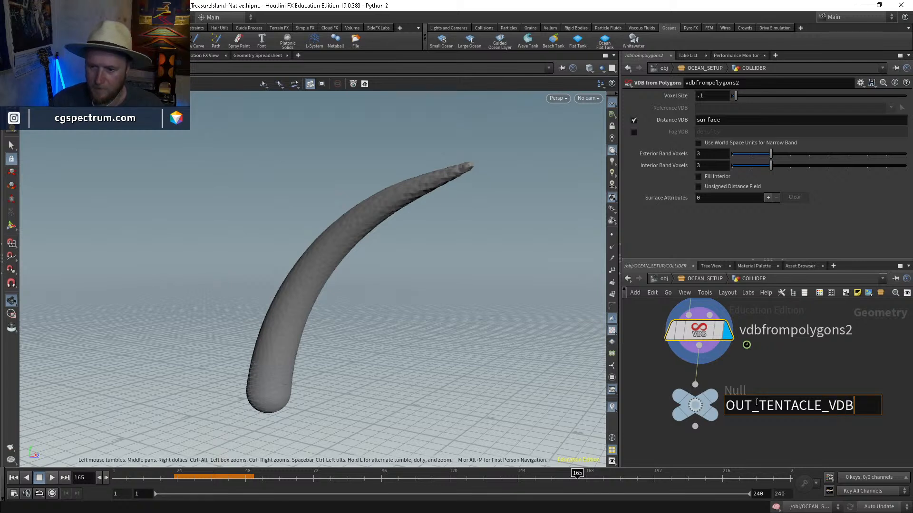
pyautogui.press('Return')
# Step: Rename the null below vdbfrompolygons1 as OUT_BOAT_VDB
pyautogui.scroll(-8, 757, 405)
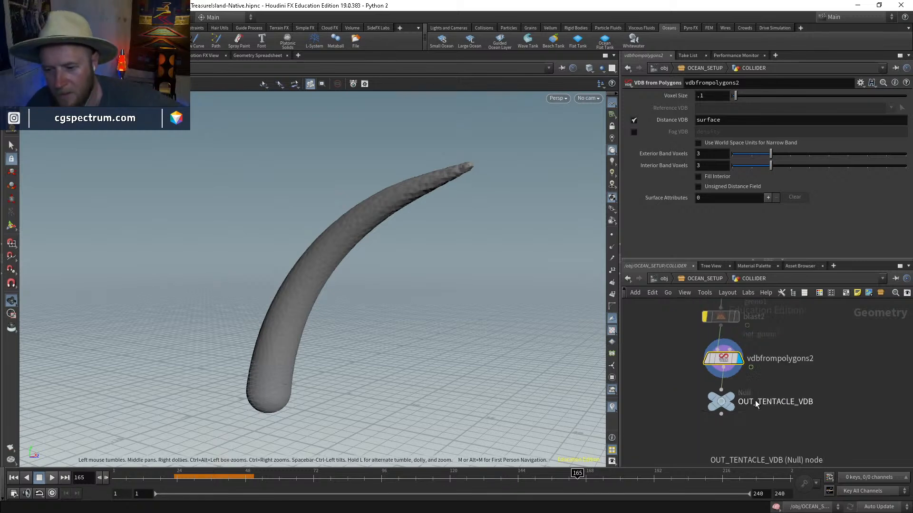
pyautogui.scroll(6, 665, 378)
pyautogui.moveTo(647, 389); pyautogui.dragTo(728, 394, button='middle')
pyautogui.scroll(2, 728, 392)
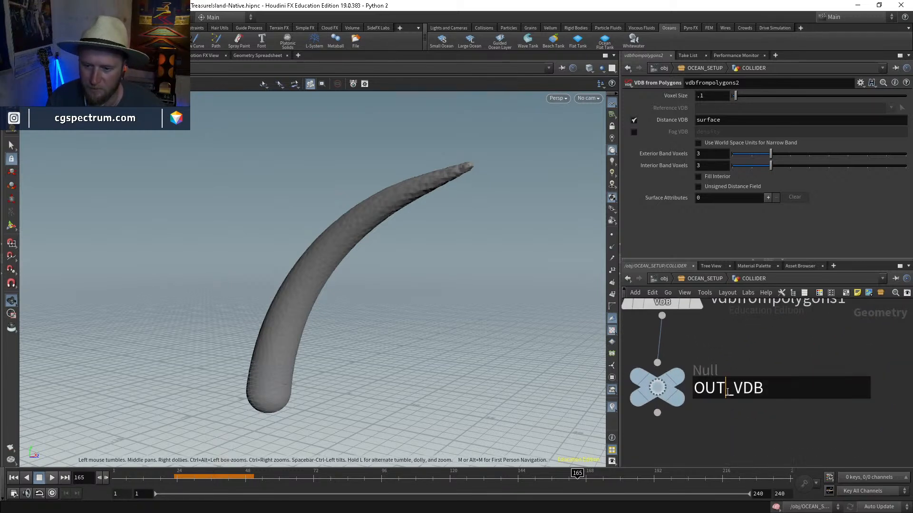
pyautogui.doubleClick(735, 394)
pyautogui.write('BOAT_')
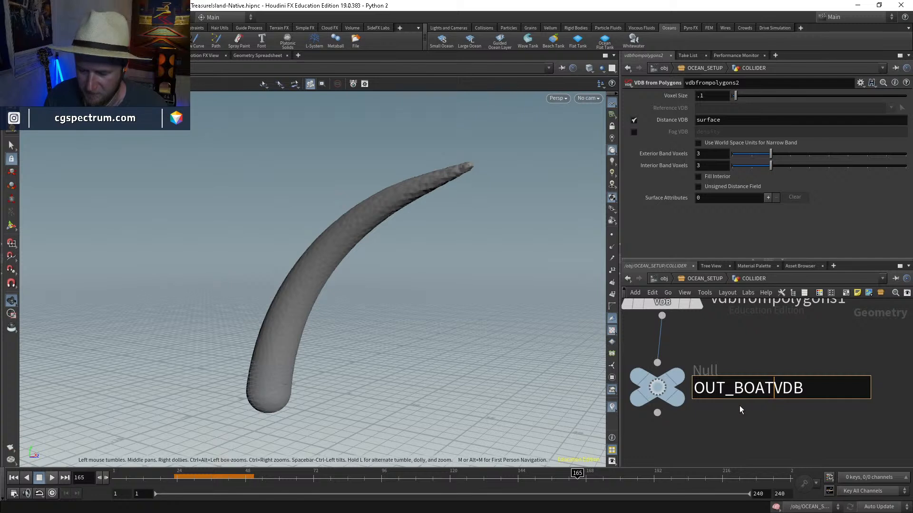
pyautogui.press('Return')
# Step: Rename the null between groupdelete1 and group1 as OUT_BOAT_GEO
pyautogui.scroll(-3, 766, 368)
pyautogui.moveTo(766, 368); pyautogui.dragTo(770, 480, button='middle')
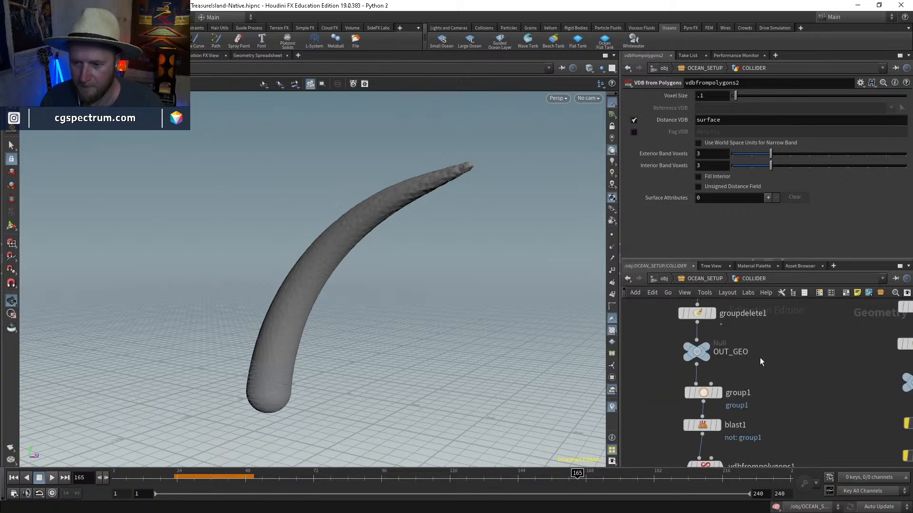
pyautogui.scroll(3, 758, 356)
pyautogui.click(727, 357)
pyautogui.write('BOAT')
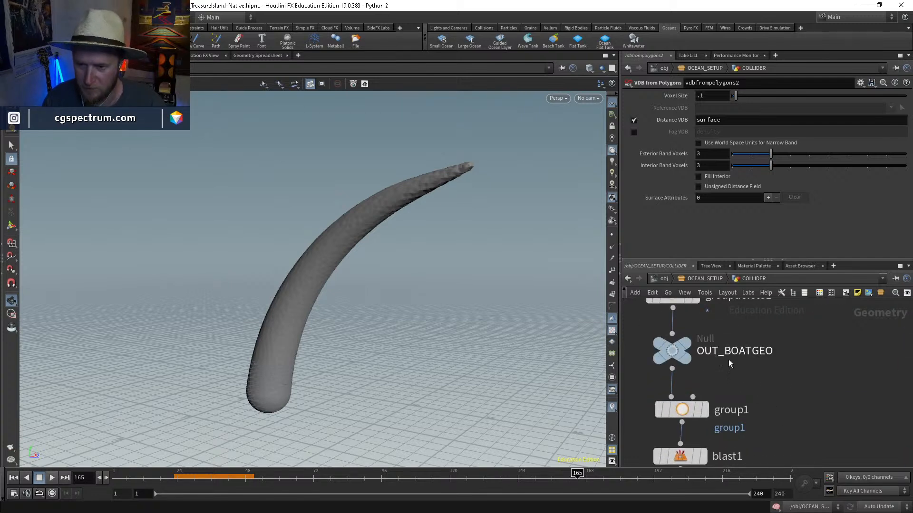
pyautogui.write('_')
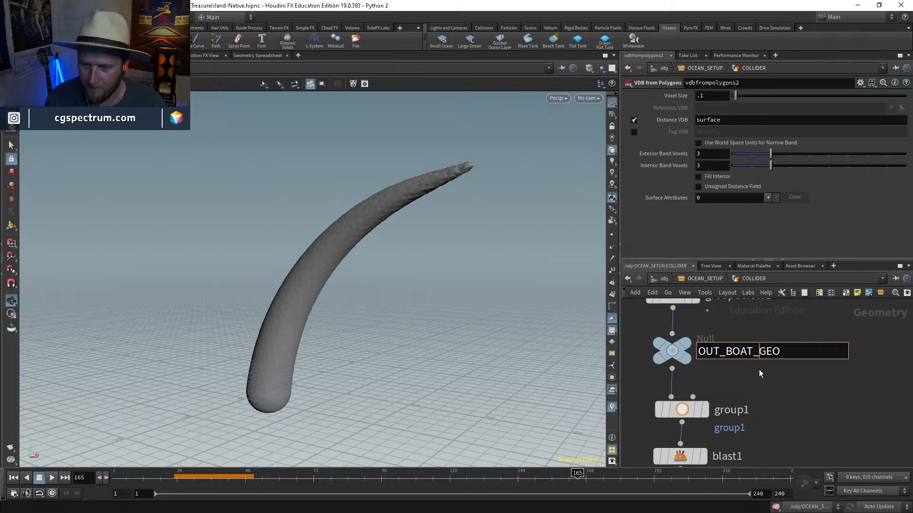
pyautogui.press('Return')
# Step: Display groupdelete1 in the boat chain and set the Marker 1 visualizer's attribute to v
pyautogui.scroll(5, 748, 409)
pyautogui.scroll(3, 732, 362)
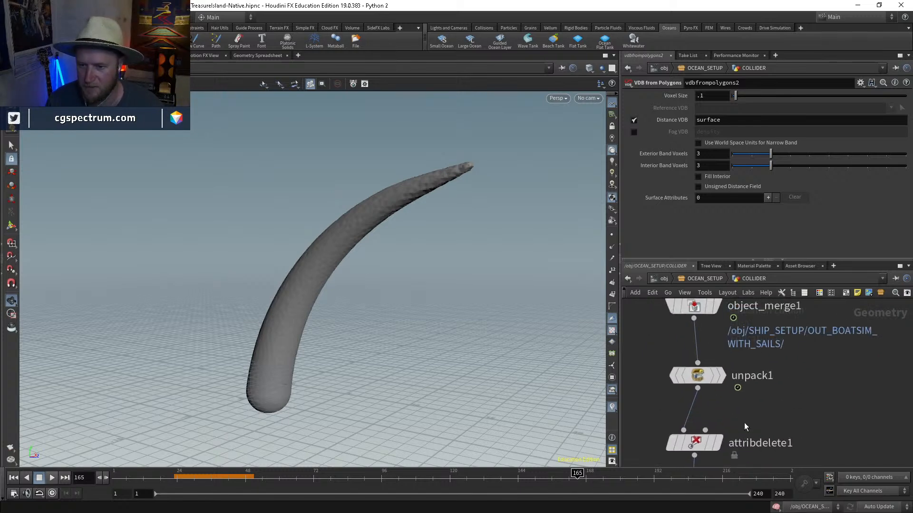
pyautogui.scroll(-5, 743, 423)
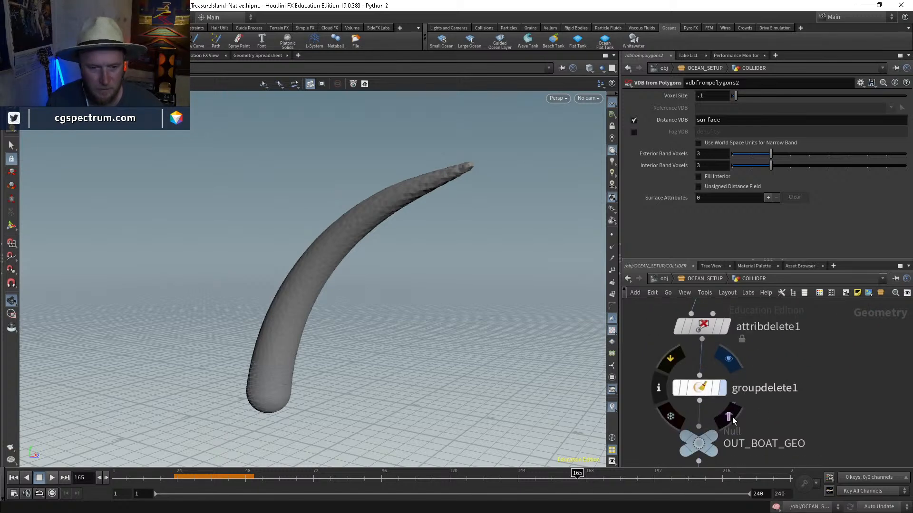
pyautogui.click(731, 417)
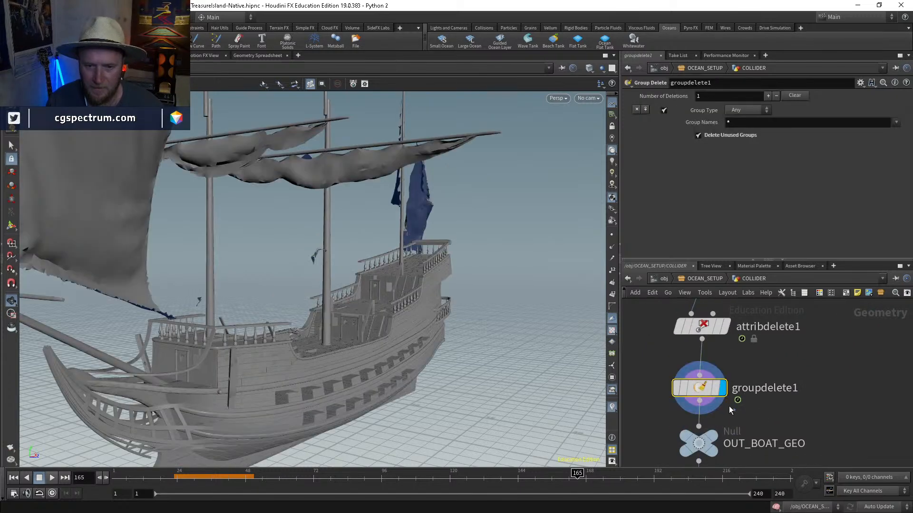
pyautogui.click(612, 408)
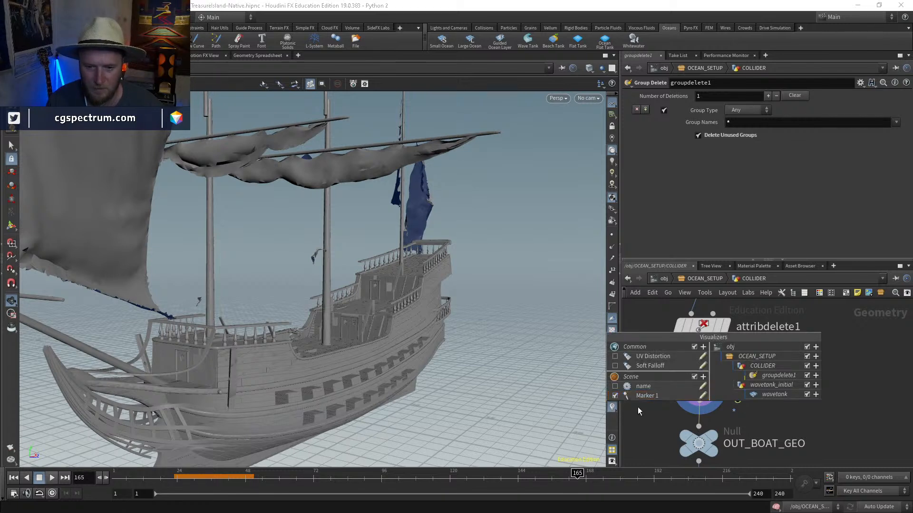
pyautogui.click(612, 407)
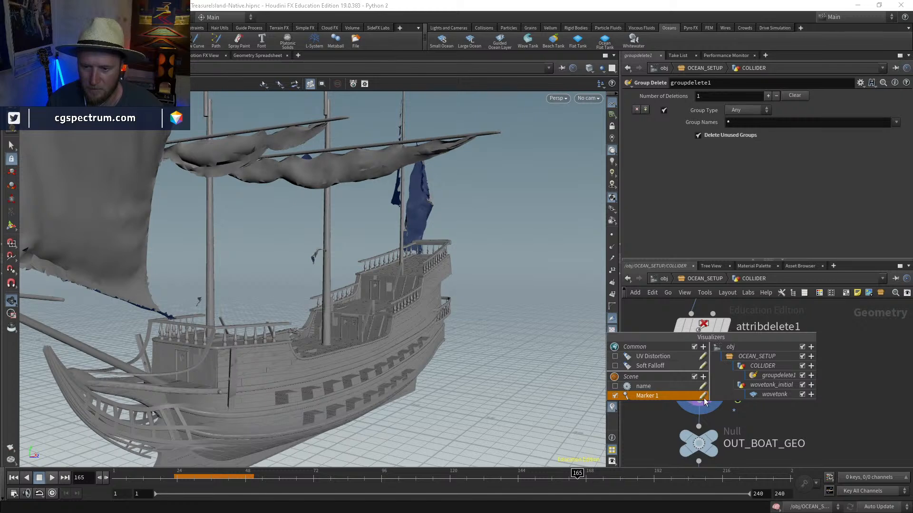
pyautogui.click(702, 396)
pyautogui.click(680, 368)
pyautogui.write('v')
pyautogui.press('Return')
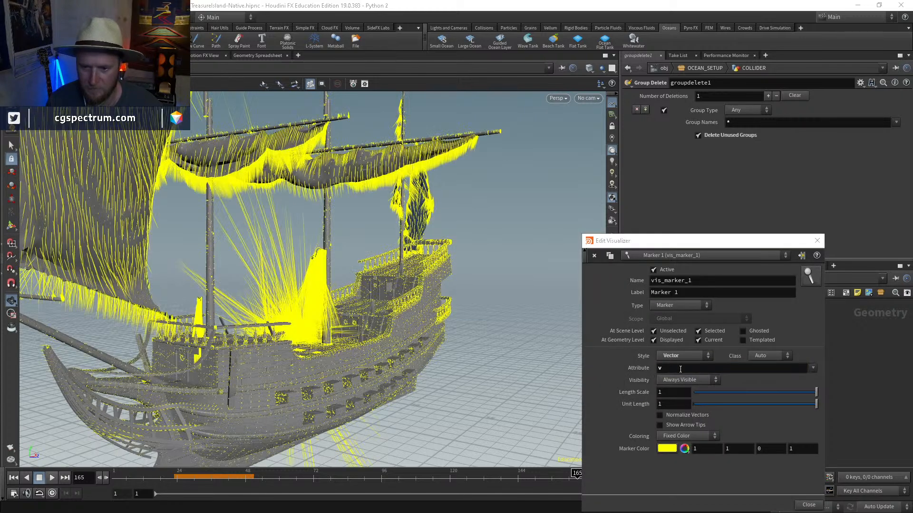
pyautogui.click(817, 240)
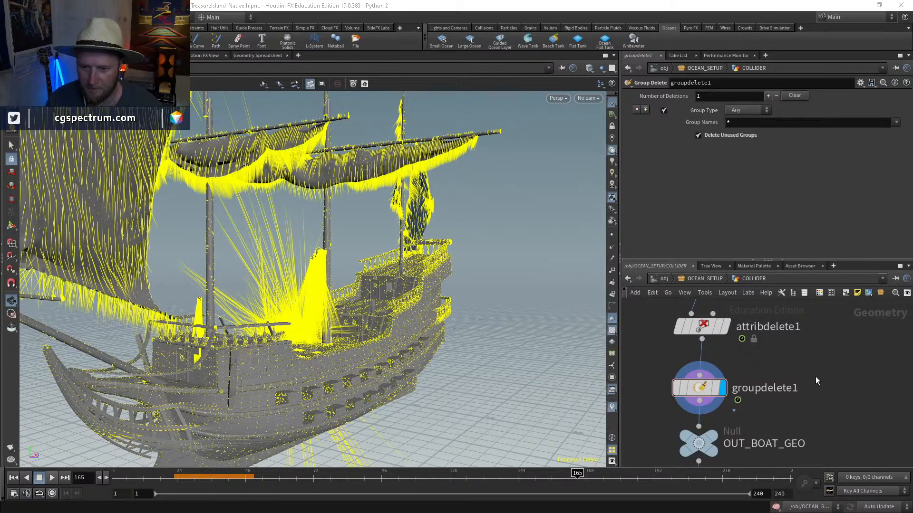
# Step: Insert a Trail node between groupdelete1 and OUT_BOAT_GEO and set its Result Type to Compute Velocity
pyautogui.press('Tab')
pyautogui.write('trail')
pyautogui.press('Return')
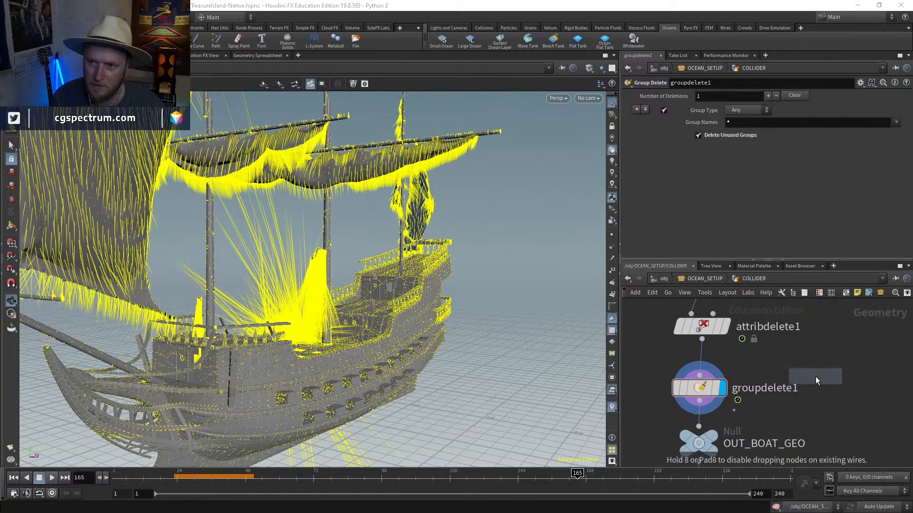
pyautogui.click(711, 446)
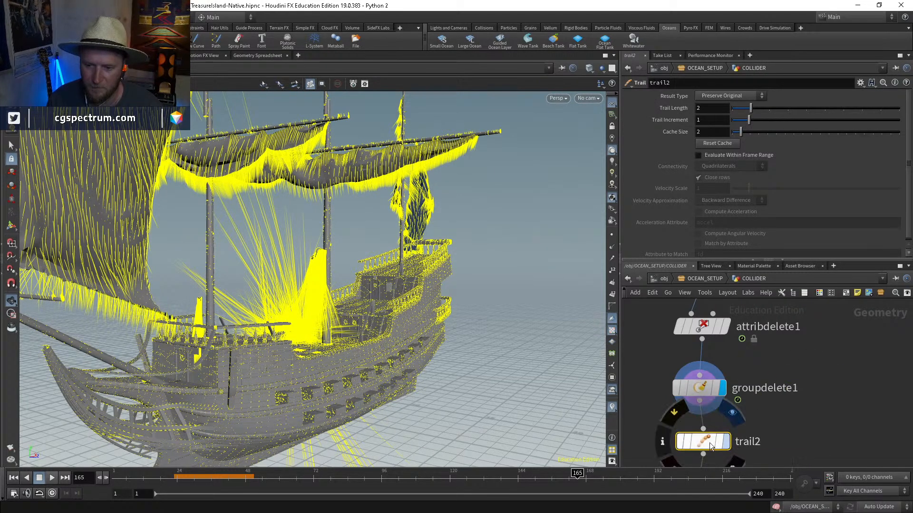
pyautogui.click(729, 96)
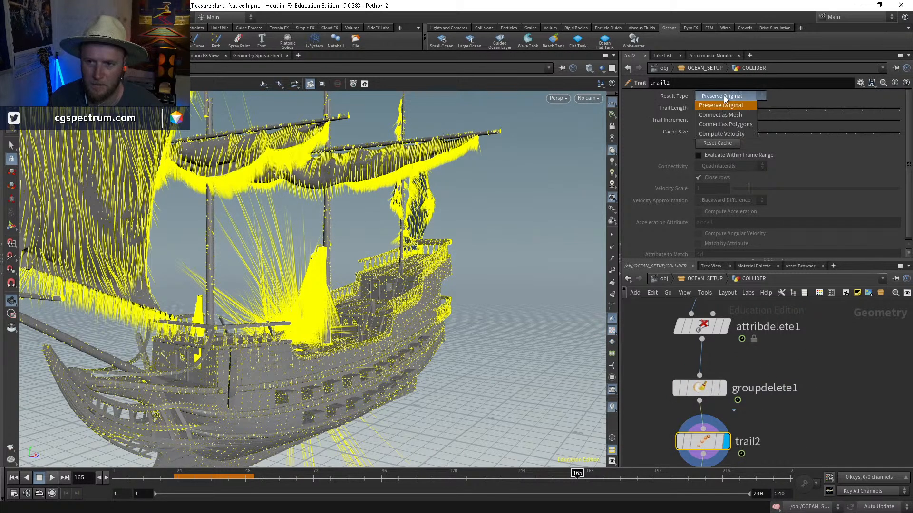
pyautogui.click(725, 134)
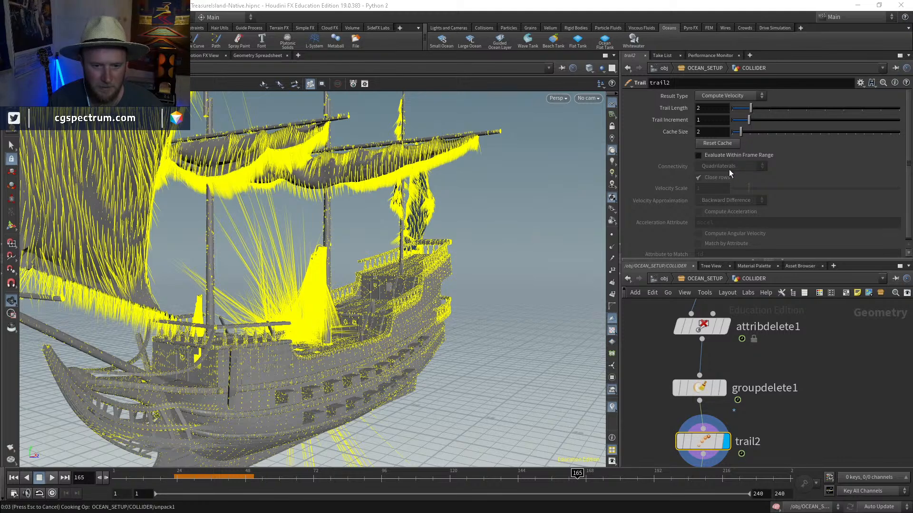
# Step: Compare the boat's velocity vectors at groupdelete1 and trail2 and look over the rest of the boat chain
pyautogui.moveTo(800, 416); pyautogui.dragTo(800, 341, button='middle')
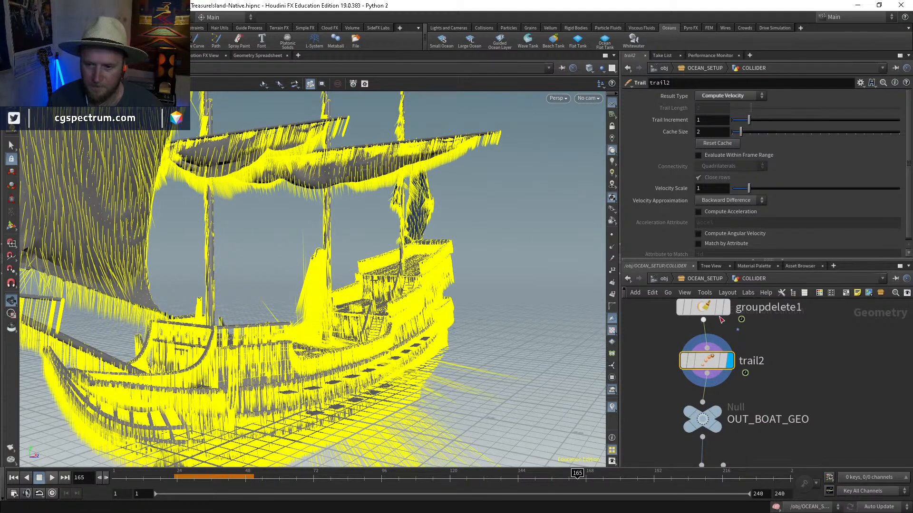
pyautogui.moveTo(382, 337); pyautogui.dragTo(423, 362)
pyautogui.moveTo(740, 327); pyautogui.dragTo(743, 350, button='middle')
pyautogui.click(731, 333)
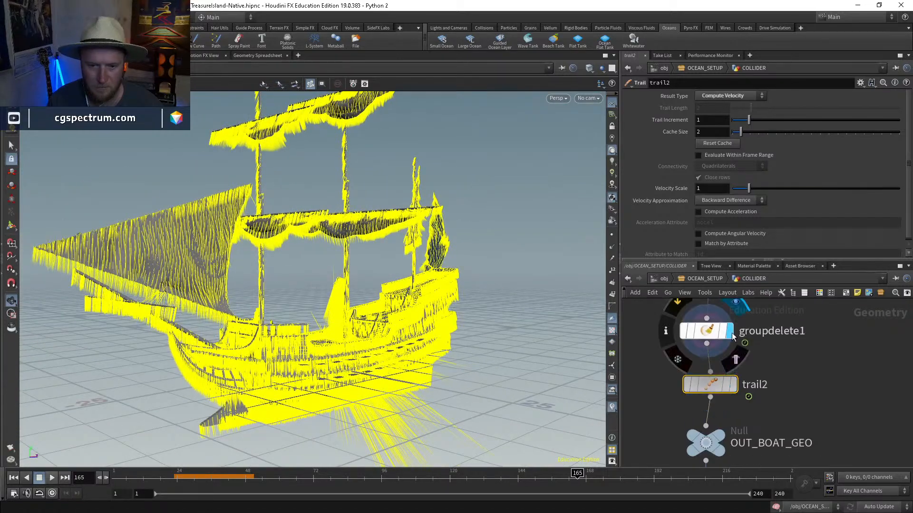
pyautogui.click(711, 332)
pyautogui.click(734, 386)
pyautogui.click(709, 389)
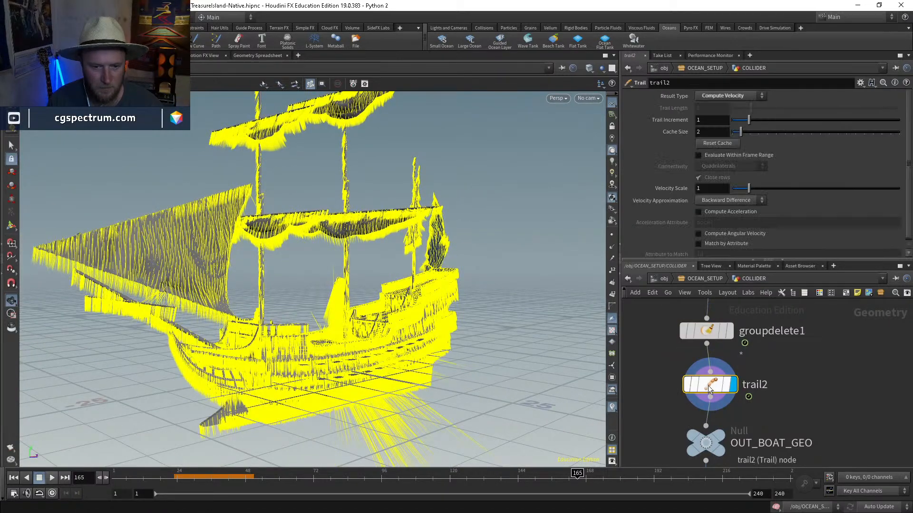
pyautogui.moveTo(765, 405); pyautogui.dragTo(779, 386, button='middle')
pyautogui.scroll(-3, 772, 352)
pyautogui.moveTo(786, 338); pyautogui.dragTo(780, 397, button='middle')
pyautogui.moveTo(793, 454); pyautogui.dragTo(784, 313, button='middle')
pyautogui.moveTo(785, 390); pyautogui.dragTo(783, 303, button='middle')
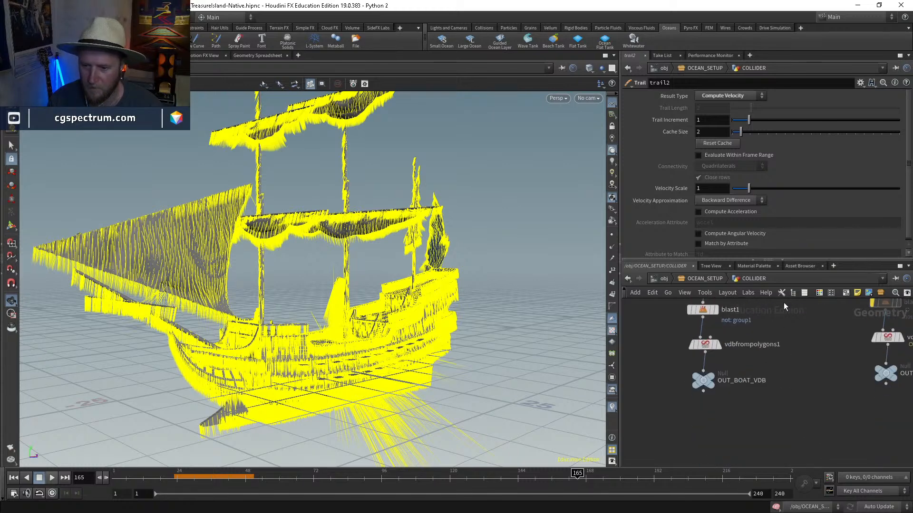
pyautogui.moveTo(792, 363); pyautogui.dragTo(759, 395, button='middle')
# Step: Go up to OCEAN_SETUP and set the OCEAN_SIM network's Start Frame to 165
pyautogui.click(692, 282)
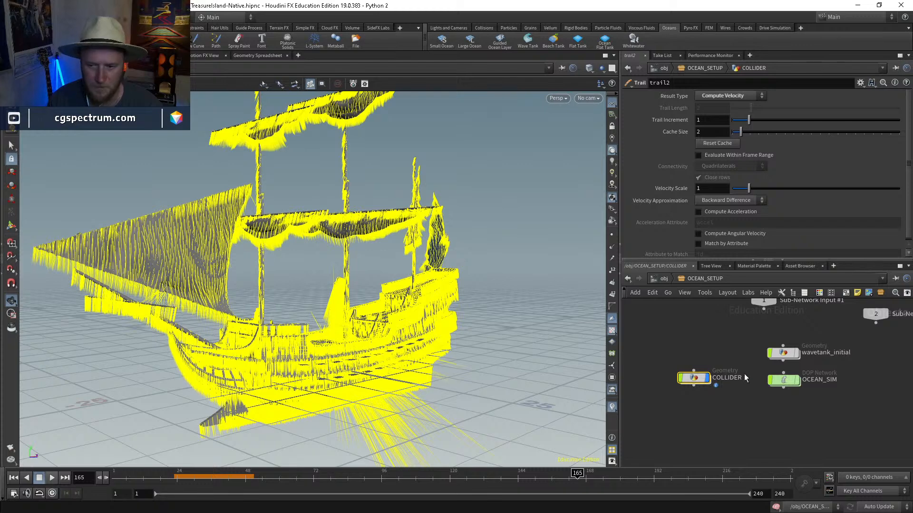
pyautogui.click(784, 380)
pyautogui.click(718, 195)
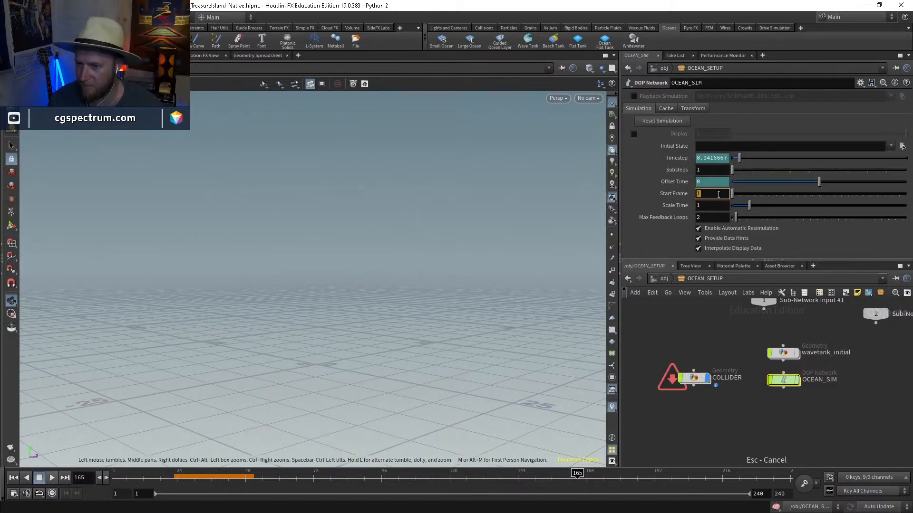
pyautogui.write('165')
pyautogui.press('Return')
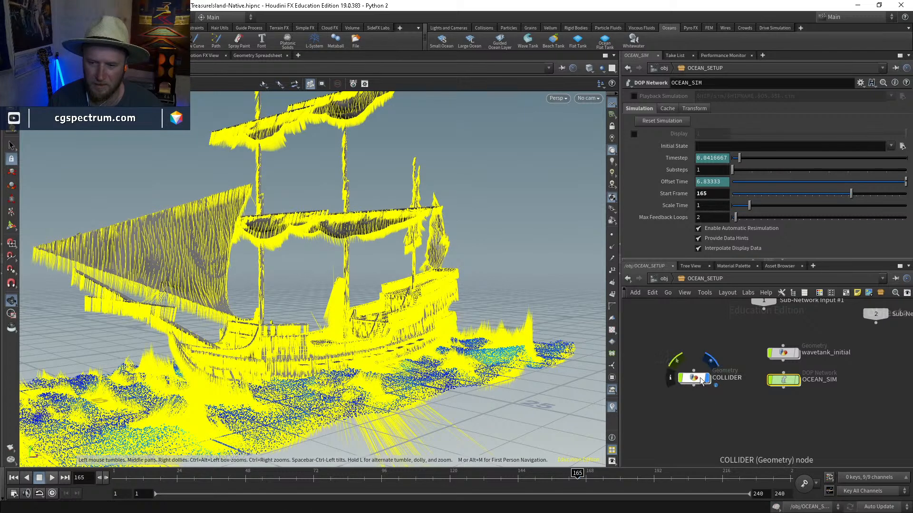
# Step: Duplicate staticobject1 inside OCEAN_SIM and set the copy's SOP Path to ../../COLLIDER/OUT_TENTACLE_GEO/
pyautogui.doubleClick(782, 379)
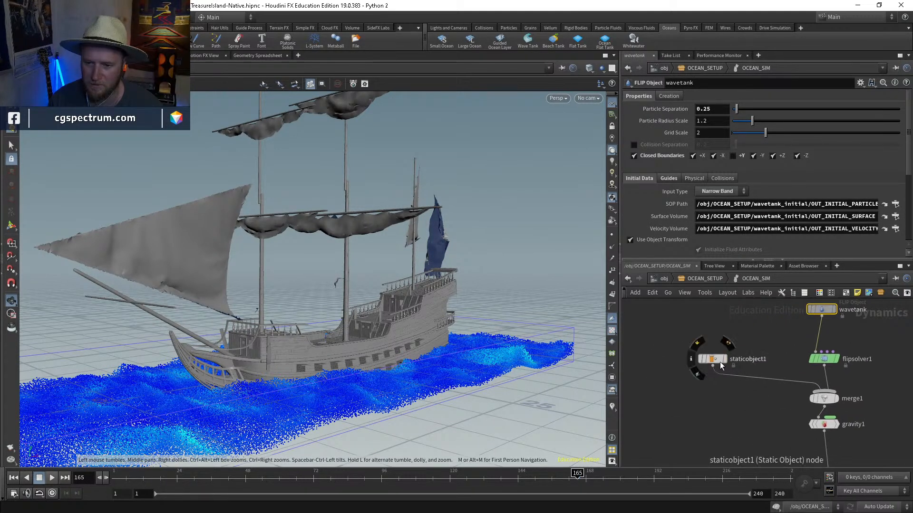
pyautogui.click(712, 367)
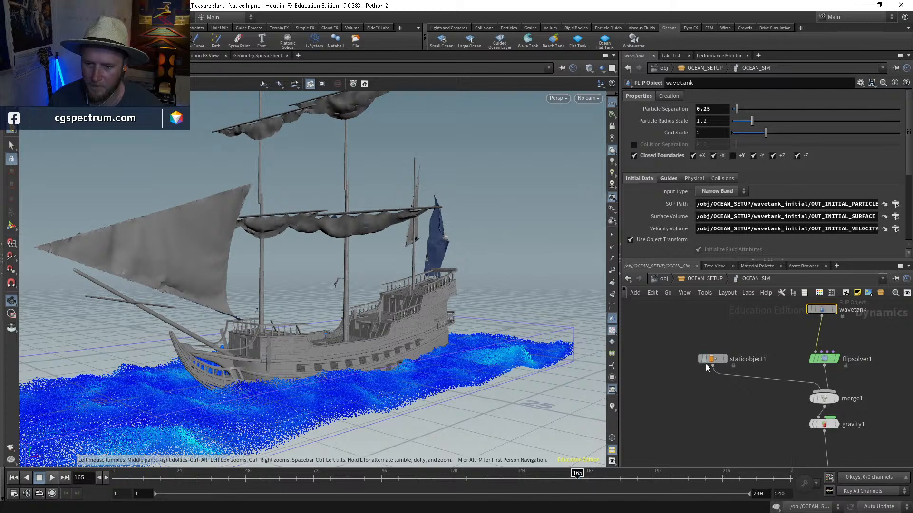
pyautogui.moveTo(711, 359); pyautogui.dragTo(706, 329)
pyautogui.hotkey('ctrl', 'c')
pyautogui.hotkey('ctrl', 'v')
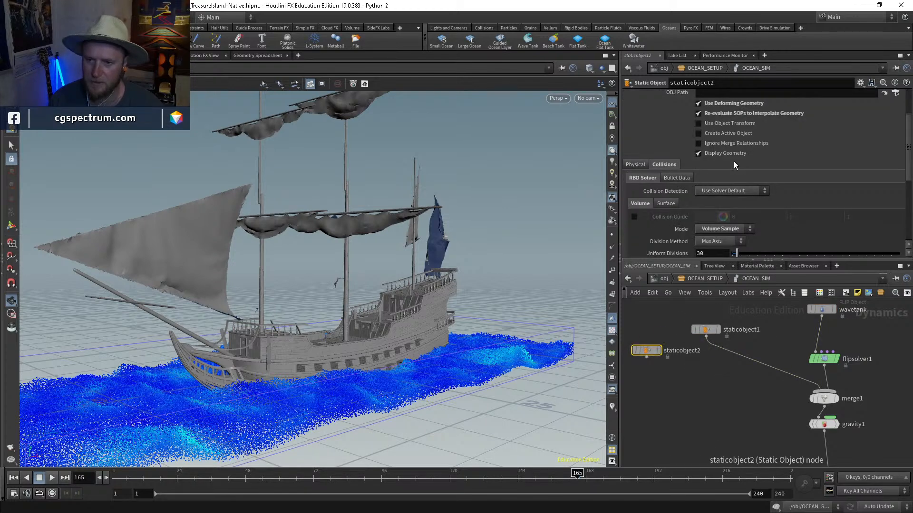
pyautogui.scroll(2, 780, 130)
pyautogui.doubleClick(762, 129)
pyautogui.press('BackSpace')
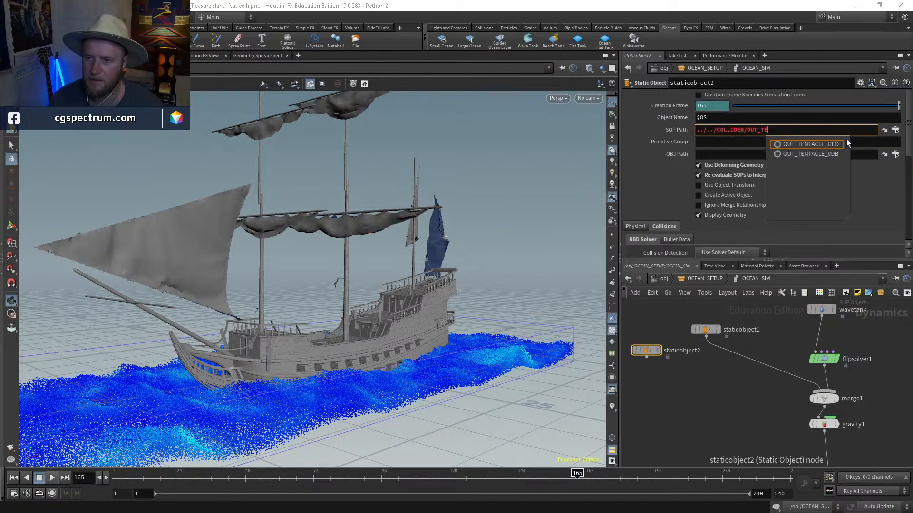
pyautogui.click(846, 143)
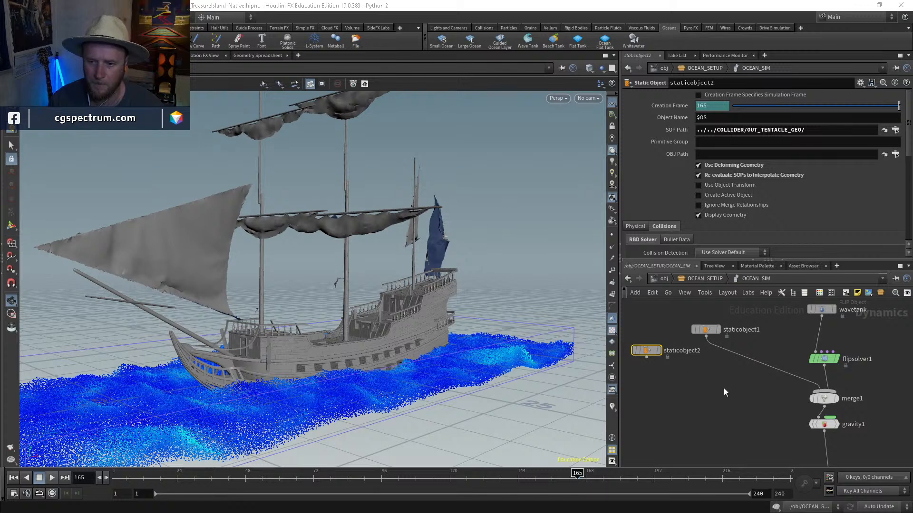
# Step: Add a Merge node that combines staticobject1 and staticobject2 and feeds into merge1
pyautogui.press('Tab')
pyautogui.write('merge')
pyautogui.press('Return')
pyautogui.moveTo(727, 389); pyautogui.dragTo(683, 385)
pyautogui.click(683, 378)
pyautogui.click(647, 361)
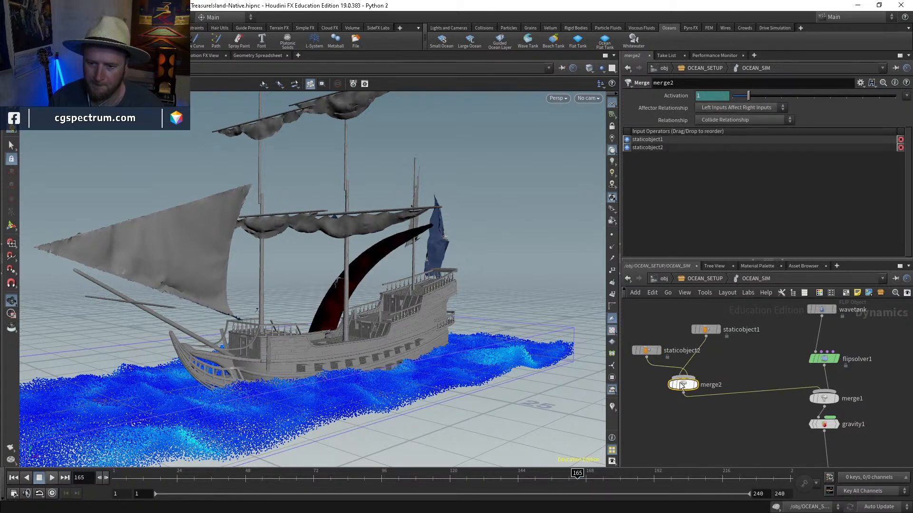
# Step: Set staticobject2's Proxy Volume to ../../COLLIDER/OUT_TENTACLE_VDB/
pyautogui.click(645, 351)
pyautogui.scroll(-2, 781, 178)
pyautogui.scroll(-4, 780, 178)
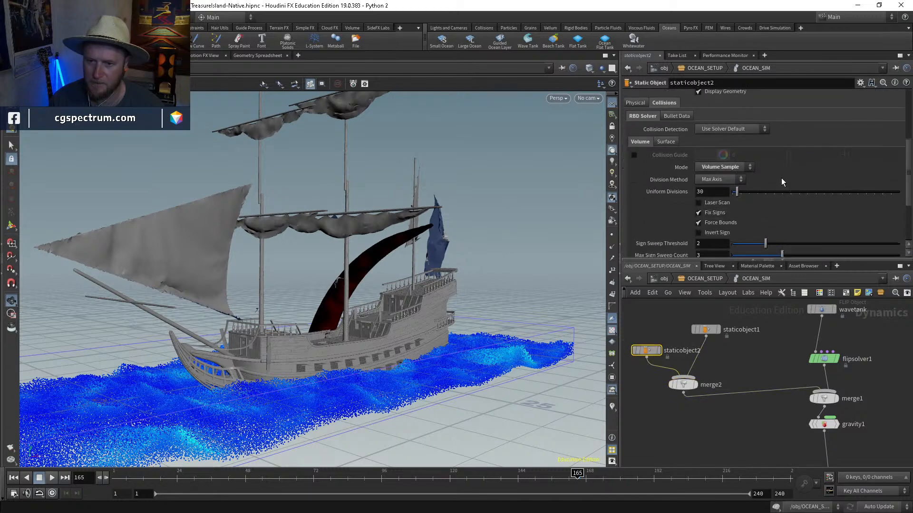
pyautogui.moveTo(760, 230); pyautogui.dragTo(823, 233)
pyautogui.write('TENTACLE_VDB/')
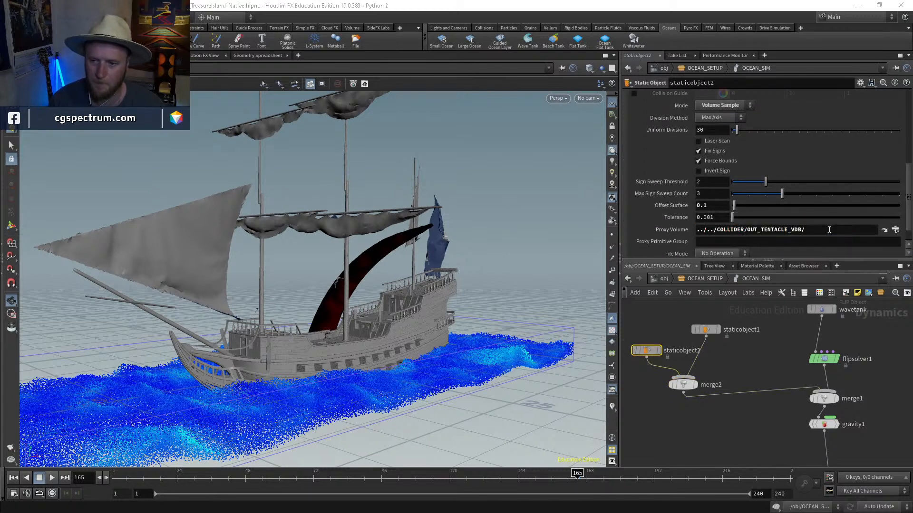
# Step: Bypass staticobject1, play the simulation with only the tentacle collider and review it at frame 170
pyautogui.scroll(5, 821, 199)
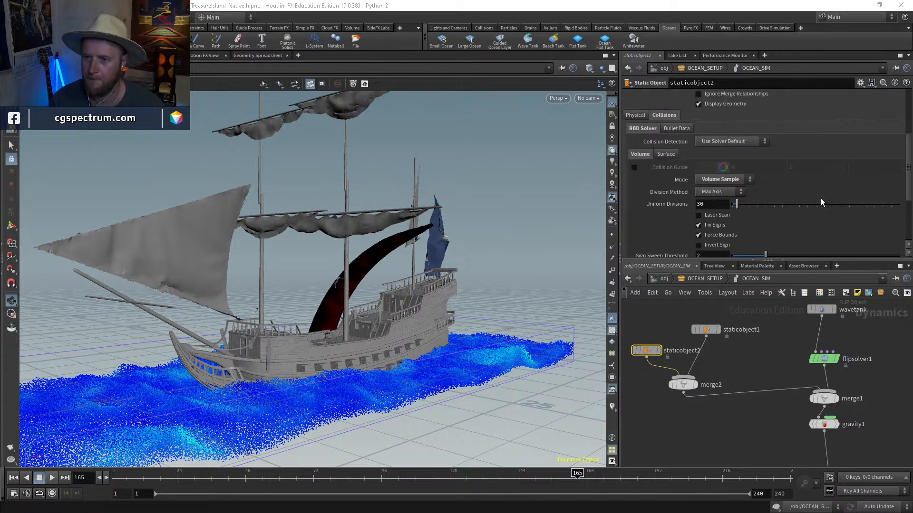
pyautogui.click(695, 330)
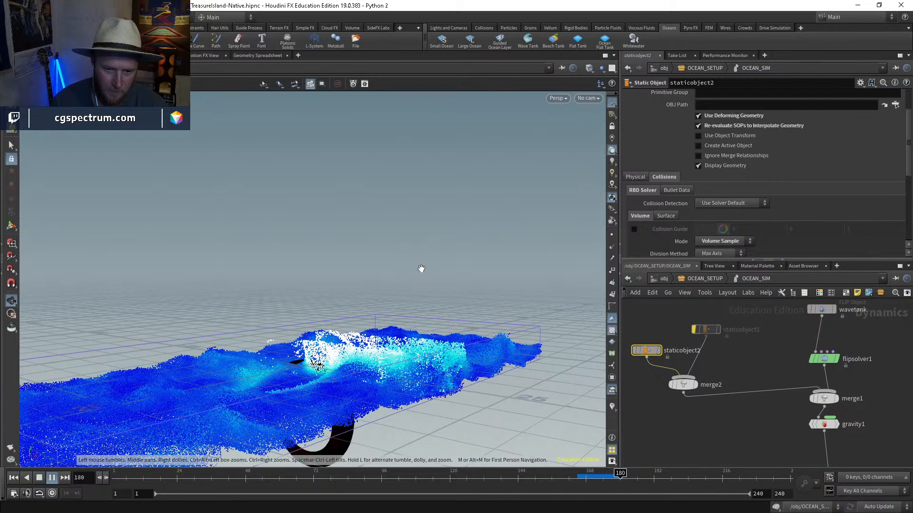
pyautogui.click(587, 479)
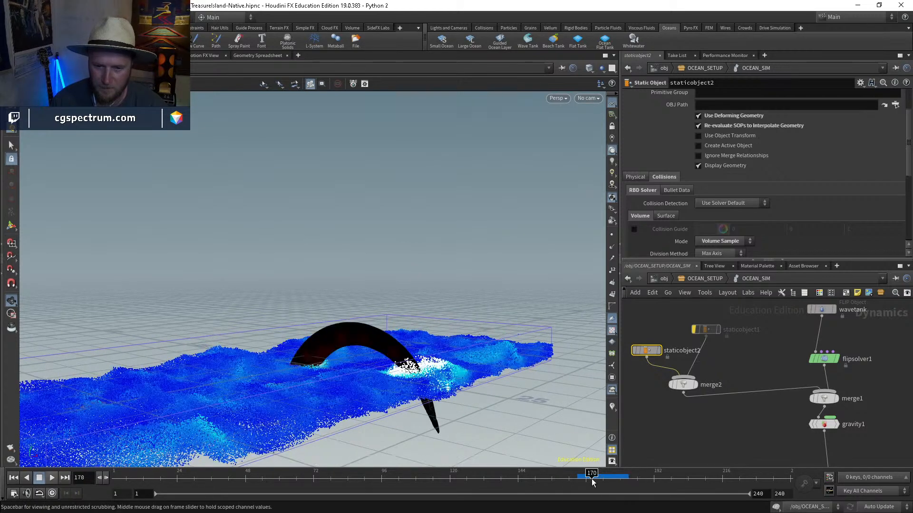
# Step: Enlarge the Y box size in flipsolver1's volume limits, trying 10 and settling on 30
pyautogui.click(828, 361)
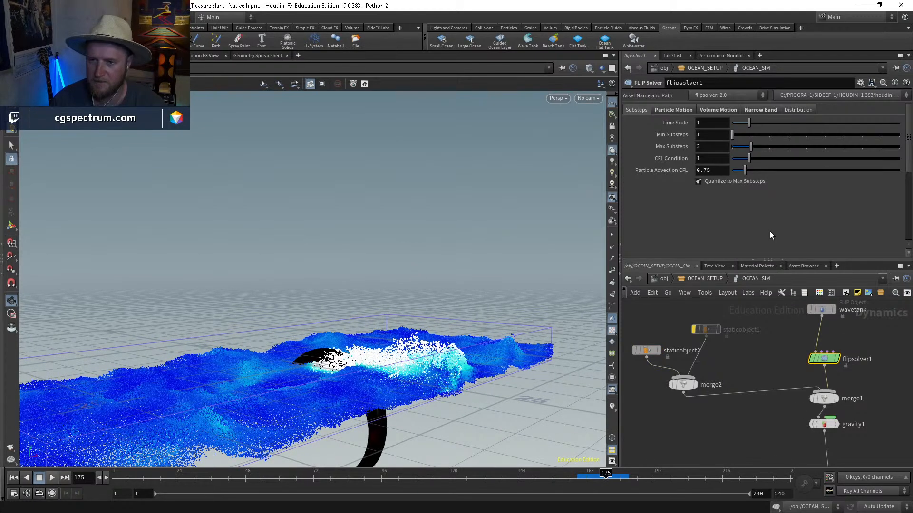
pyautogui.click(674, 113)
pyautogui.click(714, 109)
pyautogui.scroll(-2, 673, 203)
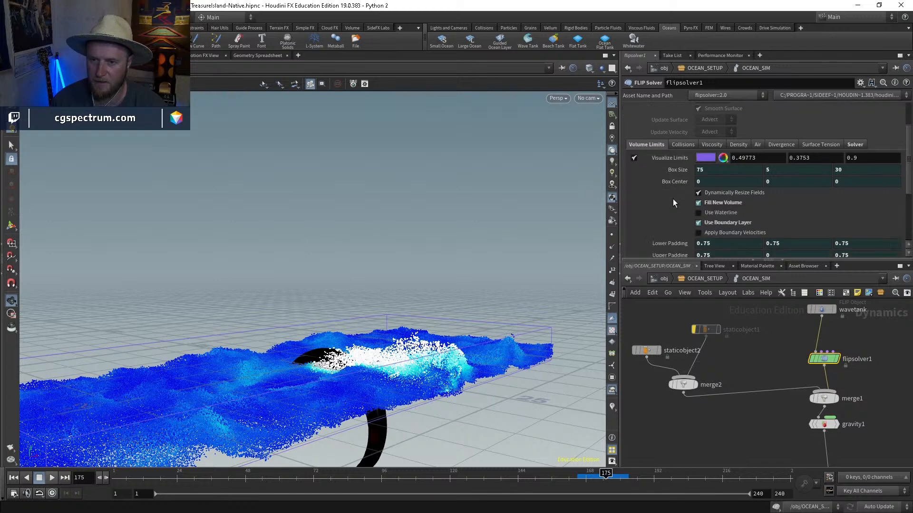
pyautogui.click(678, 172)
pyautogui.click(678, 170)
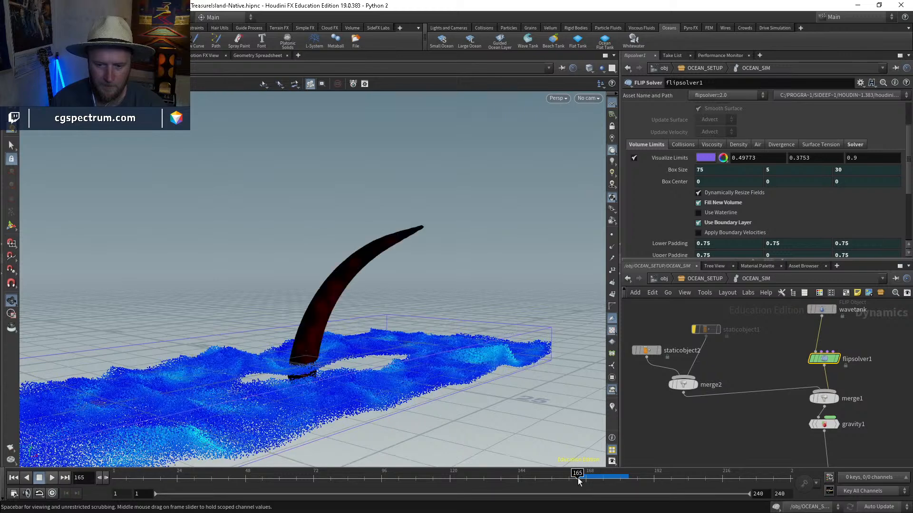
pyautogui.click(774, 170)
pyautogui.write('10')
pyautogui.press('Return')
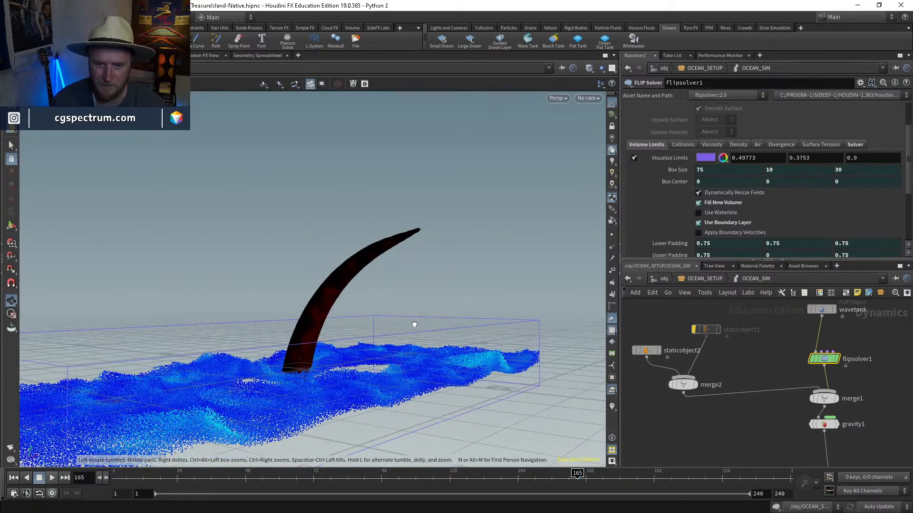
pyautogui.click(800, 169)
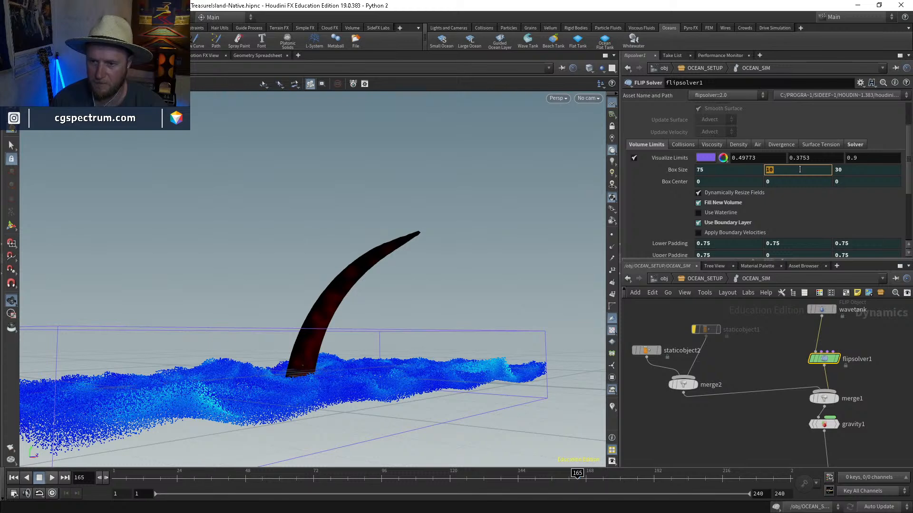
pyautogui.write('30')
pyautogui.press('Return')
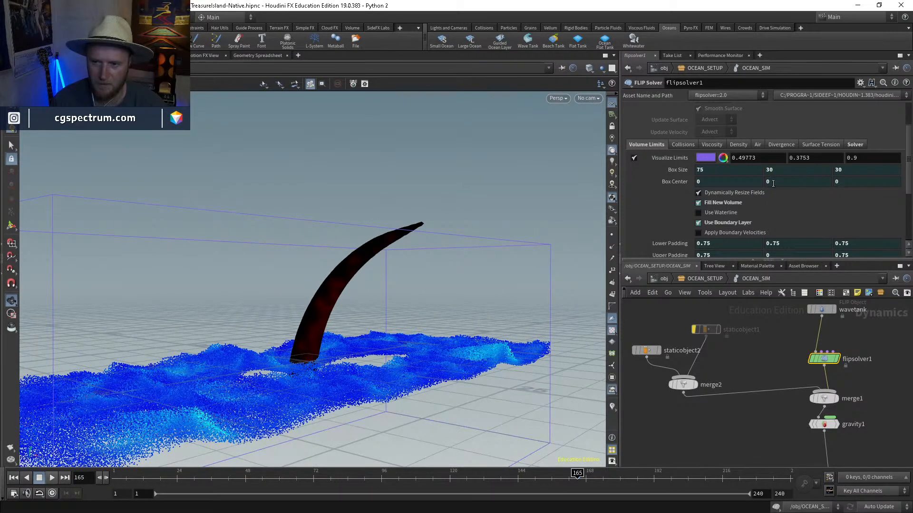
# Step: Set the Y box center of the FLIP solver's volume limits to 10
pyautogui.click(772, 183)
pyautogui.write('16')
pyautogui.press('Return')
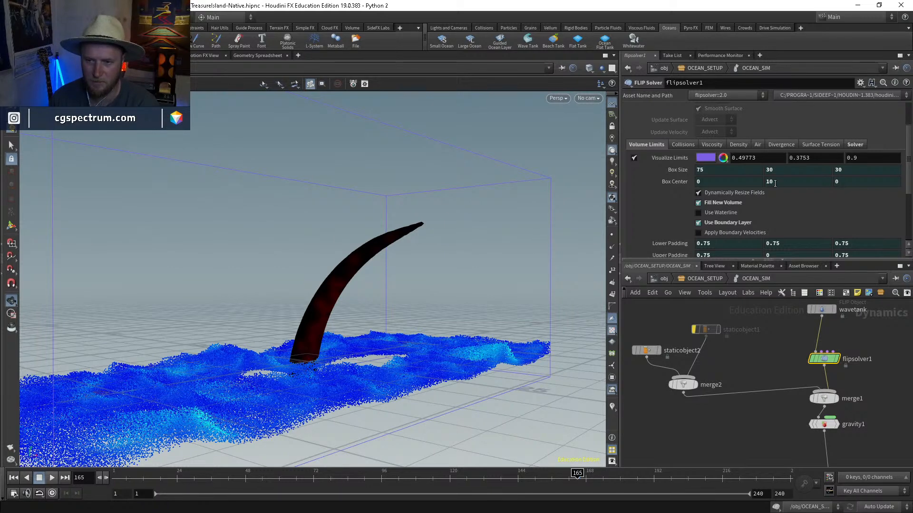
# Step: Try a Y box center of 15 for the volume limits and restore it to 10
pyautogui.click(775, 183)
pyautogui.write('15')
pyautogui.press('Return')
pyautogui.click(775, 183)
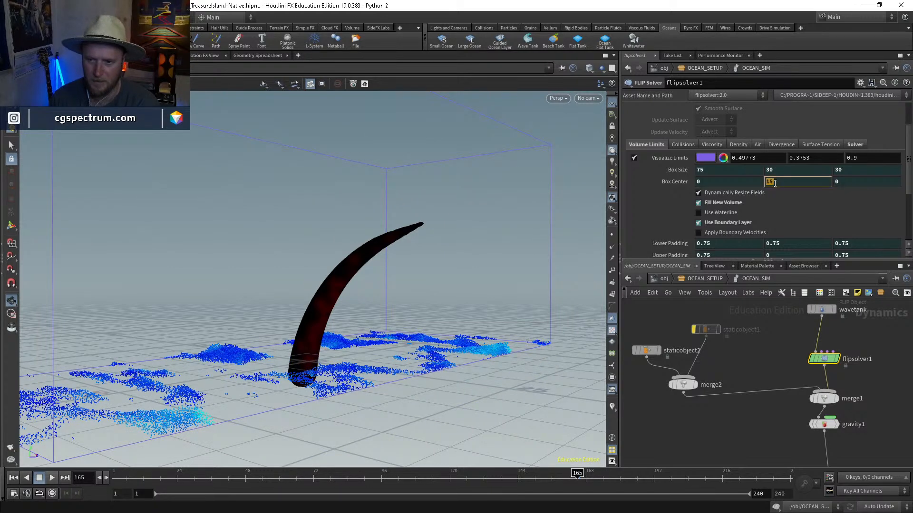
pyautogui.write('10')
pyautogui.press('Return')
# Step: Play the ocean simulation to check the splash against the enlarged limits and return to frame 165
pyautogui.press('Up')
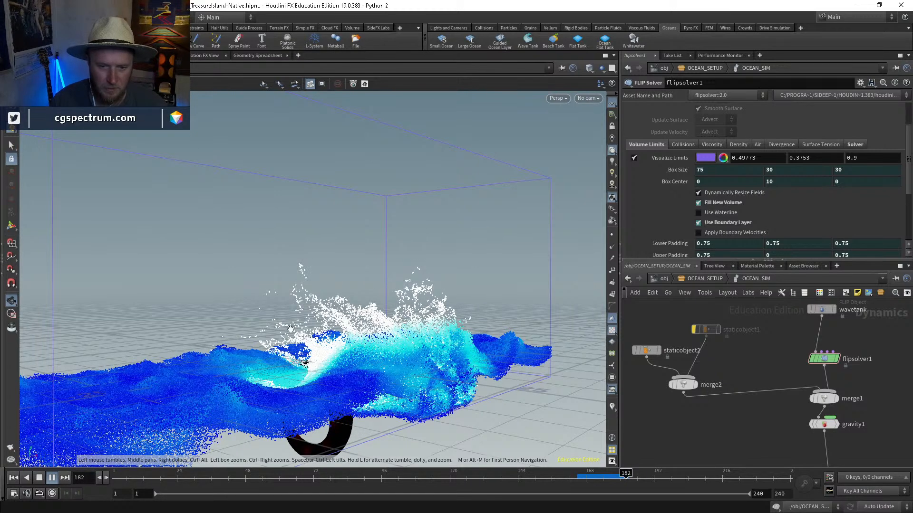
pyautogui.click(580, 479)
# Step: Re-enable the bypassed staticobject1 node so the ship collides with the ocean, and save the scene
pyautogui.moveTo(732, 362); pyautogui.dragTo(731, 382, button='middle')
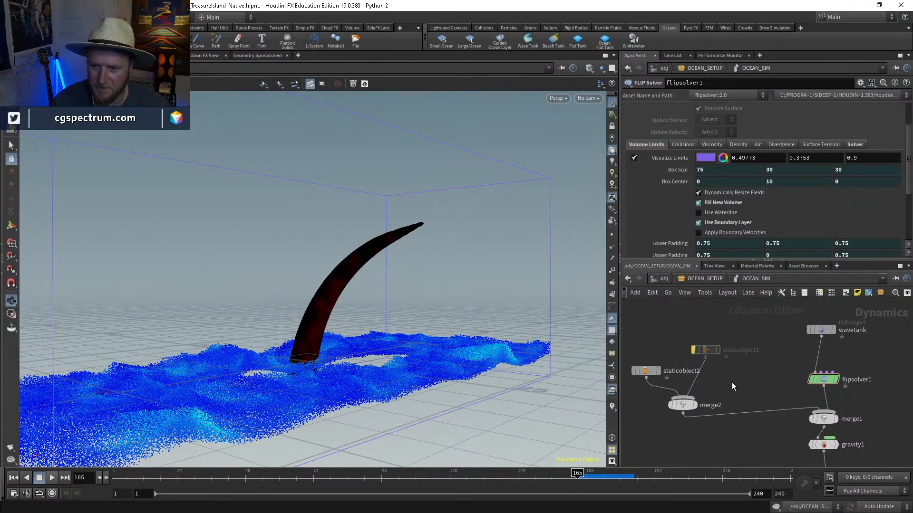
pyautogui.click(691, 350)
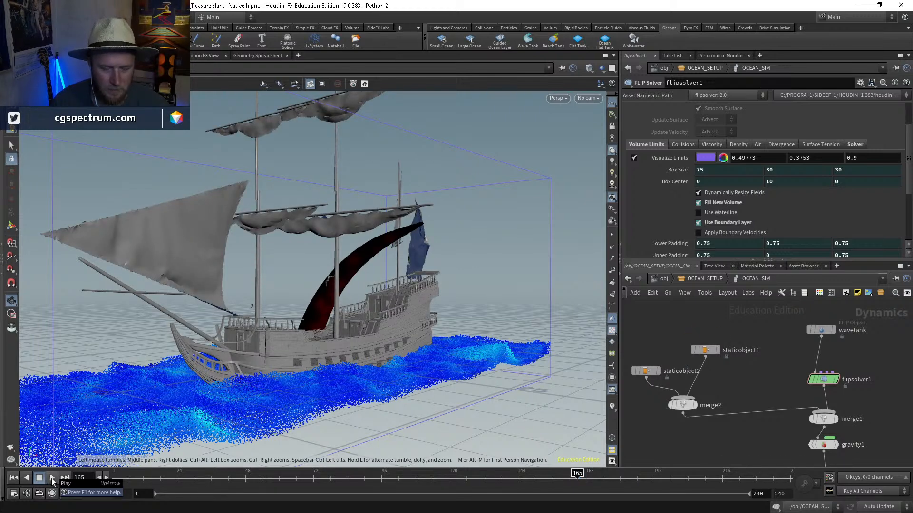
pyautogui.hotkey('ctrl', 's')
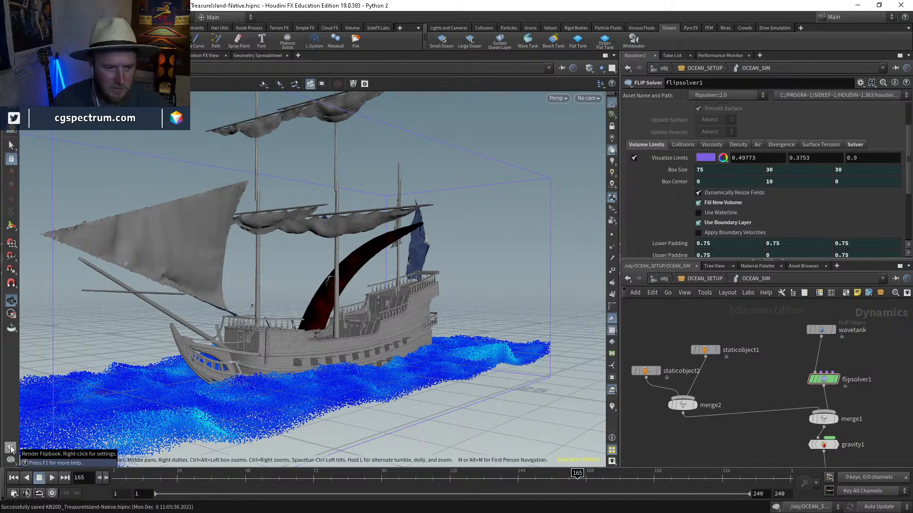
# Step: Set the flipbook's start frame to 165 from inside the OCEAN_SIM network and close the flipbook settings without rendering
pyautogui.click(715, 280)
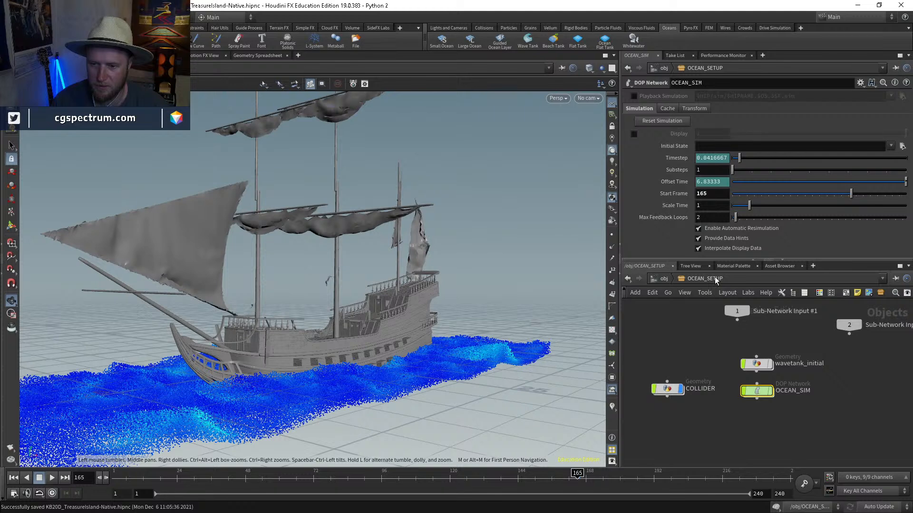
pyautogui.doubleClick(769, 363)
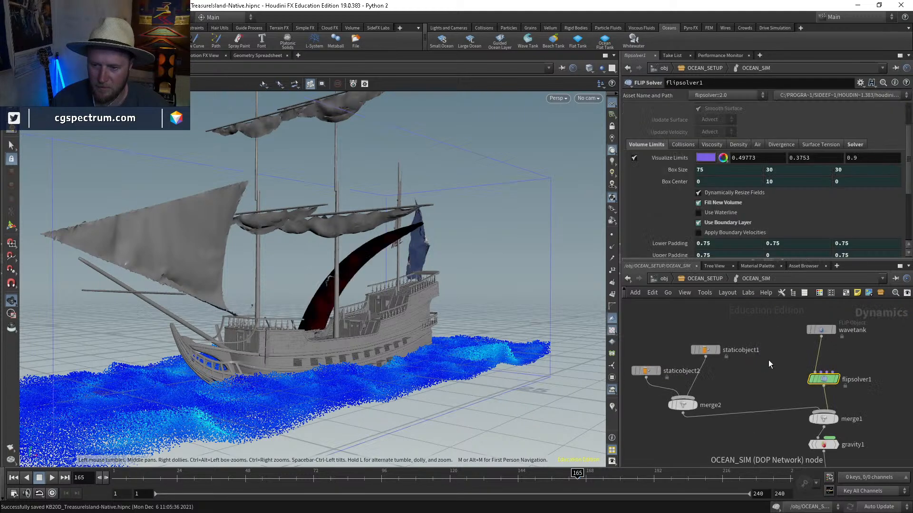
pyautogui.click(10, 446)
pyautogui.doubleClick(93, 354)
pyautogui.write('165')
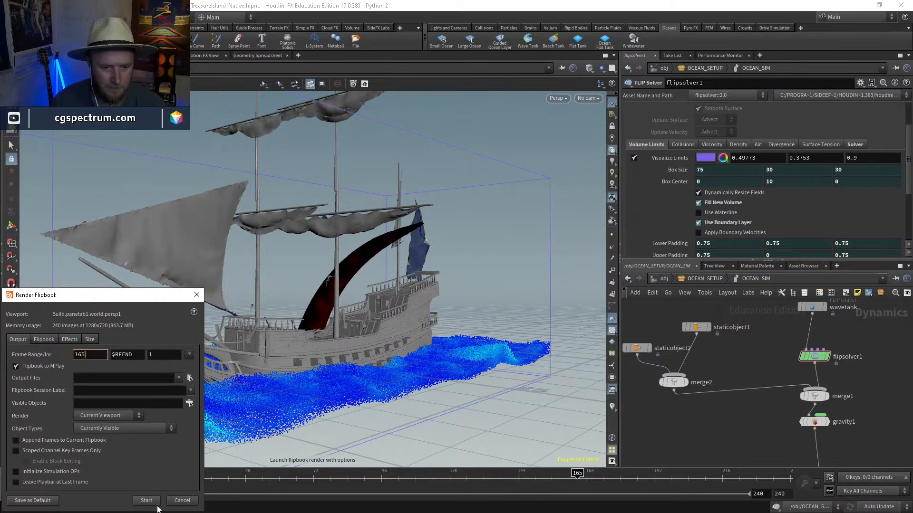
pyautogui.click(196, 502)
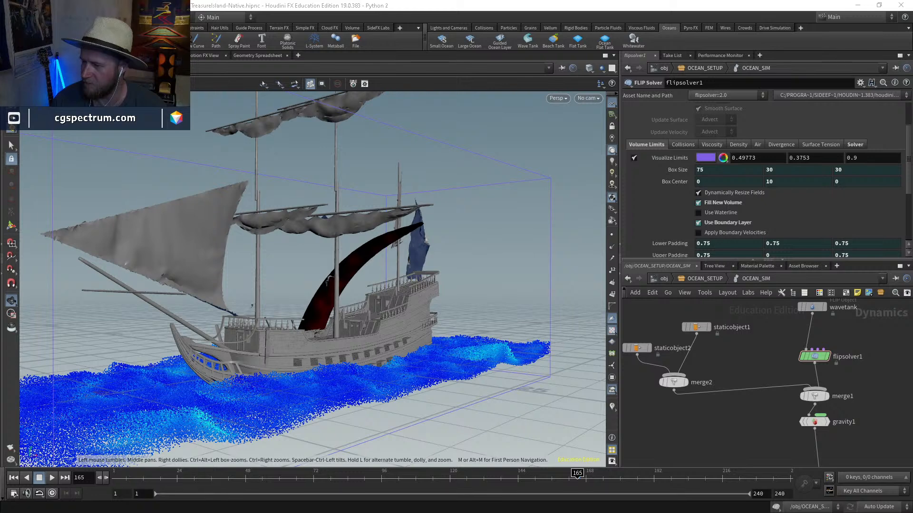
# Step: Switch to Task Manager, check the computer's memory usage, and close it
pyautogui.hotkey('ctrl', 'shift', 'Escape')
pyautogui.click(359, 135)
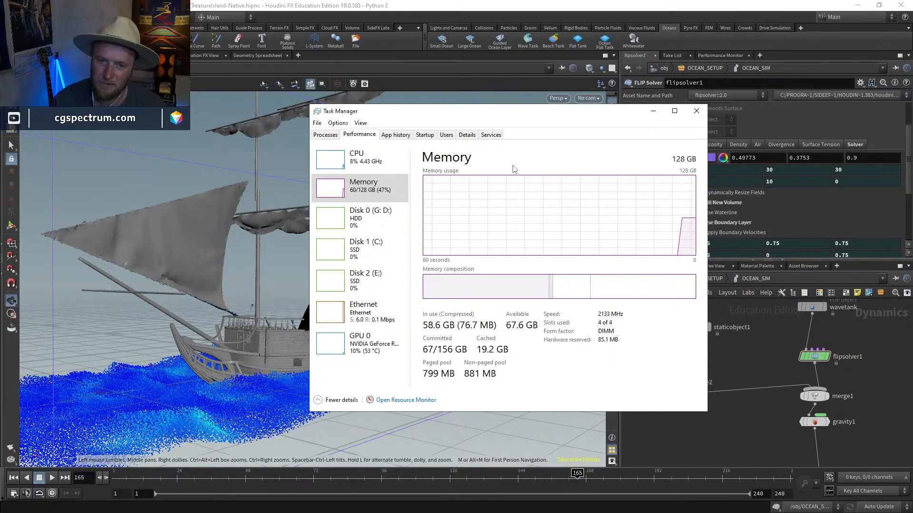
pyautogui.click(697, 111)
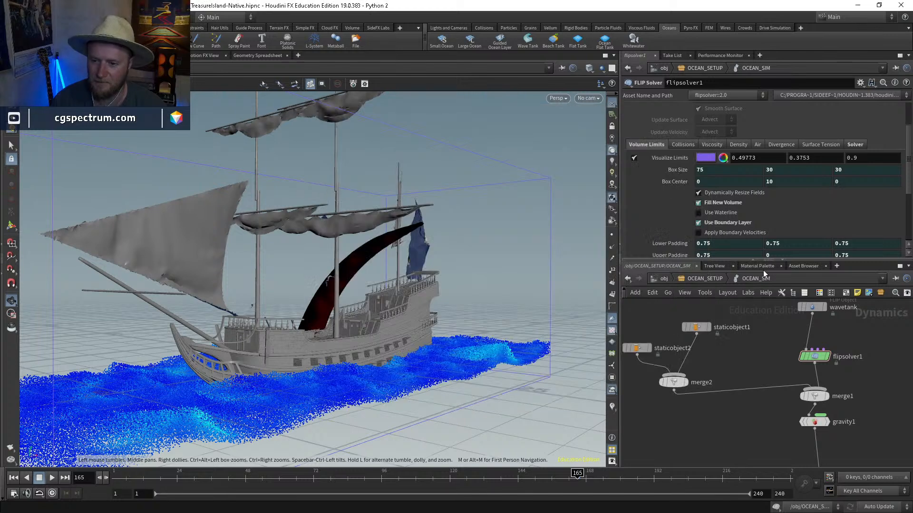
# Step: Set the cache memory of the OCEAN_SIM DOP network to 30000 MB
pyautogui.click(716, 278)
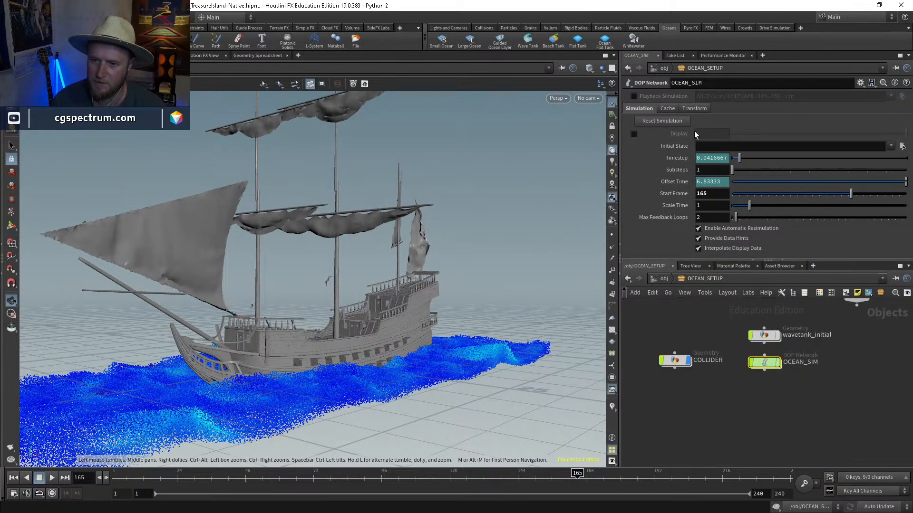
pyautogui.click(667, 108)
pyautogui.click(698, 143)
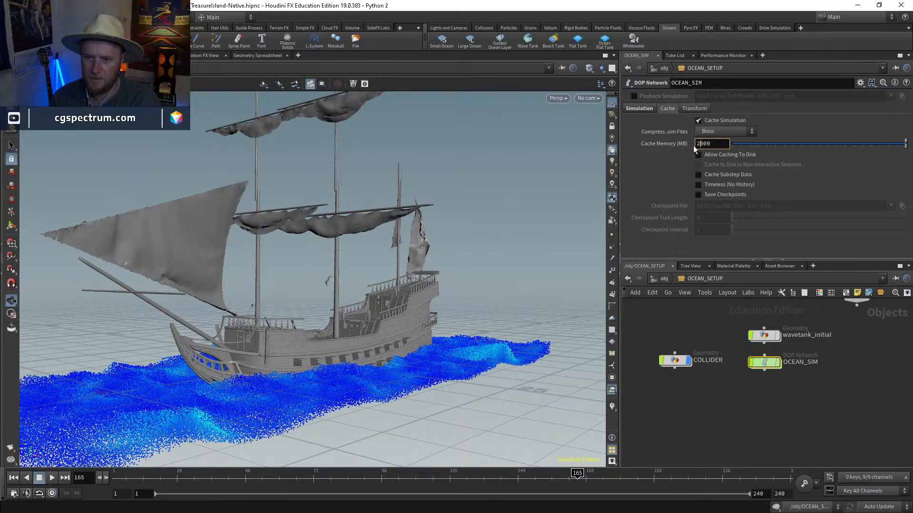
pyautogui.press('Return')
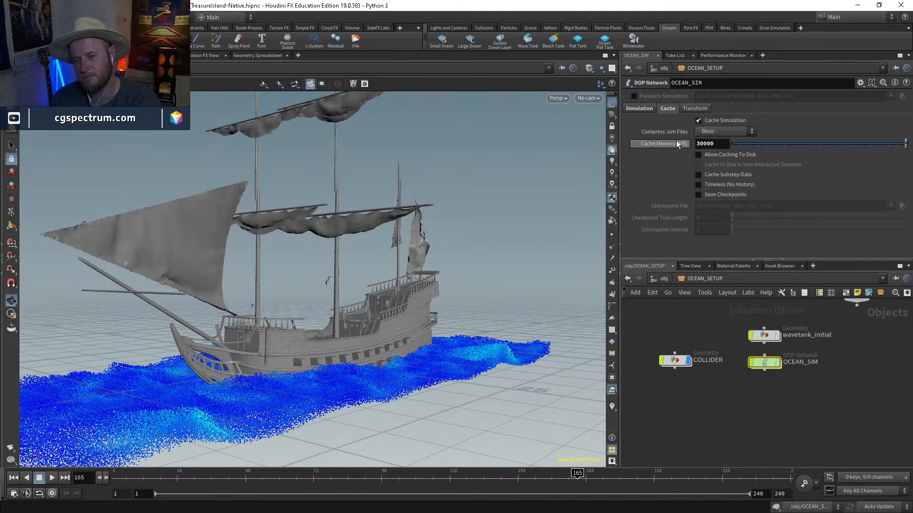
# Step: Enter the OCEAN_SIM network and start a flipbook render of the current viewport from frame 165
pyautogui.click(10, 459)
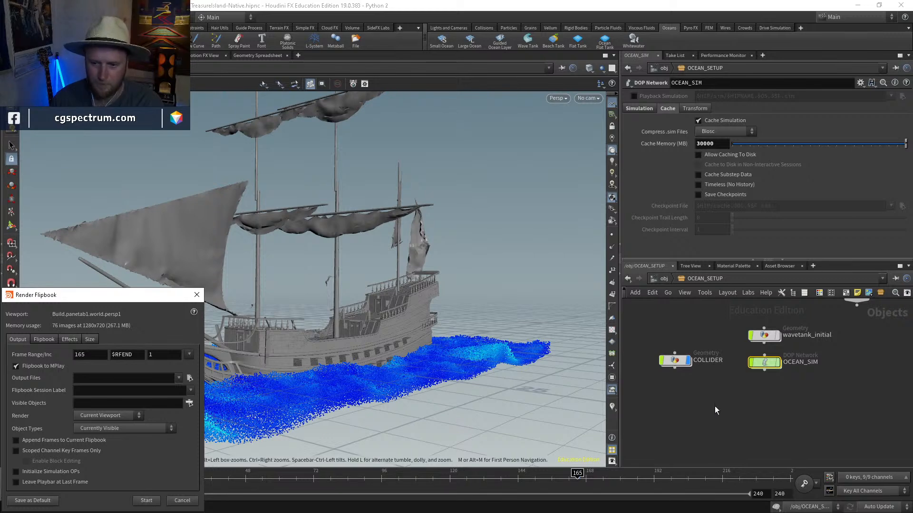
pyautogui.click(147, 500)
pyautogui.doubleClick(766, 366)
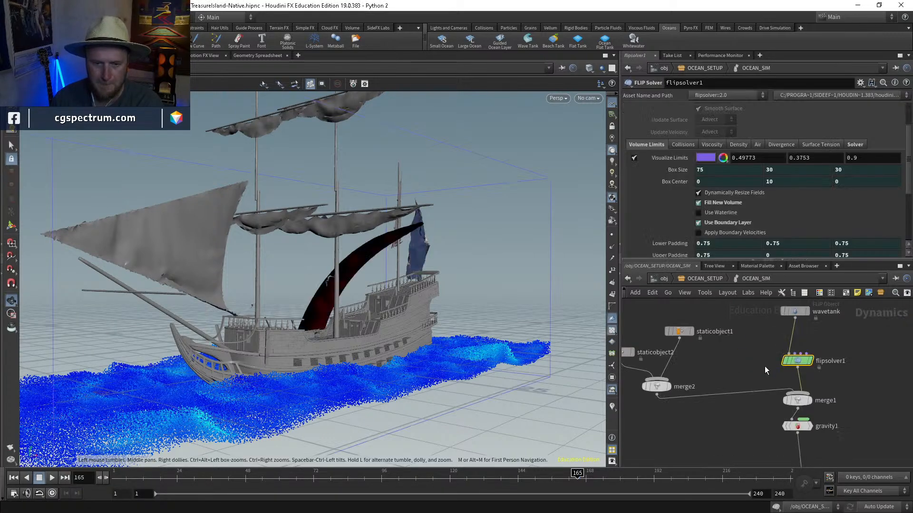
pyautogui.click(10, 449)
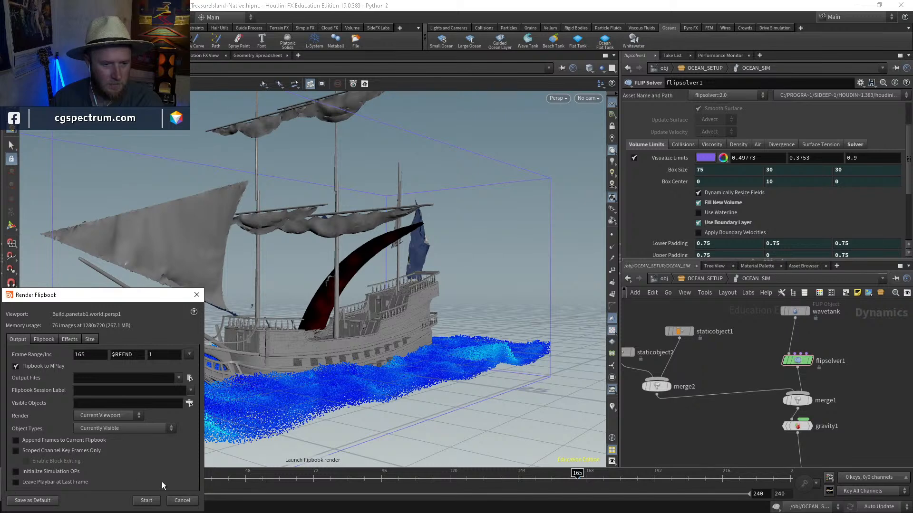
pyautogui.click(147, 501)
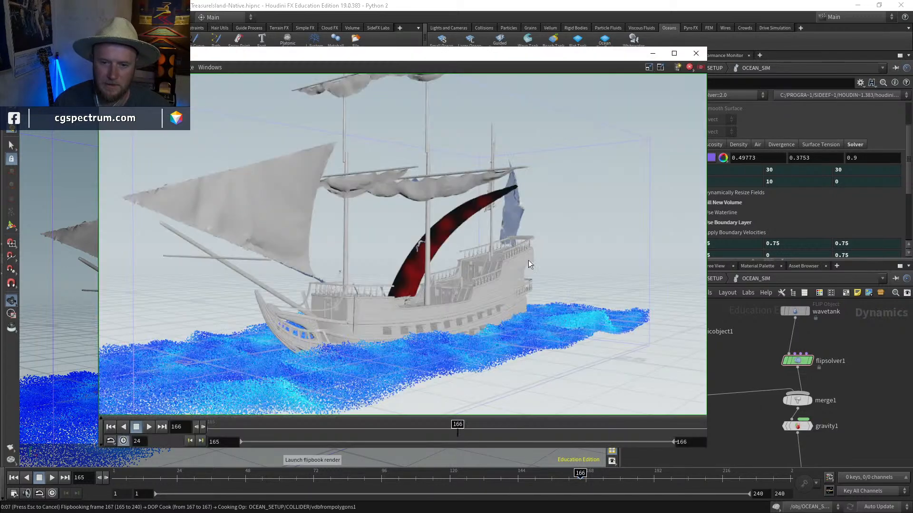
pyautogui.press('d')
pyautogui.click(458, 237)
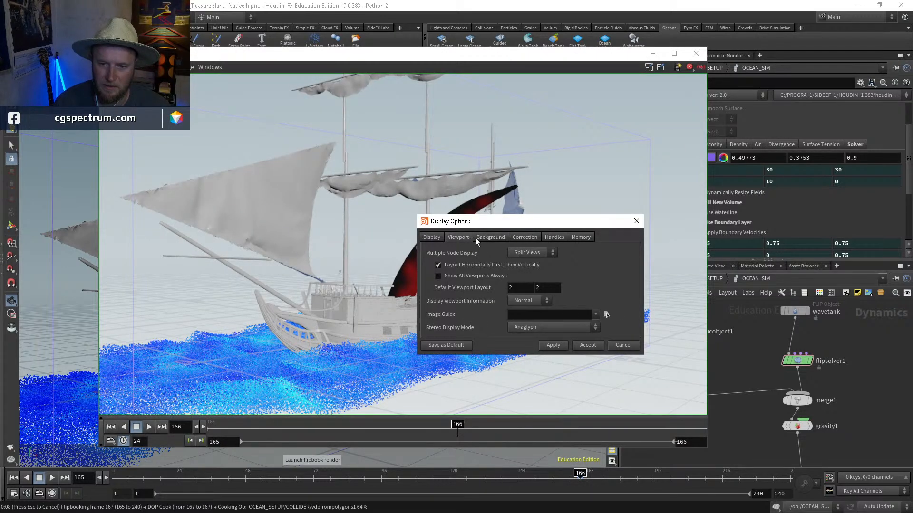
pyautogui.click(636, 222)
# Step: Show the view bar and the display options bar in the flipbook viewer
pyautogui.rightClick(440, 328)
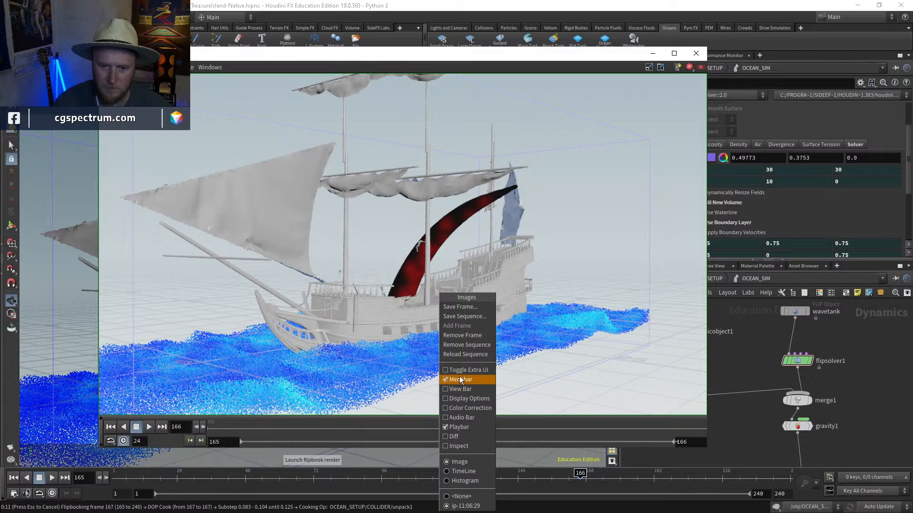
pyautogui.click(460, 389)
pyautogui.rightClick(483, 396)
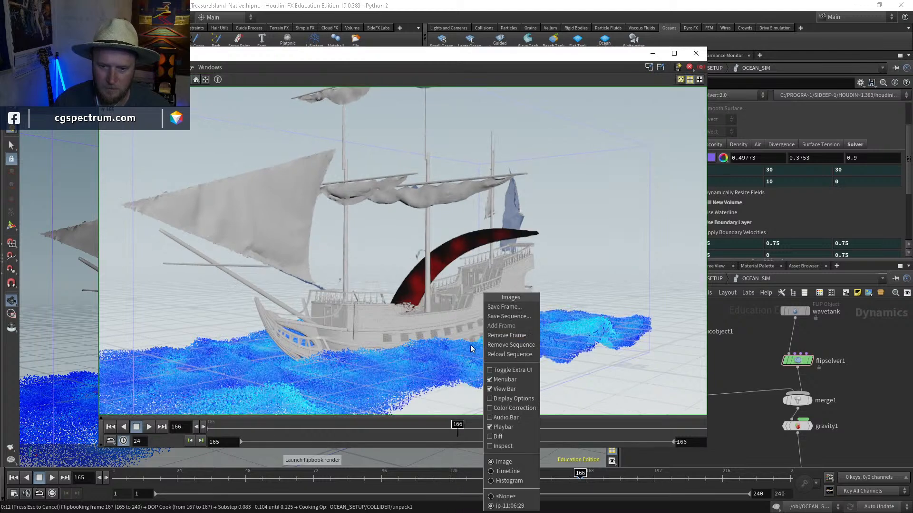
pyautogui.click(503, 398)
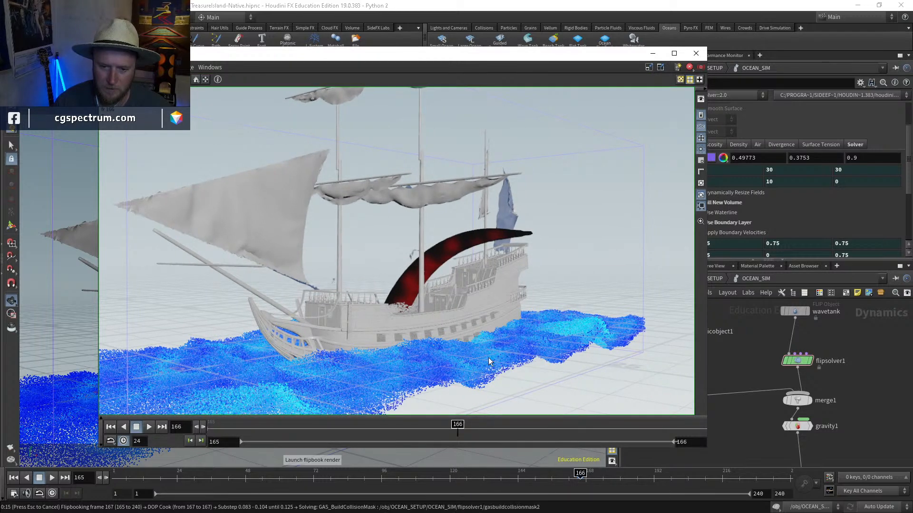
# Step: Show the color correction bar in the flipbook viewer and set the gamma to 1
pyautogui.rightClick(493, 398)
pyautogui.click(512, 410)
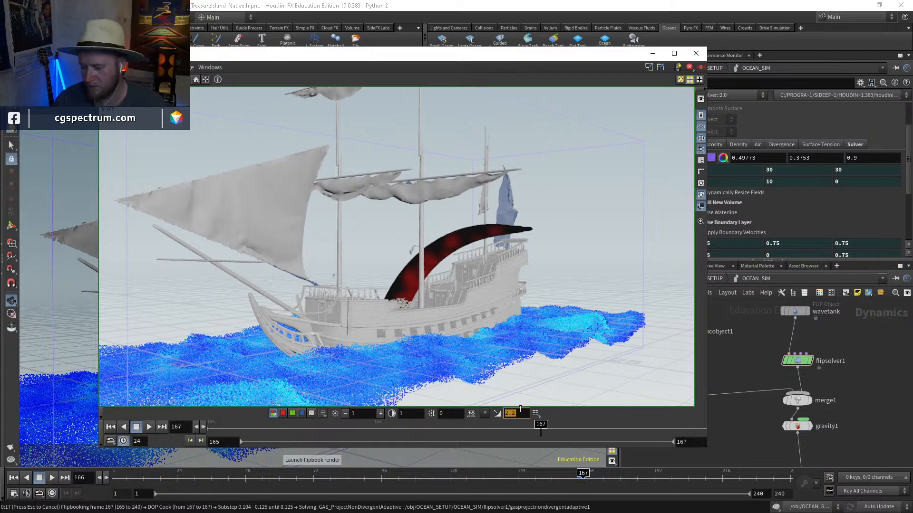
pyautogui.press('Return')
pyautogui.press('BackSpace')
pyautogui.press('Return')
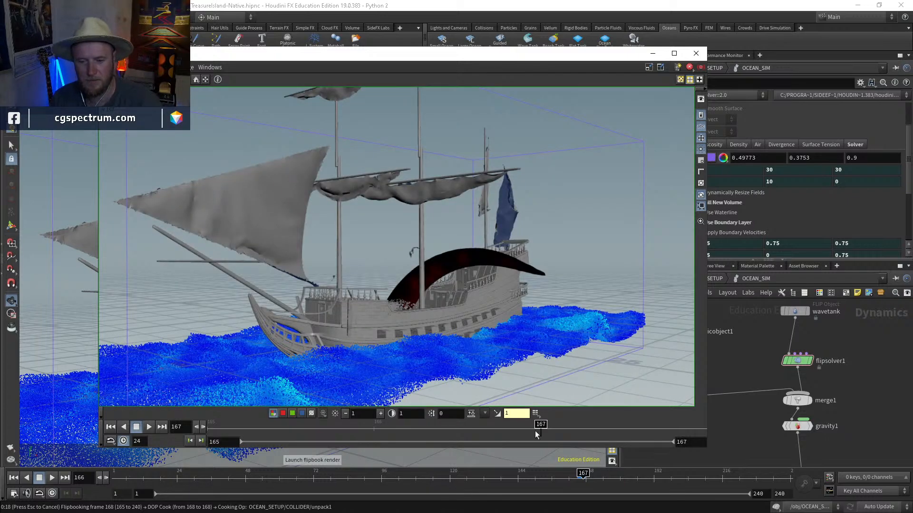
# Step: Play and scrub through the rendered flipbook frames to review the tentacle hitting the water beside the ship
pyautogui.moveTo(535, 434)
pyautogui.mouseDown()
pyautogui.moveTo(595, 425)
pyautogui.moveTo(259, 429)
pyautogui.moveTo(537, 430)
pyautogui.mouseUp()
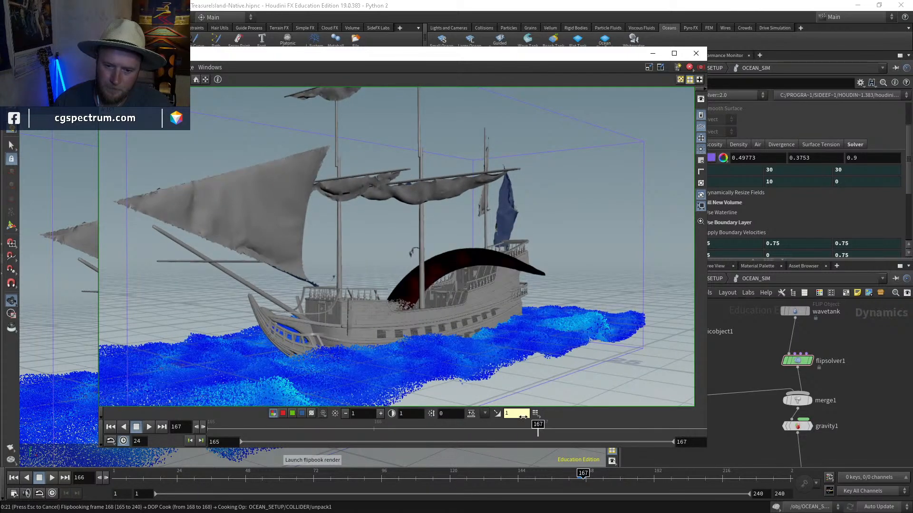
pyautogui.click(148, 427)
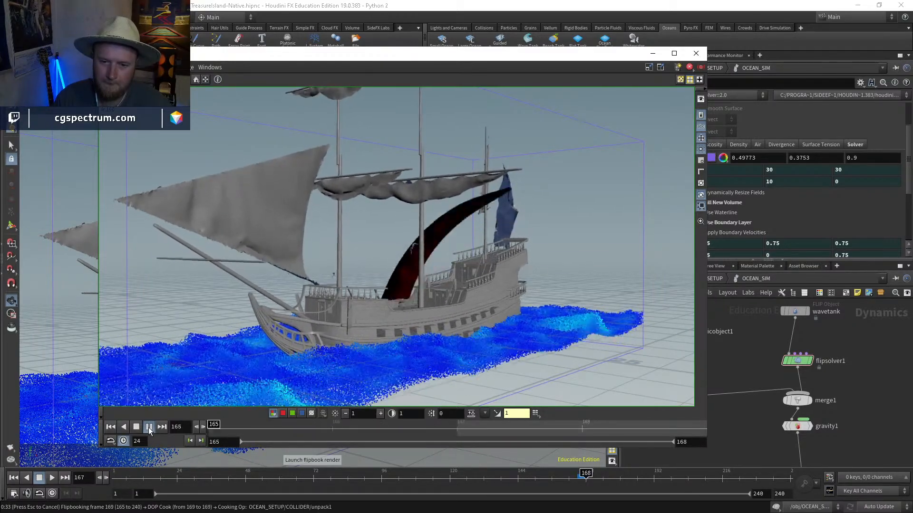
pyautogui.click(148, 428)
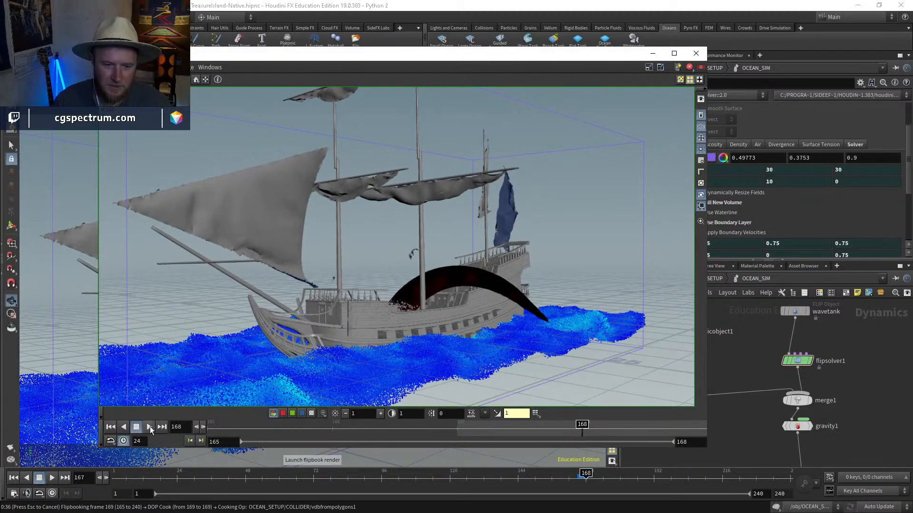
pyautogui.moveTo(594, 427)
pyautogui.mouseDown()
pyautogui.moveTo(320, 427)
pyautogui.moveTo(580, 427)
pyautogui.moveTo(366, 415)
pyautogui.moveTo(581, 428)
pyautogui.moveTo(342, 428)
pyautogui.moveTo(580, 427)
pyautogui.moveTo(468, 427)
pyautogui.moveTo(572, 428)
pyautogui.mouseUp()
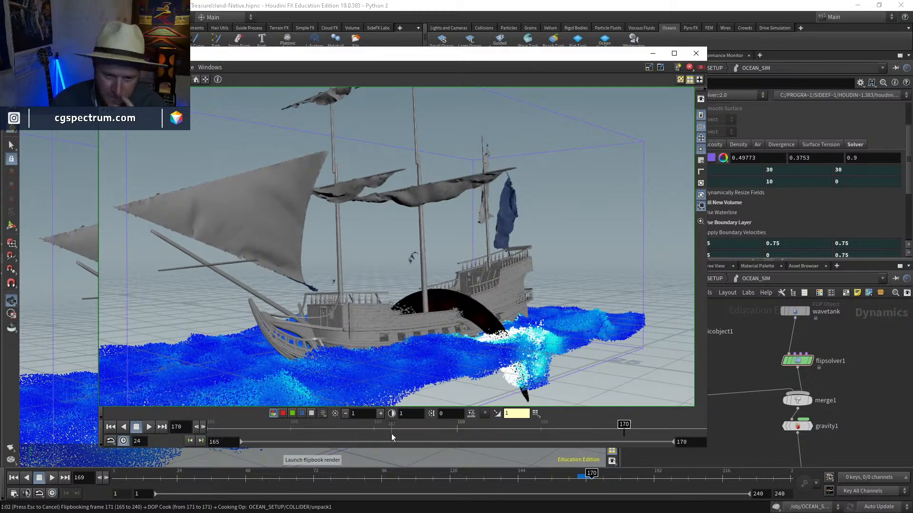
# Step: Replay and scrub the newly rendered flipbook frames up to frame 172 to review the tentacle's splash beside the ship
pyautogui.click(375, 432)
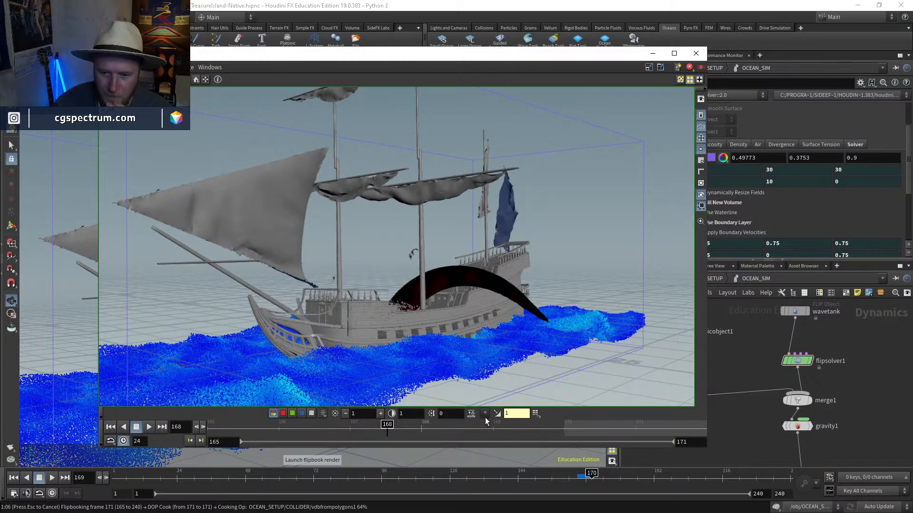
pyautogui.moveTo(461, 429)
pyautogui.mouseDown()
pyautogui.moveTo(533, 431)
pyautogui.moveTo(356, 434)
pyautogui.moveTo(570, 431)
pyautogui.moveTo(438, 431)
pyautogui.moveTo(545, 431)
pyautogui.moveTo(505, 441)
pyautogui.moveTo(518, 431)
pyautogui.moveTo(361, 429)
pyautogui.moveTo(530, 445)
pyautogui.moveTo(375, 442)
pyautogui.moveTo(530, 446)
pyautogui.moveTo(492, 334)
pyautogui.mouseUp()
pyautogui.moveTo(497, 444)
pyautogui.mouseDown()
pyautogui.moveTo(554, 432)
pyautogui.moveTo(627, 434)
pyautogui.mouseUp()
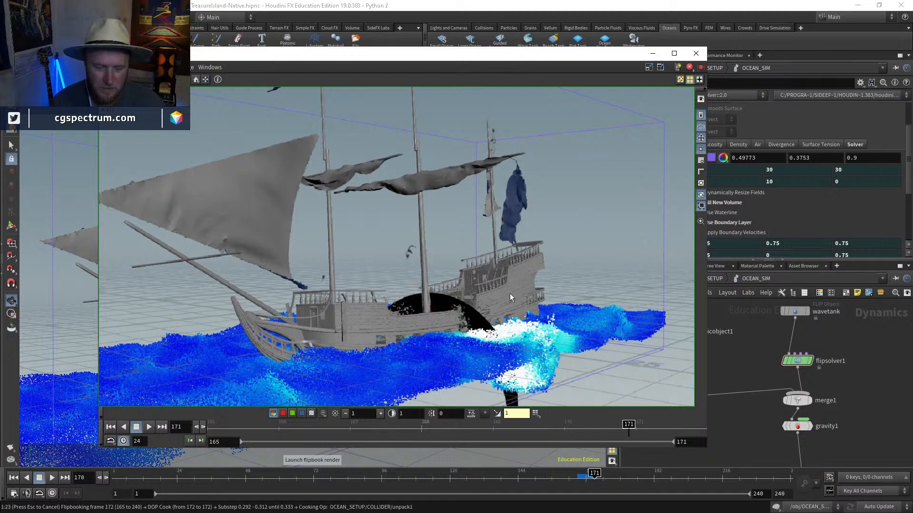
pyautogui.scroll(-1, 509, 297)
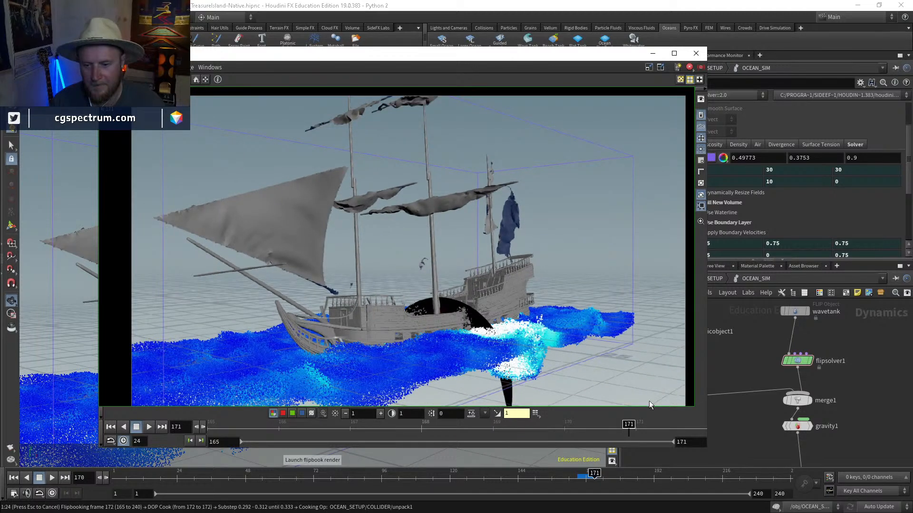
pyautogui.moveTo(627, 425)
pyautogui.mouseDown()
pyautogui.moveTo(502, 412)
pyautogui.moveTo(584, 418)
pyautogui.moveTo(614, 402)
pyautogui.moveTo(589, 419)
pyautogui.moveTo(428, 421)
pyautogui.moveTo(641, 418)
pyautogui.moveTo(490, 418)
pyautogui.moveTo(565, 413)
pyautogui.mouseUp()
pyautogui.click(152, 426)
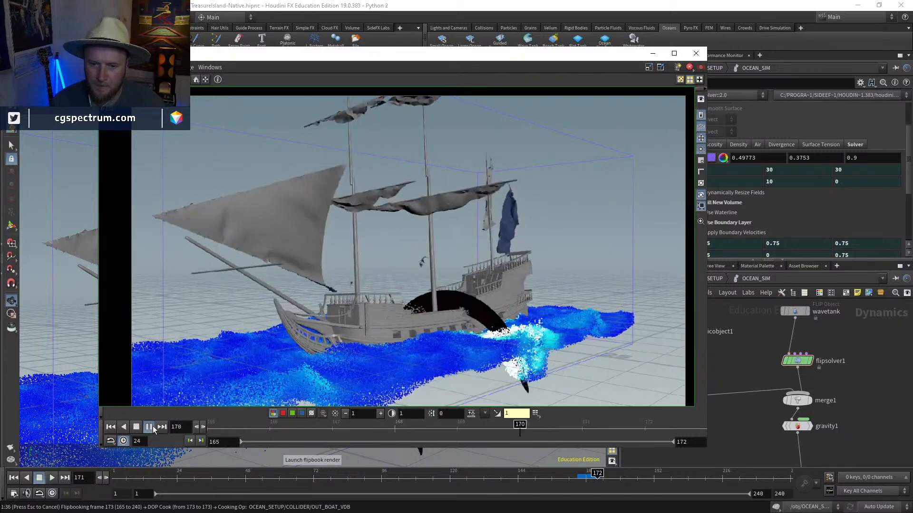
pyautogui.click(153, 426)
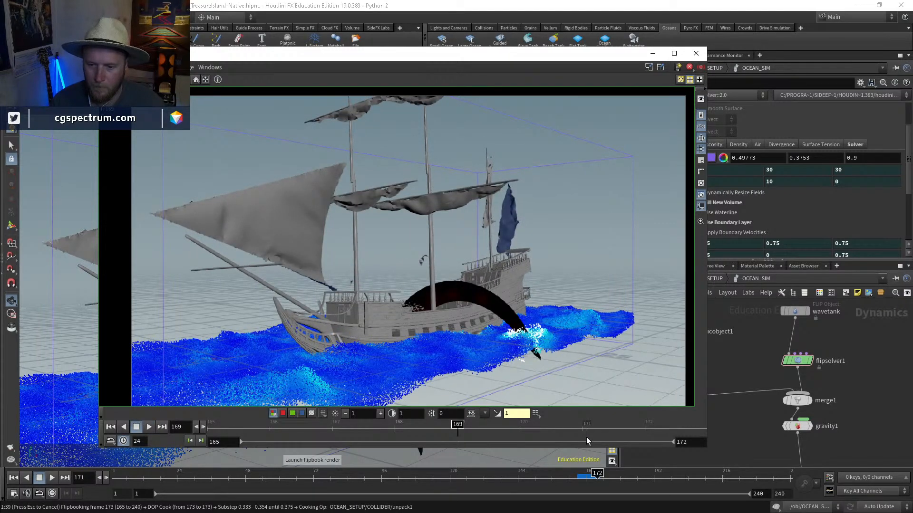
pyautogui.moveTo(589, 429); pyautogui.dragTo(687, 431)
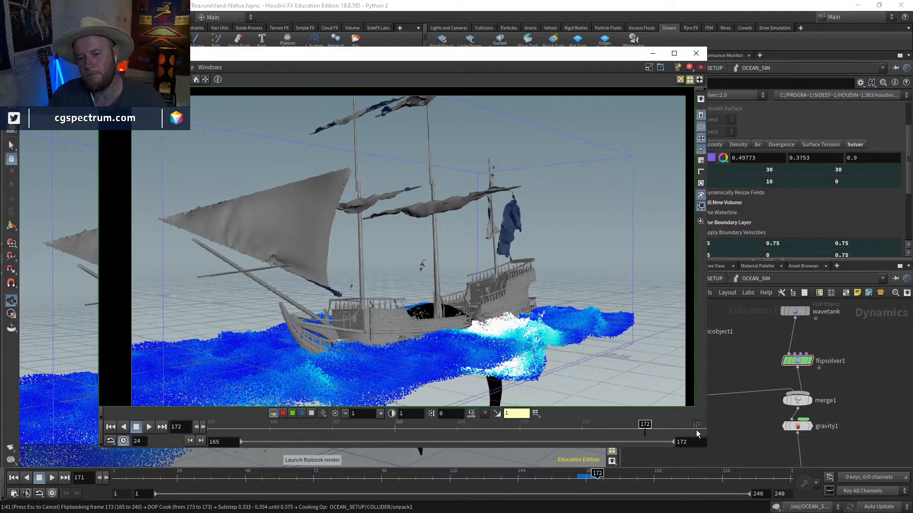
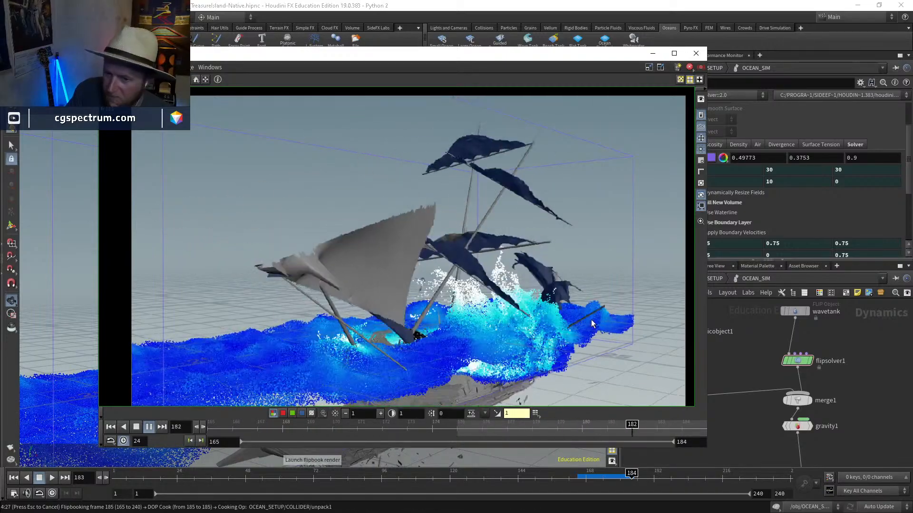
# Step: Scrub and replay the flipbook up to the early 190s to review the splash as the ship breaks apart and sinks
pyautogui.moveTo(582, 427)
pyautogui.mouseDown()
pyautogui.moveTo(686, 418)
pyautogui.moveTo(631, 425)
pyautogui.mouseUp()
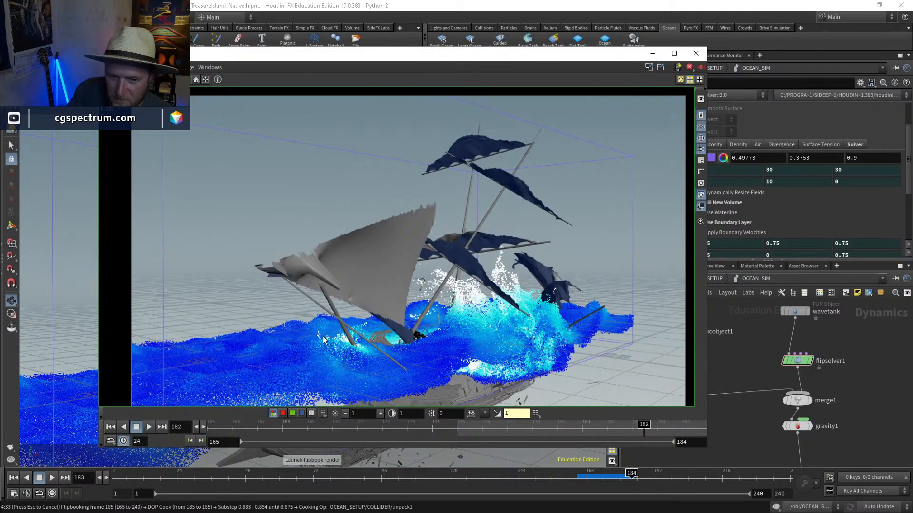
pyautogui.moveTo(645, 428); pyautogui.dragTo(499, 413)
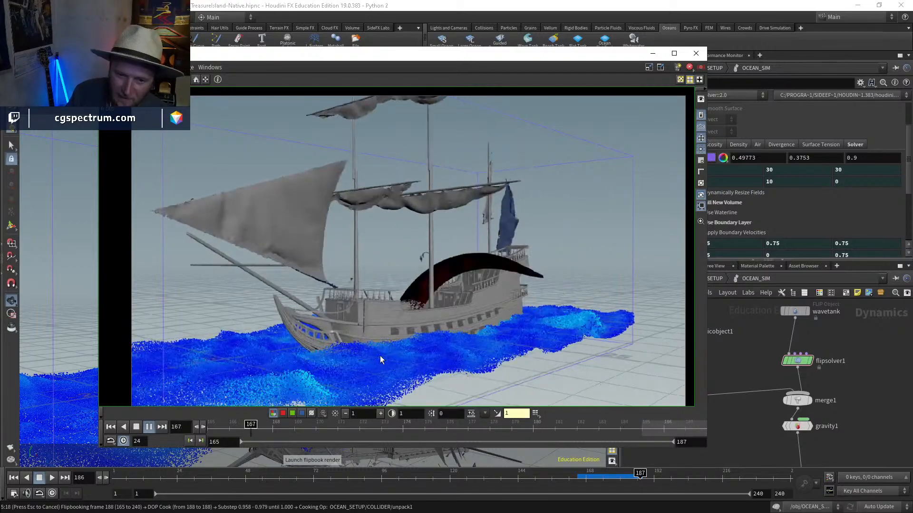
pyautogui.click(550, 431)
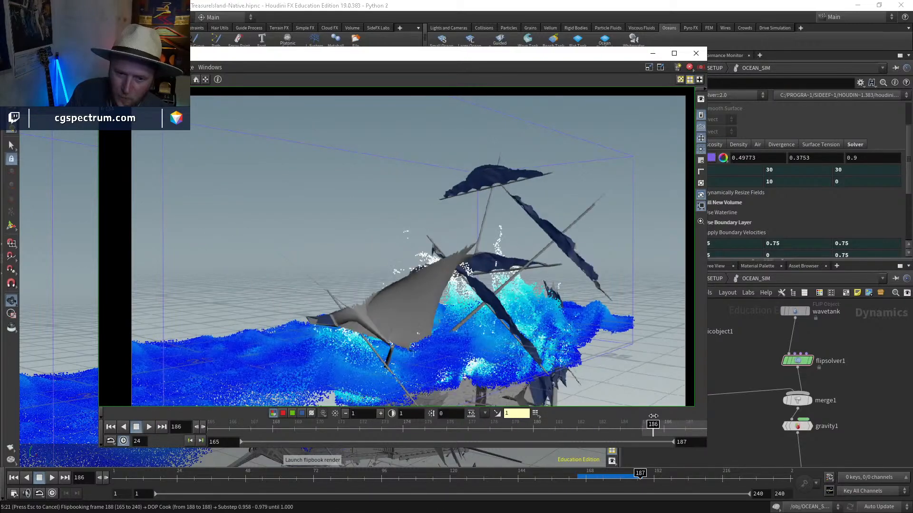
pyautogui.moveTo(653, 425)
pyautogui.mouseDown()
pyautogui.moveTo(502, 425)
pyautogui.moveTo(650, 426)
pyautogui.moveTo(548, 435)
pyautogui.moveTo(428, 425)
pyautogui.moveTo(648, 426)
pyautogui.moveTo(227, 436)
pyautogui.moveTo(340, 440)
pyautogui.mouseUp()
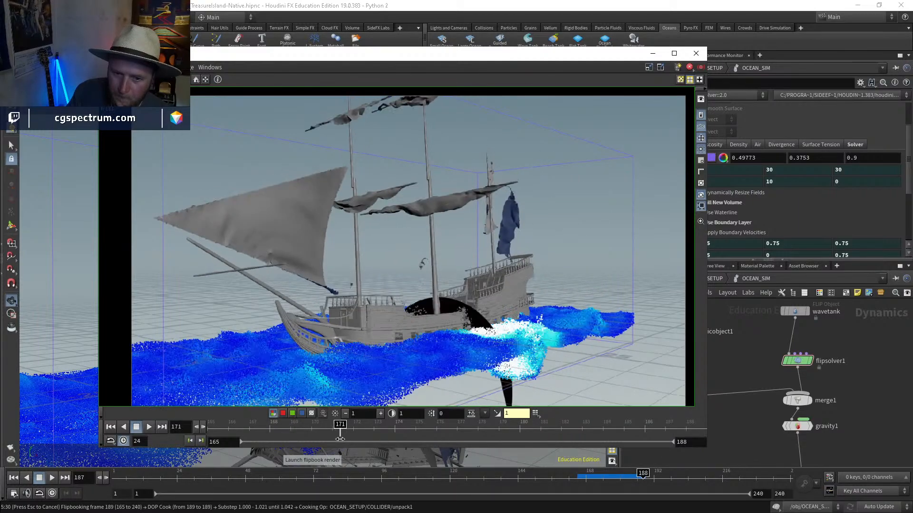
pyautogui.click(150, 427)
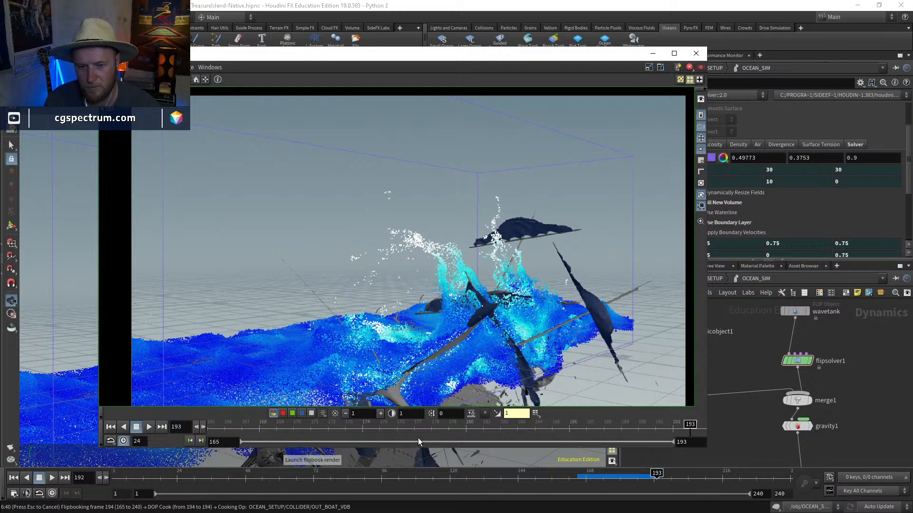
pyautogui.moveTo(245, 435); pyautogui.dragTo(529, 429)
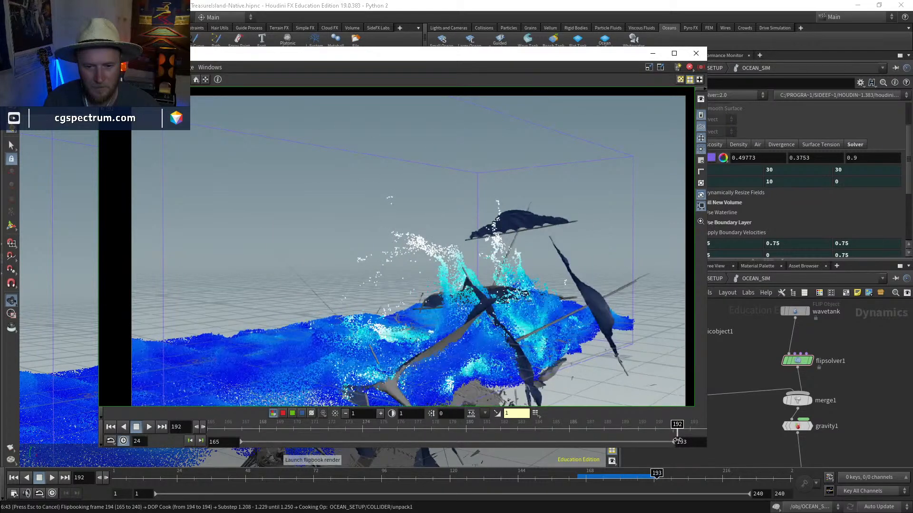
pyautogui.moveTo(571, 450); pyautogui.dragTo(622, 427)
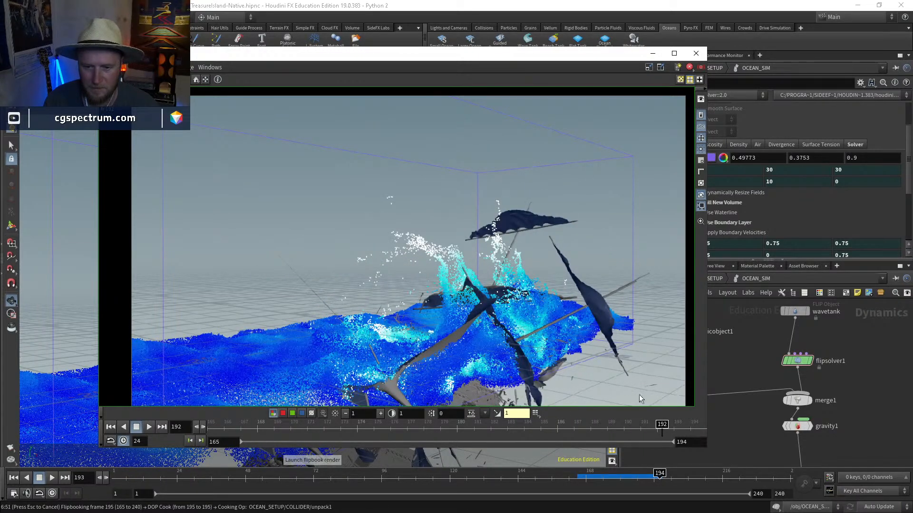
pyautogui.moveTo(670, 430); pyautogui.dragTo(651, 431)
# Step: Stop the flipbook render and scrub the main timeline to frame 192
pyautogui.click(749, 445)
pyautogui.press('Escape')
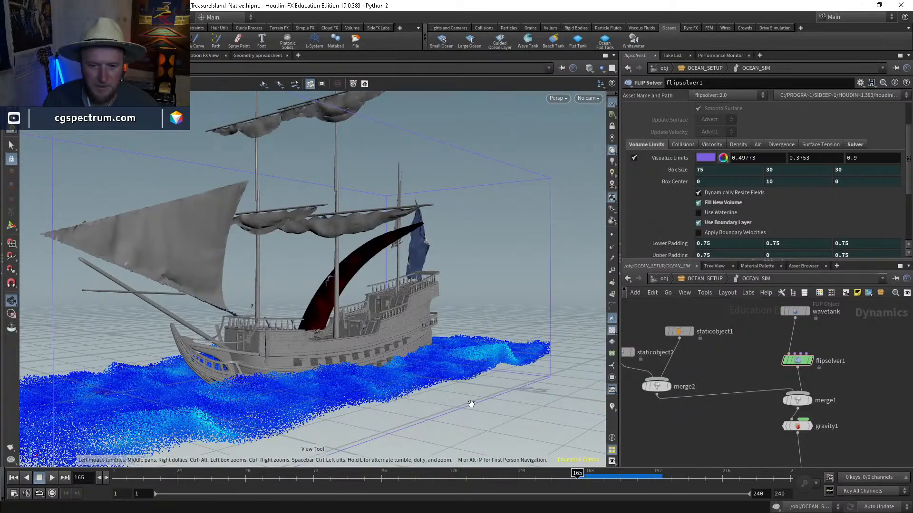
pyautogui.moveTo(607, 472); pyautogui.dragTo(630, 484)
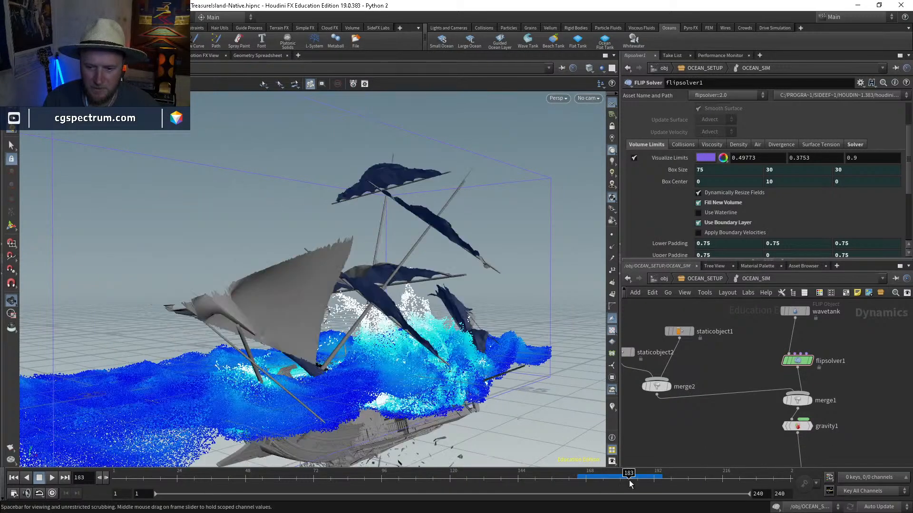
pyautogui.click(655, 483)
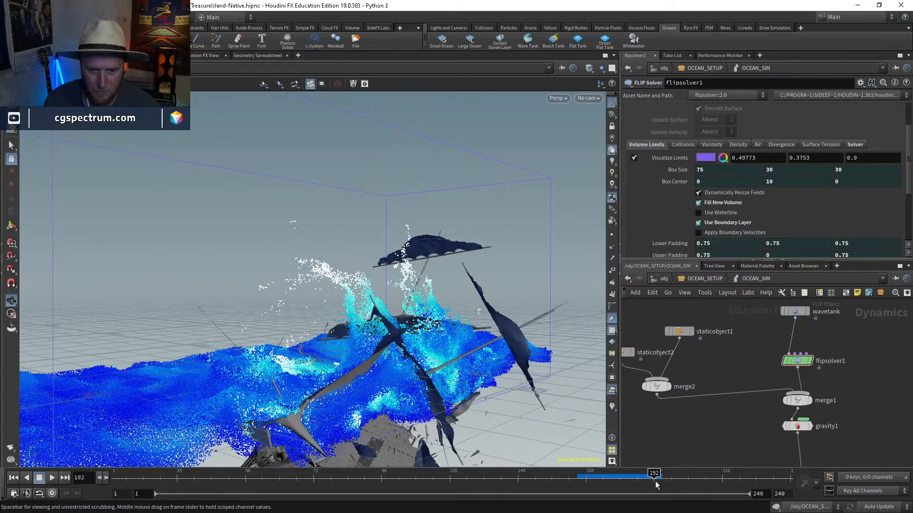
# Step: Examine the water surface, splashes and sunken ship at frame 192 from below, from the side and along the tank
pyautogui.moveTo(363, 342); pyautogui.dragTo(459, 281)
pyautogui.moveTo(510, 308); pyautogui.dragTo(419, 315)
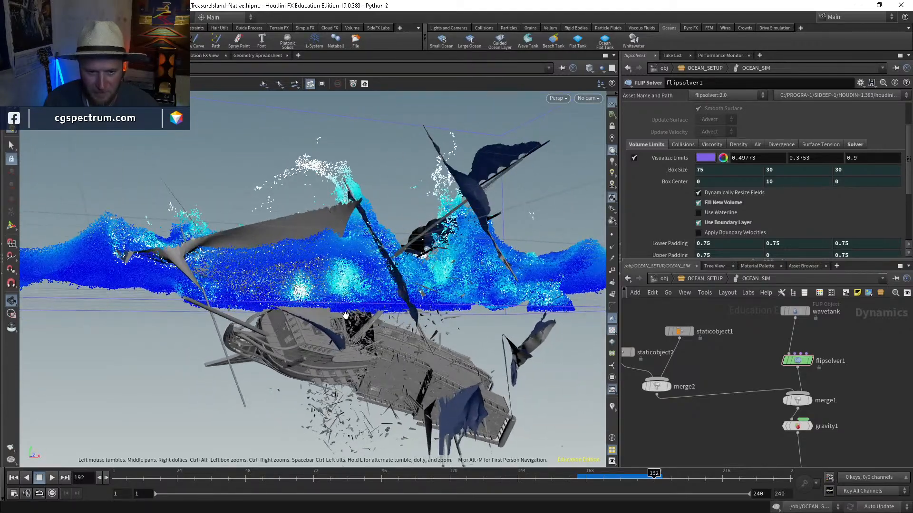
pyautogui.moveTo(389, 321); pyautogui.dragTo(436, 308)
pyautogui.moveTo(481, 288); pyautogui.dragTo(347, 279)
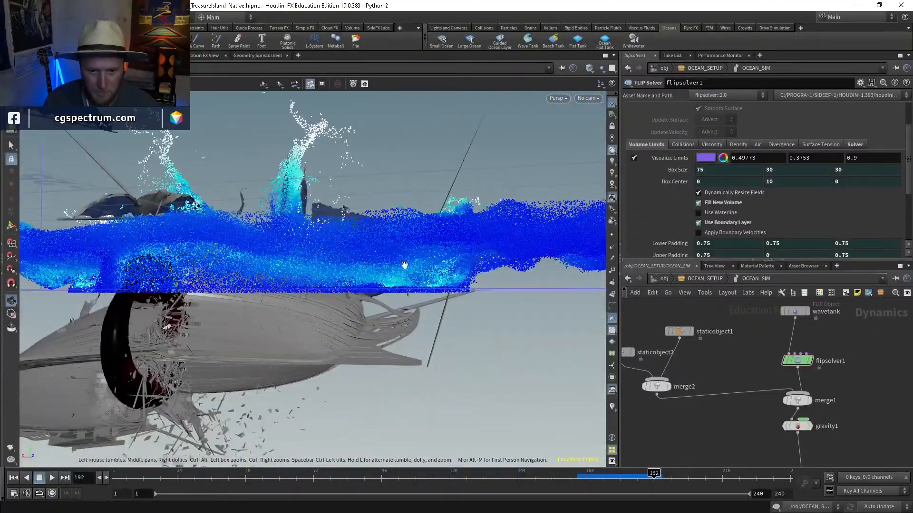
pyautogui.moveTo(238, 278); pyautogui.dragTo(247, 233)
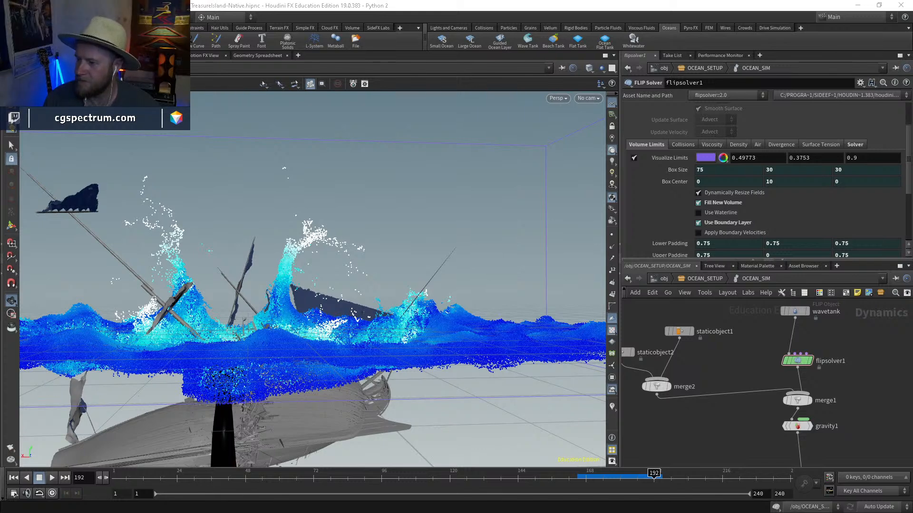
pyautogui.moveTo(393, 336); pyautogui.dragTo(206, 285)
pyautogui.moveTo(161, 223); pyautogui.dragTo(333, 340)
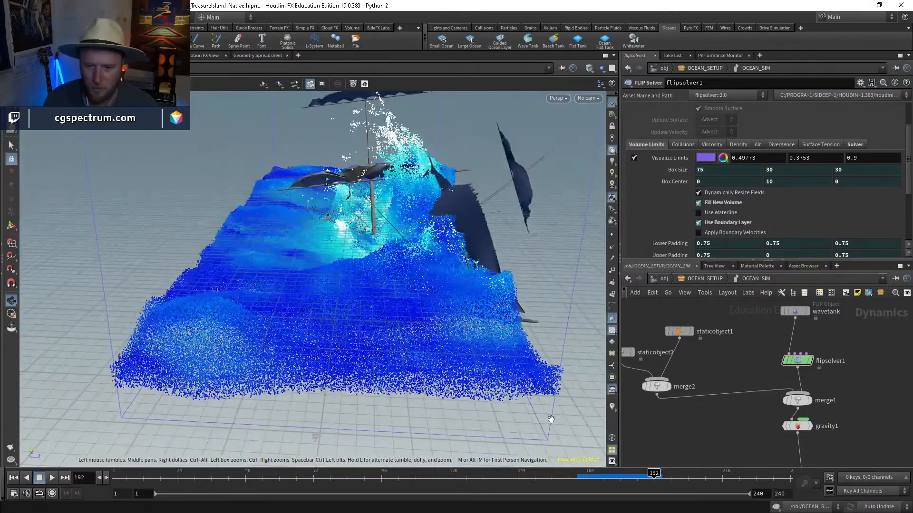
# Step: Return to frame 165 and inspect the ship collider staticobject1's SOP path and volume collision settings
pyautogui.click(577, 480)
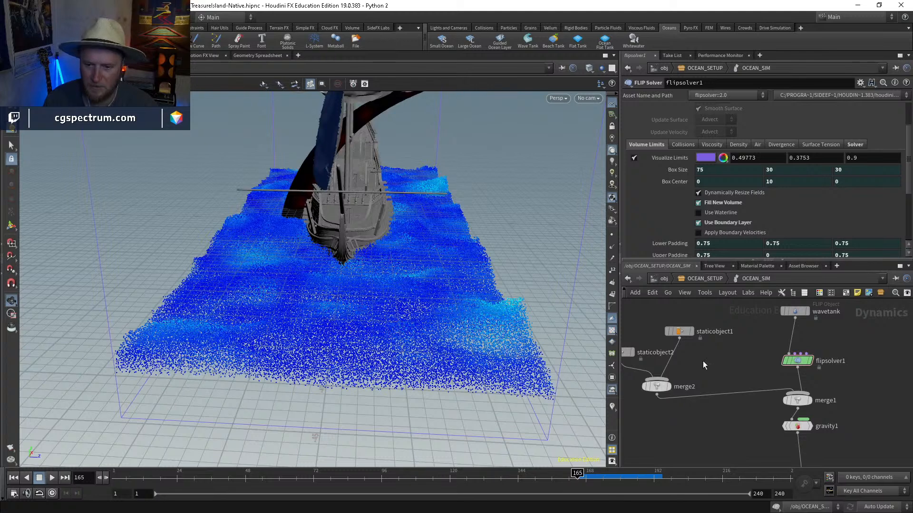
pyautogui.moveTo(703, 361)
pyautogui.mouseDown(button='middle')
pyautogui.moveTo(720, 387)
pyautogui.moveTo(706, 364)
pyautogui.mouseUp(button='middle')
pyautogui.click(705, 364)
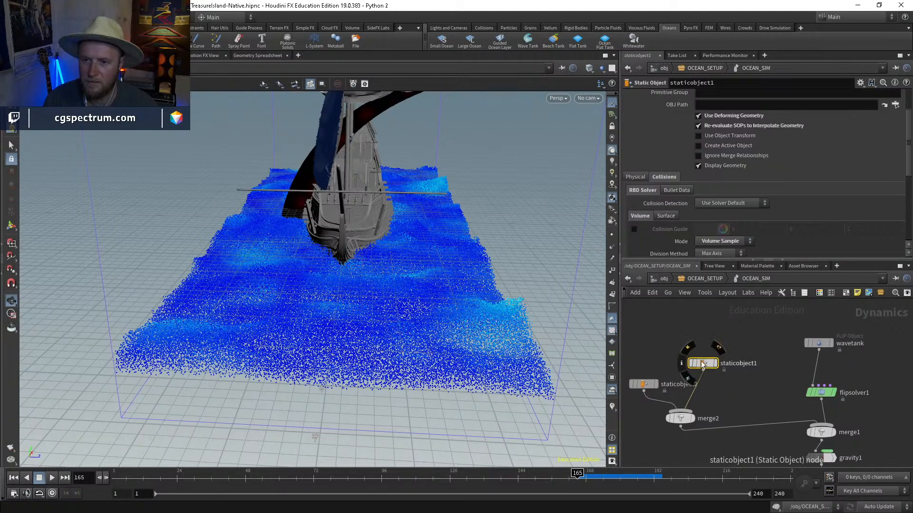
pyautogui.scroll(3, 716, 227)
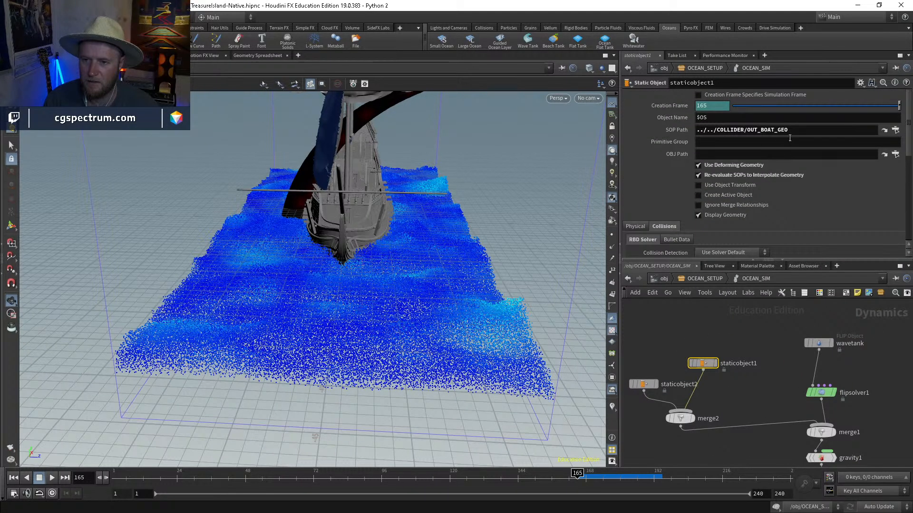
pyautogui.scroll(-3, 774, 168)
pyautogui.scroll(-6, 771, 174)
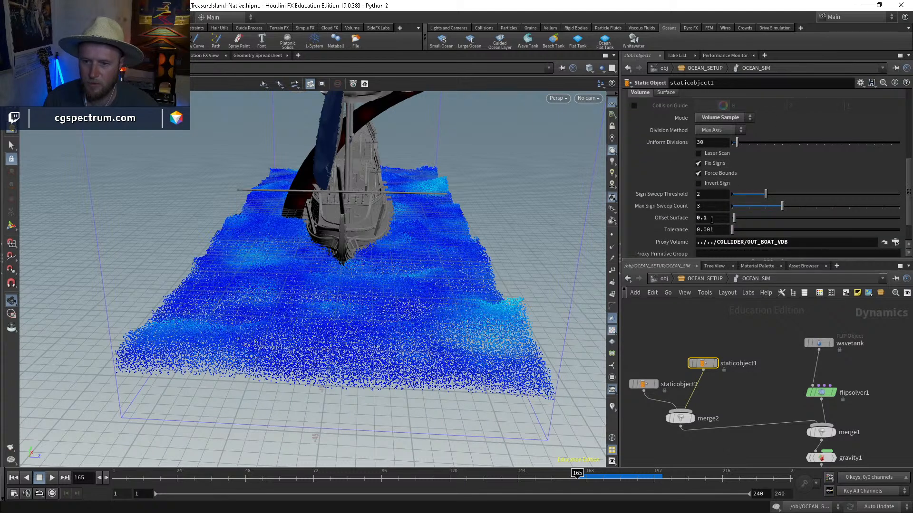
pyautogui.scroll(3, 661, 150)
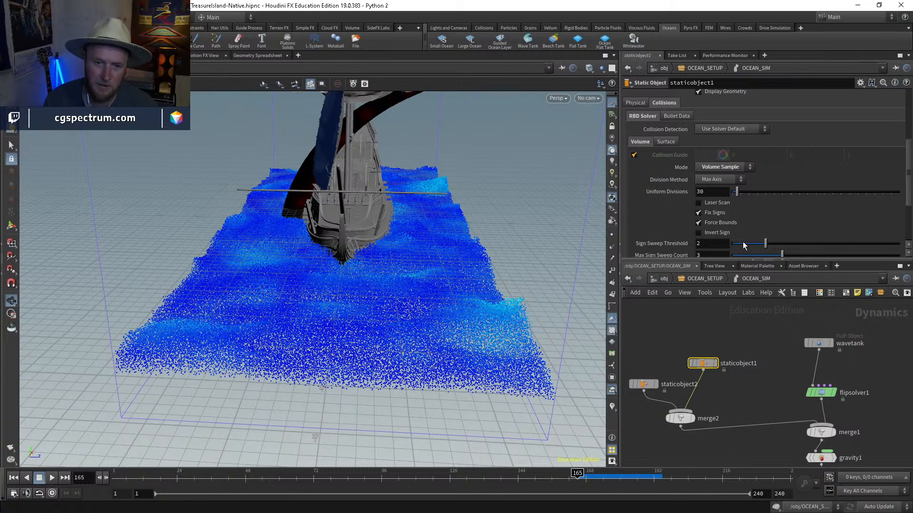
# Step: Enable the Collision guide visualization on the wavetank FLIP object
pyautogui.moveTo(795, 341); pyautogui.dragTo(754, 357, button='middle')
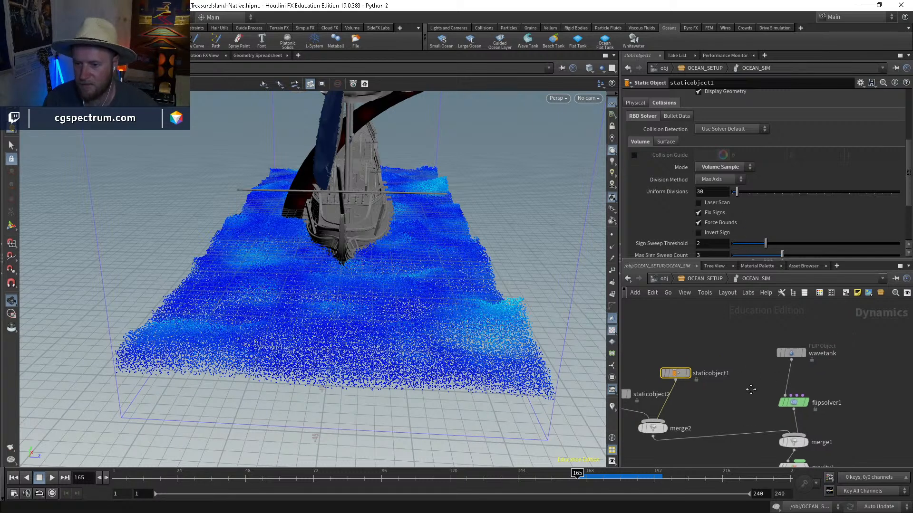
pyautogui.click(777, 359)
pyautogui.click(669, 178)
pyautogui.scroll(-3, 639, 204)
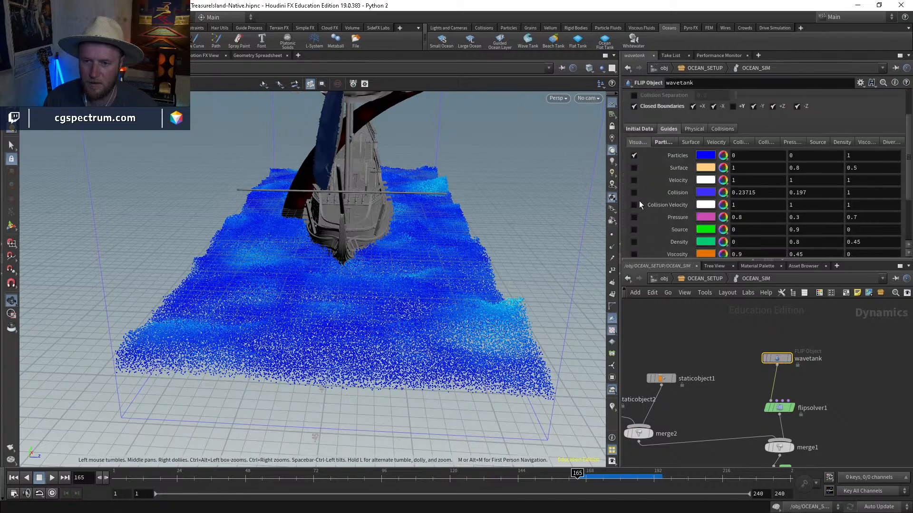
pyautogui.click(633, 193)
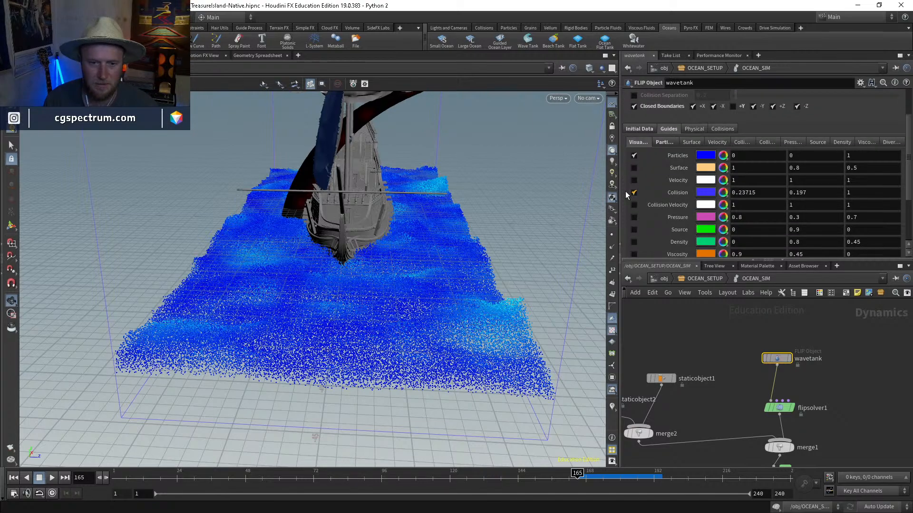
# Step: Go to frame 192 and hide staticobject1 and staticobject2 so only the collision guide represents the colliders
pyautogui.keyDown('alt'); pyautogui.moveTo(460, 217); pyautogui.dragTo(491, 301); pyautogui.keyUp('alt')
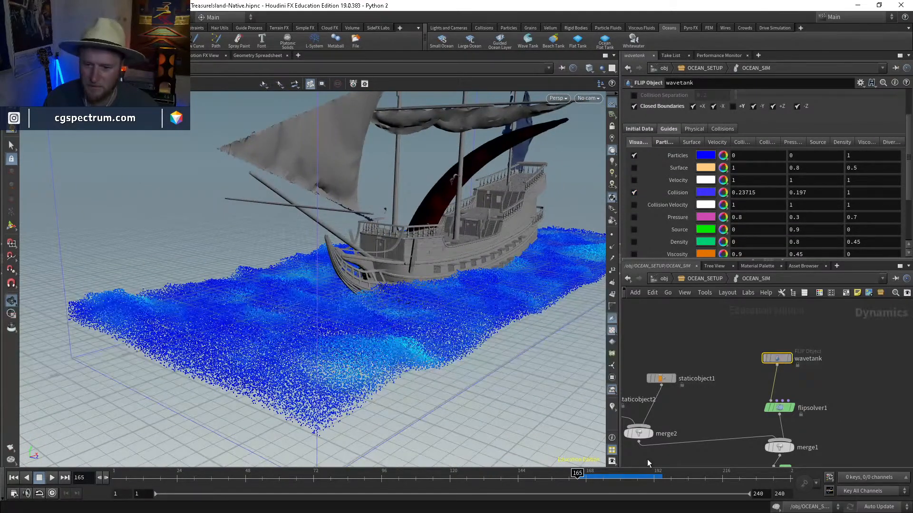
pyautogui.click(654, 474)
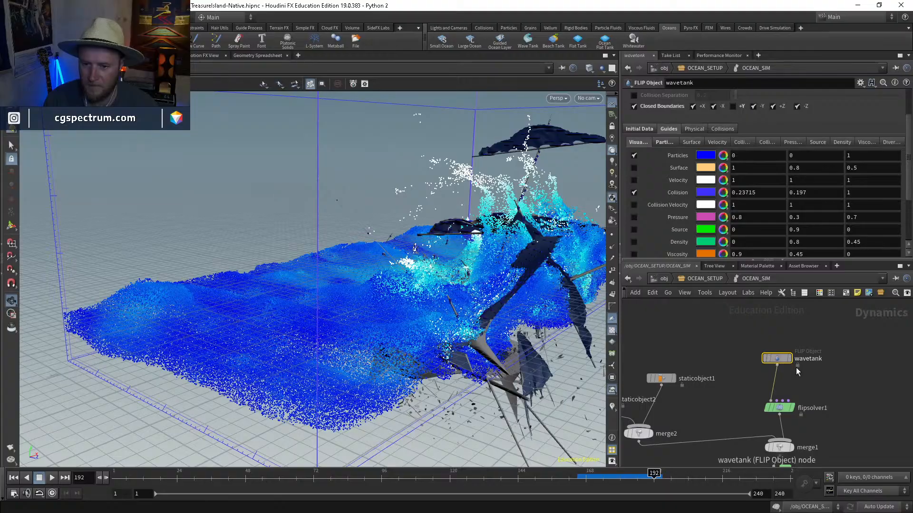
pyautogui.moveTo(796, 367); pyautogui.dragTo(868, 344, button='middle')
pyautogui.moveTo(664, 383)
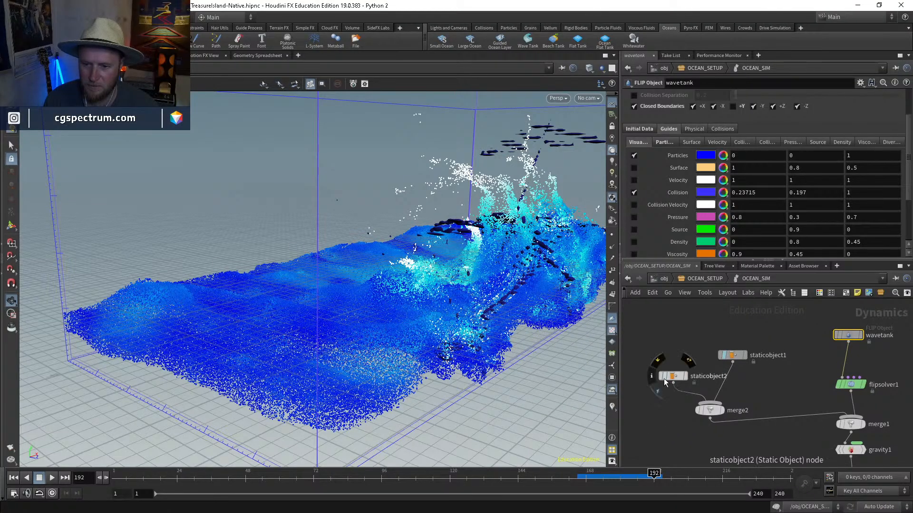
# Step: Examine the visualized collision field of the ship and tentacle from the opposite side at frames 192, 177 and 173
pyautogui.keyDown('alt'); pyautogui.moveTo(504, 304); pyautogui.dragTo(332, 252); pyautogui.keyUp('alt')
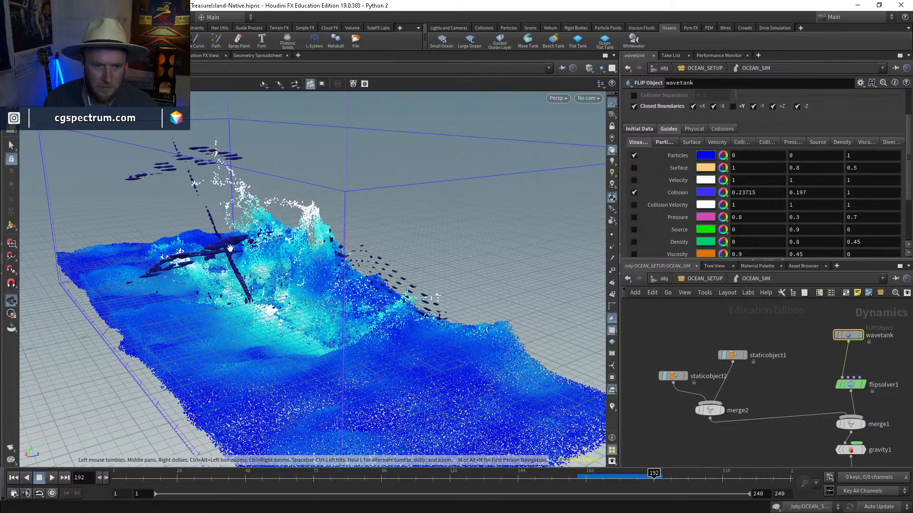
pyautogui.click(611, 480)
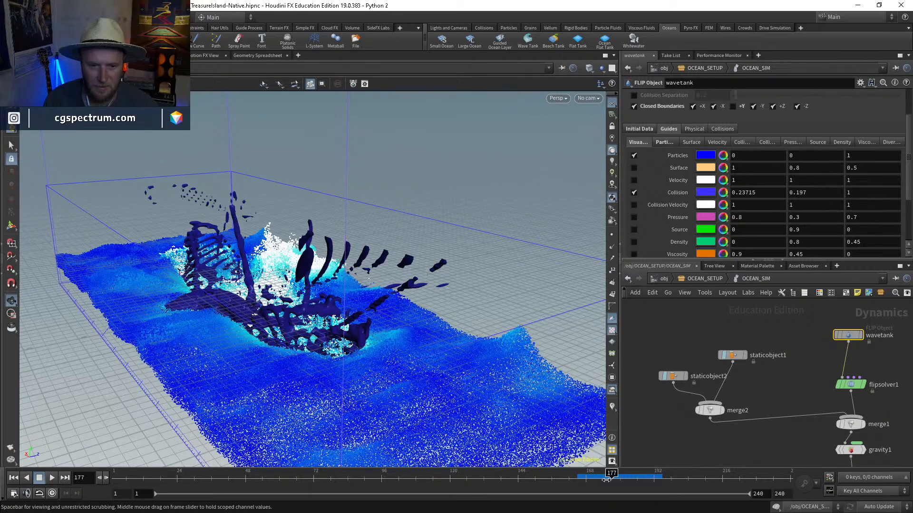
pyautogui.moveTo(607, 481)
pyautogui.mouseDown()
pyautogui.moveTo(589, 479)
pyautogui.moveTo(600, 479)
pyautogui.mouseUp()
pyautogui.moveTo(855, 314); pyautogui.dragTo(783, 370, button='middle')
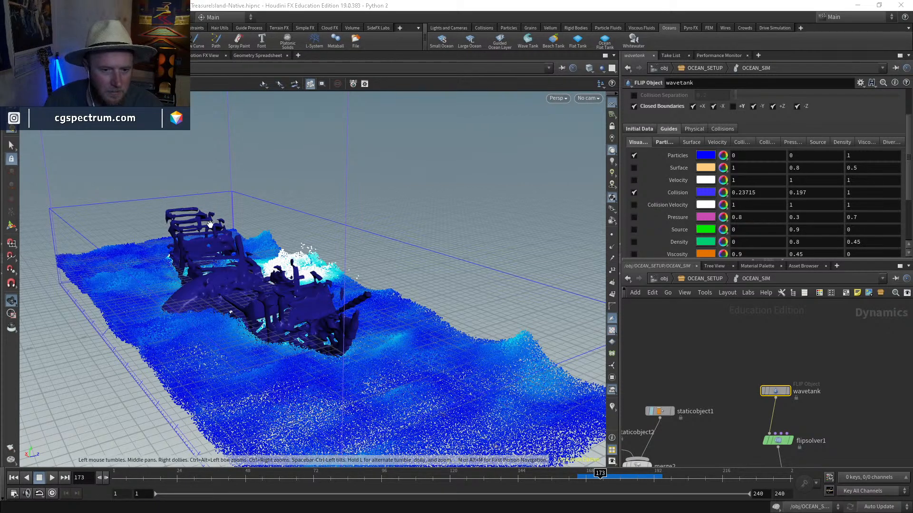
# Step: Examine the visualized ship and tentacle collision field from above, the front and the side at frames 173 and 168
pyautogui.moveTo(452, 264)
pyautogui.mouseDown()
pyautogui.moveTo(279, 218)
pyautogui.moveTo(357, 278)
pyautogui.moveTo(212, 271)
pyautogui.moveTo(310, 316)
pyautogui.moveTo(427, 322)
pyautogui.moveTo(409, 156)
pyautogui.moveTo(369, 296)
pyautogui.moveTo(371, 350)
pyautogui.moveTo(457, 244)
pyautogui.mouseUp()
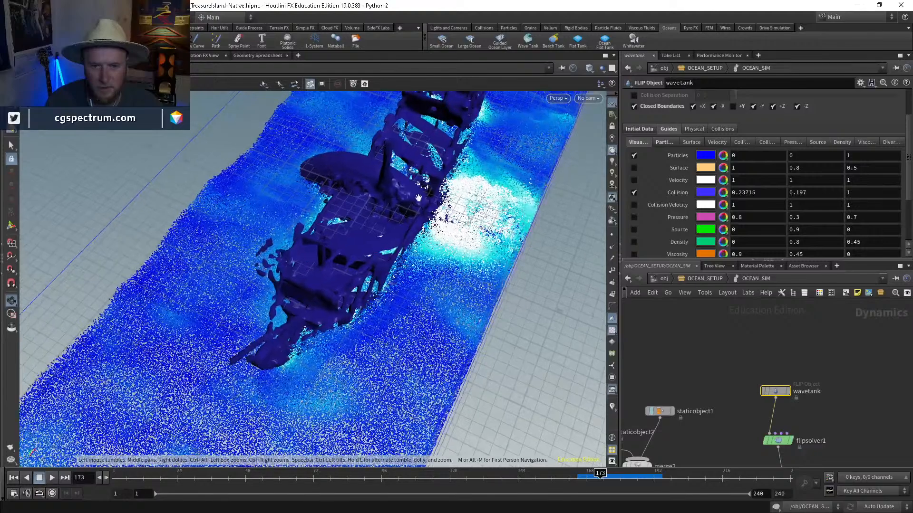
pyautogui.press('w')
pyautogui.press('w')
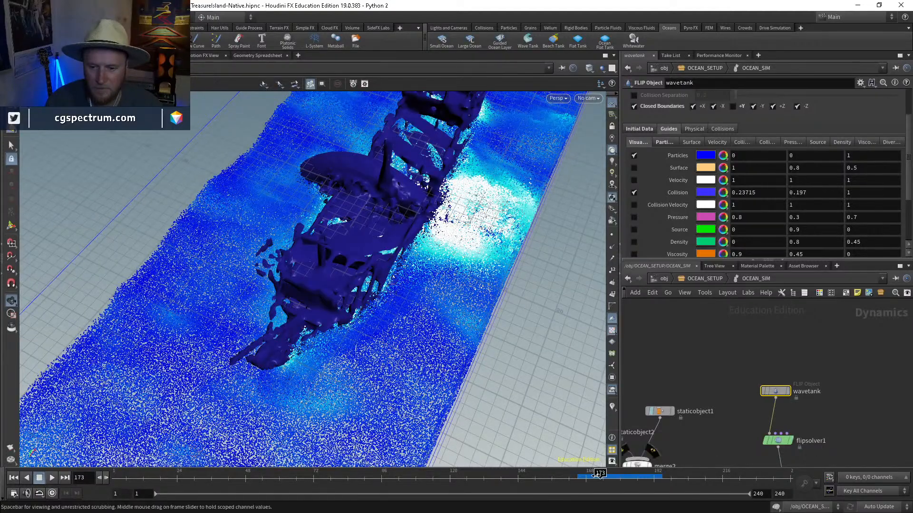
pyautogui.press('Left')
pyautogui.press('Left')
pyautogui.press('Left')
pyautogui.press('Left')
pyautogui.press('Left')
pyautogui.moveTo(531, 366); pyautogui.dragTo(437, 242)
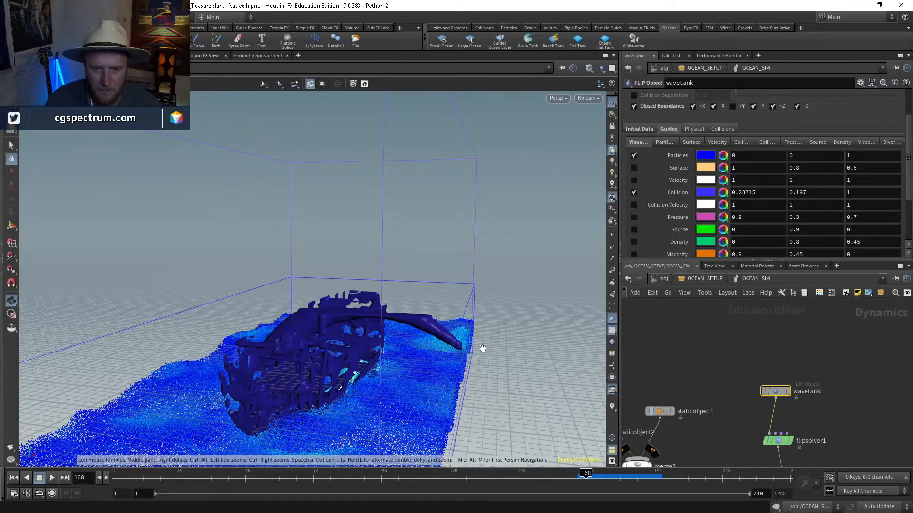
pyautogui.moveTo(483, 348); pyautogui.dragTo(438, 315)
pyautogui.moveTo(597, 477); pyautogui.dragTo(586, 474)
pyautogui.moveTo(285, 357); pyautogui.dragTo(361, 361)
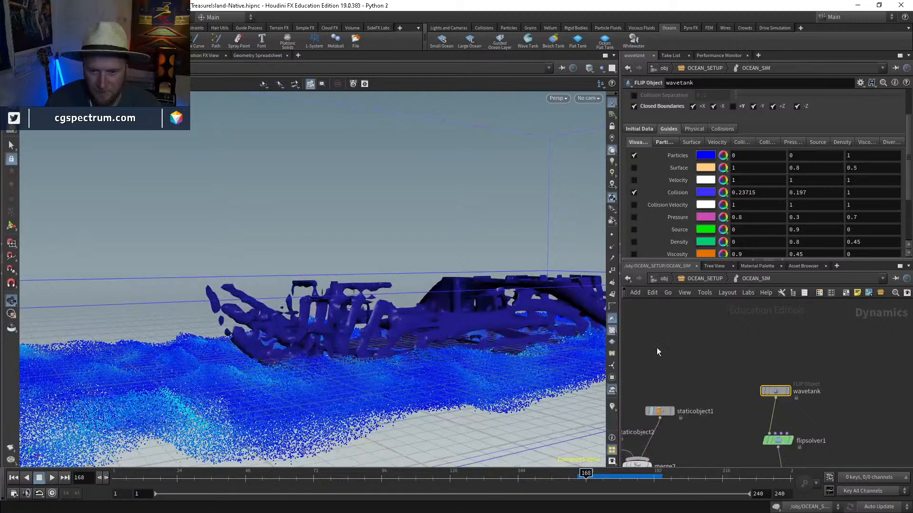
# Step: Inspect the Offset Surface and Proxy Volume settings of the ship collider staticobject1
pyautogui.moveTo(698, 409); pyautogui.dragTo(753, 360, button='middle')
pyautogui.click(715, 363)
pyautogui.scroll(-2, 666, 218)
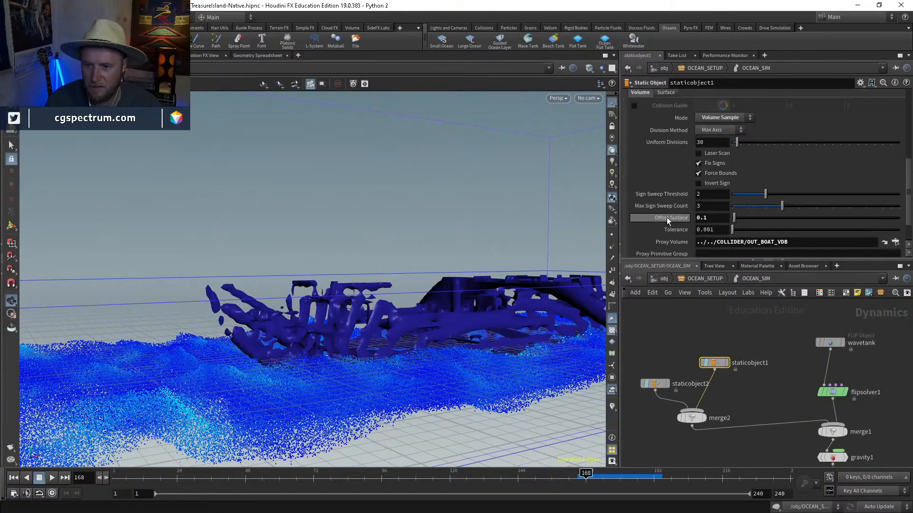
pyautogui.moveTo(777, 364); pyautogui.dragTo(723, 423, button='middle')
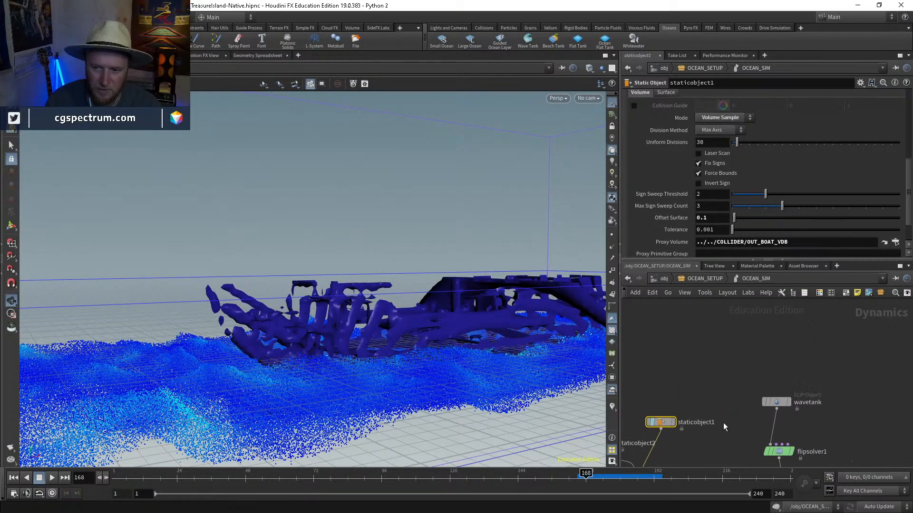
# Step: Return to frame 165, enable Collision Separation at 0.2 on the wavetank FLIP object, and simulate frame 166
pyautogui.click(577, 479)
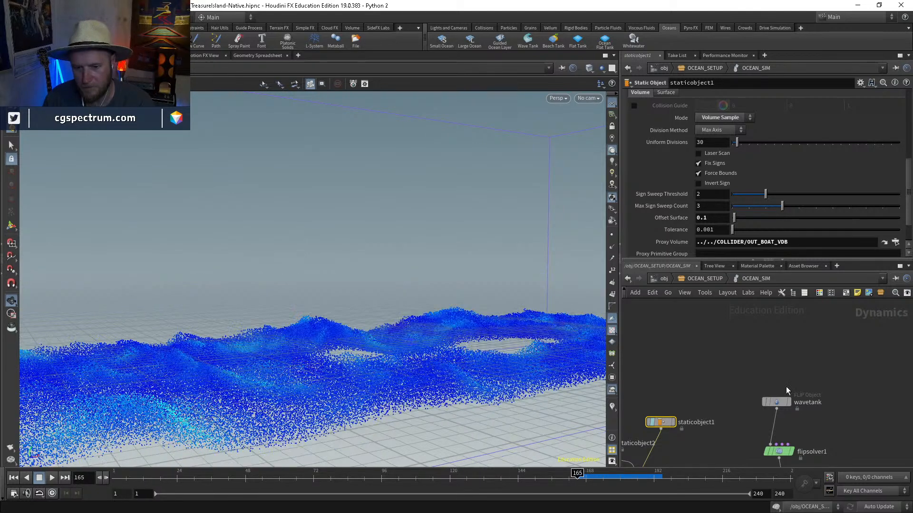
pyautogui.click(777, 402)
pyautogui.scroll(2, 655, 159)
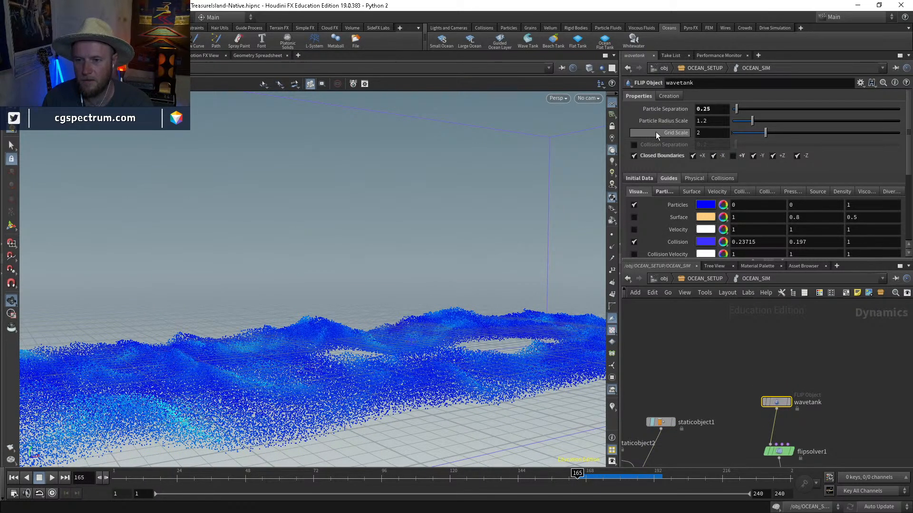
pyautogui.click(634, 145)
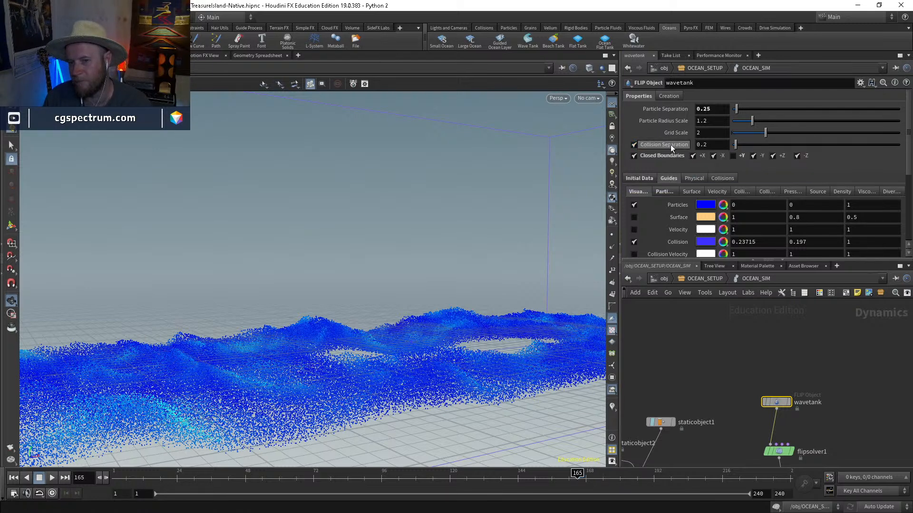
pyautogui.moveTo(729, 443); pyautogui.dragTo(731, 433, button='middle')
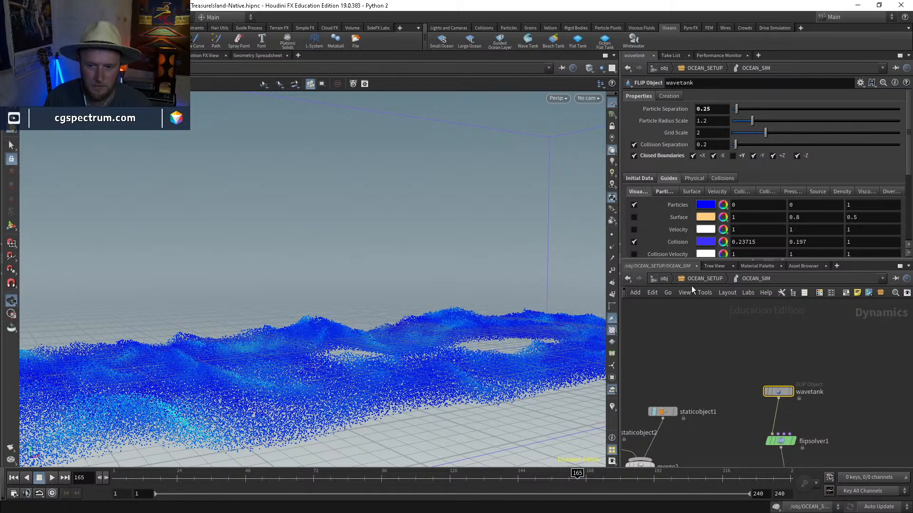
pyautogui.moveTo(665, 413); pyautogui.dragTo(713, 379, button='middle')
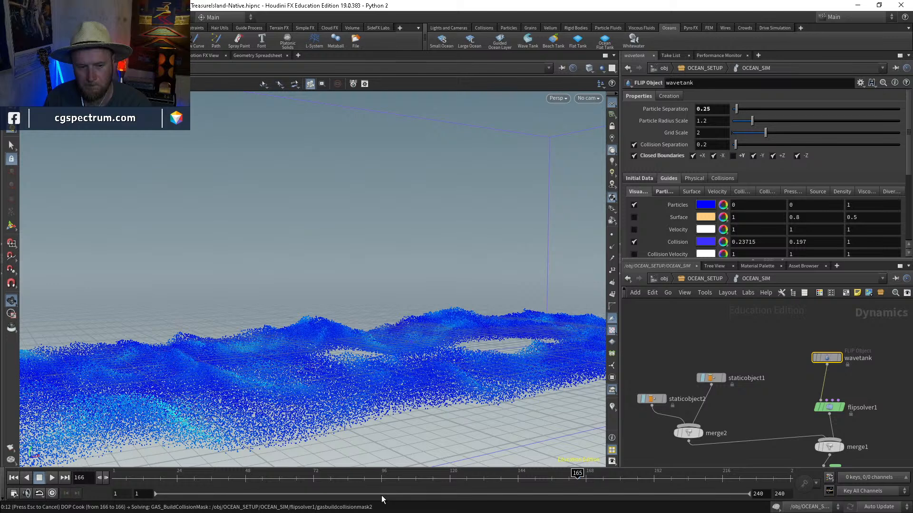
# Step: Check the system memory usage in Task Manager, then minimize it to return to Houdini
pyautogui.hotkey('ctrl', 'shift', 'Escape')
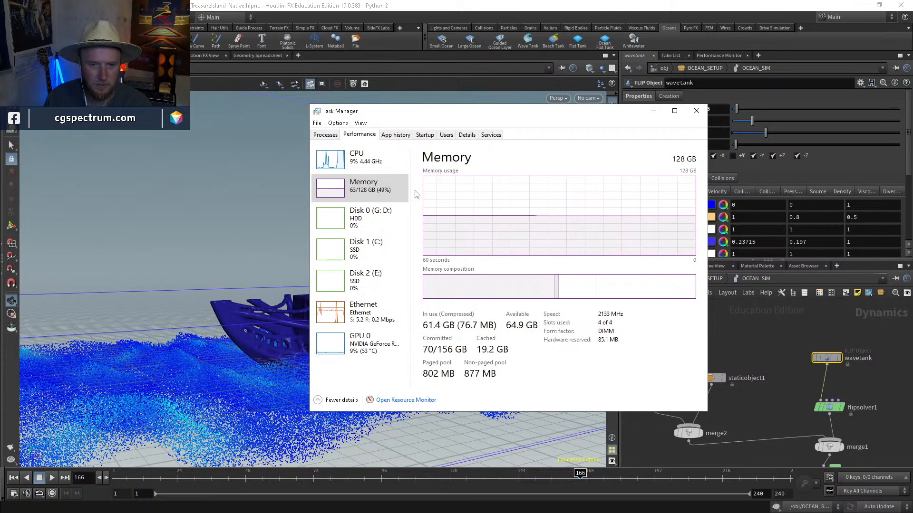
pyautogui.click(654, 113)
pyautogui.click(701, 324)
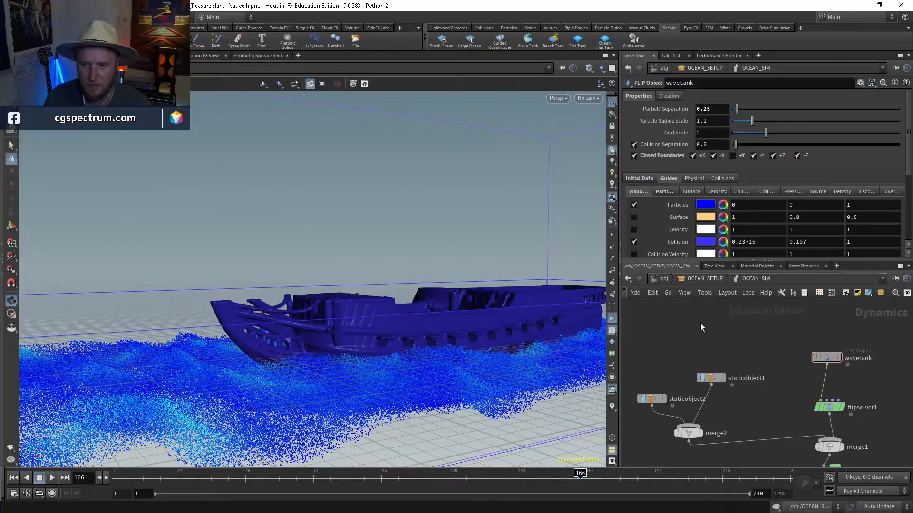
# Step: Examine the ship's collision field at frame 166 with the 0.2 separation from above, up close and along the hull
pyautogui.moveTo(430, 297); pyautogui.dragTo(395, 238)
pyautogui.moveTo(395, 238); pyautogui.dragTo(416, 261, button='right')
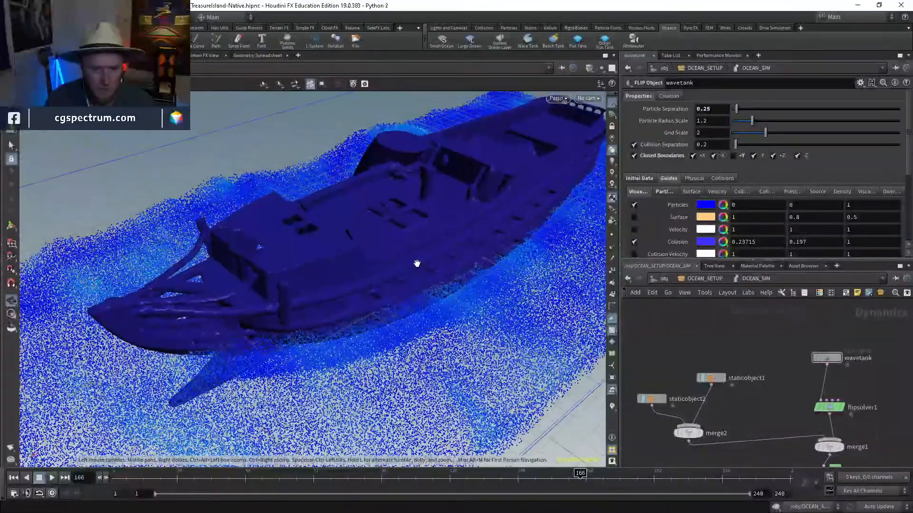
pyautogui.moveTo(415, 260)
pyautogui.mouseDown()
pyautogui.moveTo(443, 281)
pyautogui.moveTo(416, 258)
pyautogui.mouseUp()
pyautogui.moveTo(415, 258); pyautogui.dragTo(397, 250, button='right')
pyautogui.moveTo(397, 250)
pyautogui.mouseDown()
pyautogui.moveTo(412, 244)
pyautogui.moveTo(403, 246)
pyautogui.mouseUp()
pyautogui.moveTo(476, 259); pyautogui.dragTo(489, 193, button='middle')
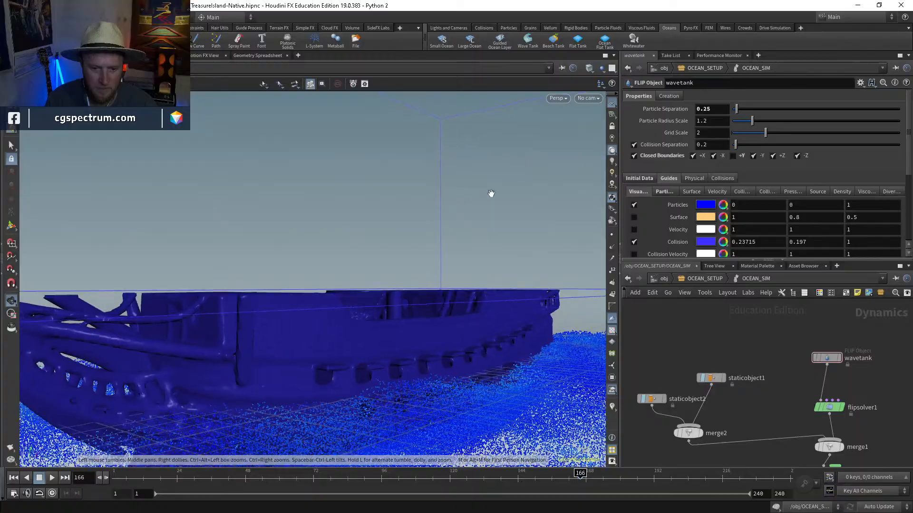
pyautogui.moveTo(373, 291); pyautogui.dragTo(446, 271)
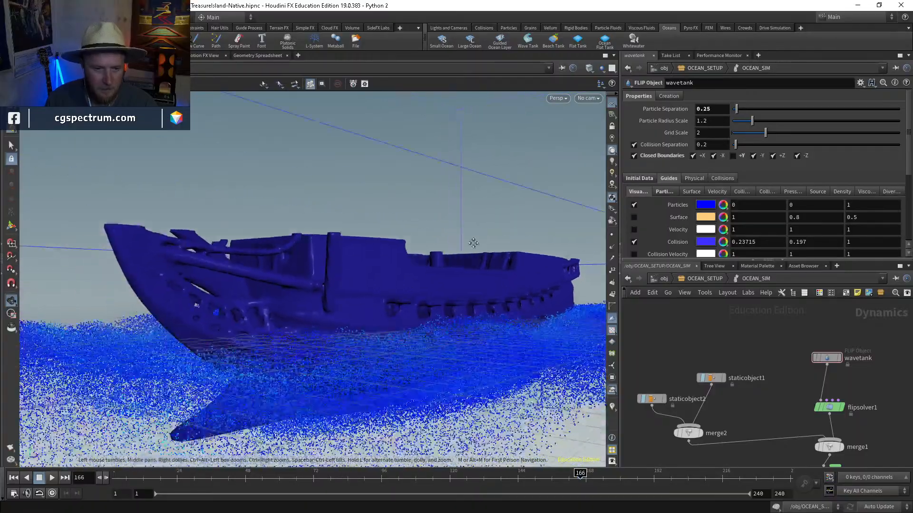
pyautogui.moveTo(447, 221); pyautogui.dragTo(427, 265, button='right')
pyautogui.moveTo(426, 265)
pyautogui.mouseDown()
pyautogui.moveTo(456, 197)
pyautogui.moveTo(401, 288)
pyautogui.moveTo(418, 275)
pyautogui.mouseUp()
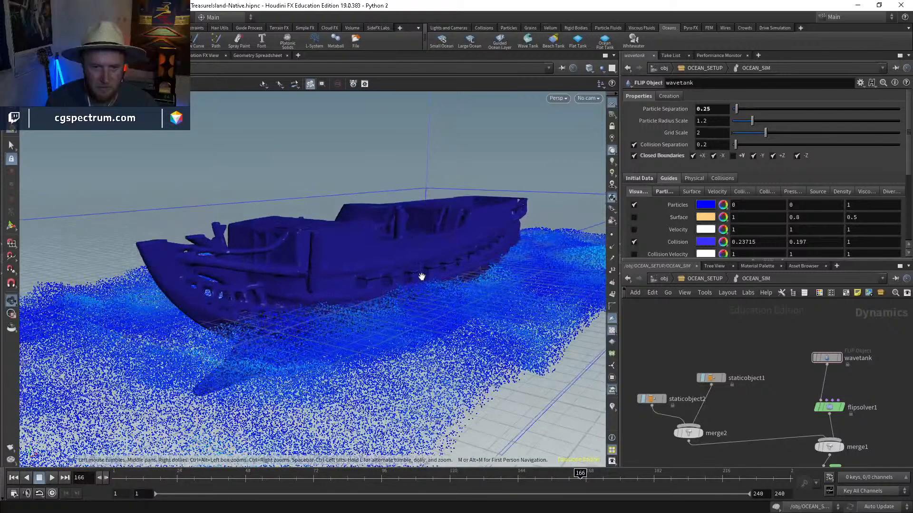
# Step: Set wavetank's Collision Separation to 0.25 and re-solve frame 166 to view the ship's collision field
pyautogui.click(710, 144)
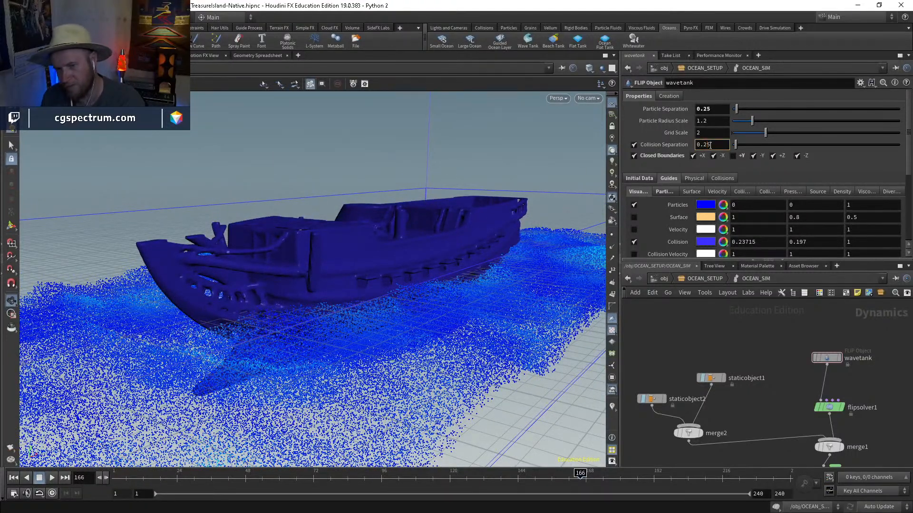
pyautogui.press('Return')
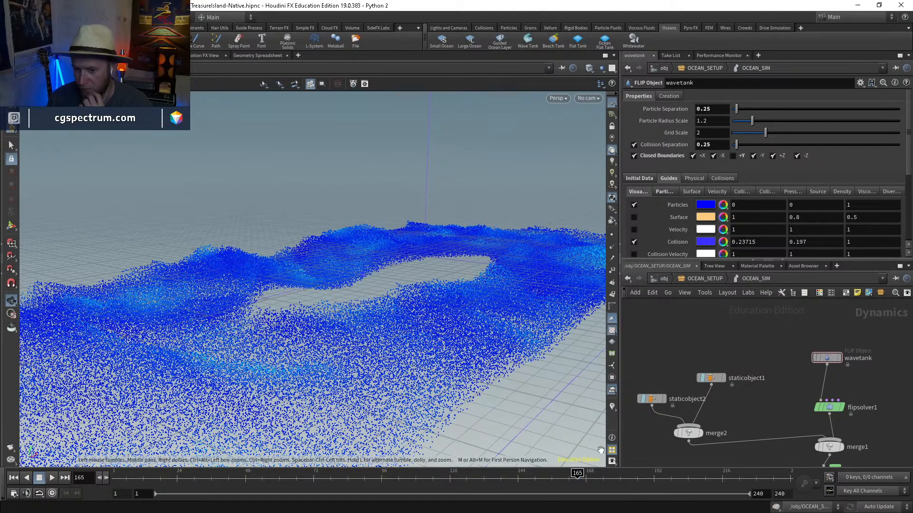
pyautogui.moveTo(769, 401); pyautogui.dragTo(749, 389, button='middle')
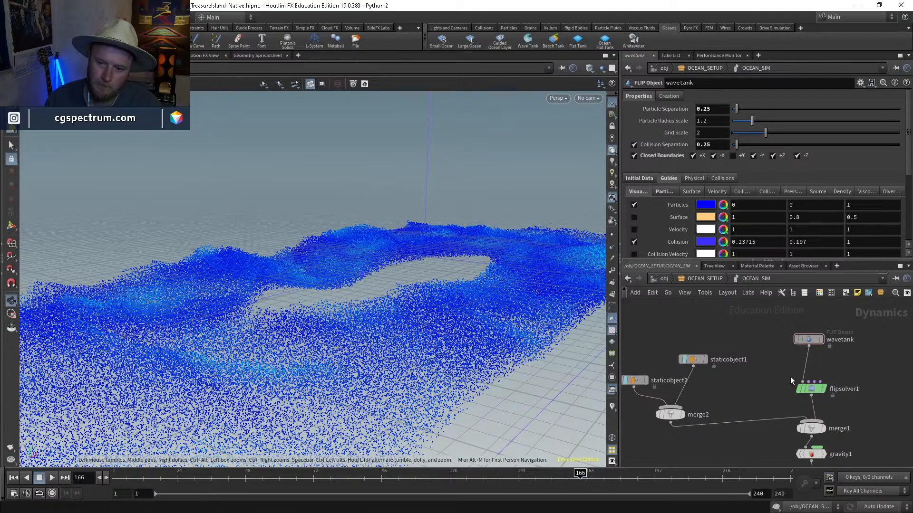
pyautogui.moveTo(457, 249); pyautogui.dragTo(387, 240)
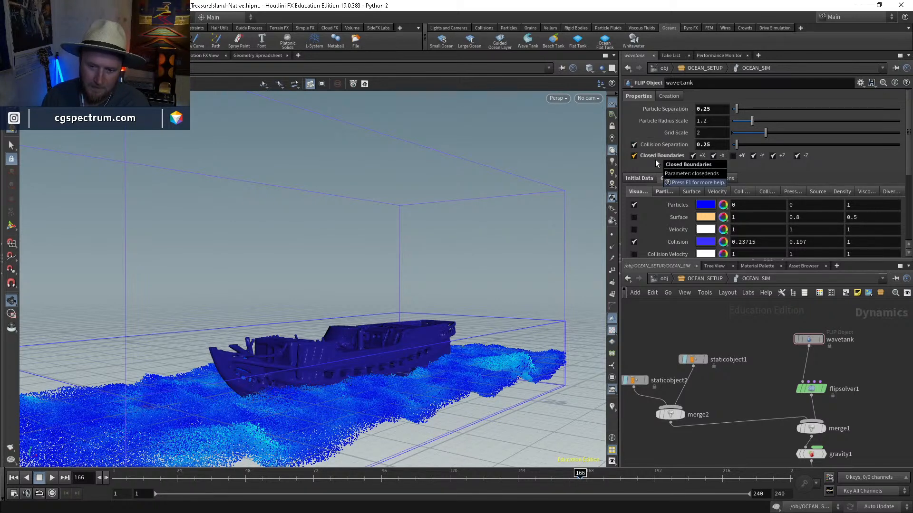
# Step: Disable Collision Separation on wavetank and examine the ship's collision field at frame 166 without it
pyautogui.click(632, 144)
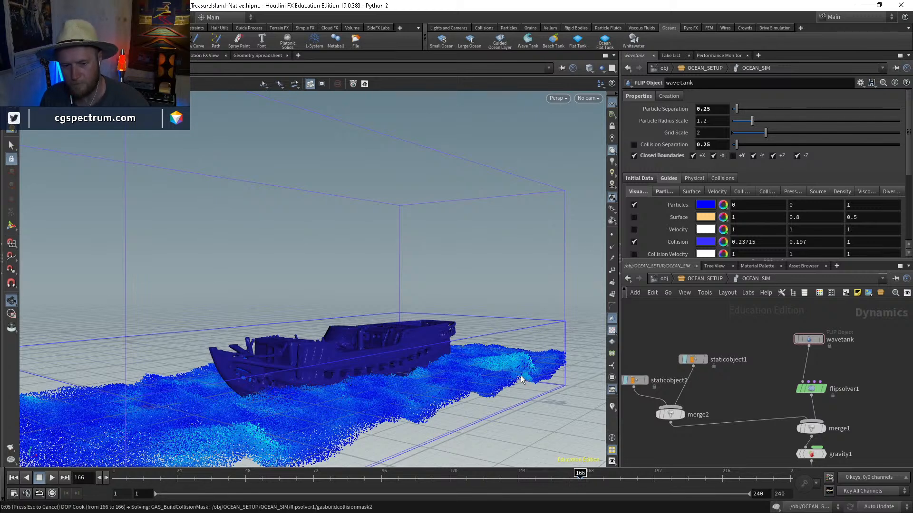
pyautogui.press('Escape')
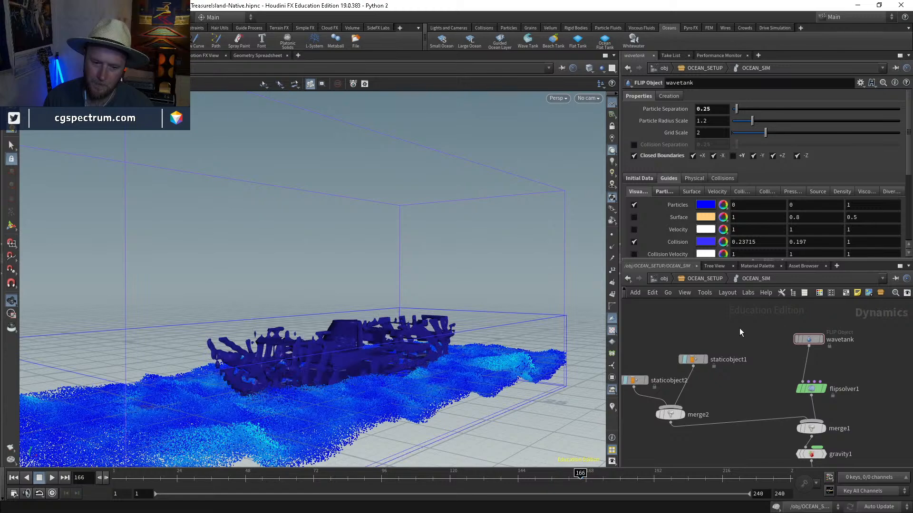
pyautogui.moveTo(441, 318)
pyautogui.mouseDown()
pyautogui.moveTo(405, 371)
pyautogui.moveTo(438, 332)
pyautogui.mouseUp()
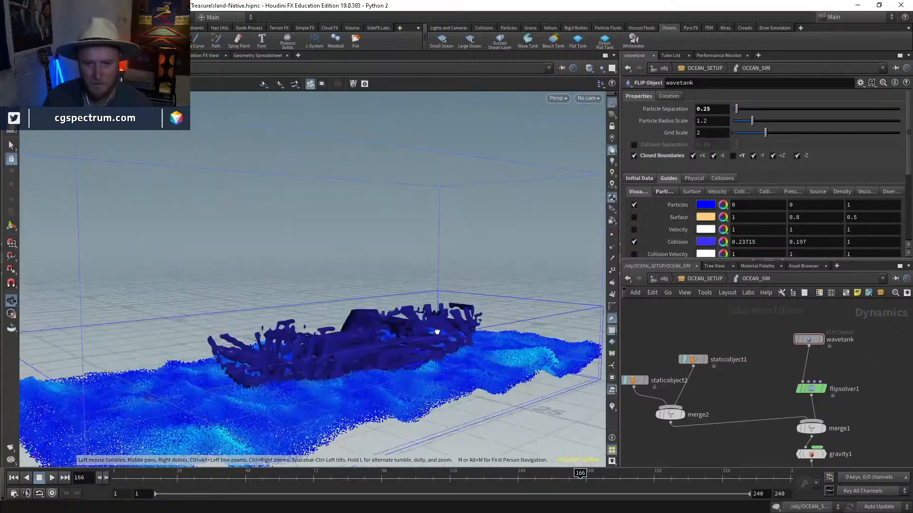
pyautogui.moveTo(437, 332); pyautogui.dragTo(473, 266, button='right')
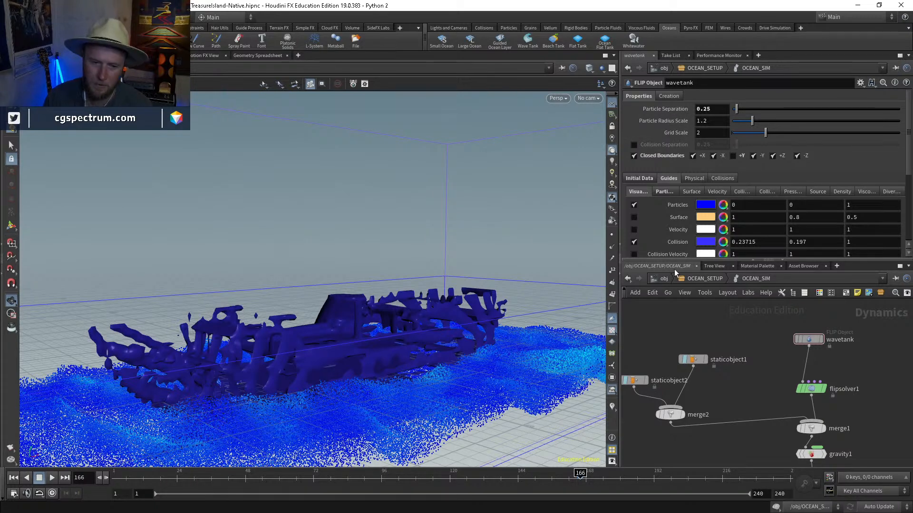
# Step: Review wavetank's Grid Scale and Particle Separation values alongside its connection to flipsolver1
pyautogui.moveTo(799, 378); pyautogui.dragTo(717, 350, button='middle')
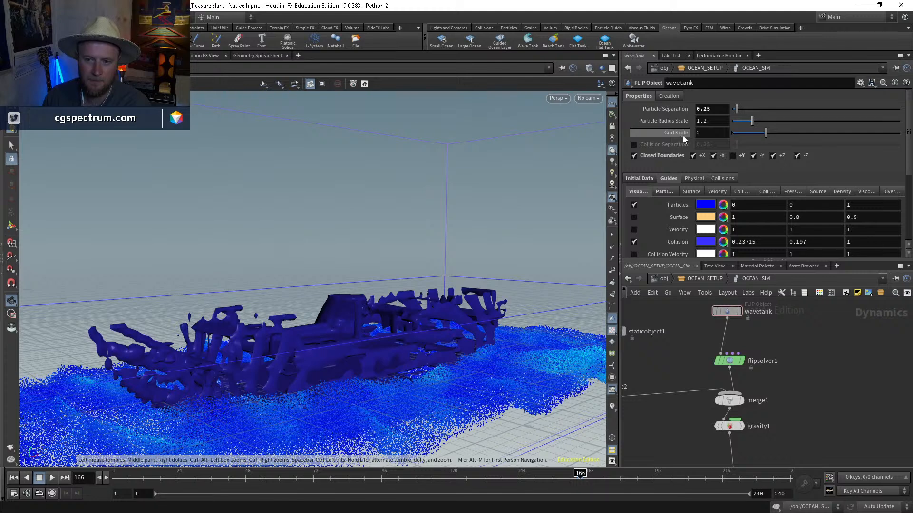
pyautogui.click(696, 133)
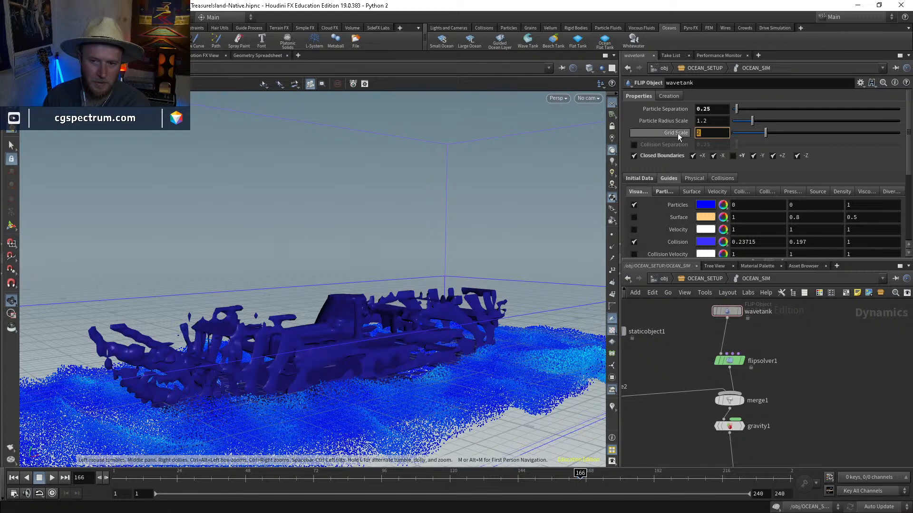
pyautogui.moveTo(682, 134)
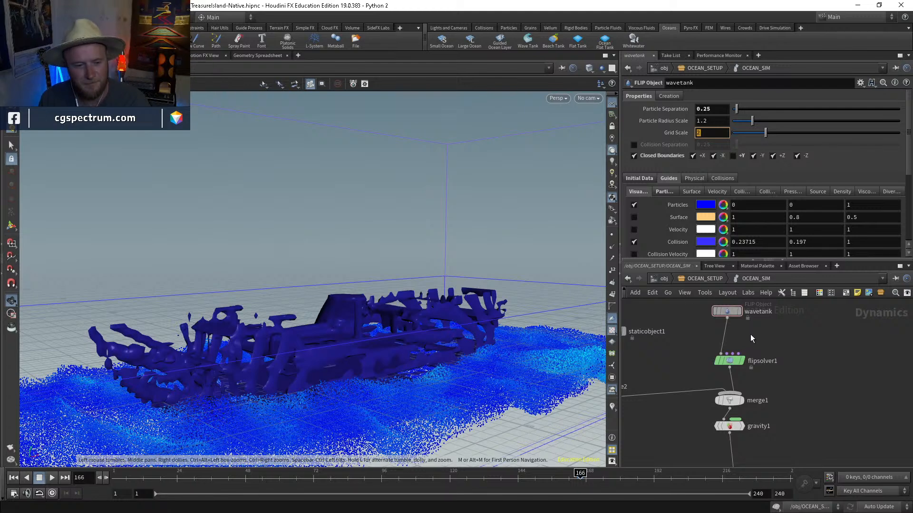
pyautogui.scroll(-1, 751, 335)
pyautogui.moveTo(773, 375); pyautogui.dragTo(774, 411, button='middle')
pyautogui.scroll(3, 741, 385)
pyautogui.moveTo(741, 415); pyautogui.dragTo(741, 403)
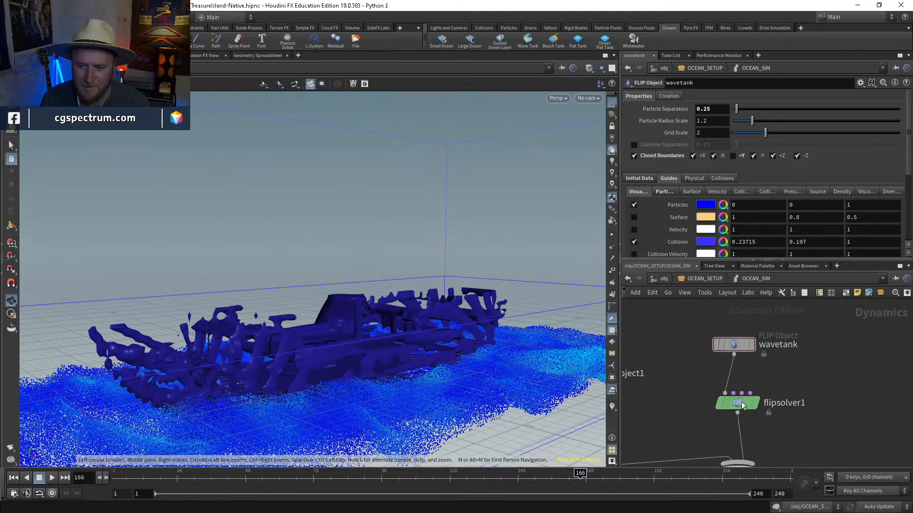
pyautogui.moveTo(792, 365); pyautogui.dragTo(812, 381, button='middle')
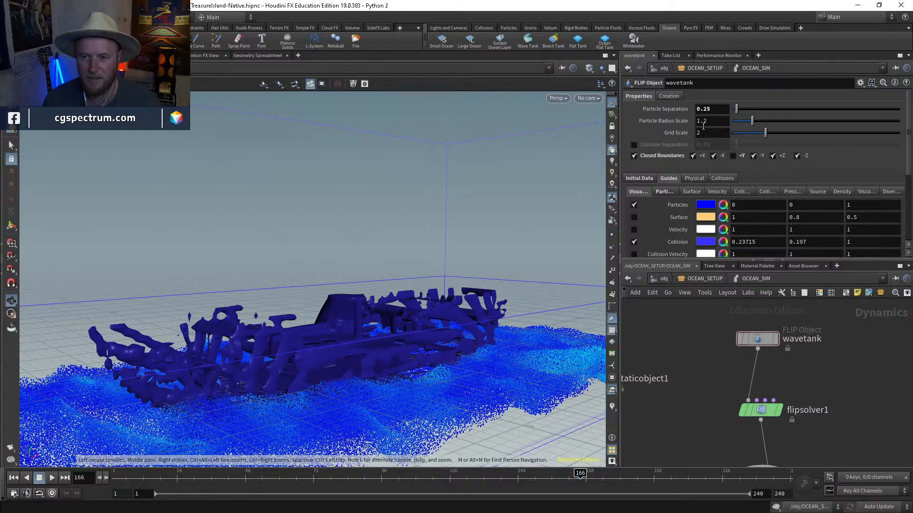
pyautogui.click(711, 109)
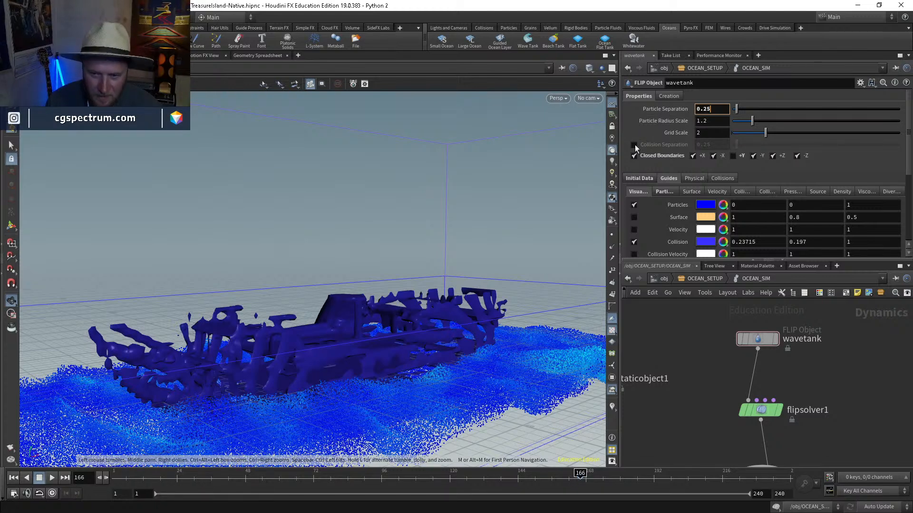
pyautogui.click(698, 396)
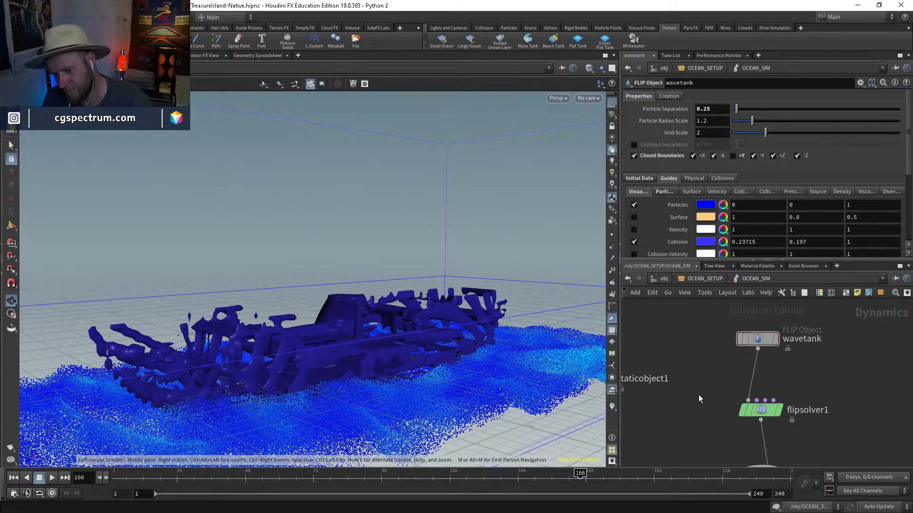
# Step: Return to frame 165 with Collision Separation enabled on wavetank and set it to 0.3
pyautogui.press('Left')
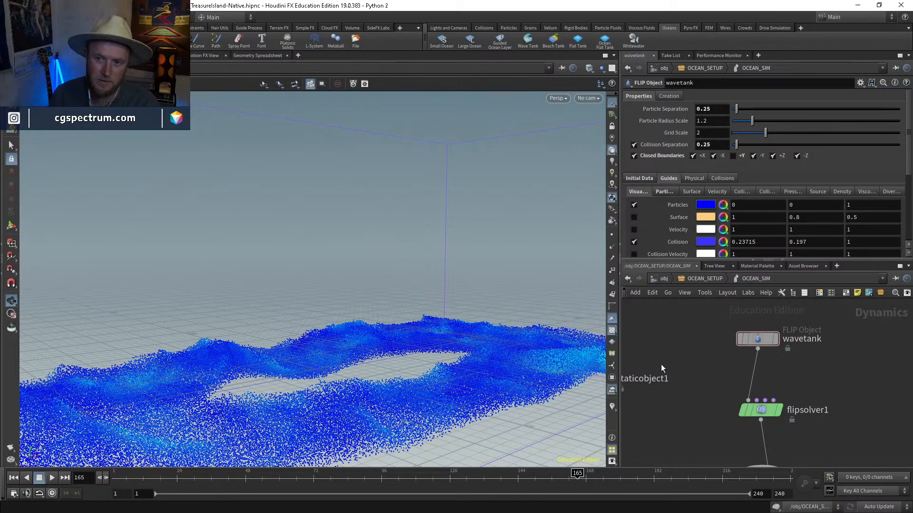
pyautogui.click(712, 144)
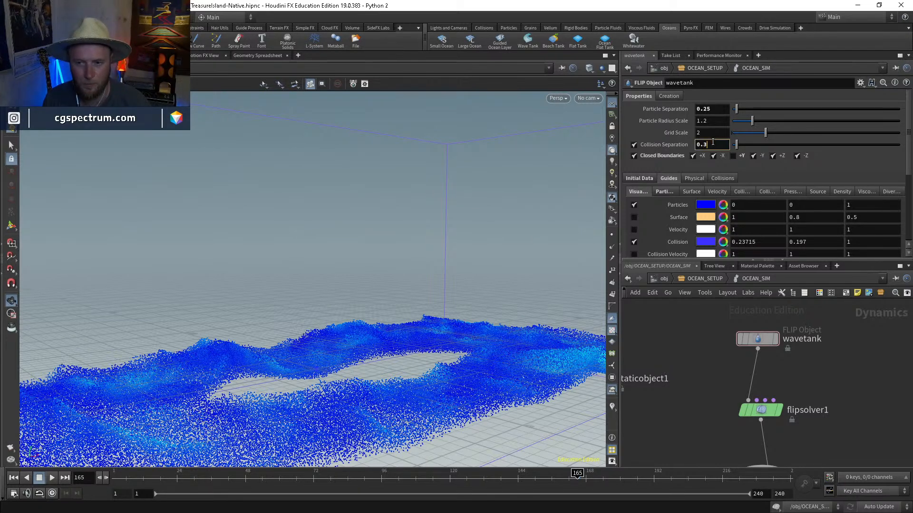
pyautogui.write('0.3')
pyautogui.press('Return')
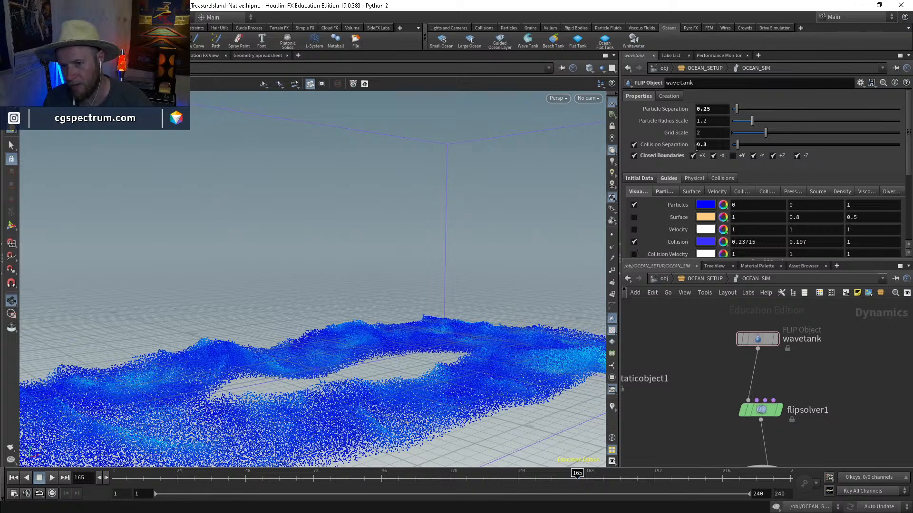
# Step: Try wavetank's Collision Separation at 0.5 and 0.4, solving frame 166 each time to compare the ship's collision field
pyautogui.doubleClick(703, 145)
pyautogui.write('0.5')
pyautogui.press('Return')
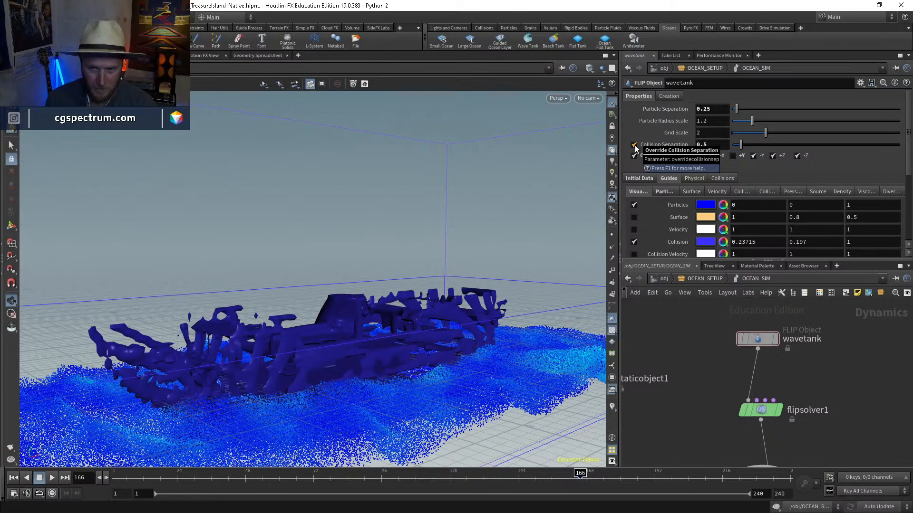
pyautogui.doubleClick(703, 144)
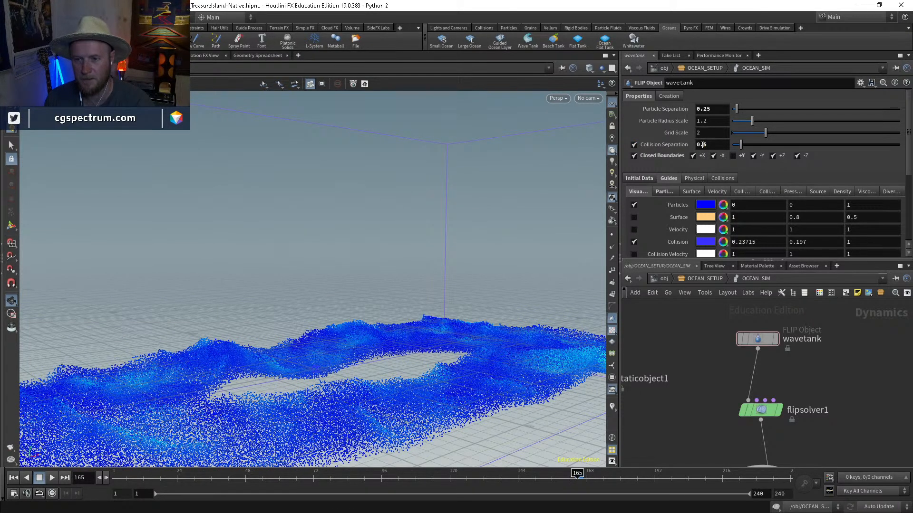
pyautogui.write('0.4')
pyautogui.press('Return')
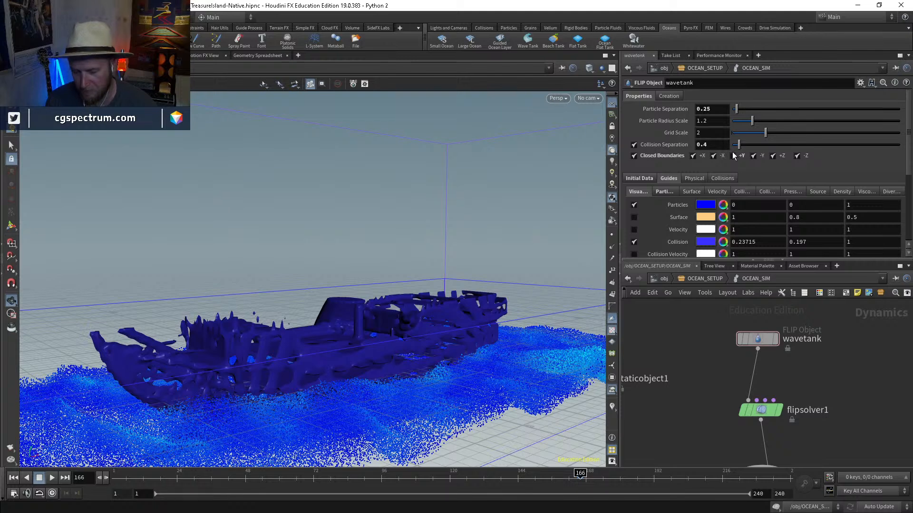
pyautogui.press('Left')
# Step: Try wavetank's Collision Separation at 0.3 and examine the ship's collision field at frame 166
pyautogui.doubleClick(709, 144)
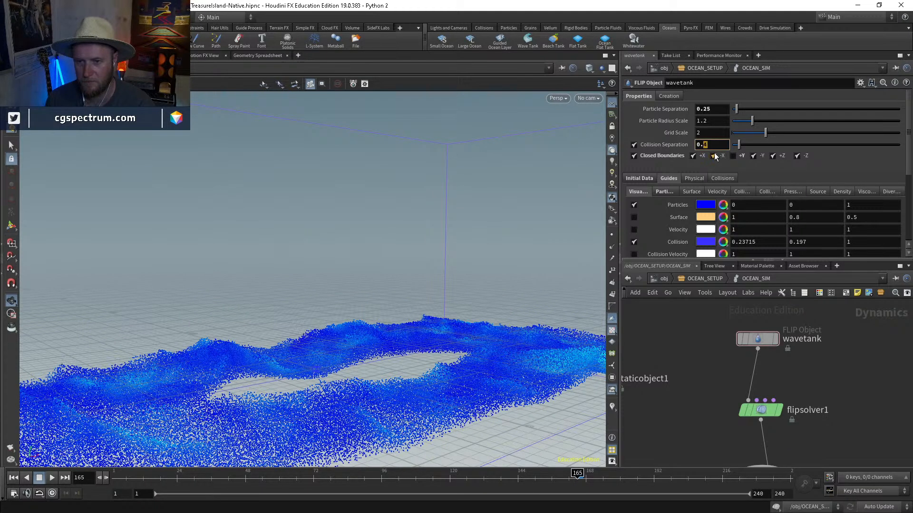
pyautogui.write('0.3')
pyautogui.press('Return')
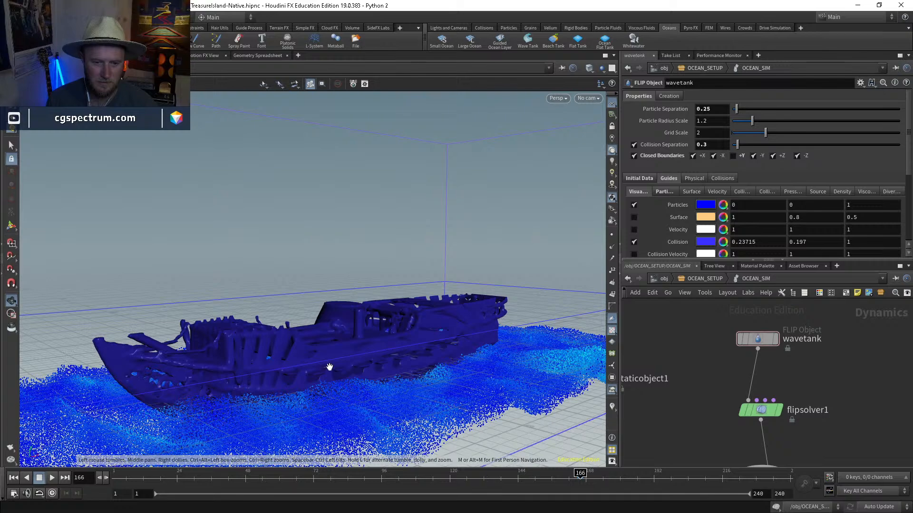
pyautogui.moveTo(328, 367); pyautogui.dragTo(345, 395)
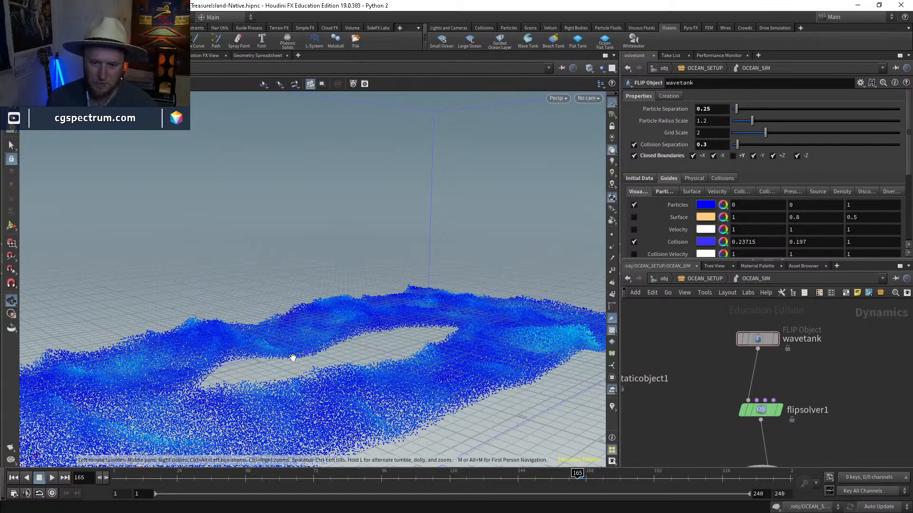
# Step: Set wavetank's Collision Separation to 0.25 at frame 165
pyautogui.click(709, 144)
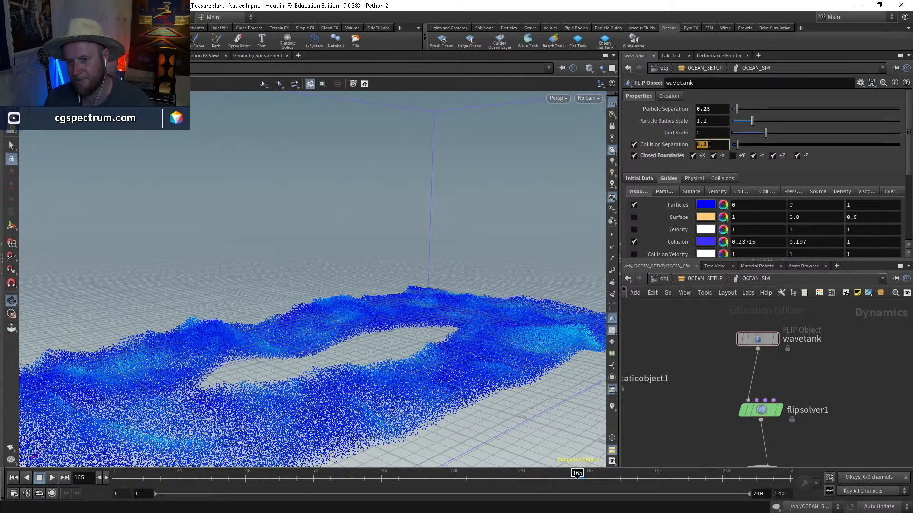
pyautogui.write('.25')
pyautogui.press('Return')
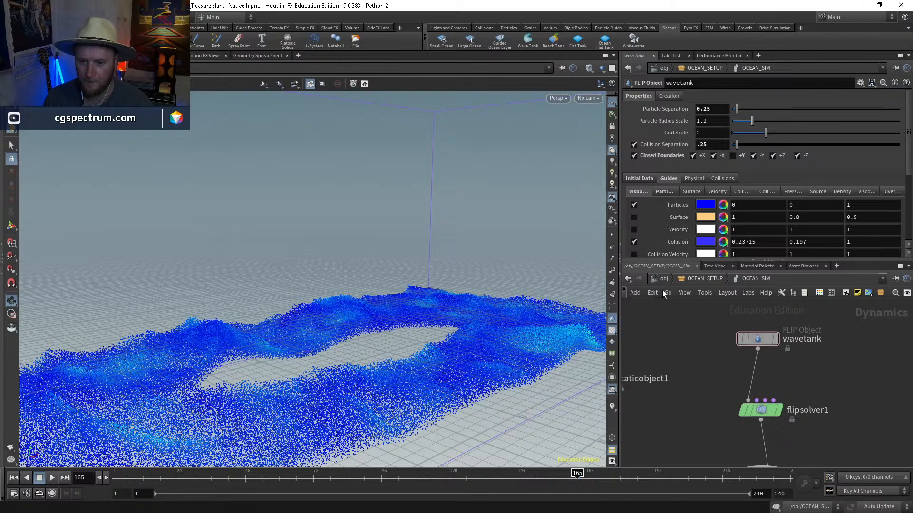
# Step: Review flipsolver1's Particle Motion and Volume Motion settings, including its Vorticity, Reseeding and Behavior options
pyautogui.click(760, 410)
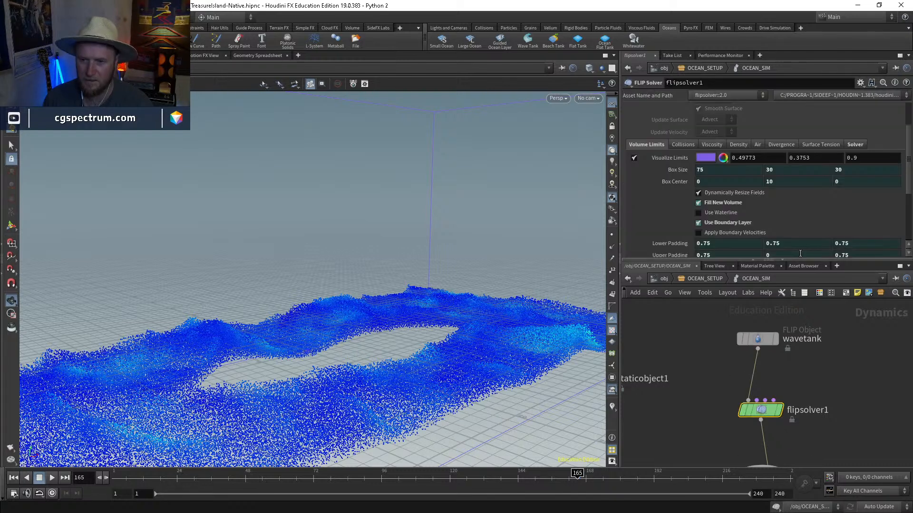
pyautogui.scroll(1, 685, 168)
pyautogui.scroll(2, 684, 163)
pyautogui.click(688, 110)
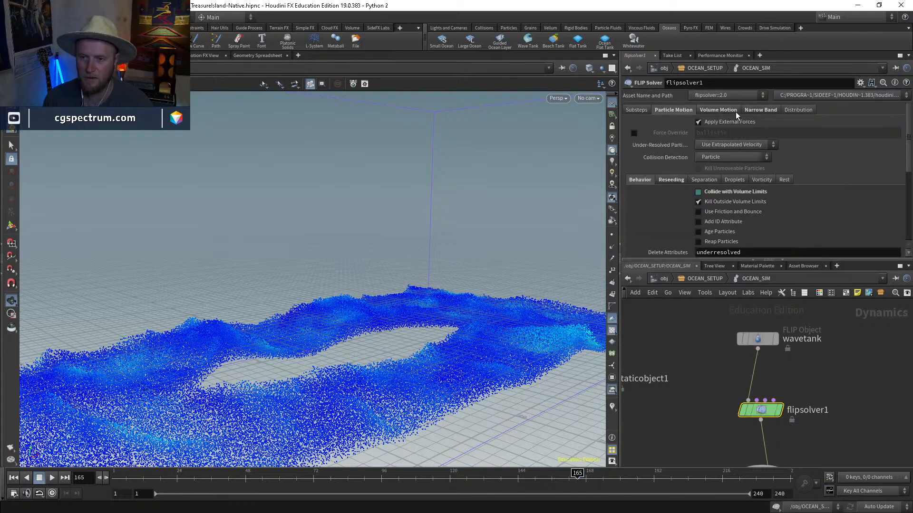
pyautogui.click(732, 110)
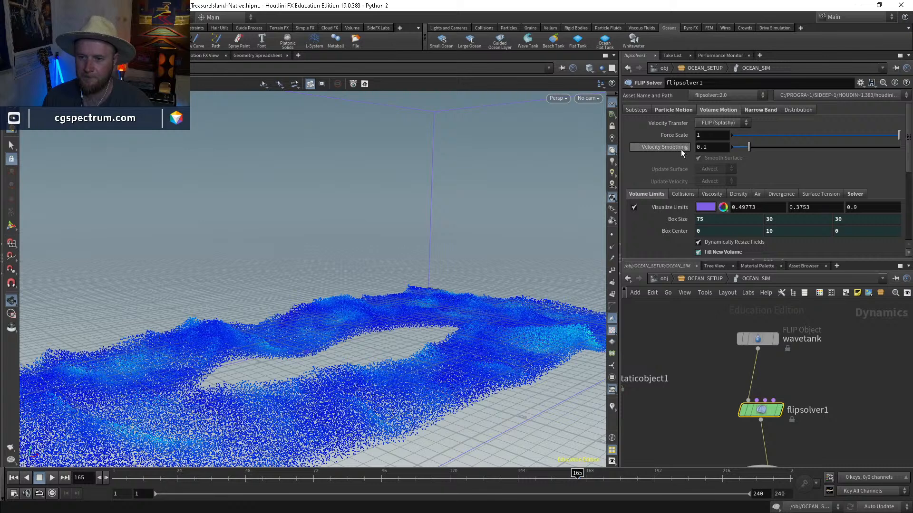
pyautogui.click(674, 110)
pyautogui.click(761, 179)
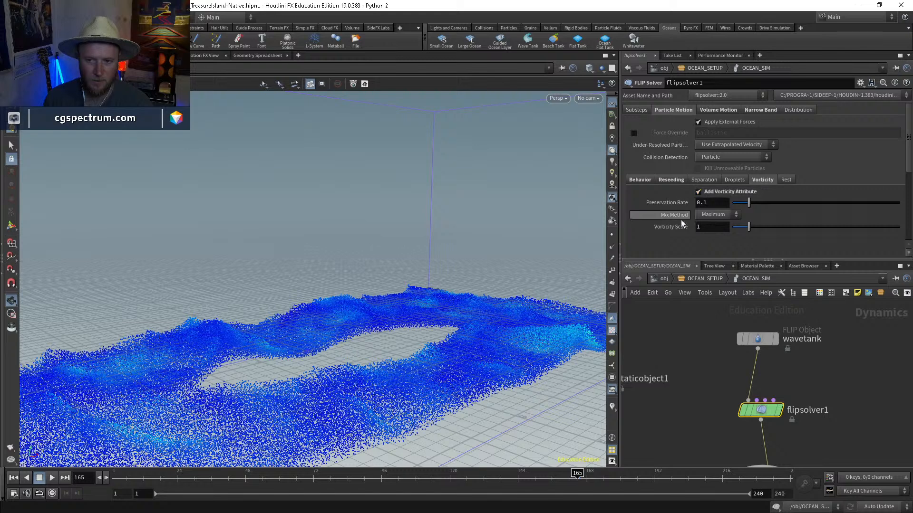
pyautogui.click(671, 180)
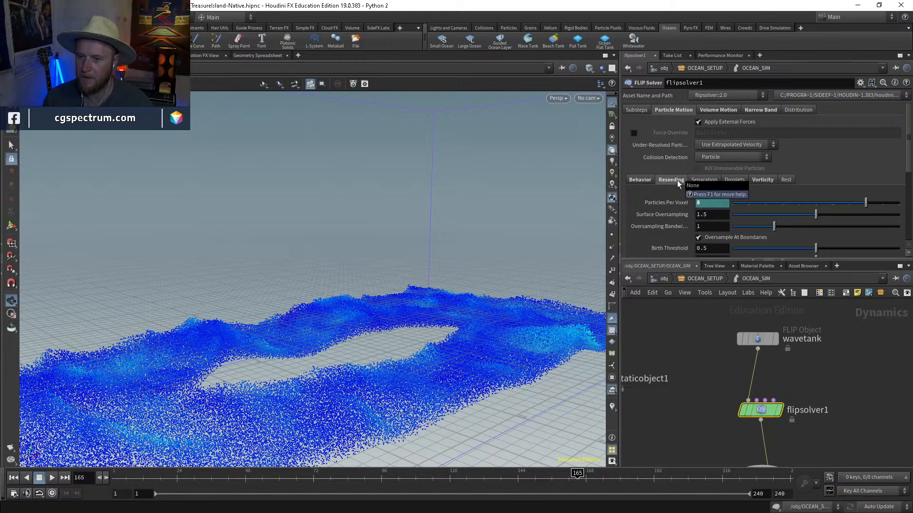
pyautogui.scroll(-2, 675, 186)
pyautogui.scroll(-1, 673, 188)
pyautogui.click(641, 143)
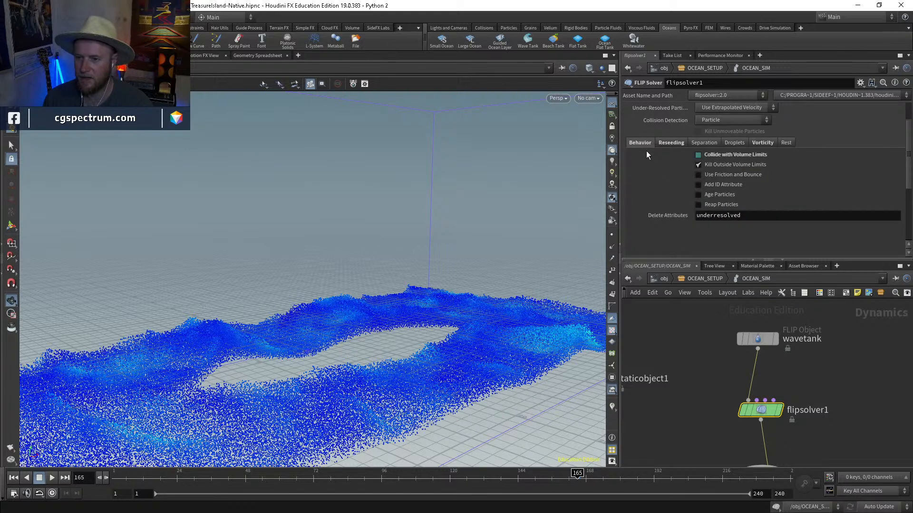
pyautogui.scroll(5, 653, 158)
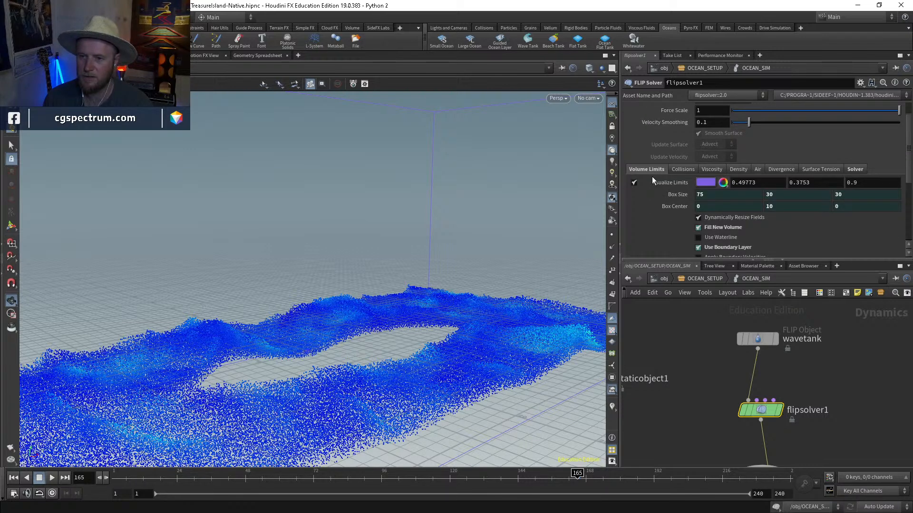
pyautogui.scroll(2, 651, 176)
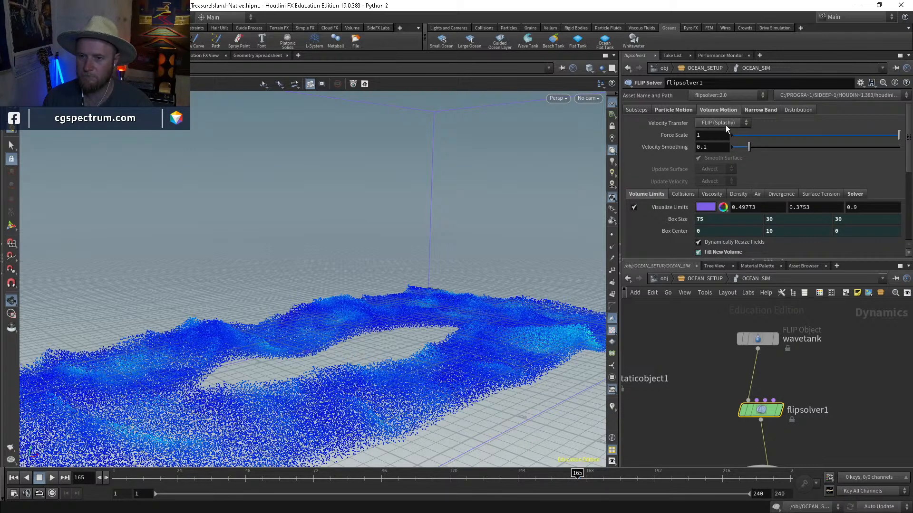
# Step: Set the Extrapolation Mode in flipsolver1's Volume Motion solver settings to Fast-moving Colliders
pyautogui.click(781, 194)
pyautogui.click(757, 194)
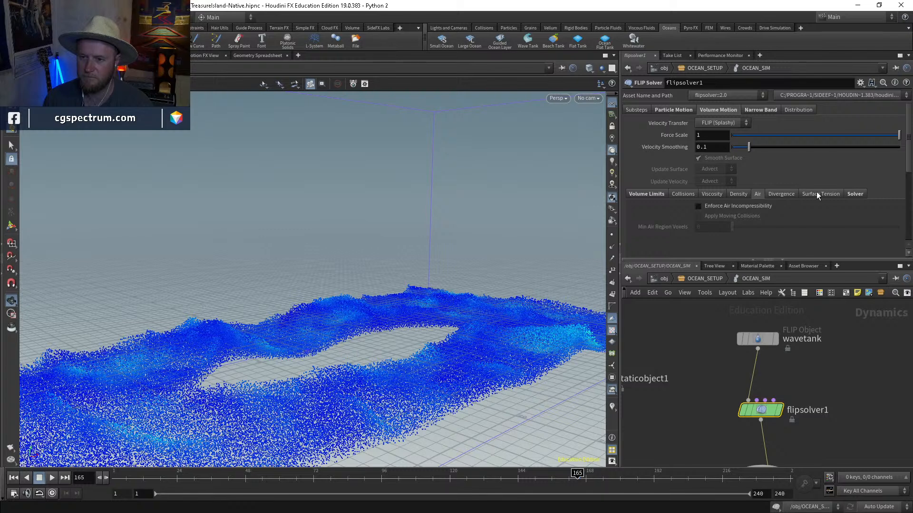
pyautogui.click(818, 194)
pyautogui.click(855, 194)
pyautogui.scroll(-5, 666, 207)
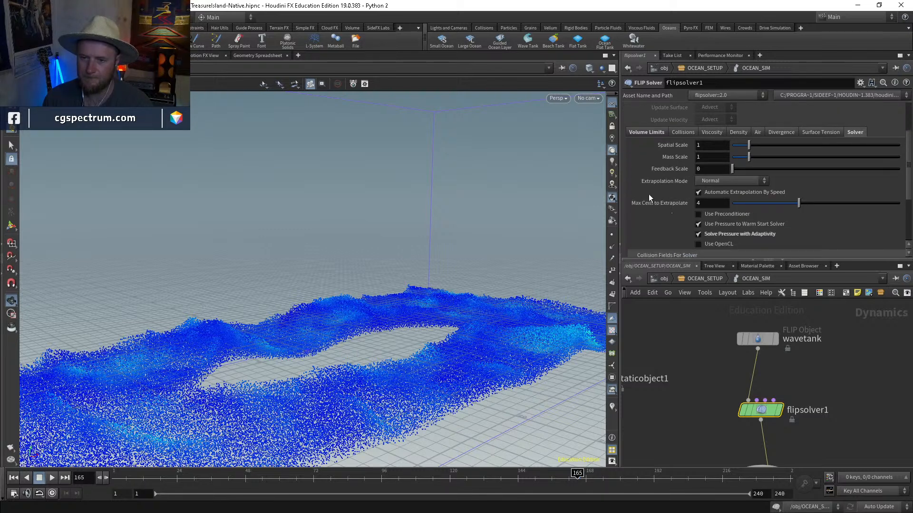
pyautogui.click(711, 181)
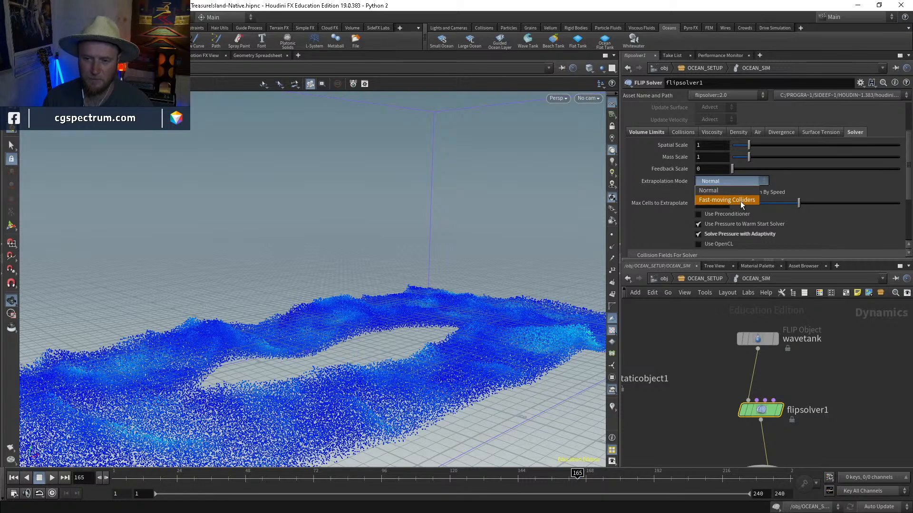
pyautogui.click(723, 199)
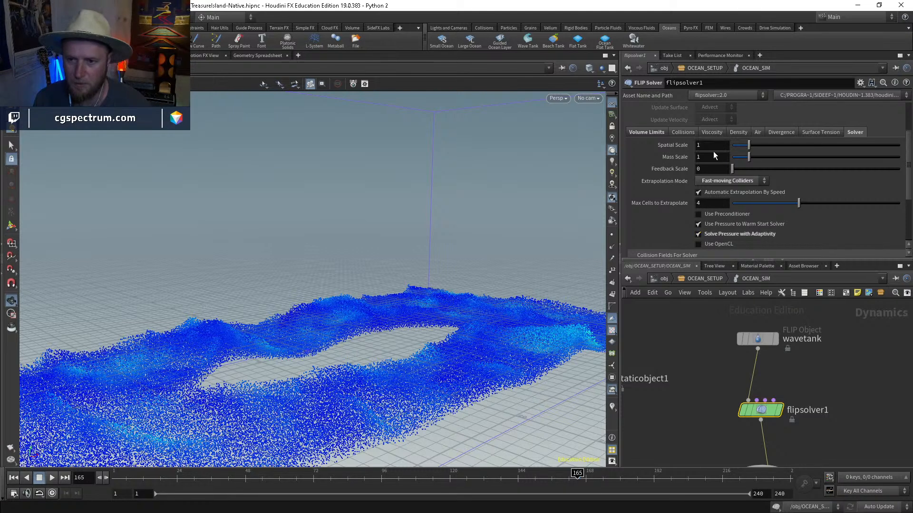
# Step: Unhide the ship and tentacle collider objects, staticobject1 and staticobject2, in the OCEAN_SIM network
pyautogui.moveTo(834, 386); pyautogui.dragTo(870, 352, button='middle')
pyautogui.moveTo(752, 367); pyautogui.dragTo(794, 371, button='middle')
pyautogui.click(719, 348)
pyautogui.click(647, 374)
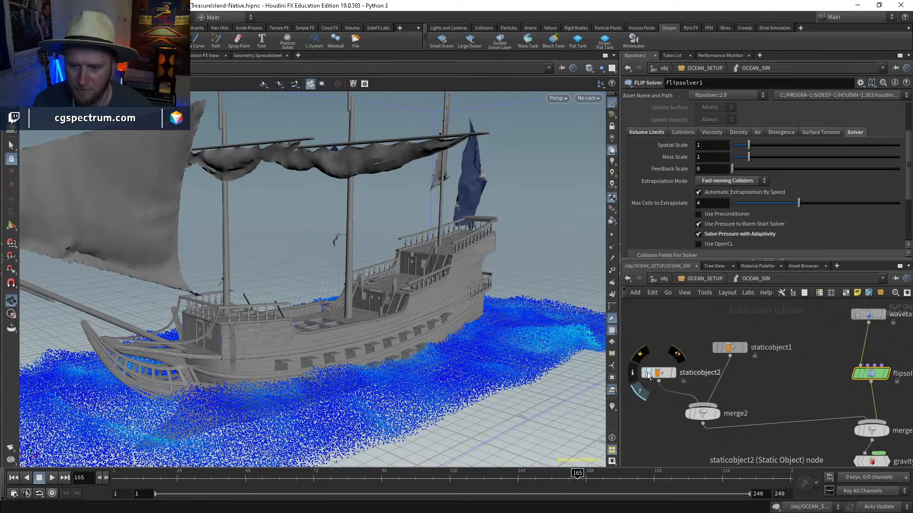
pyautogui.moveTo(689, 376); pyautogui.dragTo(645, 407, button='middle')
# Step: Turn off wavetank's Collision guide visualization and save the scene
pyautogui.click(824, 346)
pyautogui.click(634, 243)
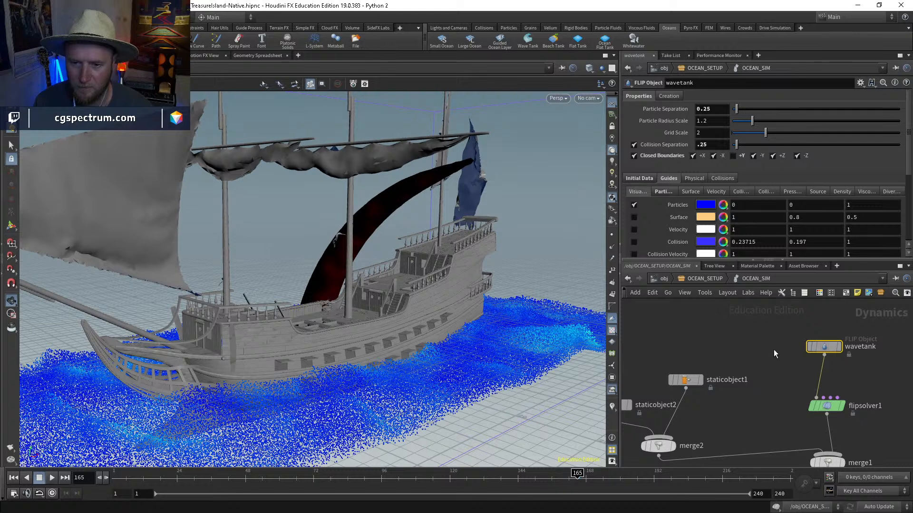
pyautogui.moveTo(763, 412); pyautogui.dragTo(769, 393, button='middle')
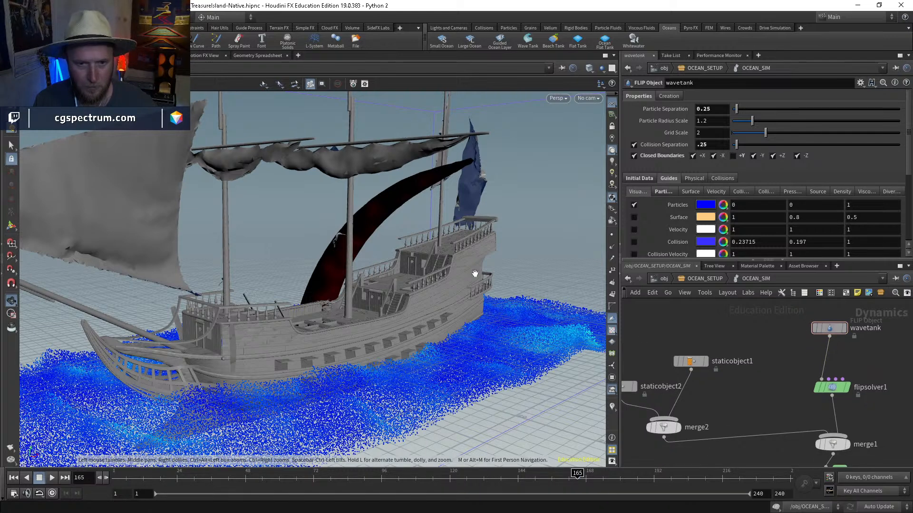
pyautogui.hotkey('ctrl', 's')
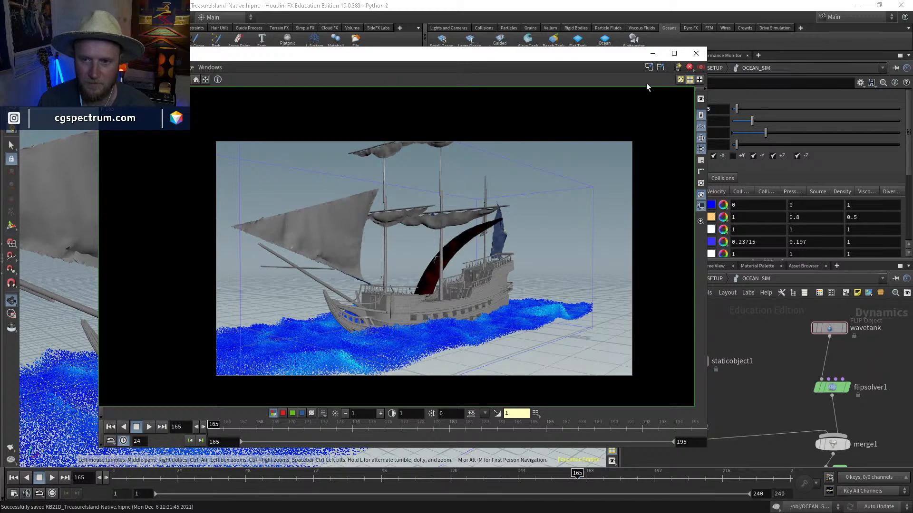
# Step: Minimize the old flipbook, frame the whole ship, and start a new flipbook from frame 165 to $RFEND with session label 124145
pyautogui.click(652, 53)
pyautogui.moveTo(466, 261); pyautogui.dragTo(429, 333)
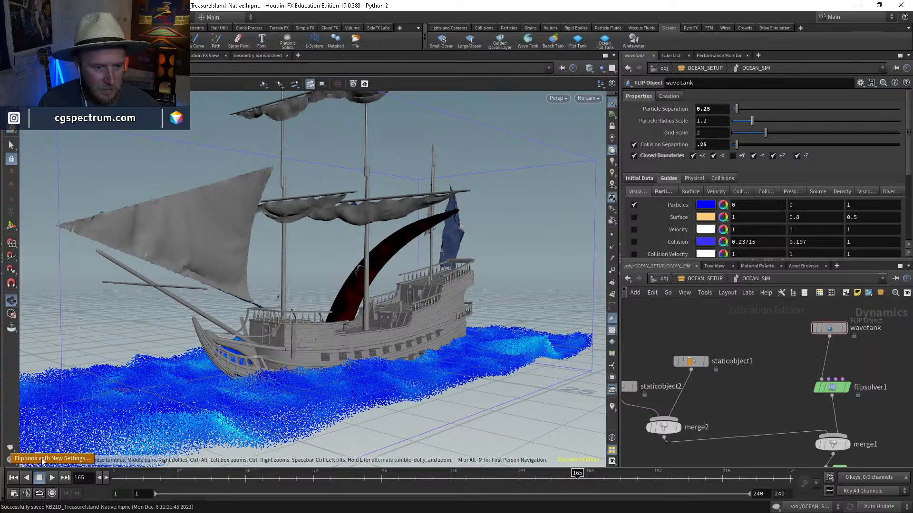
pyautogui.click(11, 448)
pyautogui.click(95, 391)
pyautogui.write('124145')
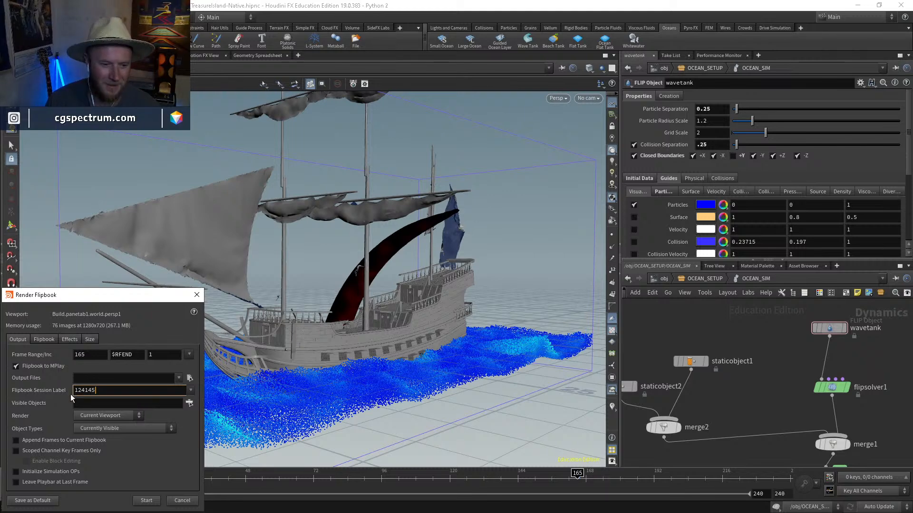
pyautogui.moveTo(77, 391); pyautogui.dragTo(84, 390)
pyautogui.click(125, 390)
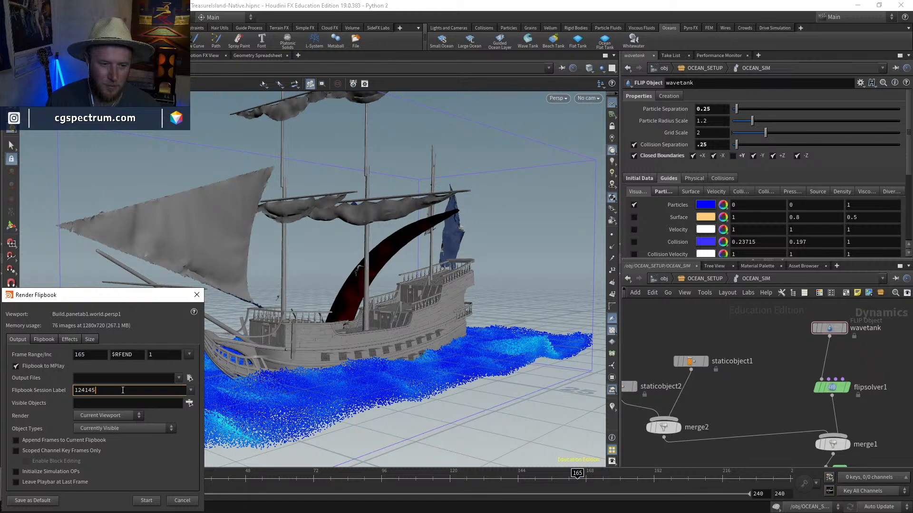
pyautogui.click(145, 503)
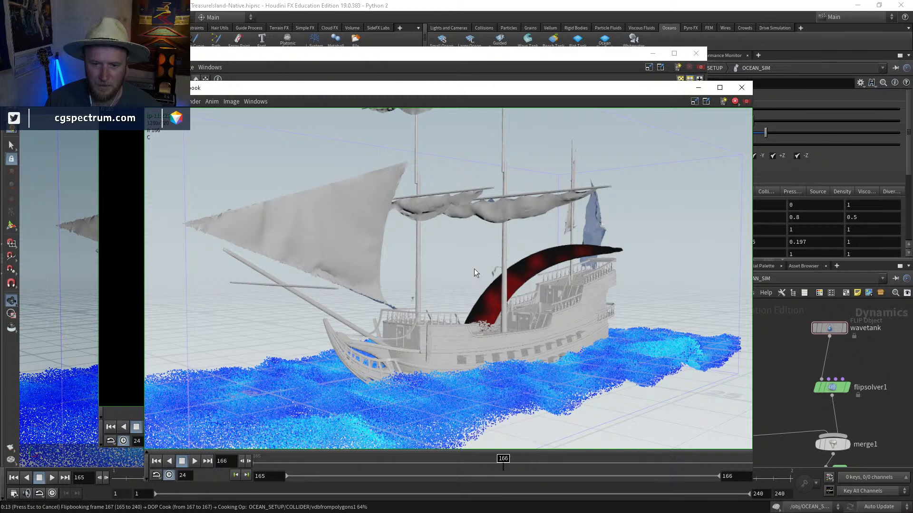
# Step: Show the display options in the new flipbook viewer, set its gamma to 1, and move the viewer window up
pyautogui.press('d')
pyautogui.click(579, 207)
pyautogui.rightClick(498, 237)
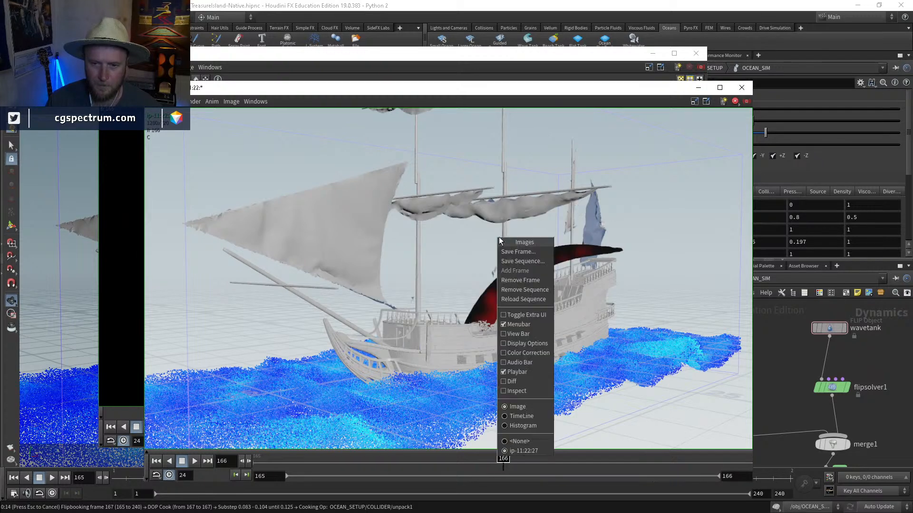
pyautogui.click(513, 344)
pyautogui.doubleClick(561, 448)
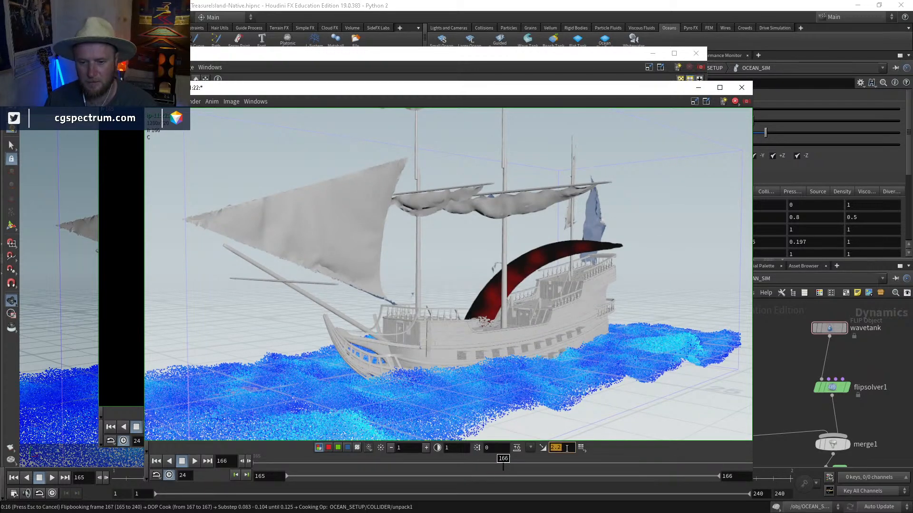
pyautogui.write('1')
pyautogui.press('Return')
pyautogui.moveTo(497, 90); pyautogui.dragTo(476, 31)
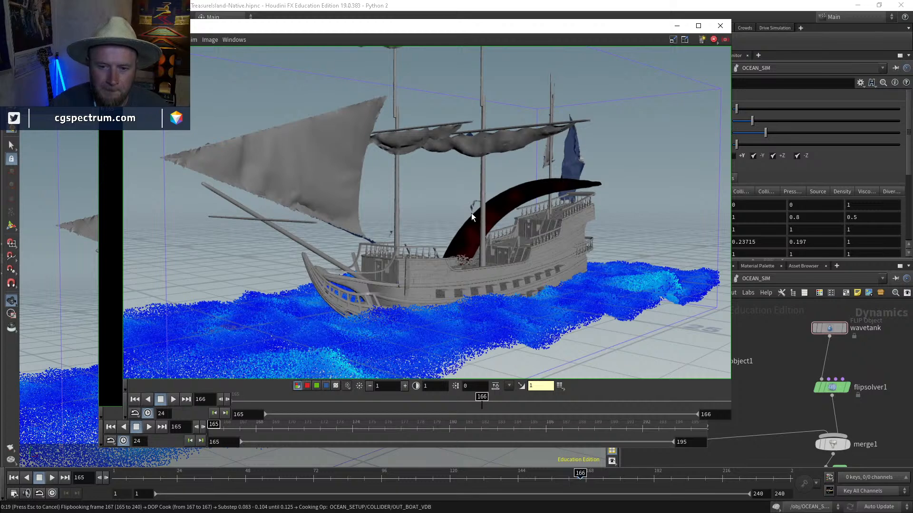
# Step: Fit the flipbook image in the viewer and play back the rendered frames to check the tentacle and water
pyautogui.moveTo(466, 195); pyautogui.dragTo(463, 204)
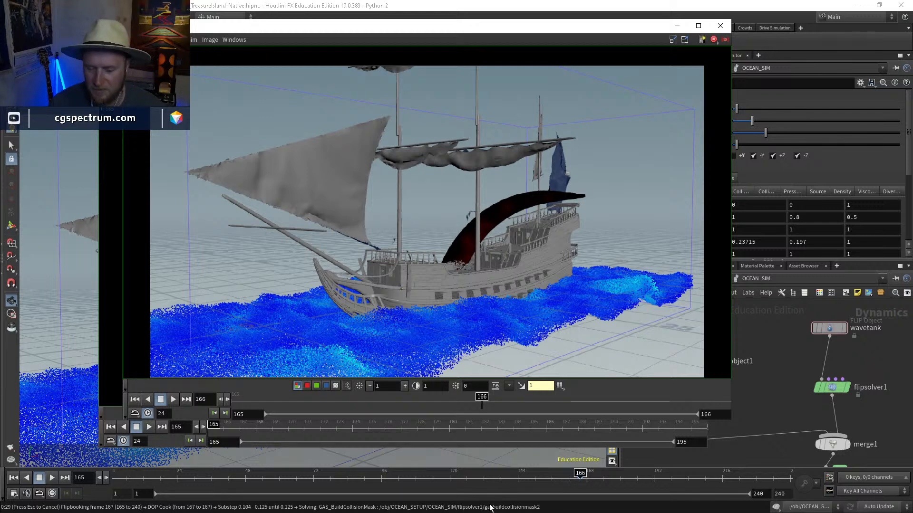
pyautogui.click(490, 508)
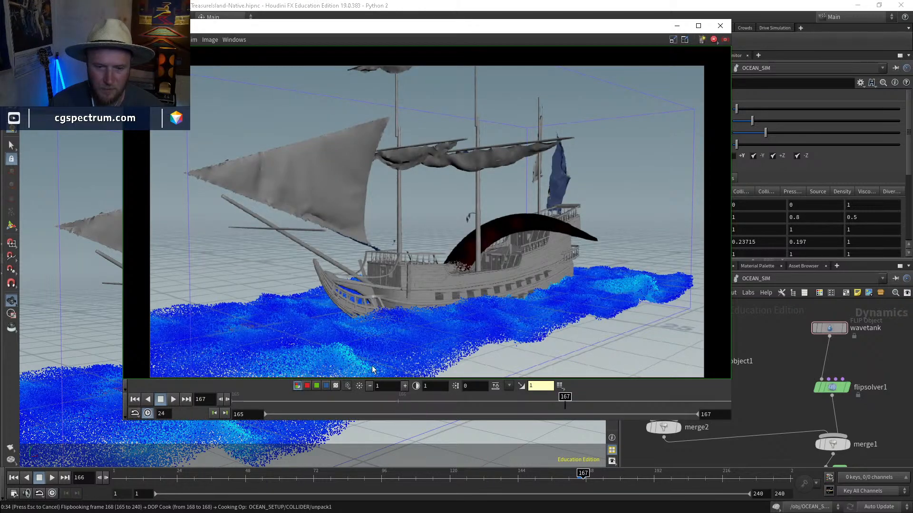
pyautogui.click(173, 399)
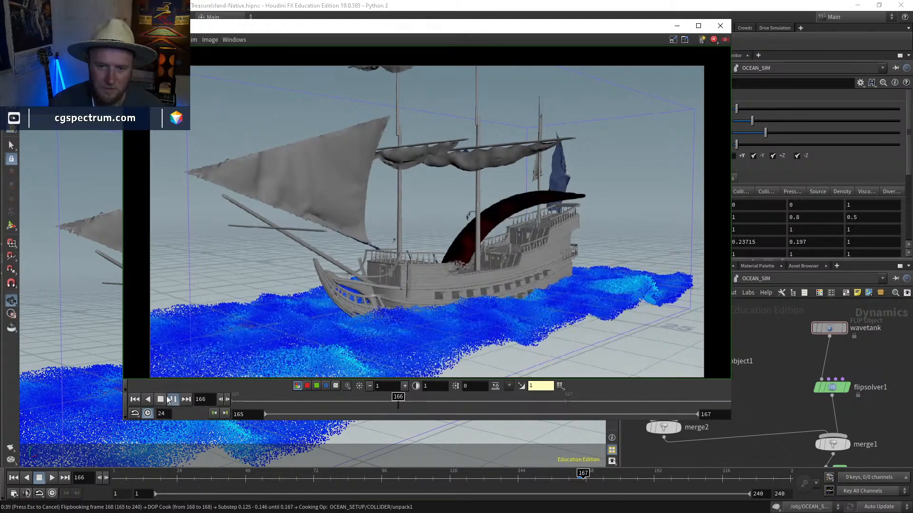
pyautogui.click(173, 400)
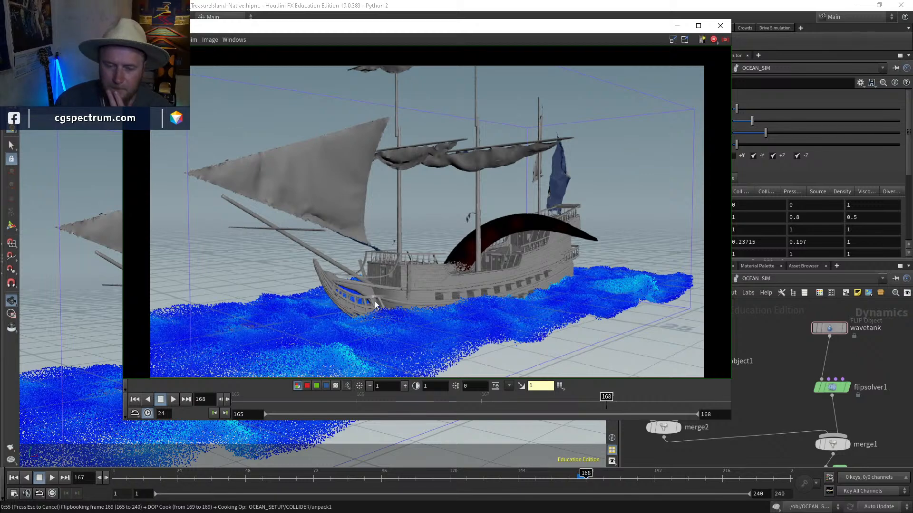
# Step: Play back the first rendered flipbook frames from 165, and minimize the Treasure Island reference picture
pyautogui.click(174, 401)
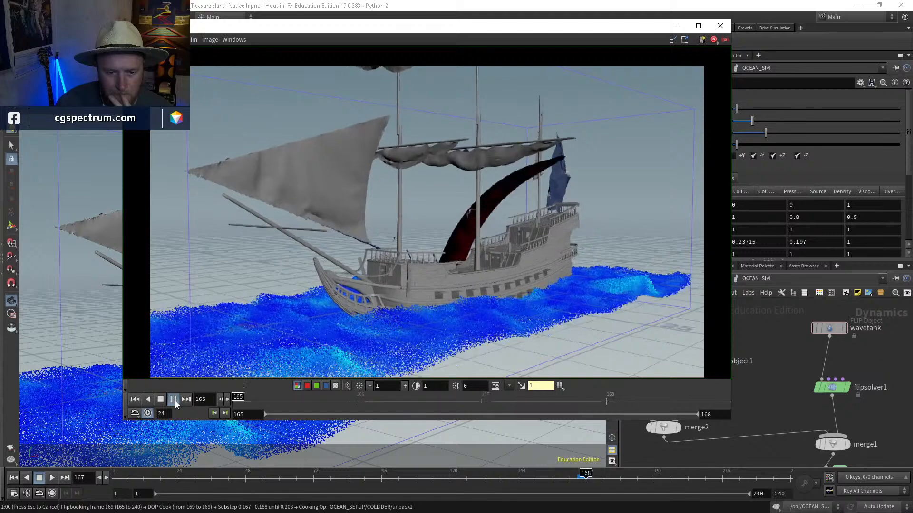
pyautogui.click(175, 401)
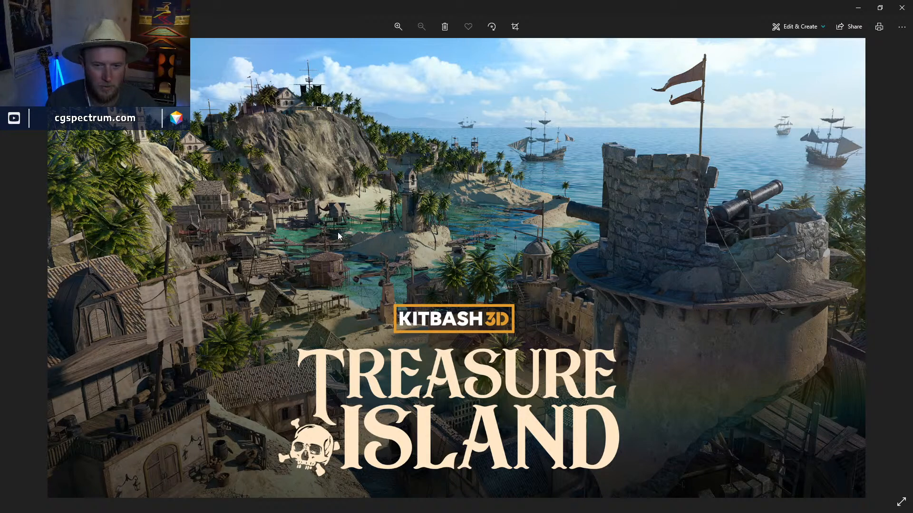
pyautogui.click(858, 8)
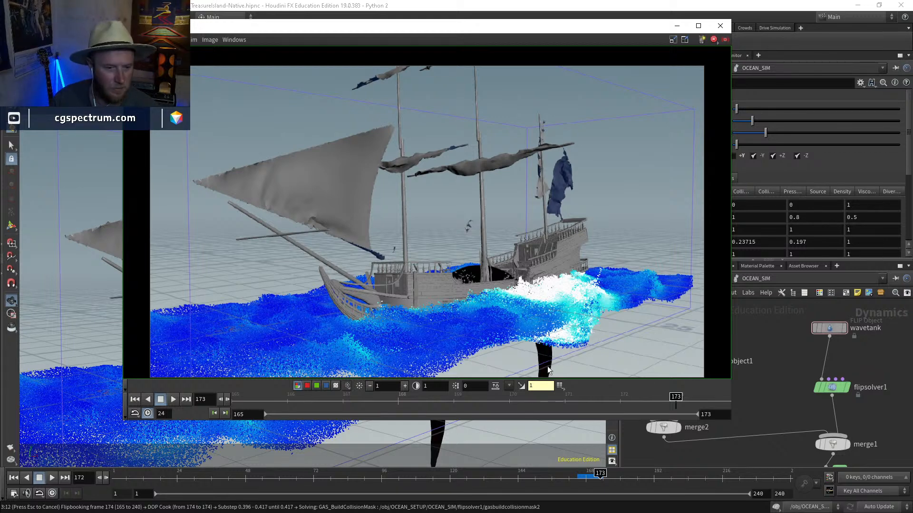
# Step: Play the flipbook and scrub between frames 174 and 175 to examine the splash around the ship's hull
pyautogui.click(173, 399)
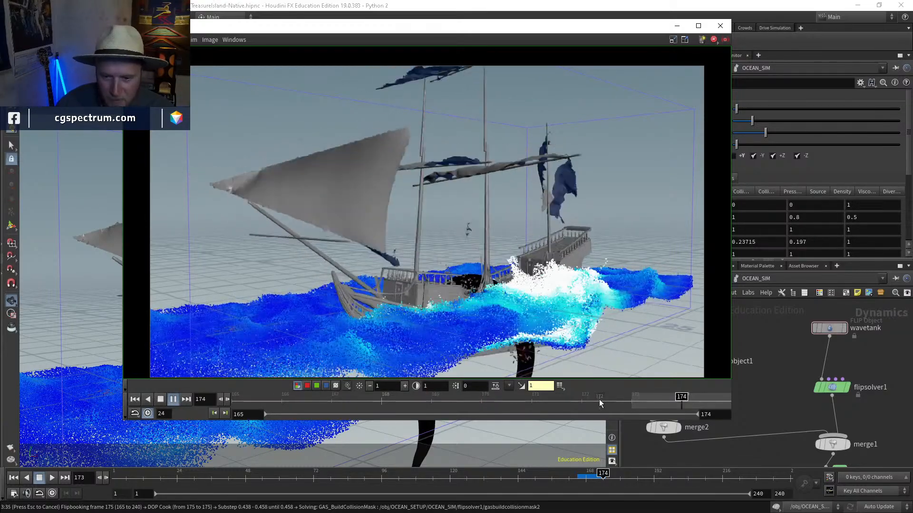
pyautogui.moveTo(677, 402)
pyautogui.mouseDown()
pyautogui.moveTo(641, 404)
pyautogui.moveTo(663, 401)
pyautogui.mouseUp()
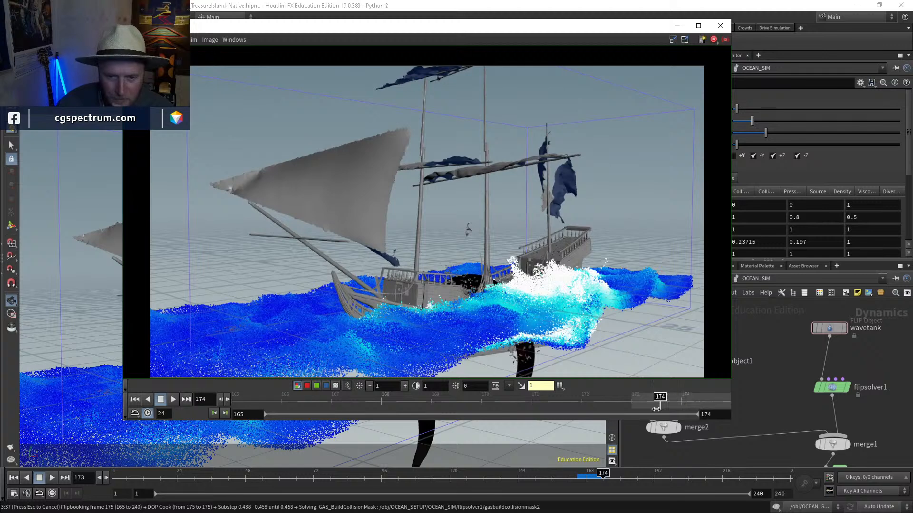
pyautogui.click(681, 402)
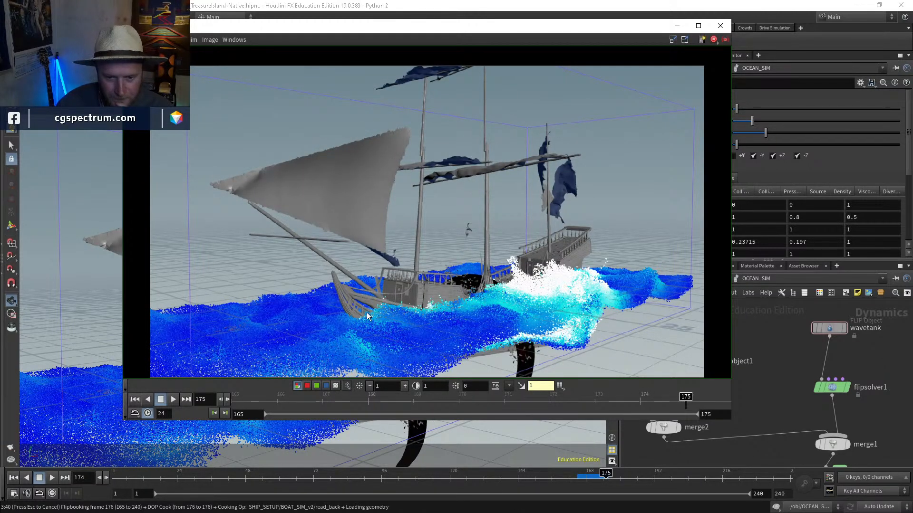
pyautogui.moveTo(638, 406)
pyautogui.mouseDown()
pyautogui.moveTo(377, 404)
pyautogui.moveTo(650, 336)
pyautogui.mouseUp()
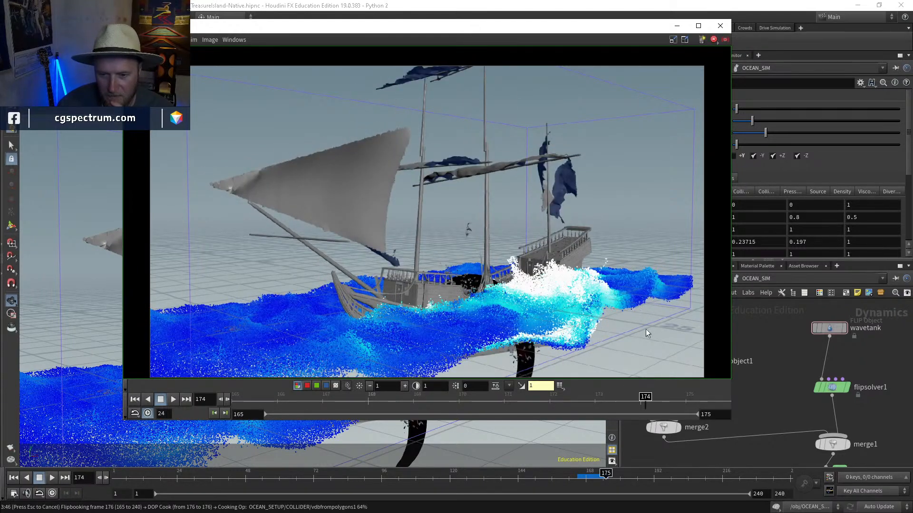
pyautogui.moveTo(645, 404)
pyautogui.mouseDown()
pyautogui.moveTo(669, 403)
pyautogui.moveTo(494, 403)
pyautogui.moveTo(616, 403)
pyautogui.moveTo(704, 383)
pyautogui.moveTo(590, 401)
pyautogui.moveTo(692, 401)
pyautogui.moveTo(552, 403)
pyautogui.moveTo(691, 405)
pyautogui.mouseUp()
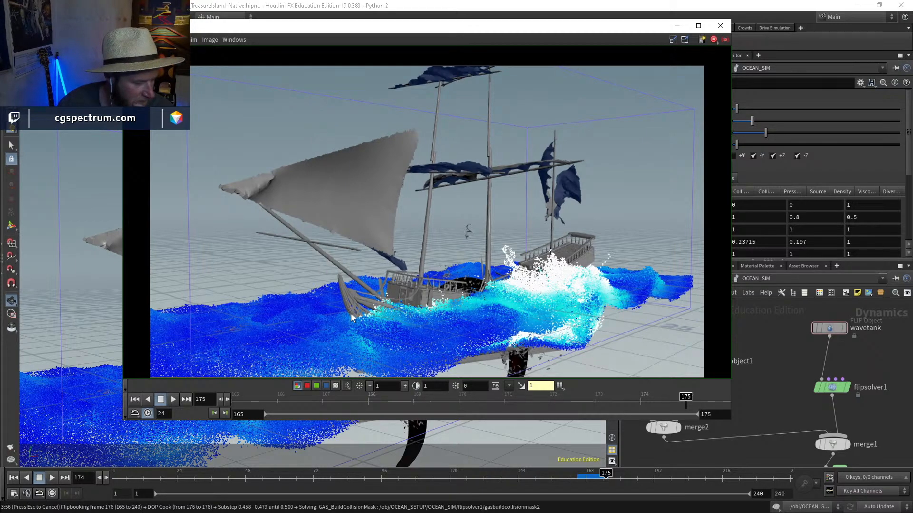
# Step: Replay the flipbook from frame 165 as new frames arrive, scrubbing the latest ones to check how the ship sinks
pyautogui.click(173, 400)
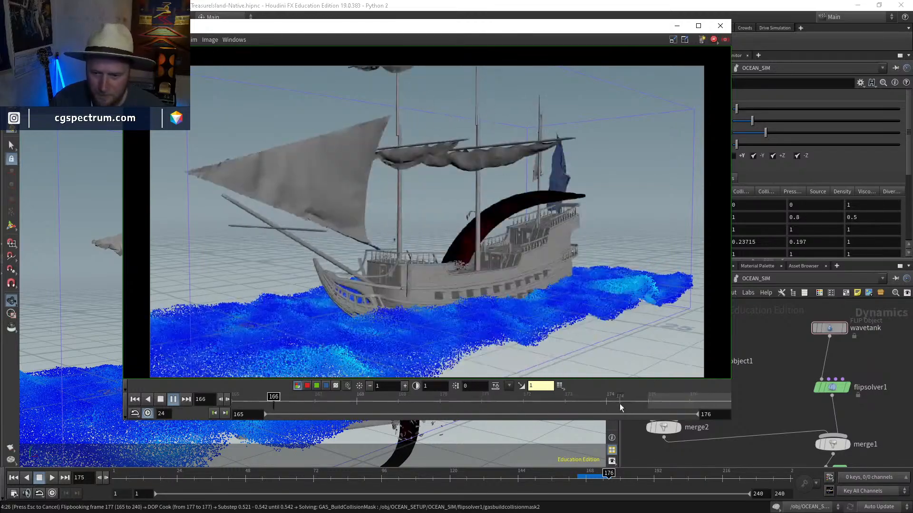
pyautogui.click(618, 403)
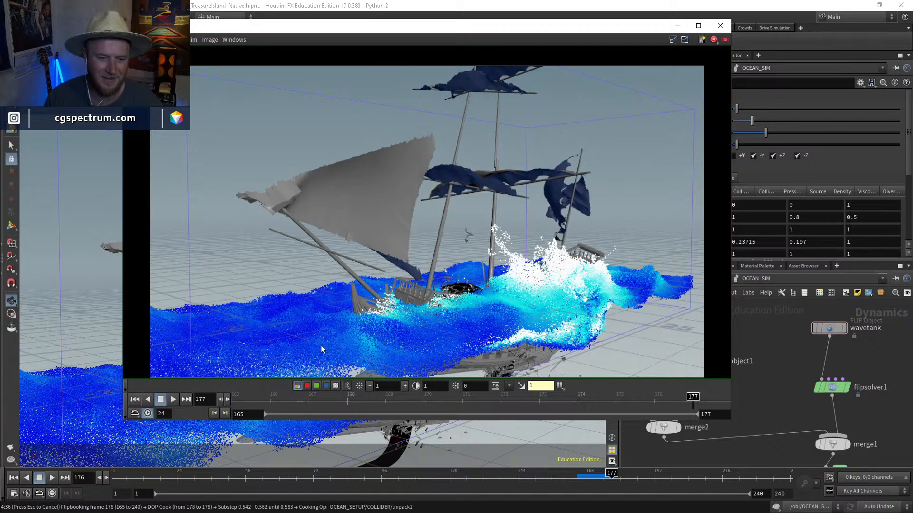
pyautogui.click(172, 400)
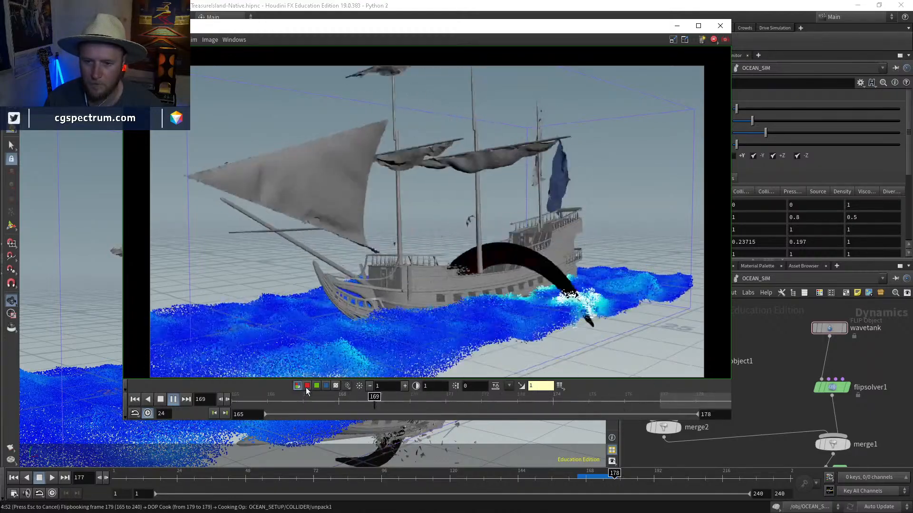
pyautogui.click(612, 400)
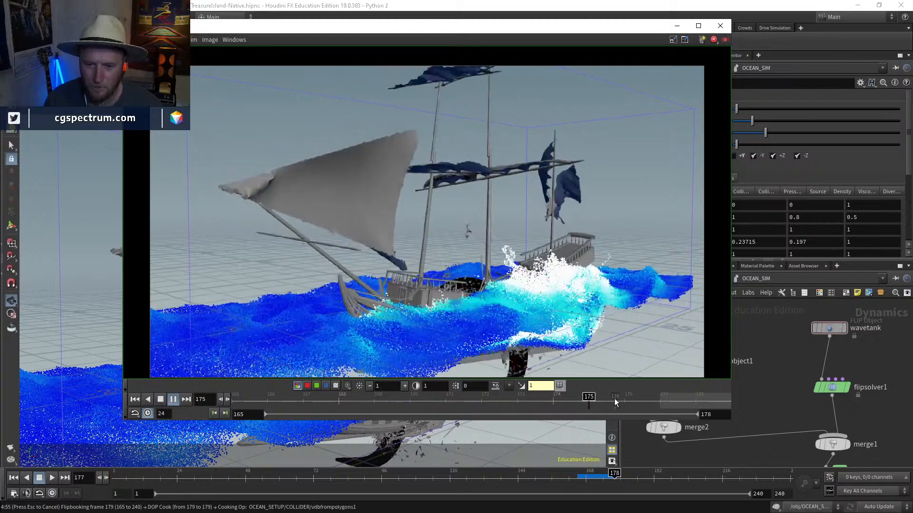
pyautogui.moveTo(614, 407)
pyautogui.mouseDown()
pyautogui.moveTo(628, 407)
pyautogui.moveTo(537, 409)
pyautogui.moveTo(550, 410)
pyautogui.moveTo(534, 382)
pyautogui.moveTo(439, 409)
pyautogui.moveTo(666, 409)
pyautogui.moveTo(721, 428)
pyautogui.moveTo(644, 407)
pyautogui.moveTo(384, 433)
pyautogui.moveTo(428, 404)
pyautogui.moveTo(472, 395)
pyautogui.moveTo(692, 399)
pyautogui.moveTo(540, 397)
pyautogui.moveTo(625, 399)
pyautogui.mouseUp()
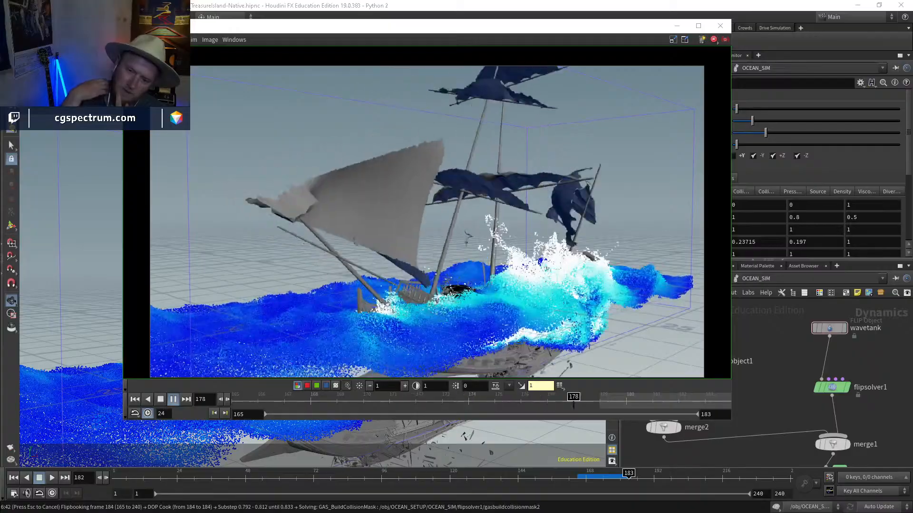
# Step: Switch to the Photos app to view the ship reference images, and close both of them
pyautogui.hotkey('alt', 'Tab')
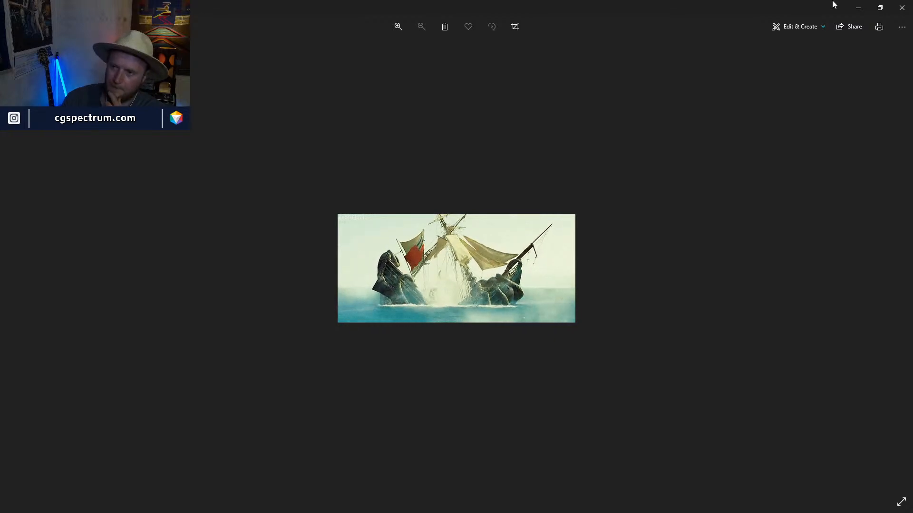
pyautogui.click(901, 7)
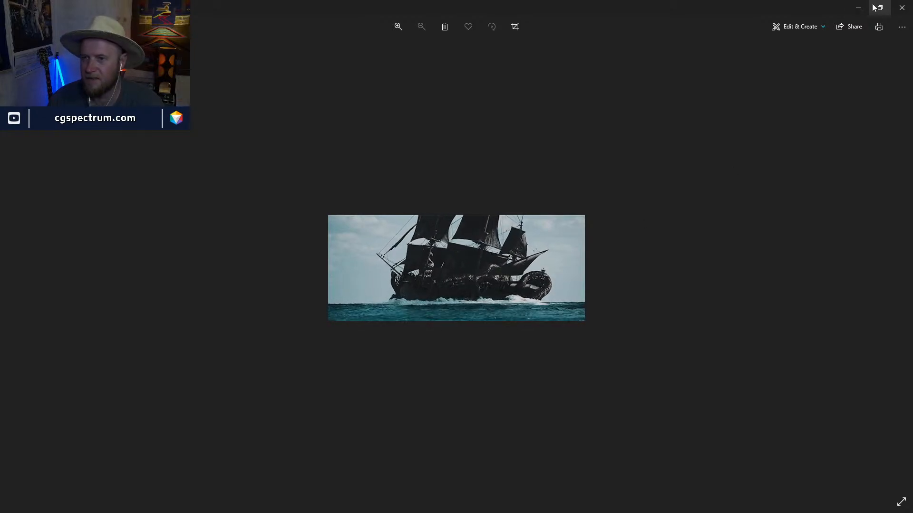
pyautogui.click(902, 8)
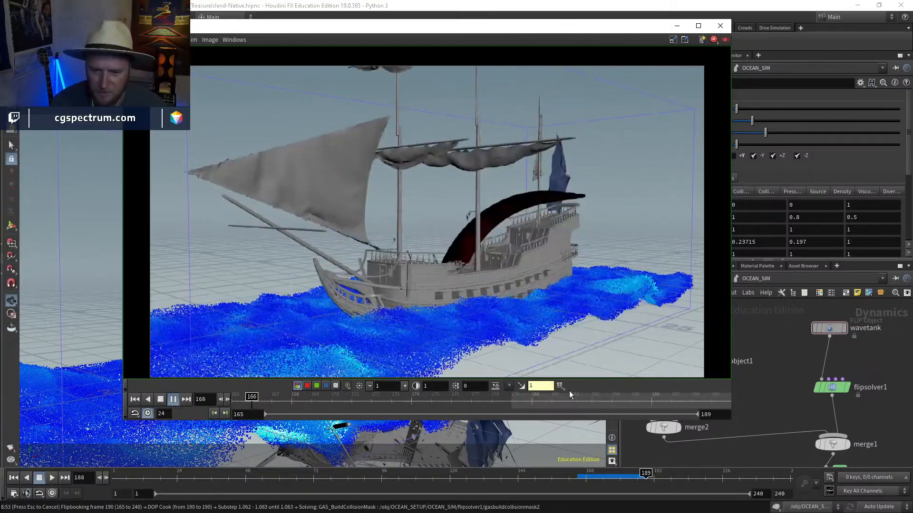
# Step: Scrub the flipbook from frame 183 to 190 to check the splashes, and stop the flipbook render
pyautogui.click(594, 415)
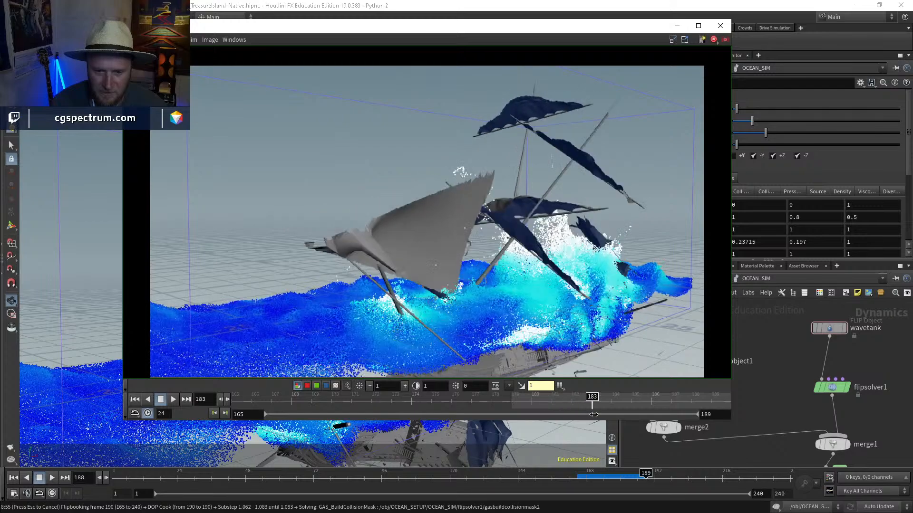
pyautogui.moveTo(594, 414); pyautogui.dragTo(716, 407)
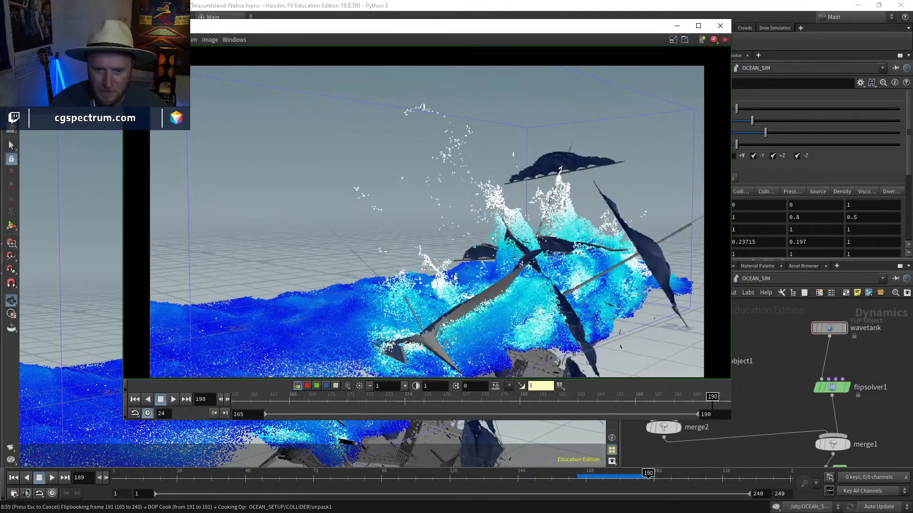
pyautogui.moveTo(661, 396); pyautogui.dragTo(734, 377)
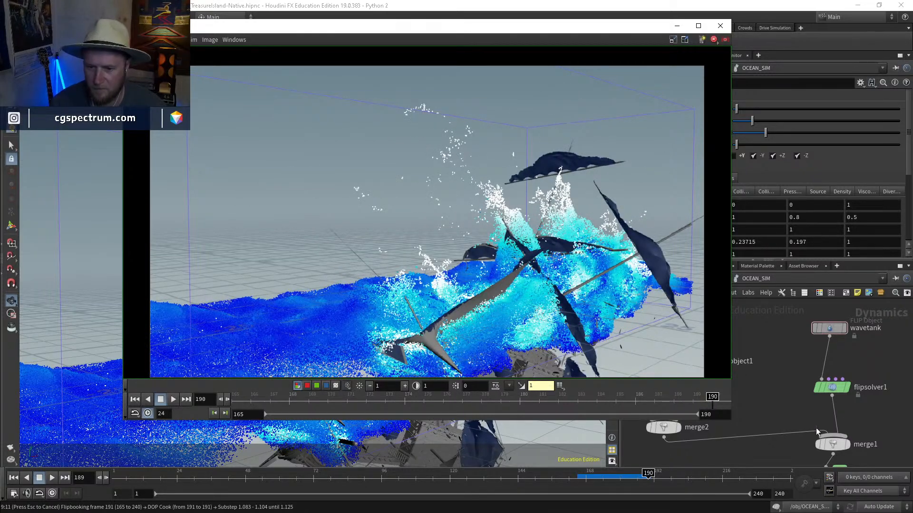
pyautogui.press('Escape')
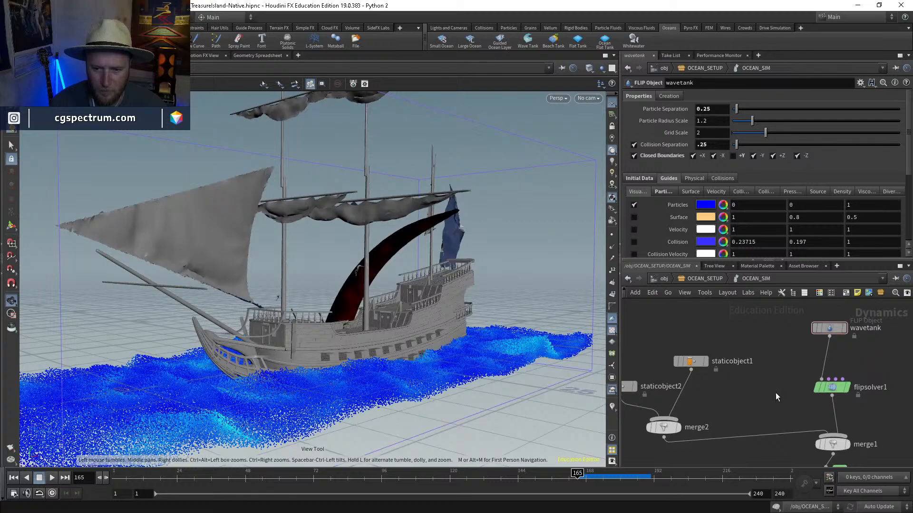
# Step: Go to frame 188 in the viewport and examine the water layer and sunken hull from the side and above
pyautogui.click(643, 475)
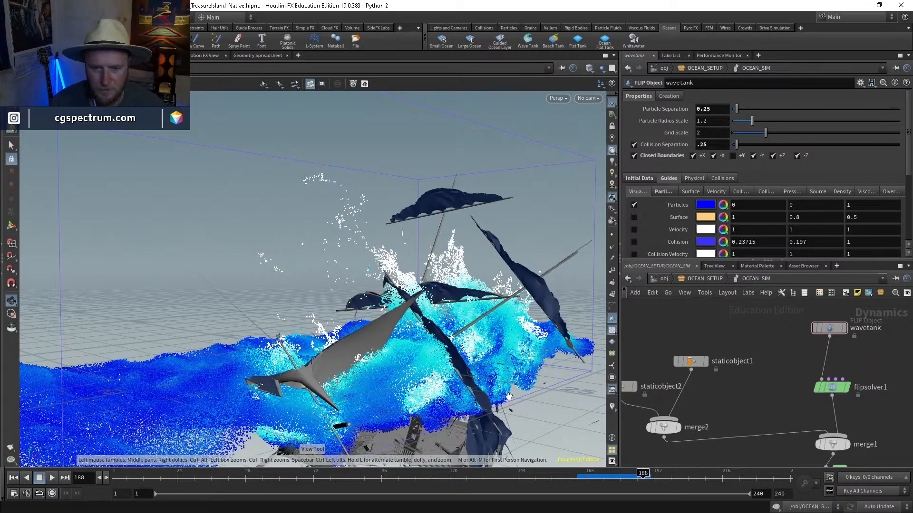
pyautogui.moveTo(357, 307); pyautogui.dragTo(416, 299)
pyautogui.moveTo(327, 383)
pyautogui.mouseDown()
pyautogui.moveTo(271, 366)
pyautogui.moveTo(230, 393)
pyautogui.moveTo(269, 369)
pyautogui.moveTo(385, 368)
pyautogui.moveTo(320, 396)
pyautogui.mouseUp()
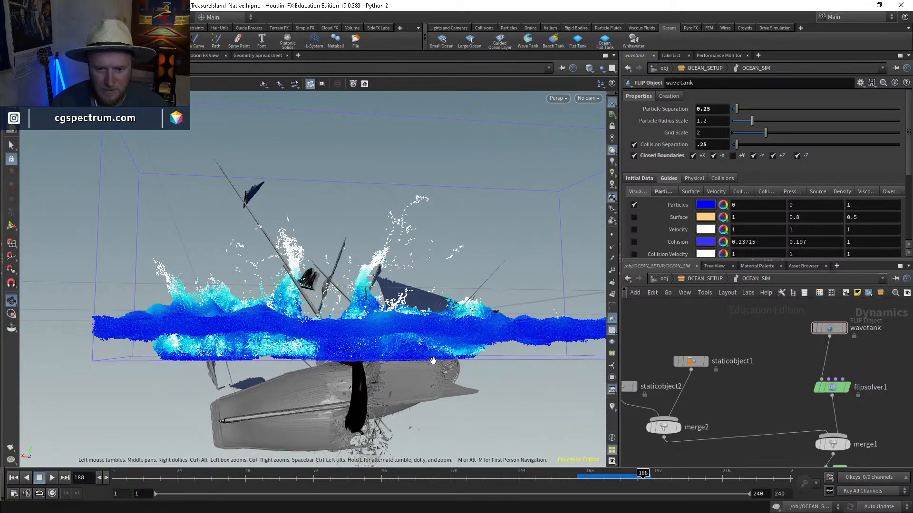
pyautogui.moveTo(442, 373); pyautogui.dragTo(406, 361)
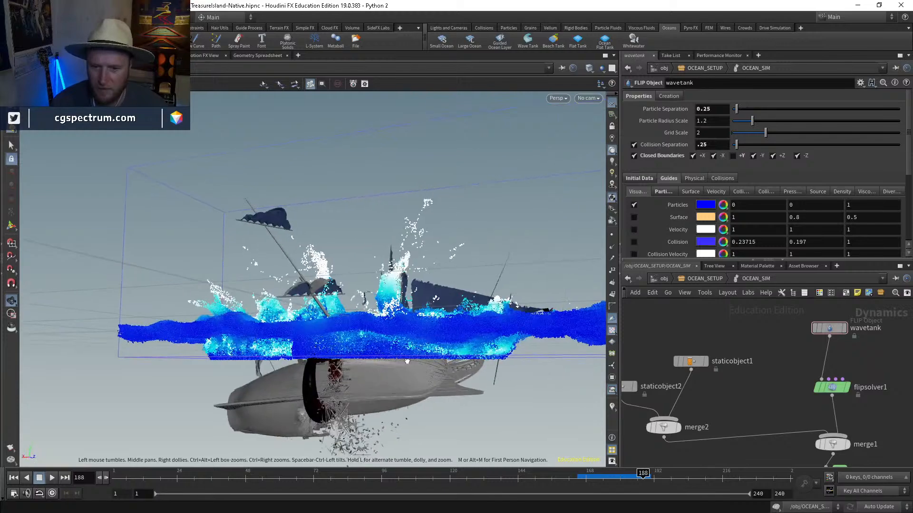
pyautogui.moveTo(590, 367); pyautogui.dragTo(580, 401)
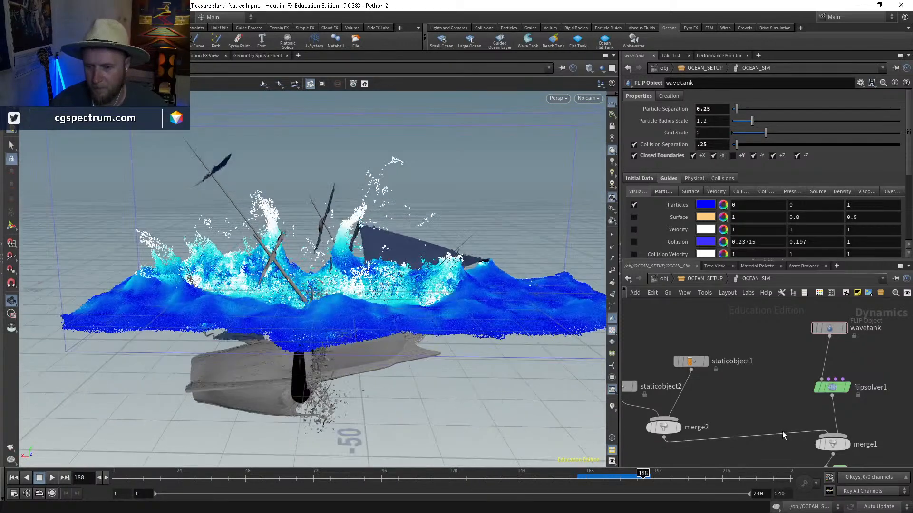
pyautogui.moveTo(747, 359); pyautogui.dragTo(744, 396, button='middle')
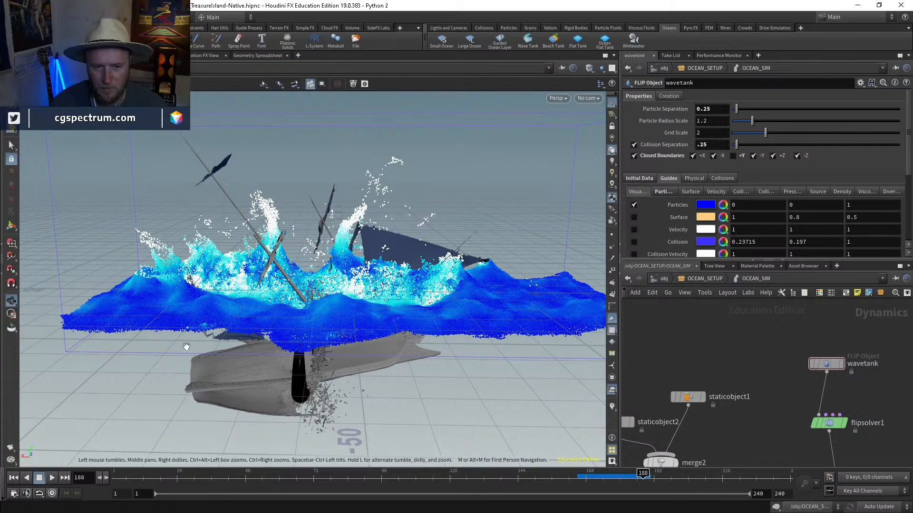
pyautogui.moveTo(186, 347); pyautogui.dragTo(165, 321)
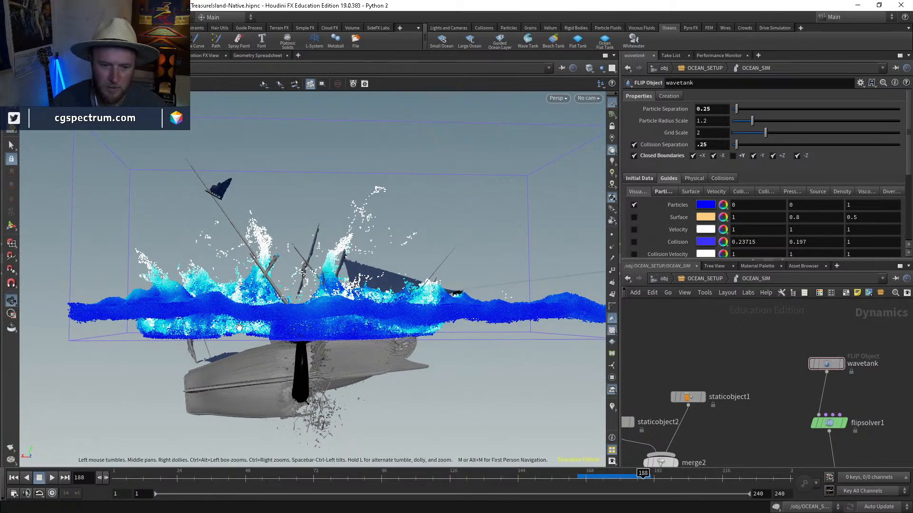
pyautogui.moveTo(370, 325); pyautogui.dragTo(202, 356)
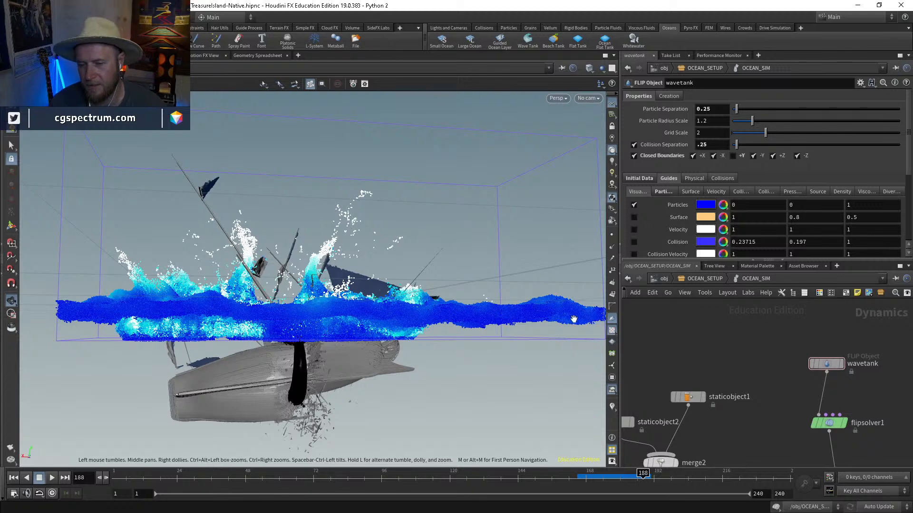
# Step: Create a Geometry node inside OCEAN_SETUP below OCEAN_SIM and name it SURFACING
pyautogui.click(711, 279)
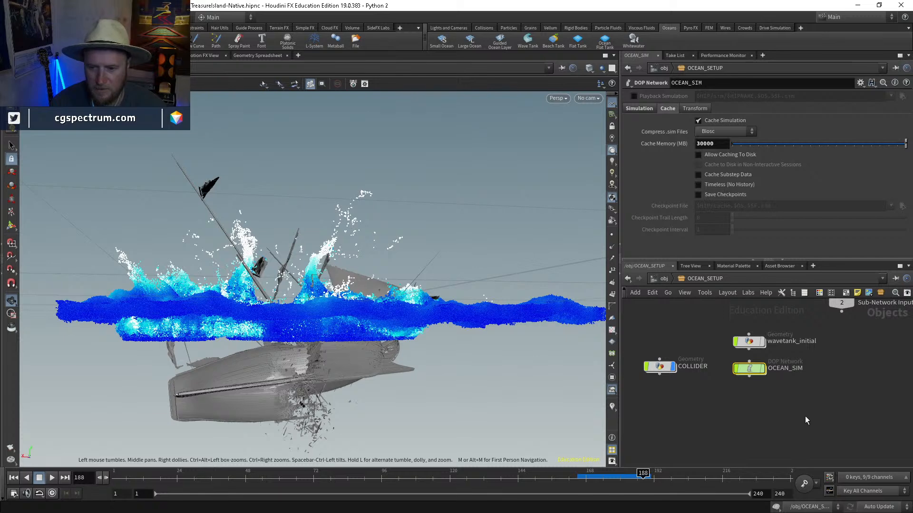
pyautogui.moveTo(805, 416); pyautogui.dragTo(874, 403, button='middle')
pyautogui.press('Tab')
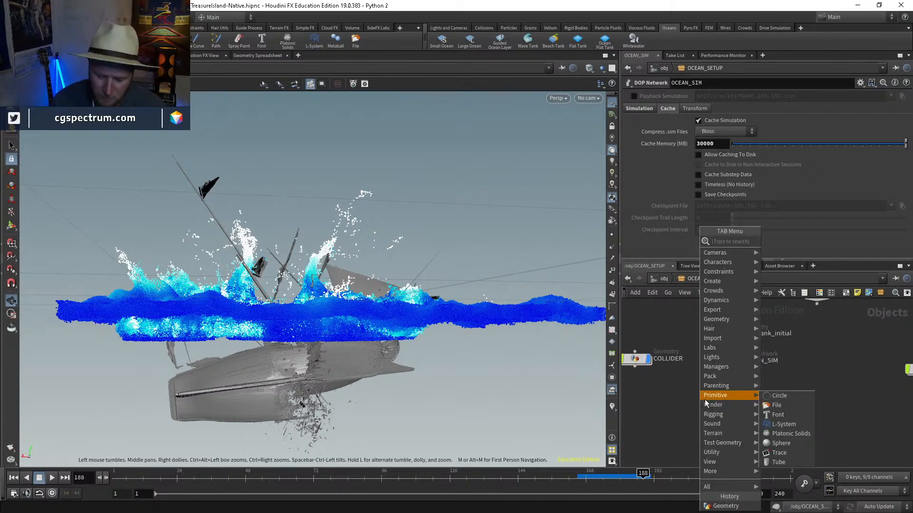
pyautogui.write('ge')
pyautogui.press('Return')
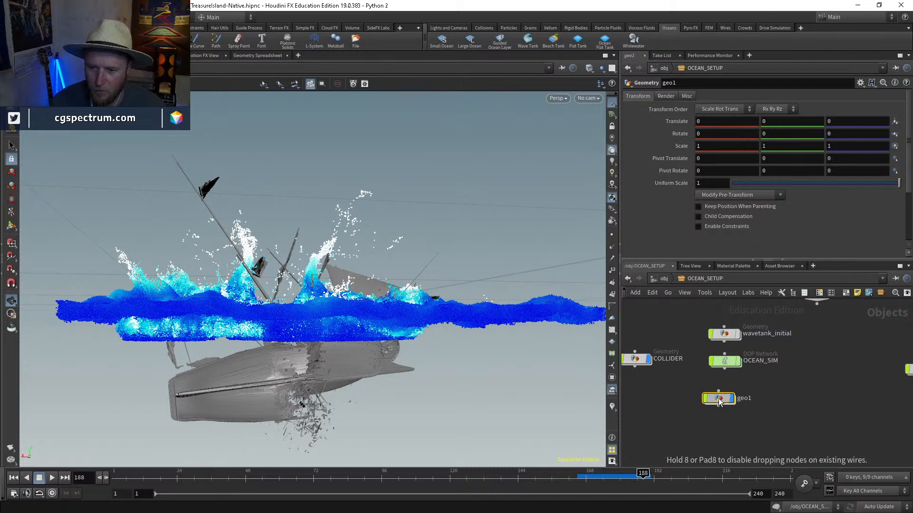
pyautogui.click(725, 402)
pyautogui.doubleClick(751, 399)
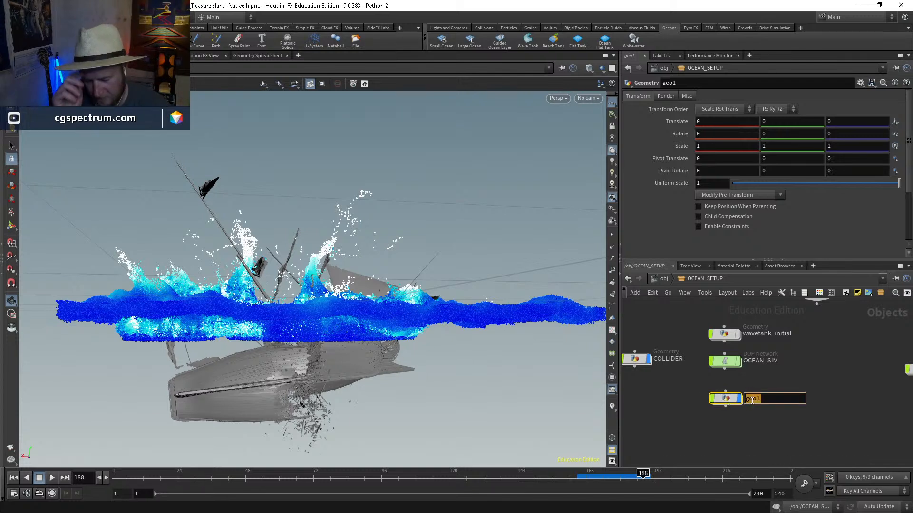
pyautogui.write('SURFACING')
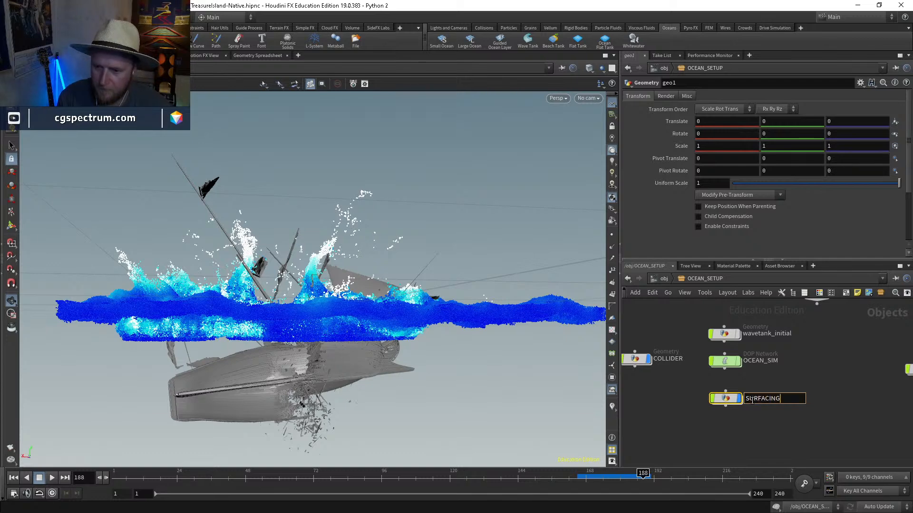
pyautogui.press('Return')
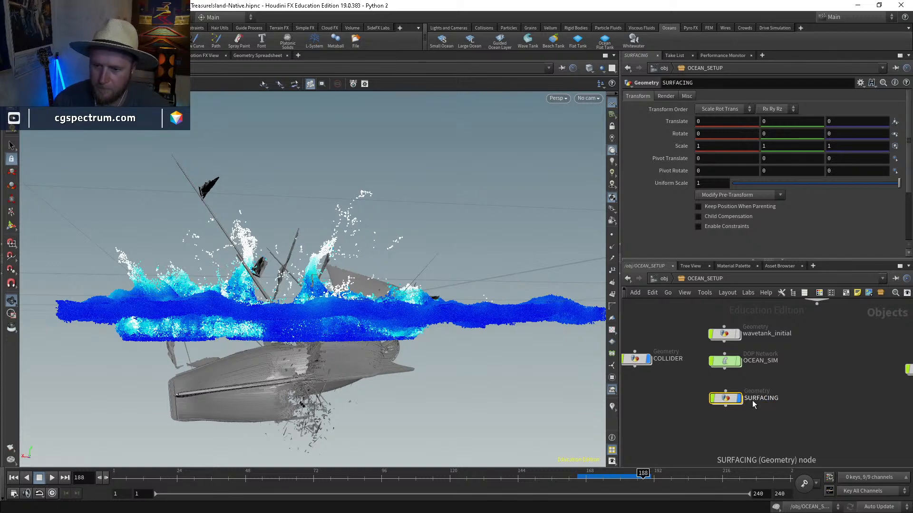
# Step: Go inside the SURFACING geometry and add a Dop Import Fields node
pyautogui.doubleClick(725, 398)
pyautogui.press('Tab')
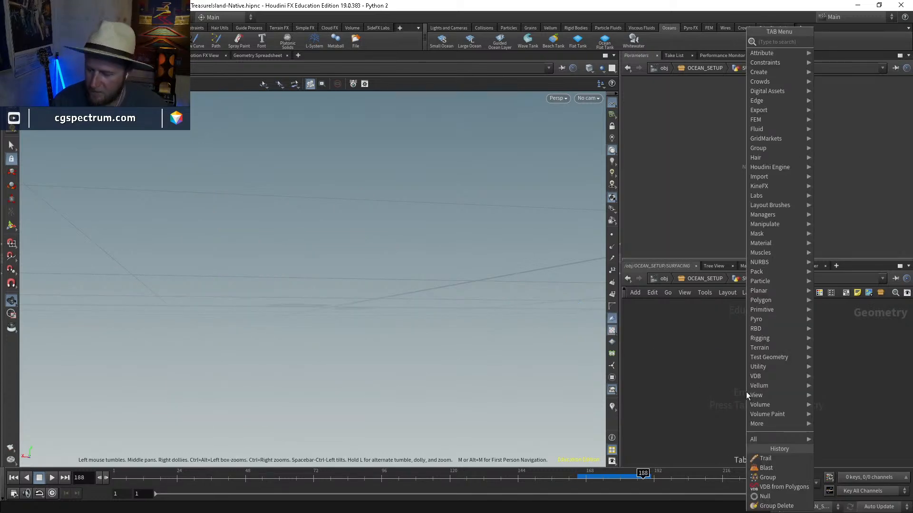
pyautogui.write('dop')
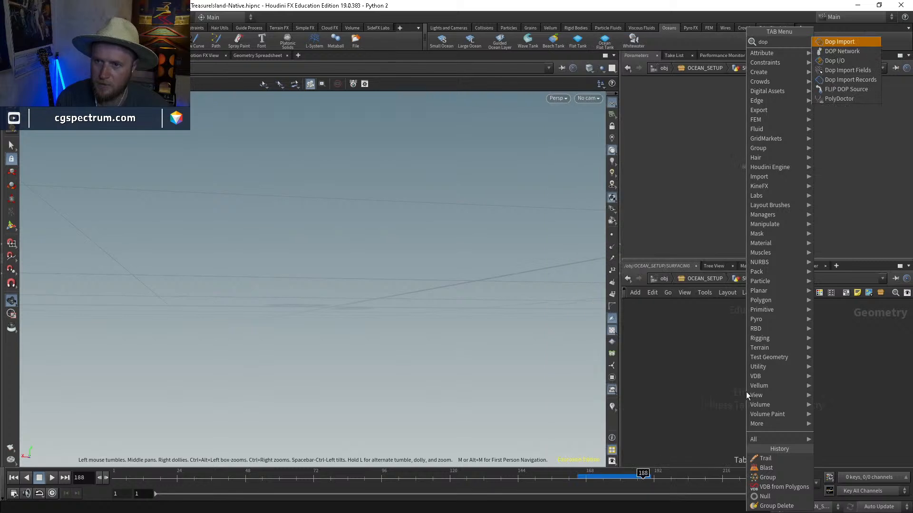
pyautogui.press('Down')
pyautogui.press('Down')
pyautogui.press('Down')
pyautogui.press('Return')
pyautogui.click(746, 392)
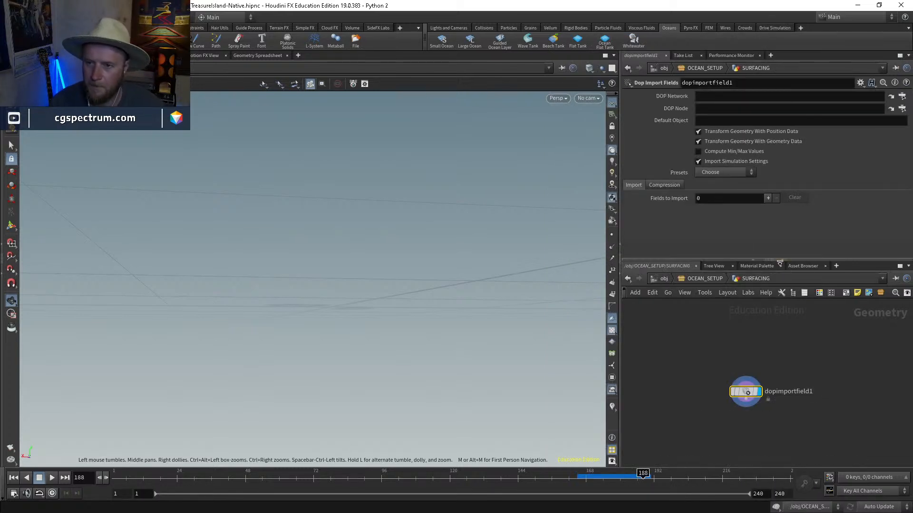
# Step: Set the import node's DOP Network to the path ../../OCEAN_SIM/
pyautogui.click(852, 97)
pyautogui.write('..')
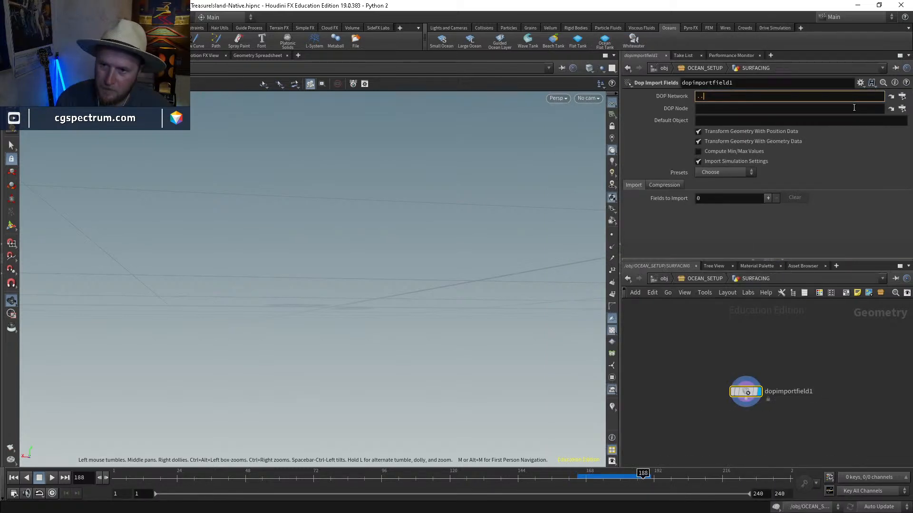
pyautogui.write('/../')
pyautogui.press('Down')
pyautogui.press('Down')
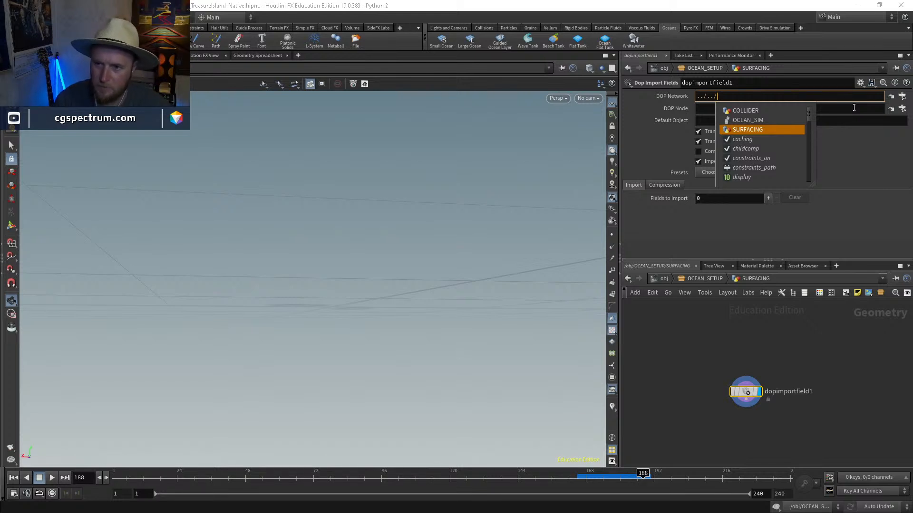
pyautogui.scroll(-10, 800, 133)
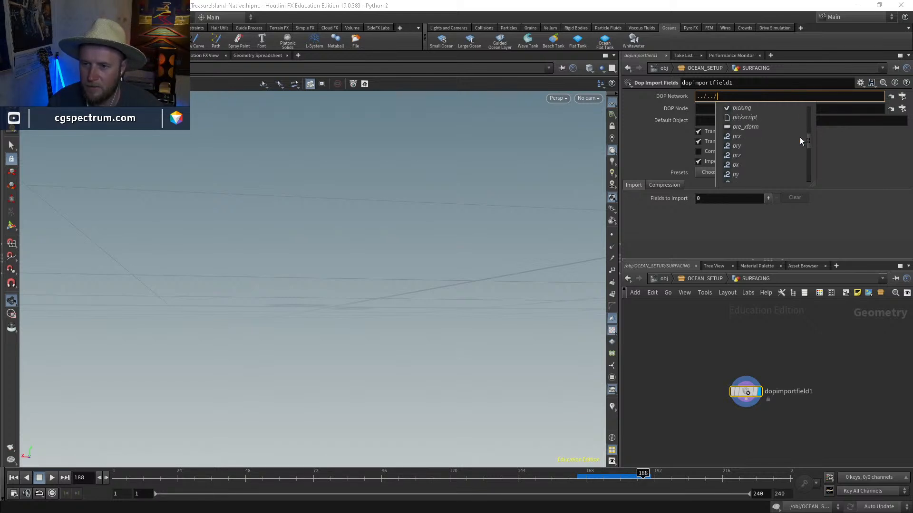
pyautogui.scroll(-2, 800, 139)
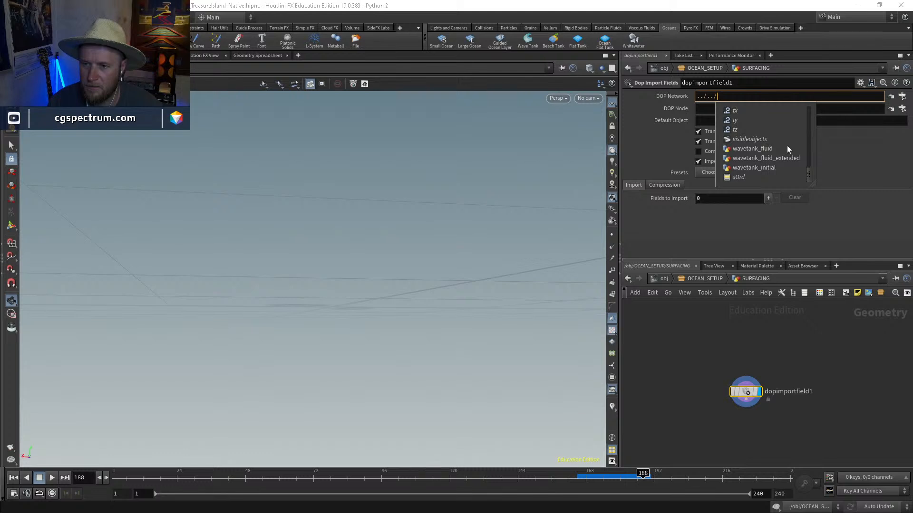
pyautogui.scroll(5, 797, 175)
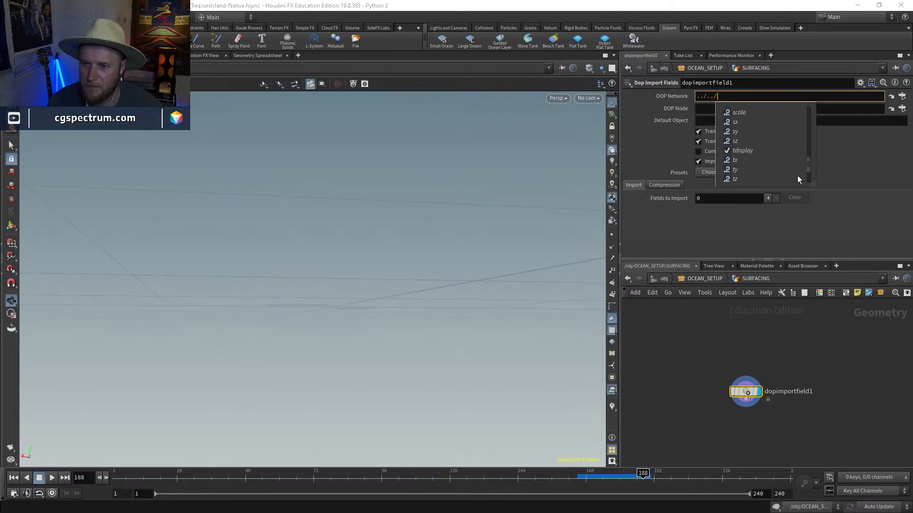
pyautogui.scroll(7, 797, 175)
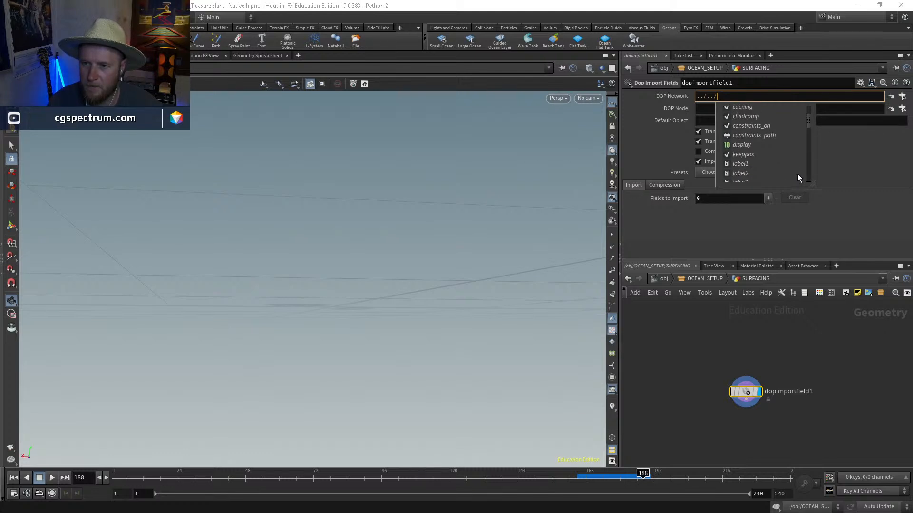
pyautogui.click(743, 120)
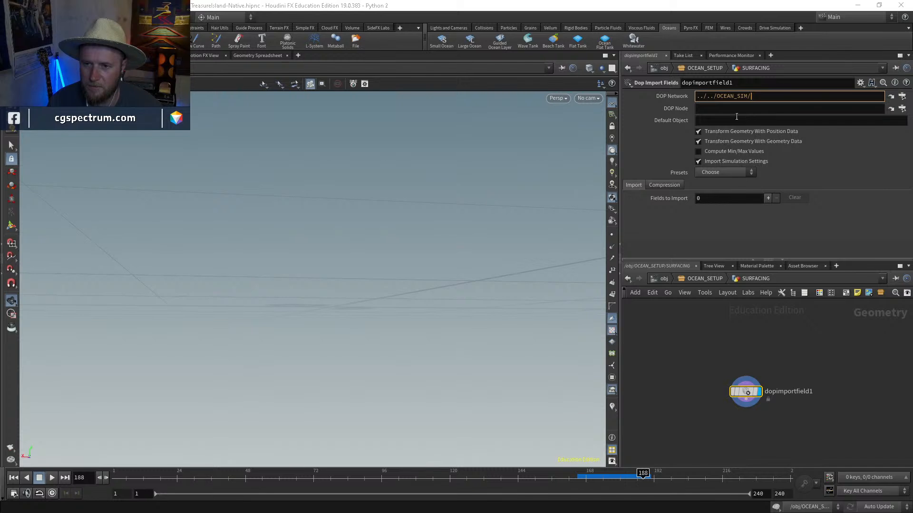
# Step: Set the import node's DOP Node to ../../OCEAN_SIM/wavetank/, reusing the DOP network path
pyautogui.hotkey('ctrl', 'a')
pyautogui.hotkey('ctrl', 'c')
pyautogui.click(748, 109)
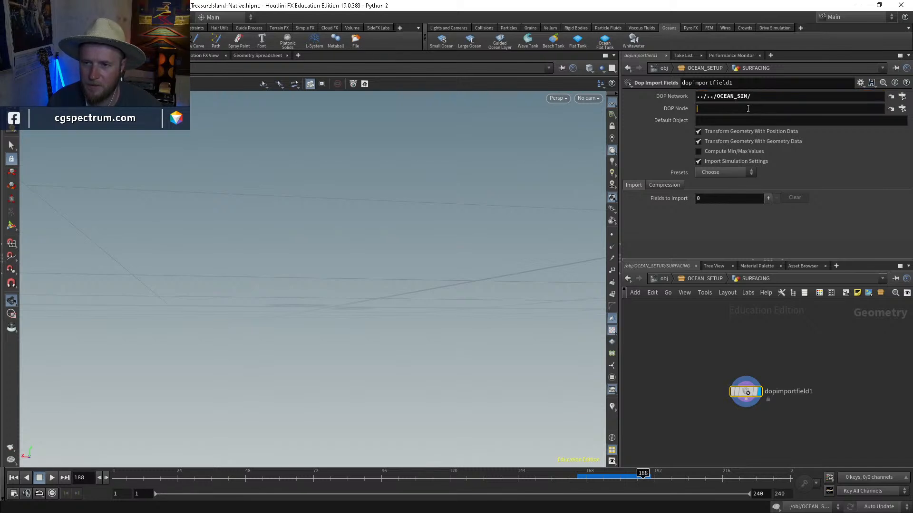
pyautogui.hotkey('ctrl', 'v')
pyautogui.write('fli')
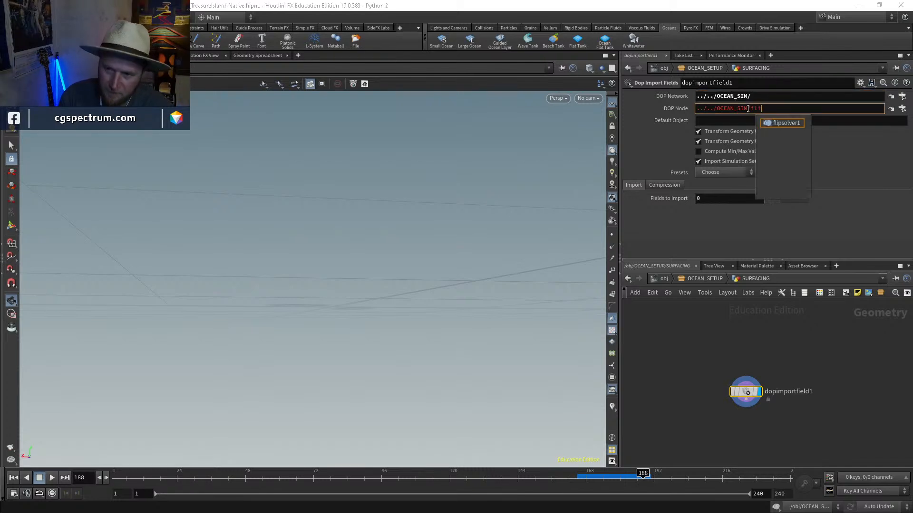
pyautogui.press('Down')
pyautogui.press('BackSpace')
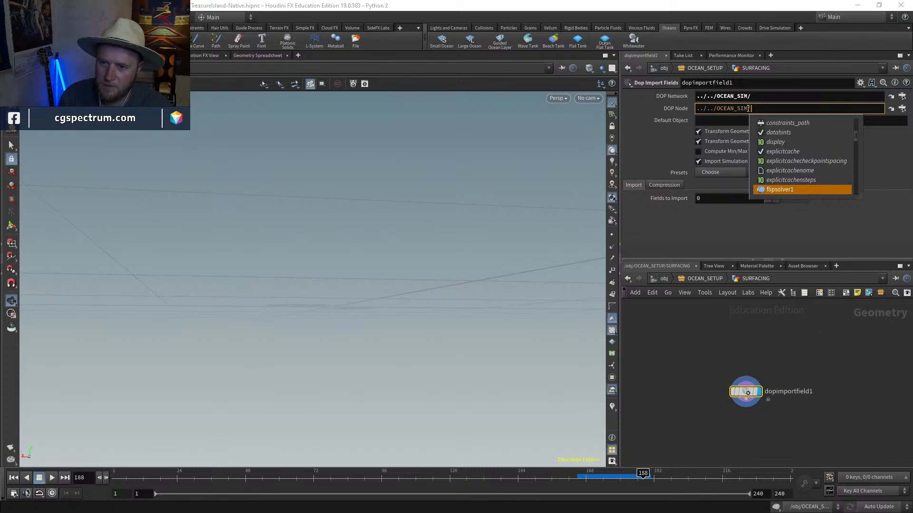
pyautogui.scroll(5, 801, 157)
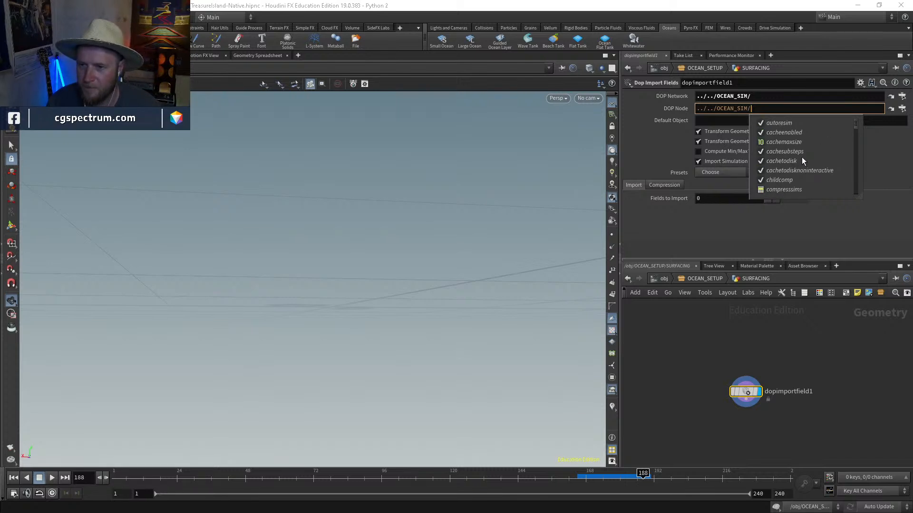
pyautogui.scroll(-6, 845, 148)
pyautogui.scroll(-10, 842, 148)
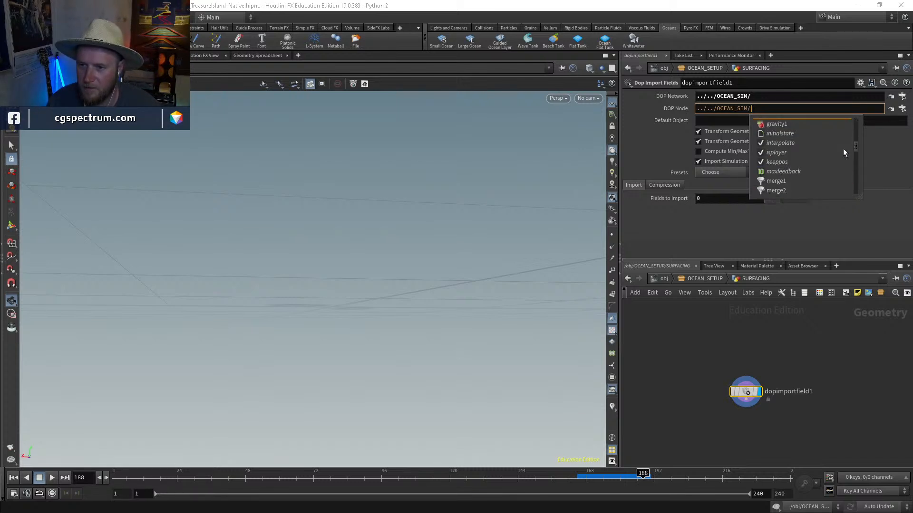
pyautogui.scroll(-5, 843, 151)
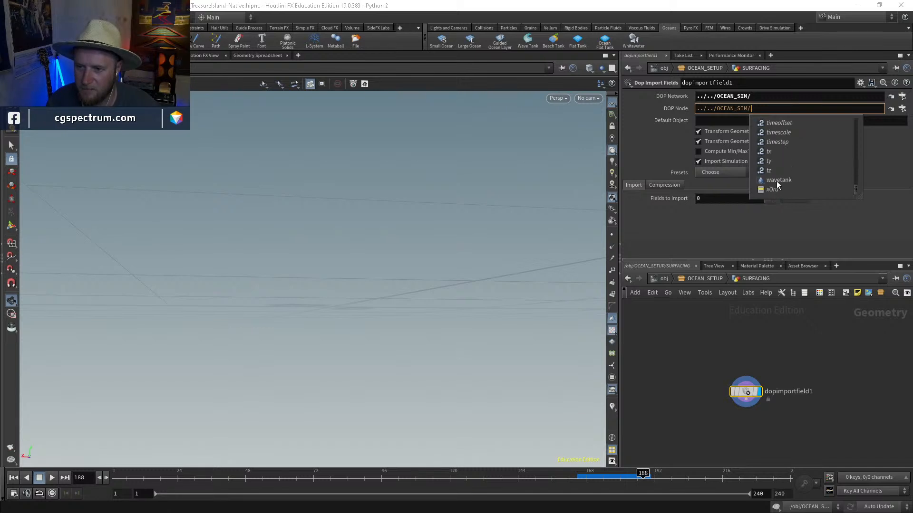
pyautogui.click(774, 180)
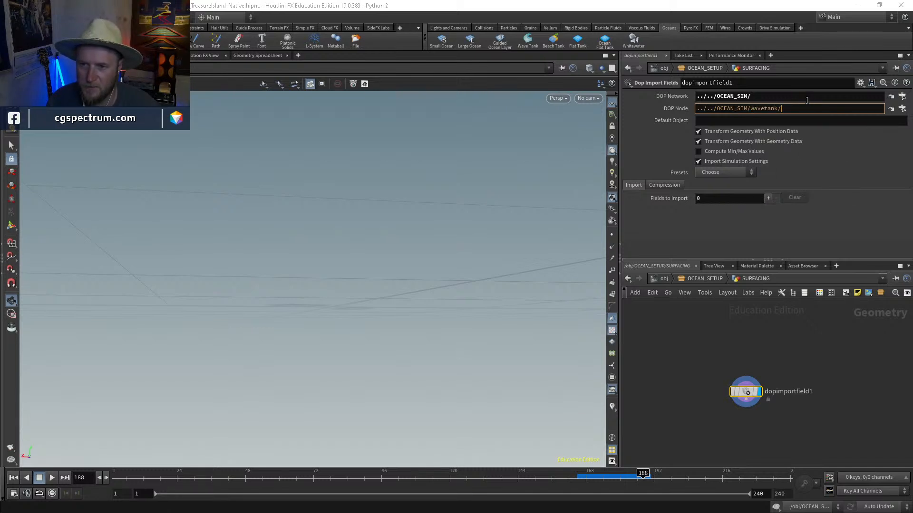
pyautogui.press('Return')
# Step: Load the FLIP Fluid preset on the import node and check its node info and the imported particles
pyautogui.click(727, 173)
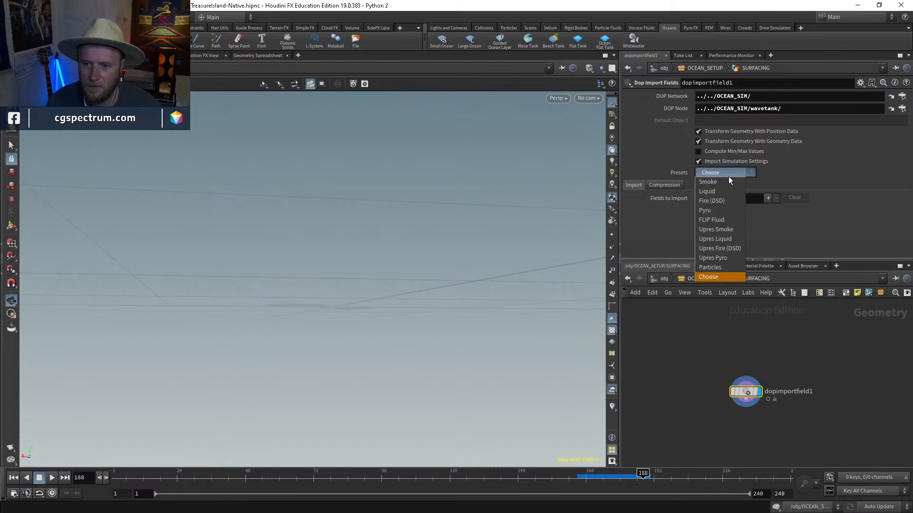
pyautogui.click(724, 218)
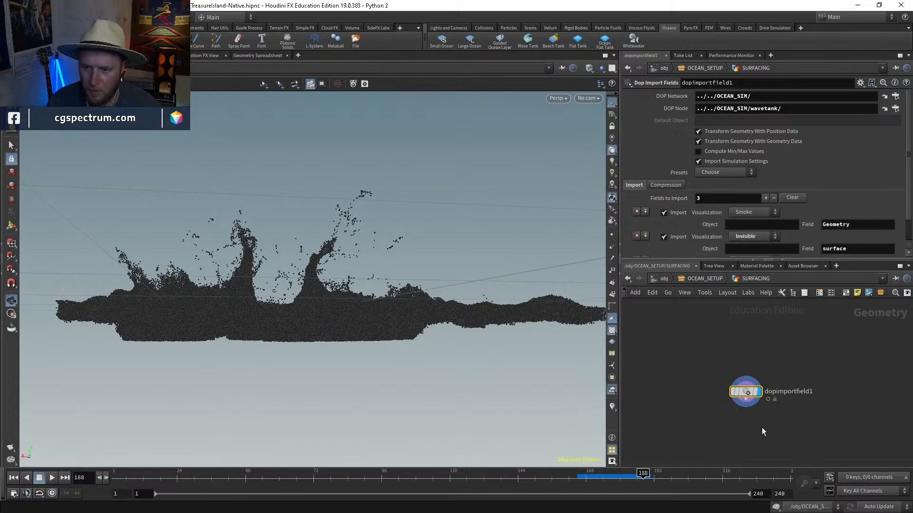
pyautogui.moveTo(762, 427); pyautogui.dragTo(744, 400, button='middle')
pyautogui.scroll(-2, 737, 212)
pyautogui.middleClick(721, 368)
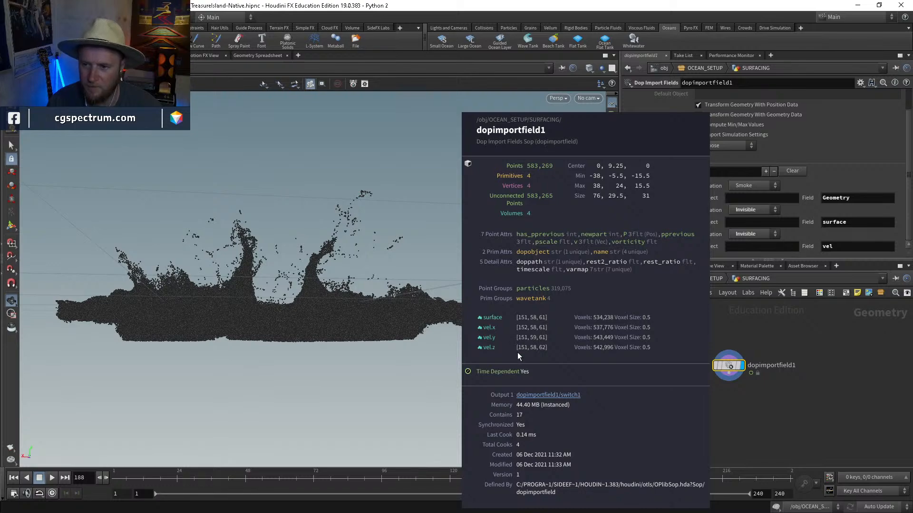
pyautogui.moveTo(329, 277); pyautogui.dragTo(358, 302)
# Step: Add a Color node after the field import, display it, and set its color type to Ramp from Attribute
pyautogui.moveTo(729, 392); pyautogui.dragTo(725, 377, button='middle')
pyautogui.press('Tab')
pyautogui.write('col')
pyautogui.press('Return')
pyautogui.click(728, 382)
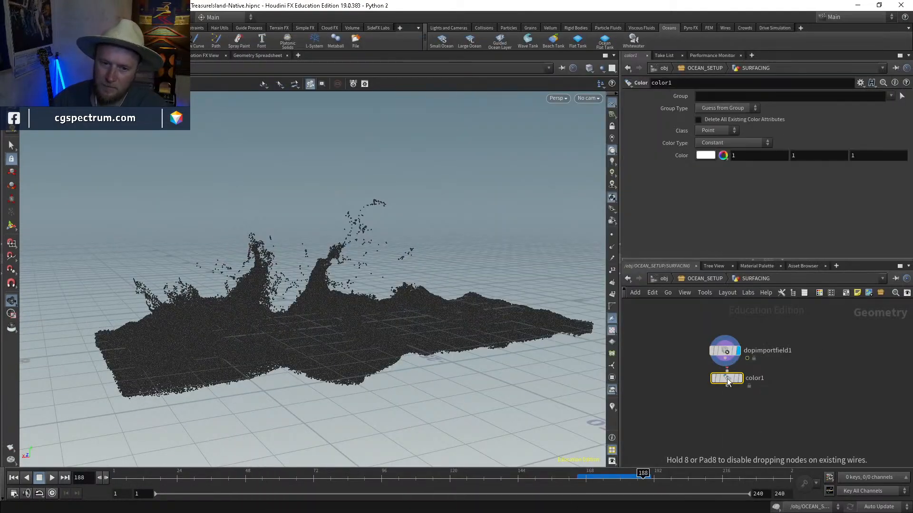
pyautogui.moveTo(728, 381); pyautogui.dragTo(723, 396)
pyautogui.click(720, 386)
pyautogui.click(725, 358)
pyautogui.click(734, 393)
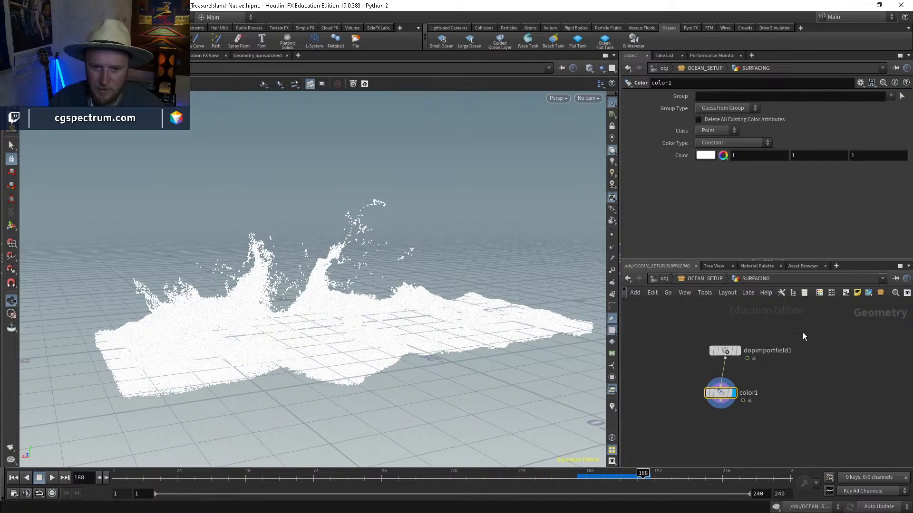
pyautogui.click(721, 141)
pyautogui.click(725, 187)
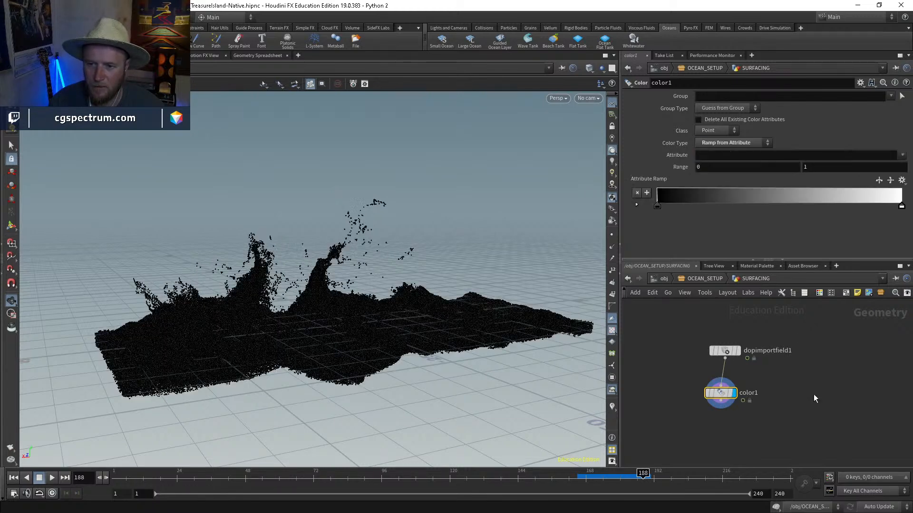
# Step: Insert an Attribute Wrangle node between the Dop Import Fields and Color nodes
pyautogui.moveTo(795, 398); pyautogui.dragTo(792, 364, button='middle')
pyautogui.moveTo(725, 362); pyautogui.dragTo(725, 396)
pyautogui.press('Tab')
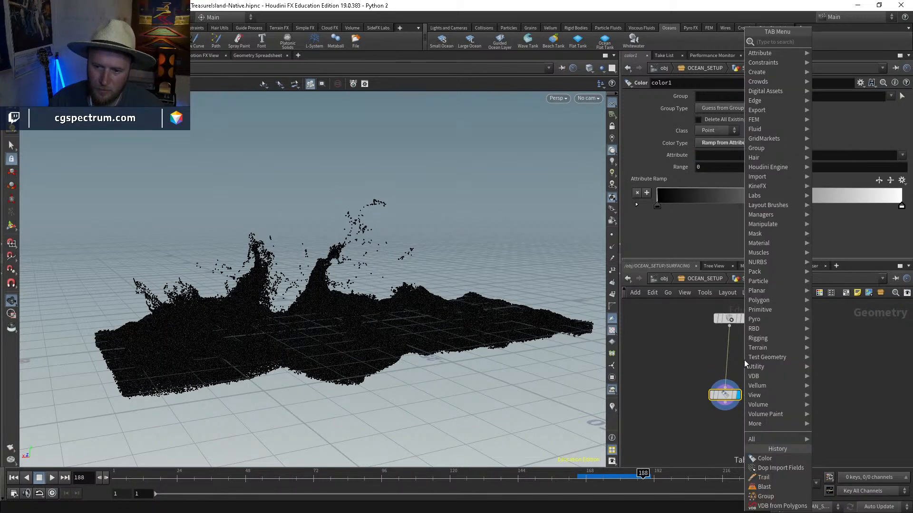
pyautogui.write('aw')
pyautogui.press('Return')
pyautogui.click(745, 363)
pyautogui.moveTo(745, 363); pyautogui.dragTo(732, 358)
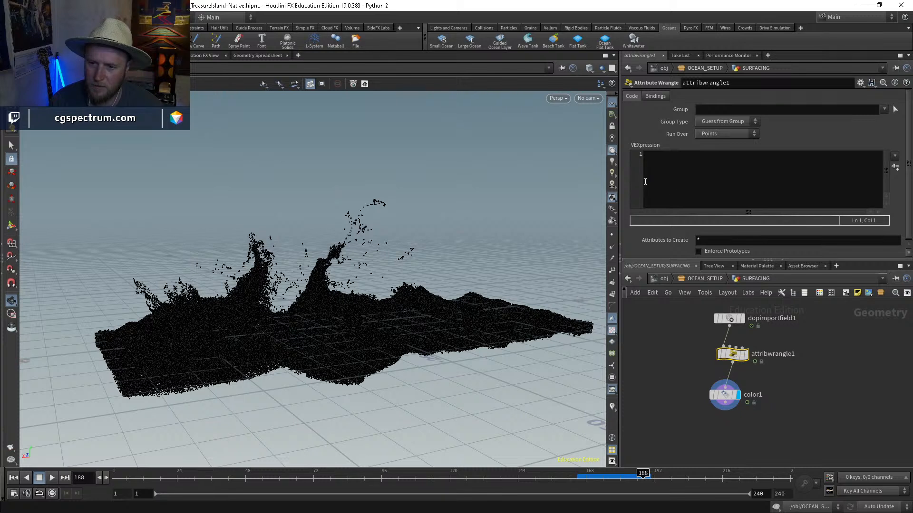
pyautogui.click(664, 176)
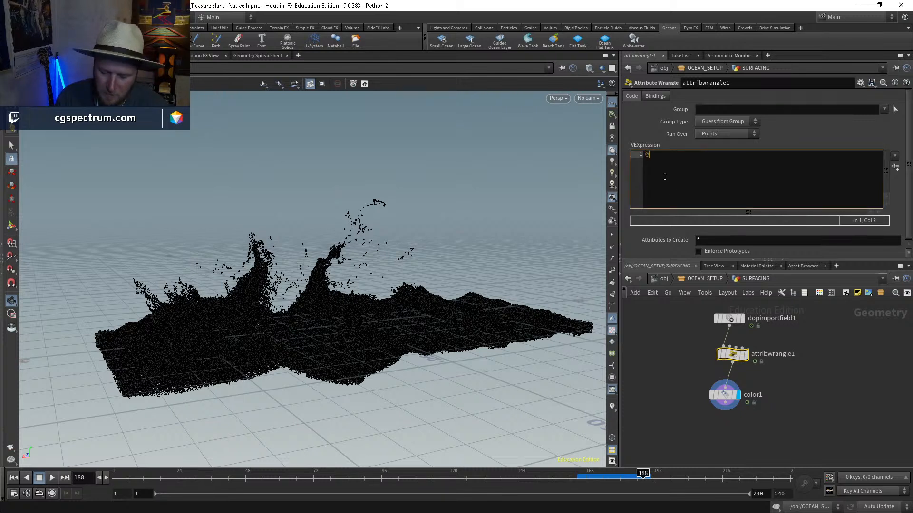
pyautogui.write('@speed=le')
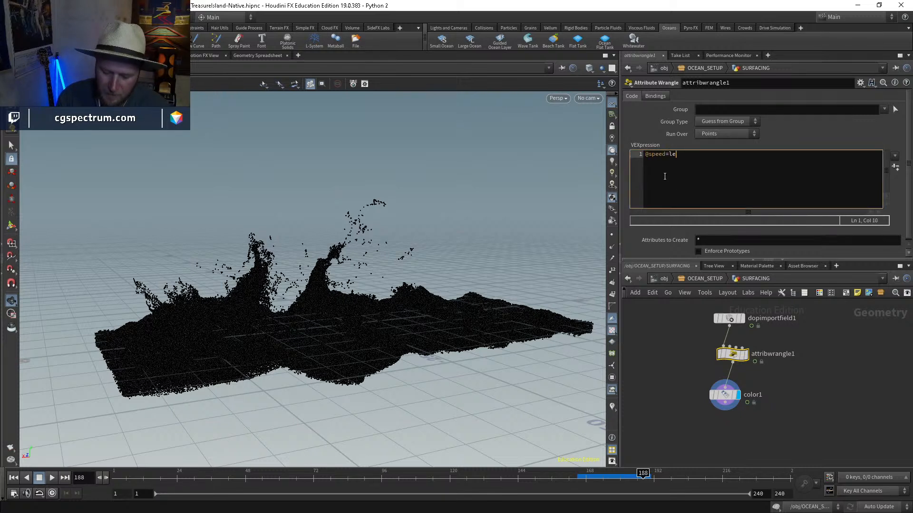
pyautogui.write('ngth')
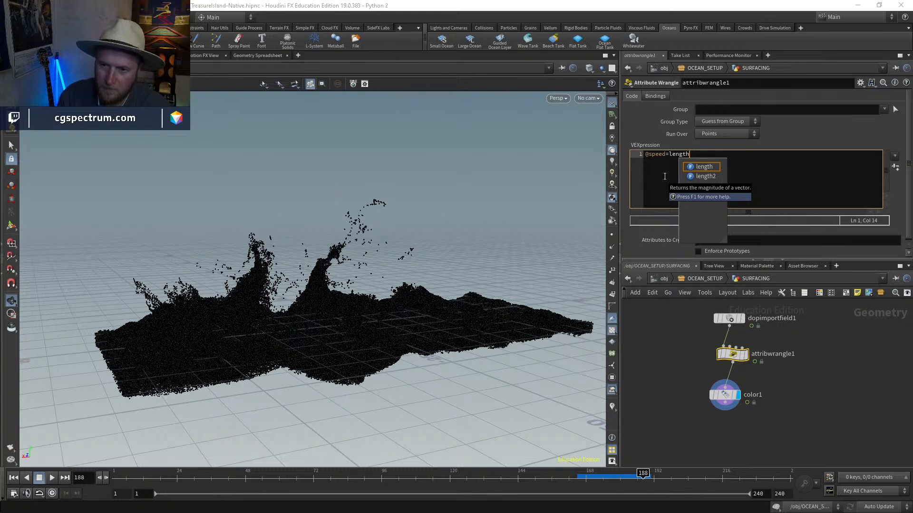
pyautogui.write('(v@')
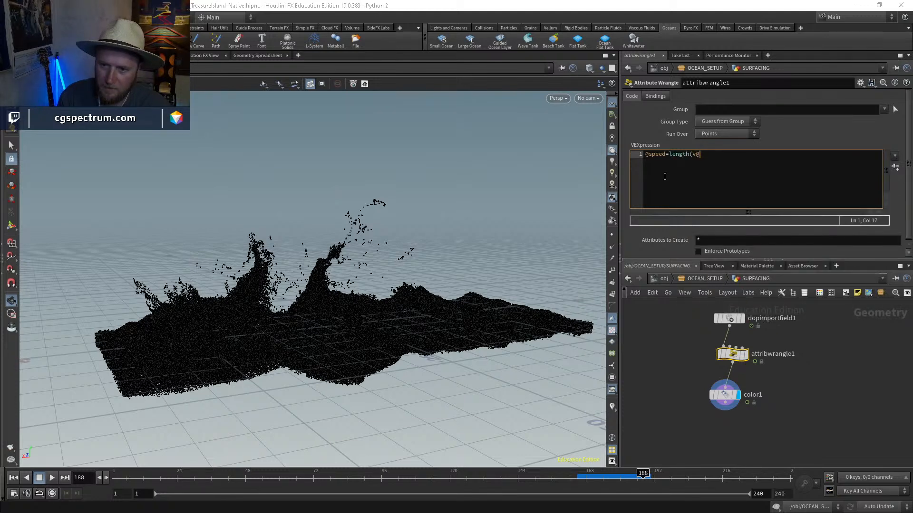
pyautogui.write('v);')
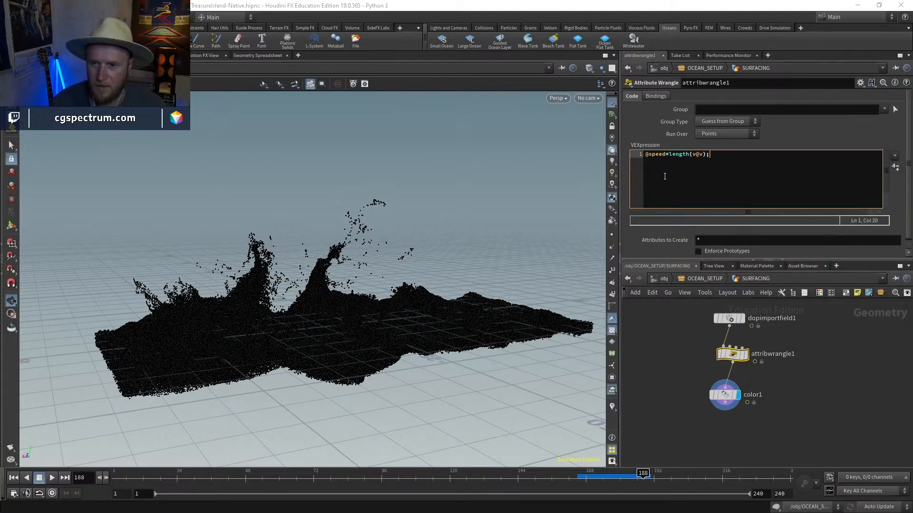
# Step: Set the Color node's ramp attribute to speed
pyautogui.click(724, 394)
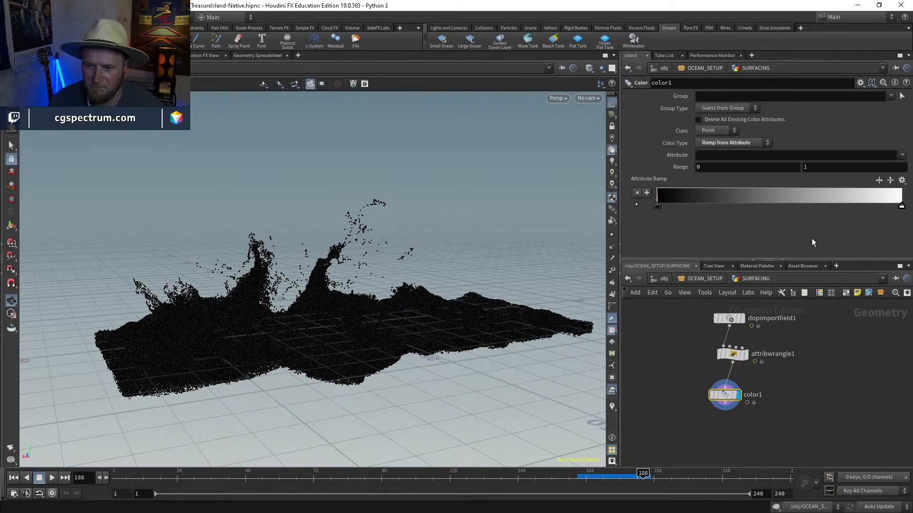
pyautogui.click(719, 155)
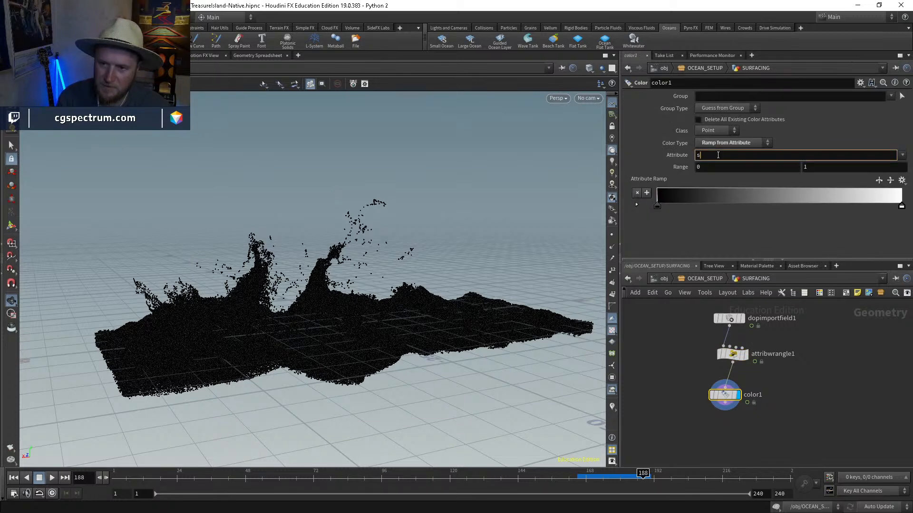
pyautogui.write('spped')
pyautogui.press('Return')
pyautogui.click(708, 156)
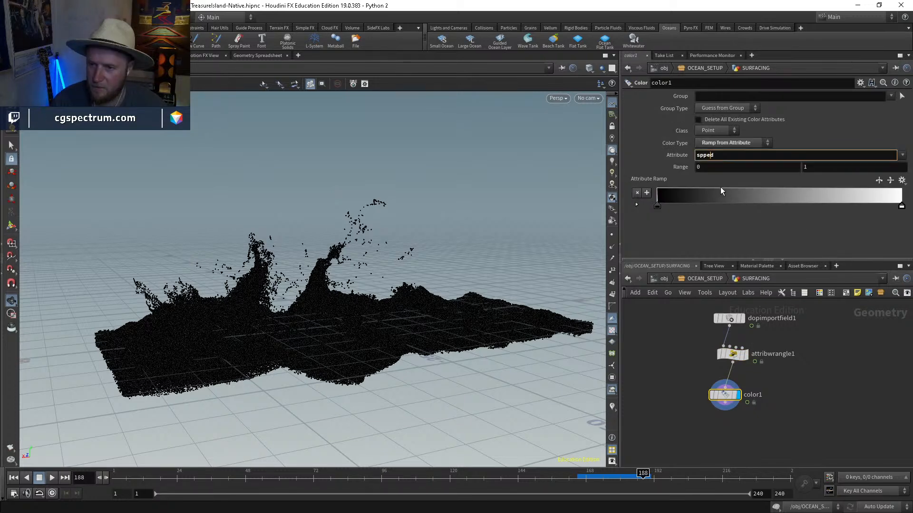
pyautogui.press('BackSpace')
pyautogui.write('e')
pyautogui.press('Return')
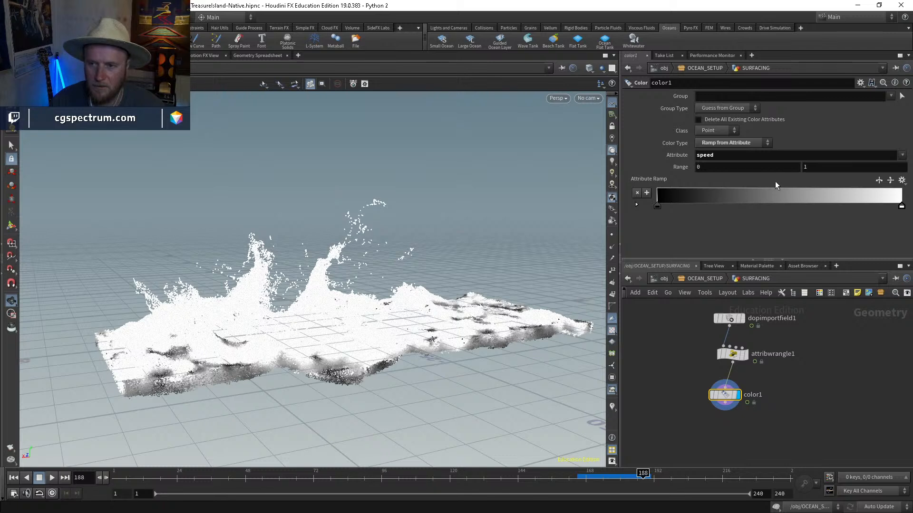
# Step: Apply the Whitewater preset to the Color node's attribute ramp and set the range's upper limit to 10
pyautogui.click(901, 180)
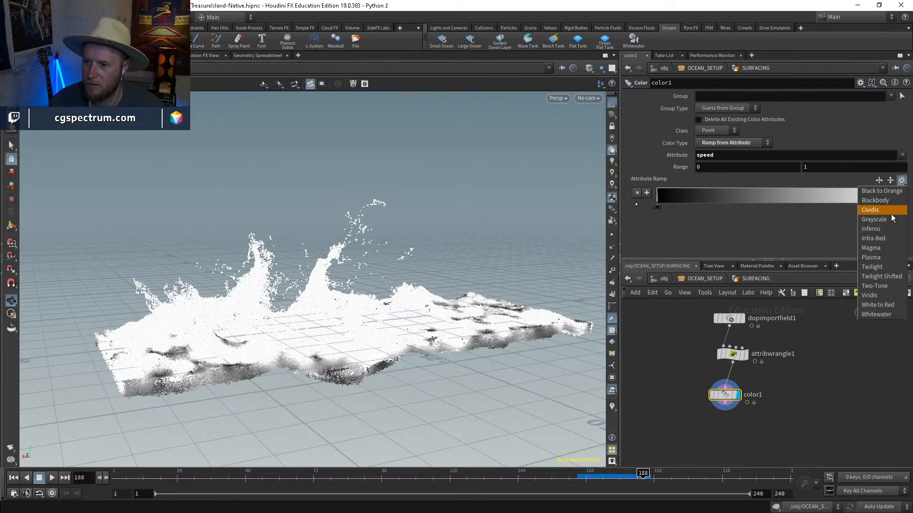
pyautogui.click(882, 313)
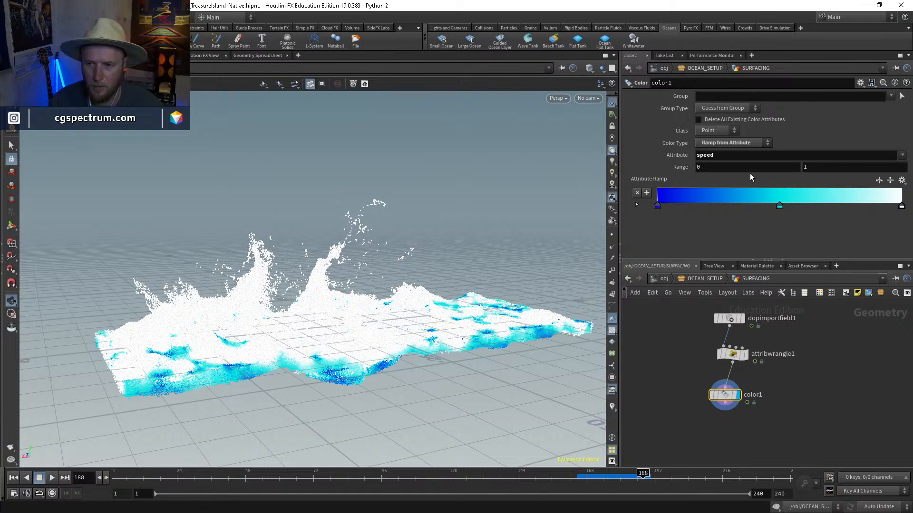
pyautogui.click(822, 168)
pyautogui.write('0')
pyautogui.press('Return')
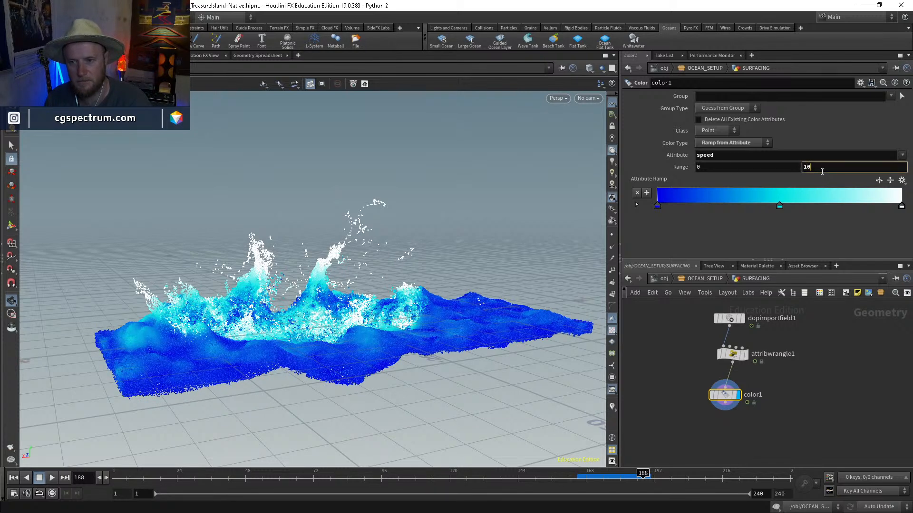
# Step: Try an upper range limit of 20 for the speed ramp, then return it to 10
pyautogui.click(823, 169)
pyautogui.write('20')
pyautogui.press('Return')
pyautogui.doubleClick(825, 169)
pyautogui.write('10')
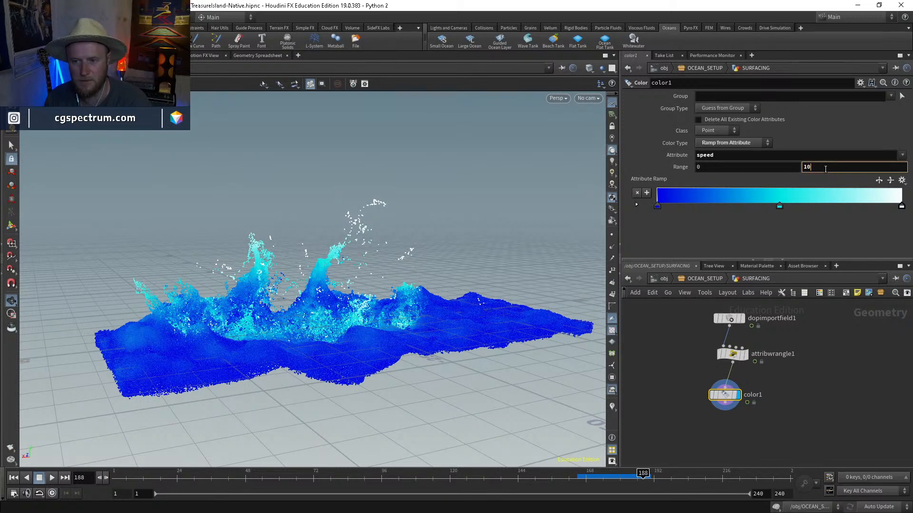
pyautogui.press('Return')
# Step: Try lower range limits of 5, 3, 5 and 10 for the speed ramp
pyautogui.press('BackSpace')
pyautogui.write('5')
pyautogui.press('Return')
pyautogui.press('BackSpace')
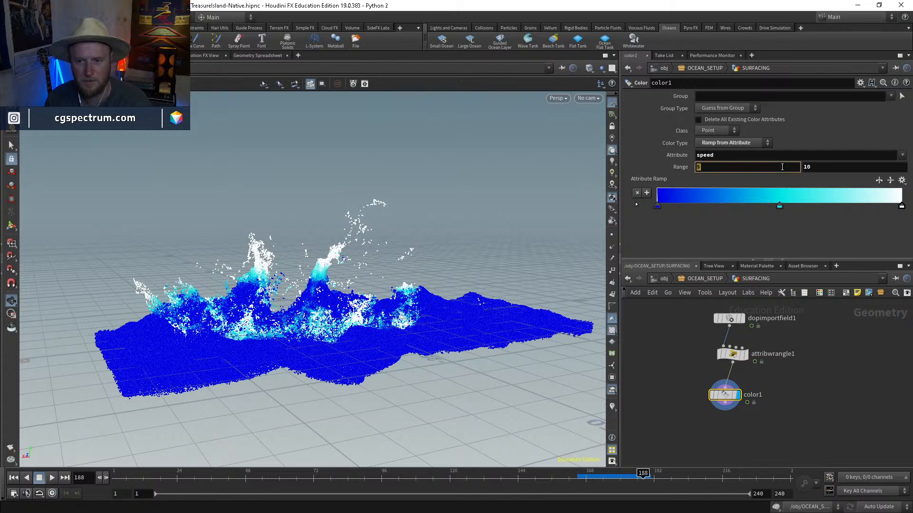
pyautogui.write('3')
pyautogui.press('Return')
pyautogui.press('BackSpace')
pyautogui.write('5')
pyautogui.press('Return')
pyautogui.press('BackSpace')
pyautogui.write('10')
pyautogui.press('Return')
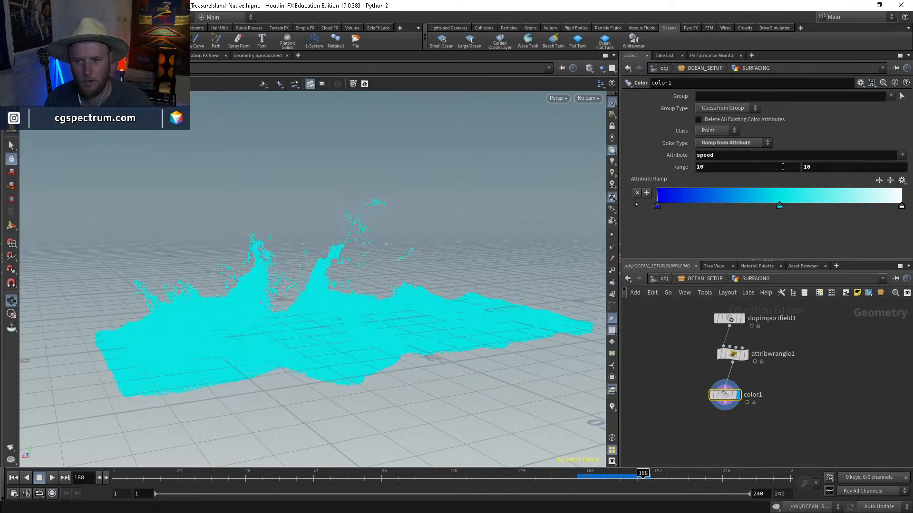
# Step: Try an upper range limit of 15 for the speed ramp
pyautogui.doubleClick(823, 169)
pyautogui.write('20')
pyautogui.press('Return')
pyautogui.press('Return')
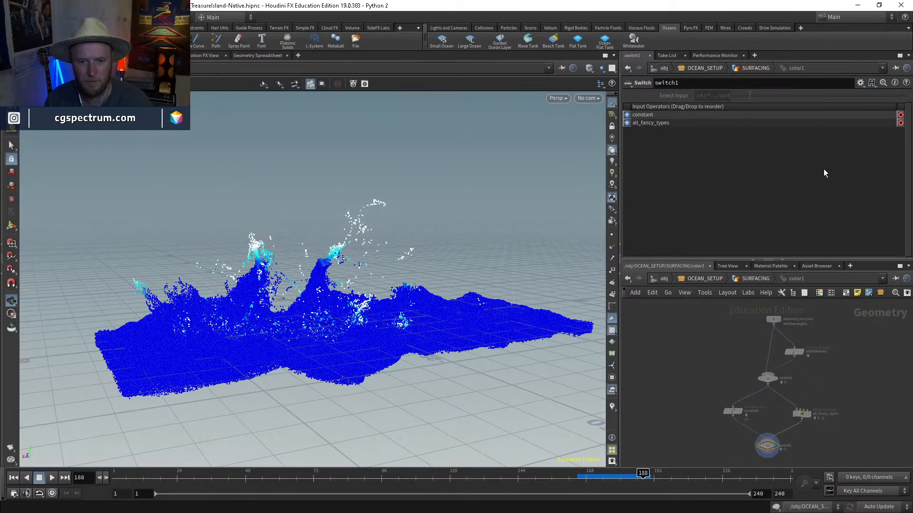
# Step: Return to the SURFACING network and set the speed ramp's upper range limit to 20
pyautogui.click(694, 280)
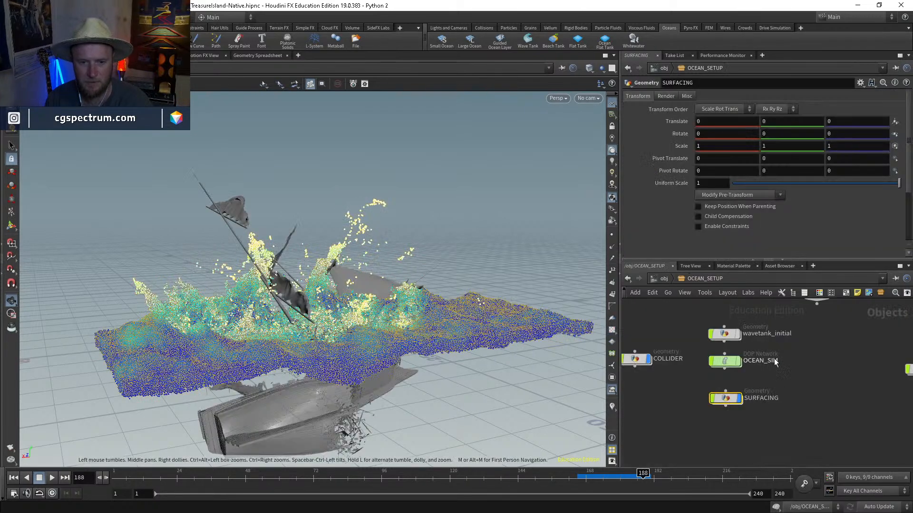
pyautogui.doubleClick(726, 401)
pyautogui.doubleClick(759, 170)
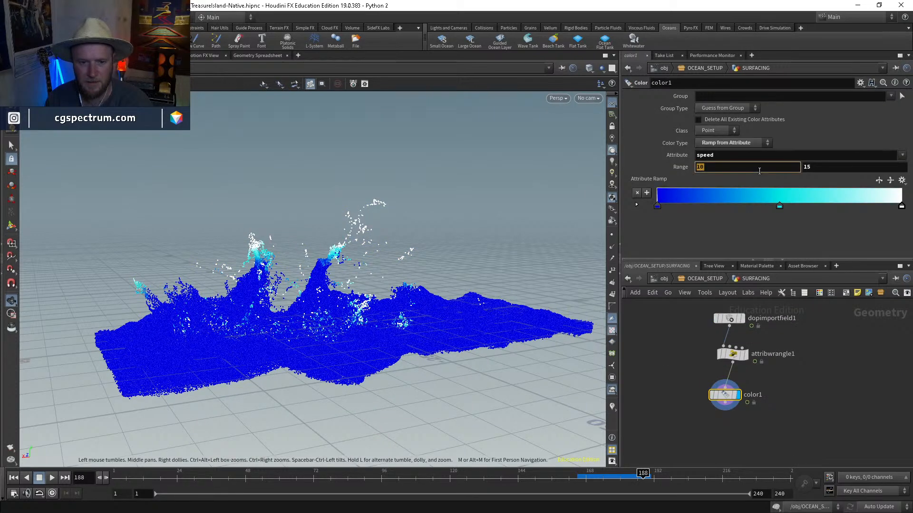
pyautogui.doubleClick(823, 169)
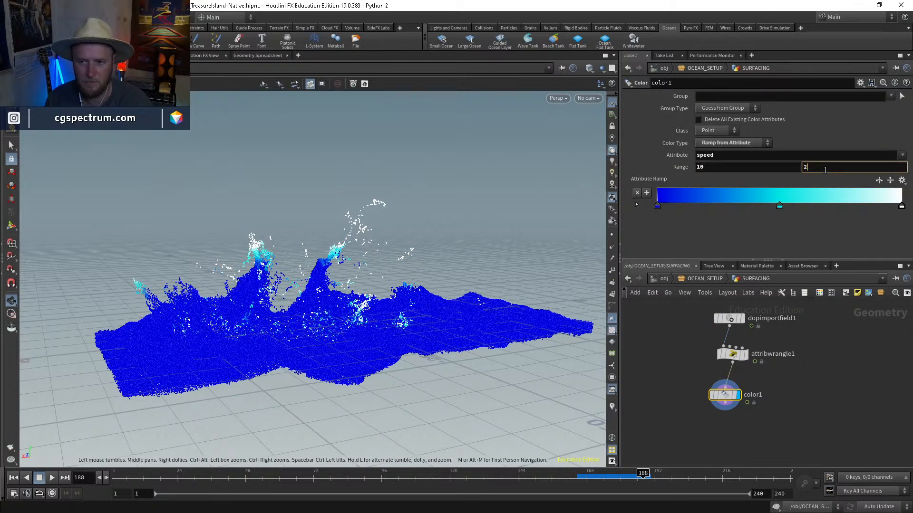
pyautogui.write('20')
pyautogui.press('Return')
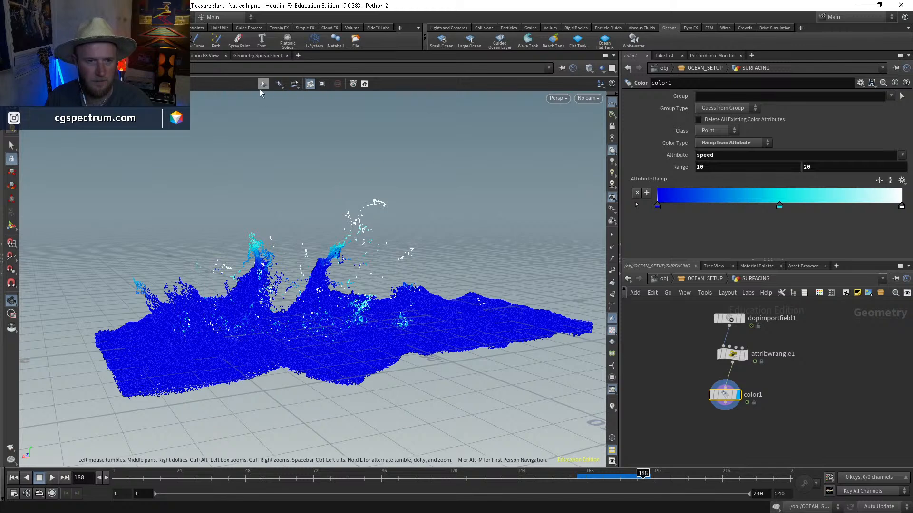
# Step: Inspect the points' speed values in the Geometry Spreadsheet, showing only the speed attribute sorted from highest to lowest
pyautogui.click(269, 59)
pyautogui.click(299, 83)
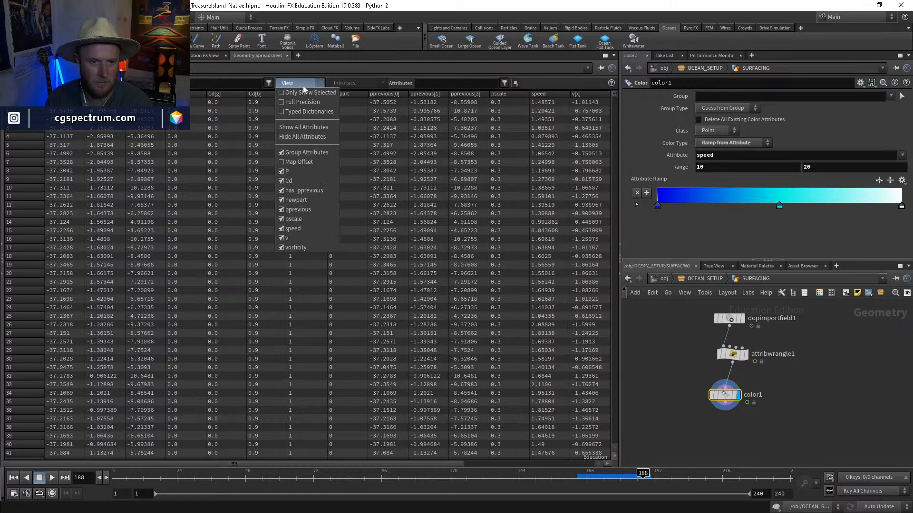
pyautogui.click(300, 136)
pyautogui.click(299, 84)
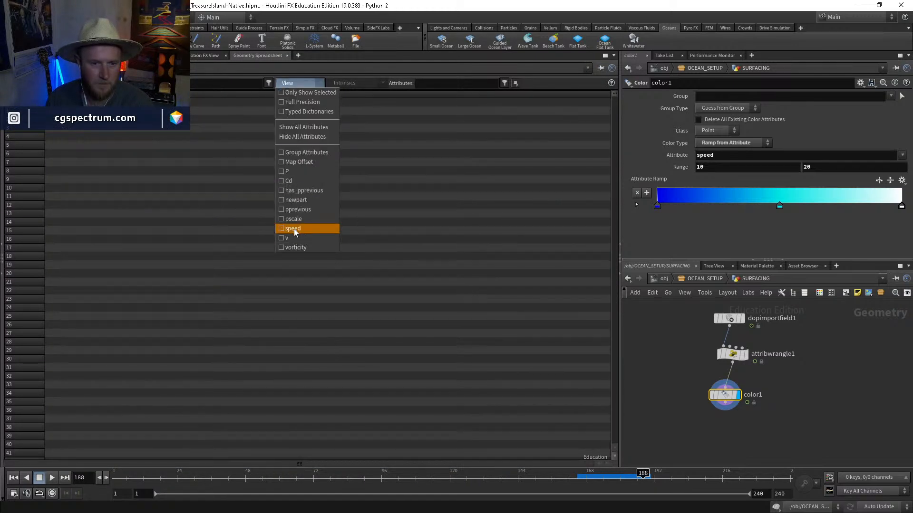
pyautogui.click(293, 228)
pyautogui.click(61, 94)
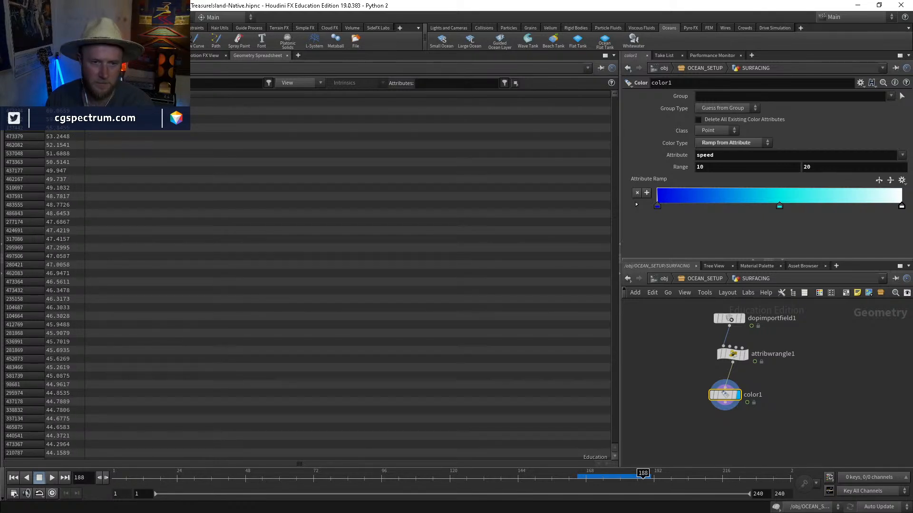
pyautogui.click(161, 55)
# Step: Set the Color node's speed range to 0 through 63
pyautogui.click(832, 166)
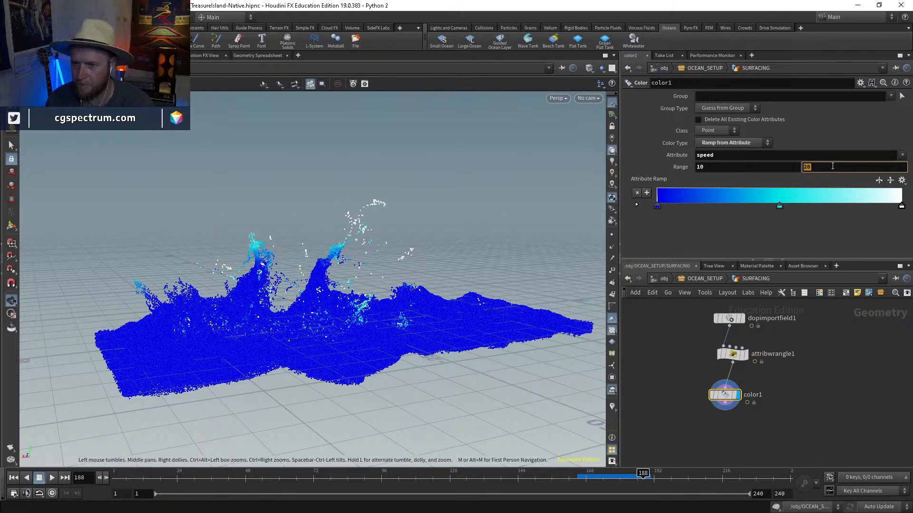
pyautogui.write('63')
pyautogui.click(771, 167)
pyautogui.write('0')
pyautogui.press('Return')
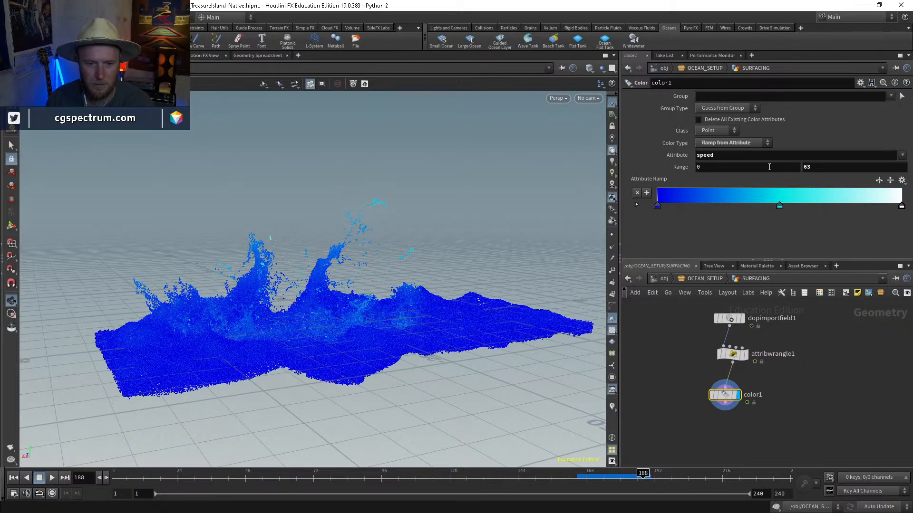
# Step: Try 20 as the speed range's upper limit, then set it to 10 and check the coloring on the splashes
pyautogui.moveTo(408, 261); pyautogui.dragTo(492, 228)
pyautogui.click(824, 166)
pyautogui.write('20')
pyautogui.press('Return')
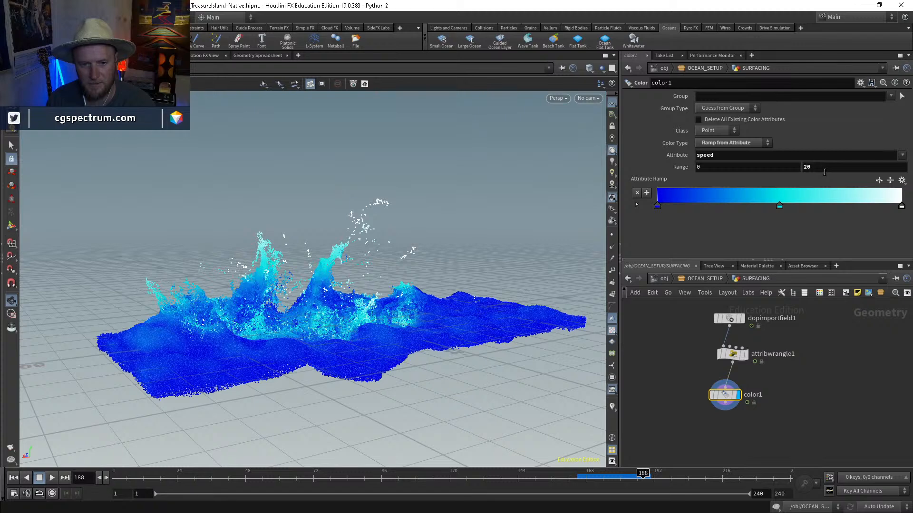
pyautogui.click(824, 167)
pyautogui.write('10')
pyautogui.press('Return')
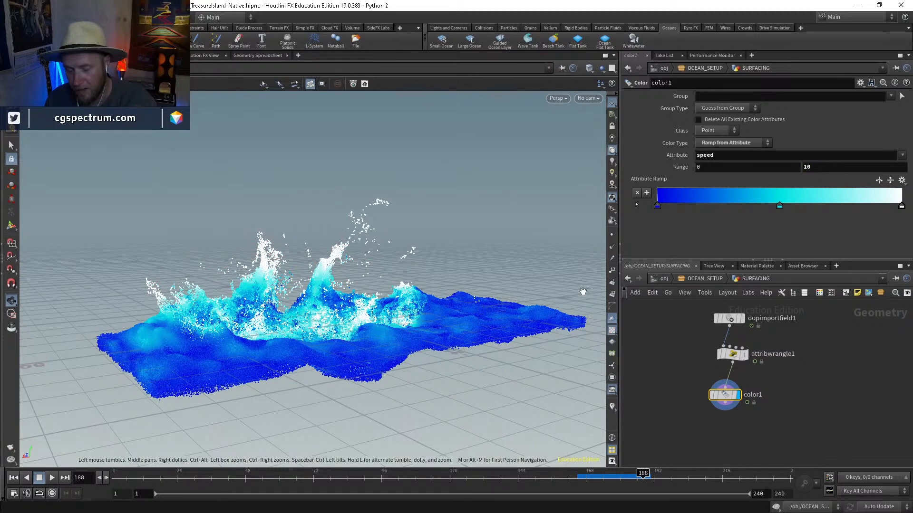
pyautogui.moveTo(582, 291); pyautogui.dragTo(313, 346)
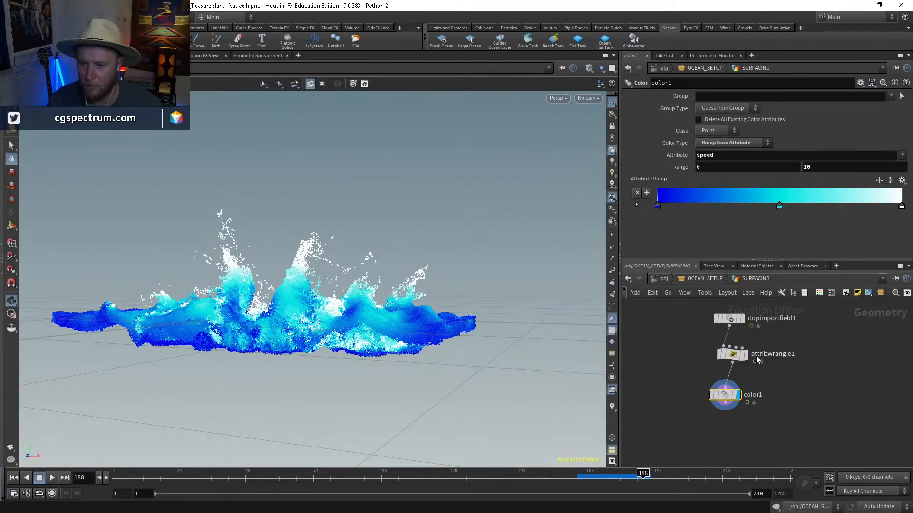
# Step: Duplicate the speed Color node as a second branch under the Attribute Wrangle, and display the copy
pyautogui.moveTo(724, 395); pyautogui.dragTo(679, 394)
pyautogui.hotkey('ctrl', 'c')
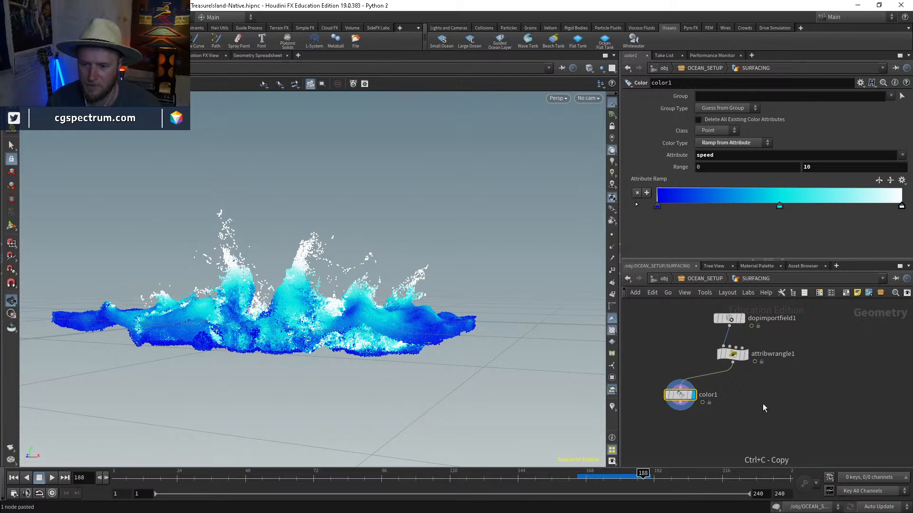
pyautogui.hotkey('ctrl', 'v')
pyautogui.moveTo(763, 403); pyautogui.dragTo(758, 397)
# Step: Set the duplicated Color node's ramp attribute to vorticity and inspect the recolored fluid
pyautogui.click(723, 154)
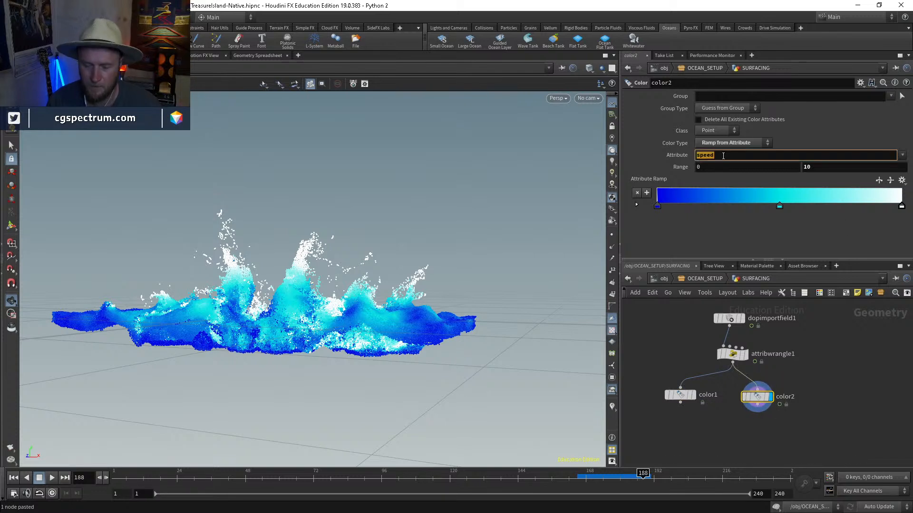
pyautogui.write('v')
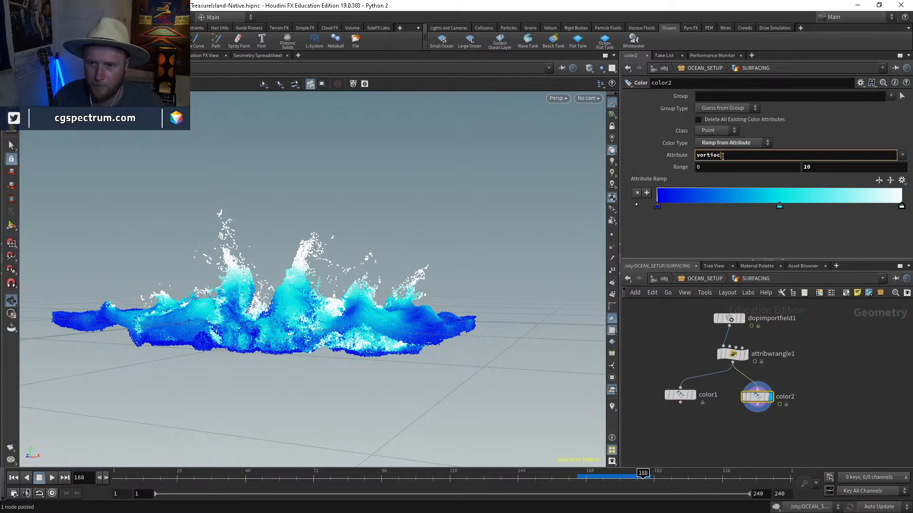
pyautogui.write('orticity')
pyautogui.press('Return')
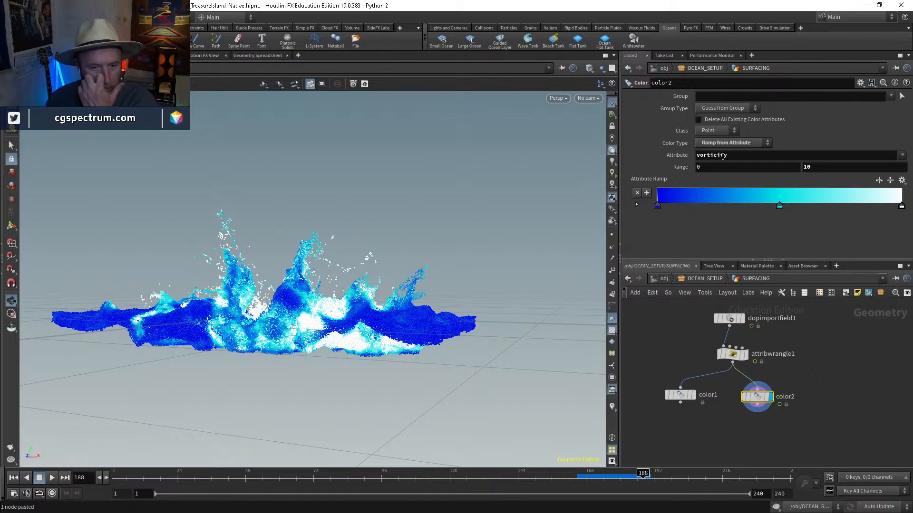
pyautogui.moveTo(447, 307); pyautogui.dragTo(357, 303)
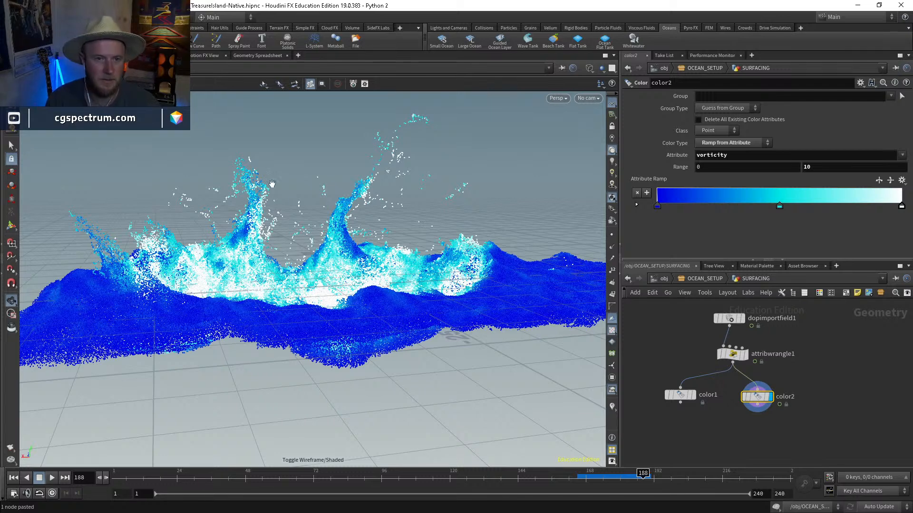
# Step: Show the vorticity attribute in the Geometry Spreadsheet and examine its highest values
pyautogui.click(249, 55)
pyautogui.click(292, 84)
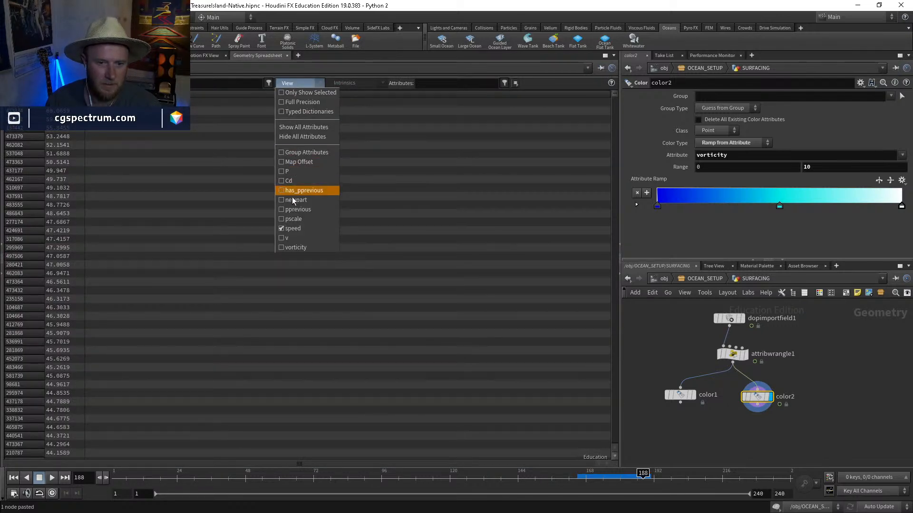
pyautogui.click(287, 248)
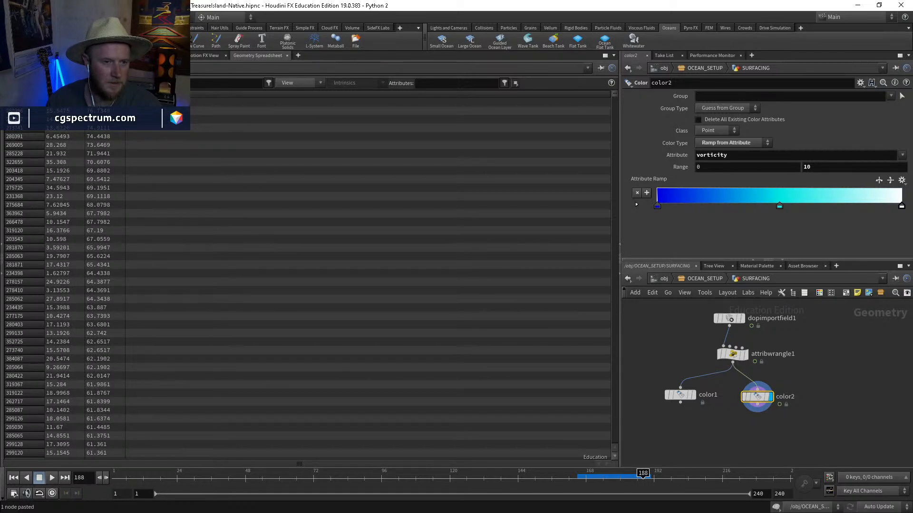
pyautogui.click(19, 55)
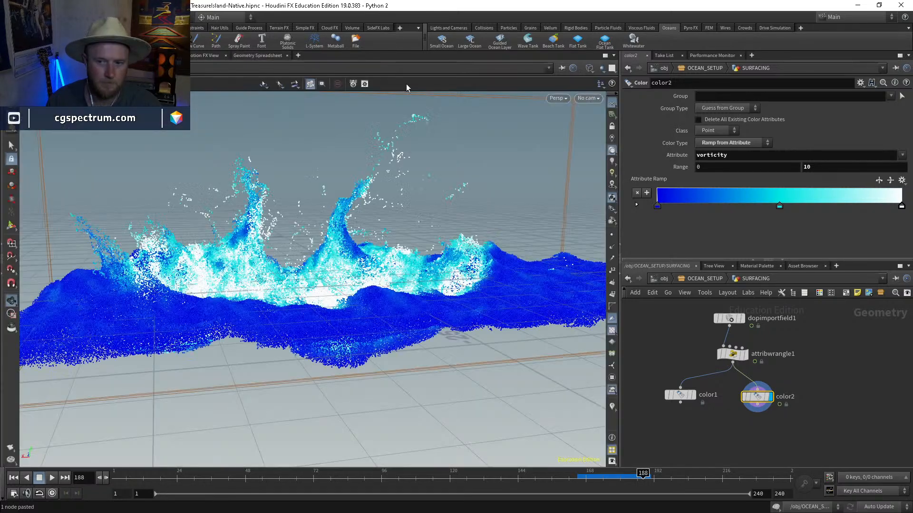
# Step: Try an upper range limit of 86 for the vorticity ramp and inspect the splashes
pyautogui.click(824, 166)
pyautogui.write('86')
pyautogui.press('Return')
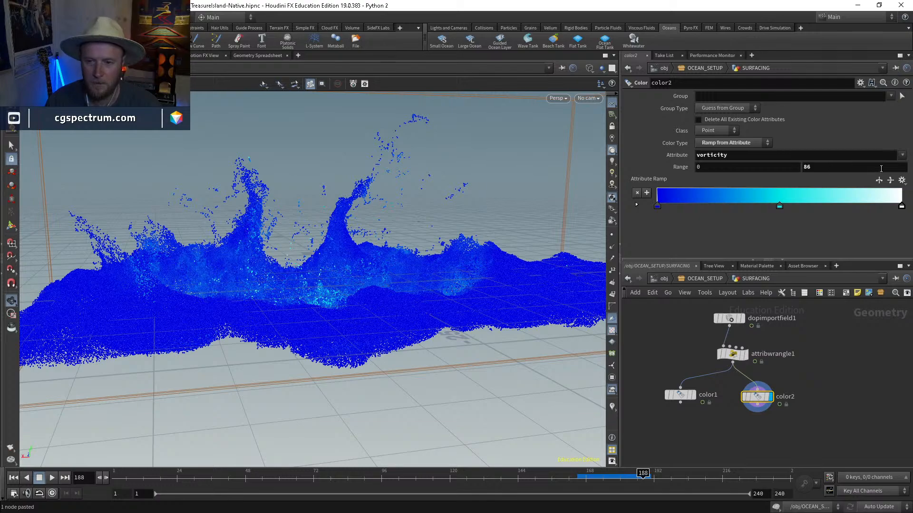
pyautogui.moveTo(352, 276); pyautogui.dragTo(401, 279)
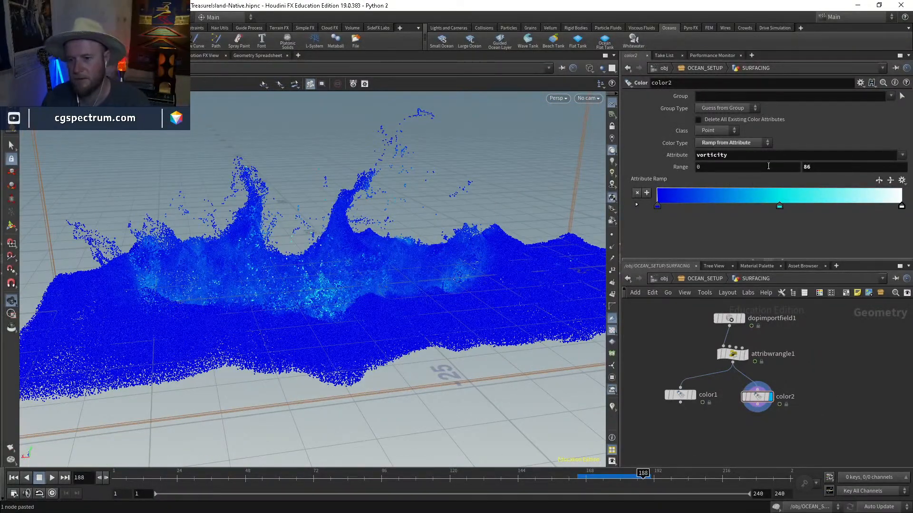
# Step: Try a vorticity range of 40 to 50 and look over the highlighted particles
pyautogui.doubleClick(826, 168)
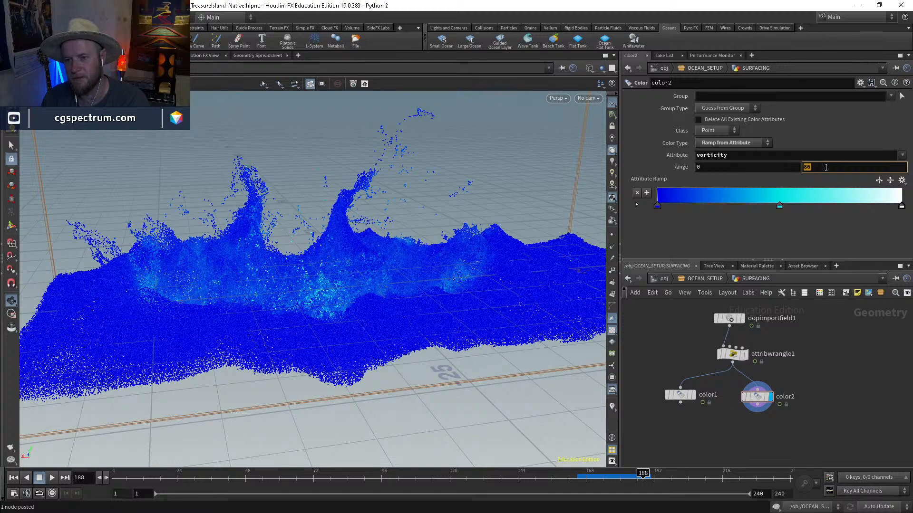
pyautogui.write('50')
pyautogui.hotkey('shift', 'Tab')
pyautogui.write('40')
pyautogui.press('Return')
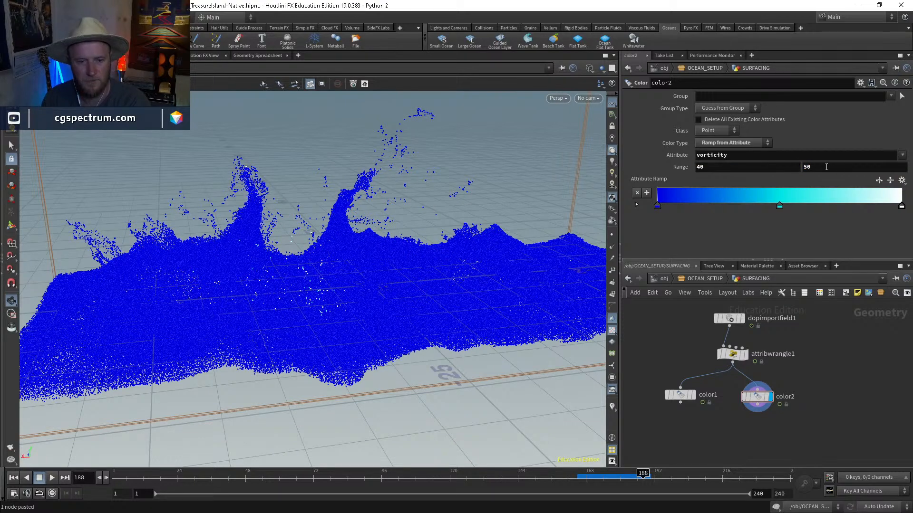
pyautogui.moveTo(328, 301); pyautogui.dragTo(366, 309)
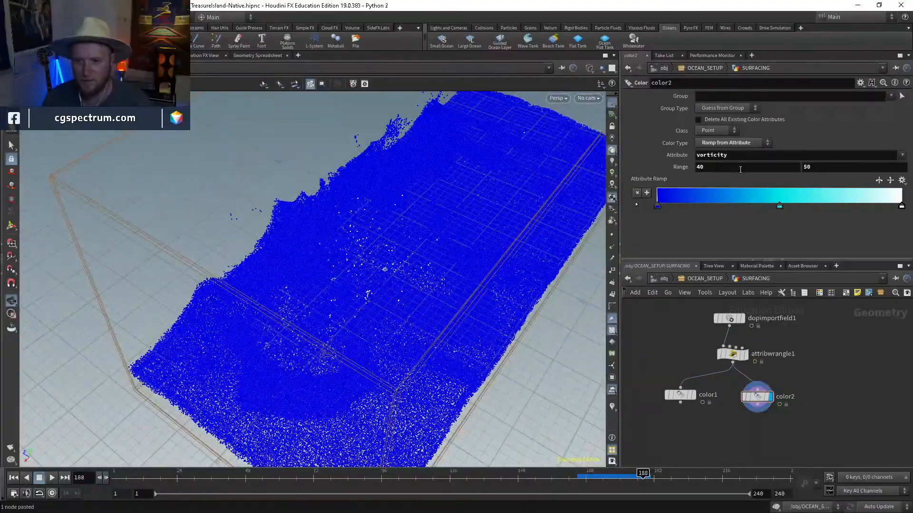
# Step: Set the vorticity Color node's range to 10 through 20 and inspect the highlighted particles
pyautogui.click(740, 169)
pyautogui.write('10')
pyautogui.press('Return')
pyautogui.click(818, 167)
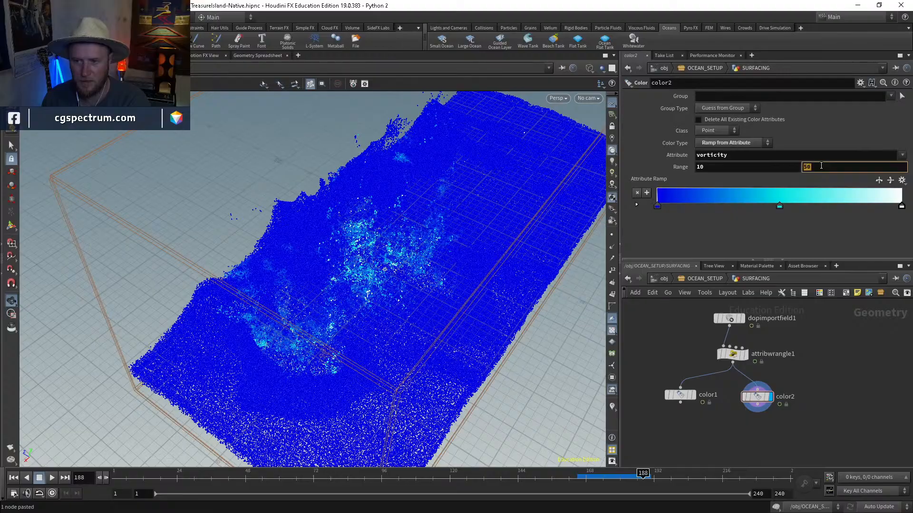
pyautogui.write('20')
pyautogui.press('Return')
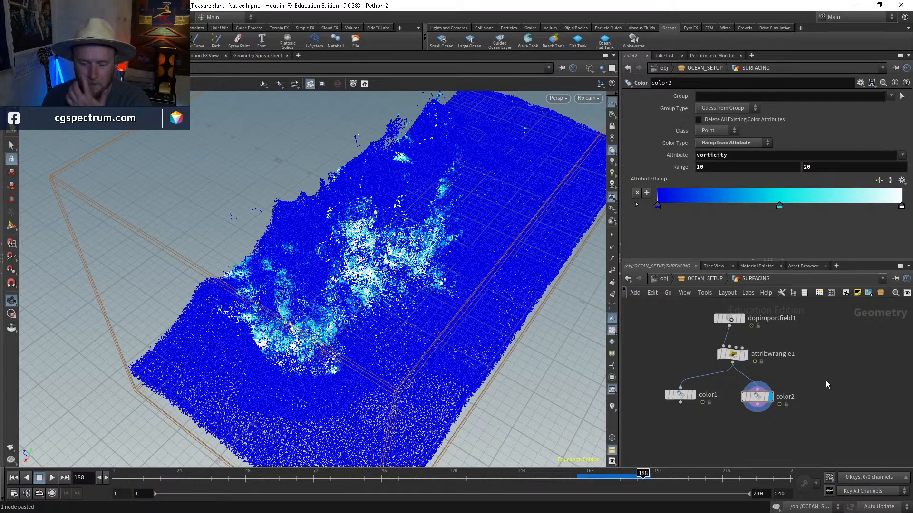
pyautogui.moveTo(333, 309); pyautogui.dragTo(371, 376)
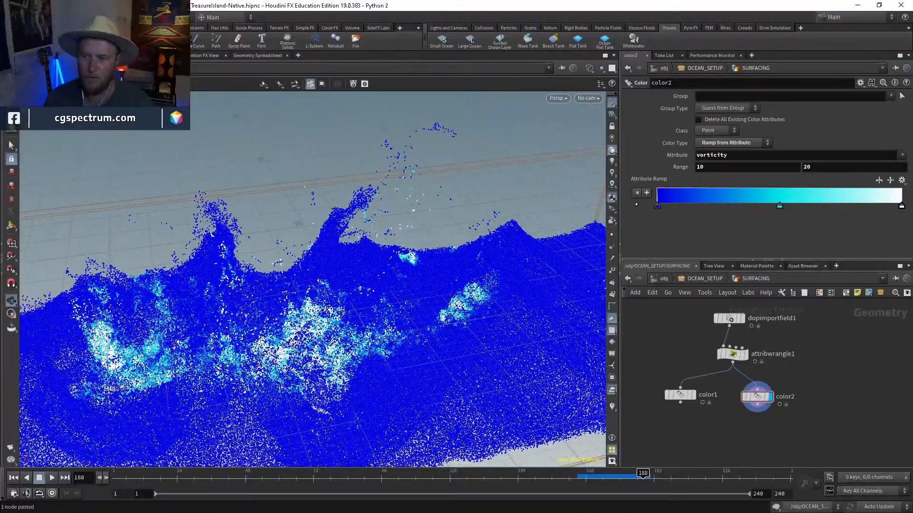
# Step: Try a vorticity range of 5 to 10 on the color2 node
pyautogui.doubleClick(738, 165)
pyautogui.write('5')
pyautogui.press('Return')
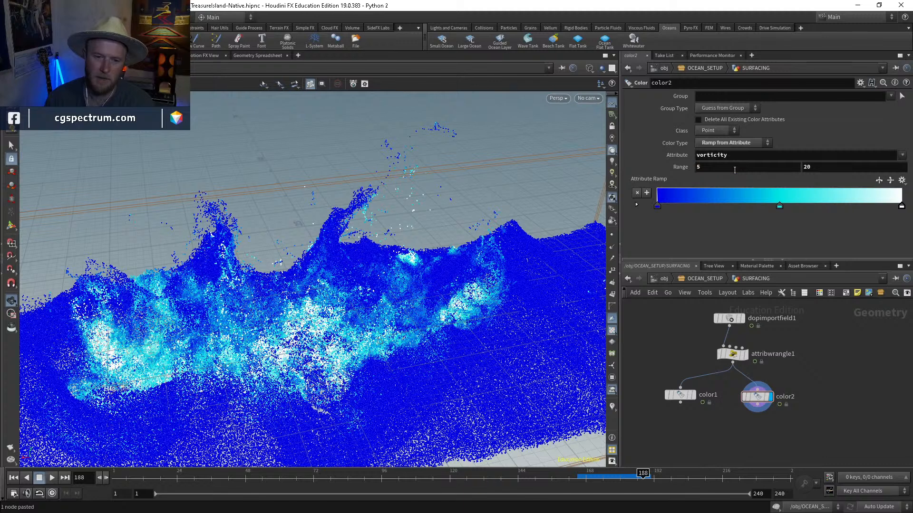
pyautogui.doubleClick(832, 166)
pyautogui.press('Return')
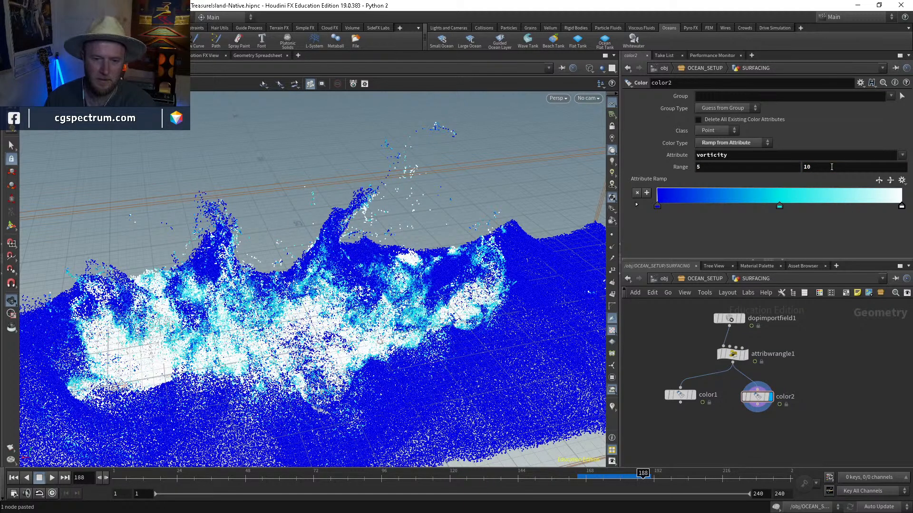
# Step: Try upper limits of 20 and 15 for the vorticity range on color2
pyautogui.doubleClick(819, 166)
pyautogui.write('20')
pyautogui.press('Return')
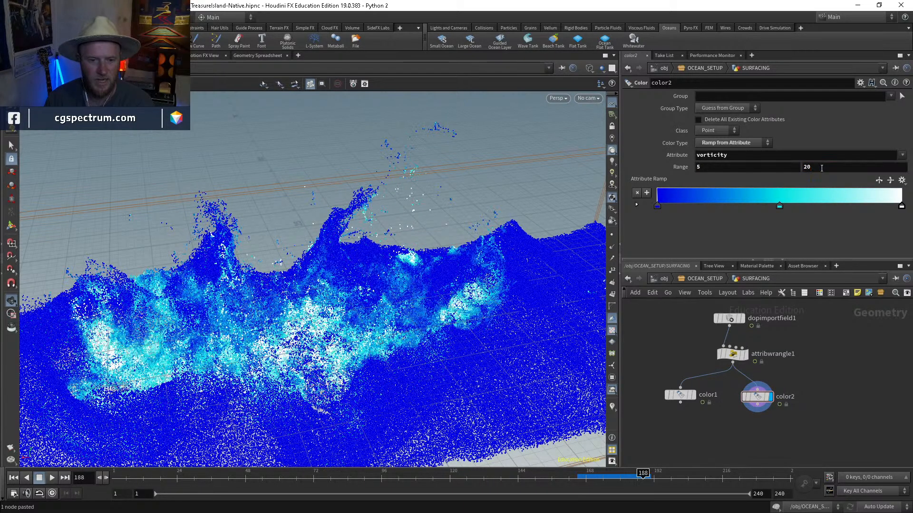
pyautogui.doubleClick(818, 167)
pyautogui.write('15')
pyautogui.press('Return')
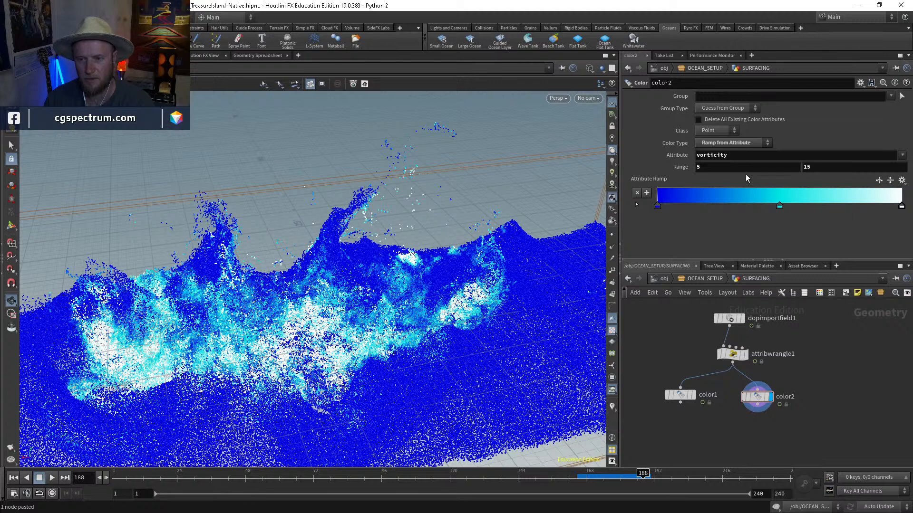
# Step: Try lower limits of 0 and 2 for the vorticity range on color2
pyautogui.doubleClick(756, 168)
pyautogui.write('0')
pyautogui.press('Return')
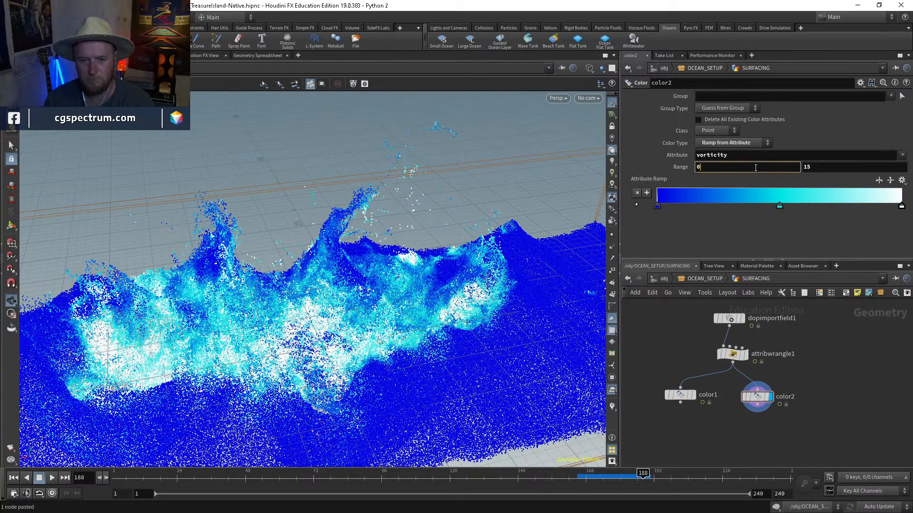
pyautogui.doubleClick(755, 168)
pyautogui.write('1')
pyautogui.press('Return')
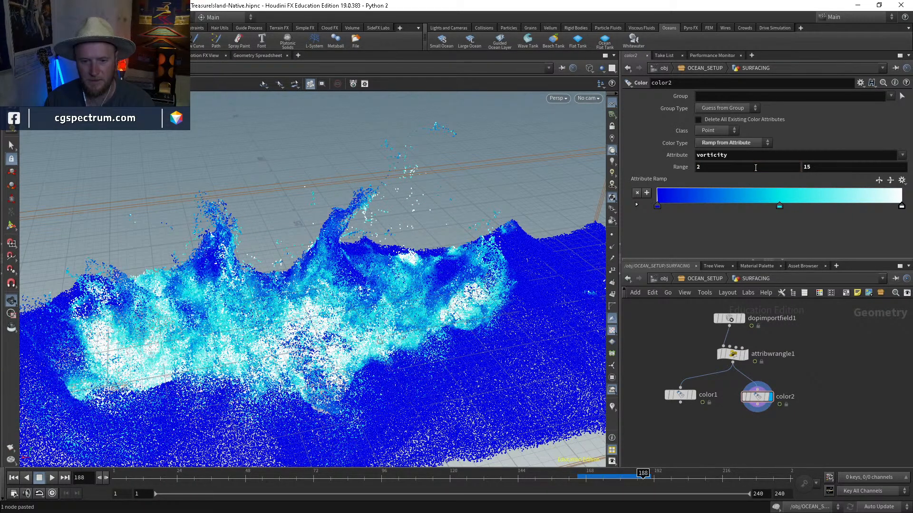
# Step: Set color2's vorticity range to 4 through 10, trying upper limits of 30 and 20 first
pyautogui.doubleClick(755, 168)
pyautogui.write('4')
pyautogui.press('Return')
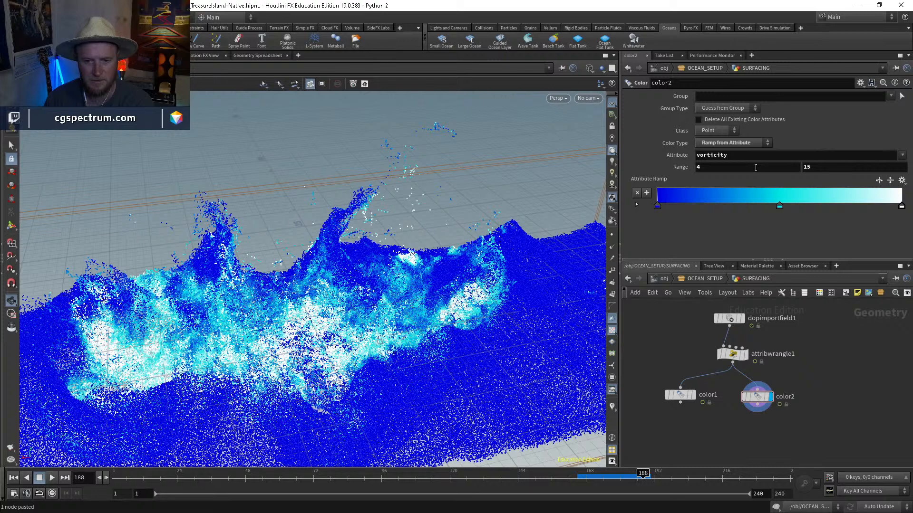
pyautogui.doubleClick(824, 169)
pyautogui.write('30')
pyautogui.press('Return')
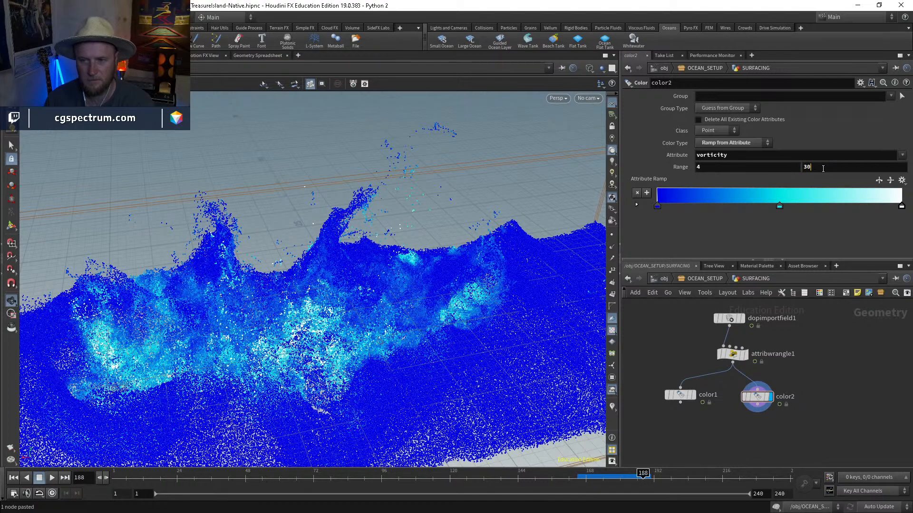
pyautogui.doubleClick(823, 169)
pyautogui.write('20')
pyautogui.press('Return')
pyautogui.doubleClick(822, 169)
pyautogui.write('10')
pyautogui.press('Return')
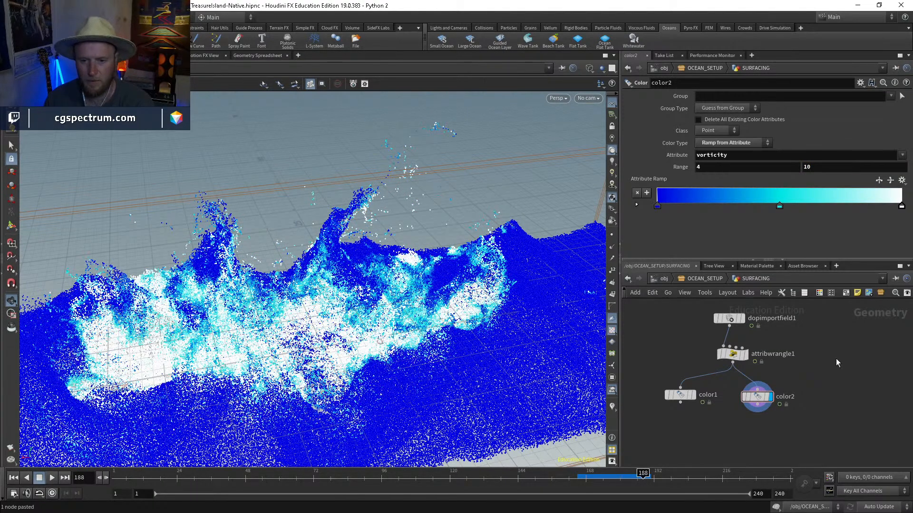
# Step: Add a Split node below color2 and display it
pyautogui.keyDown('alt'); pyautogui.moveTo(591, 395); pyautogui.dragTo(832, 437); pyautogui.keyUp('alt')
pyautogui.press('Tab')
pyautogui.write('split')
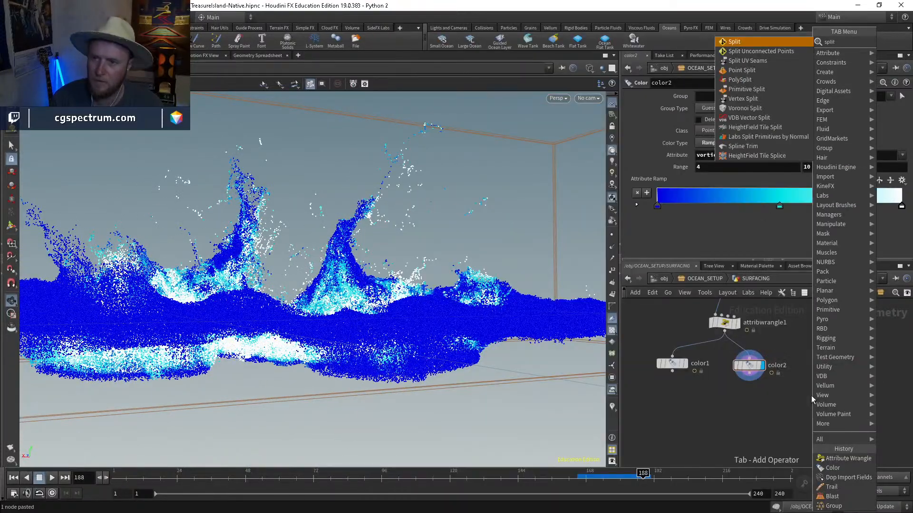
pyautogui.press('Return')
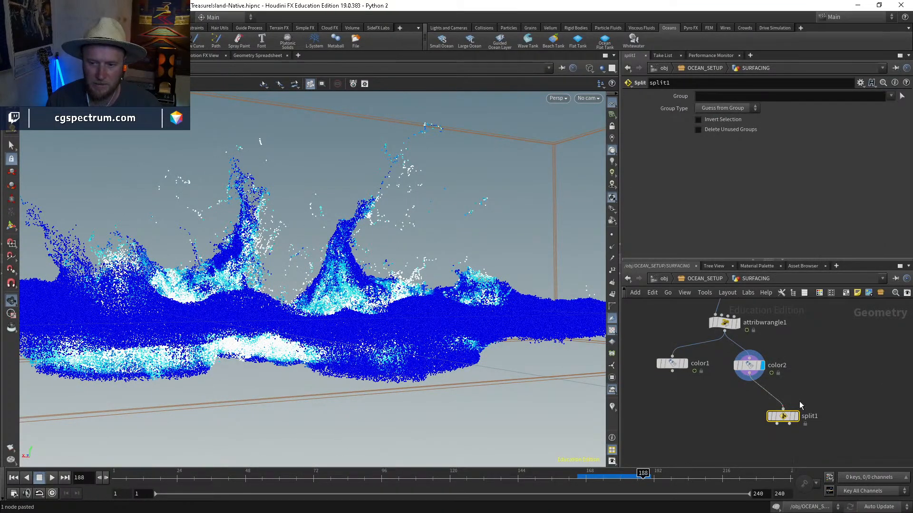
pyautogui.click(787, 423)
pyautogui.click(892, 96)
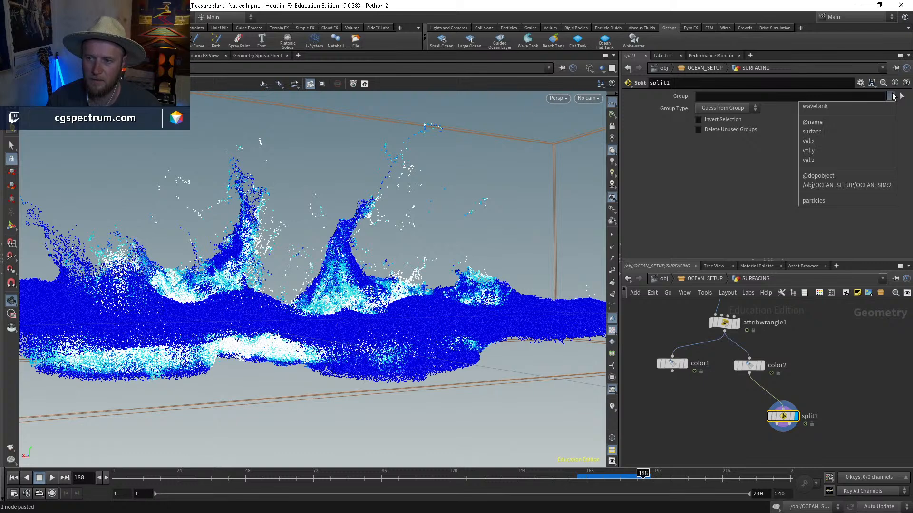
pyautogui.click(735, 98)
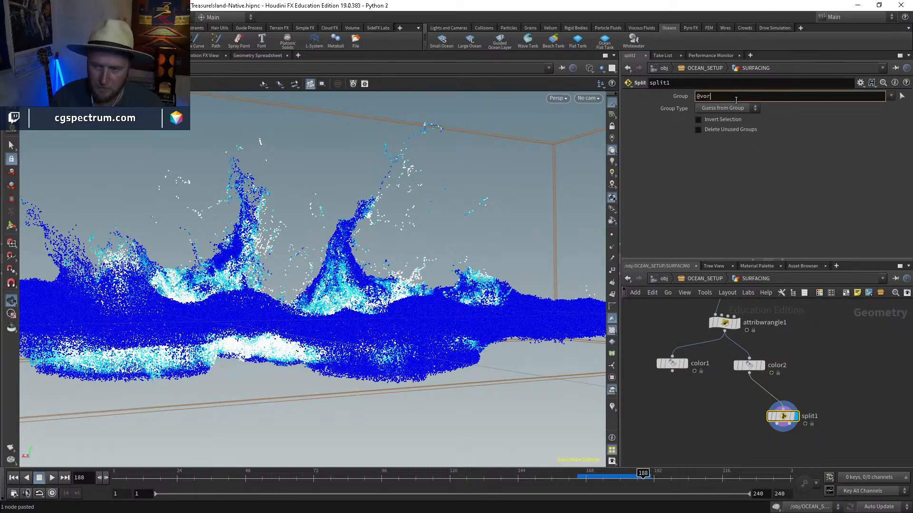
pyautogui.write('@vorticity>')
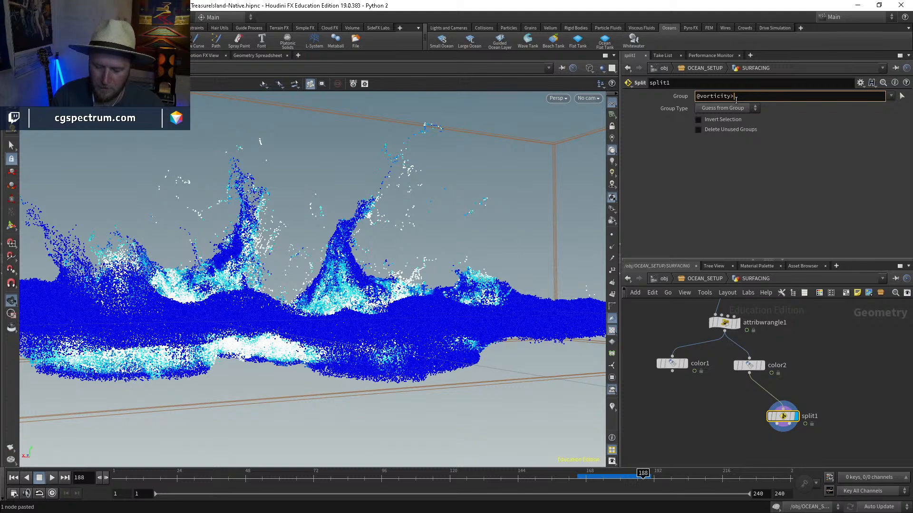
pyautogui.write('10')
pyautogui.press('Return')
pyautogui.click(727, 109)
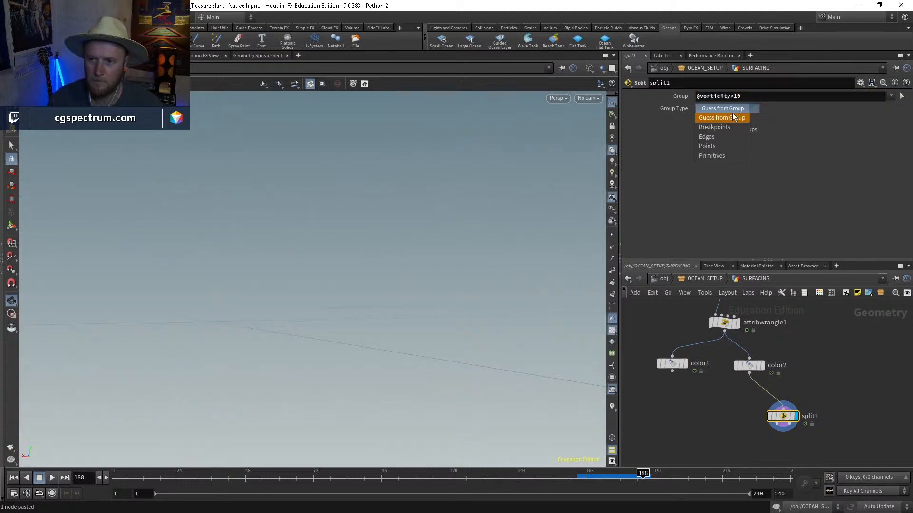
pyautogui.click(719, 144)
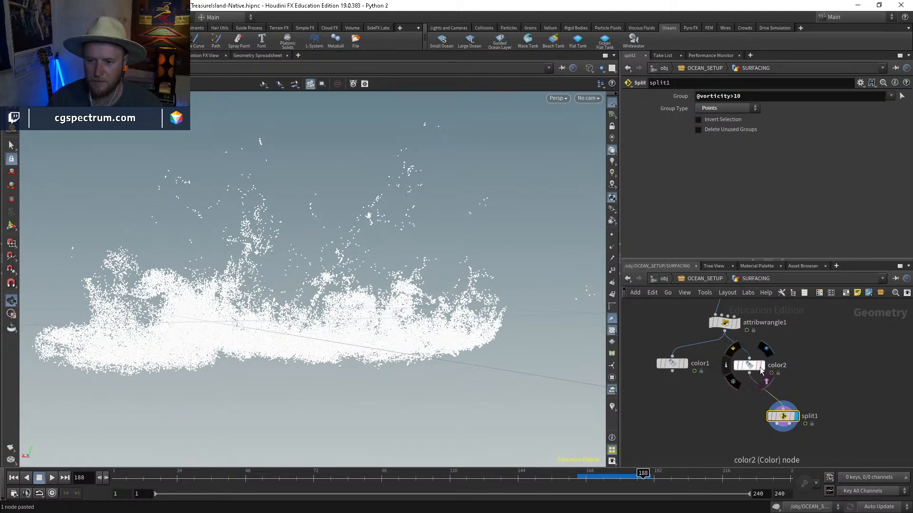
# Step: Display color2 to check its vorticity range, and return the display to the Split node
pyautogui.click(762, 365)
pyautogui.click(745, 371)
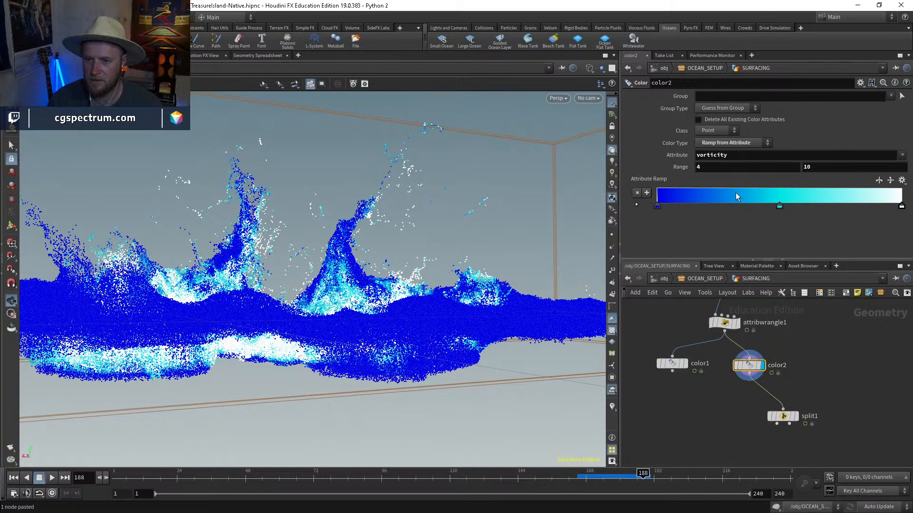
pyautogui.click(796, 416)
pyautogui.click(781, 421)
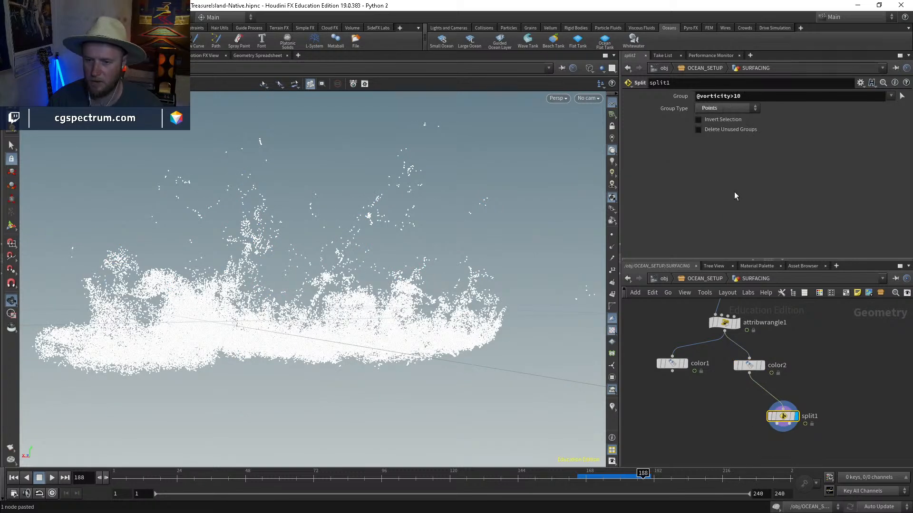
pyautogui.moveTo(732, 96); pyautogui.dragTo(745, 95)
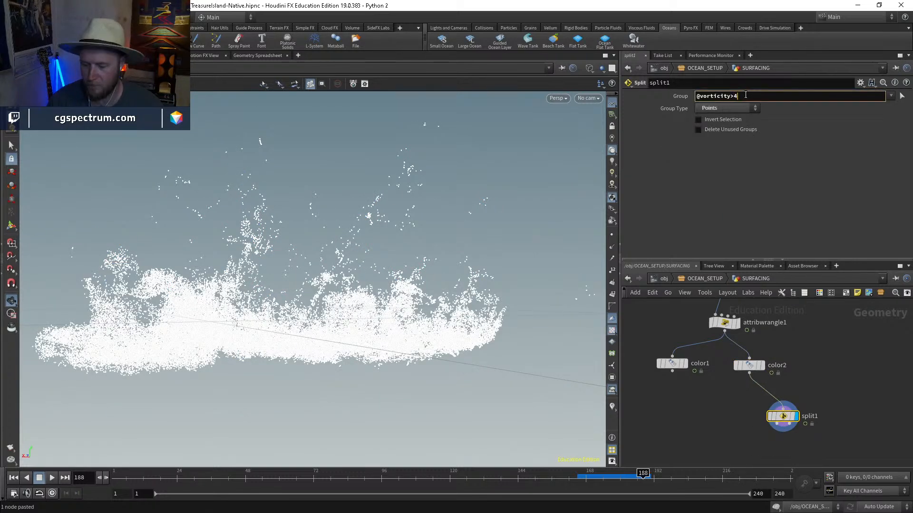
pyautogui.press('Return')
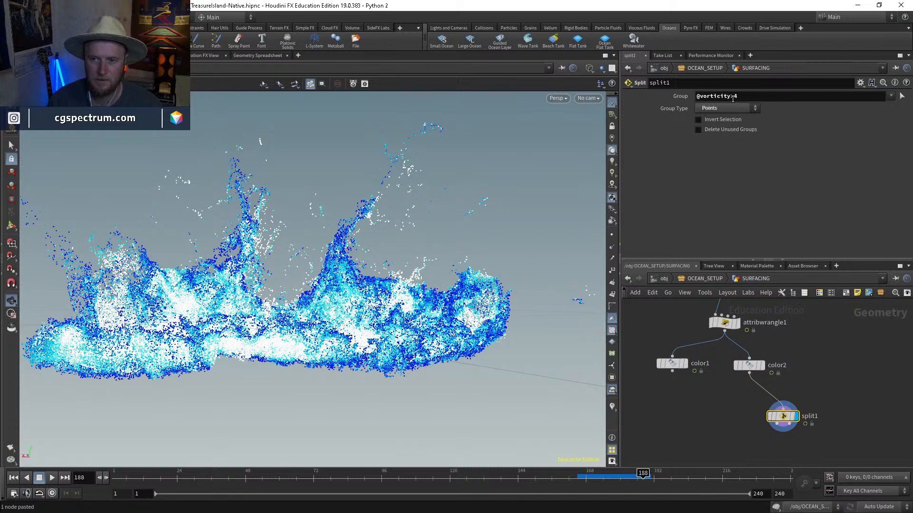
pyautogui.moveTo(732, 99); pyautogui.dragTo(745, 96)
pyautogui.write('5')
pyautogui.press('Return')
pyautogui.write('6')
pyautogui.press('Return')
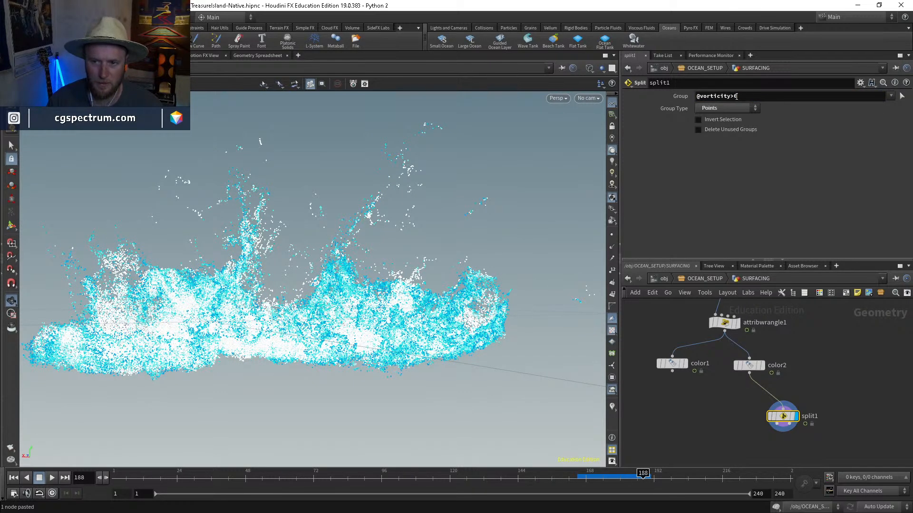
# Step: Add a Null node on the Split node's second output, display it, and inspect the remaining low-vorticity particles
pyautogui.moveTo(840, 395); pyautogui.dragTo(849, 368, button='middle')
pyautogui.moveTo(793, 389); pyautogui.dragTo(786, 385)
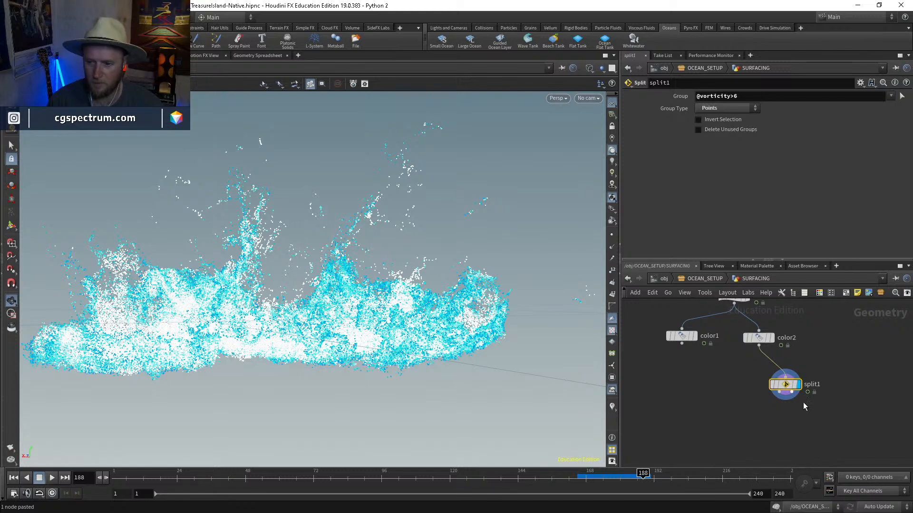
pyautogui.moveTo(824, 433); pyautogui.dragTo(809, 410, button='middle')
pyautogui.press('Tab')
pyautogui.write('null')
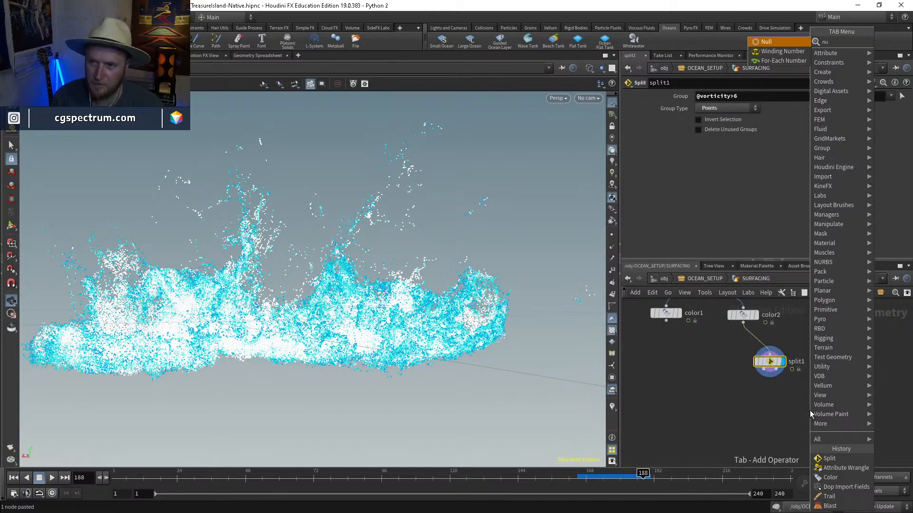
pyautogui.press('Return')
pyautogui.click(809, 410)
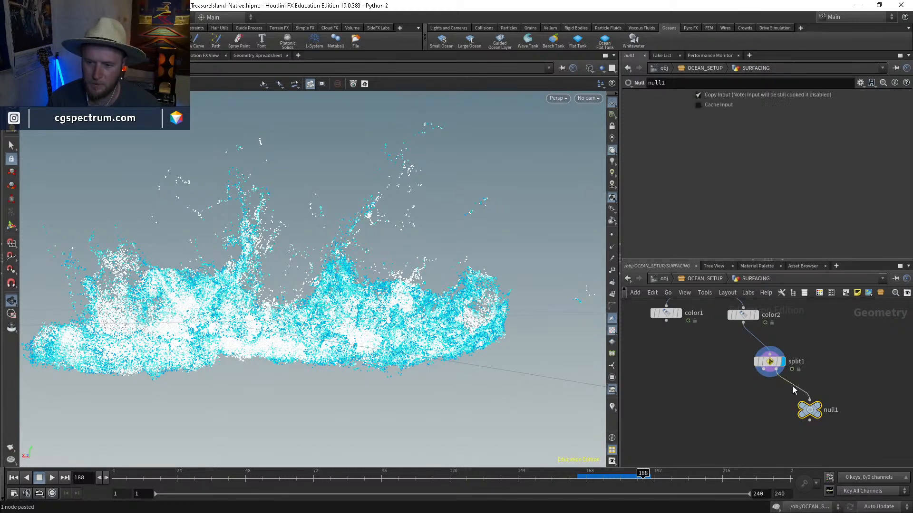
pyautogui.click(820, 406)
pyautogui.moveTo(811, 410); pyautogui.dragTo(833, 405)
pyautogui.moveTo(366, 284); pyautogui.dragTo(341, 326)
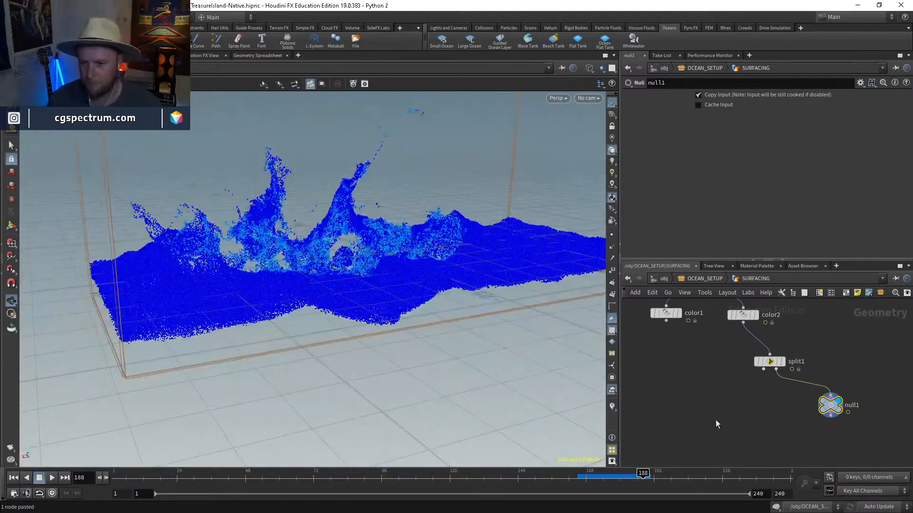
# Step: Display the speed-based color1 node and move it farther away from the vorticity branch
pyautogui.moveTo(772, 370); pyautogui.dragTo(766, 405, button='middle')
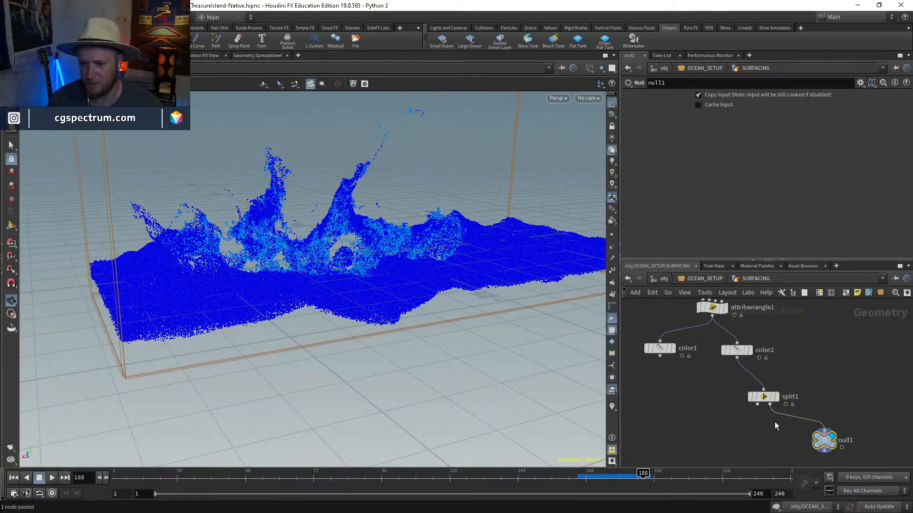
pyautogui.moveTo(801, 423); pyautogui.dragTo(805, 445, button='middle')
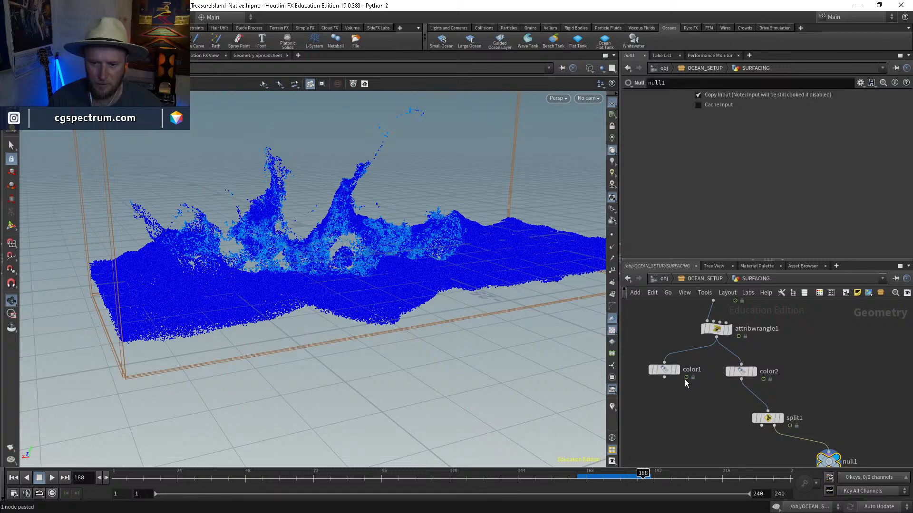
pyautogui.click(677, 370)
pyautogui.click(664, 370)
pyautogui.moveTo(664, 370); pyautogui.dragTo(637, 386)
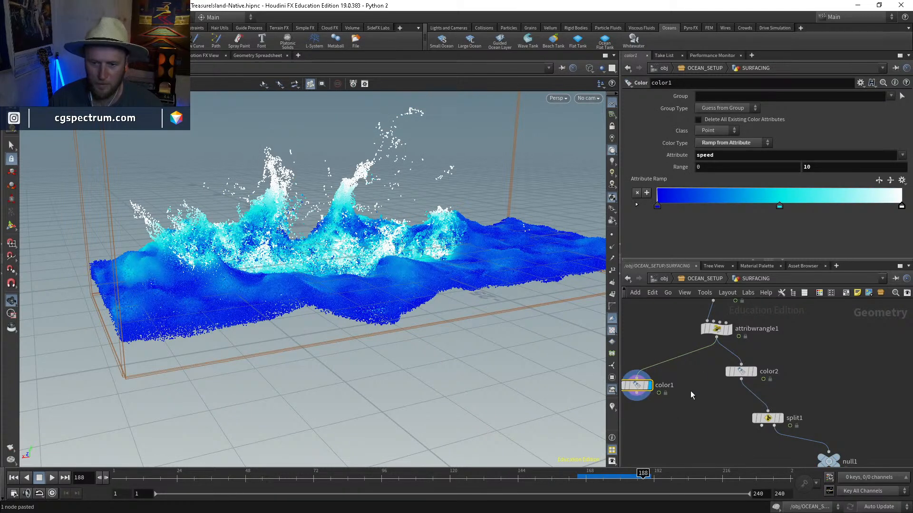
pyautogui.moveTo(705, 445); pyautogui.dragTo(731, 414, button='middle')
pyautogui.click(760, 387)
pyautogui.click(745, 387)
pyautogui.click(679, 379)
pyautogui.click(664, 379)
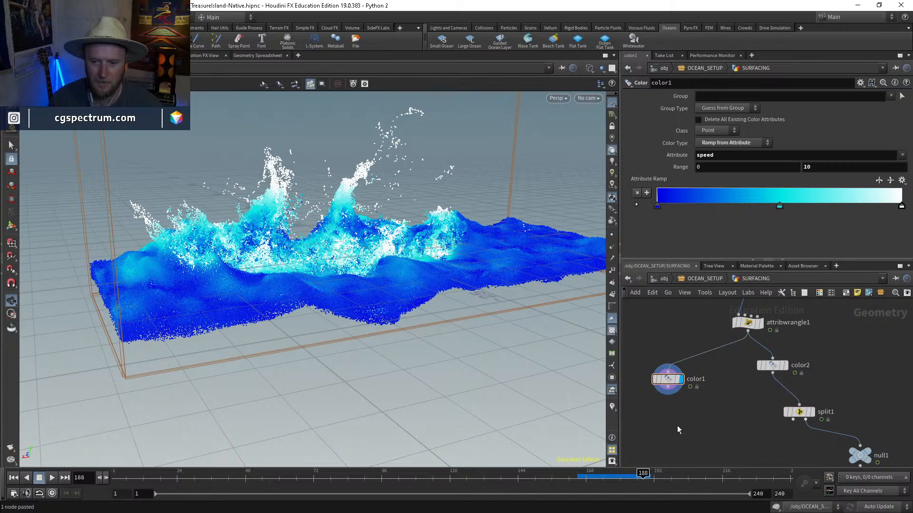
# Step: Try adding a VDB from Particle Fluid node below color1, and delete it
pyautogui.press('Tab')
pyautogui.write('vdbfrom')
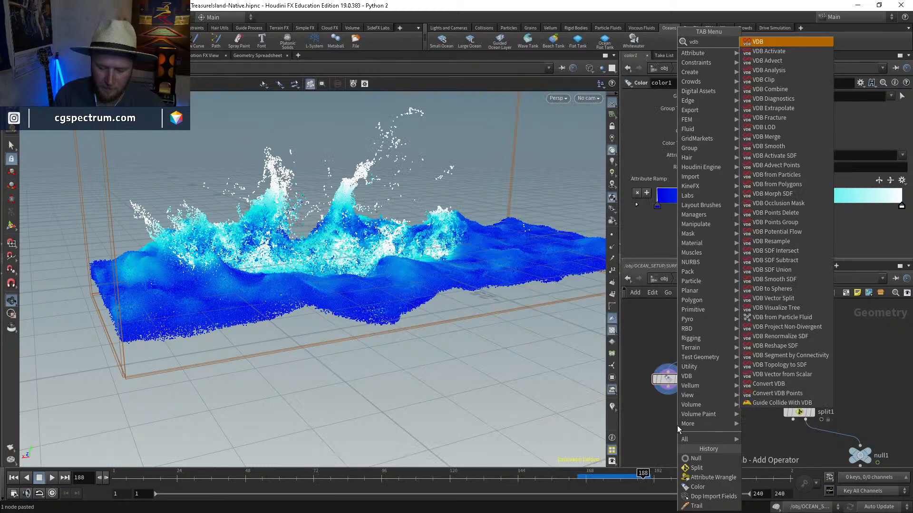
pyautogui.press('Down')
pyautogui.press('Down')
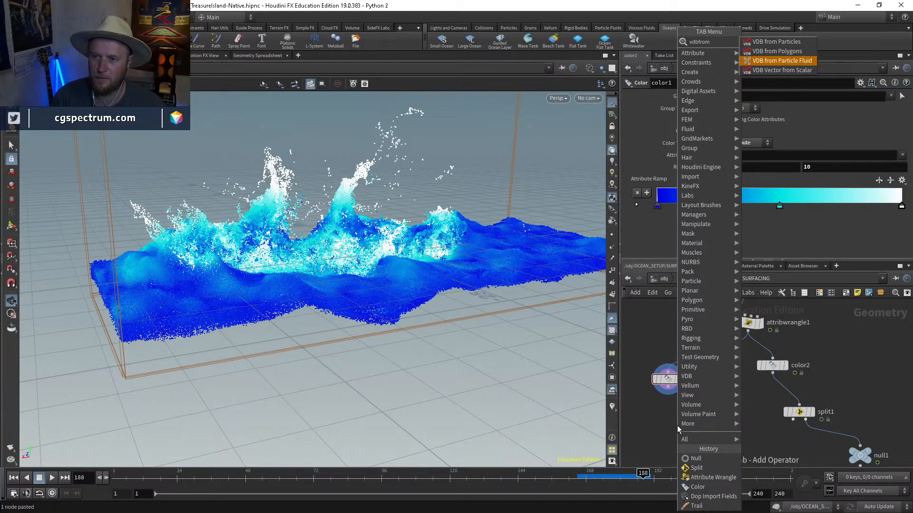
pyautogui.press('Up')
pyautogui.press('Up')
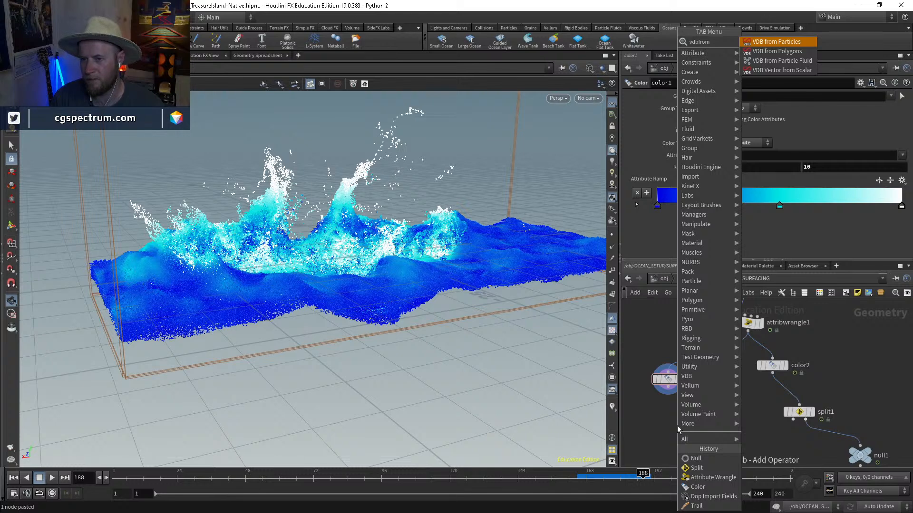
pyautogui.press('Down')
pyautogui.press('Down')
pyautogui.press('Return')
pyautogui.click(676, 426)
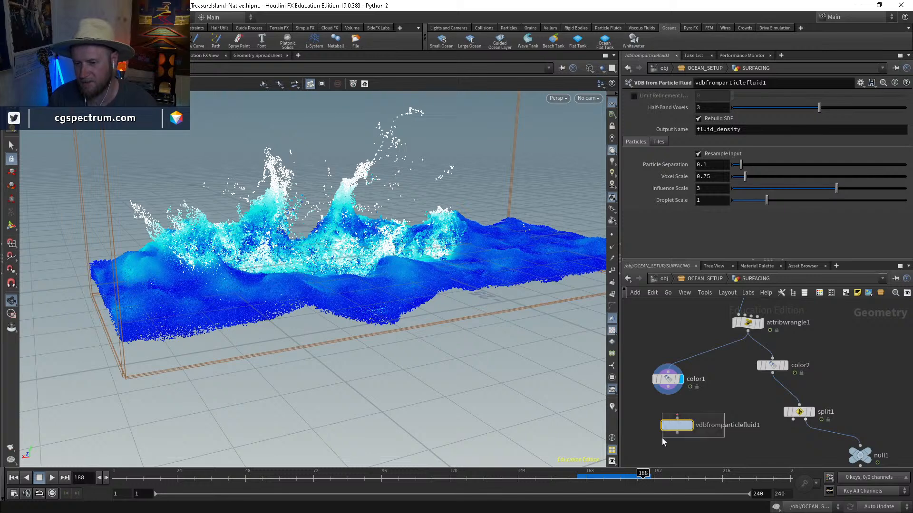
pyautogui.press('Delete')
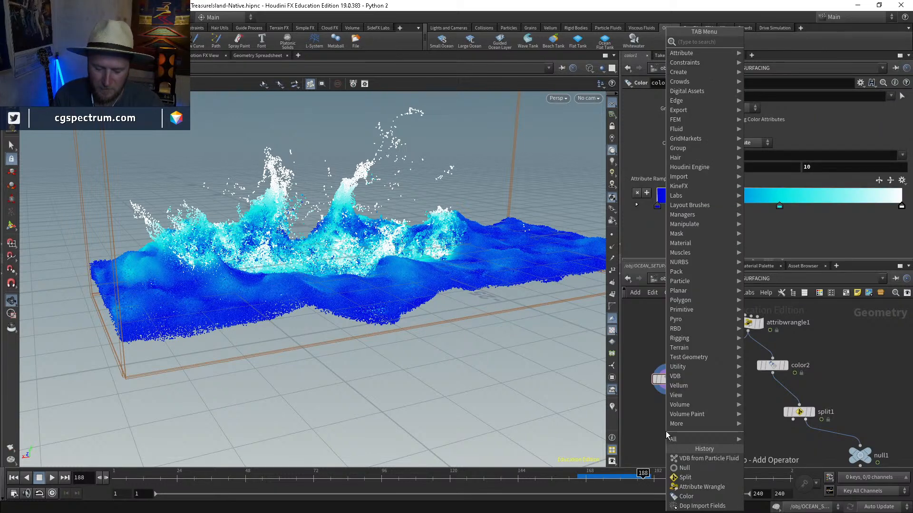
# Step: Add a VDB from Particles node fed by color1, display it, and show the result shaded
pyautogui.write('vdbfrom')
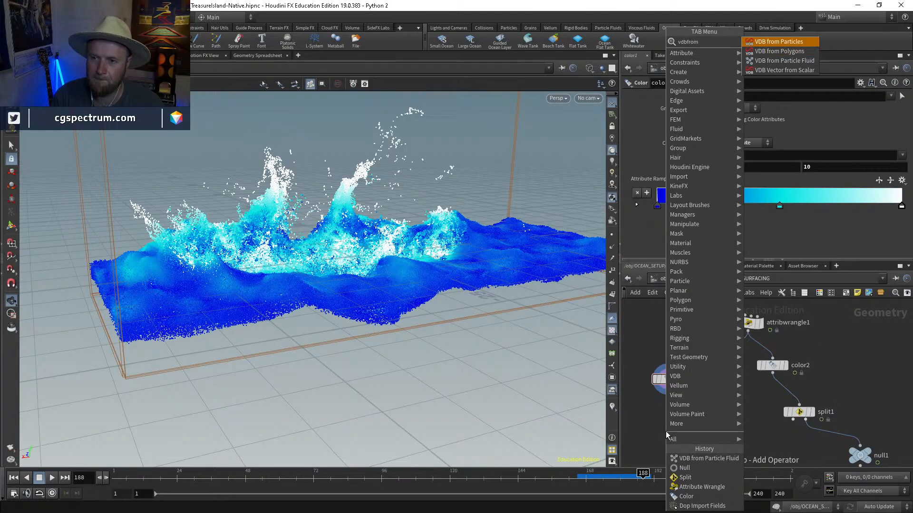
pyautogui.press('Return')
pyautogui.click(665, 431)
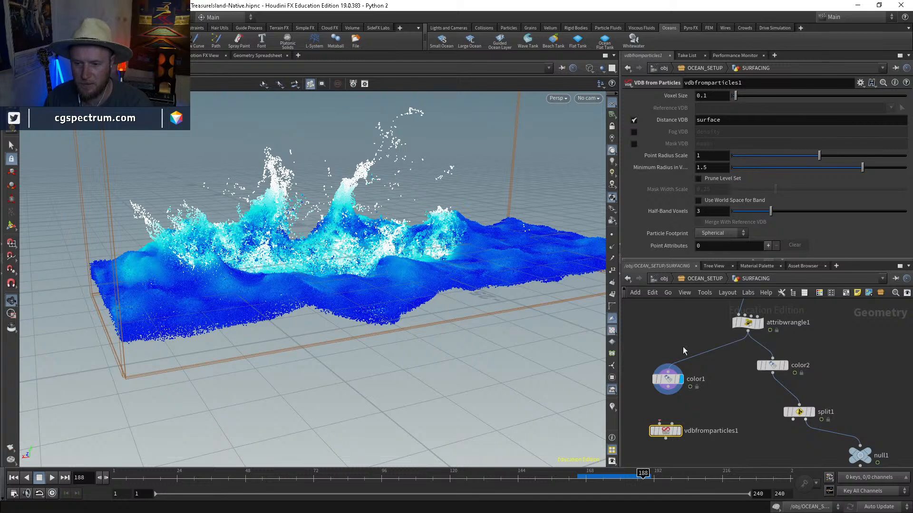
pyautogui.middleClick(668, 379)
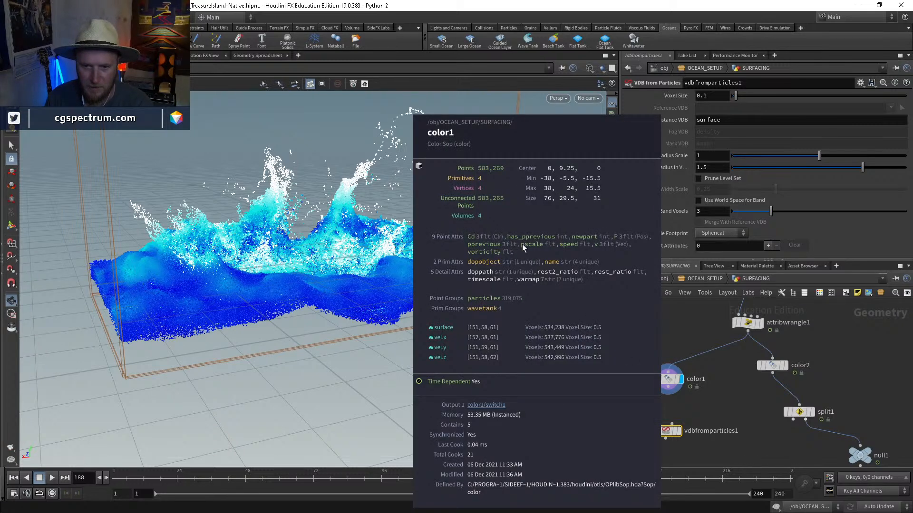
pyautogui.click(679, 431)
pyautogui.press('w')
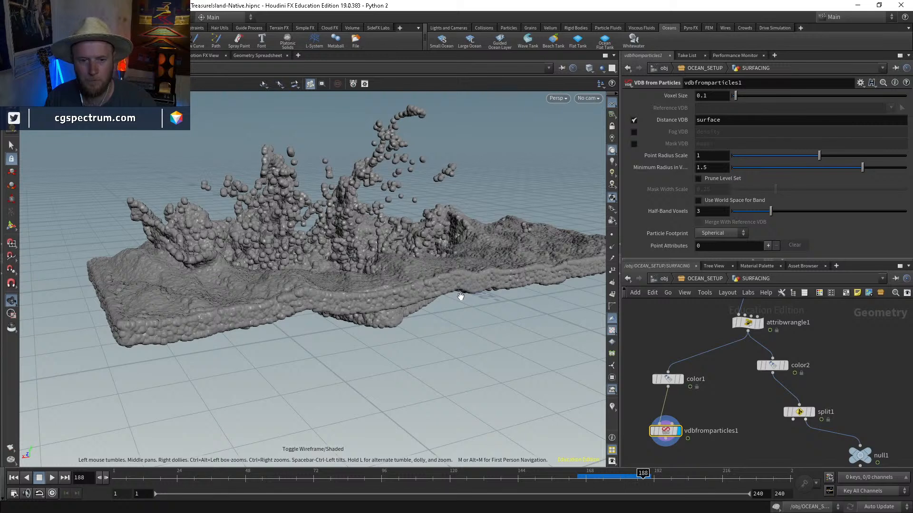
# Step: Set the VDB's minimum radius in voxels to 0 and its point radius scale to 0.2, trying a scale of 0.5 first
pyautogui.doubleClick(708, 156)
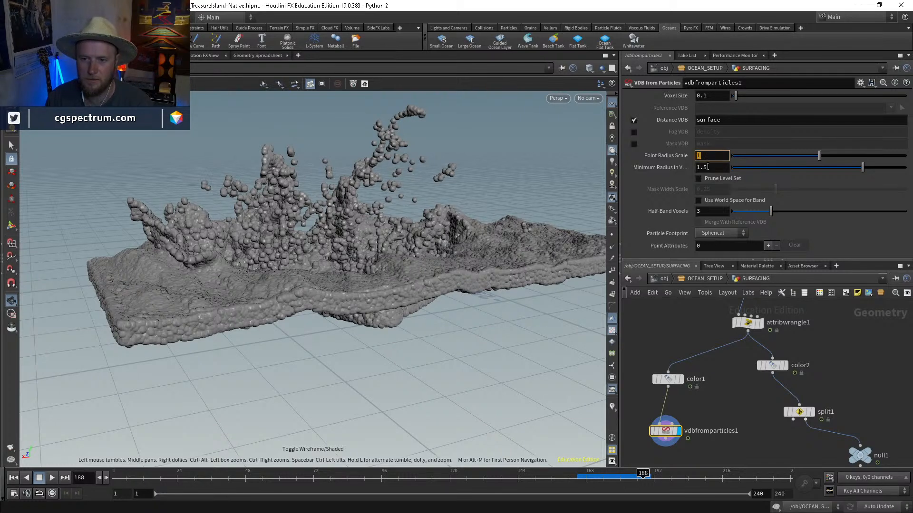
pyautogui.doubleClick(716, 168)
pyautogui.write('0')
pyautogui.press('Return')
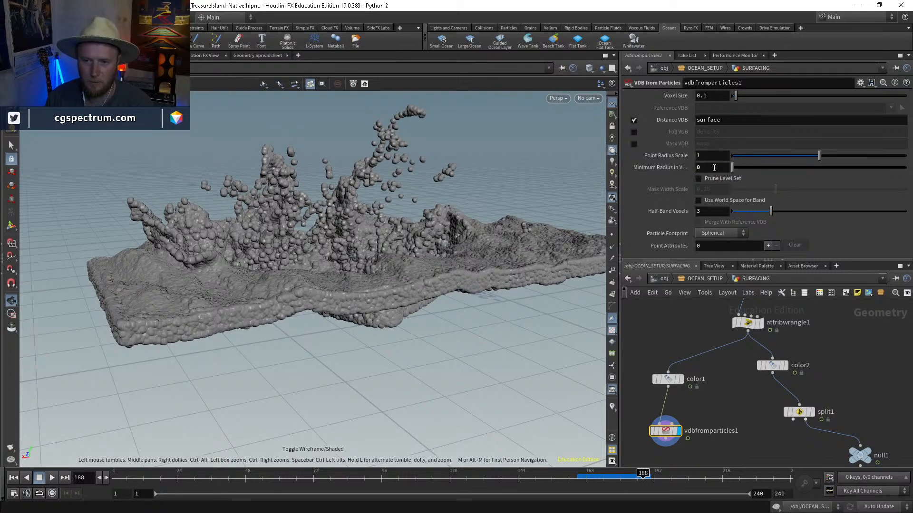
pyautogui.doubleClick(705, 156)
pyautogui.write('.5')
pyautogui.press('Return')
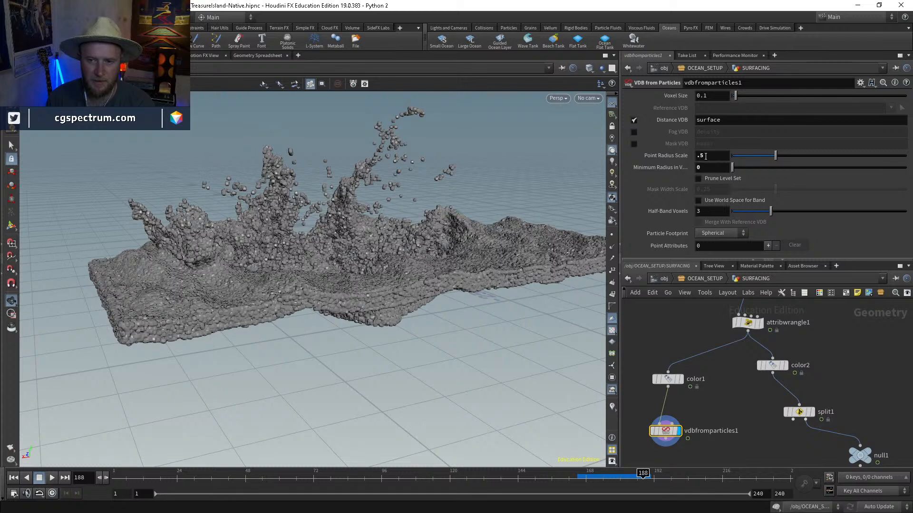
pyautogui.doubleClick(705, 156)
pyautogui.write('.2')
pyautogui.press('Return')
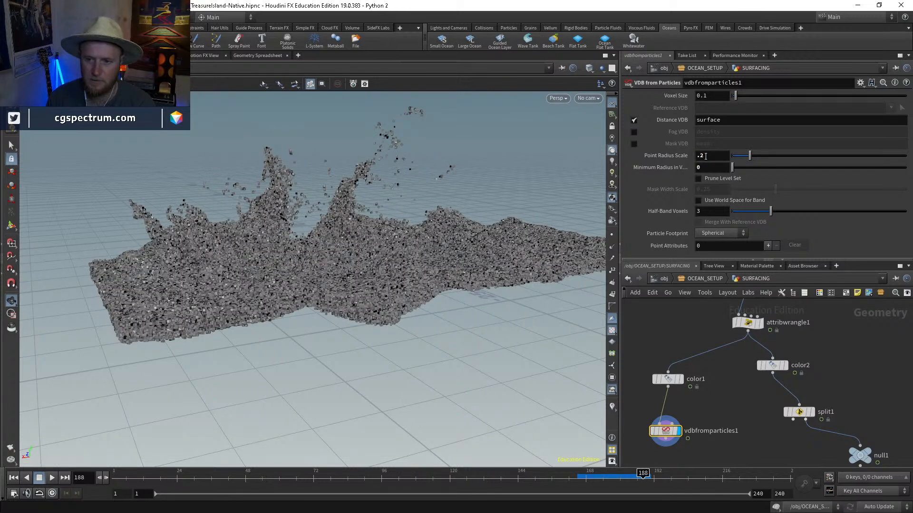
# Step: Set the voxel size of vdbfromparticles1 to 0.05
pyautogui.click(704, 95)
pyautogui.write('0.1')
pyautogui.press('Return')
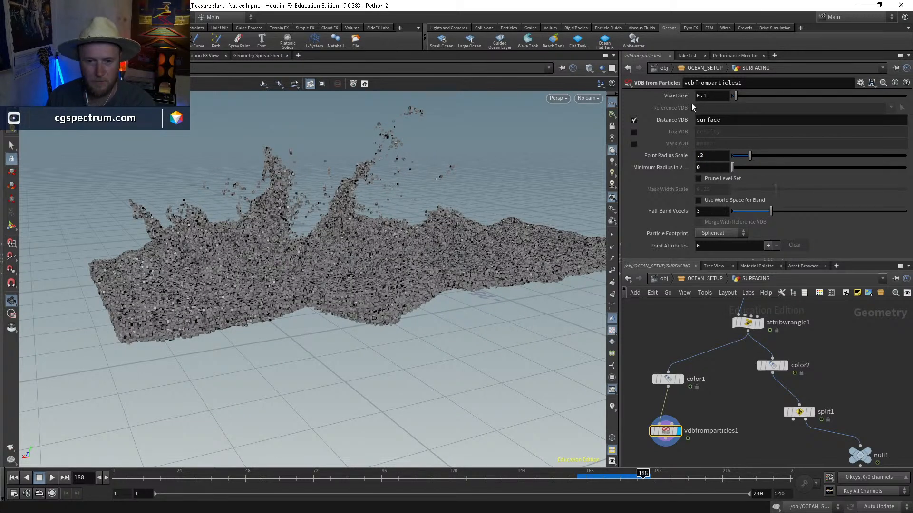
pyautogui.click(713, 96)
pyautogui.write('0.05')
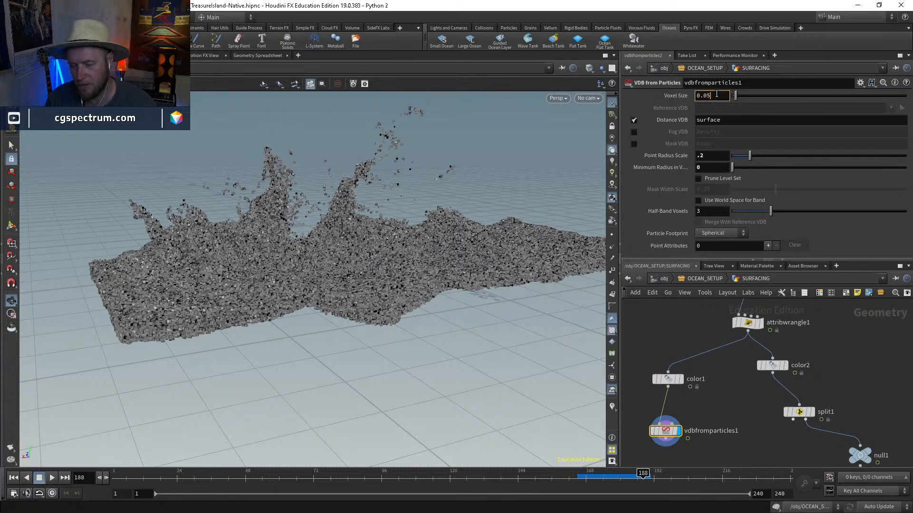
pyautogui.press('Return')
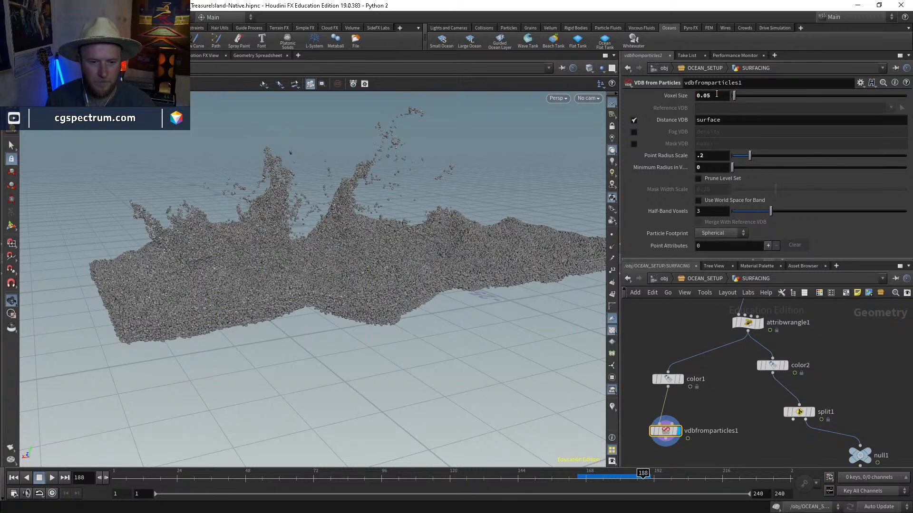
# Step: Check the node information of vdbfromparticles1 and set its point radius scale to 0.25
pyautogui.moveTo(740, 355); pyautogui.dragTo(738, 328, button='middle')
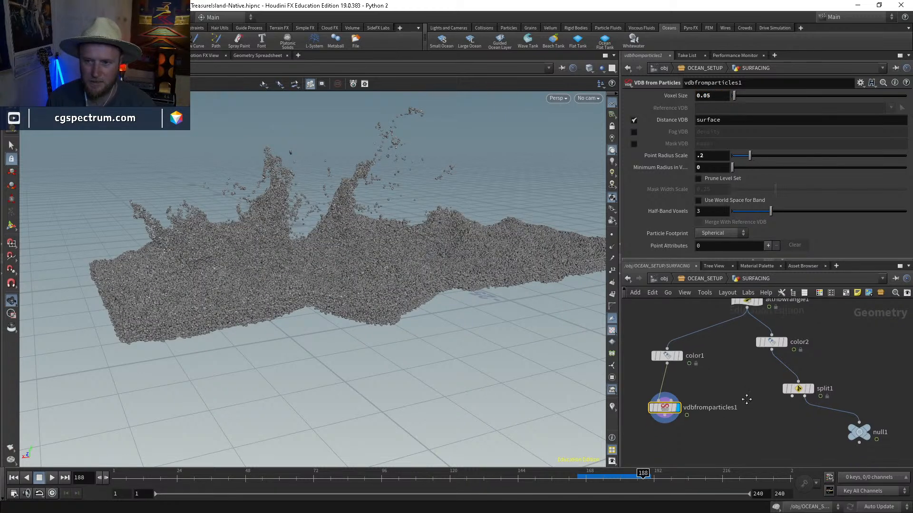
pyautogui.middleClick(666, 413)
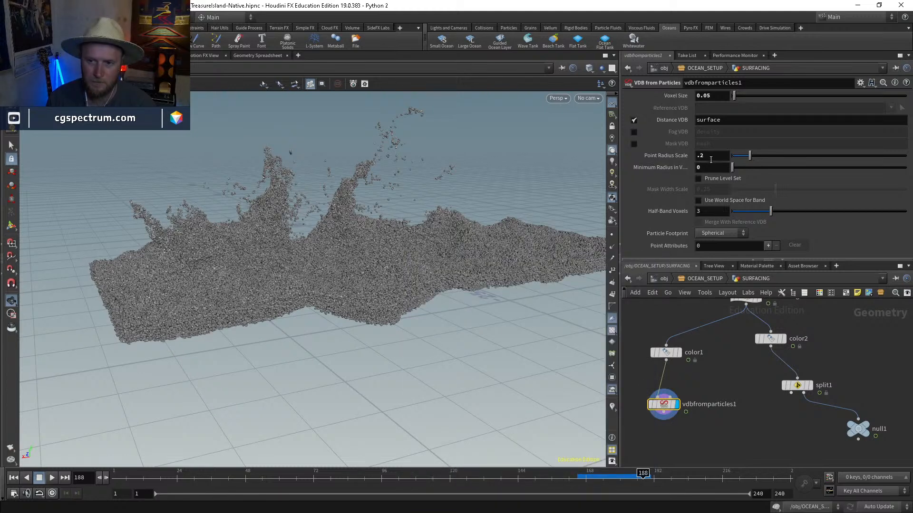
pyautogui.click(709, 155)
pyautogui.write('5')
pyautogui.press('Return')
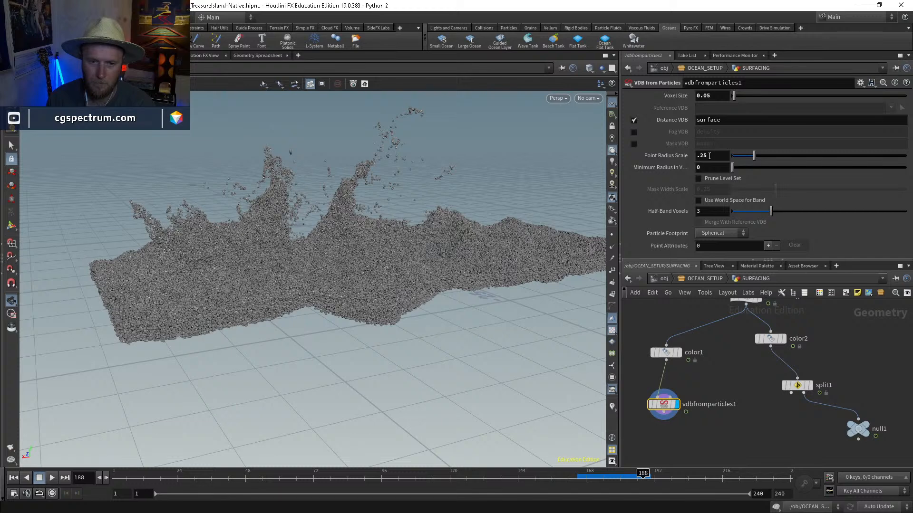
# Step: Add a VDB Smooth SDF node below vdbfromparticles1, connect it, and display it
pyautogui.scroll(-3, 694, 404)
pyautogui.press('Tab')
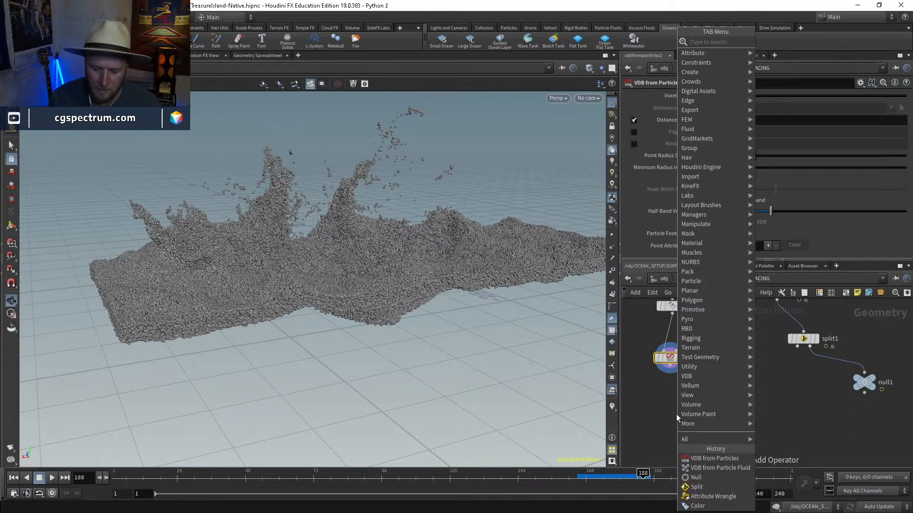
pyautogui.write('vdbsmoo')
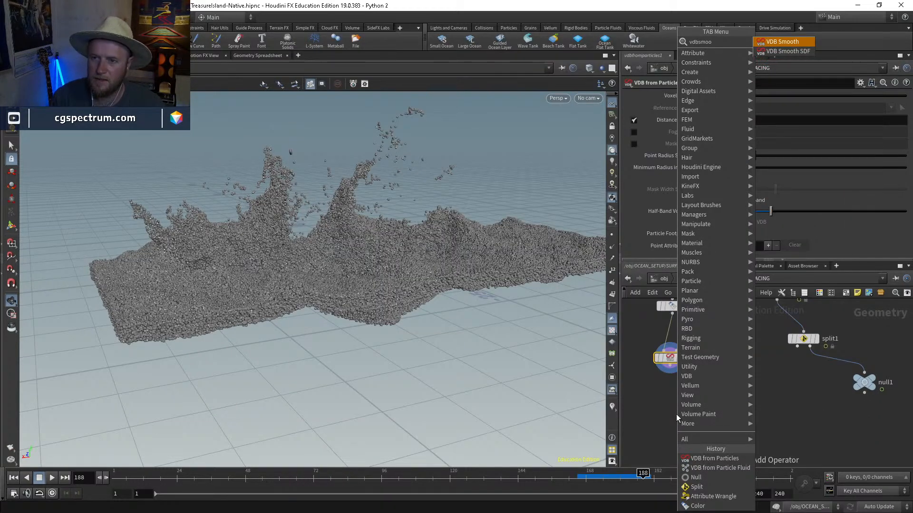
pyautogui.press('Down')
pyautogui.press('Return')
pyautogui.click(676, 415)
pyautogui.moveTo(670, 406); pyautogui.dragTo(670, 373)
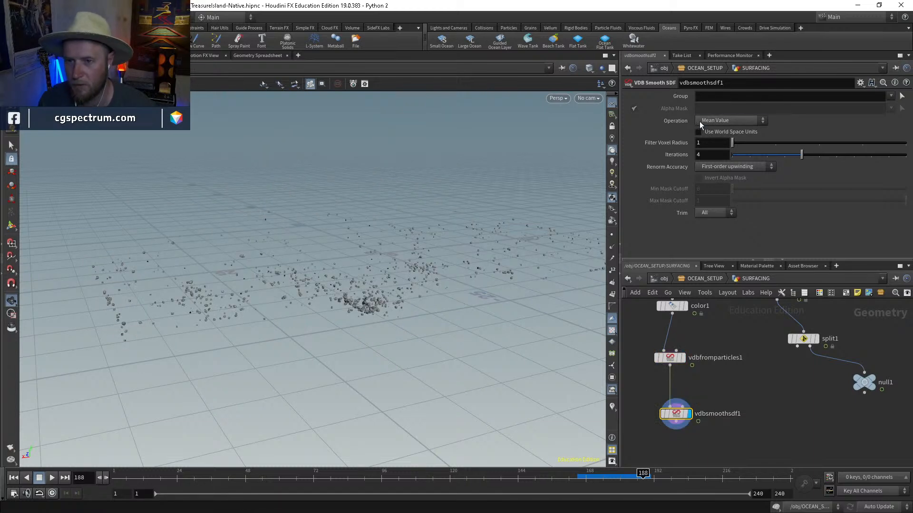
pyautogui.click(700, 122)
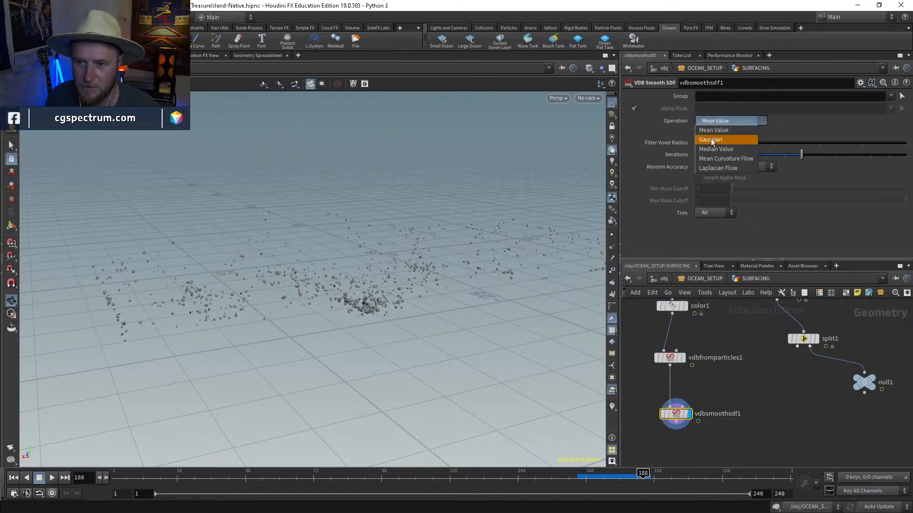
pyautogui.click(757, 395)
pyautogui.press('Tab')
pyautogui.write('v')
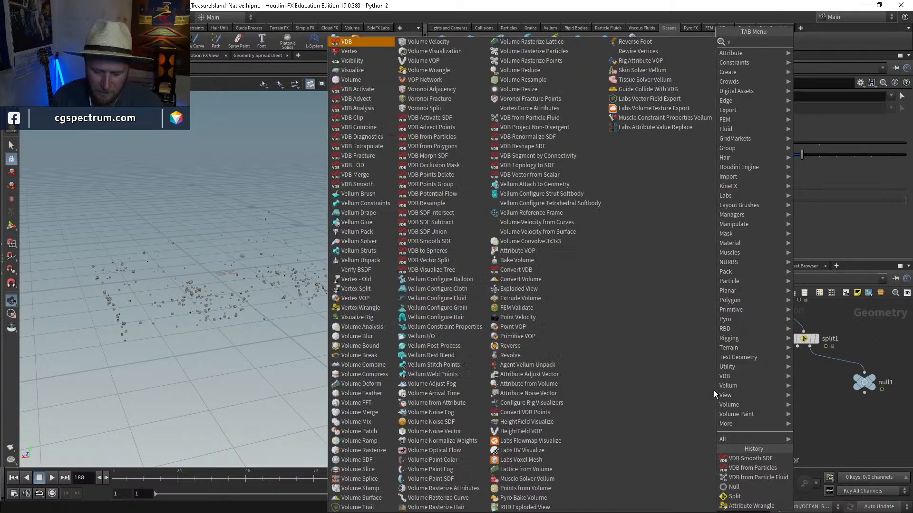
pyautogui.write('dbsmo')
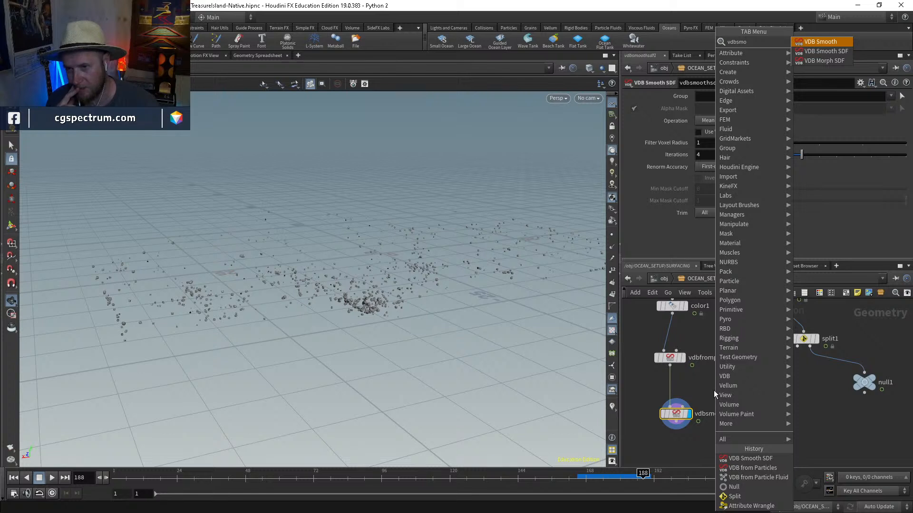
pyautogui.press('Escape')
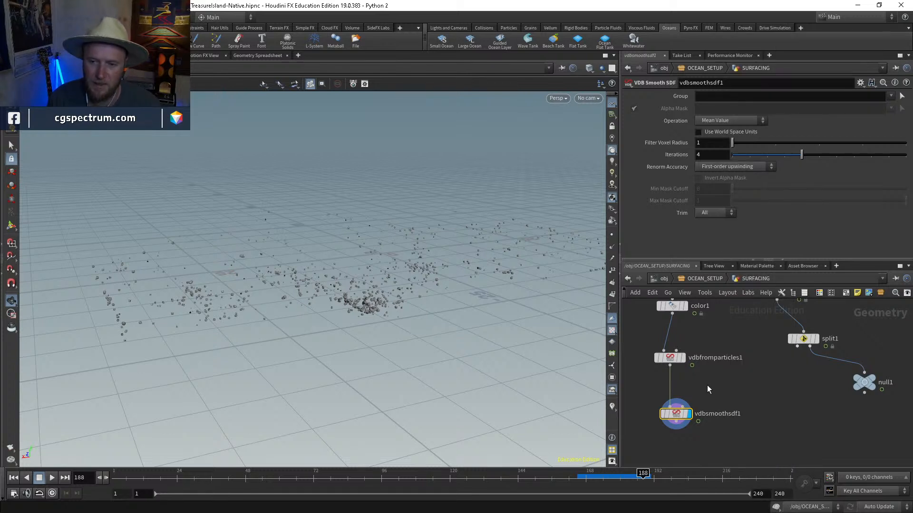
# Step: Change the smoothing operation of vdbsmoothsdf1 to Laplacian Flow
pyautogui.click(717, 120)
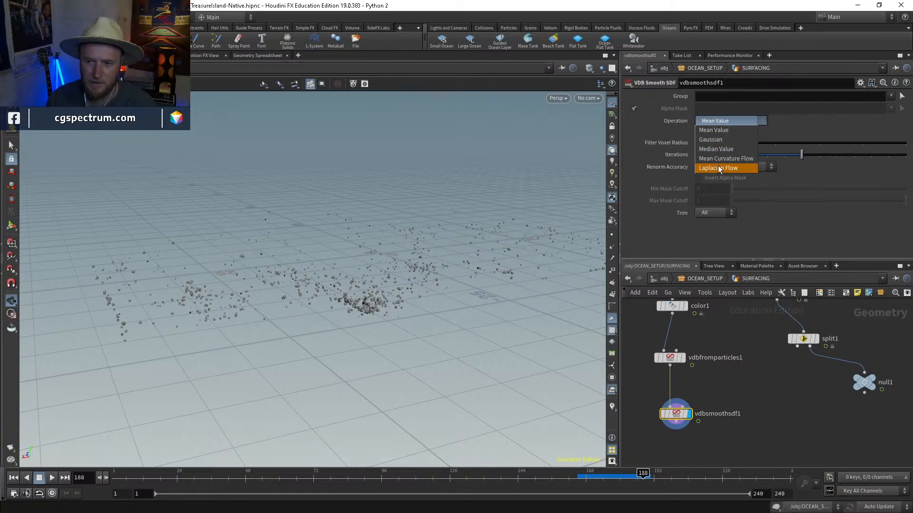
pyautogui.click(718, 169)
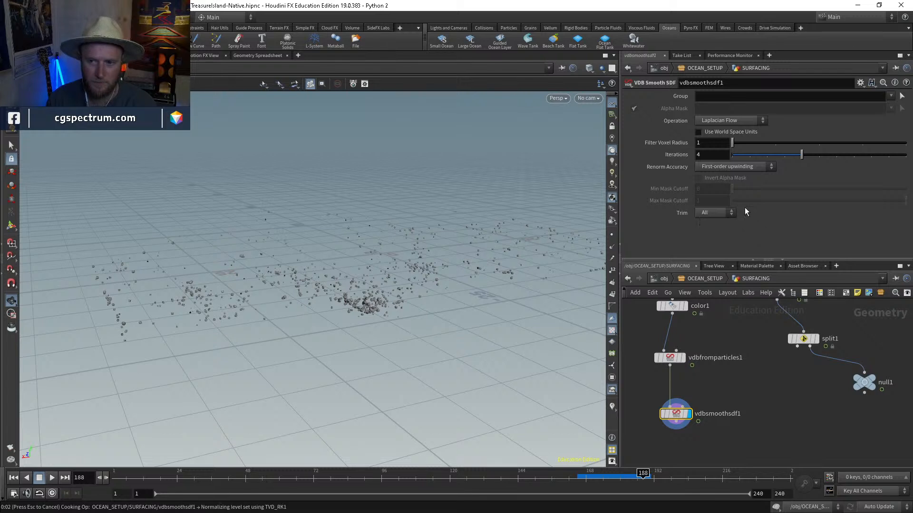
pyautogui.click(712, 121)
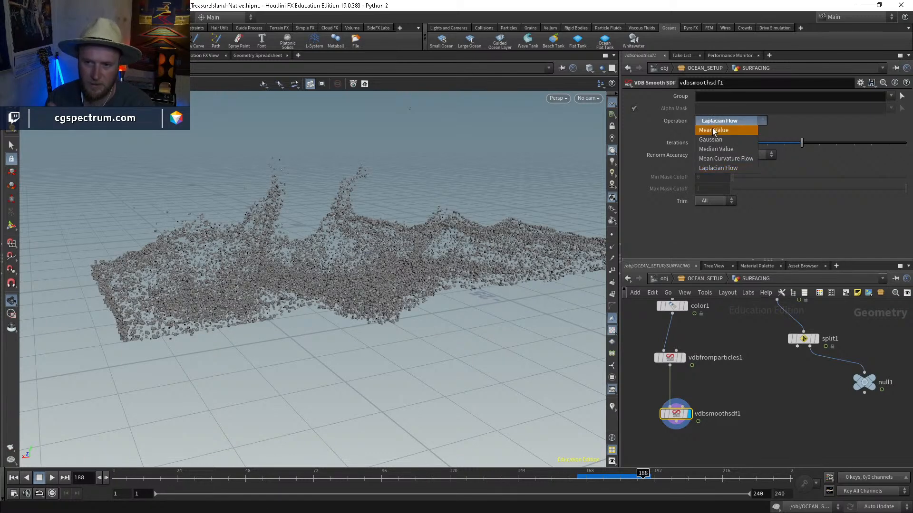
pyautogui.click(738, 409)
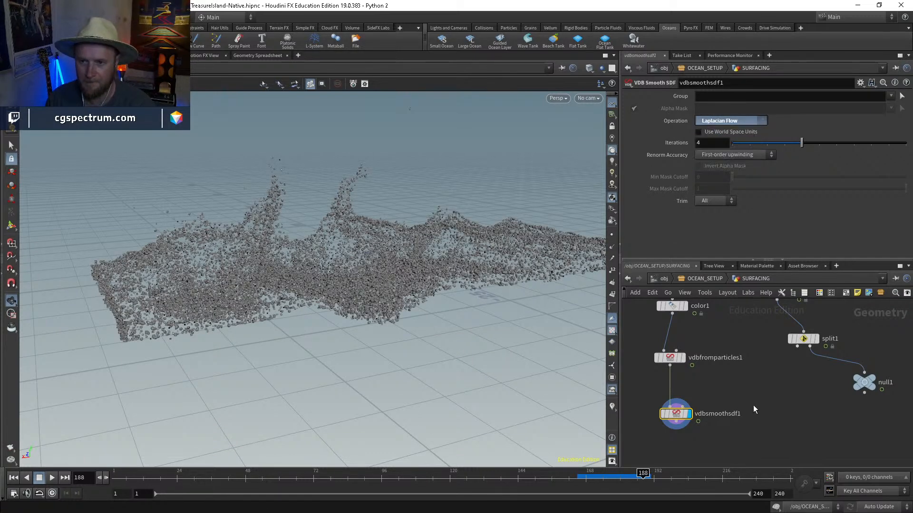
# Step: Inspect the smoothed surface up close and set the smoothing iterations to 2, trying 1 first
pyautogui.moveTo(360, 191); pyautogui.dragTo(402, 146, button='right')
pyautogui.moveTo(401, 147); pyautogui.dragTo(380, 224)
pyautogui.click(707, 144)
pyautogui.write('1')
pyautogui.press('Return')
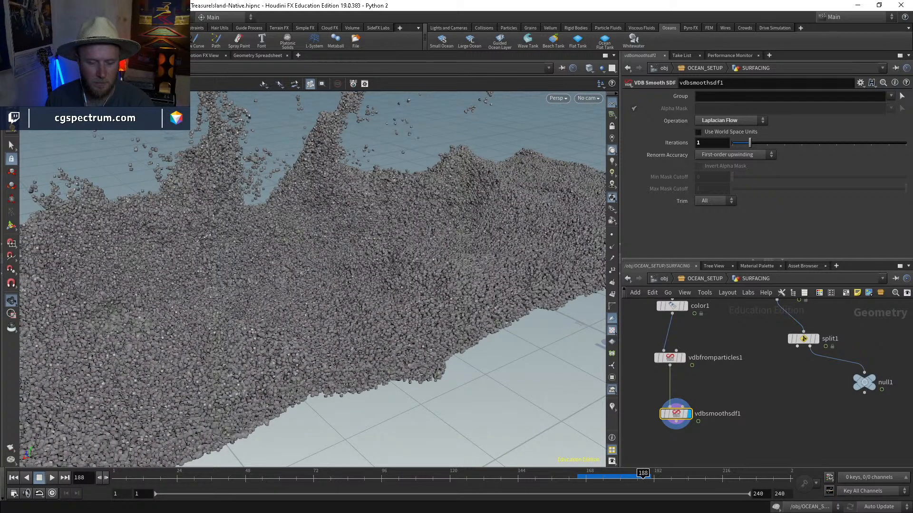
pyautogui.click(710, 144)
pyautogui.write('2')
pyautogui.press('Return')
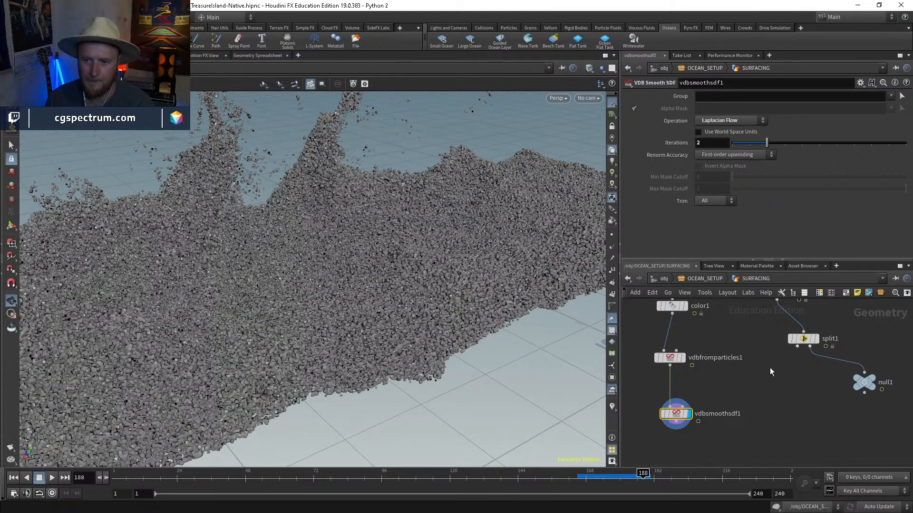
# Step: Add a Convert VDB node below vdbsmoothsdf1 and connect it to the smoothing output
pyautogui.moveTo(770, 372); pyautogui.dragTo(805, 326, button='middle')
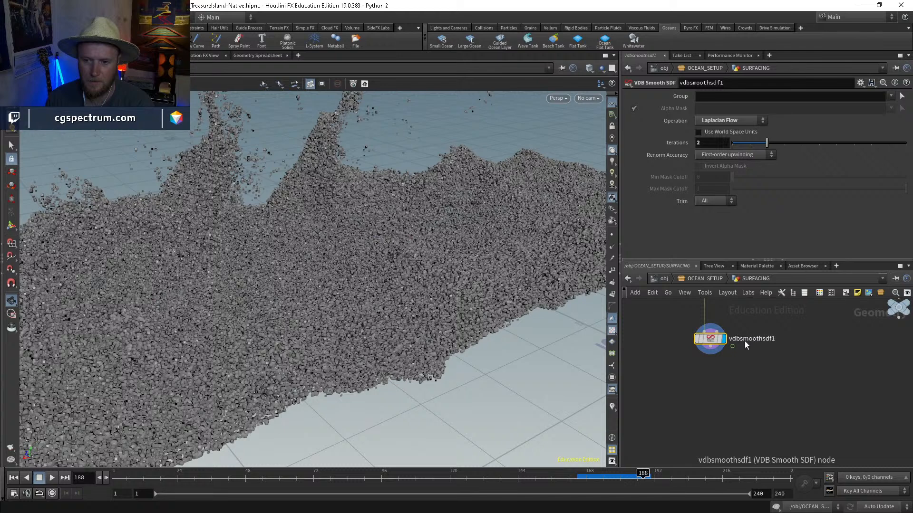
pyautogui.click(708, 401)
pyautogui.press('Tab')
pyautogui.write('conve')
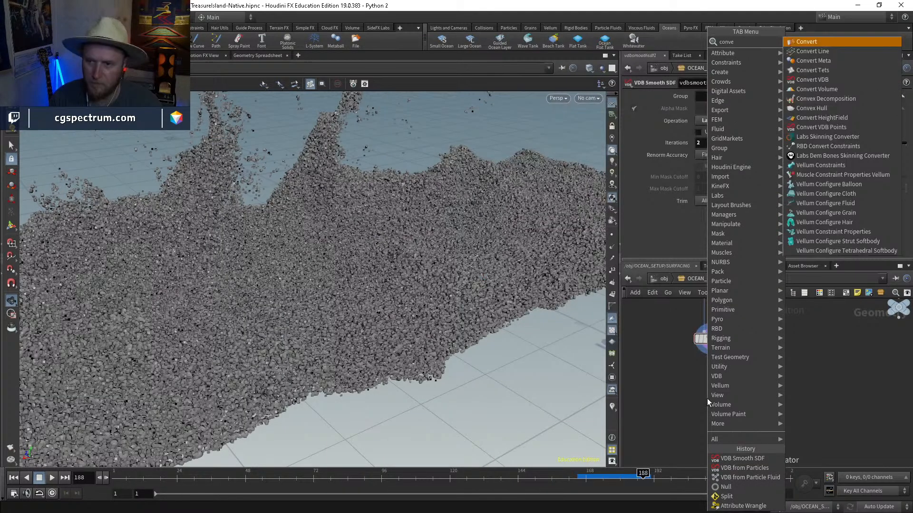
pyautogui.press('Down')
pyautogui.press('Down')
pyautogui.press('Down')
pyautogui.press('Down')
pyautogui.press('Return')
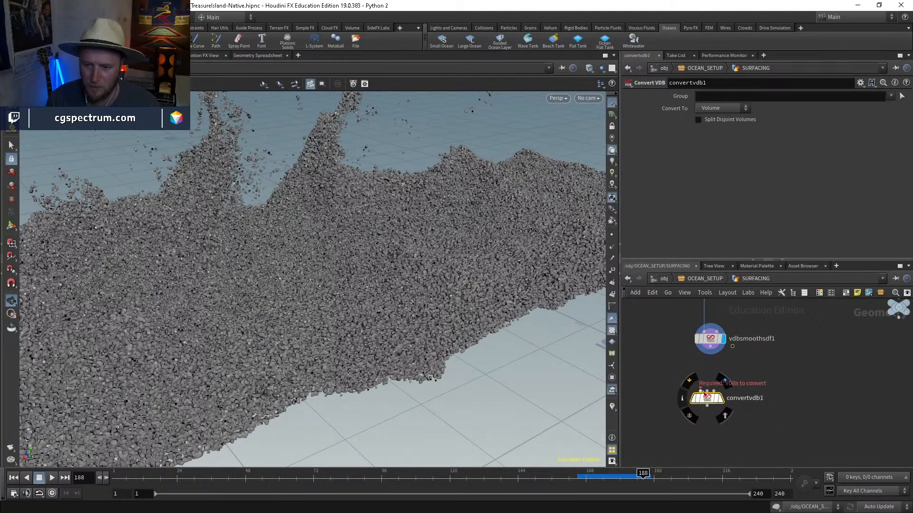
pyautogui.click(706, 398)
# Step: Set convertvdb1 to convert to Polygons and display the node
pyautogui.click(706, 108)
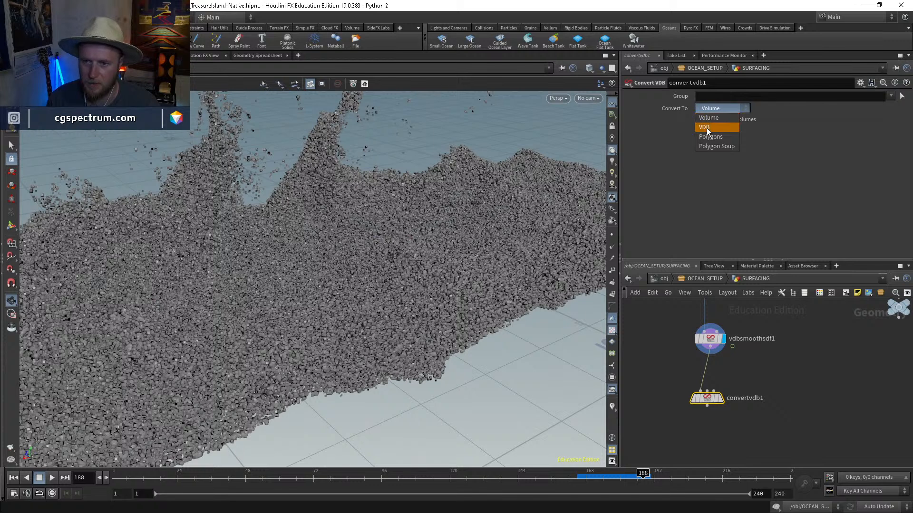
pyautogui.click(717, 140)
pyautogui.moveTo(708, 402)
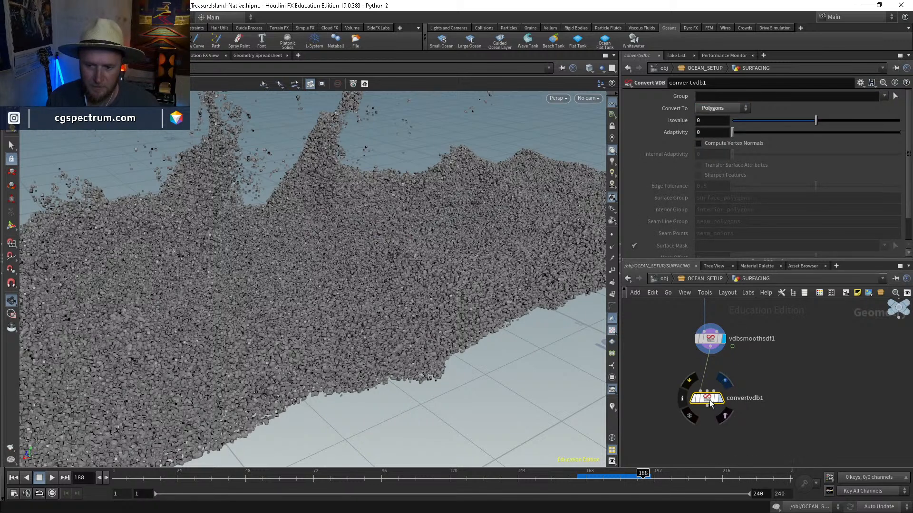
pyautogui.press('r')
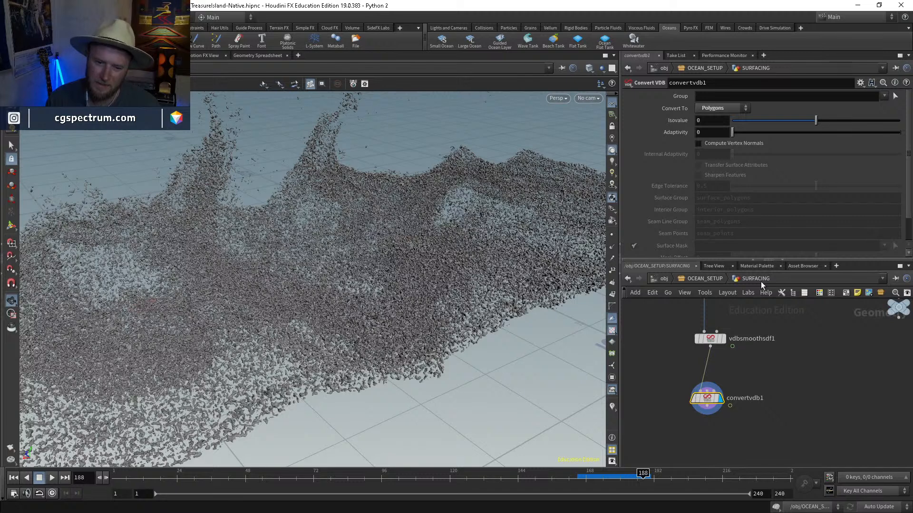
# Step: Set the isovalue of convertvdb1 to 0.01
pyautogui.click(712, 120)
pyautogui.write('.01')
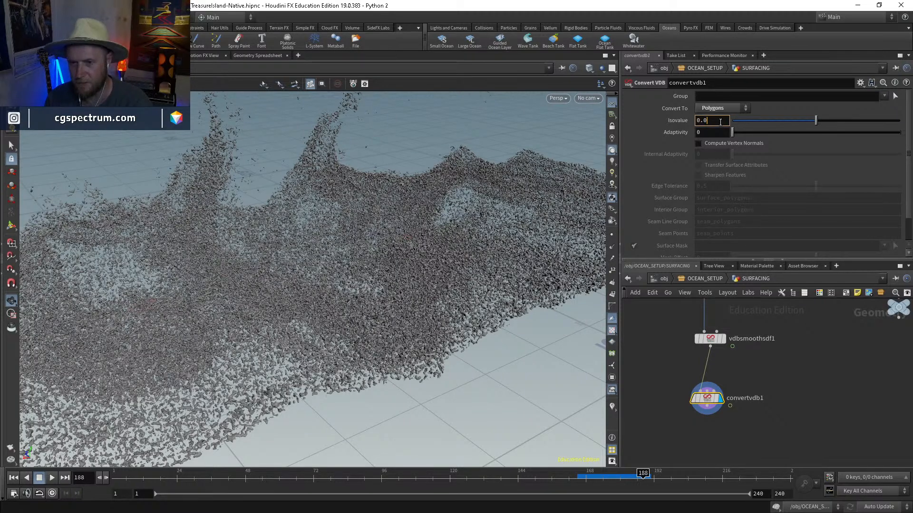
pyautogui.press('Return')
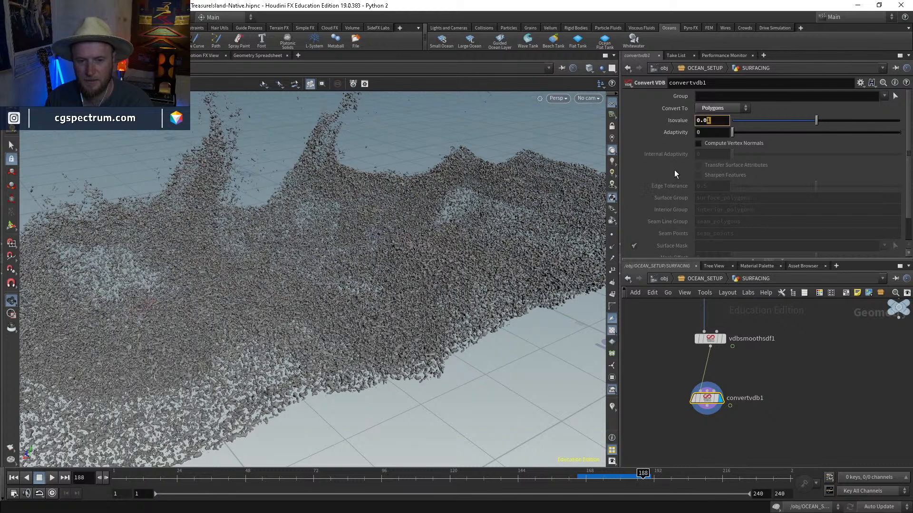
# Step: Try isovalues of 0.05 and 0.1 on convertvdb1 to compare the meshed surface
pyautogui.press('BackSpace')
pyautogui.write('5')
pyautogui.press('Return')
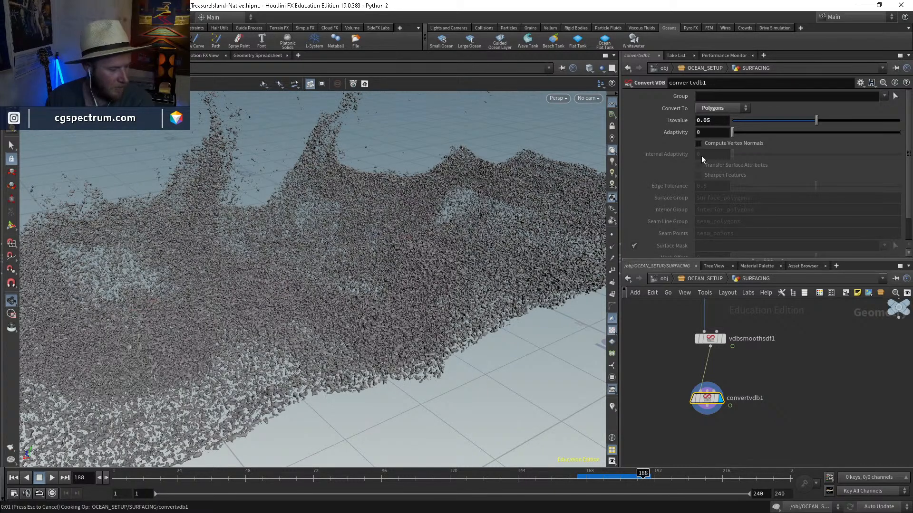
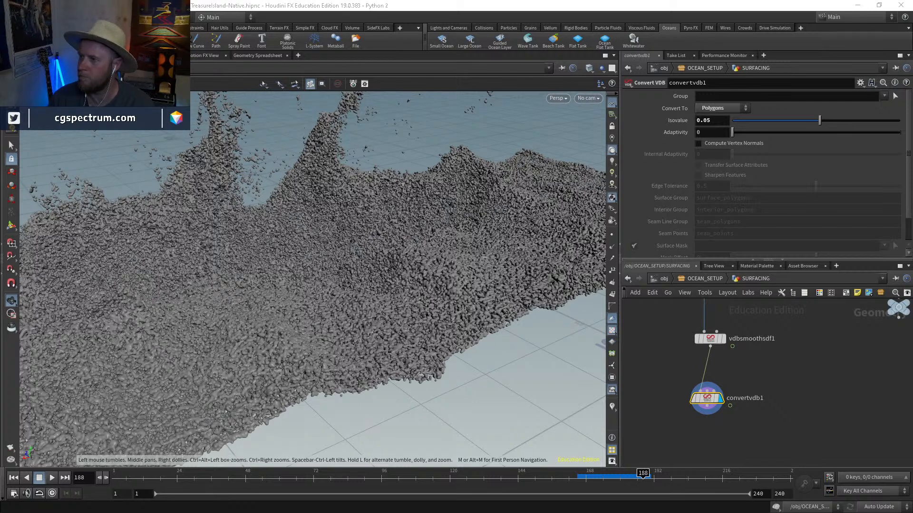
pyautogui.moveTo(747, 389); pyautogui.dragTo(745, 389, button='middle')
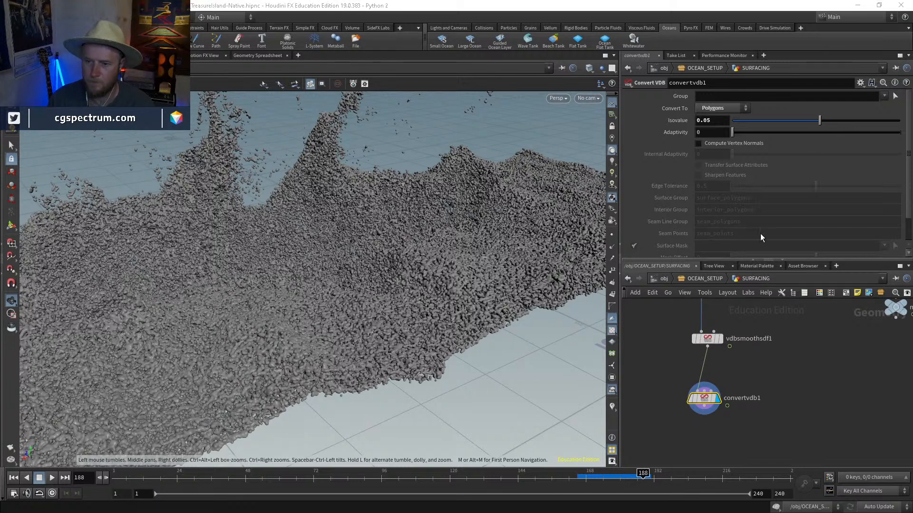
pyautogui.doubleClick(721, 120)
pyautogui.write('.1')
pyautogui.press('Return')
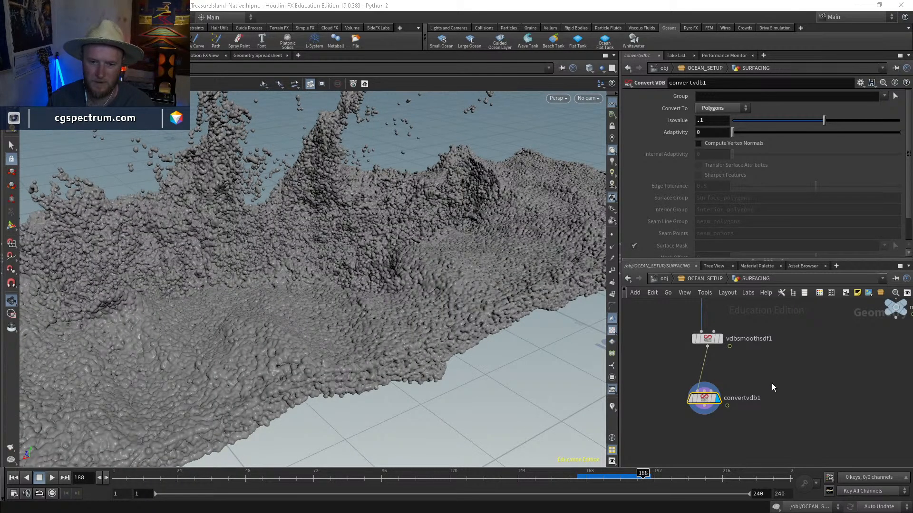
# Step: Display vdbfromparticles1 and check the memory usage in Task Manager
pyautogui.scroll(1, 761, 392)
pyautogui.scroll(1, 722, 371)
pyautogui.click(715, 359)
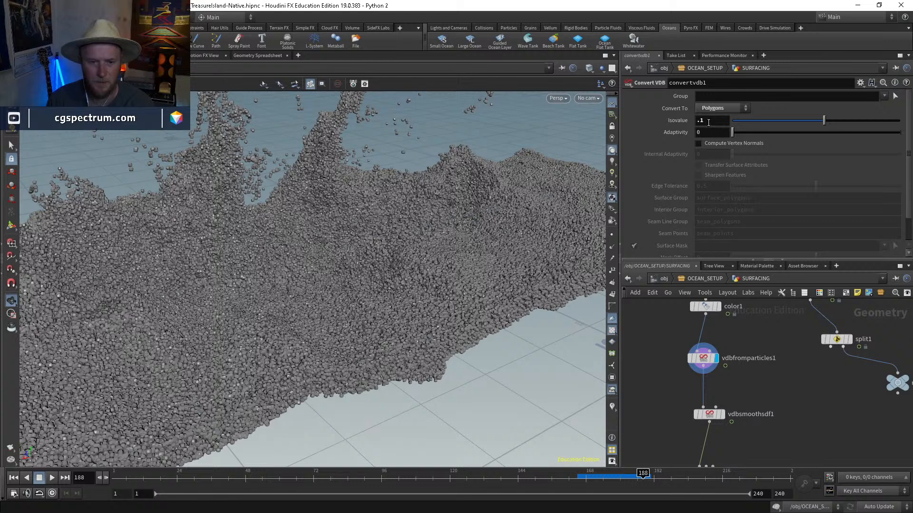
pyautogui.hotkey('alt', 'Tab')
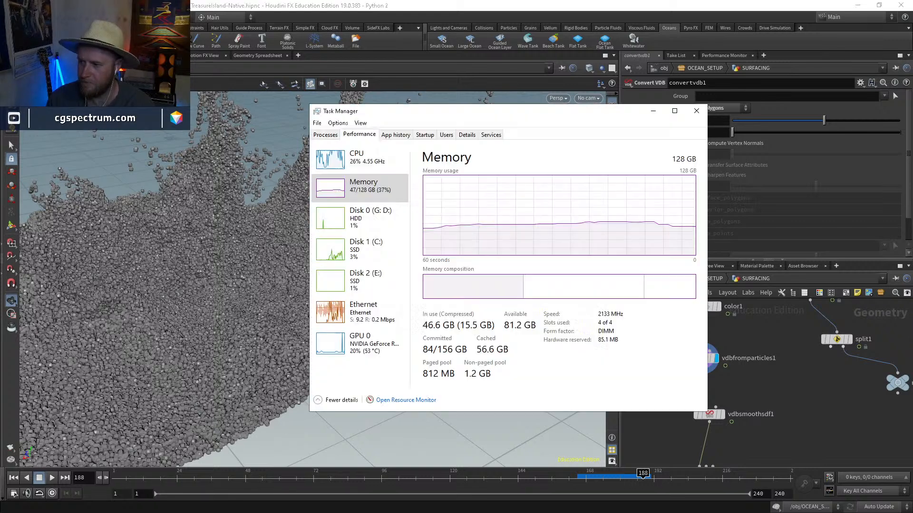
pyautogui.click(659, 111)
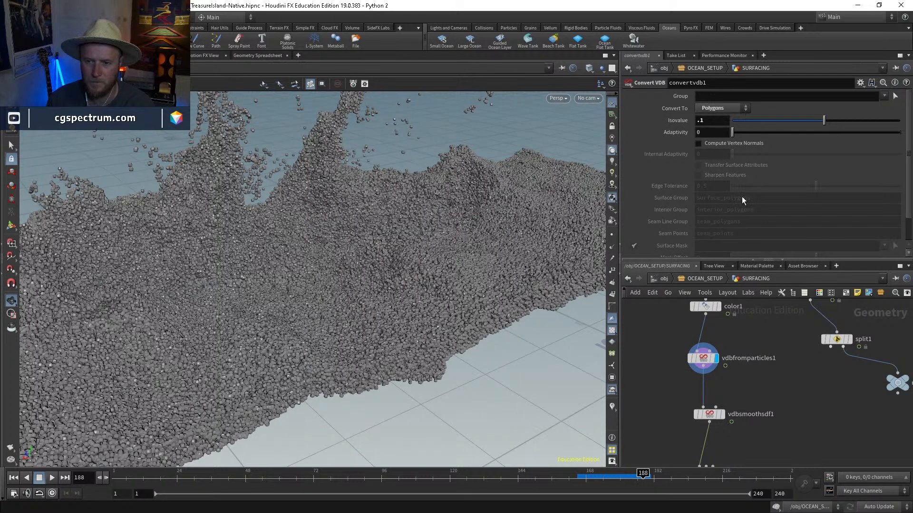
# Step: Set the Point Radius Scale of vdbfromparticles1 to 0.5
pyautogui.moveTo(731, 344); pyautogui.dragTo(735, 357, button='middle')
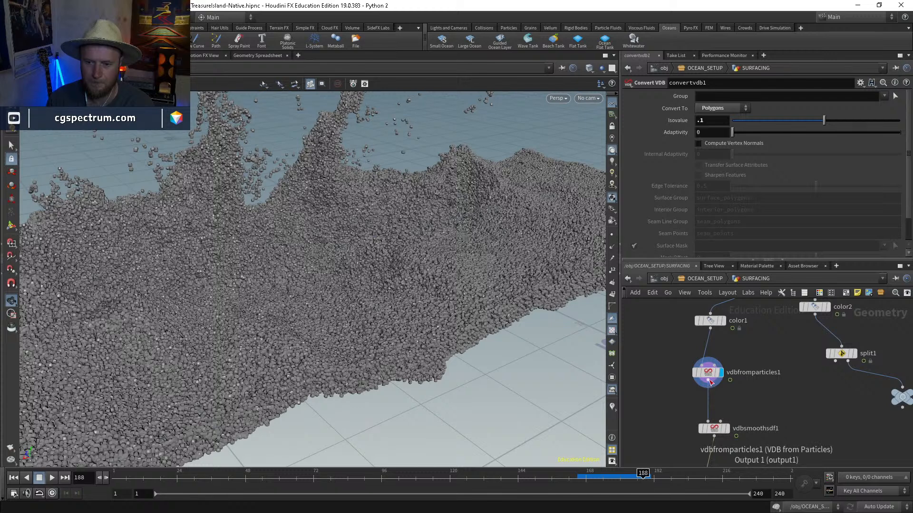
pyautogui.click(708, 372)
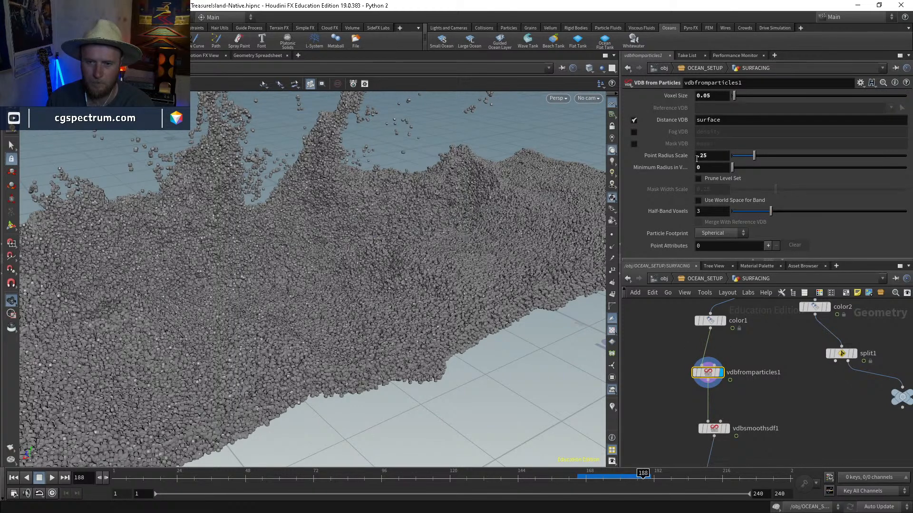
pyautogui.moveTo(700, 156); pyautogui.dragTo(712, 156)
pyautogui.write('5')
pyautogui.press('Return')
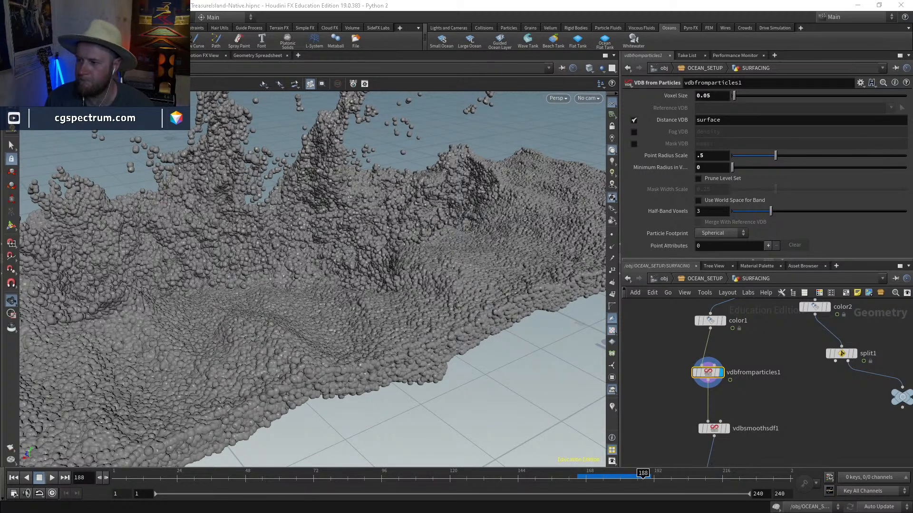
# Step: Display vdbsmoothsdf1 and set its smoothing iterations to 4
pyautogui.moveTo(751, 373); pyautogui.dragTo(743, 333, button='middle')
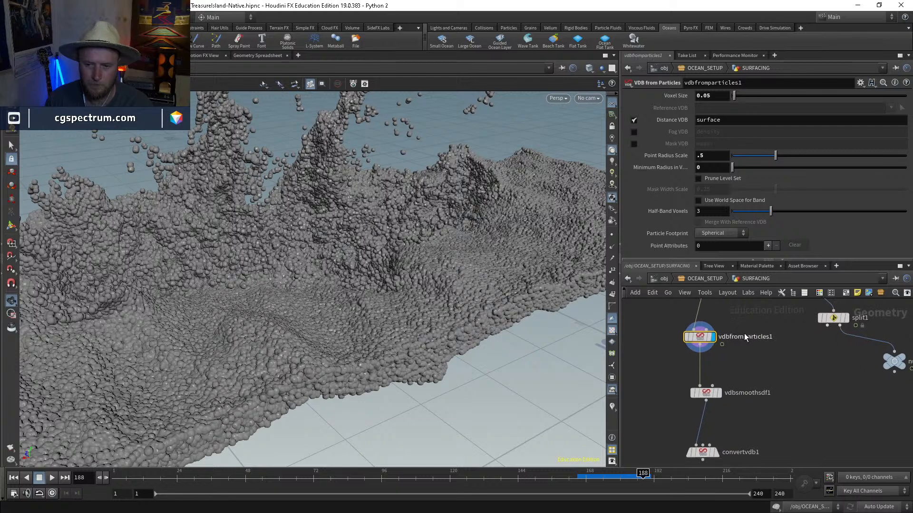
pyautogui.moveTo(703, 392)
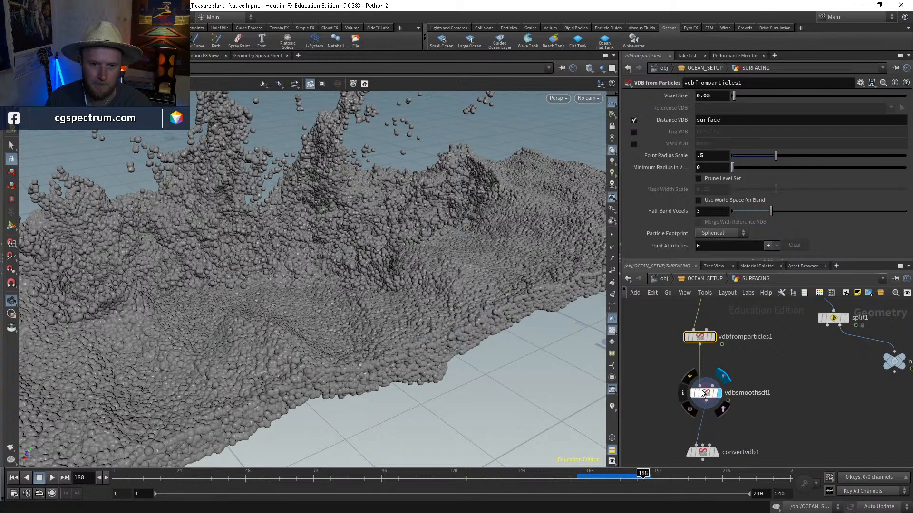
pyautogui.click(704, 393)
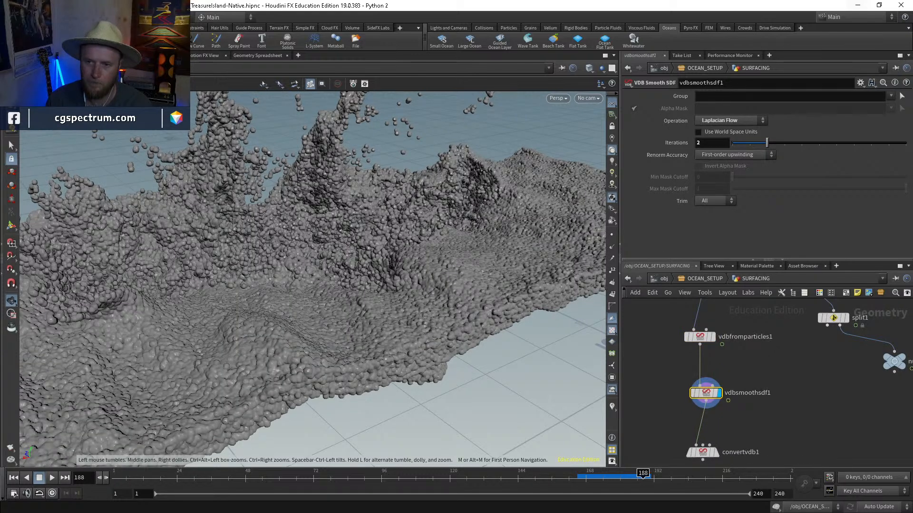
pyautogui.write('4')
pyautogui.press('Return')
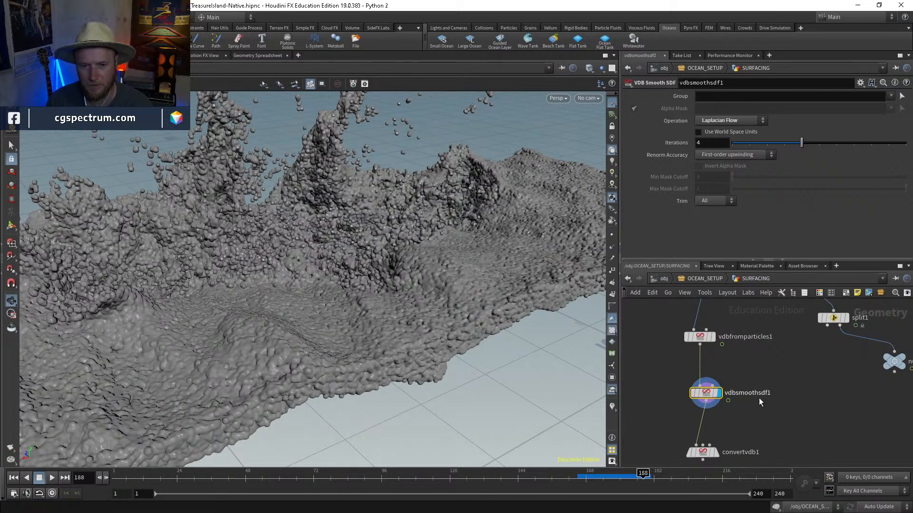
# Step: Display convertvdb1 and set its isovalue to 0
pyautogui.moveTo(761, 433); pyautogui.dragTo(760, 403, button='middle')
pyautogui.moveTo(716, 428)
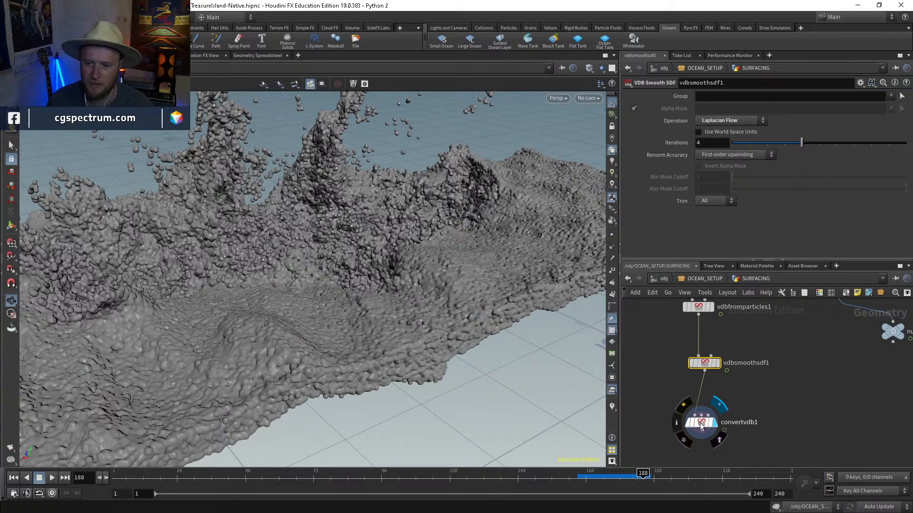
pyautogui.click(701, 424)
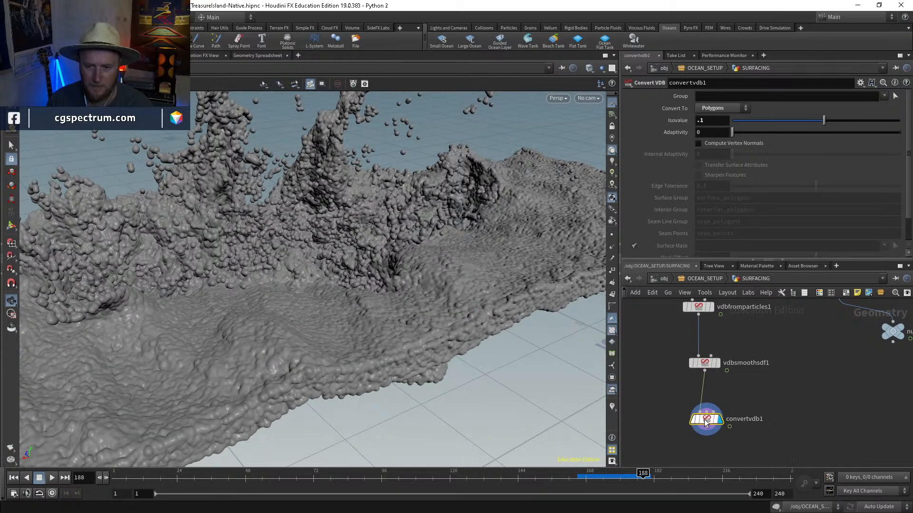
pyautogui.moveTo(695, 378)
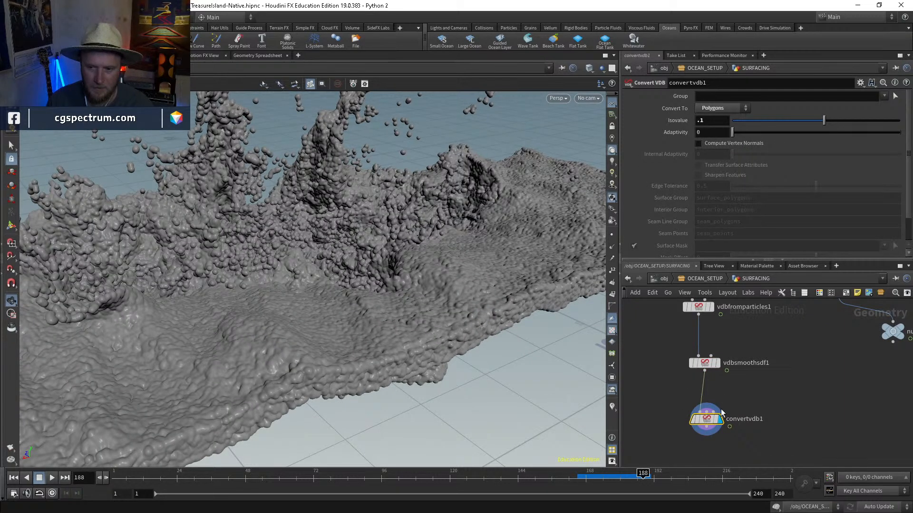
pyautogui.click(704, 368)
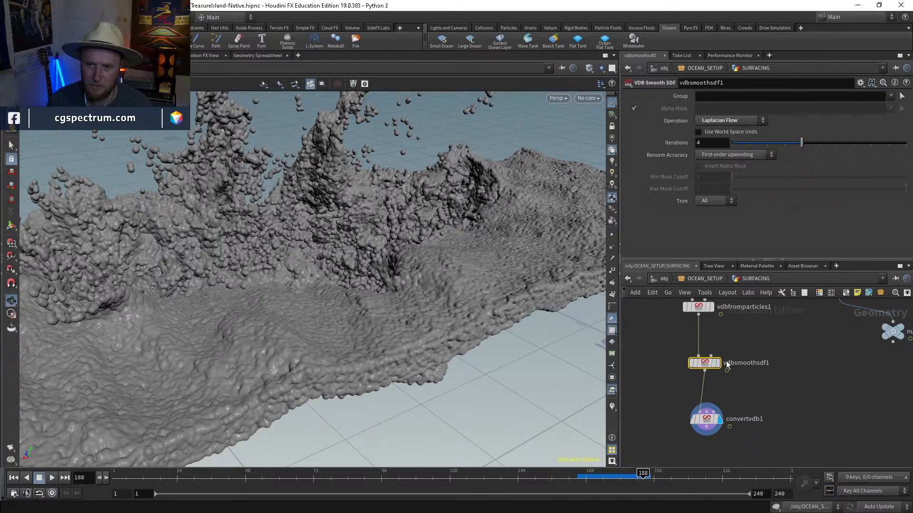
pyautogui.click(705, 420)
pyautogui.doubleClick(707, 118)
pyautogui.write('0')
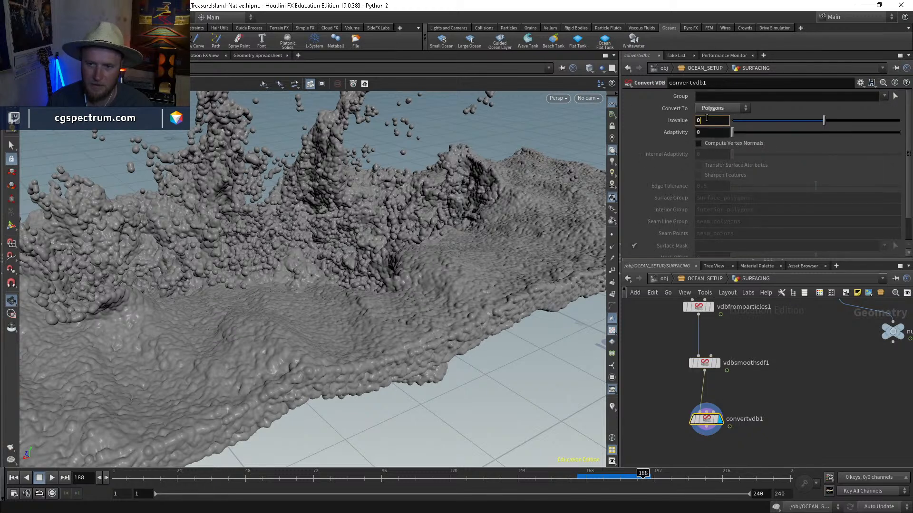
pyautogui.press('Return')
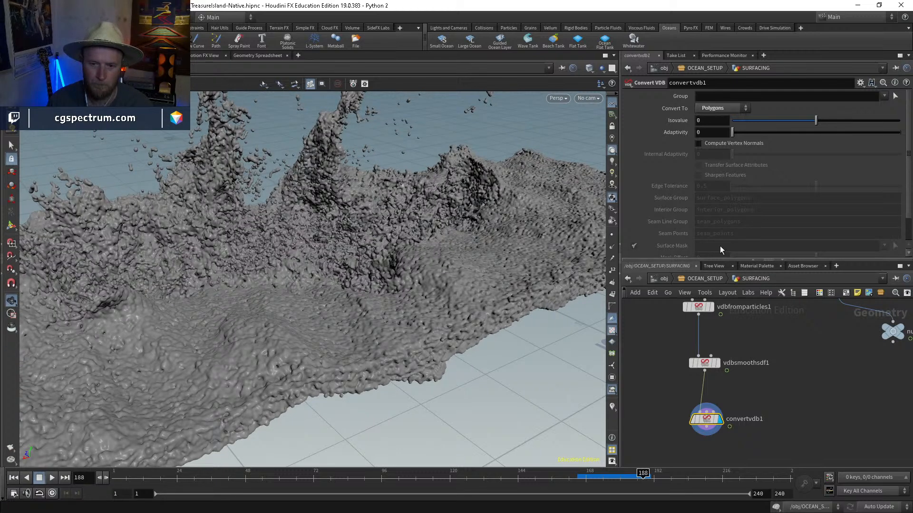
# Step: Set the Point Radius Scale of vdbfromparticles1 to 0.8
pyautogui.moveTo(746, 361); pyautogui.dragTo(748, 396, button='middle')
pyautogui.click(699, 307)
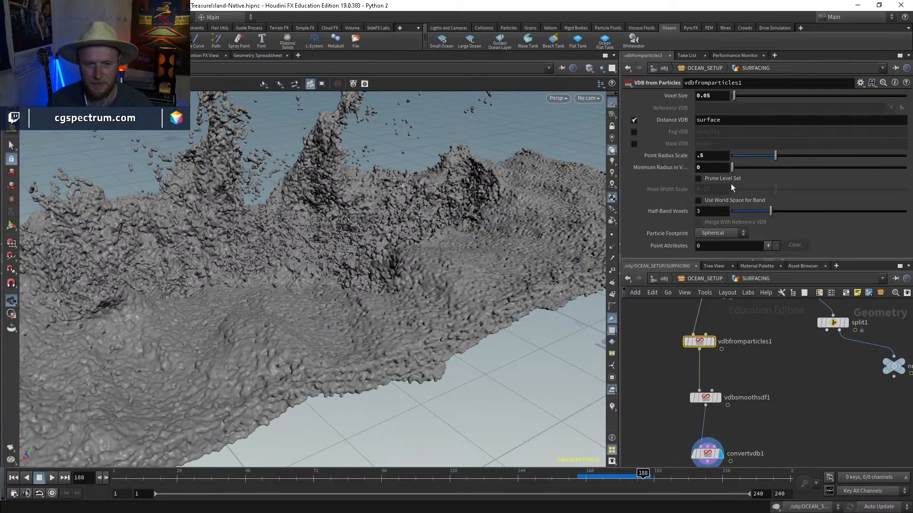
pyautogui.click(709, 156)
pyautogui.write('.8')
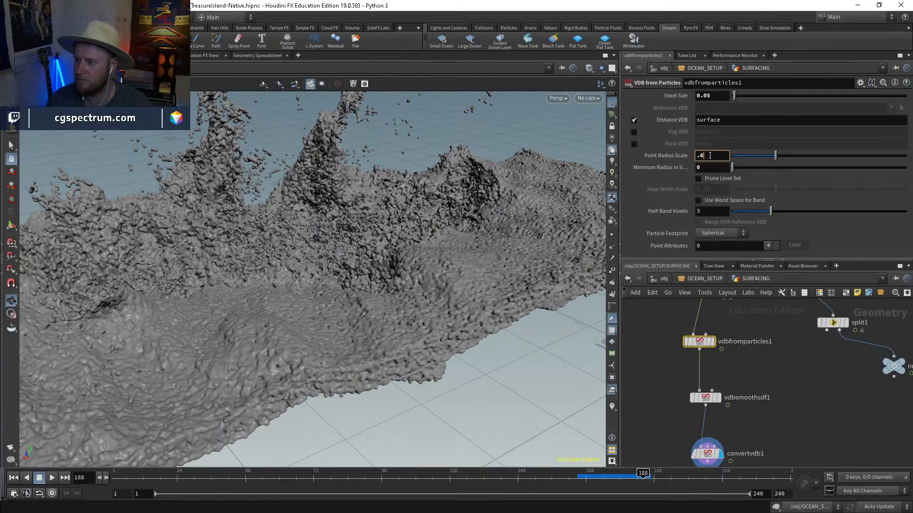
pyautogui.press('Return')
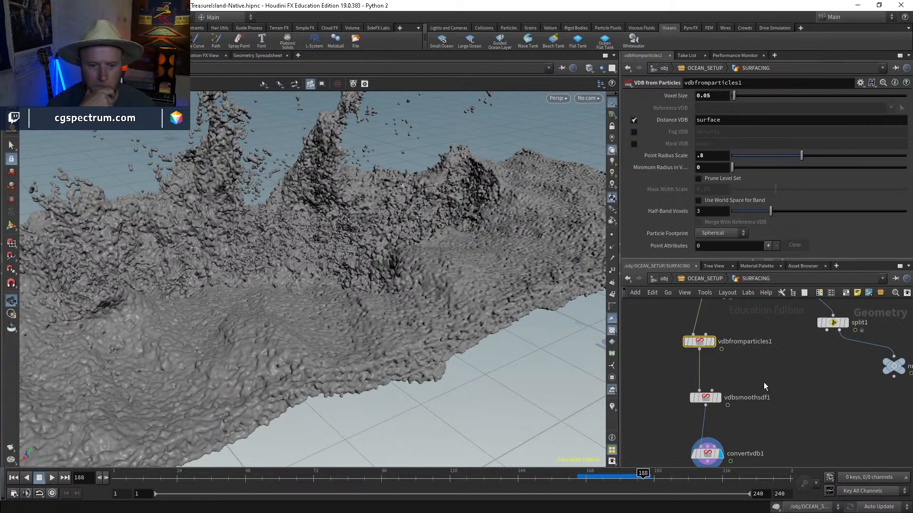
# Step: Set the smoothing iterations of vdbsmoothsdf1 to 5
pyautogui.click(764, 386)
pyautogui.moveTo(723, 385); pyautogui.dragTo(734, 334, button='middle')
pyautogui.click(716, 347)
pyautogui.click(708, 144)
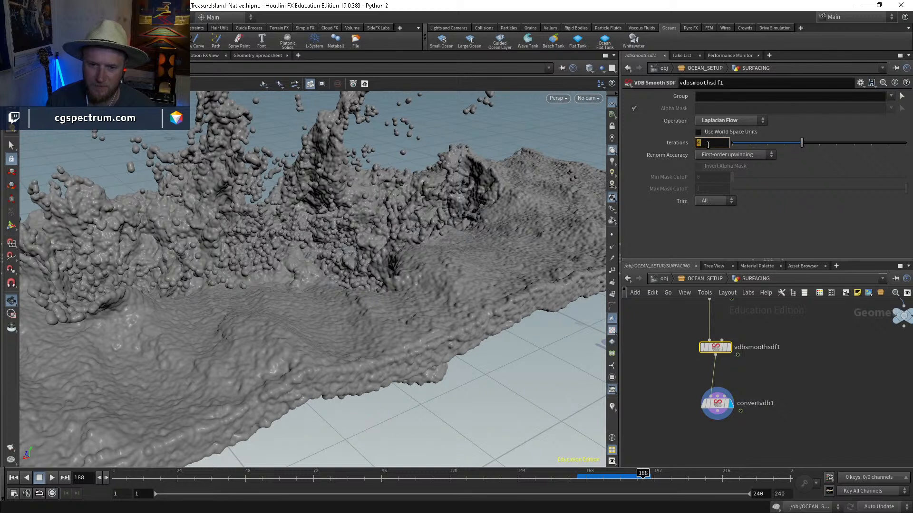
pyautogui.write('5')
pyautogui.press('Return')
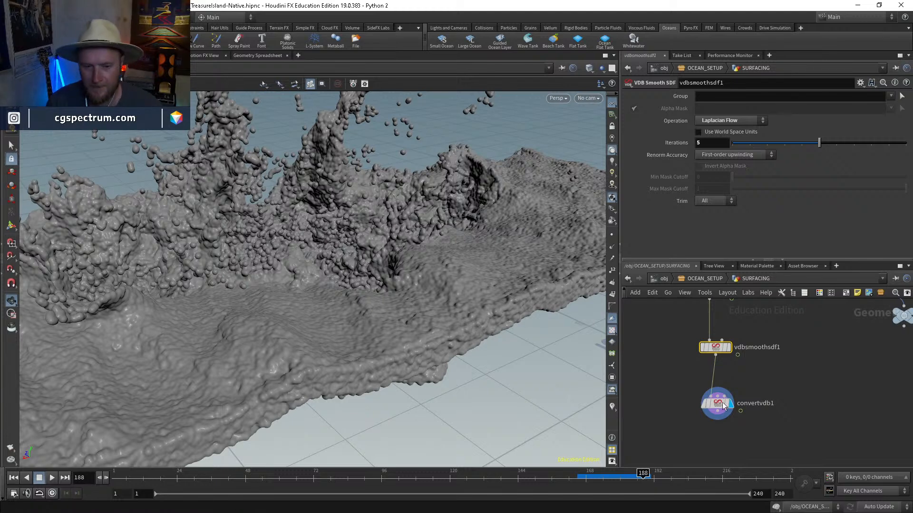
# Step: Examine the whole meshed ocean surface from further away and review the complete surfacing node network
pyautogui.moveTo(767, 425); pyautogui.dragTo(751, 401, button='middle')
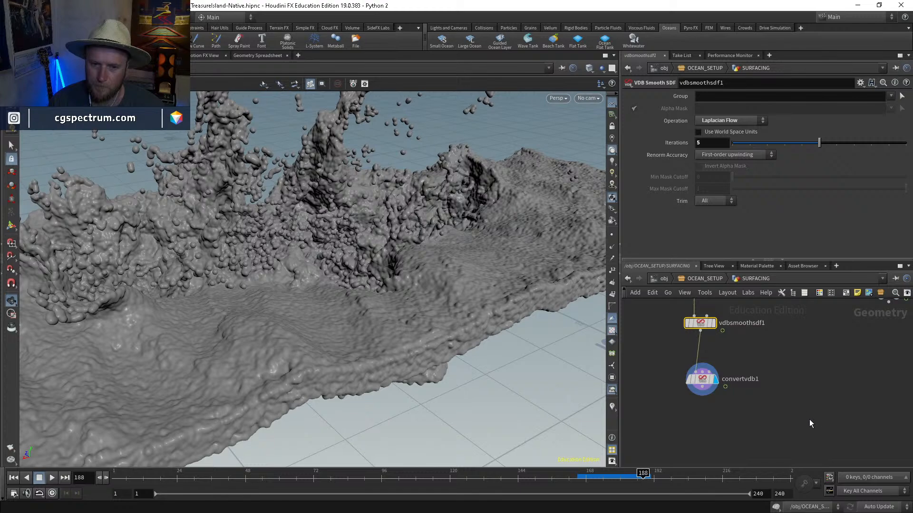
pyautogui.moveTo(809, 420); pyautogui.dragTo(791, 429, button='middle')
pyautogui.moveTo(538, 290); pyautogui.dragTo(508, 344, button='right')
pyautogui.moveTo(507, 344); pyautogui.dragTo(455, 332)
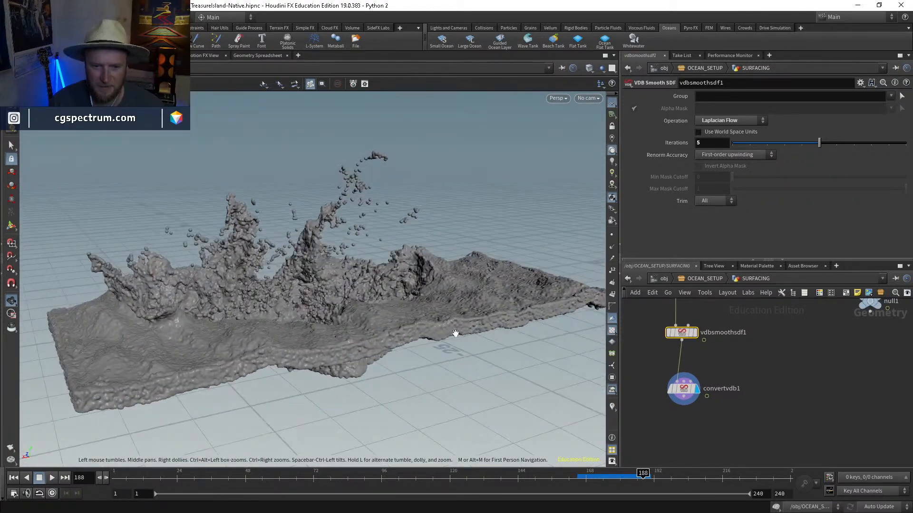
pyautogui.scroll(-3, 767, 403)
pyautogui.moveTo(767, 403); pyautogui.dragTo(810, 358, button='middle')
pyautogui.moveTo(811, 389)
pyautogui.moveTo(712, 428); pyautogui.dragTo(708, 384, button='middle')
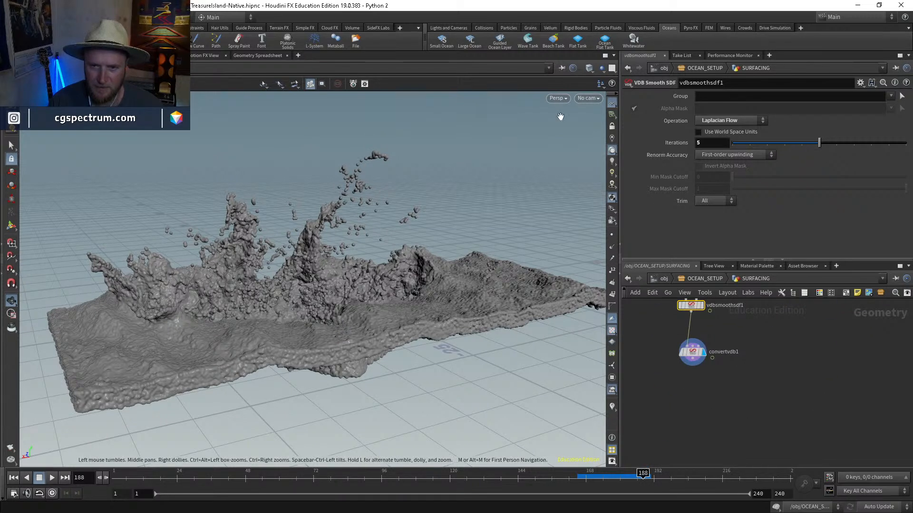
pyautogui.click(589, 98)
pyautogui.click(785, 392)
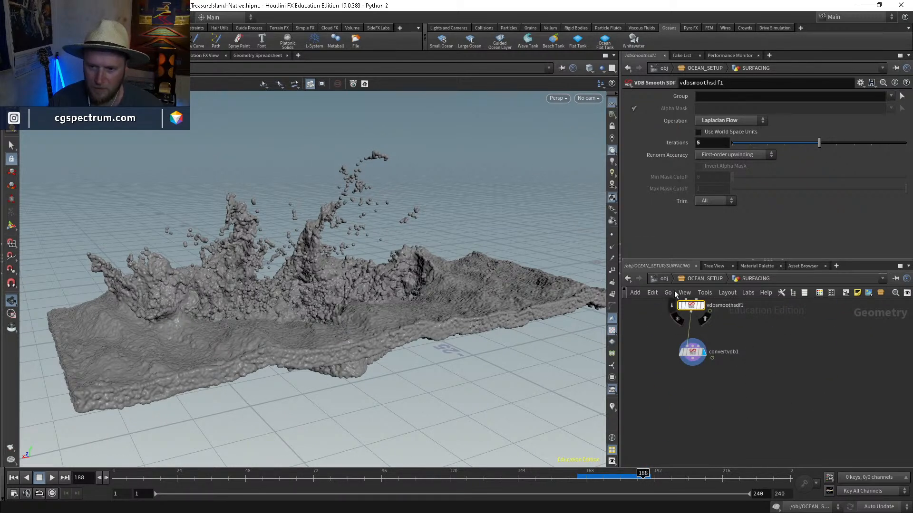
pyautogui.press('h')
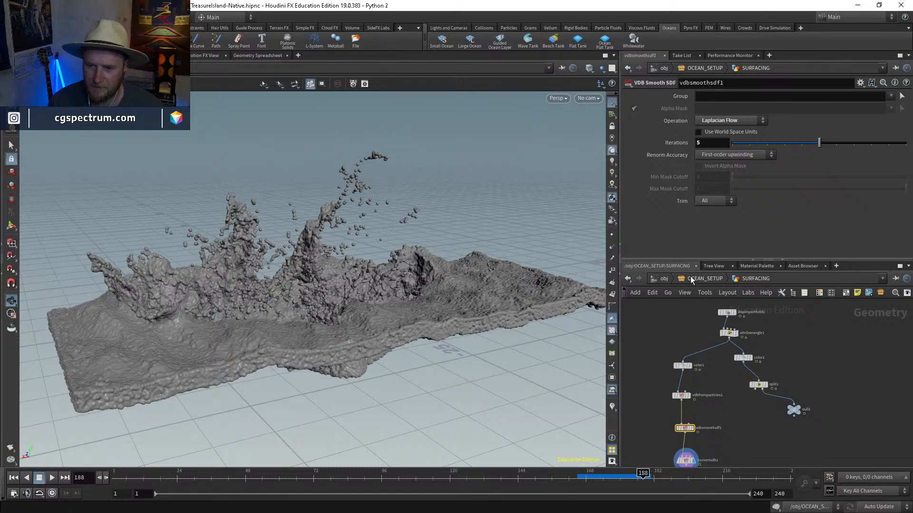
# Step: Go up to the OCEAN_SETUP level, view the surface with the ship, and scrub the particle flipbook back to frame 180
pyautogui.click(691, 278)
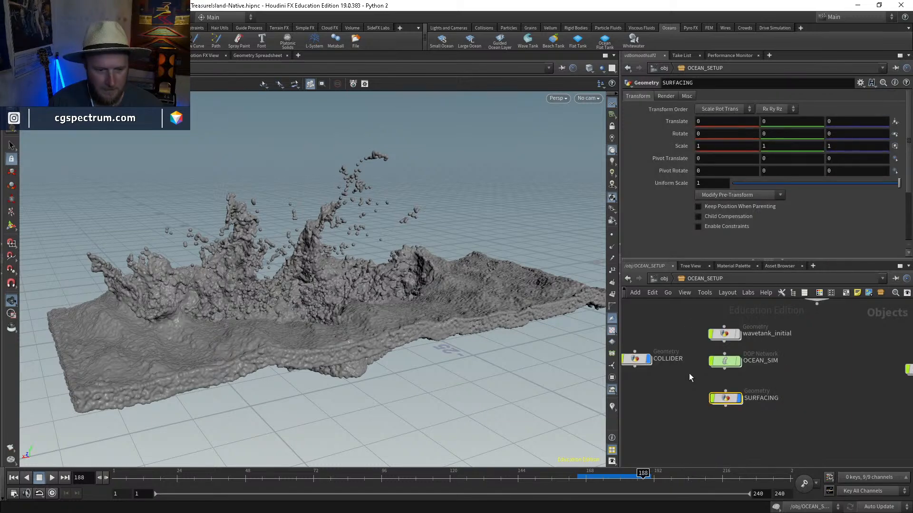
pyautogui.click(682, 427)
pyautogui.moveTo(418, 294); pyautogui.dragTo(409, 331)
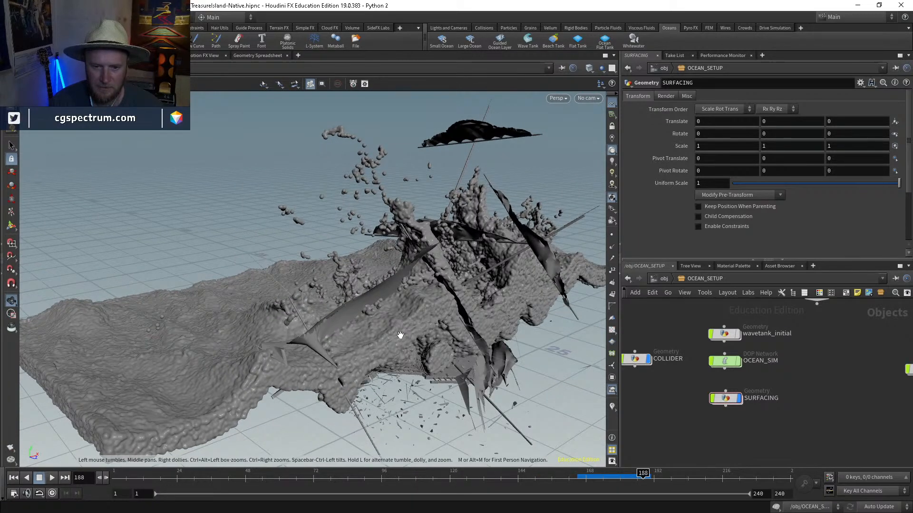
pyautogui.moveTo(403, 331); pyautogui.dragTo(399, 320, button='middle')
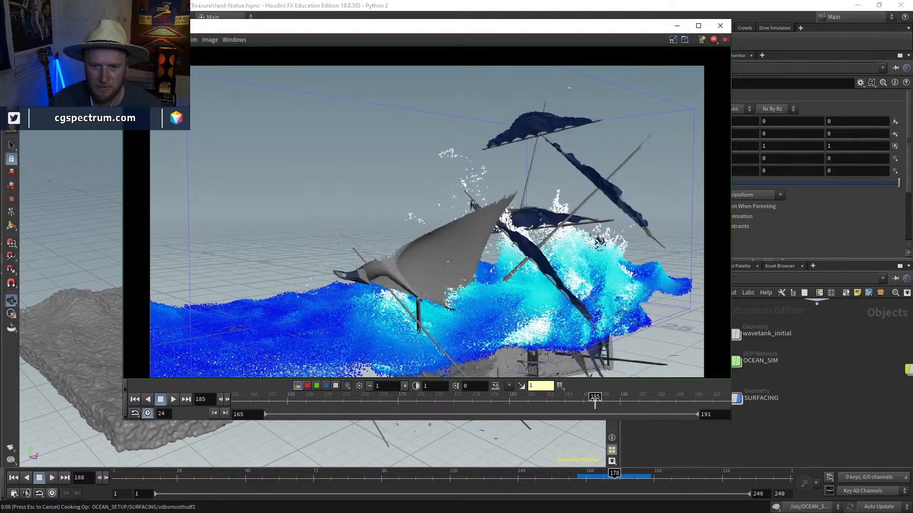
pyautogui.moveTo(595, 398); pyautogui.dragTo(508, 416)
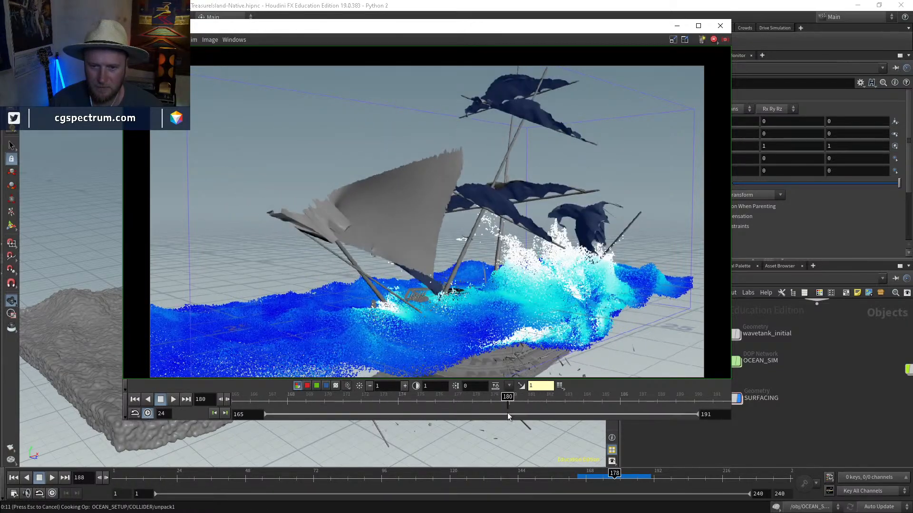
pyautogui.click(677, 26)
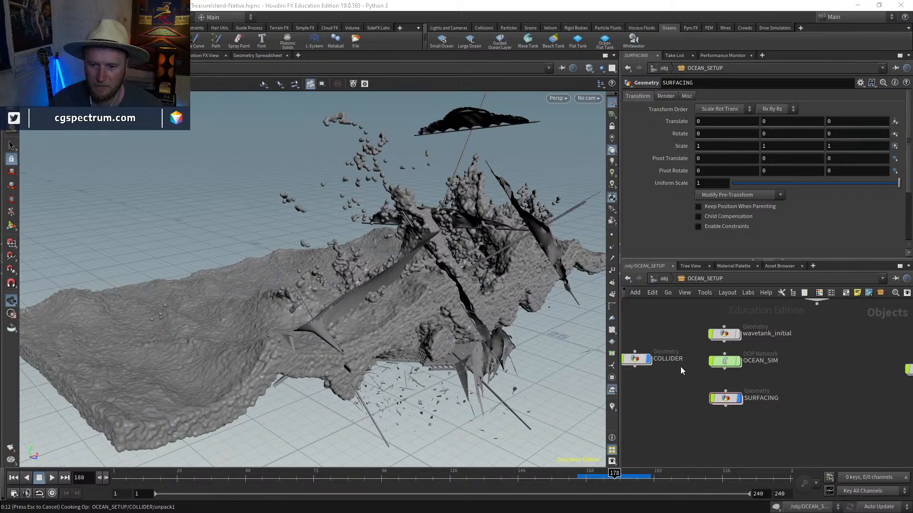
# Step: Create a new camera from a view framing the ship and the ocean surface
pyautogui.moveTo(373, 281); pyautogui.dragTo(389, 329)
pyautogui.click(588, 98)
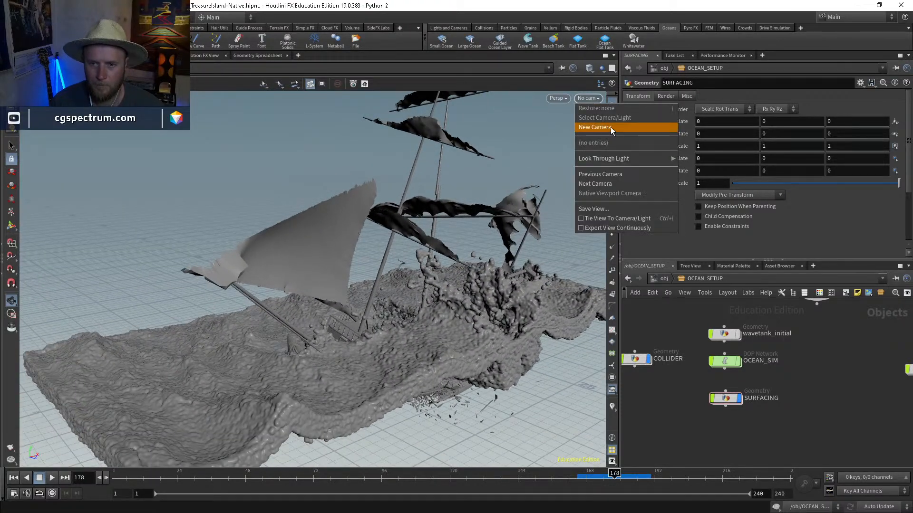
pyautogui.click(610, 127)
pyautogui.click(811, 366)
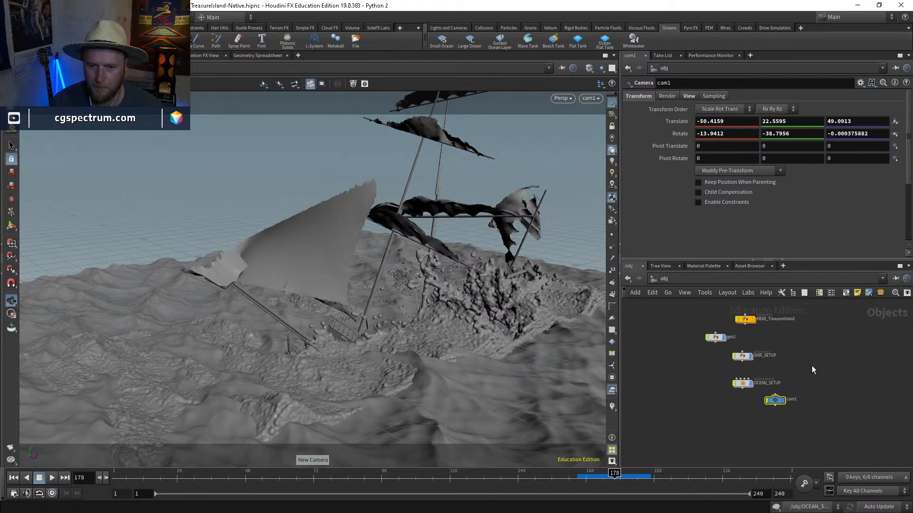
# Step: Hide the geo1 and SHIP_SETUP objects at the scene level
pyautogui.moveTo(742, 315); pyautogui.dragTo(735, 382, button='middle')
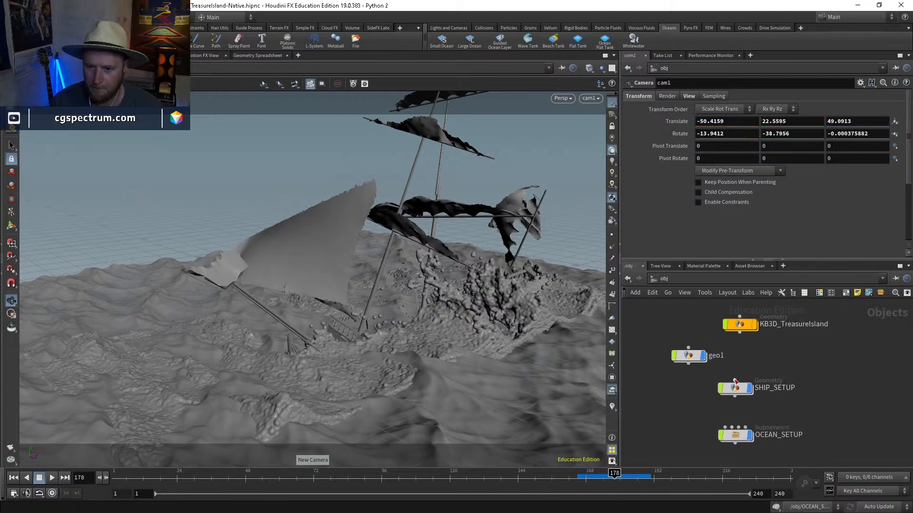
pyautogui.click(703, 356)
pyautogui.click(749, 389)
pyautogui.scroll(2, 756, 385)
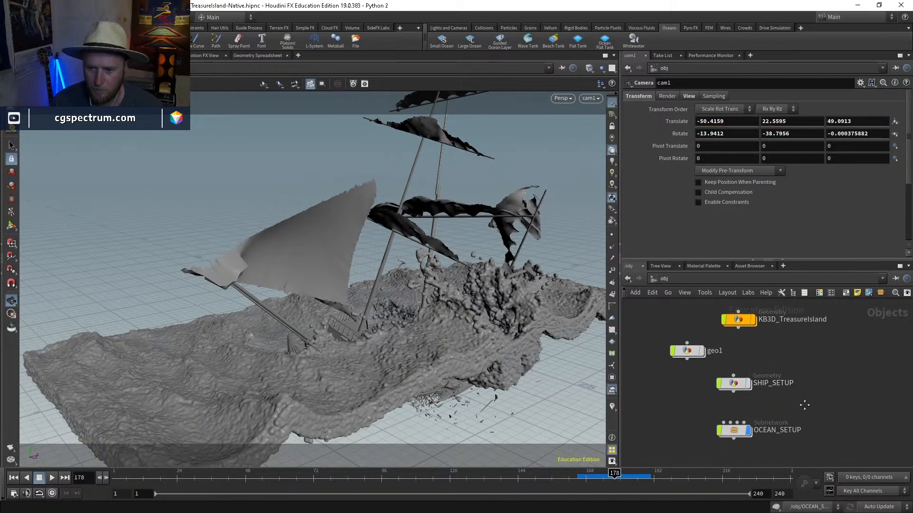
# Step: Insert a File Cache node using the older filecache definition between dopimportfield1 and attribwrangle1 in SURFACING, and display it
pyautogui.doubleClick(689, 377)
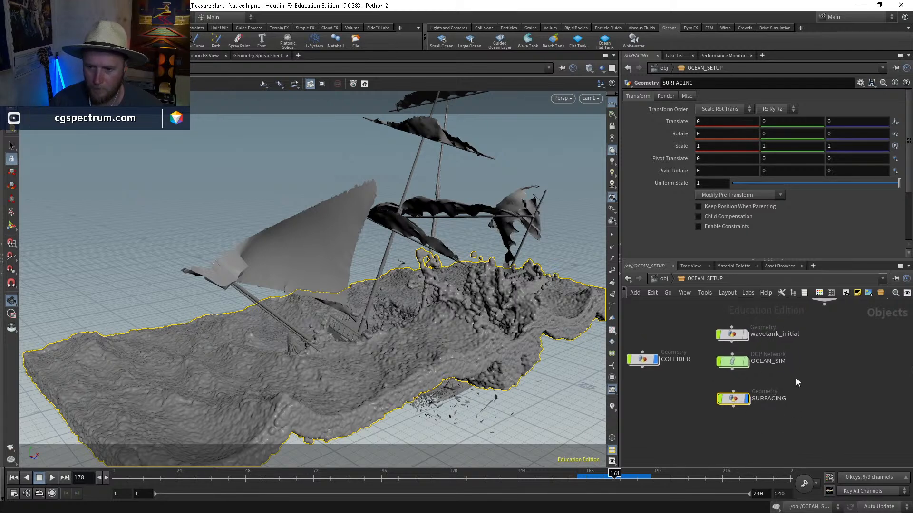
pyautogui.press('i')
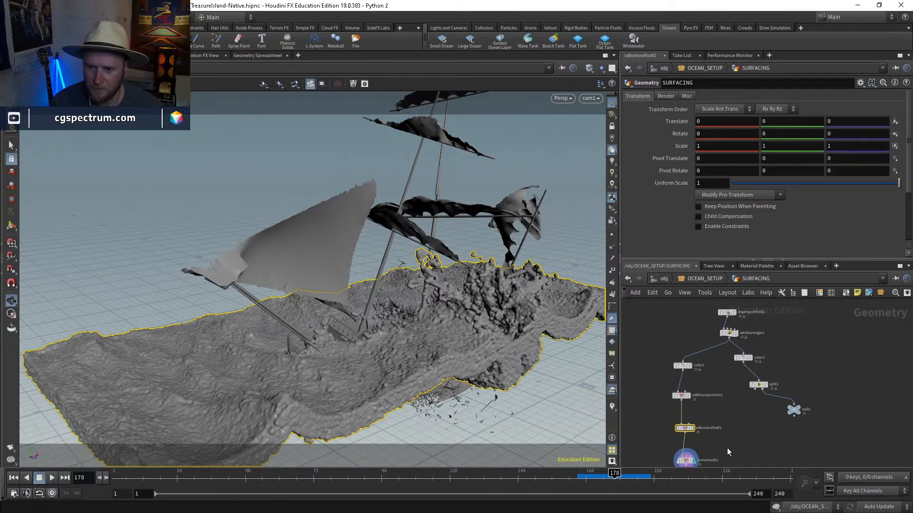
pyautogui.scroll(5, 718, 360)
pyautogui.press('Tab')
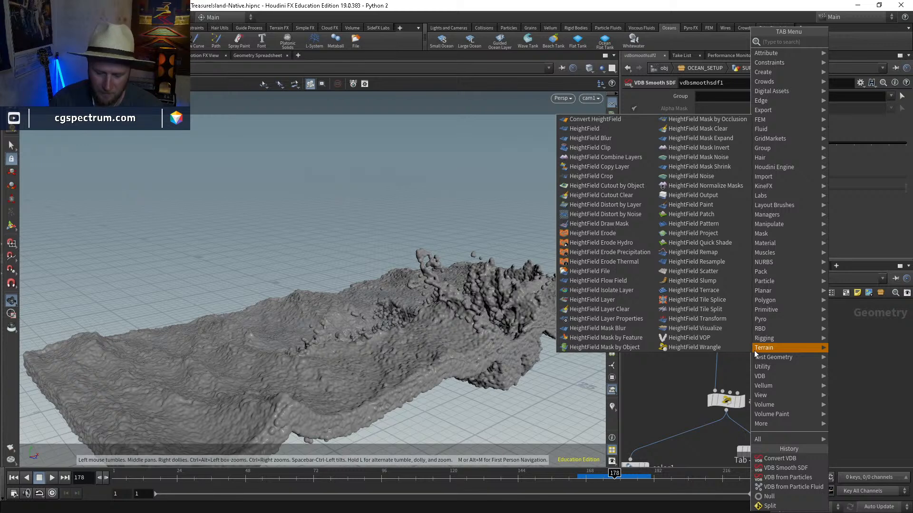
pyautogui.write('filecache')
pyautogui.press('Return')
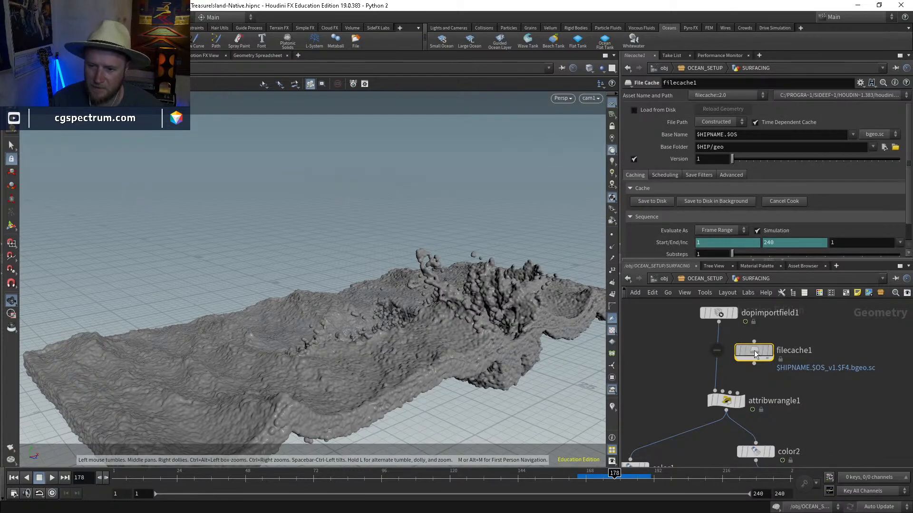
pyautogui.click(726, 354)
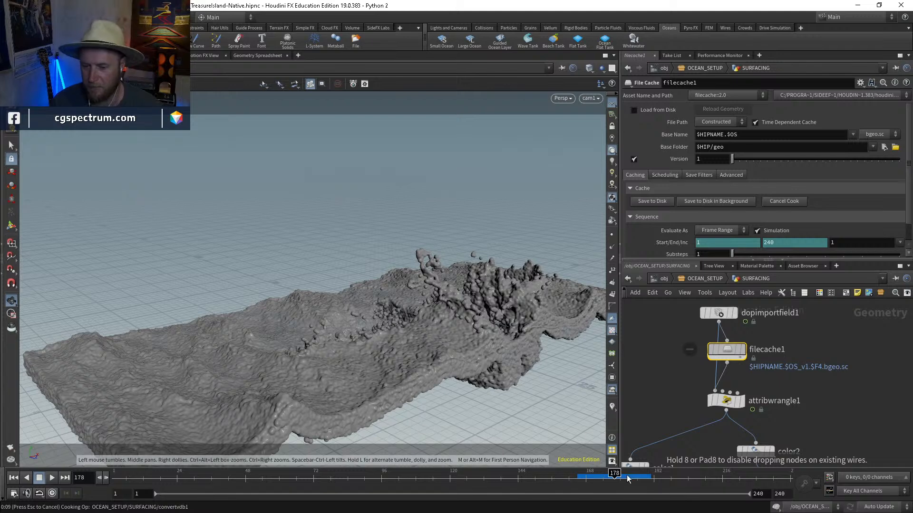
pyautogui.click(714, 96)
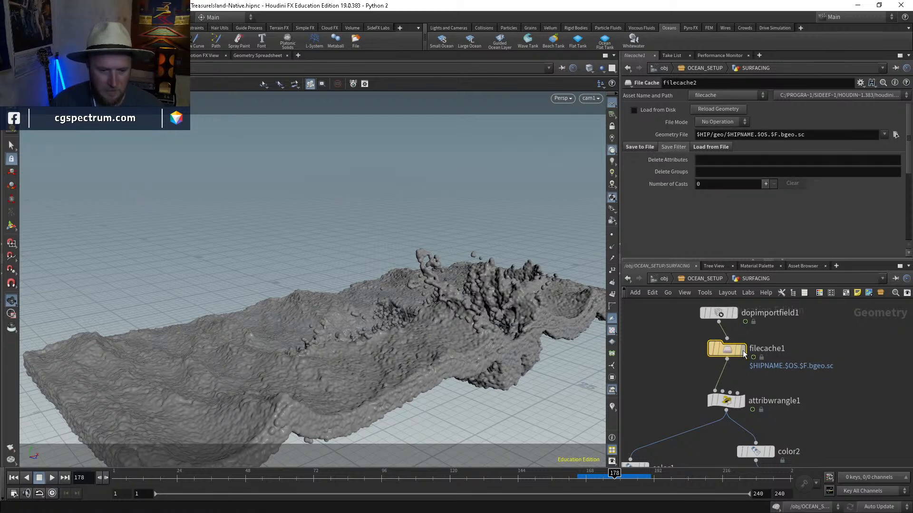
pyautogui.click(743, 349)
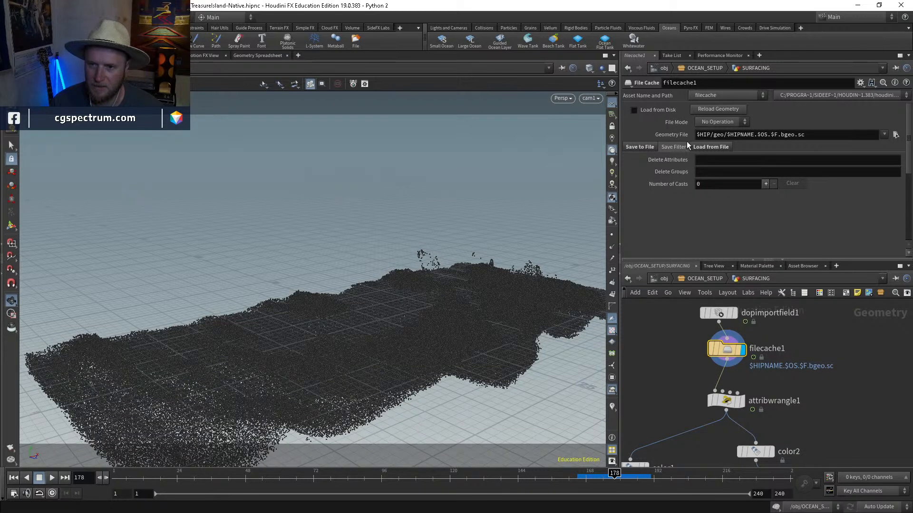
# Step: Set the file cache's geometry file path to $HIP/geo/$OS/$OS.$F.bgeo.sc
pyautogui.click(639, 147)
pyautogui.moveTo(756, 133); pyautogui.dragTo(729, 136)
pyautogui.write('OS/')
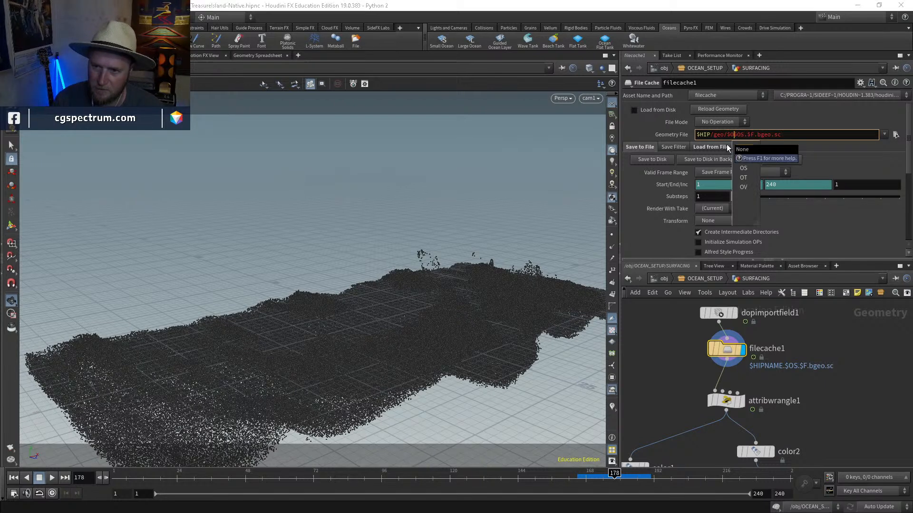
pyautogui.press('Return')
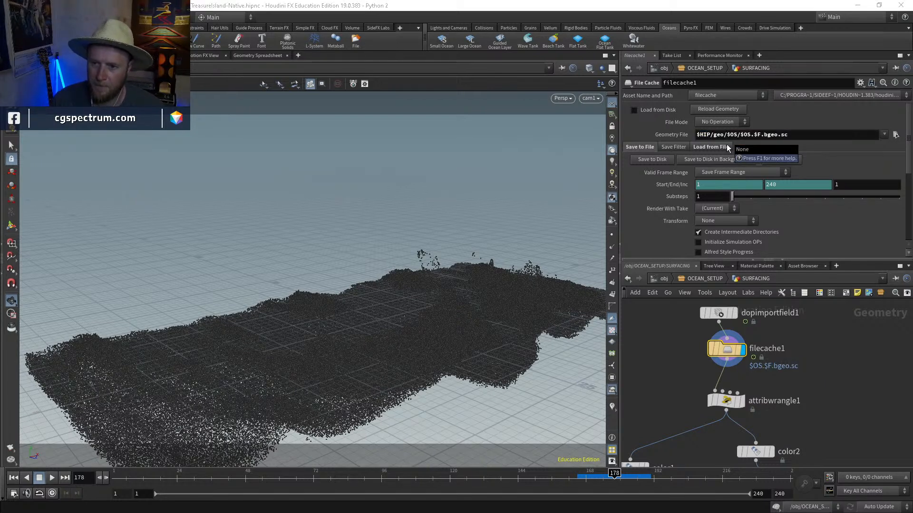
# Step: Set the file cache's save range to start at frame 165 and end at frame 189
pyautogui.keyDown('ctrl'); pyautogui.keyDown('shift'); pyautogui.click(721, 185); pyautogui.keyUp('shift'); pyautogui.keyUp('ctrl')
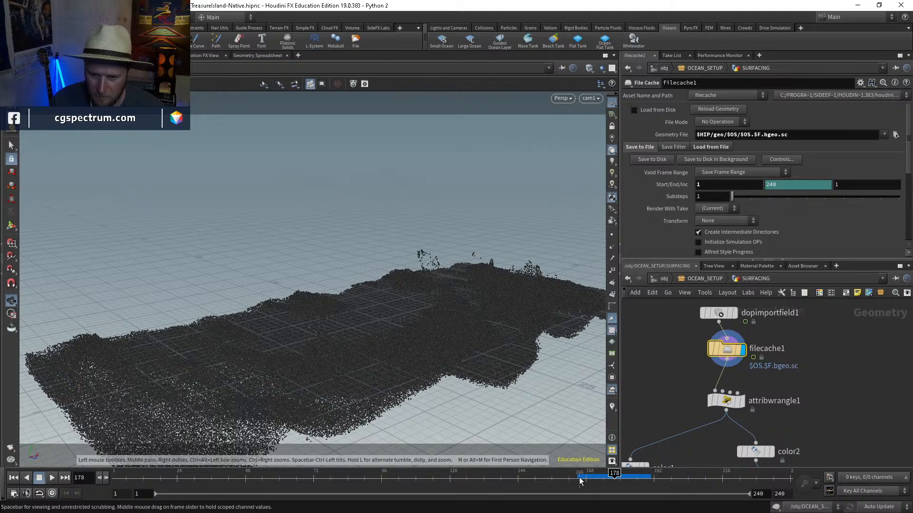
pyautogui.click(707, 187)
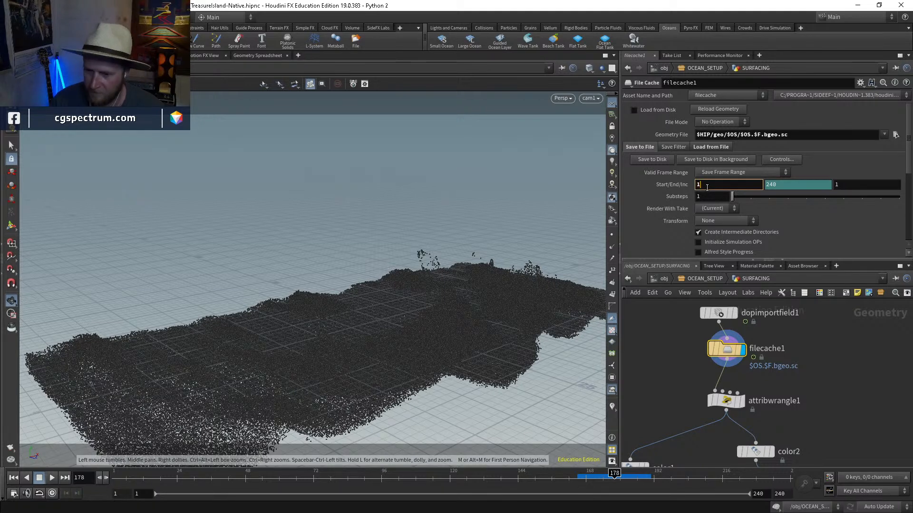
pyautogui.write('165')
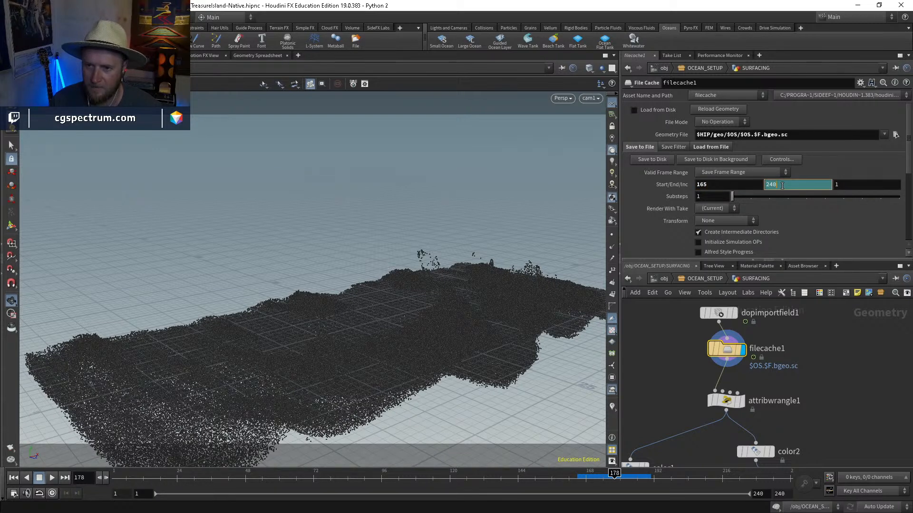
pyautogui.click(782, 185)
pyautogui.write('1')
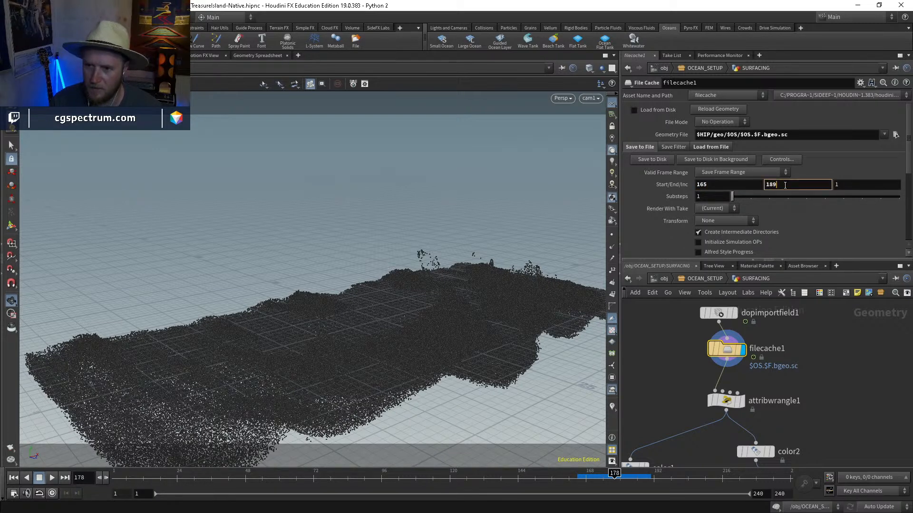
pyautogui.write('89')
pyautogui.press('Return')
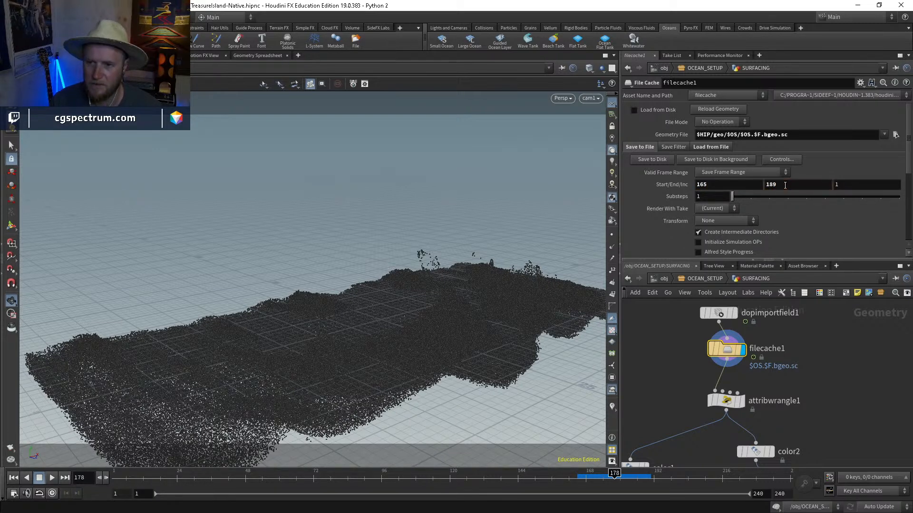
# Step: Rename the file cache node to flip_sim_v1
pyautogui.doubleClick(770, 349)
pyautogui.write('flip')
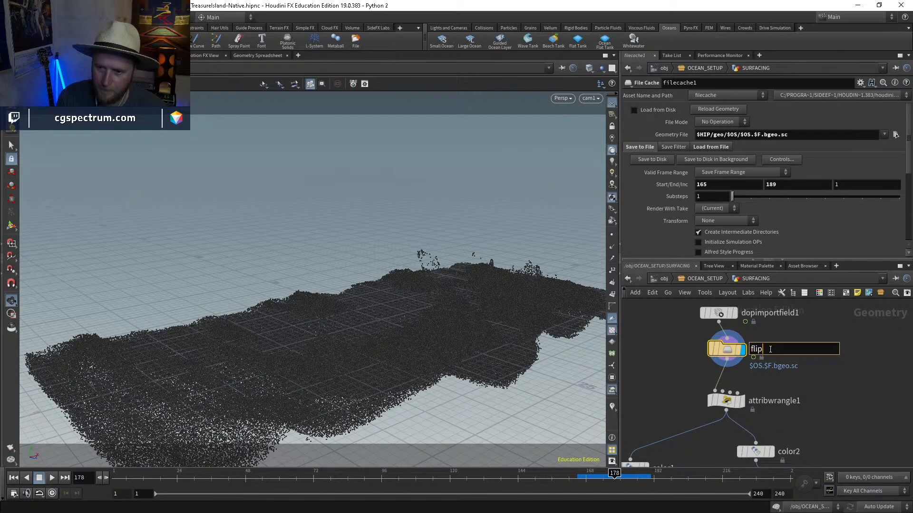
pyautogui.write('_suim')
pyautogui.press('Return')
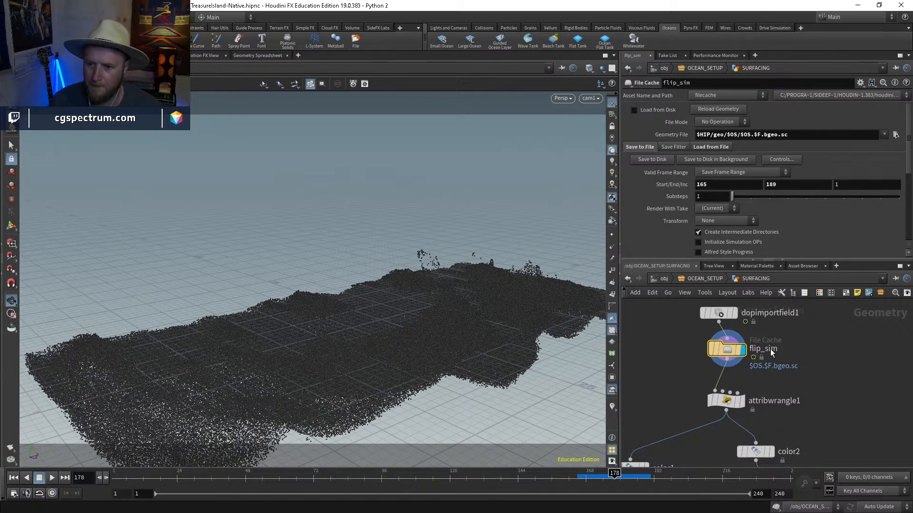
pyautogui.doubleClick(788, 350)
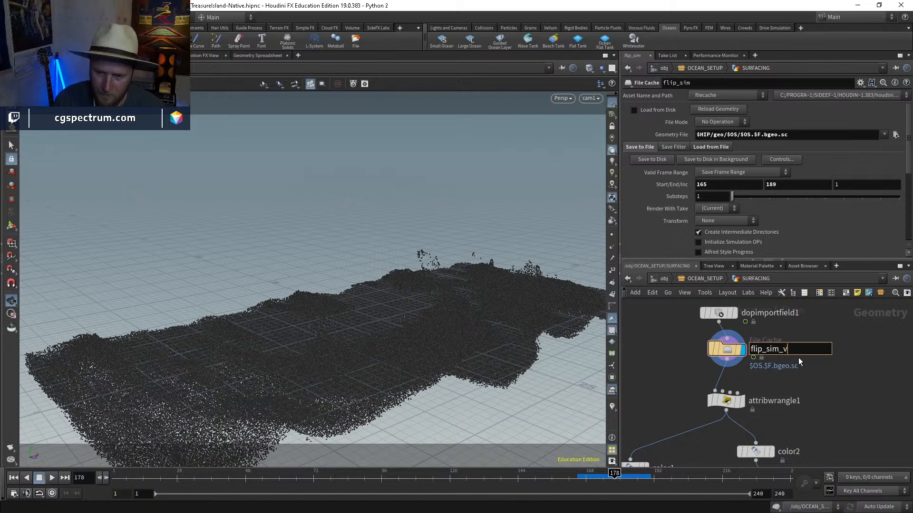
pyautogui.write('_v1')
pyautogui.press('Return')
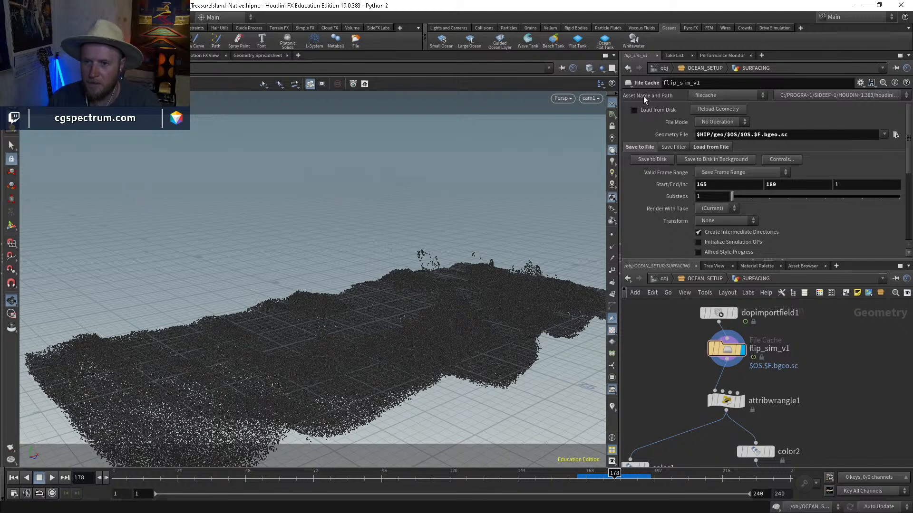
# Step: Check the saved flip_sim_v1 file sequence on disk and scrub the cached particles to frame 182
pyautogui.click(896, 134)
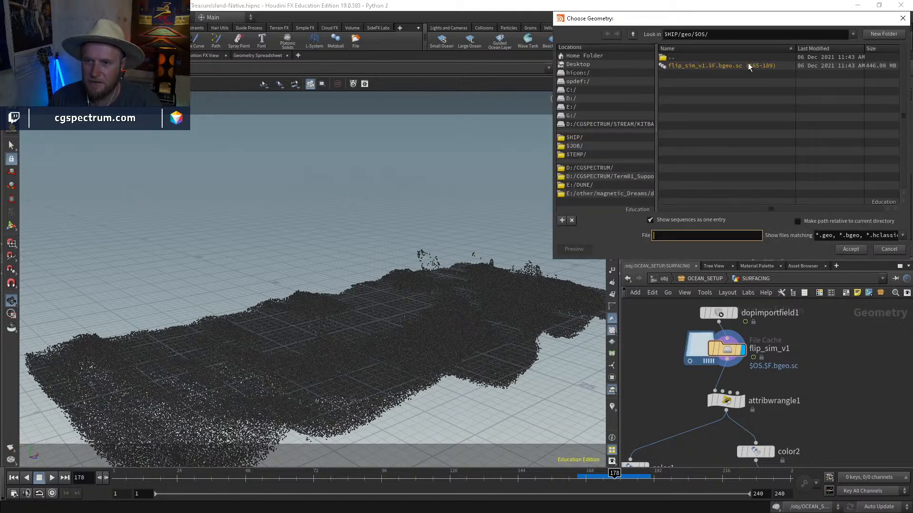
pyautogui.click(889, 250)
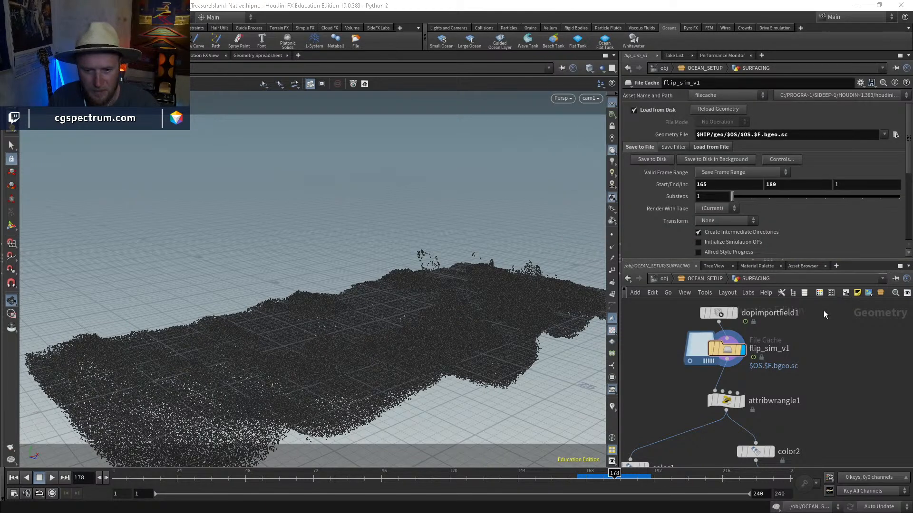
pyautogui.click(581, 475)
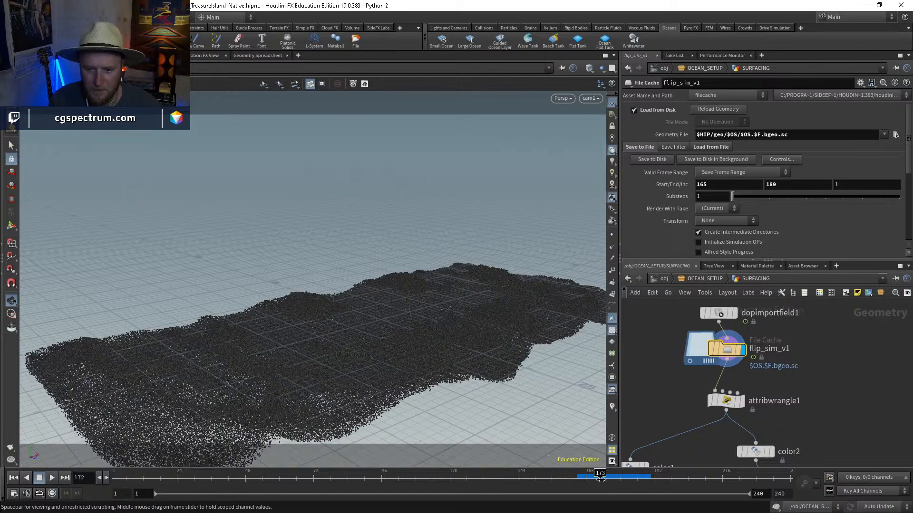
pyautogui.moveTo(605, 472); pyautogui.dragTo(626, 472)
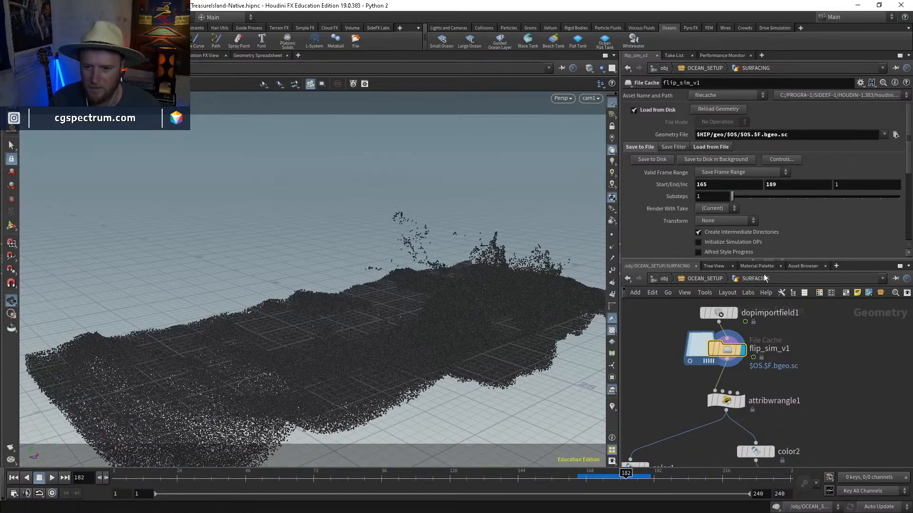
# Step: Set the file cache's missing frame handling to No Geometry and display convertvdb1 at frame 180
pyautogui.click(722, 147)
pyautogui.moveTo(782, 398); pyautogui.dragTo(810, 289, button='middle')
pyautogui.moveTo(733, 411); pyautogui.dragTo(751, 304, button='middle')
pyautogui.moveTo(744, 388); pyautogui.dragTo(750, 345, button='middle')
pyautogui.moveTo(637, 474); pyautogui.dragTo(620, 474)
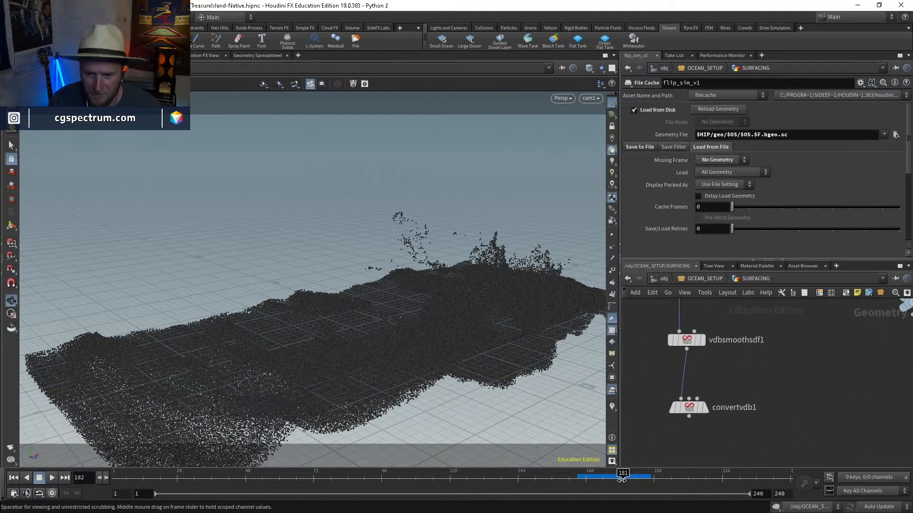
pyautogui.moveTo(703, 410)
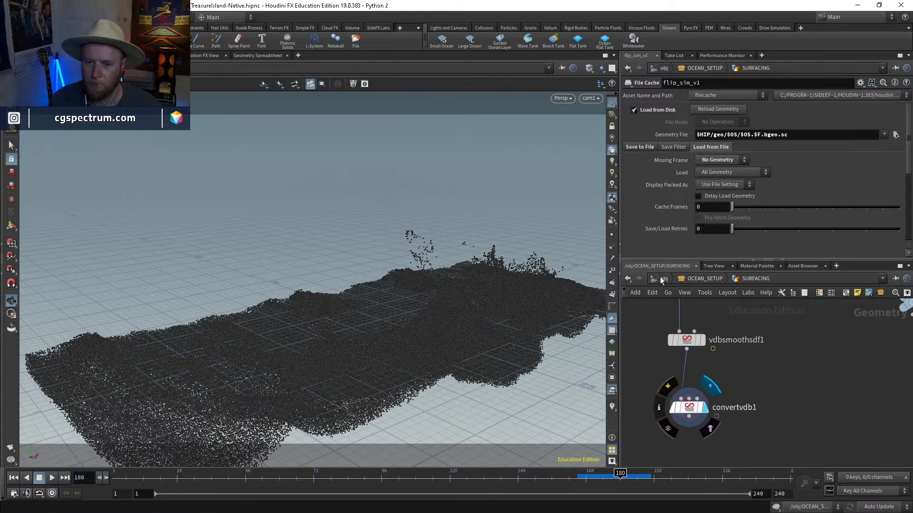
pyautogui.scroll(-3, 772, 387)
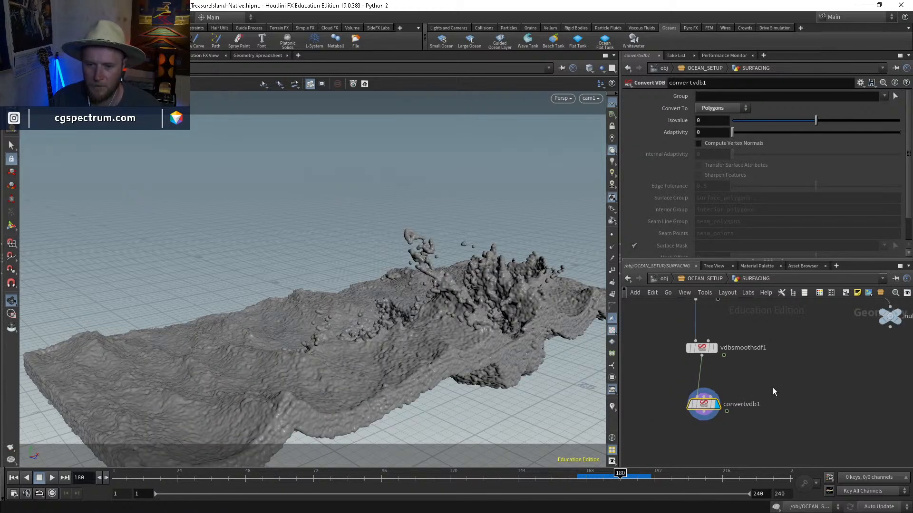
# Step: Go to the mat network, add a Principled Shader and name it boat
pyautogui.click(704, 279)
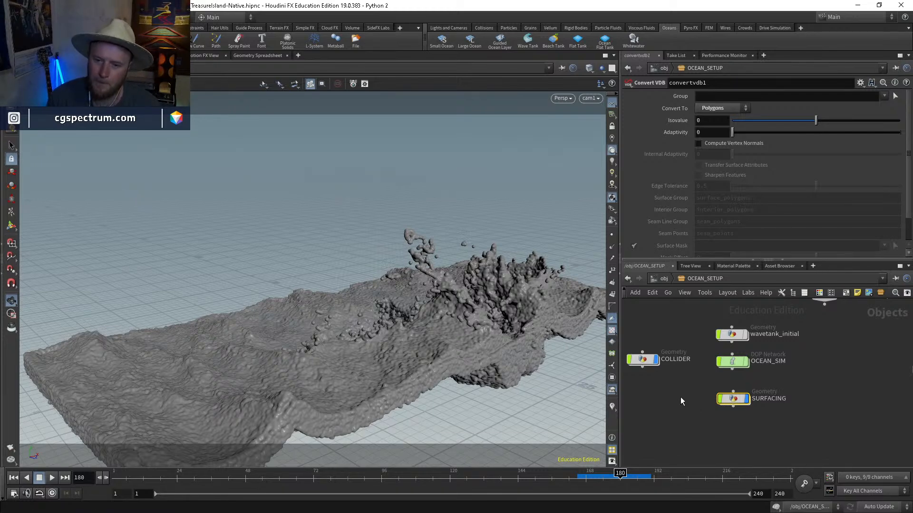
pyautogui.click(644, 361)
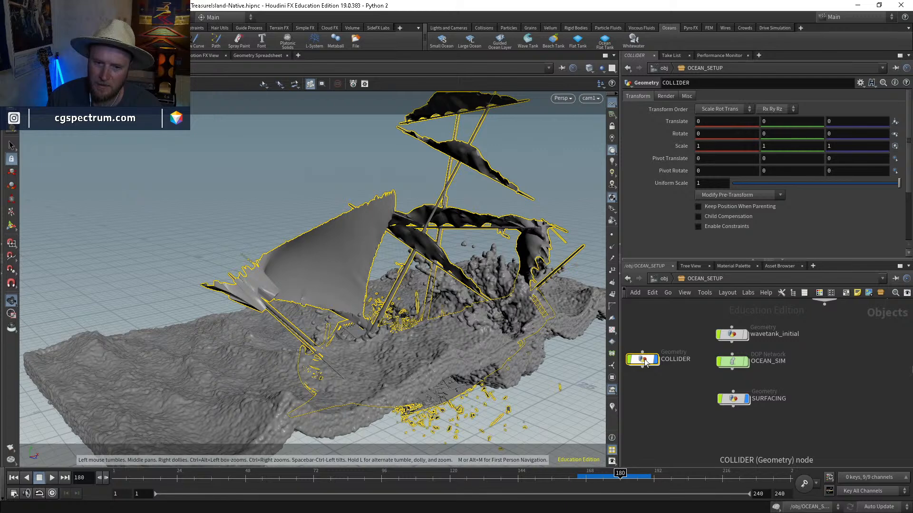
pyautogui.click(662, 278)
pyautogui.click(674, 314)
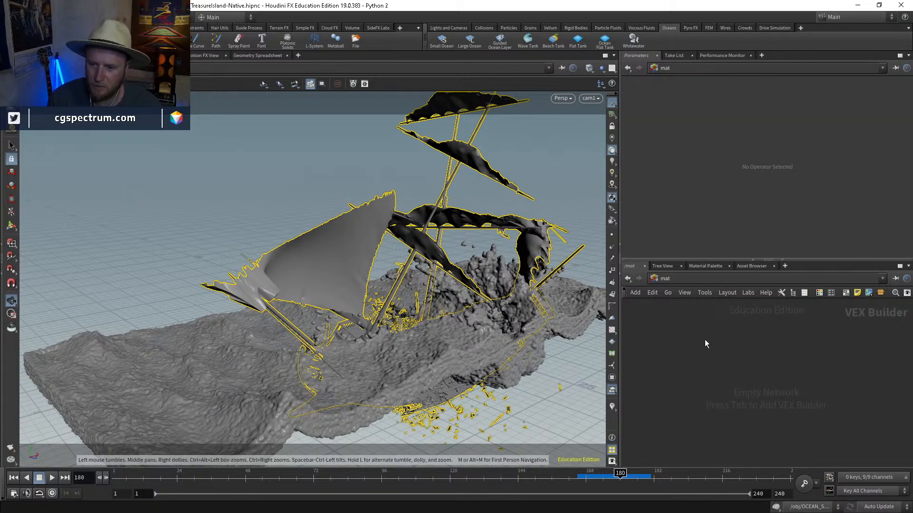
pyautogui.press('Tab')
pyautogui.write('principled')
pyautogui.press('Return')
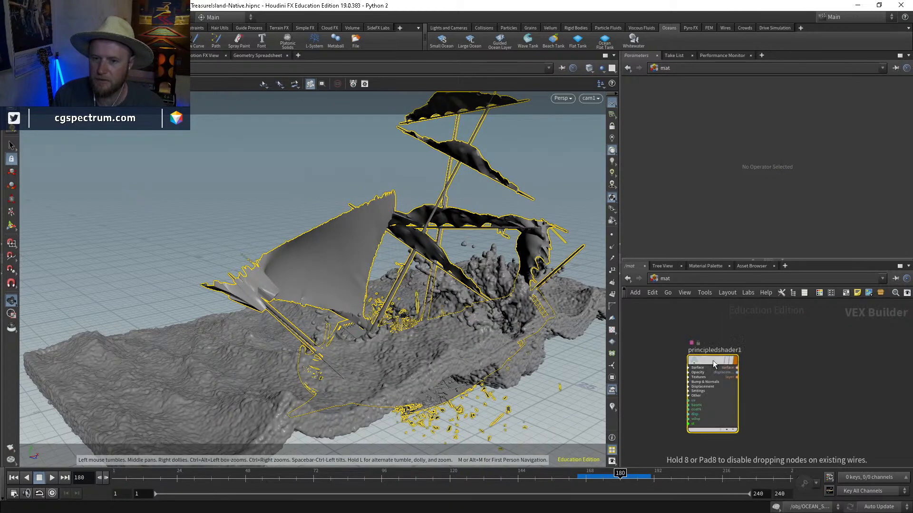
pyautogui.doubleClick(713, 350)
pyautogui.write('boat')
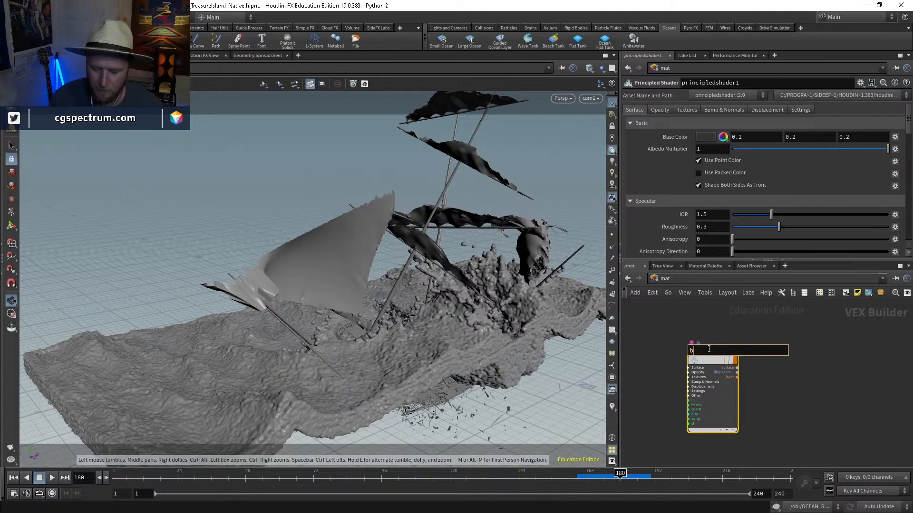
pyautogui.press('Return')
# Step: Duplicate the boat shader beside the original and name the copy ocean
pyautogui.hotkey('ctrl', 'v')
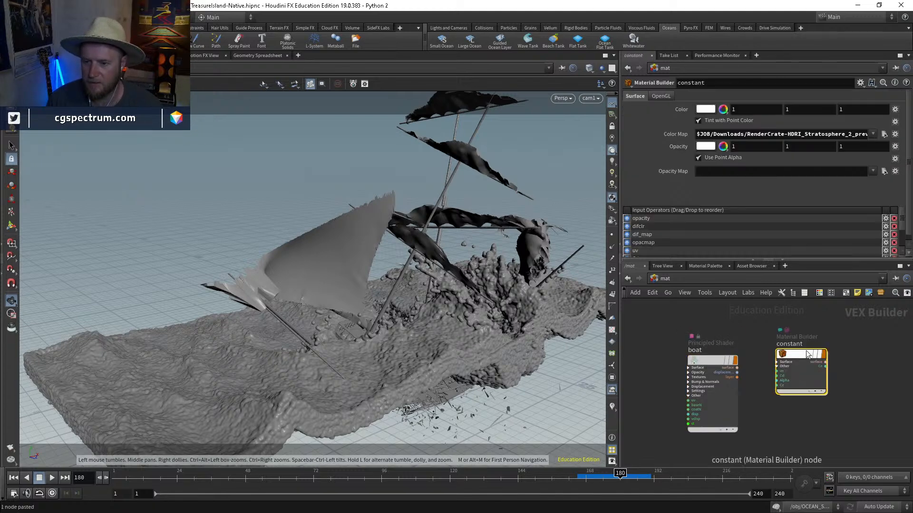
pyautogui.press('Delete')
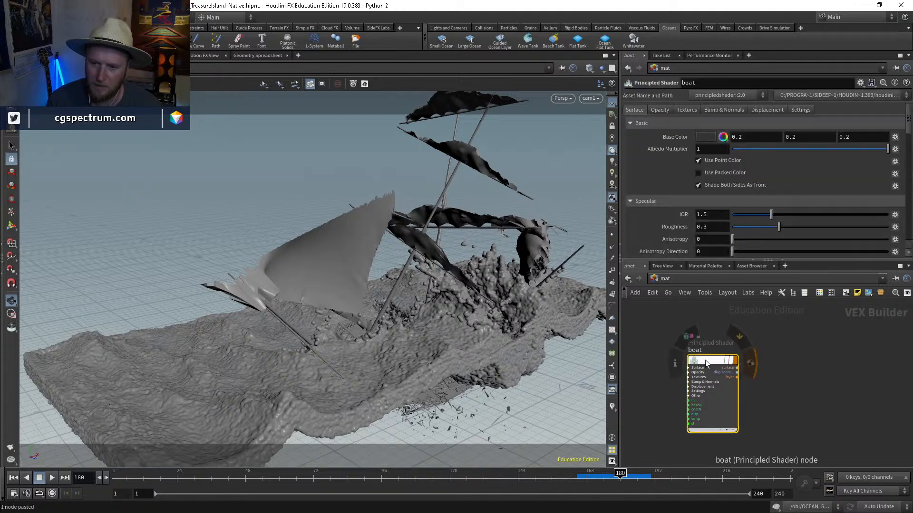
pyautogui.keyDown('alt'); pyautogui.moveTo(705, 360); pyautogui.dragTo(784, 360); pyautogui.keyUp('alt')
pyautogui.doubleClick(780, 351)
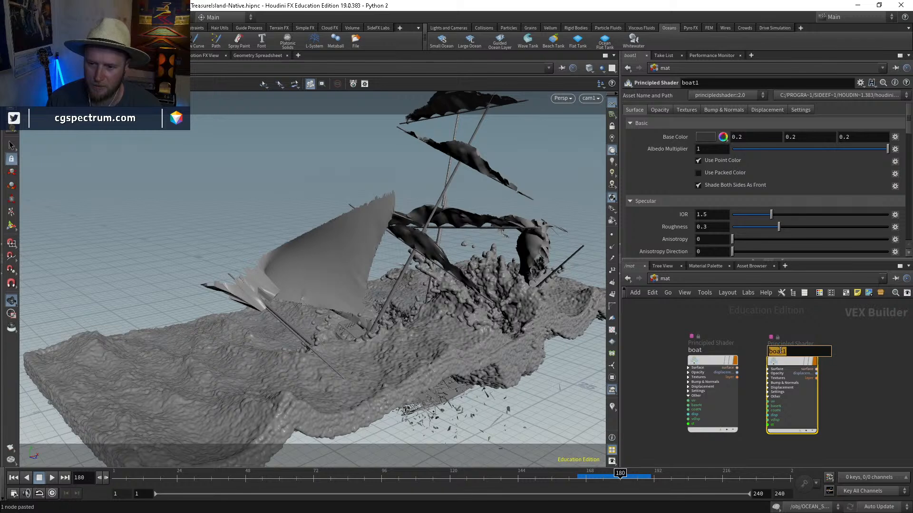
pyautogui.write('ocean')
pyautogui.press('Return')
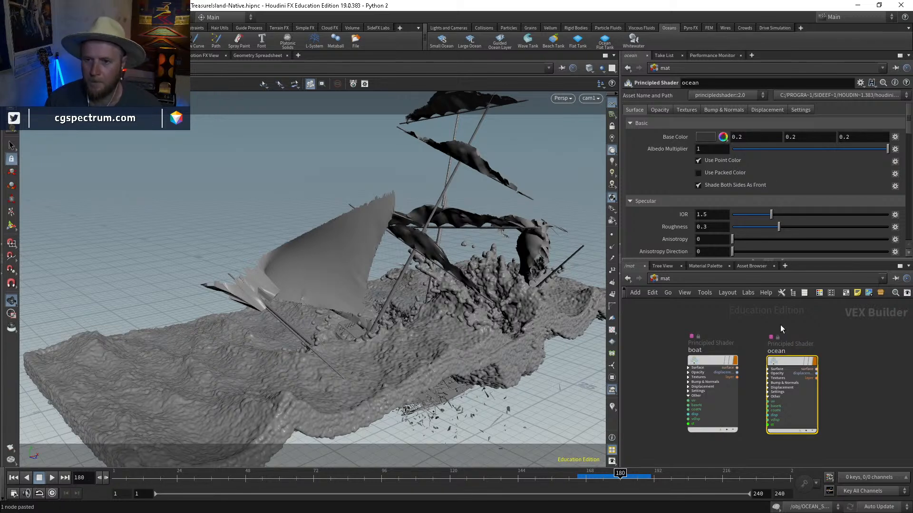
# Step: Set the ocean shader's base color to a dark teal of 0.020943, 0.117, 0.117
pyautogui.rightClick(706, 136)
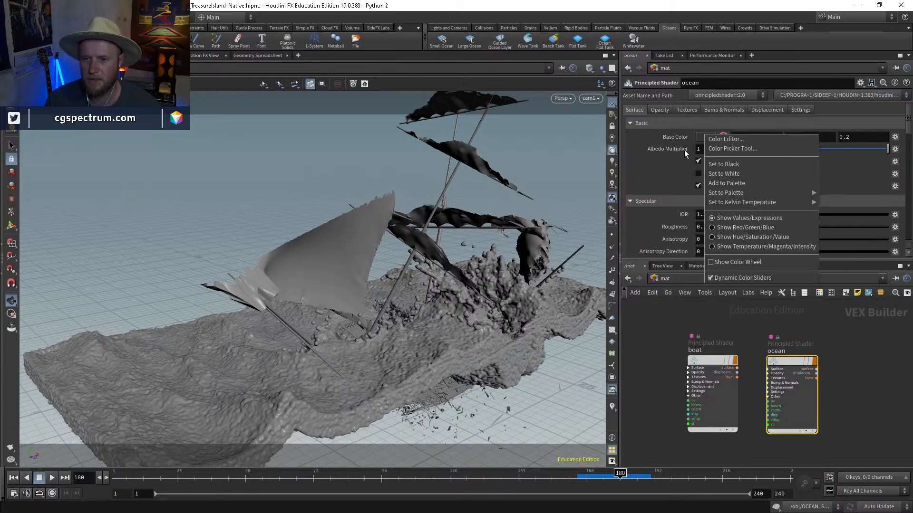
pyautogui.click(676, 136)
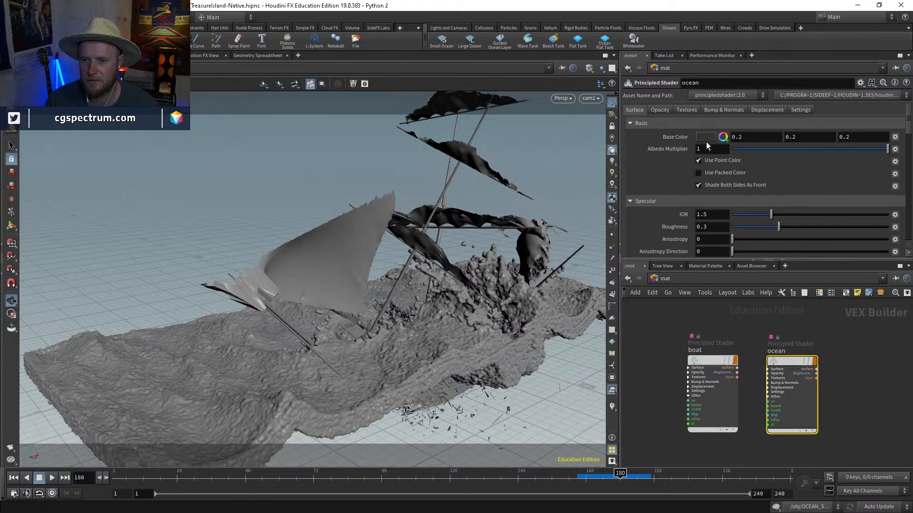
pyautogui.click(706, 137)
pyautogui.moveTo(740, 137); pyautogui.dragTo(721, 137)
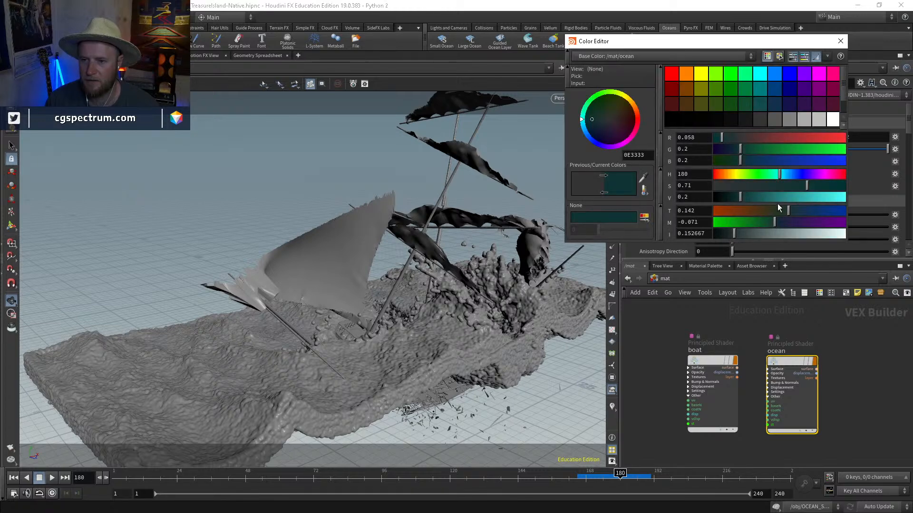
pyautogui.moveTo(806, 187); pyautogui.dragTo(820, 187)
pyautogui.moveTo(741, 197); pyautogui.dragTo(729, 197)
pyautogui.click(840, 41)
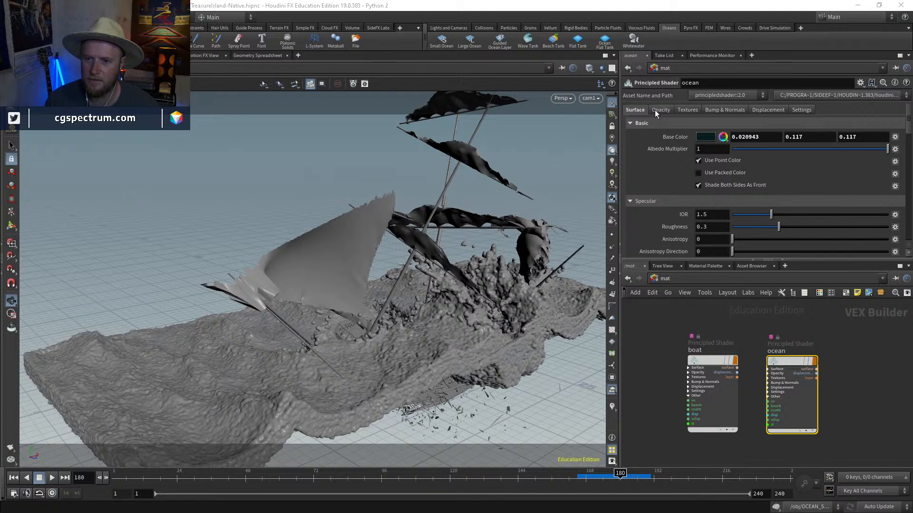
# Step: Set the ocean shader's specular roughness to 0 and bring up the boat shader's parameters
pyautogui.scroll(-3, 643, 117)
pyautogui.moveTo(778, 166); pyautogui.dragTo(724, 165)
pyautogui.scroll(-2, 708, 180)
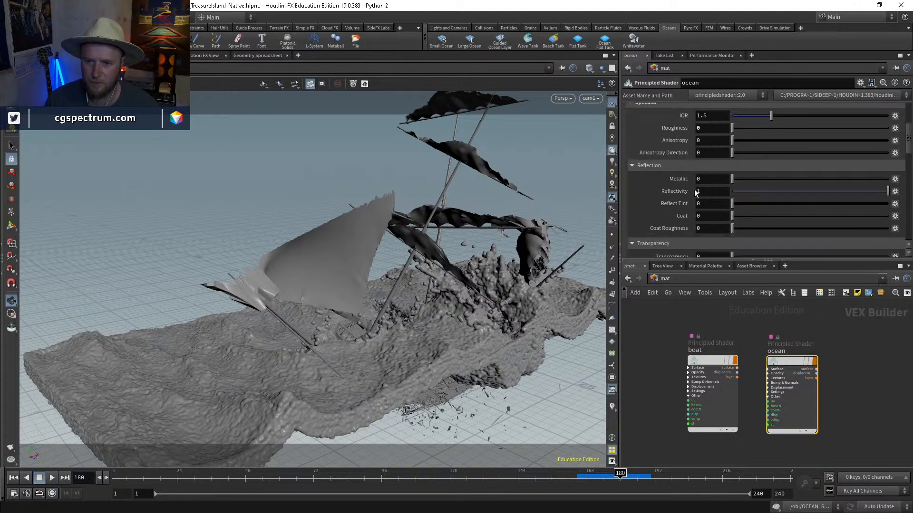
pyautogui.scroll(-1, 703, 191)
pyautogui.scroll(-2, 714, 190)
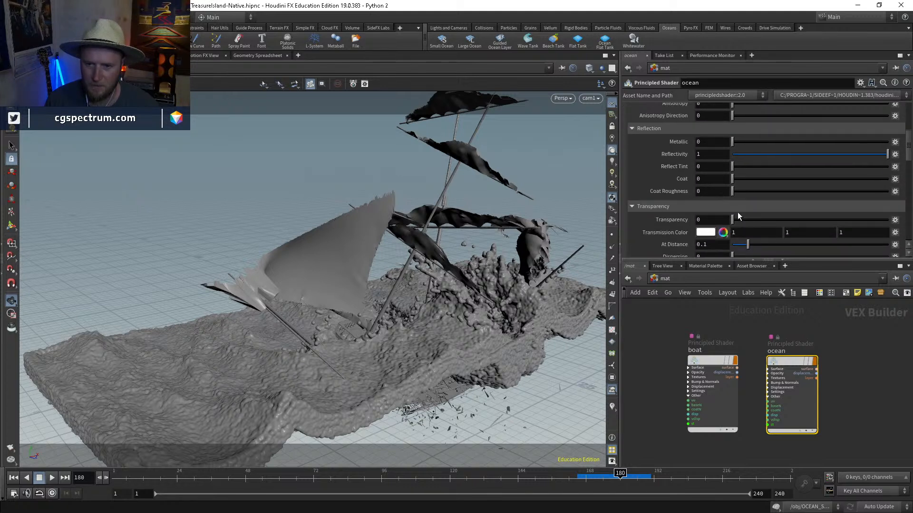
pyautogui.click(701, 359)
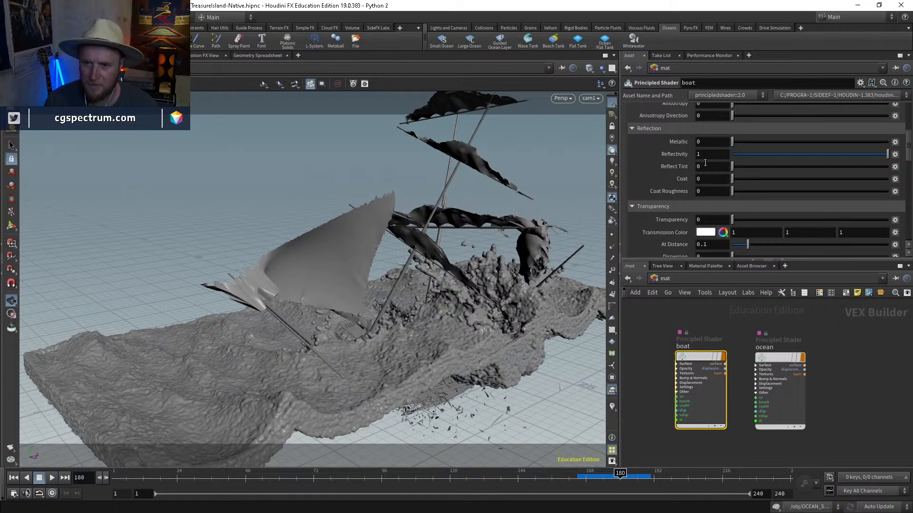
pyautogui.scroll(1, 700, 178)
# Step: Go to the obj network, enter OCEAN_SETUP and assign /mat/boat/ as the COLLIDER object's material
pyautogui.click(709, 283)
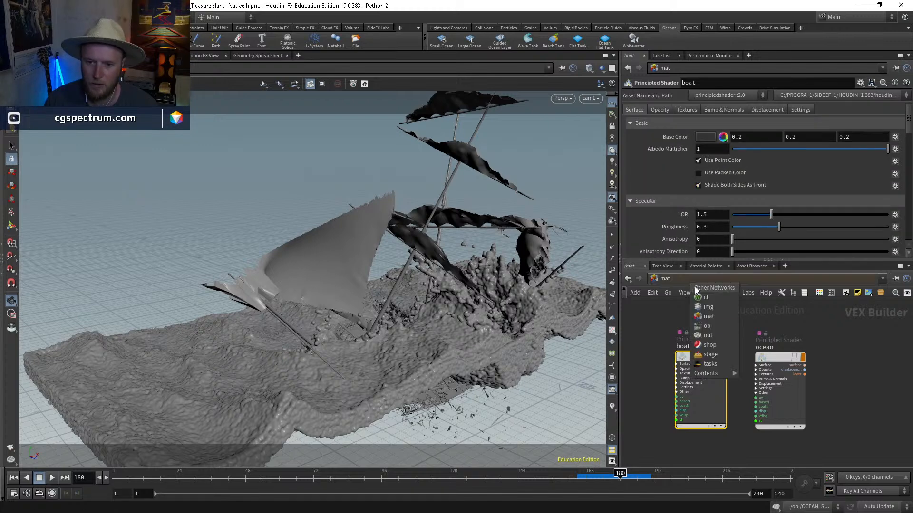
pyautogui.click(704, 333)
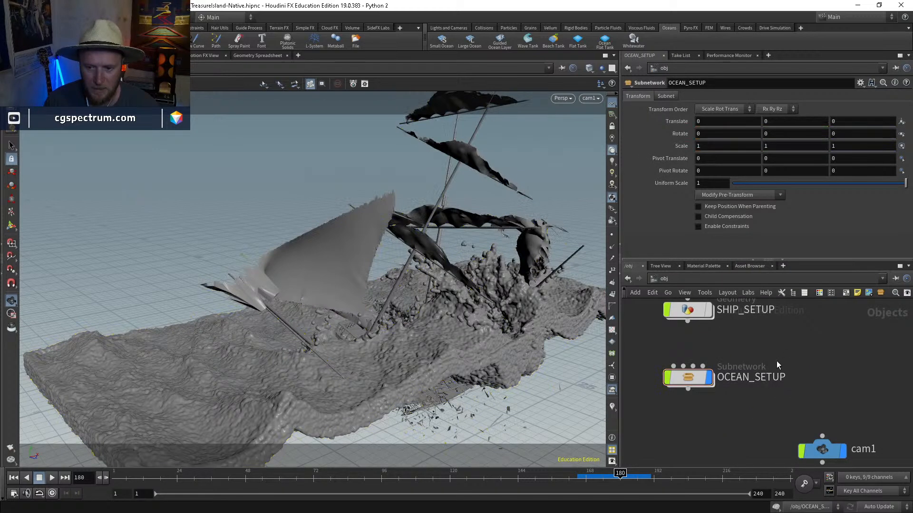
pyautogui.doubleClick(684, 379)
pyautogui.click(666, 96)
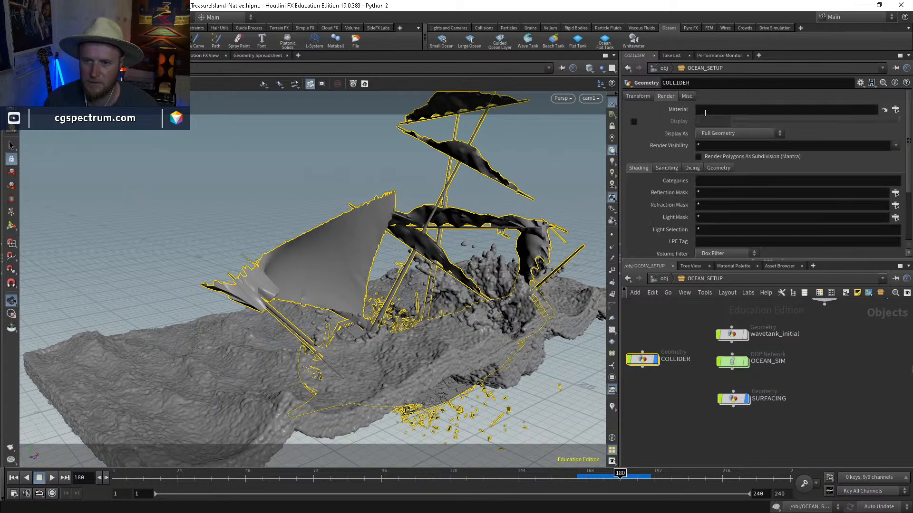
pyautogui.click(711, 110)
pyautogui.write('/mat/')
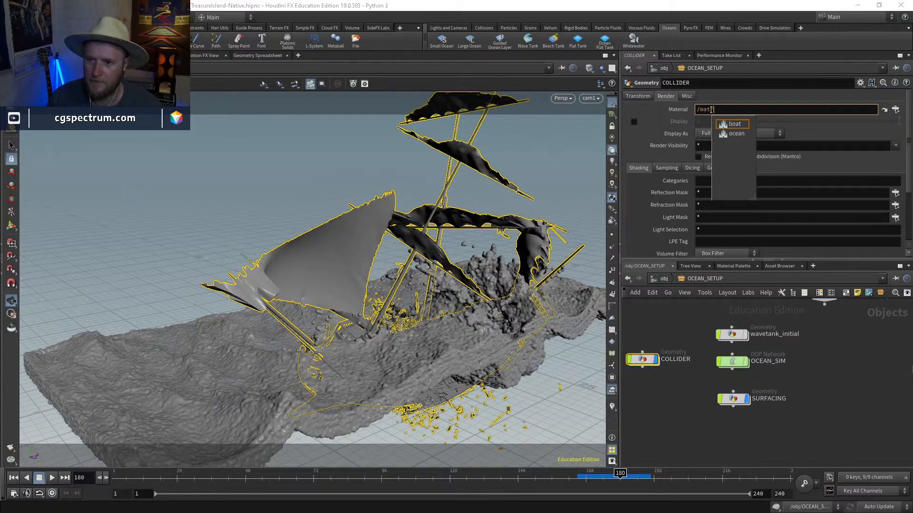
pyautogui.press('Down')
pyautogui.press('Return')
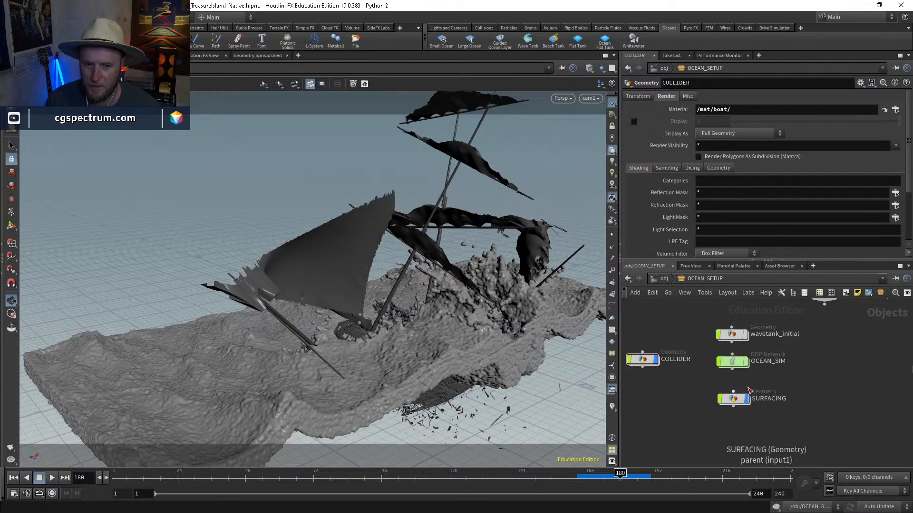
# Step: Assign /mat/ocean/ as the SURFACING object's material
pyautogui.click(732, 398)
pyautogui.click(665, 96)
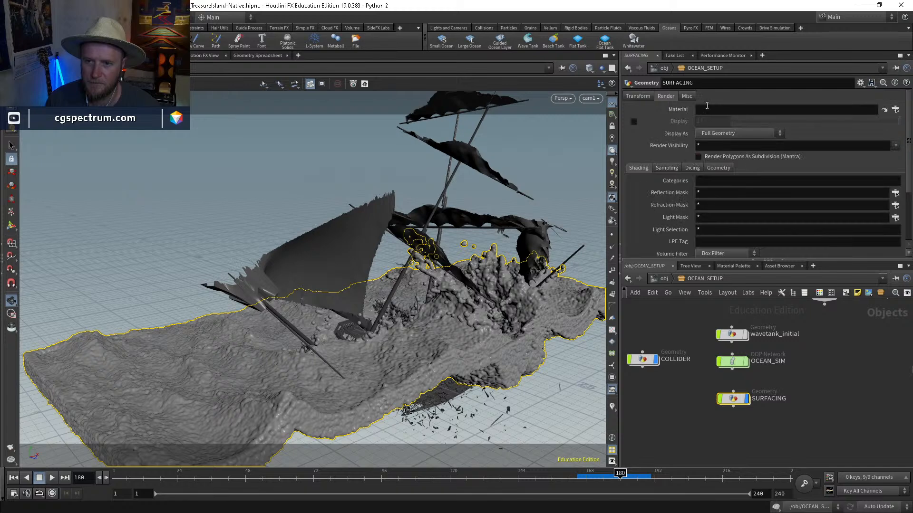
pyautogui.click(707, 109)
pyautogui.write('/m')
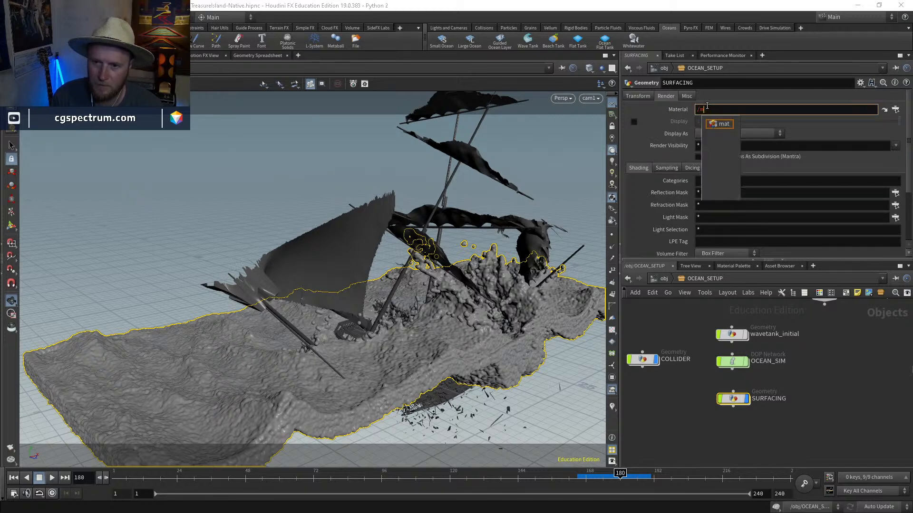
pyautogui.write('at/ocean/')
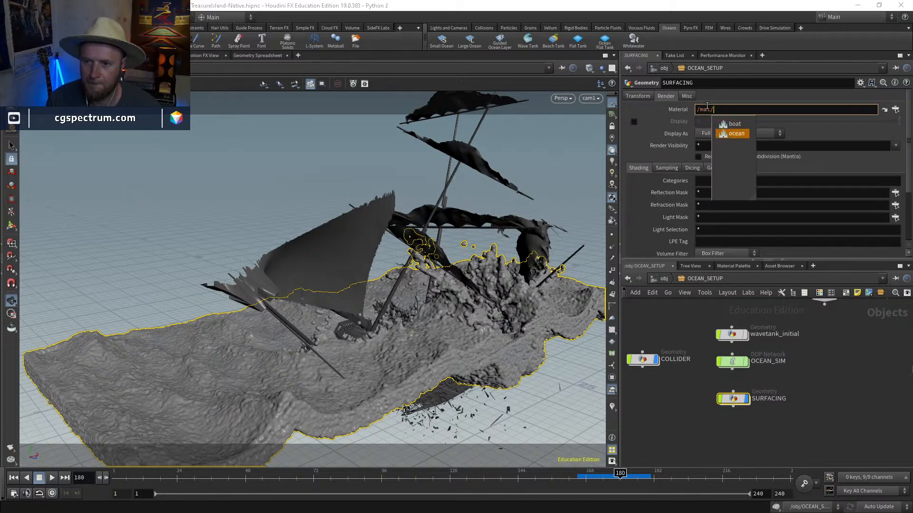
pyautogui.press('Return')
pyautogui.click(822, 405)
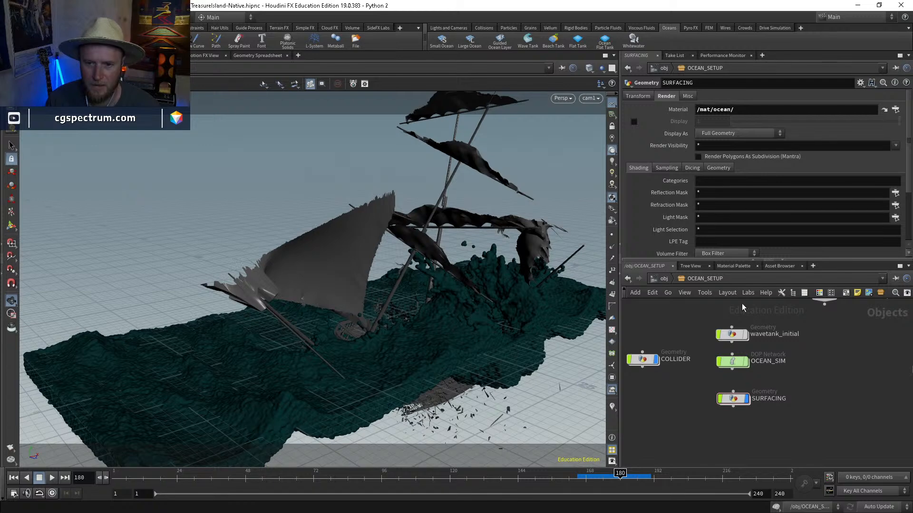
# Step: Return to the obj level and add an Environment Light near the camera node
pyautogui.click(664, 281)
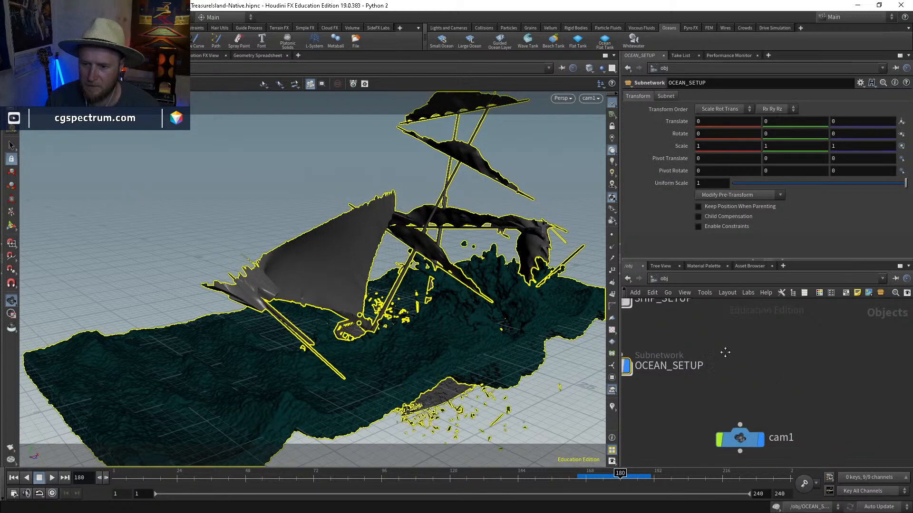
pyautogui.press('Tab')
pyautogui.write('env')
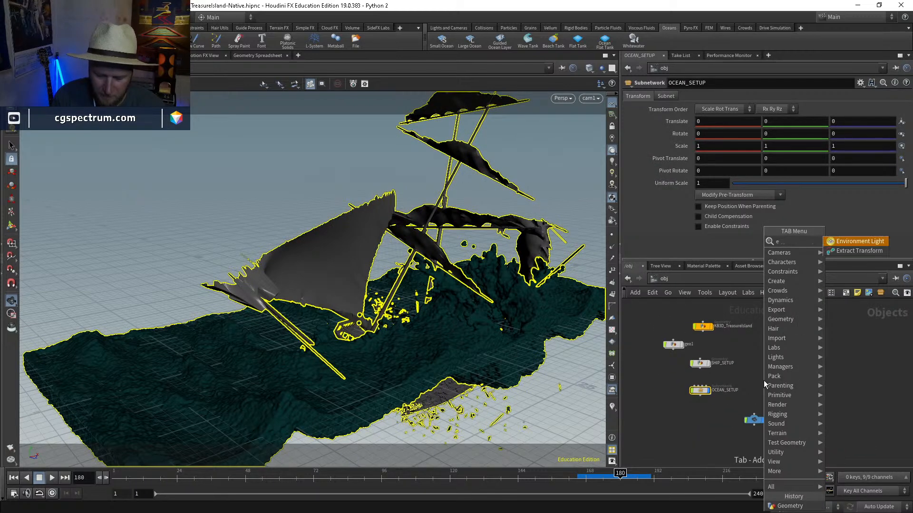
pyautogui.press('Return')
pyautogui.click(763, 380)
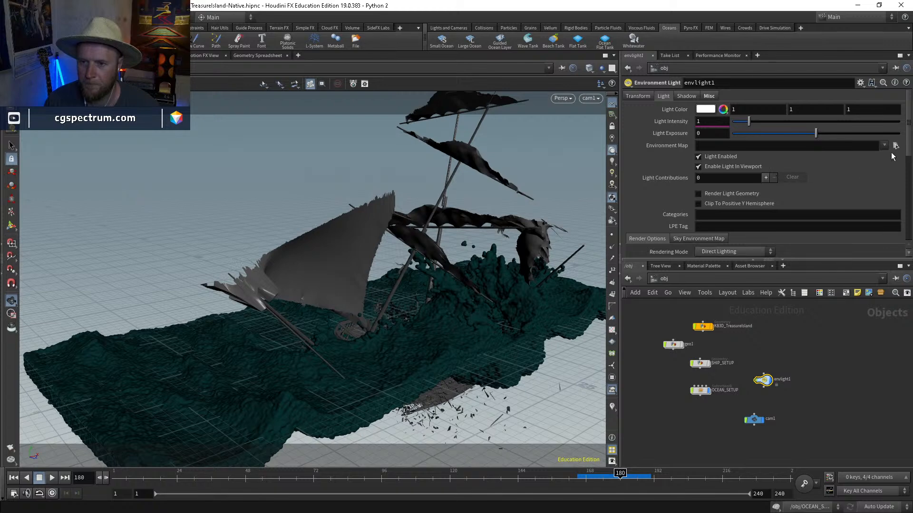
# Step: Set the light's environment map to HDRIHaven_lenong_1_2k.rat from $HFS/houdini/pic/hdri/
pyautogui.click(896, 145)
pyautogui.click(591, 163)
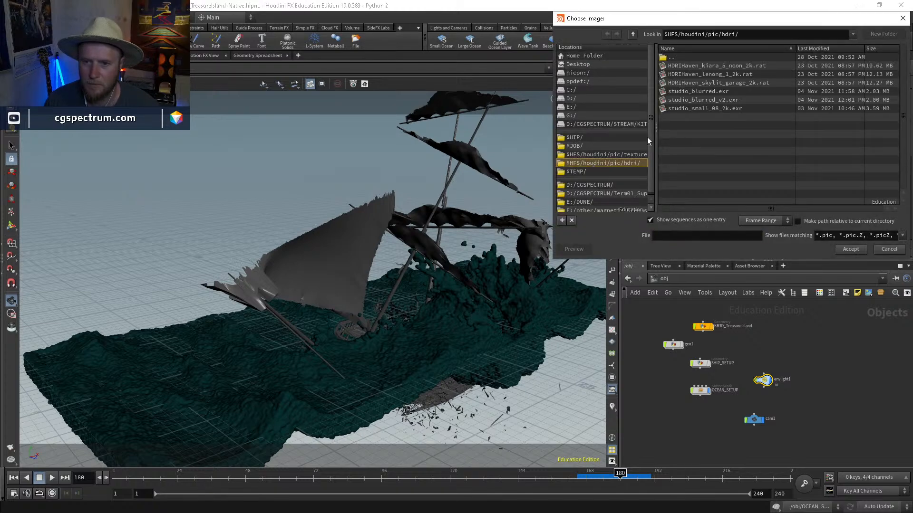
pyautogui.click(713, 75)
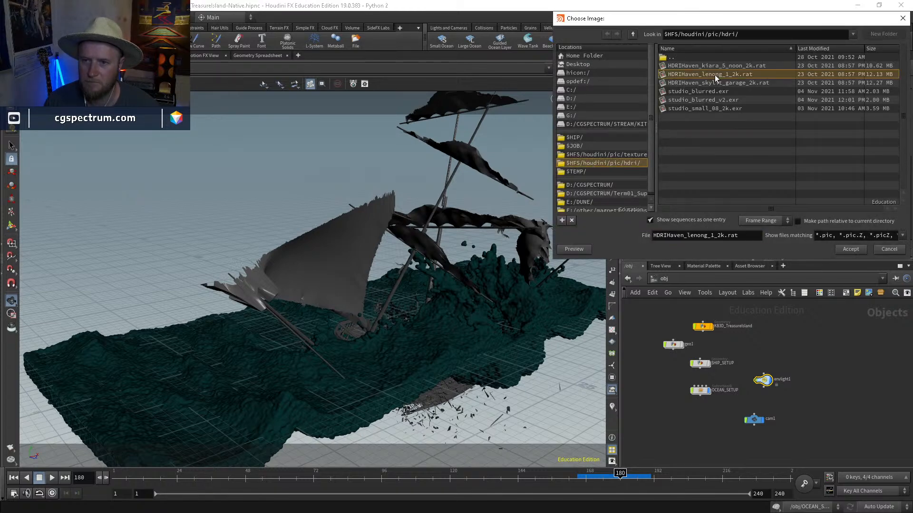
pyautogui.click(851, 249)
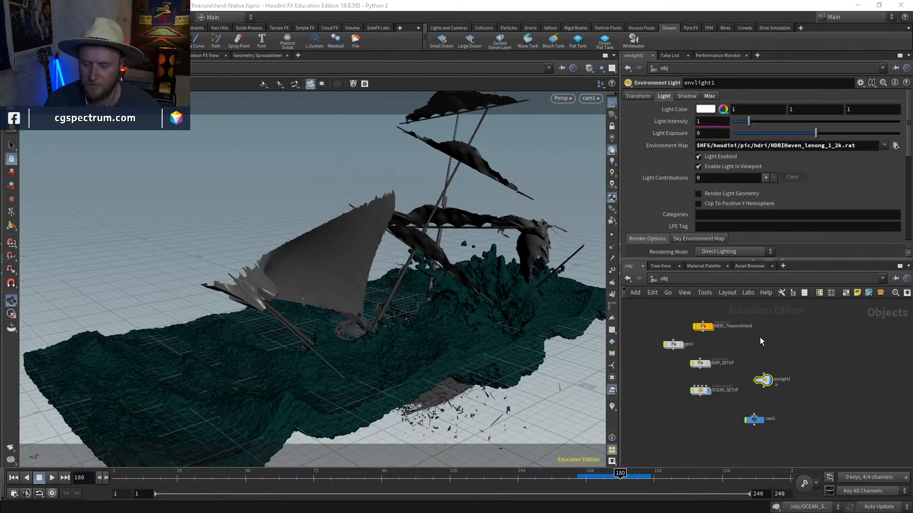
# Step: Preview the scene with the environment light, set its exposure to 1 and switch the viewport back to headlight lighting
pyautogui.click(613, 161)
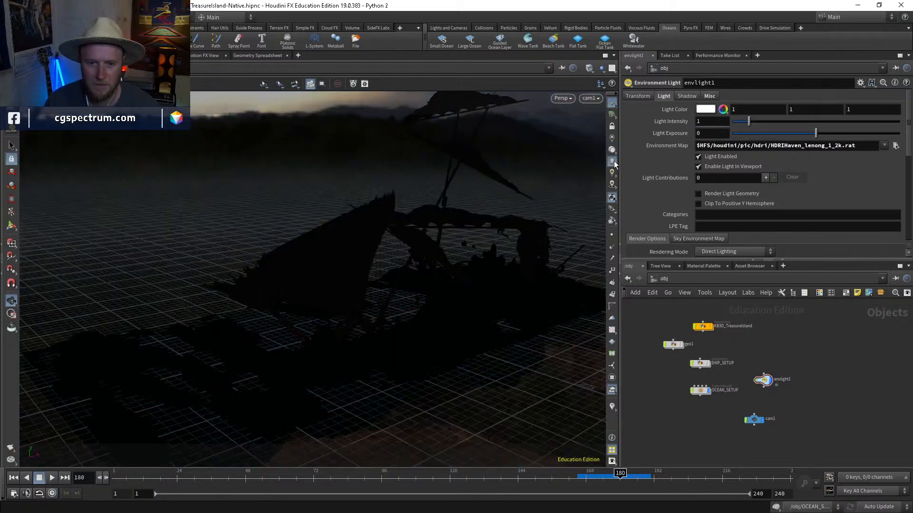
pyautogui.doubleClick(704, 132)
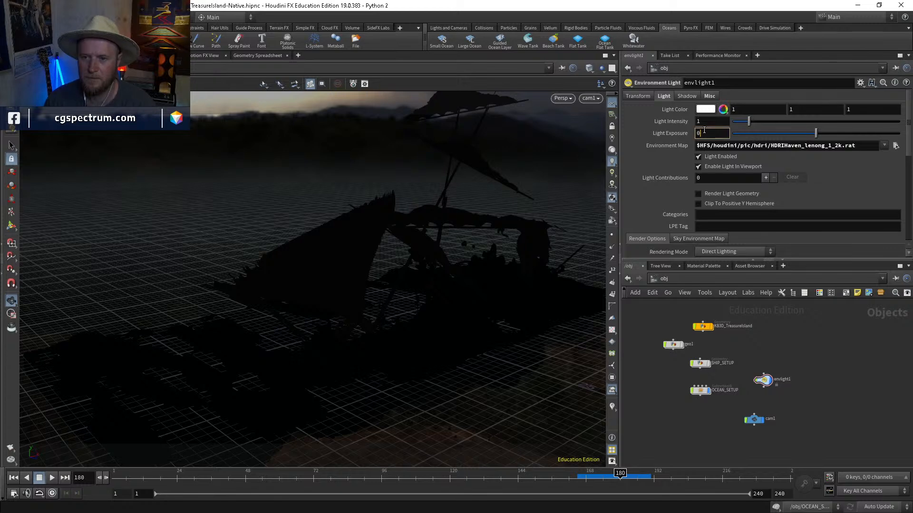
pyautogui.write('1')
pyautogui.press('Return')
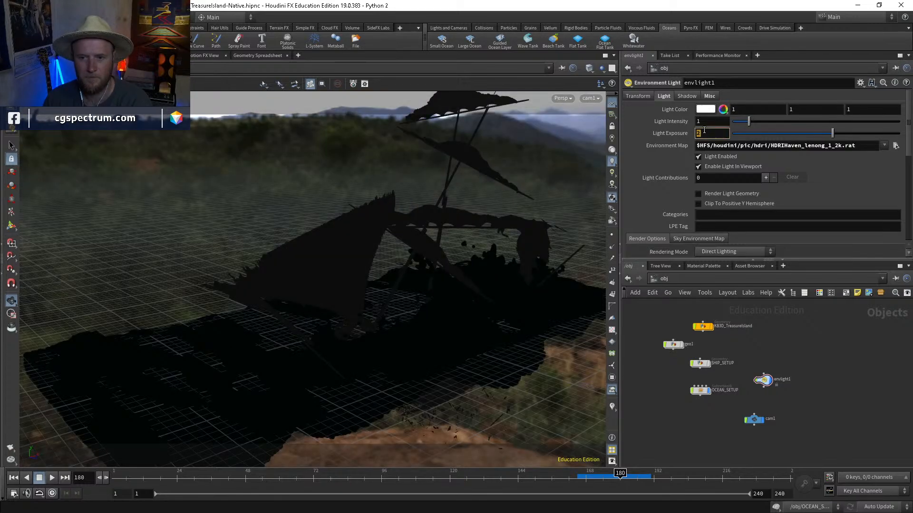
pyautogui.click(612, 150)
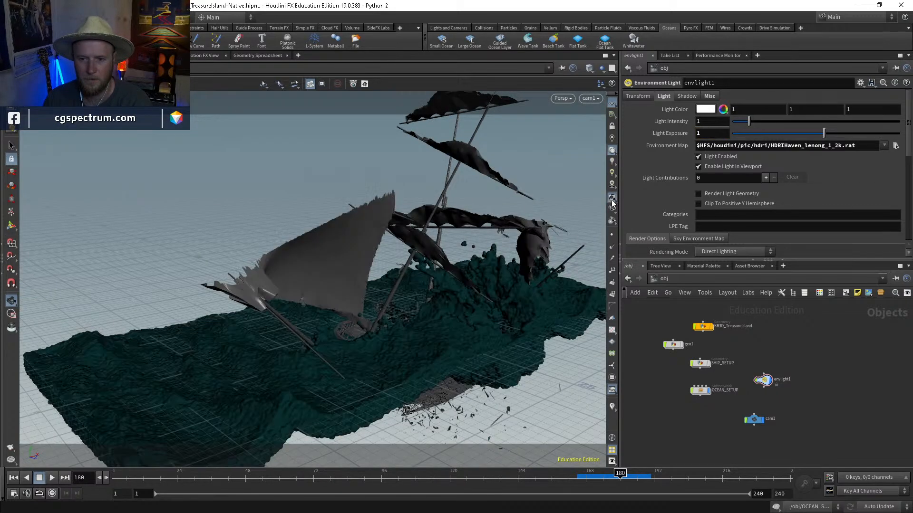
pyautogui.press('h')
# Step: Go to the out network and add a Mantra render node
pyautogui.click(672, 281)
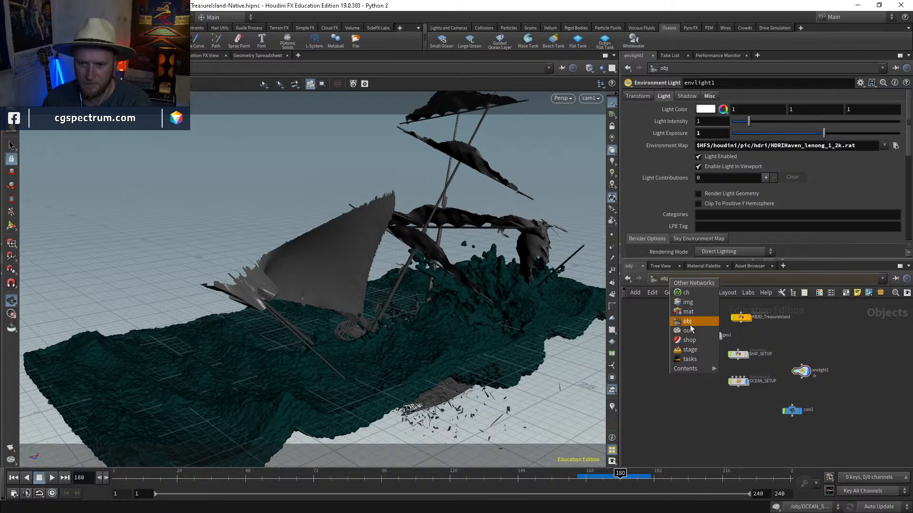
pyautogui.click(691, 325)
pyautogui.press('Tab')
pyautogui.write('ma')
pyautogui.press('Return')
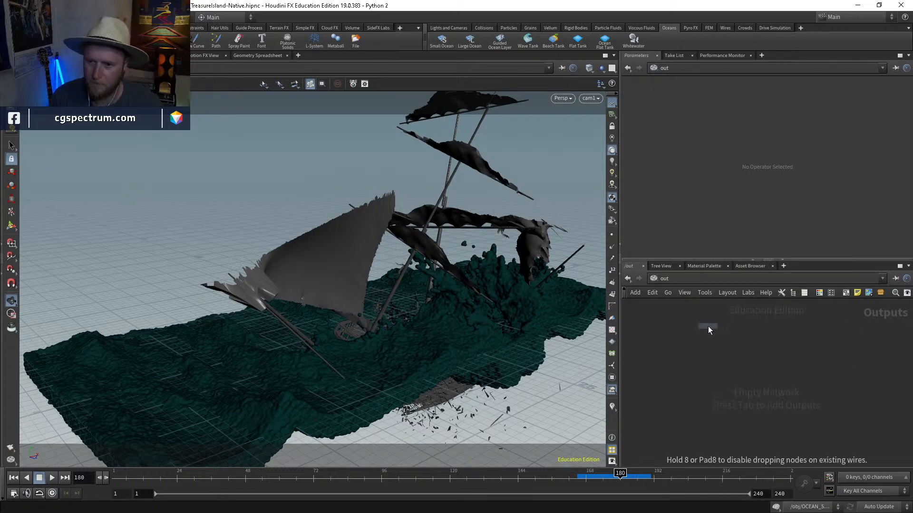
pyautogui.click(708, 326)
# Step: Set the Mantra node's force objects to COLLIDER and SURFACING from OCEAN_SETUP
pyautogui.click(688, 169)
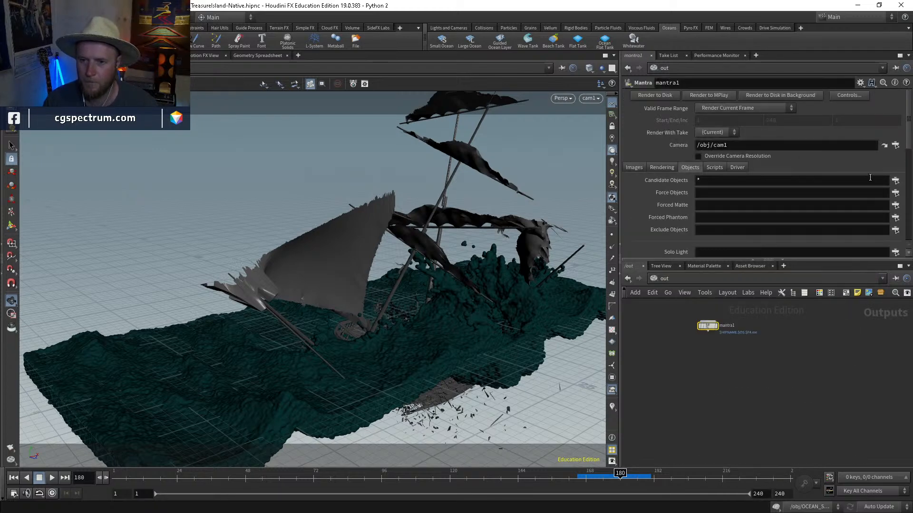
pyautogui.click(896, 181)
pyautogui.click(778, 82)
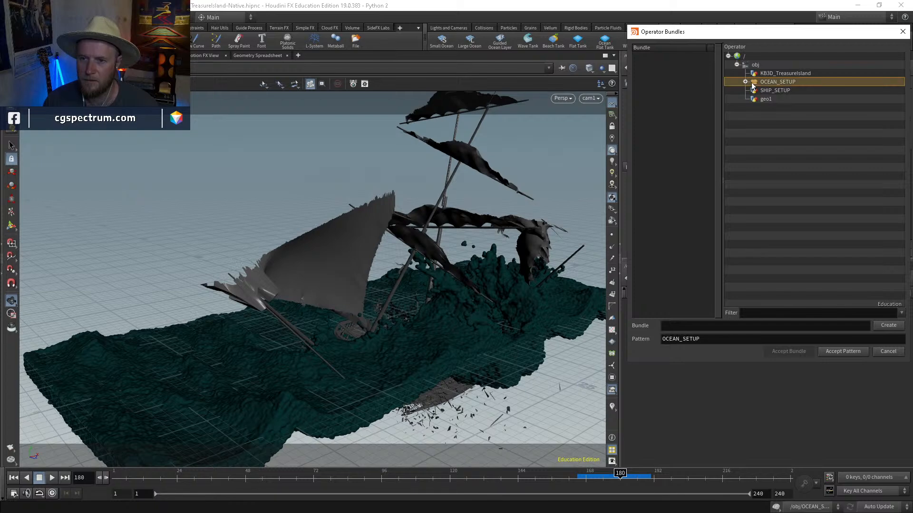
pyautogui.click(746, 82)
pyautogui.click(785, 92)
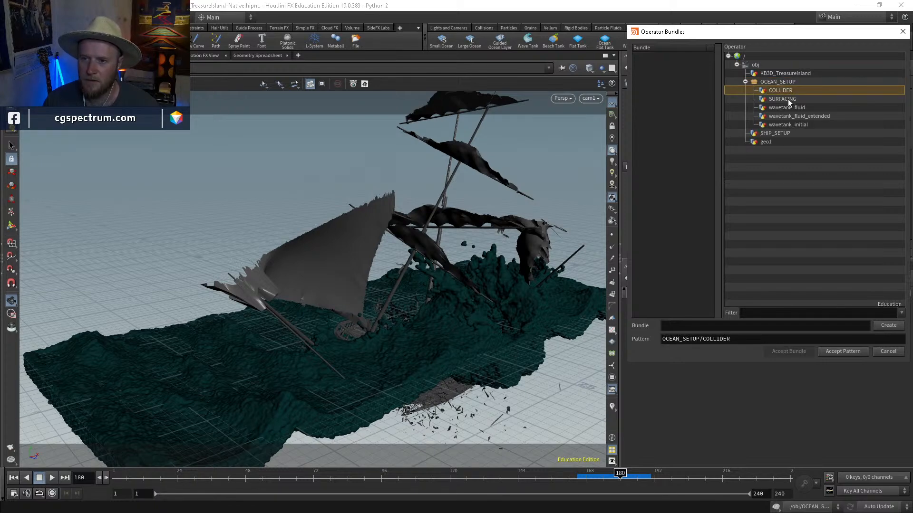
pyautogui.keyDown('ctrl'); pyautogui.click(788, 99); pyautogui.keyUp('ctrl')
pyautogui.click(844, 352)
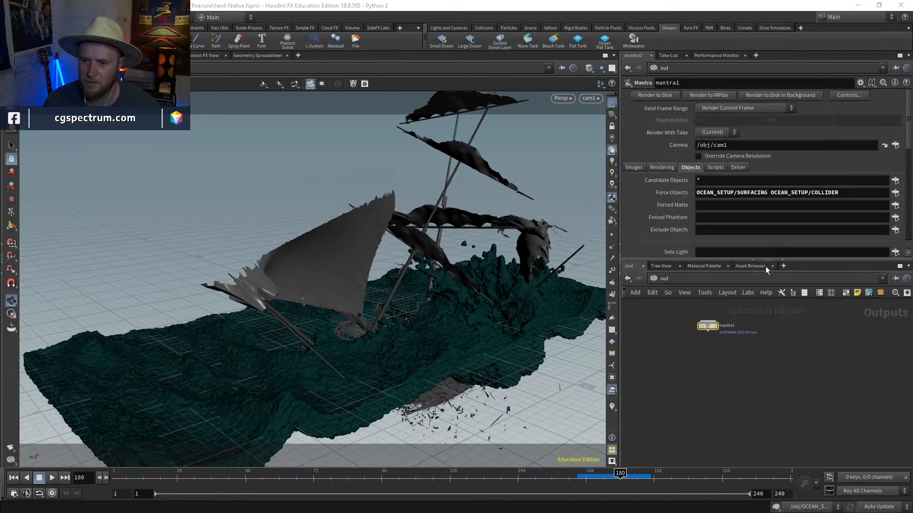
pyautogui.click(708, 181)
# Step: Set the Mantra node's pixel samples to 1 by 1 in its sampling settings
pyautogui.click(660, 168)
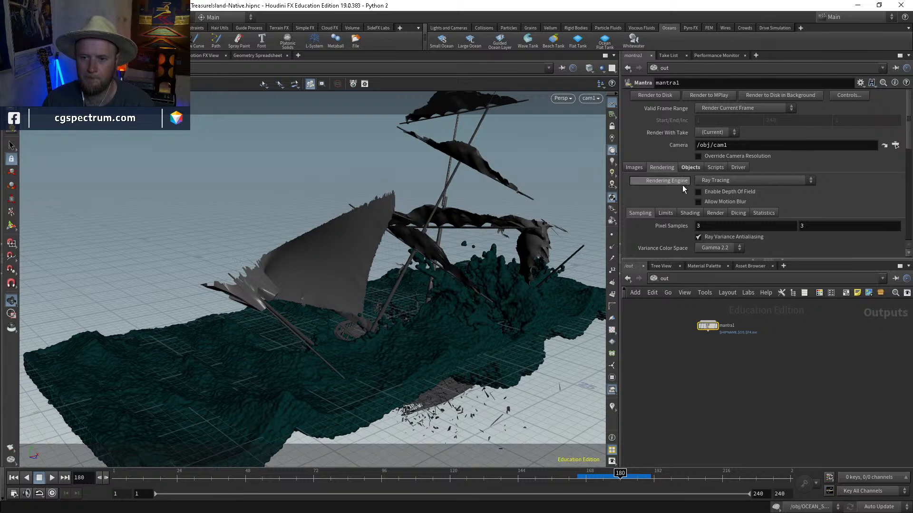
pyautogui.moveTo(666, 227); pyautogui.dragTo(666, 230, button='middle')
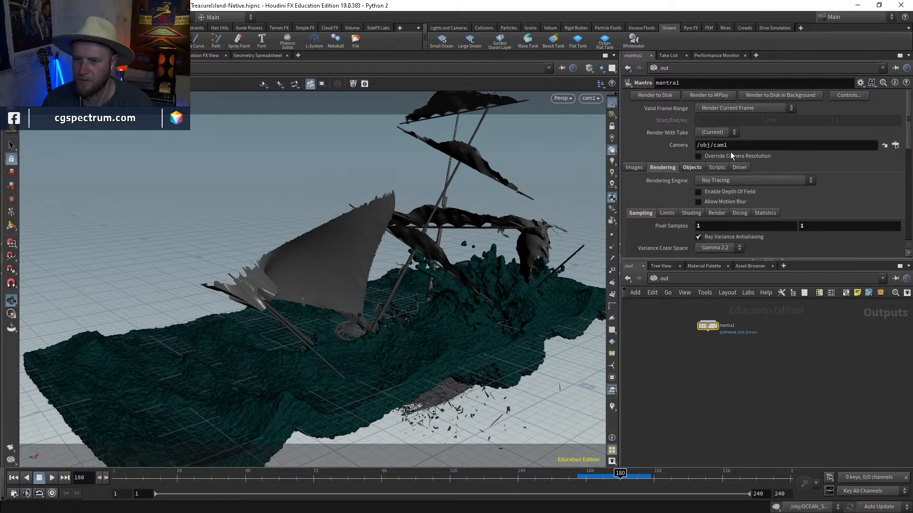
pyautogui.scroll(-3, 672, 191)
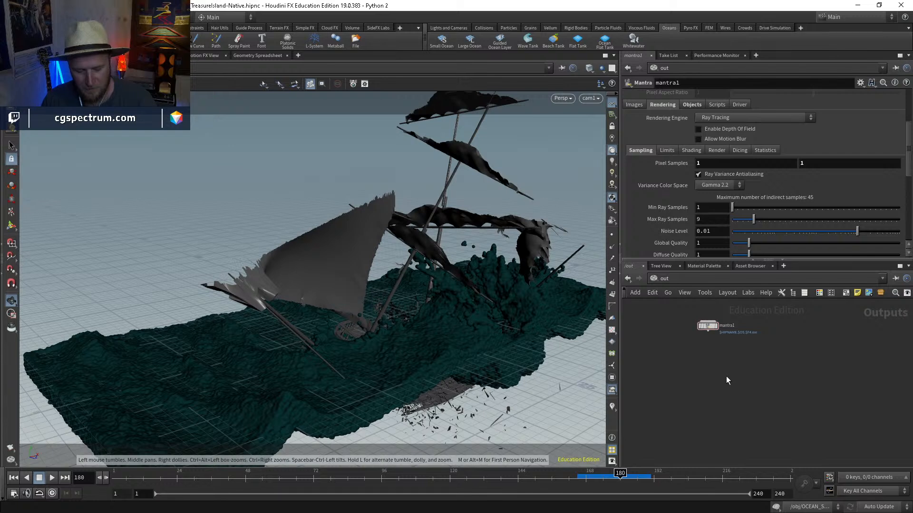
# Step: Save the scene and start an interactive preview render through cam1 in the render view
pyautogui.hotkey('ctrl', 's')
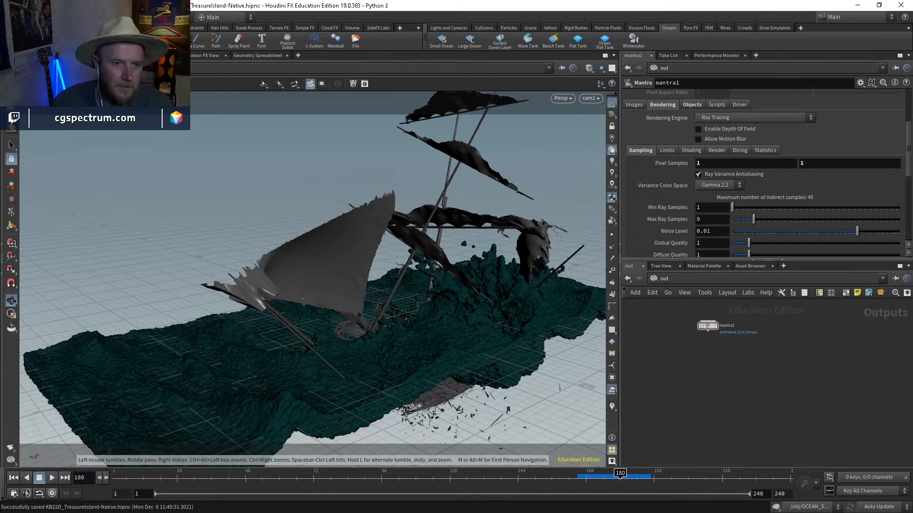
pyautogui.click(108, 56)
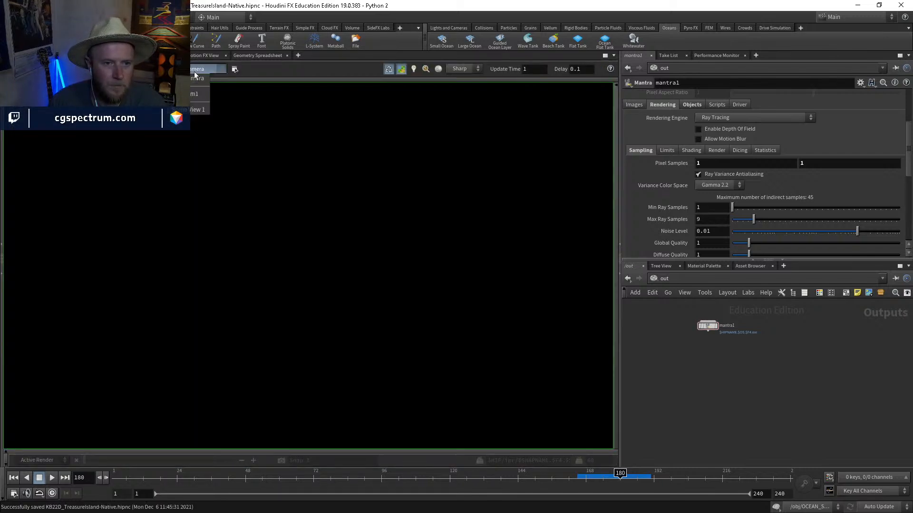
pyautogui.click(420, 225)
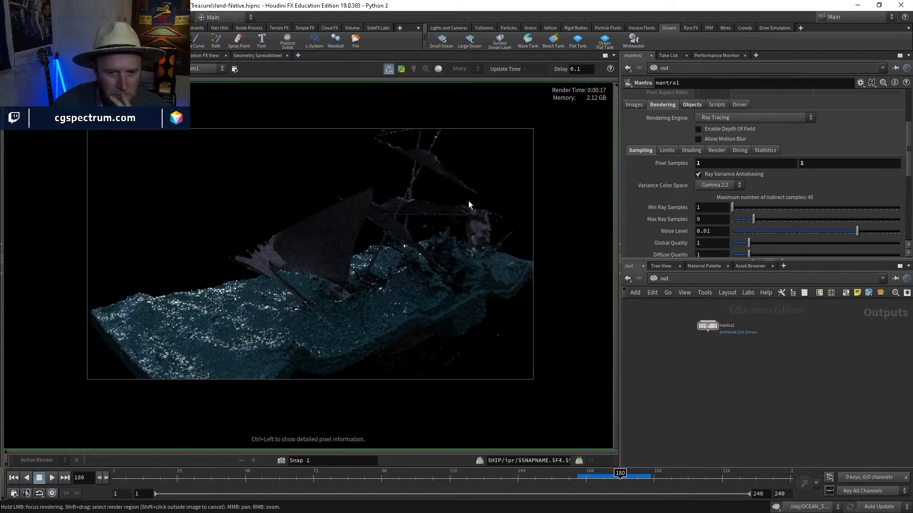
# Step: Set the Mantra node's pixel samples to 2 by 2
pyautogui.click(665, 280)
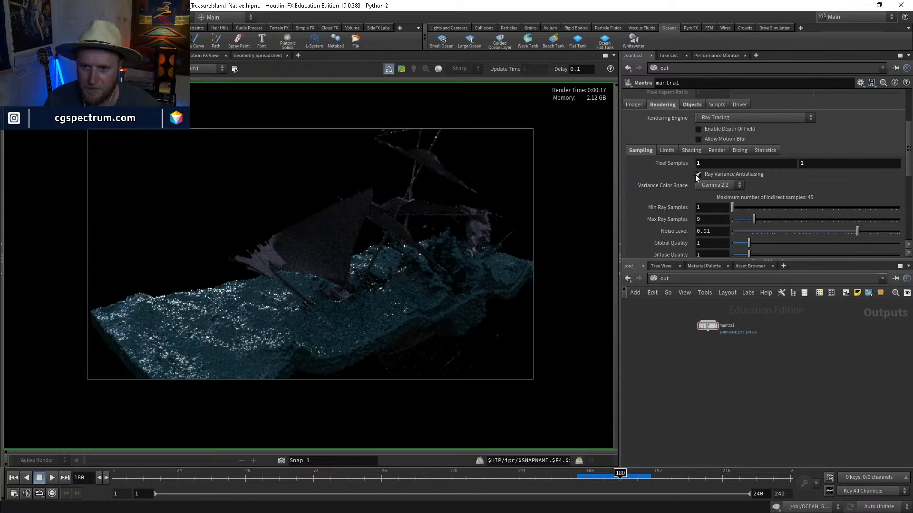
pyautogui.moveTo(673, 164); pyautogui.dragTo(689, 165, button='middle')
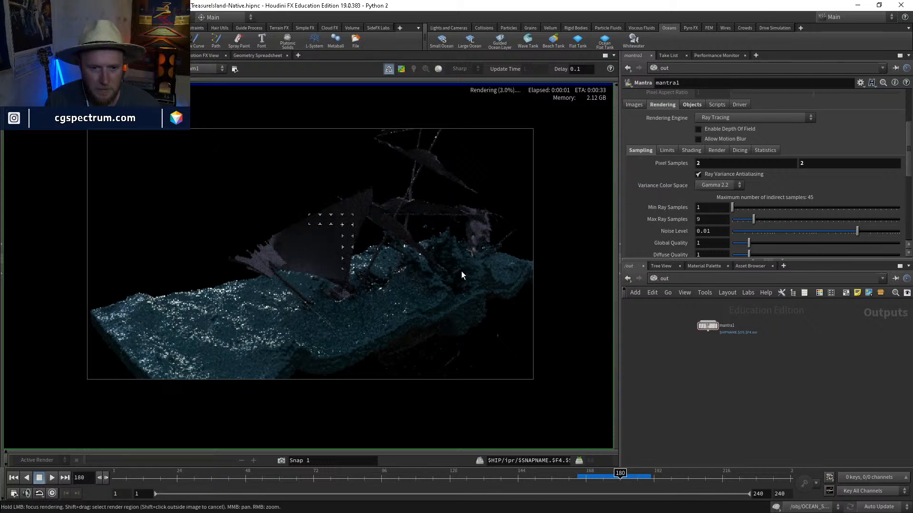
# Step: Return to the object network and adjust the environment light's exposure, trying 5 and settling on 2
pyautogui.click(665, 279)
pyautogui.click(689, 320)
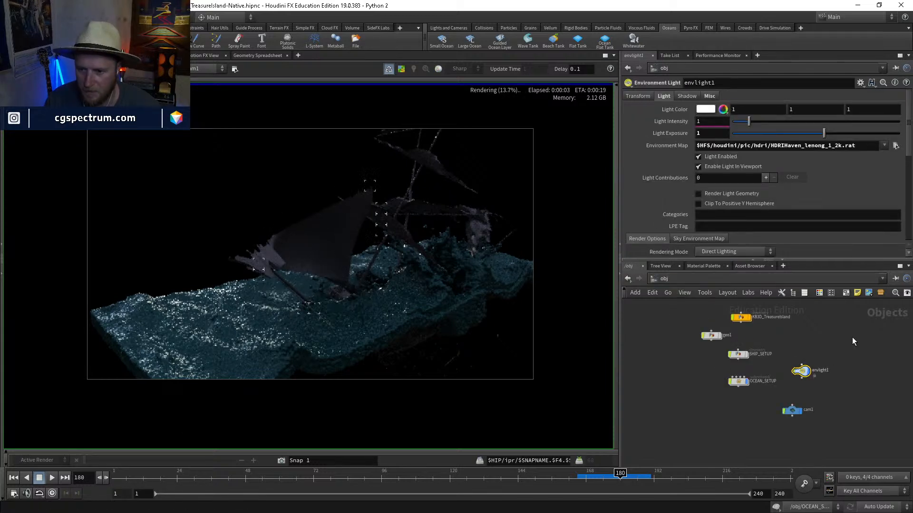
pyautogui.doubleClick(711, 130)
pyautogui.write('5')
pyautogui.press('Return')
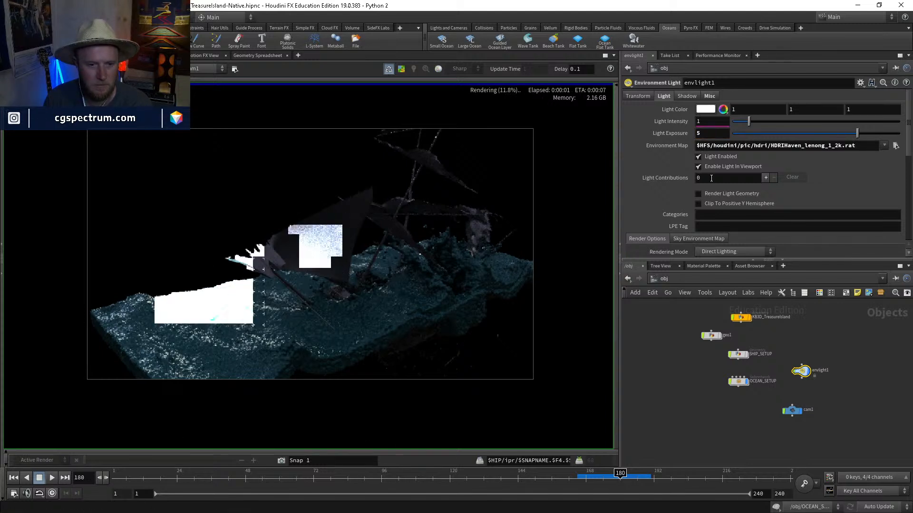
pyautogui.doubleClick(699, 135)
pyautogui.write('2')
pyautogui.press('Return')
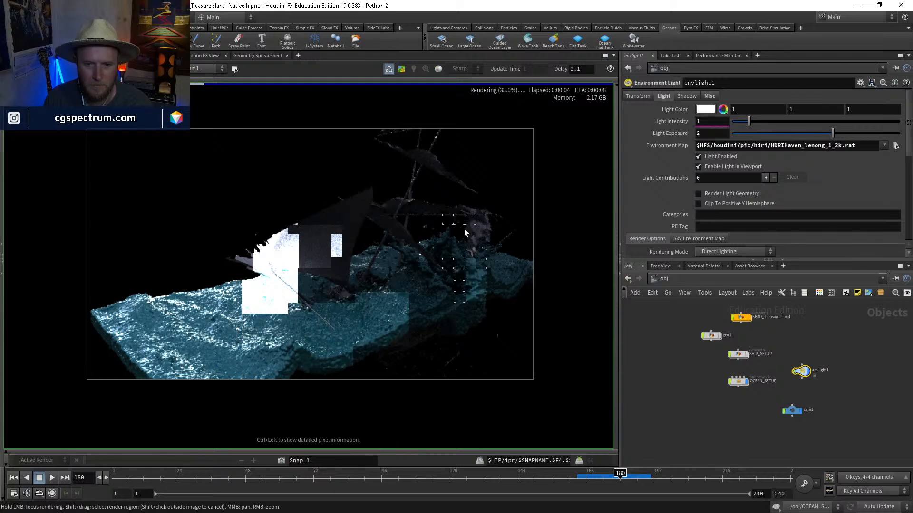
# Step: Show the render view's display correction controls and preview the render with gamma 2.2 and with brightness 2, resetting both to 1
pyautogui.rightClick(370, 348)
pyautogui.click(398, 395)
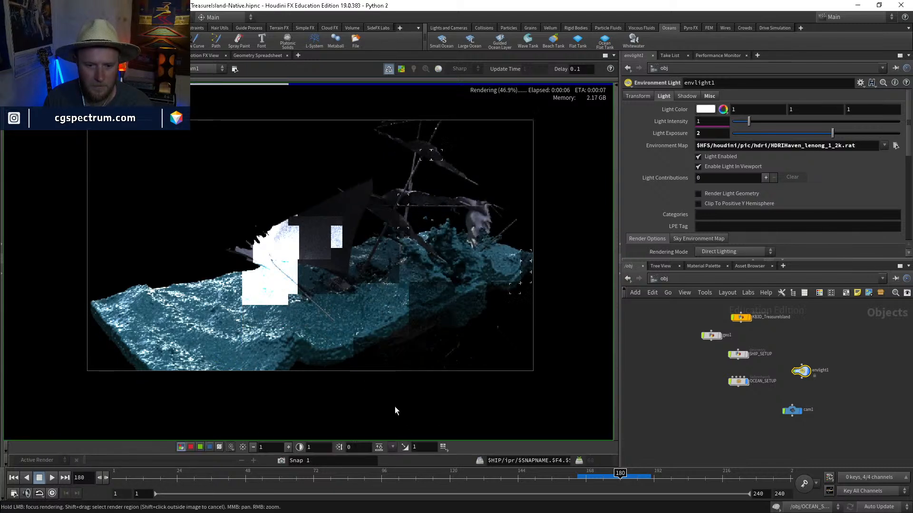
pyautogui.click(419, 447)
pyautogui.write('2.2')
pyautogui.press('Return')
pyautogui.write('1')
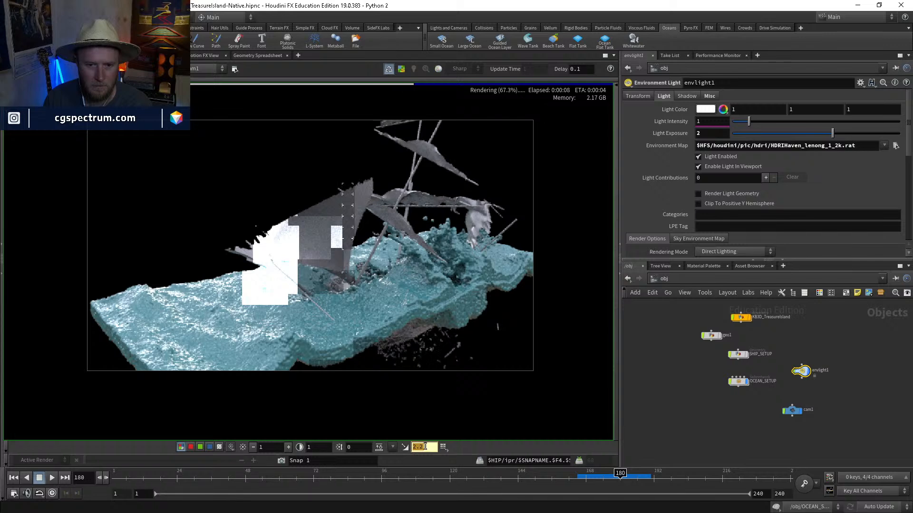
pyautogui.press('Return')
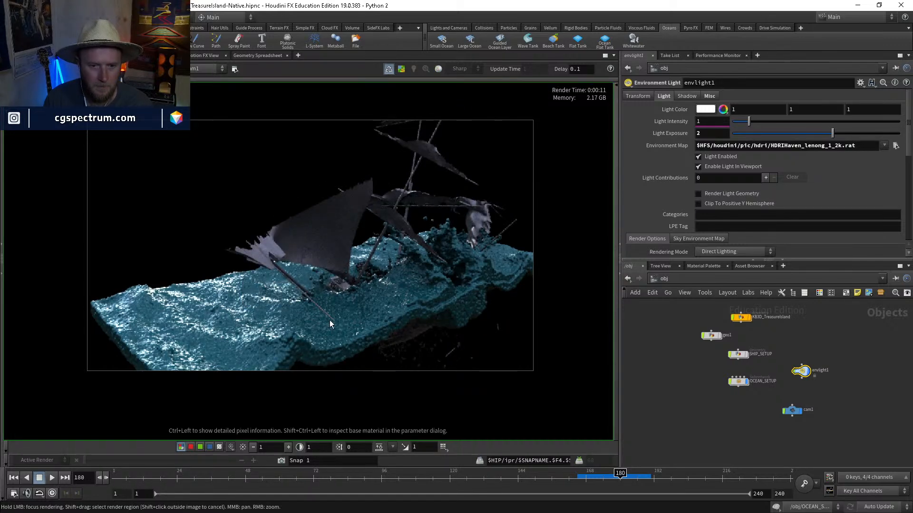
pyautogui.click(288, 448)
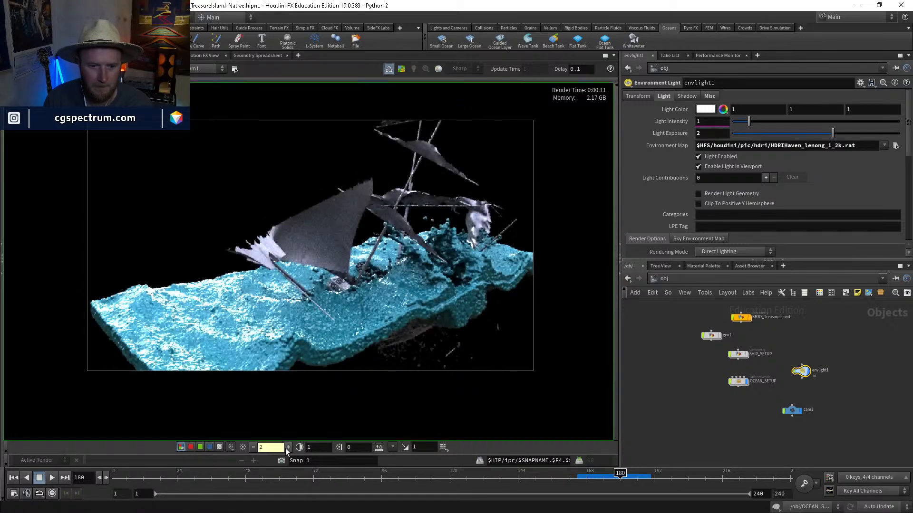
pyautogui.click(240, 448)
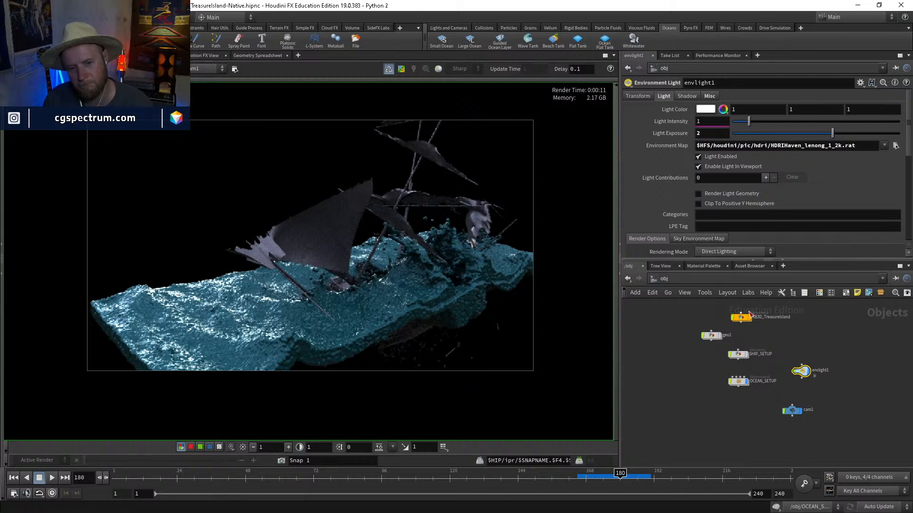
# Step: Switch back to the scene view and open the SURFACING geometry network inside OCEAN_SETUP
pyautogui.moveTo(696, 382); pyautogui.dragTo(685, 403, button='middle')
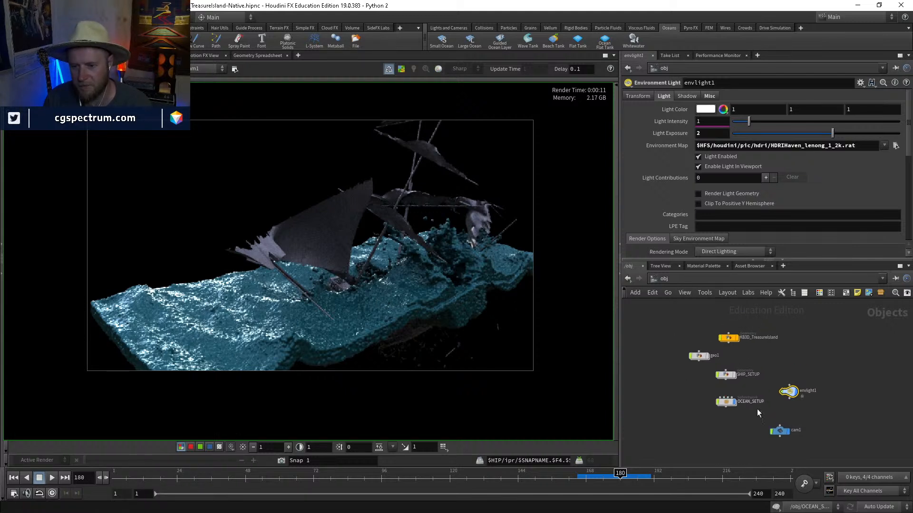
pyautogui.doubleClick(726, 402)
pyautogui.click(733, 398)
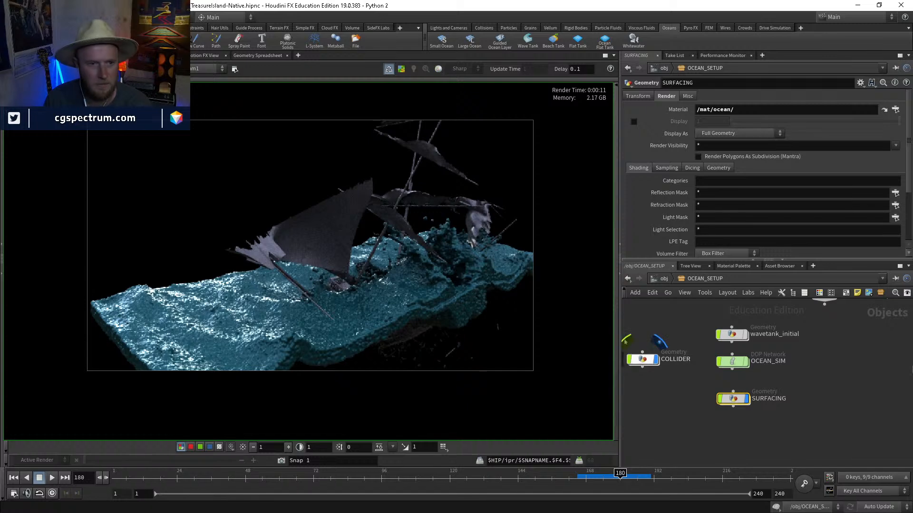
pyautogui.click(20, 56)
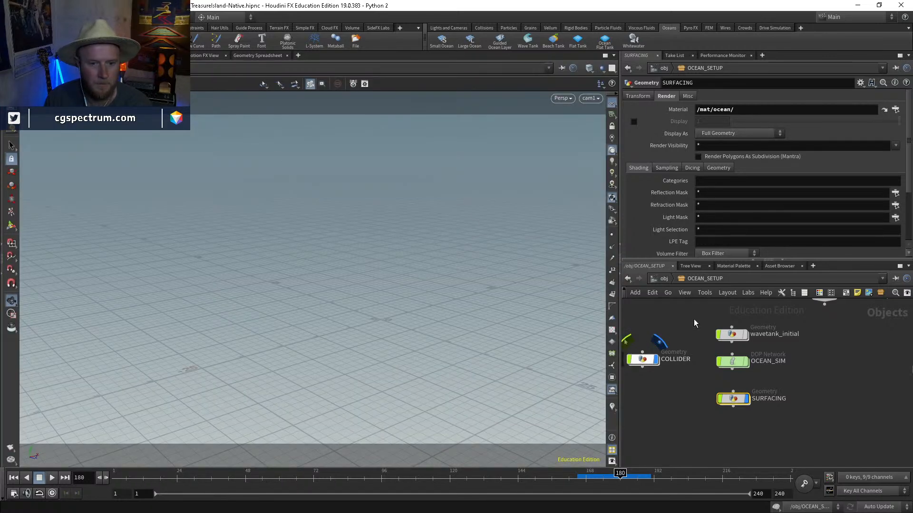
pyautogui.doubleClick(735, 398)
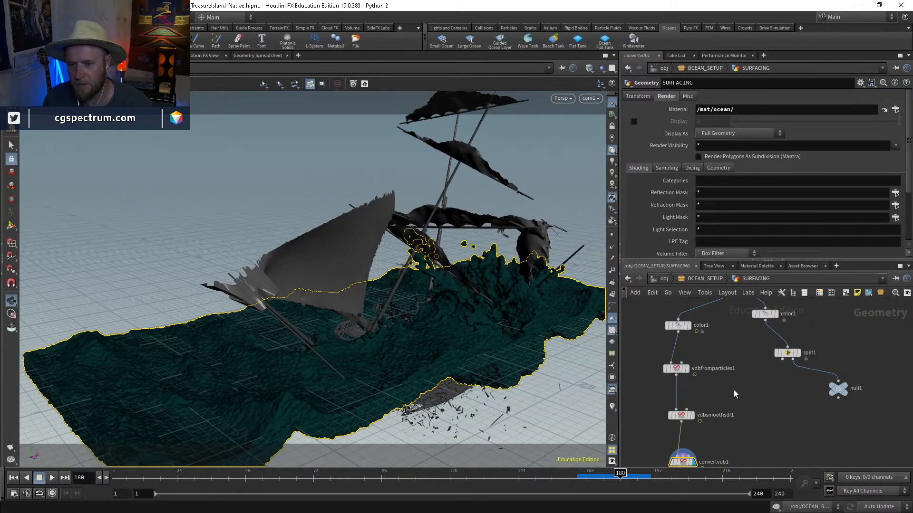
# Step: Display color1 and convertvdb1 in turn to compare the particle colors with those on the converted ocean mesh
pyautogui.scroll(5, 711, 379)
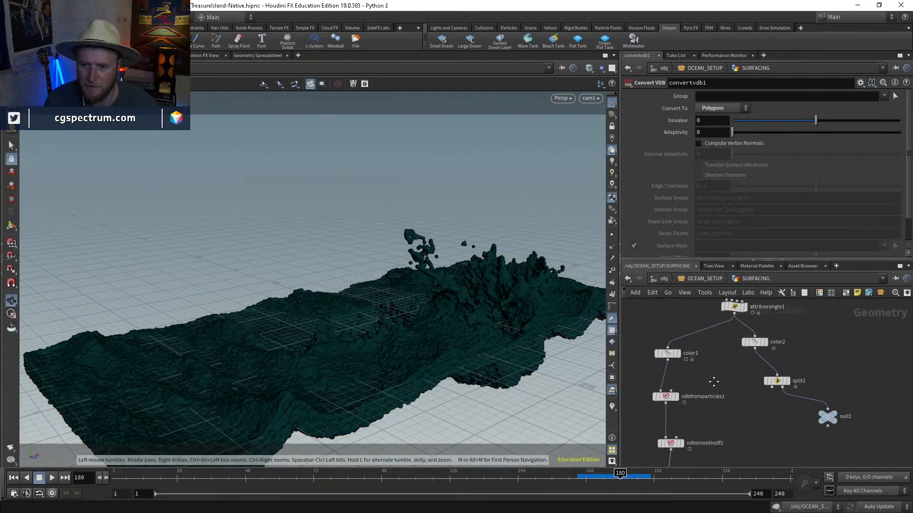
pyautogui.click(678, 355)
pyautogui.click(669, 357)
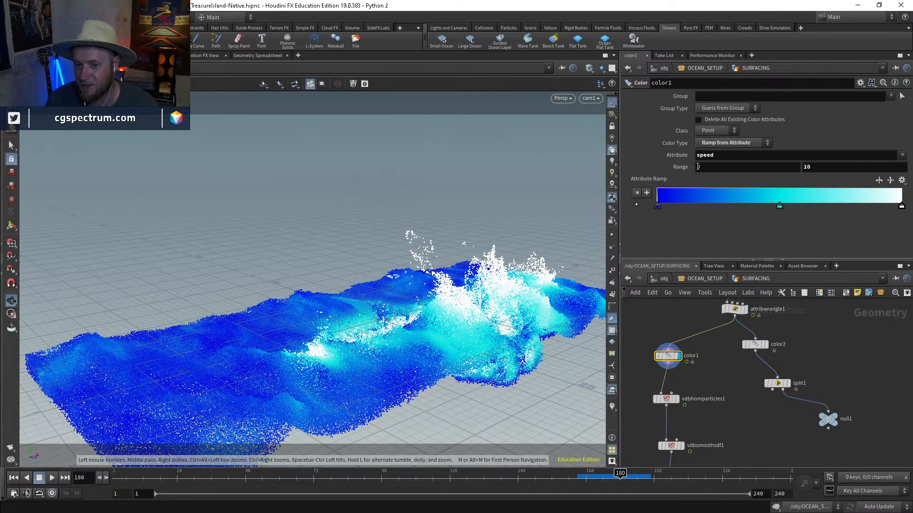
pyautogui.moveTo(719, 452); pyautogui.dragTo(719, 368, button='middle')
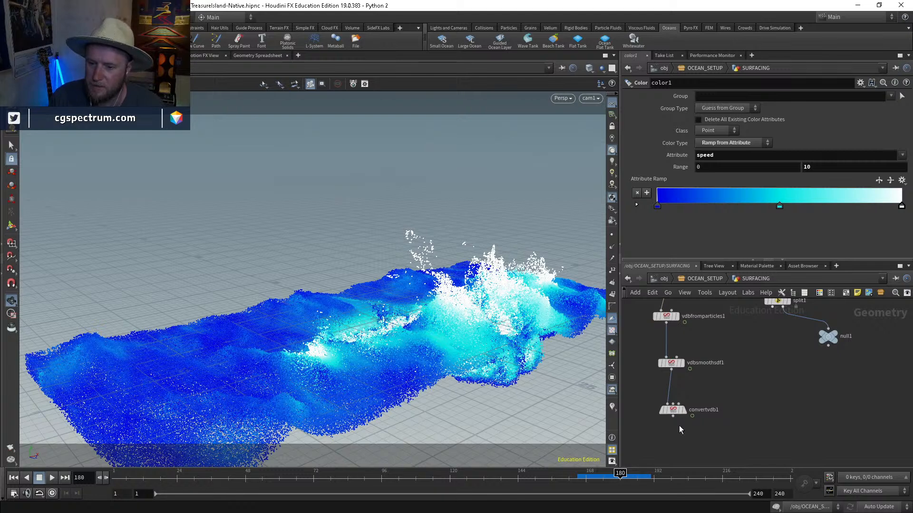
pyautogui.scroll(4, 677, 418)
pyautogui.click(694, 378)
pyautogui.scroll(-4, 732, 352)
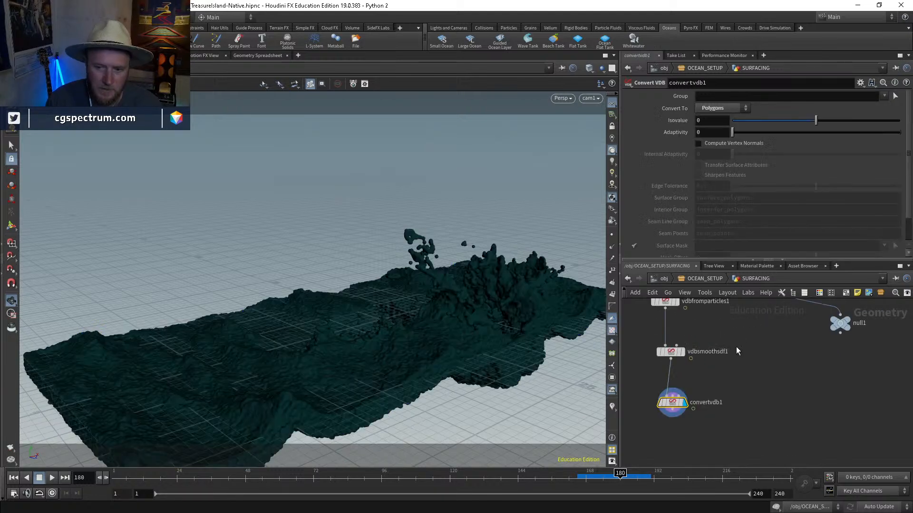
# Step: Duplicate the color1 node below convertvdb1, wire convertvdb1 into the copy and display it
pyautogui.moveTo(758, 346); pyautogui.dragTo(732, 415, button='middle')
pyautogui.moveTo(662, 333); pyautogui.dragTo(674, 361, button='middle')
pyautogui.click(656, 354)
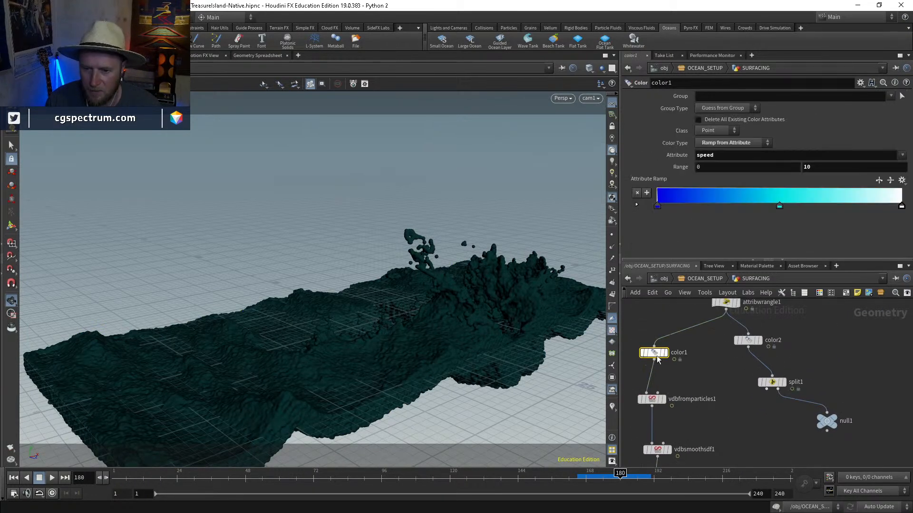
pyautogui.hotkey('ctrl', 'c')
pyautogui.moveTo(718, 430); pyautogui.dragTo(721, 342, button='middle')
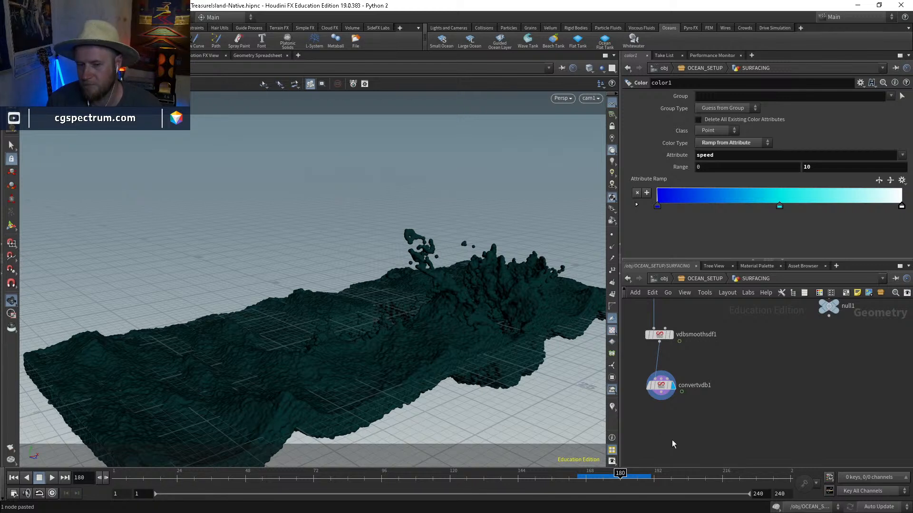
pyautogui.hotkey('ctrl', 'v')
pyautogui.click(660, 392)
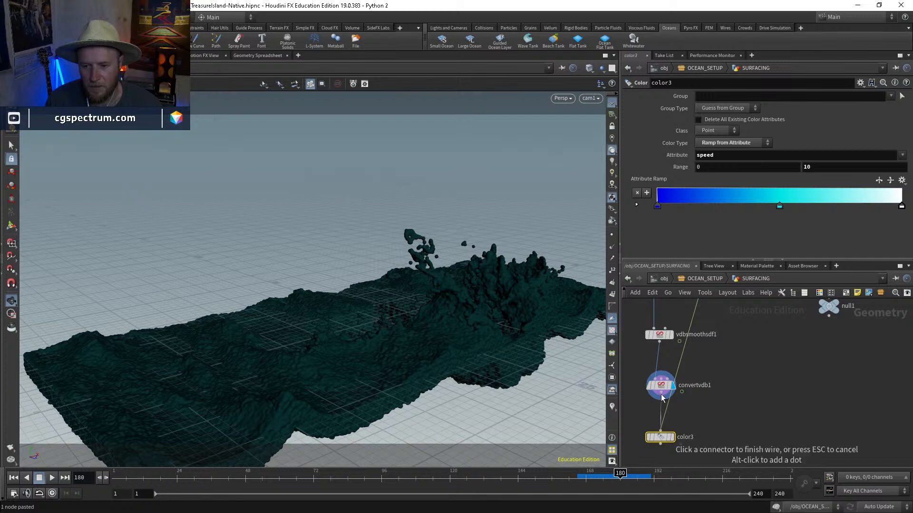
pyautogui.click(661, 431)
pyautogui.click(672, 437)
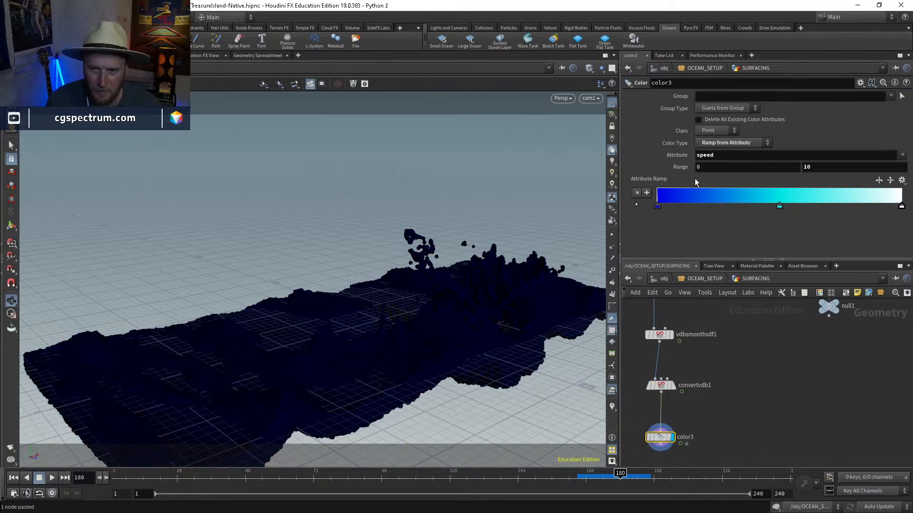
# Step: Inspect convertvdb1's attributes and insert an Attribute Transfer node between convertvdb1 and the copied color node
pyautogui.middleClick(661, 385)
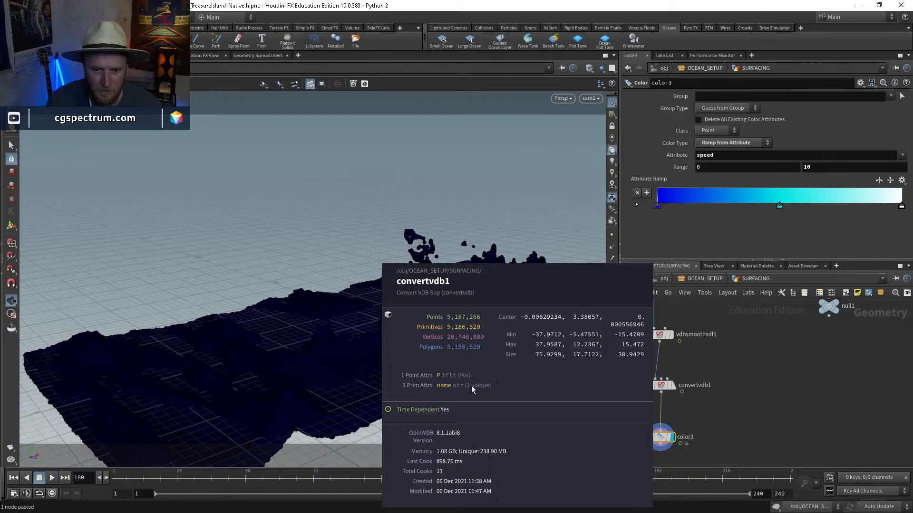
pyautogui.press('Tab')
pyautogui.write('at')
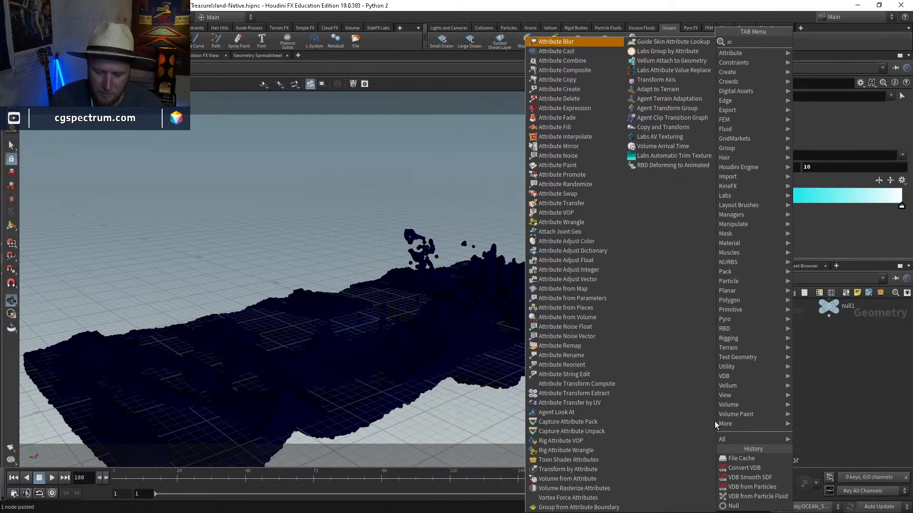
pyautogui.write('trans')
pyautogui.press('Return')
pyautogui.click(715, 421)
pyautogui.moveTo(715, 421); pyautogui.dragTo(661, 419)
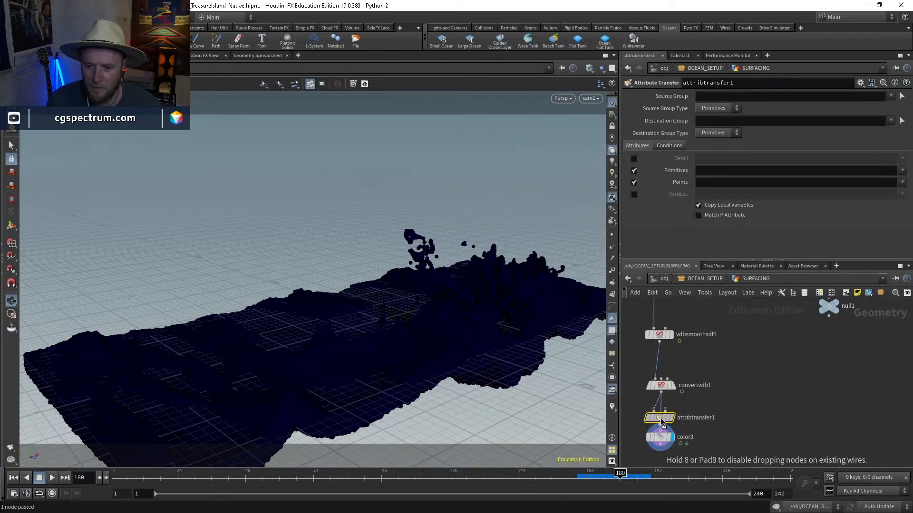
# Step: Wire color1 into the second input of the Attribute Transfer node and display the transferred result
pyautogui.click(665, 410)
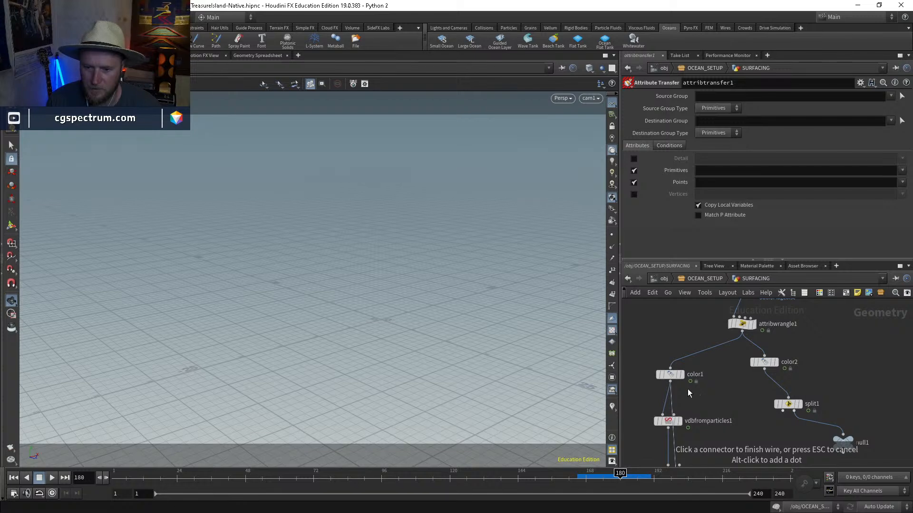
pyautogui.click(676, 375)
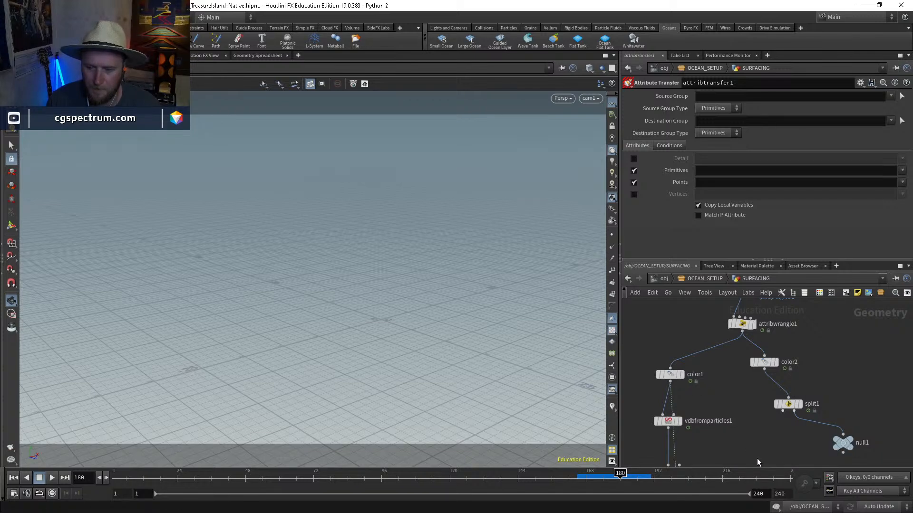
pyautogui.scroll(-4, 699, 415)
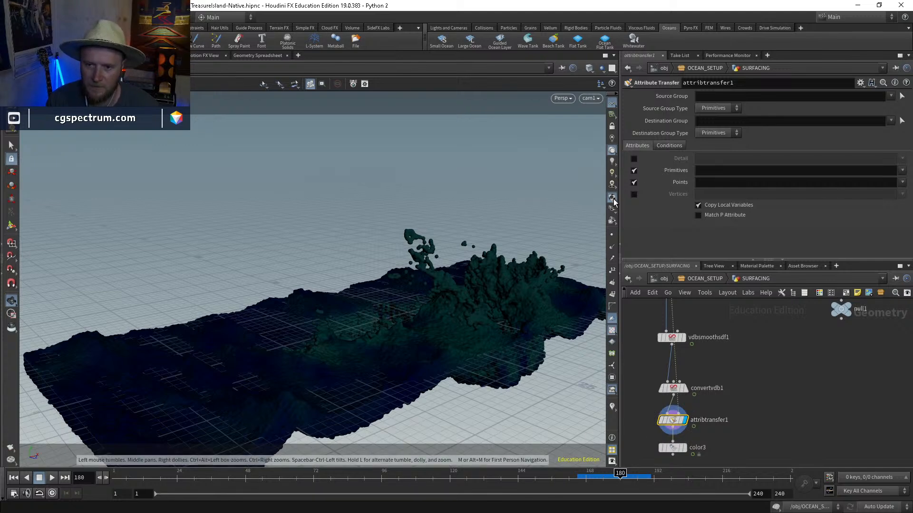
# Step: Limit the Attribute Transfer node's point attributes to v and speed
pyautogui.click(901, 183)
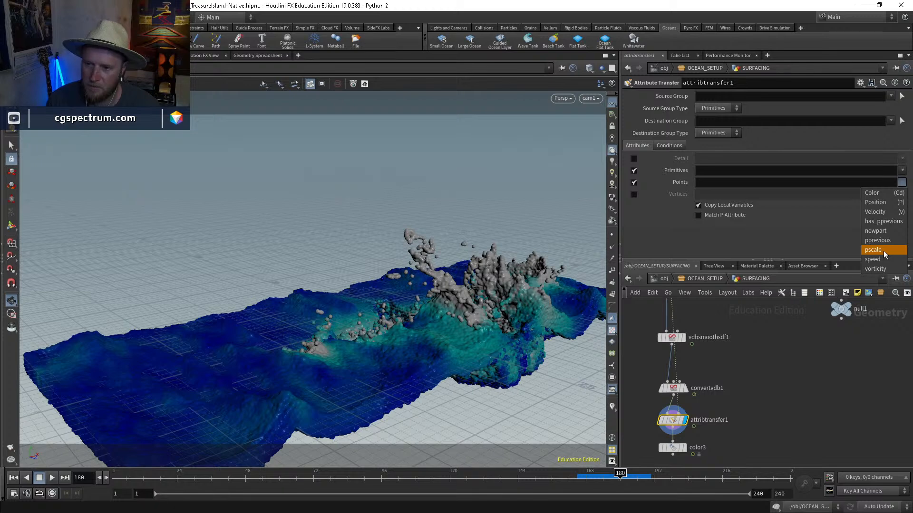
pyautogui.click(882, 212)
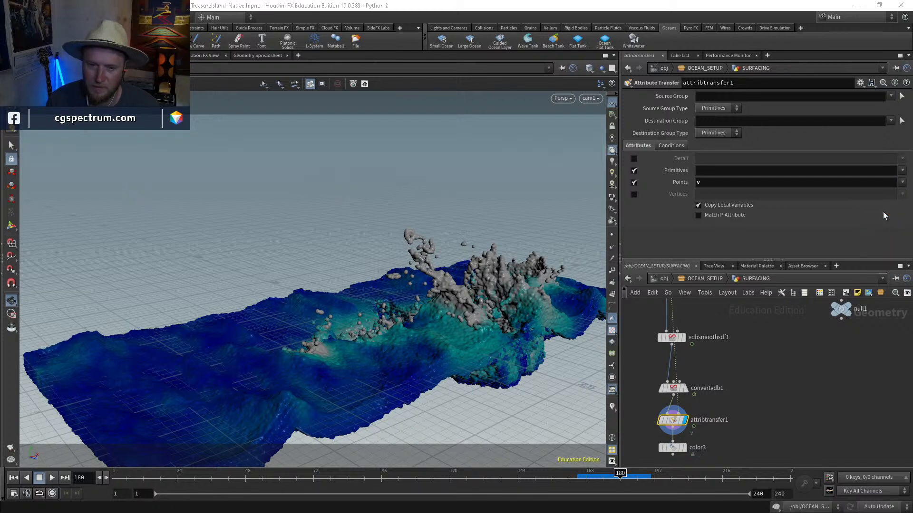
pyautogui.click(904, 183)
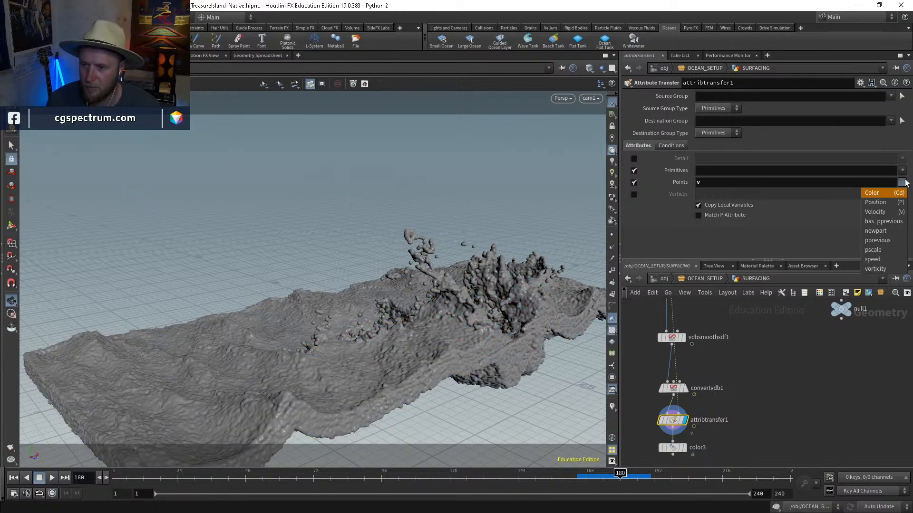
pyautogui.click(872, 259)
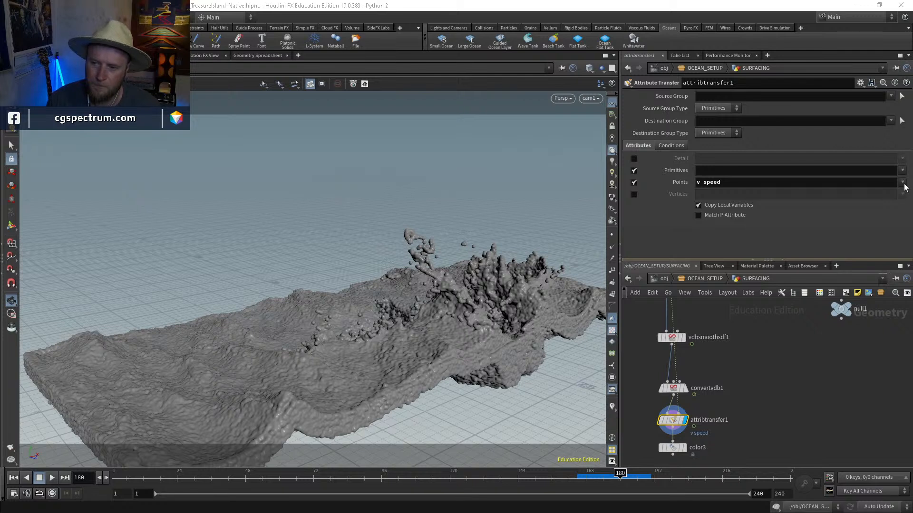
# Step: Add vorticity to the Attribute Transfer node's transferred point attributes and display the color3 result
pyautogui.click(902, 182)
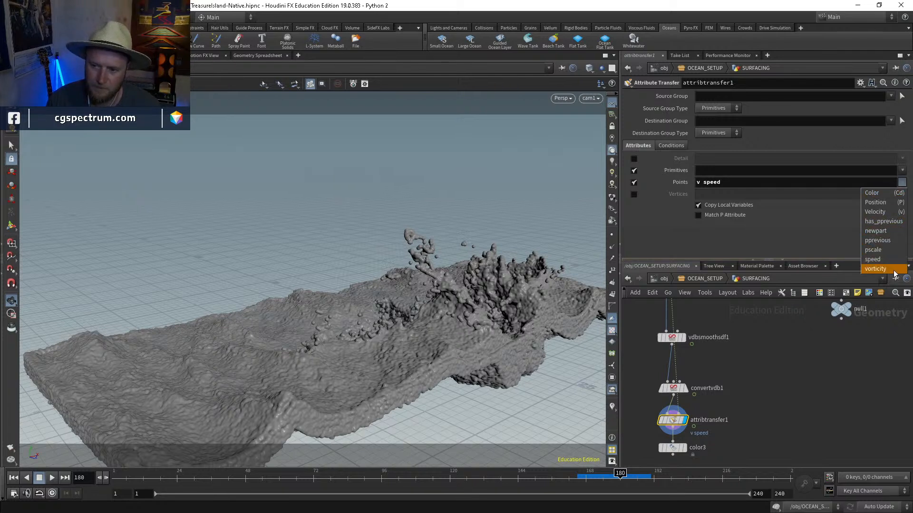
pyautogui.click(874, 268)
pyautogui.moveTo(709, 439); pyautogui.dragTo(707, 402, button='middle')
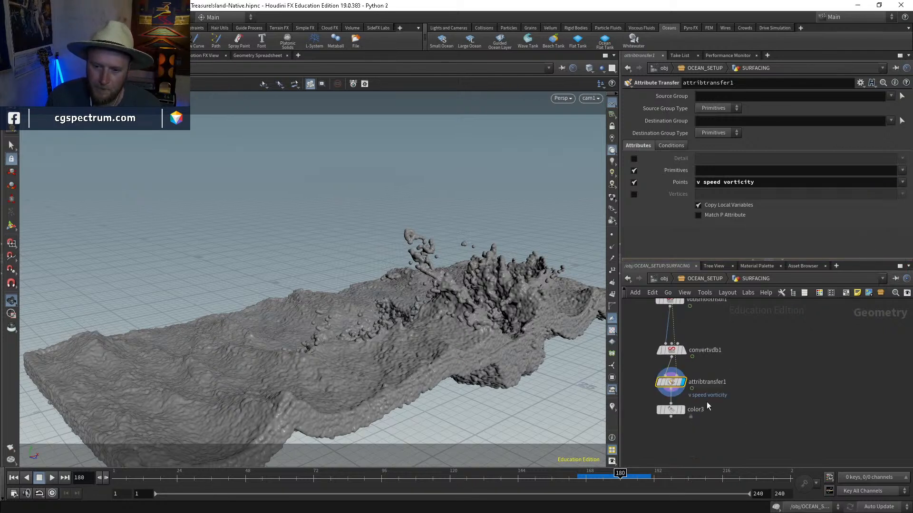
pyautogui.click(683, 409)
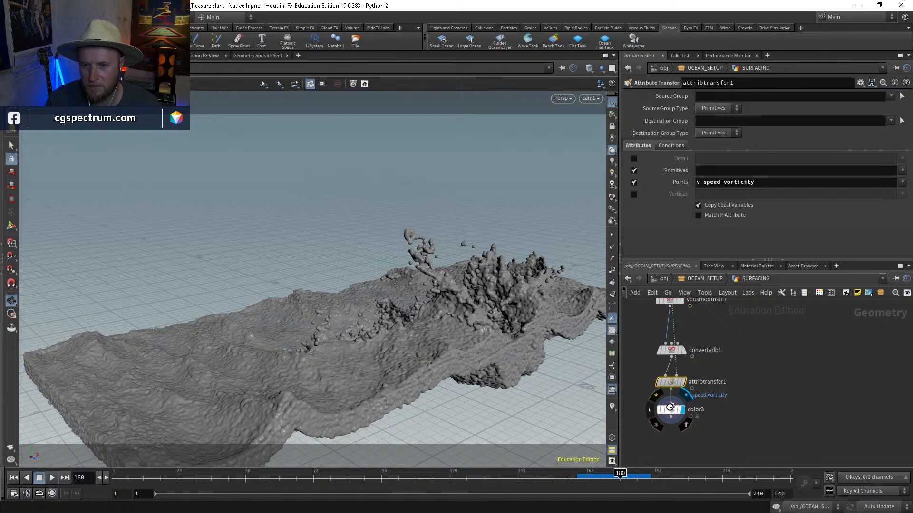
pyautogui.click(669, 409)
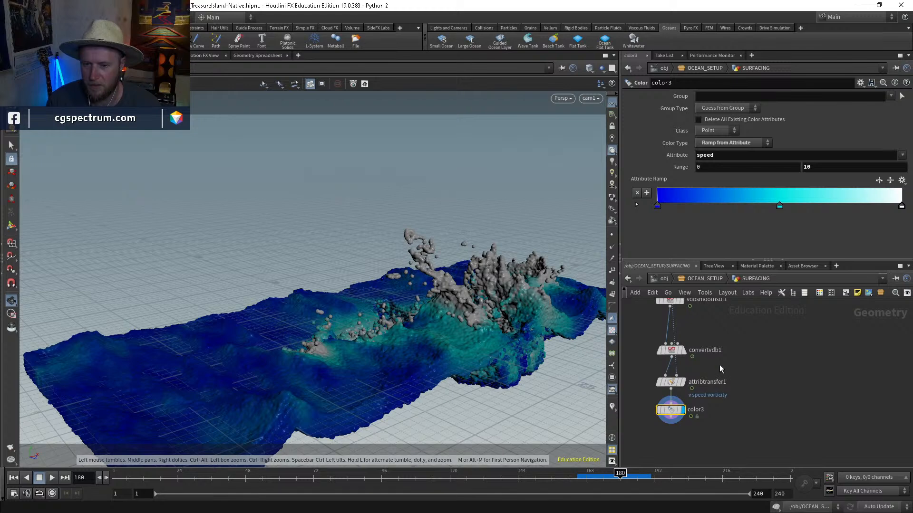
# Step: Go to the material network and expand the ocean shader's Surface inputs
pyautogui.click(694, 280)
pyautogui.click(705, 334)
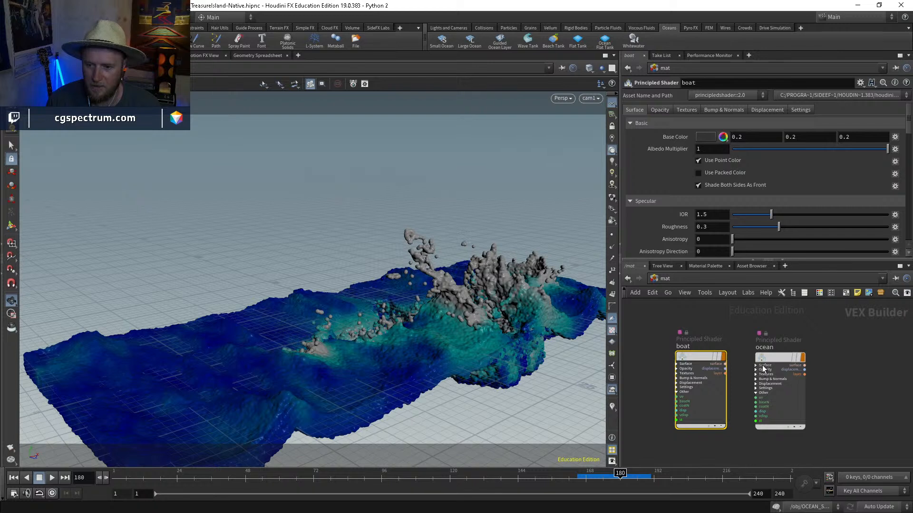
pyautogui.moveTo(762, 368); pyautogui.dragTo(703, 328, button='middle')
pyautogui.moveTo(742, 371); pyautogui.dragTo(756, 395)
pyautogui.scroll(3, 731, 398)
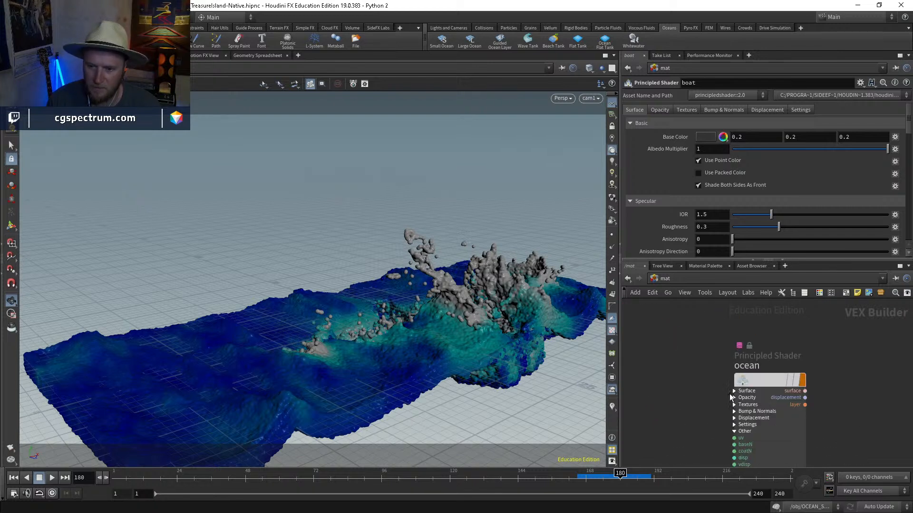
pyautogui.click(736, 391)
pyautogui.click(735, 391)
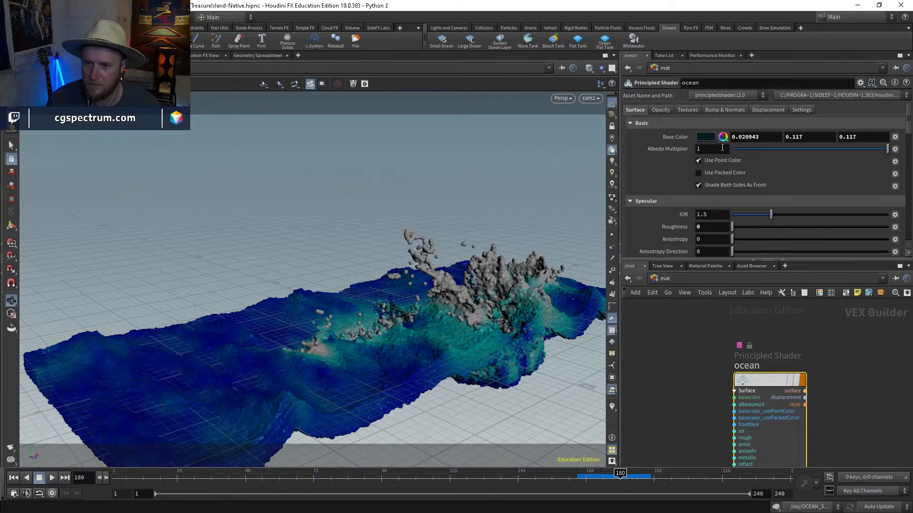
# Step: Add a Bind node beside the ocean shader and name its parameter speed
pyautogui.scroll(-3, 760, 418)
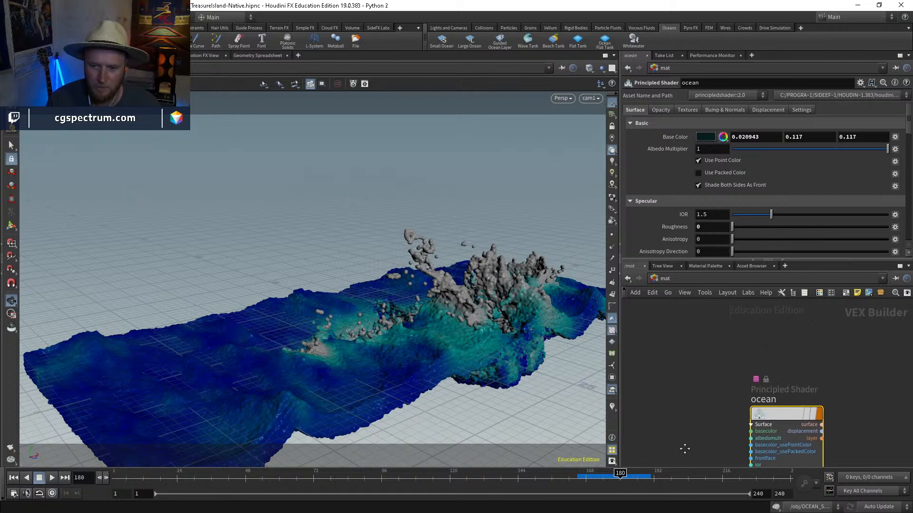
pyautogui.press('Tab')
pyautogui.write('bind')
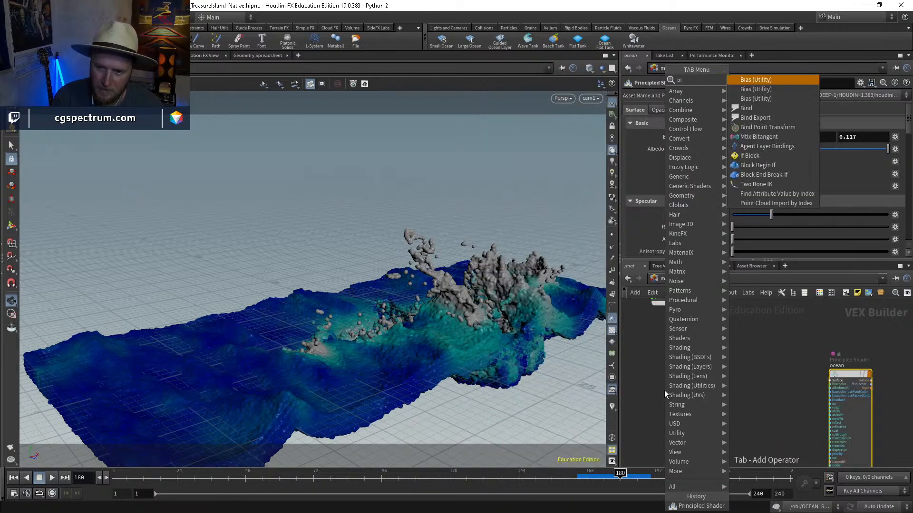
pyautogui.press('Return')
pyautogui.click(663, 390)
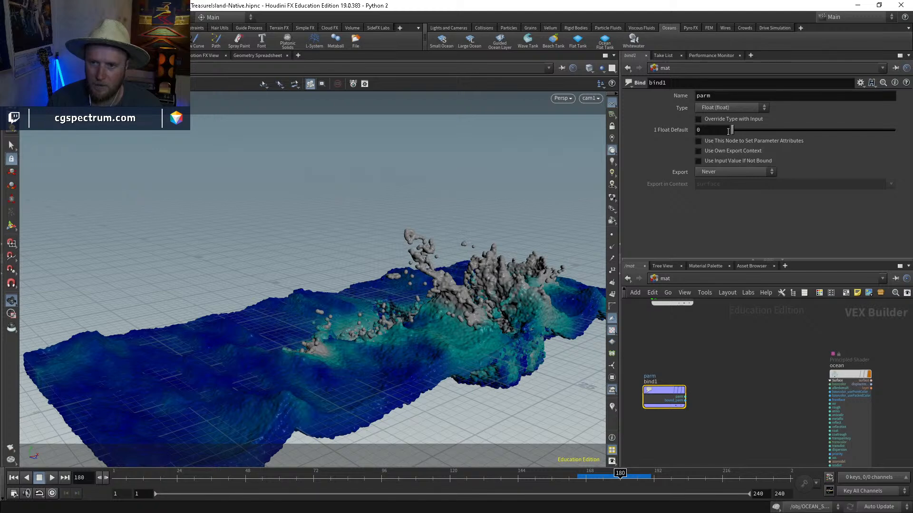
pyautogui.doubleClick(721, 96)
pyautogui.write('speed')
pyautogui.press('Return')
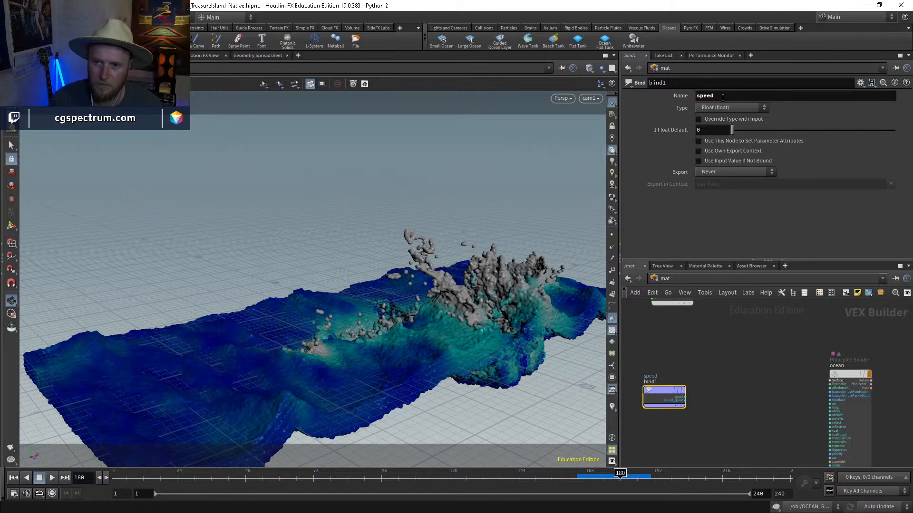
# Step: Add a Fit Range node and wire the Bind node's speed output into its val input
pyautogui.moveTo(723, 363); pyautogui.dragTo(737, 351, button='middle')
pyautogui.press('Tab')
pyautogui.write('fit')
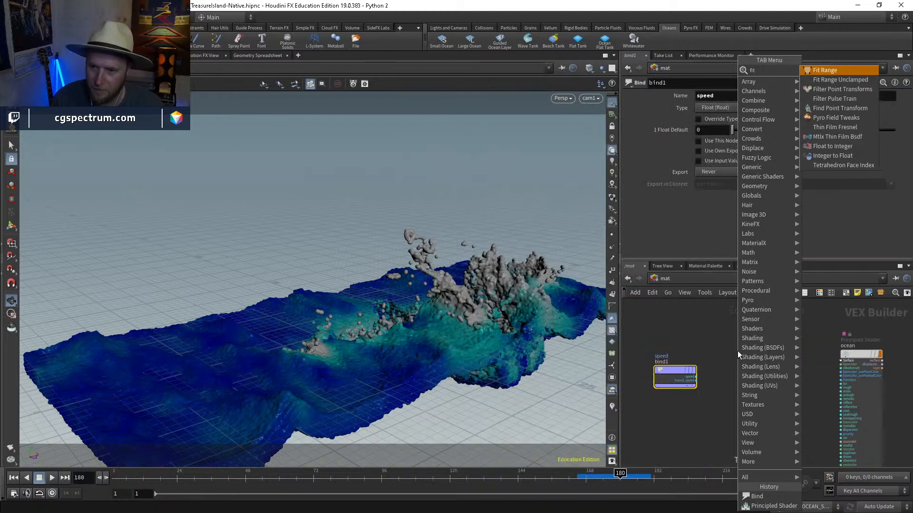
pyautogui.press('Return')
pyautogui.click(700, 369)
pyautogui.click(702, 369)
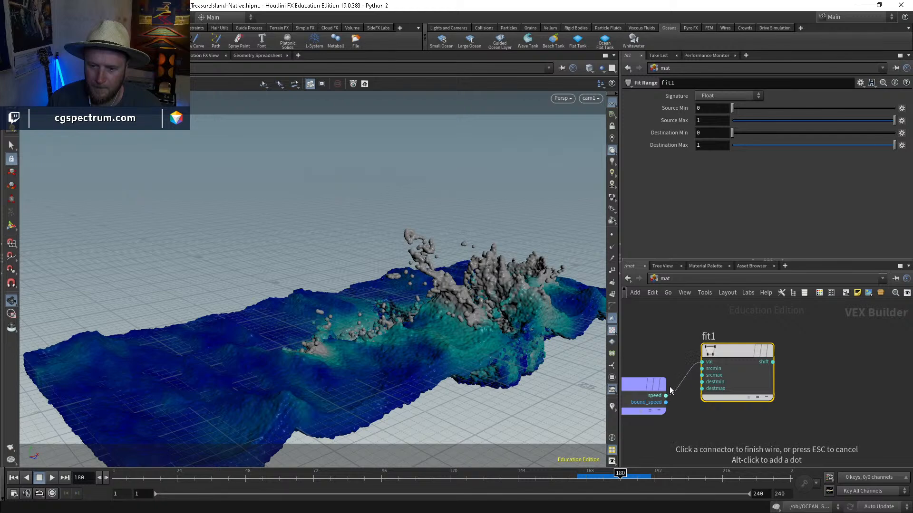
# Step: Add a Ramp Parameter node and wire the Fit Range node's shift output into its input
pyautogui.press('Tab')
pyautogui.write('ramp')
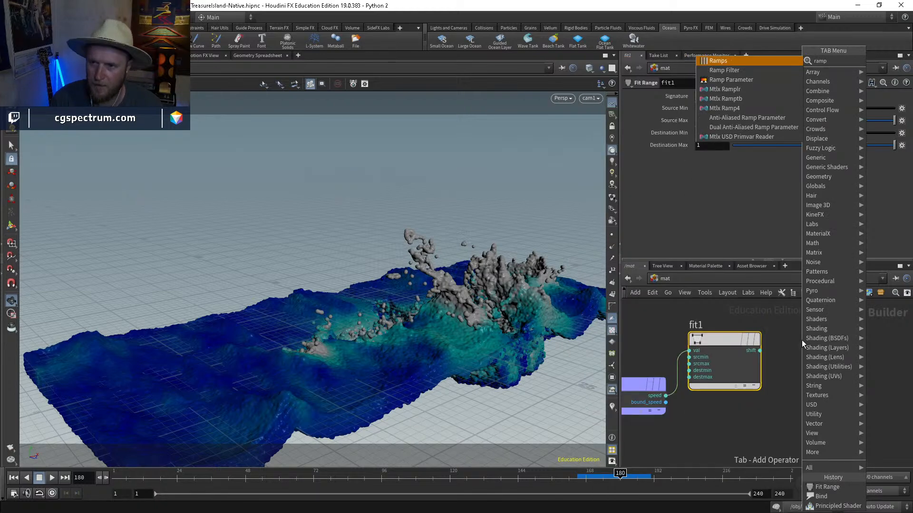
pyautogui.press('Down')
pyautogui.press('Return')
pyautogui.click(804, 340)
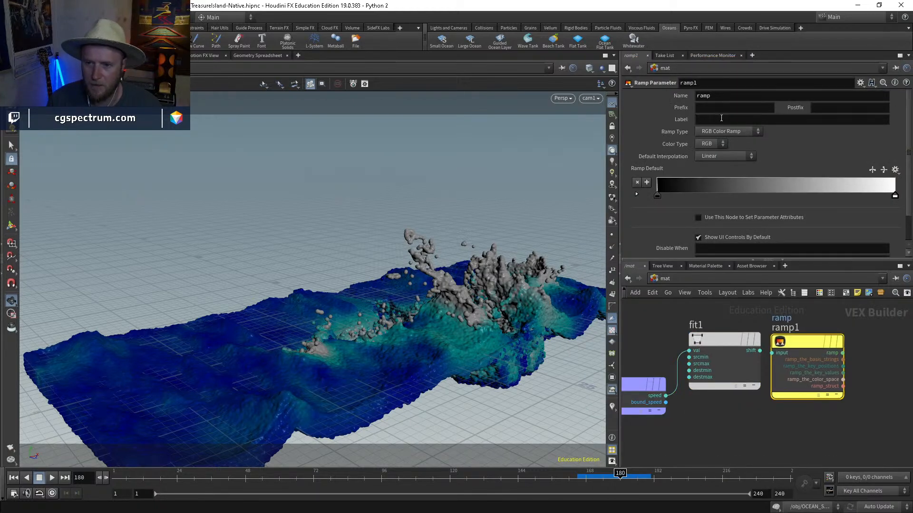
pyautogui.click(760, 350)
pyautogui.click(771, 353)
# Step: Set both the name and the label of the Ramp Parameter to water_ramp
pyautogui.click(714, 96)
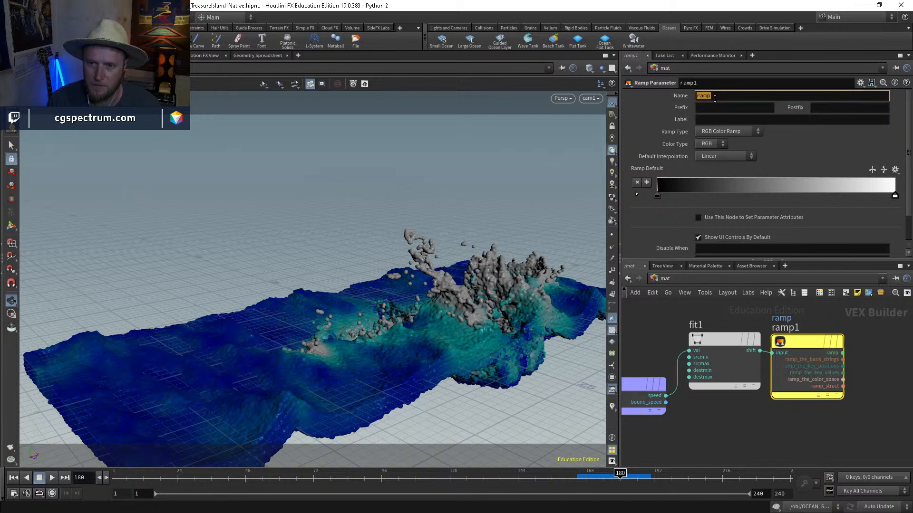
pyautogui.write('water_ram')
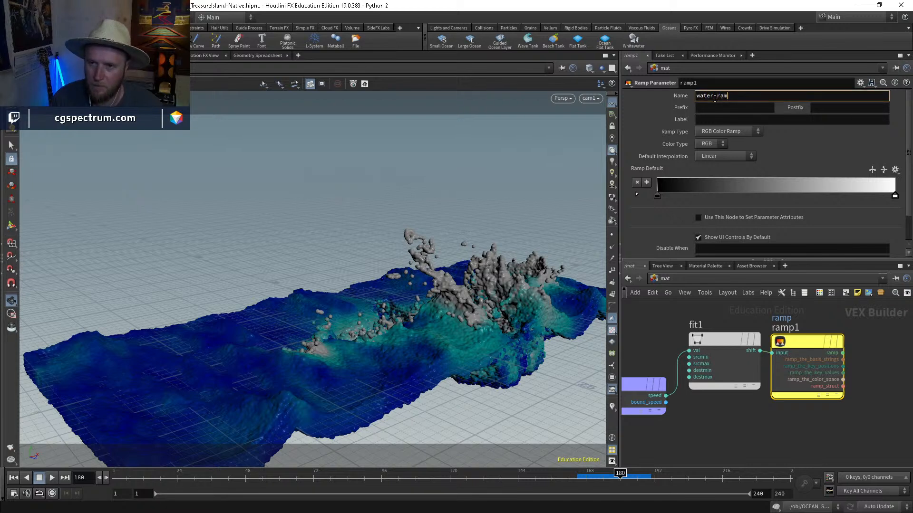
pyautogui.write('p')
pyautogui.press('Return')
pyautogui.click(713, 120)
pyautogui.write('water_ramp')
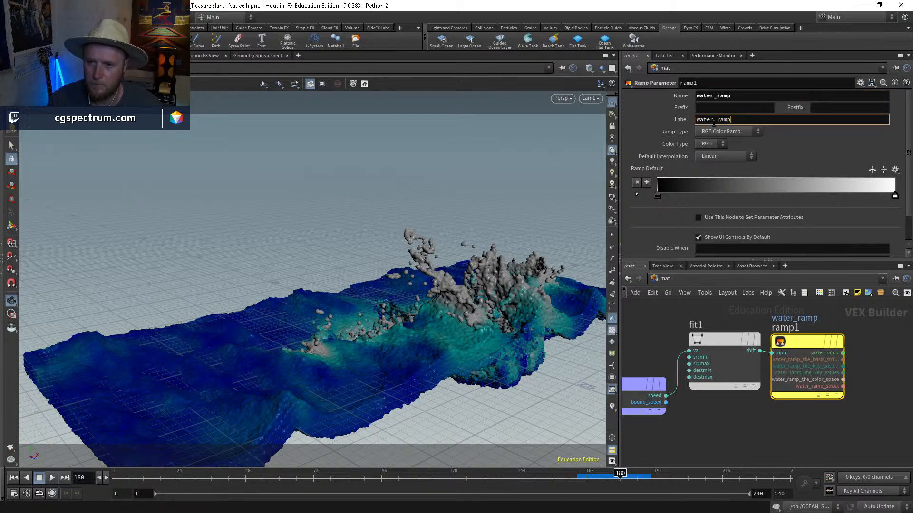
pyautogui.press('Return')
# Step: Copy the ocean shader's base color and paste it into the color of water_ramp's first point
pyautogui.moveTo(863, 320); pyautogui.dragTo(827, 310, button='middle')
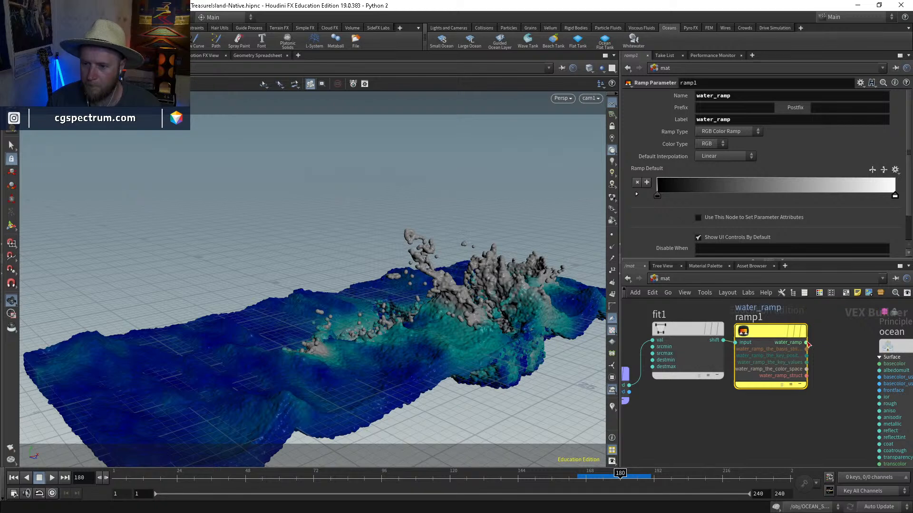
pyautogui.click(806, 342)
pyautogui.click(887, 346)
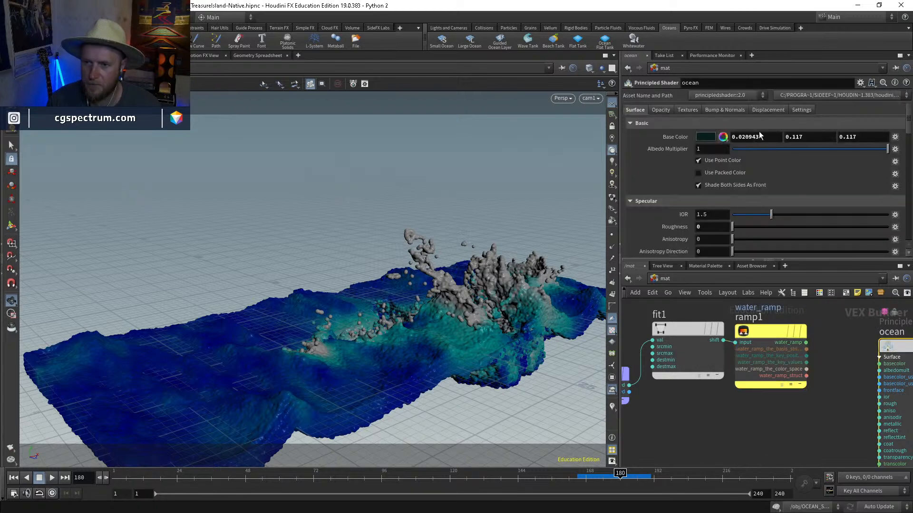
pyautogui.rightClick(681, 135)
pyautogui.click(701, 198)
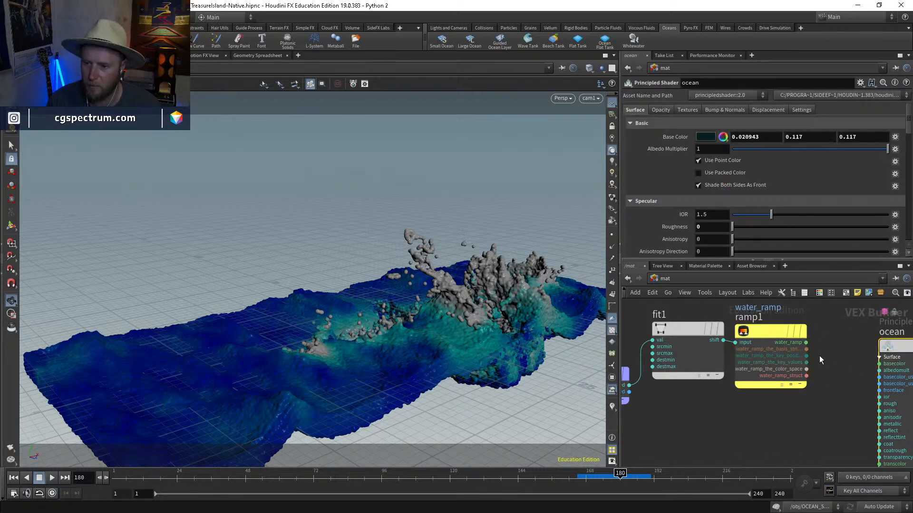
pyautogui.click(799, 333)
pyautogui.click(636, 194)
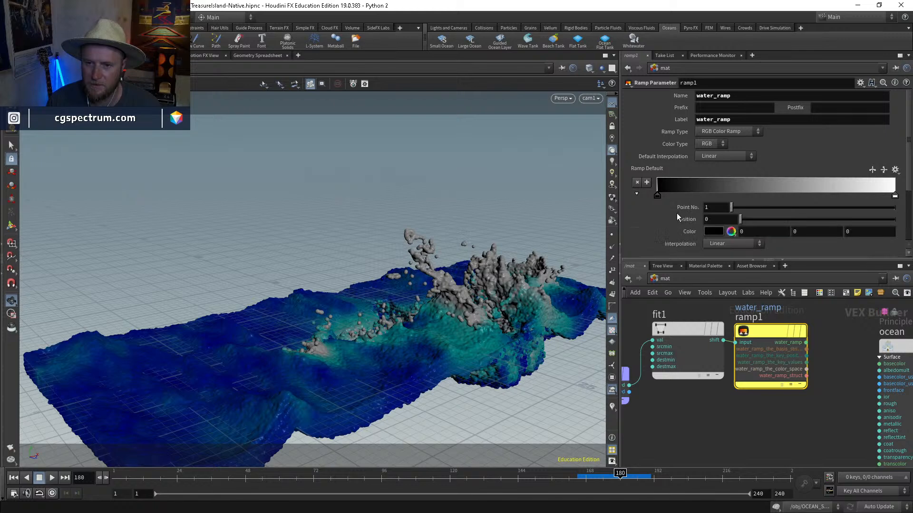
pyautogui.rightClick(690, 231)
pyautogui.click(723, 304)
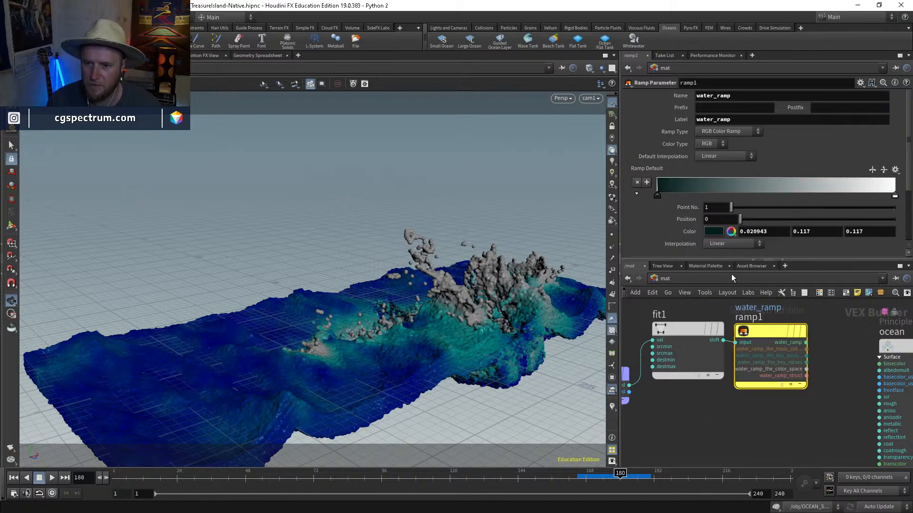
# Step: Wire the water_ramp output into the ocean shader's basecolor input
pyautogui.moveTo(828, 353); pyautogui.dragTo(788, 345, button='middle')
pyautogui.click(766, 334)
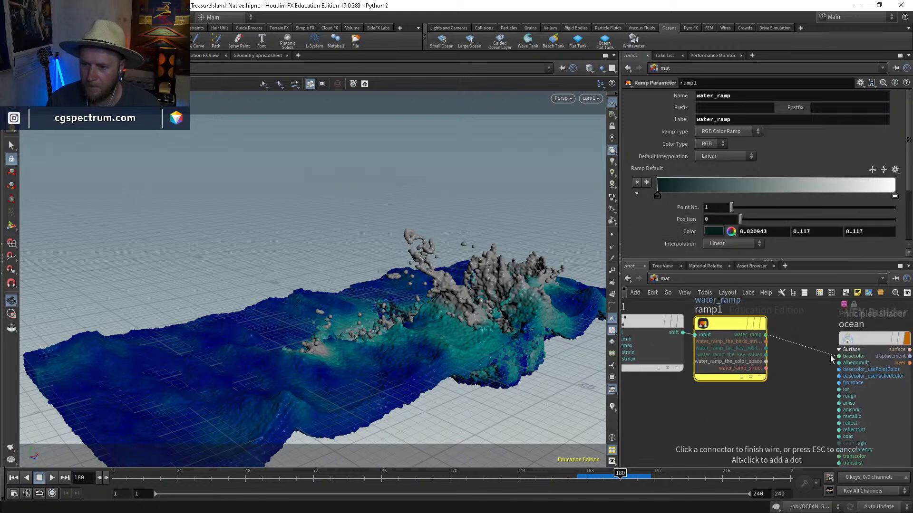
pyautogui.click(838, 356)
pyautogui.scroll(-2, 794, 366)
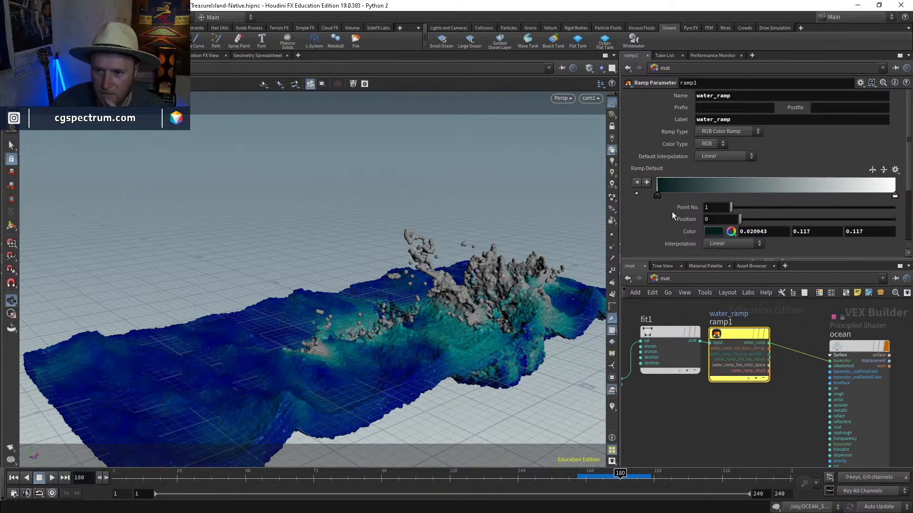
# Step: Check the speed range used by the color3 node in the SURFACING network of OCEAN_SETUP
pyautogui.moveTo(702, 421); pyautogui.dragTo(751, 430, button='middle')
pyautogui.click(718, 344)
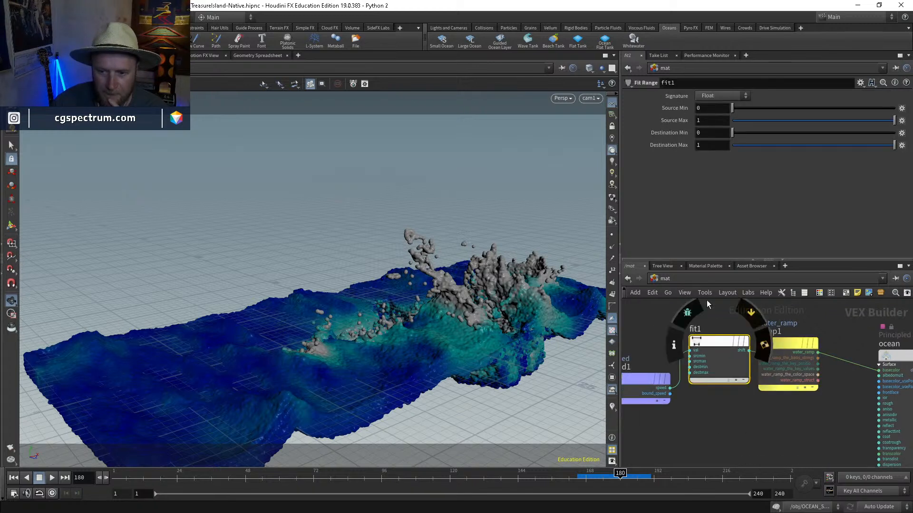
pyautogui.click(672, 278)
pyautogui.click(683, 322)
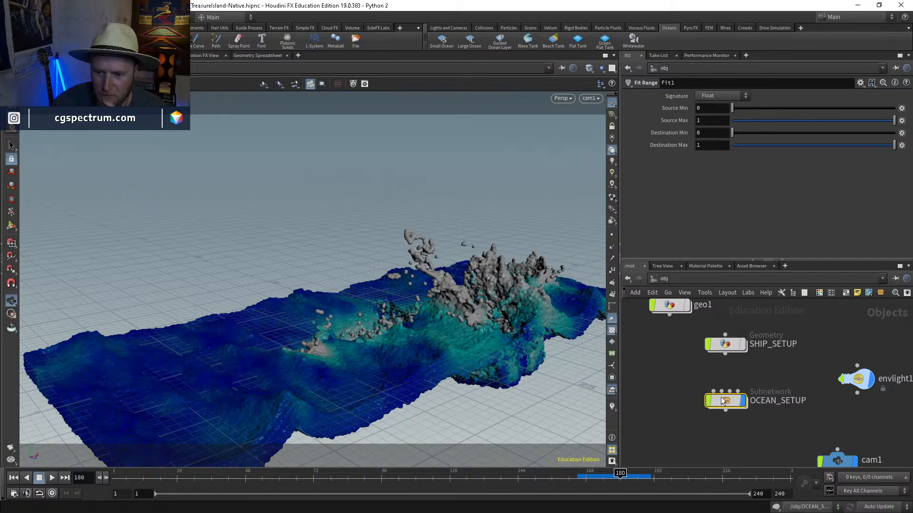
pyautogui.doubleClick(721, 400)
pyautogui.doubleClick(731, 399)
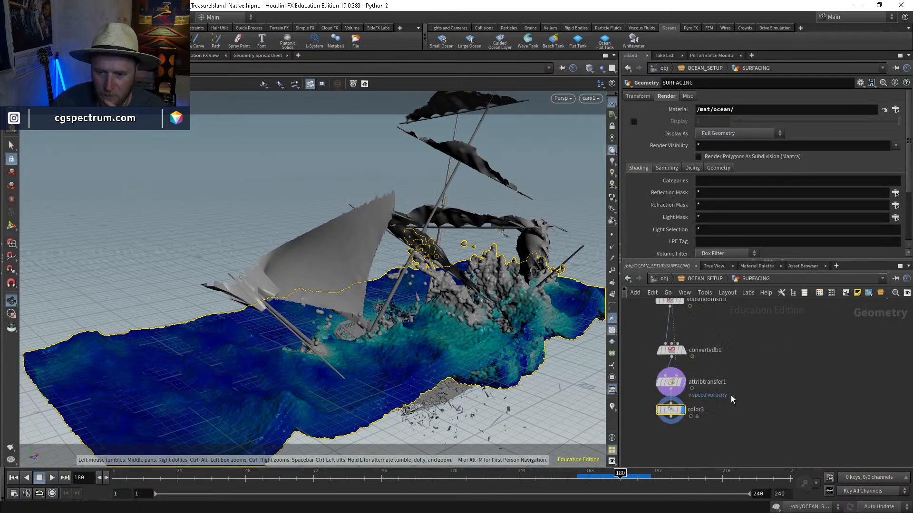
pyautogui.click(673, 416)
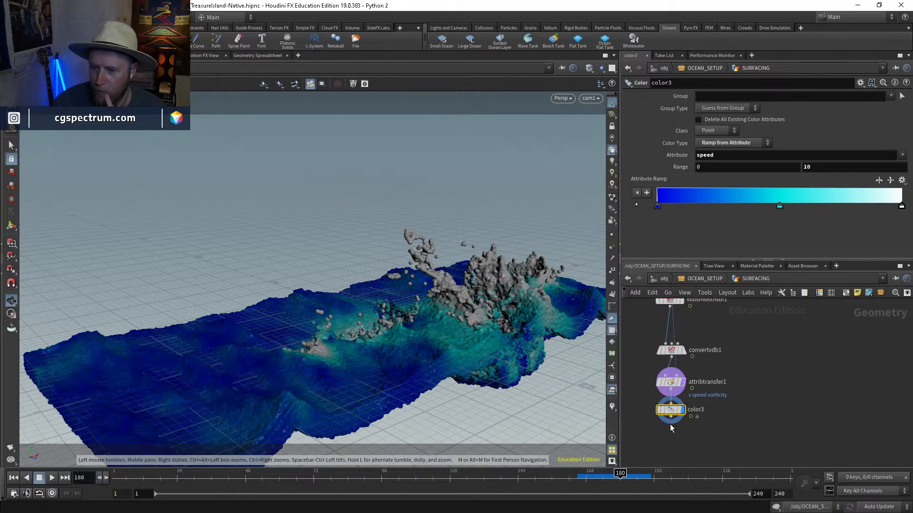
# Step: Return to the material network and set the Fit Range node's source maximum to 10
pyautogui.click(664, 280)
pyautogui.click(682, 318)
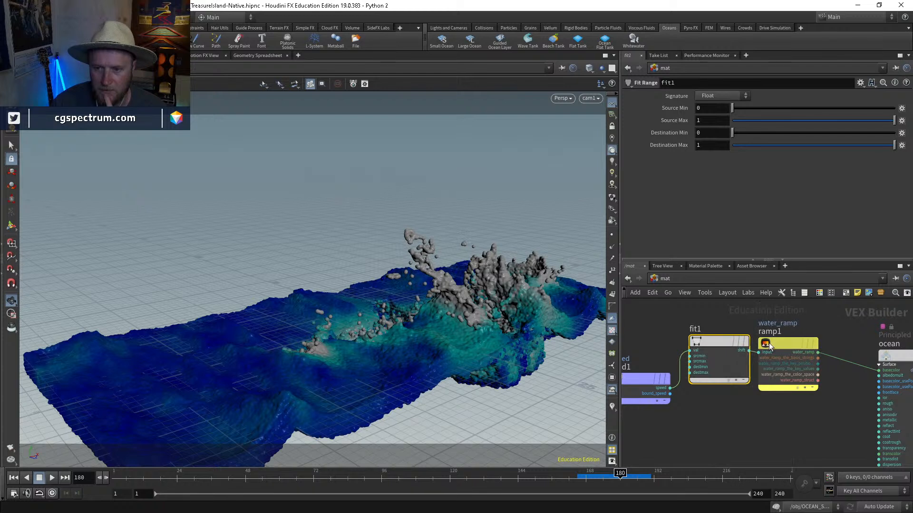
pyautogui.click(716, 341)
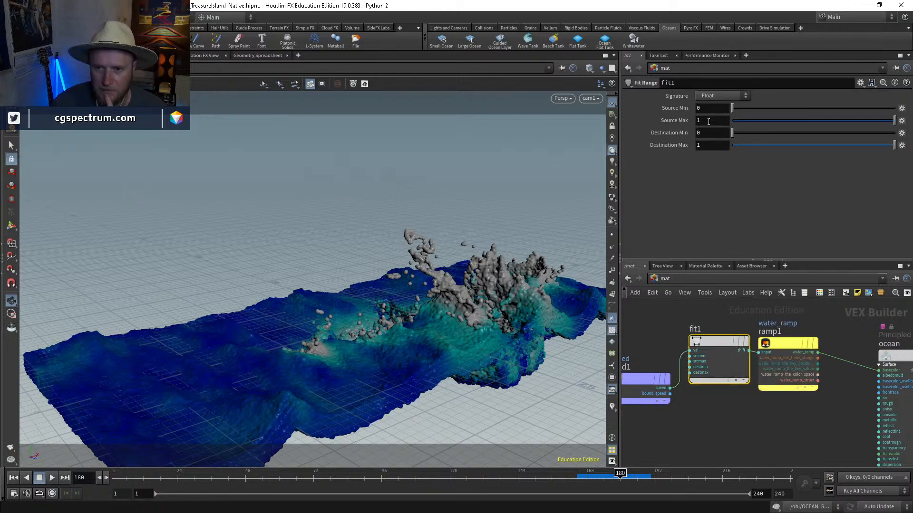
pyautogui.click(708, 121)
pyautogui.write('0')
pyautogui.press('Return')
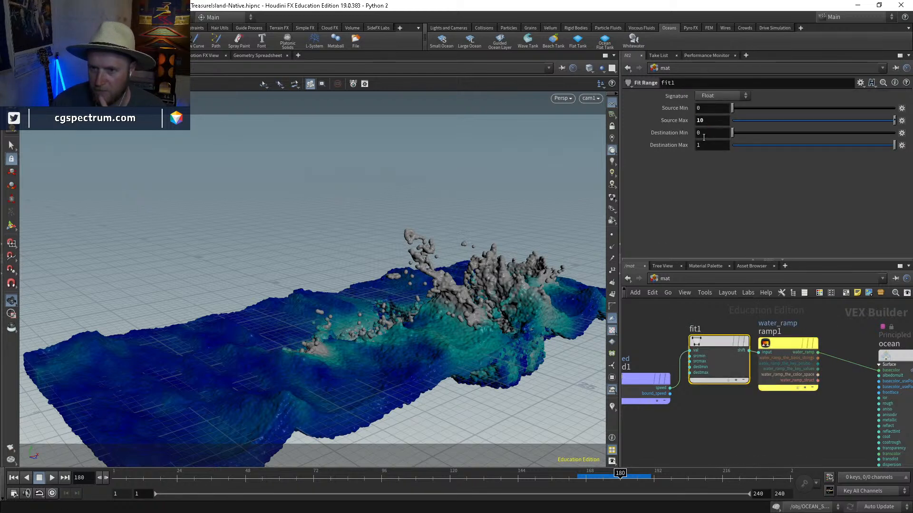
# Step: Show the ocean shader's parameters and open the Render View to render the speed-driven water color
pyautogui.scroll(-2, 792, 392)
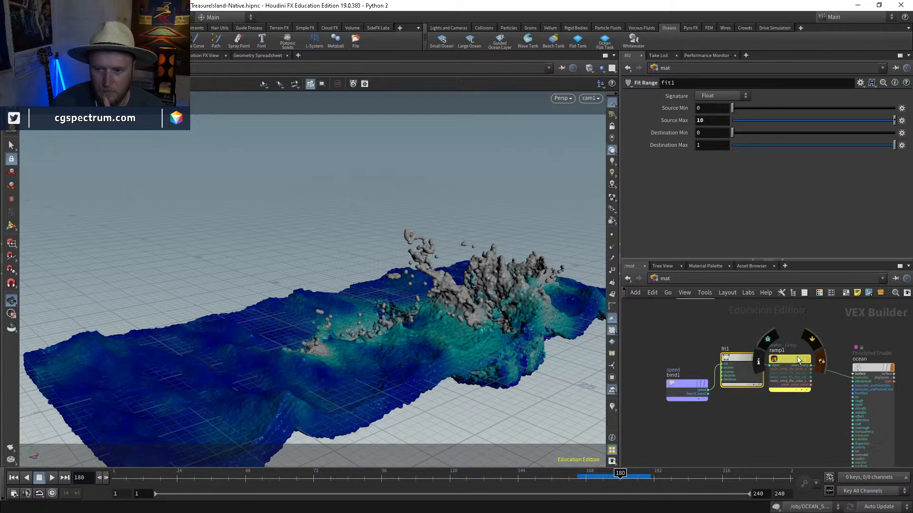
pyautogui.moveTo(839, 391); pyautogui.dragTo(806, 390, button='middle')
pyautogui.click(834, 366)
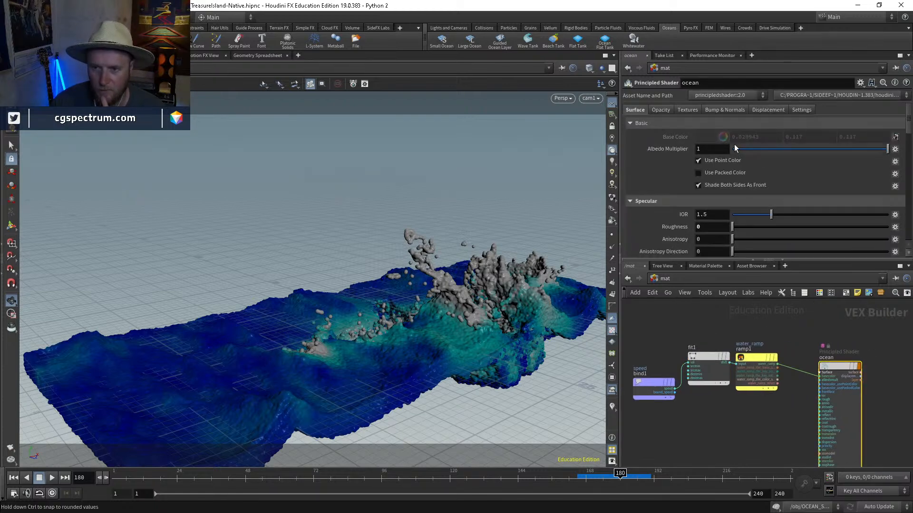
pyautogui.click(107, 55)
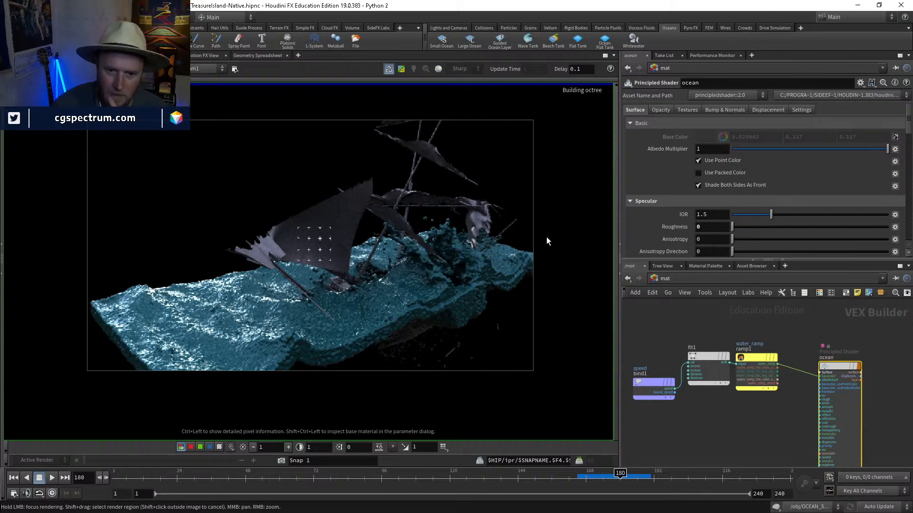
pyautogui.moveTo(803, 387); pyautogui.dragTo(766, 371, button='middle')
pyautogui.click(740, 350)
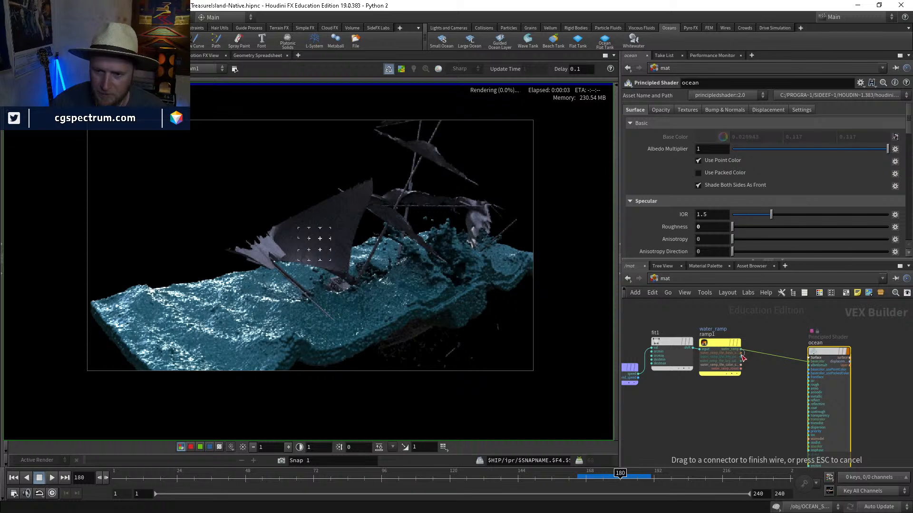
pyautogui.moveTo(742, 357); pyautogui.dragTo(734, 409)
pyautogui.press('Escape')
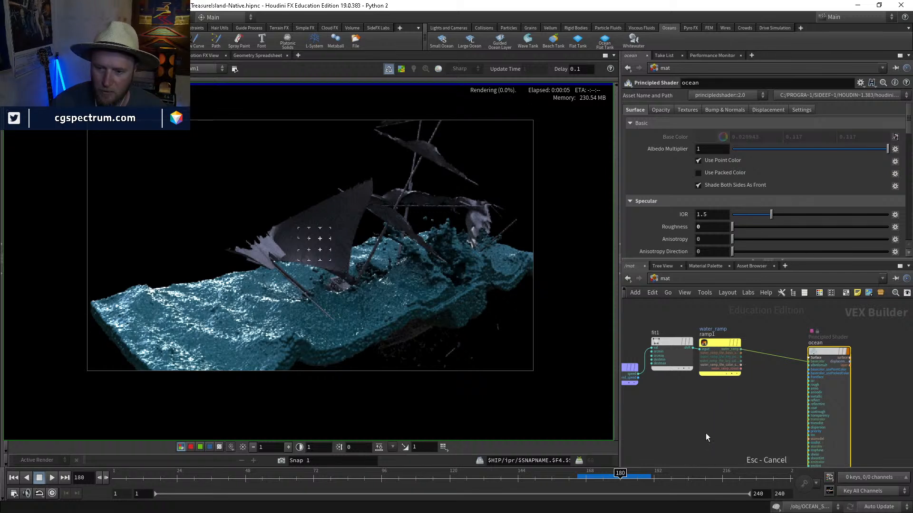
# Step: Align the water_ramp and Fit Range nodes in a row and inspect the rendered water around the shipwreck up close
pyautogui.moveTo(713, 346); pyautogui.dragTo(729, 357)
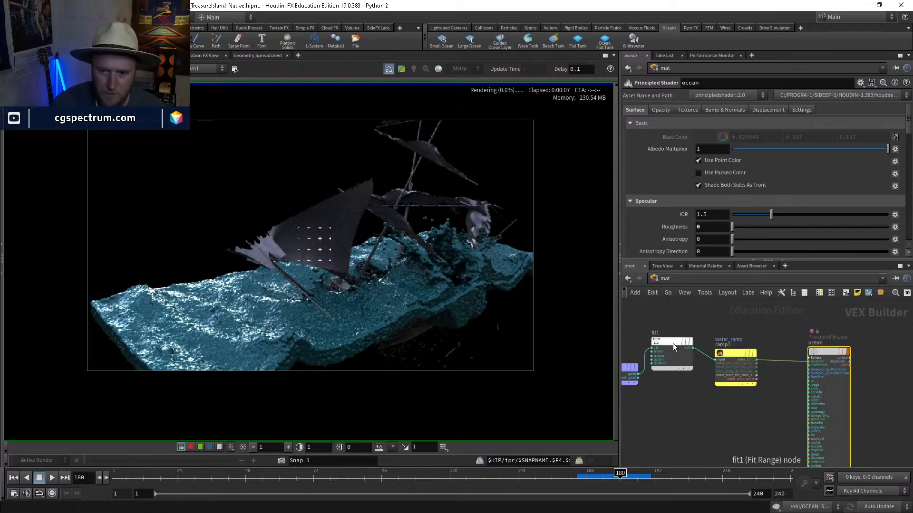
pyautogui.moveTo(672, 343); pyautogui.dragTo(676, 358)
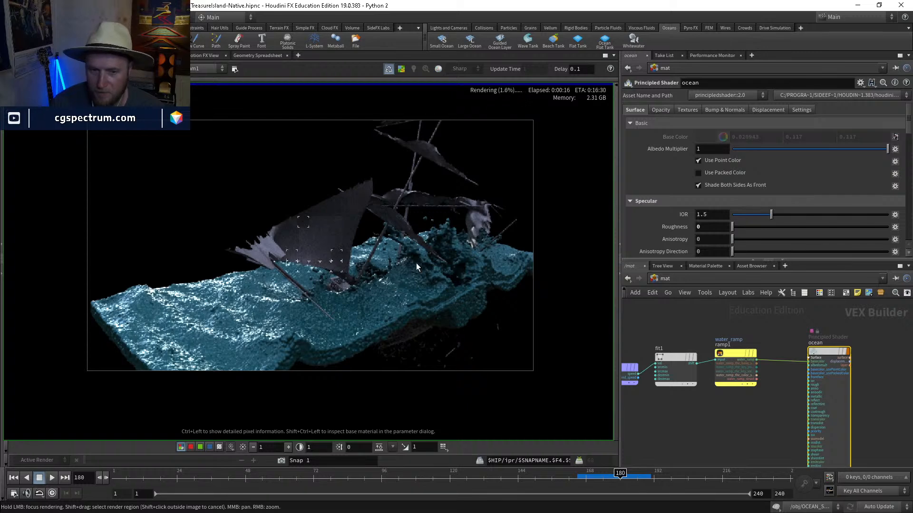
pyautogui.scroll(2, 417, 267)
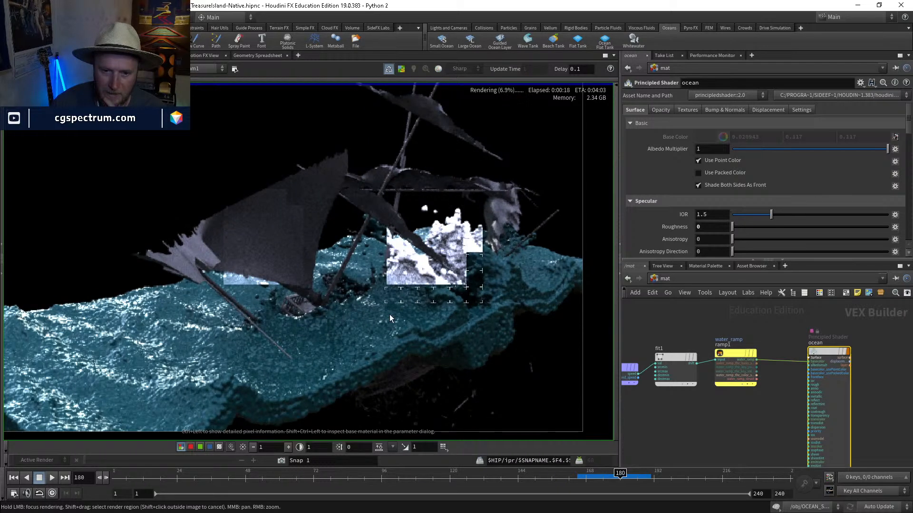
pyautogui.moveTo(233, 350); pyautogui.dragTo(301, 314, button='middle')
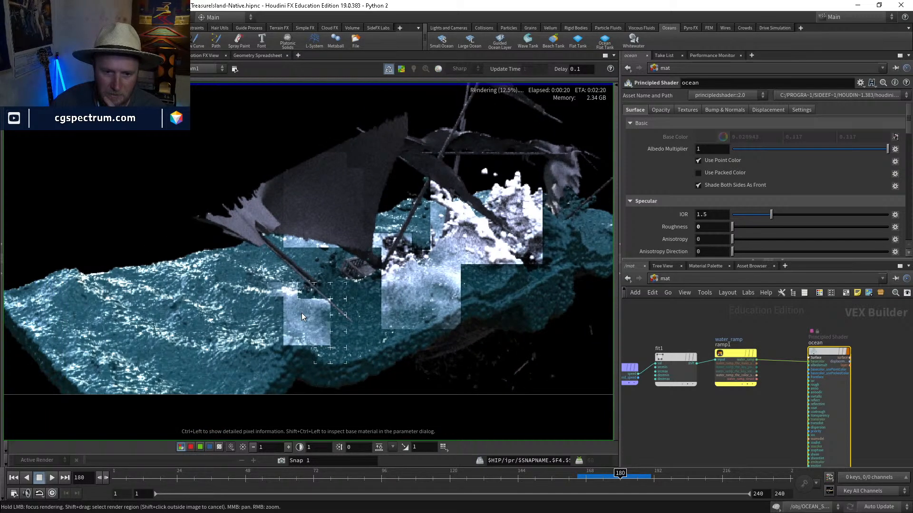
pyautogui.scroll(-1, 235, 307)
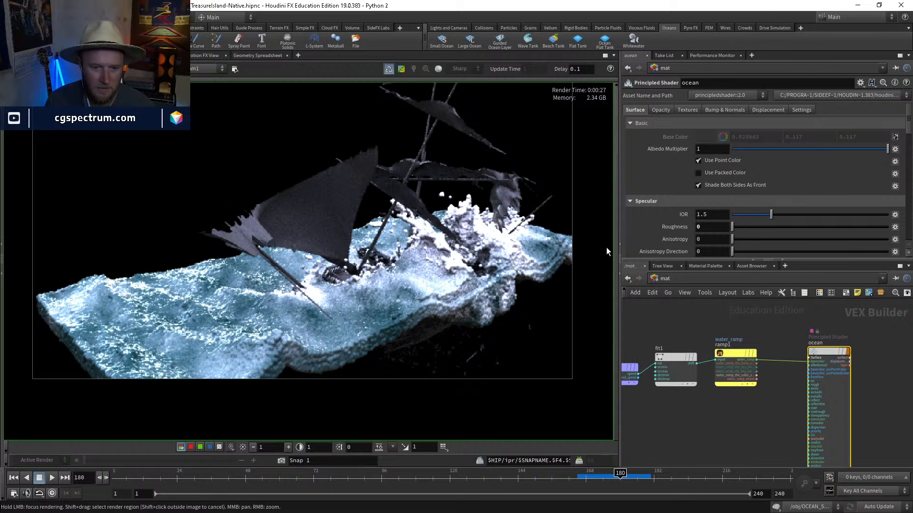
# Step: Set the Fit Range node's source minimum to 2 to keep slow water from turning white
pyautogui.click(734, 364)
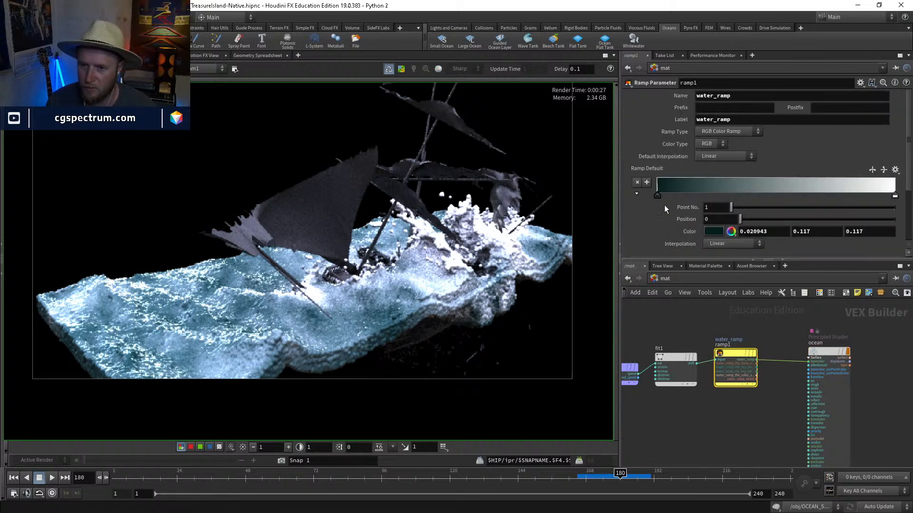
pyautogui.click(673, 363)
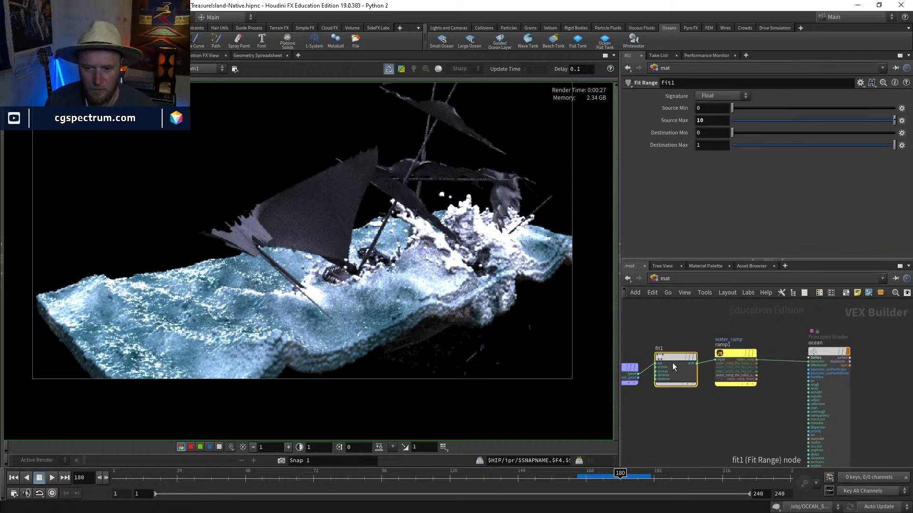
pyautogui.click(713, 109)
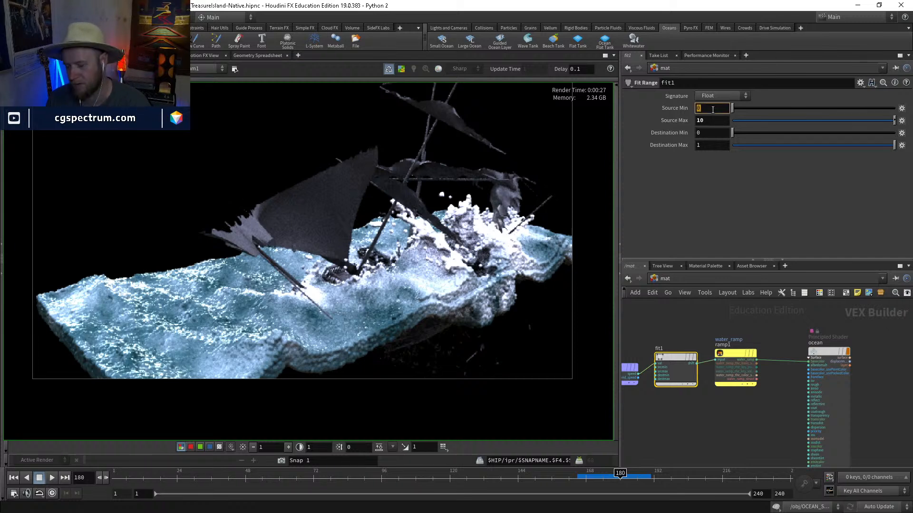
pyautogui.write('2')
pyautogui.press('Return')
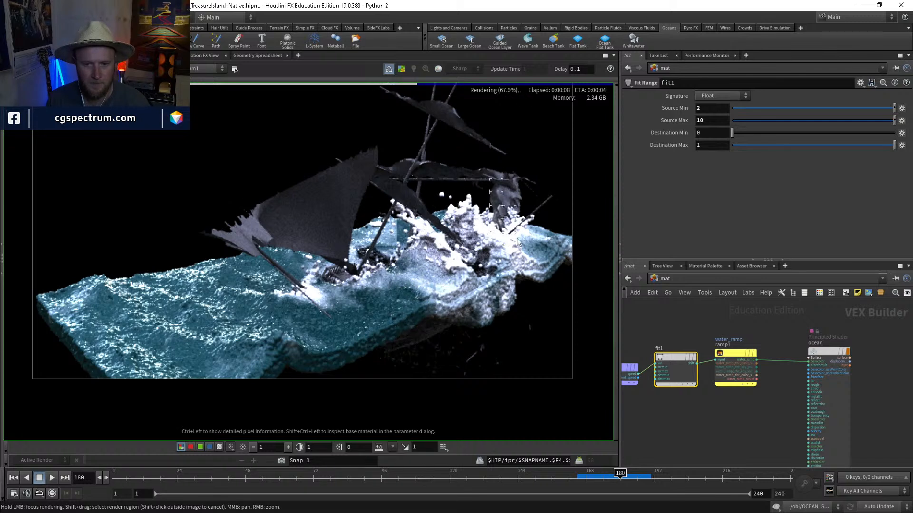
# Step: Set the Fit Range node's source maximum to 20 and check the updated water color in the render
pyautogui.doubleClick(716, 121)
pyautogui.write('2')
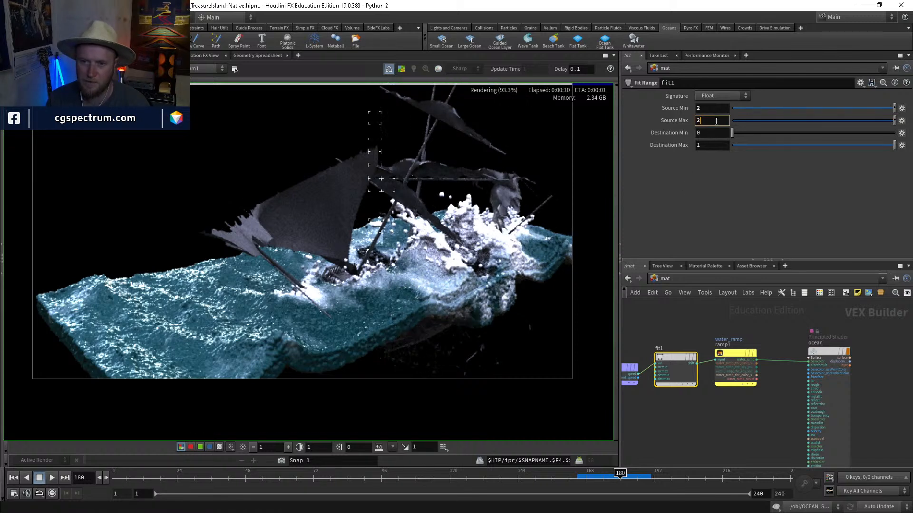
pyautogui.write('0')
pyautogui.press('Return')
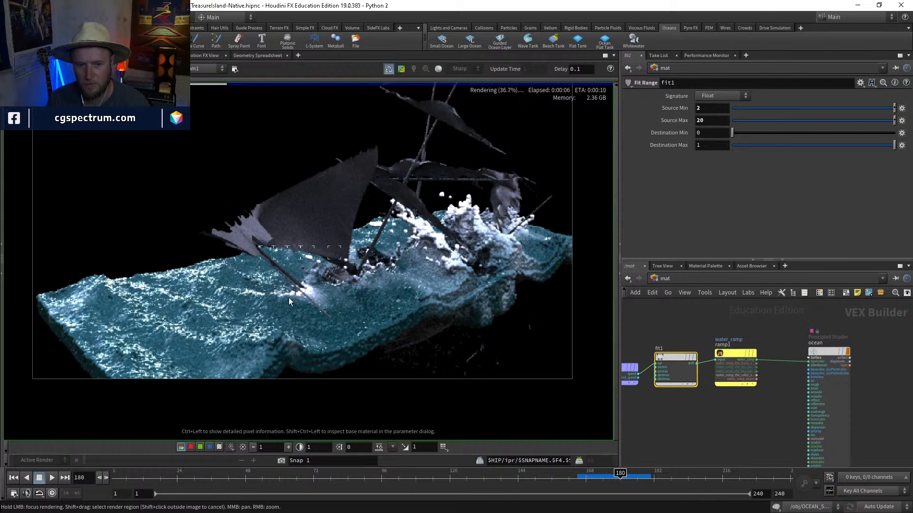
pyautogui.moveTo(311, 333); pyautogui.dragTo(322, 289, button='middle')
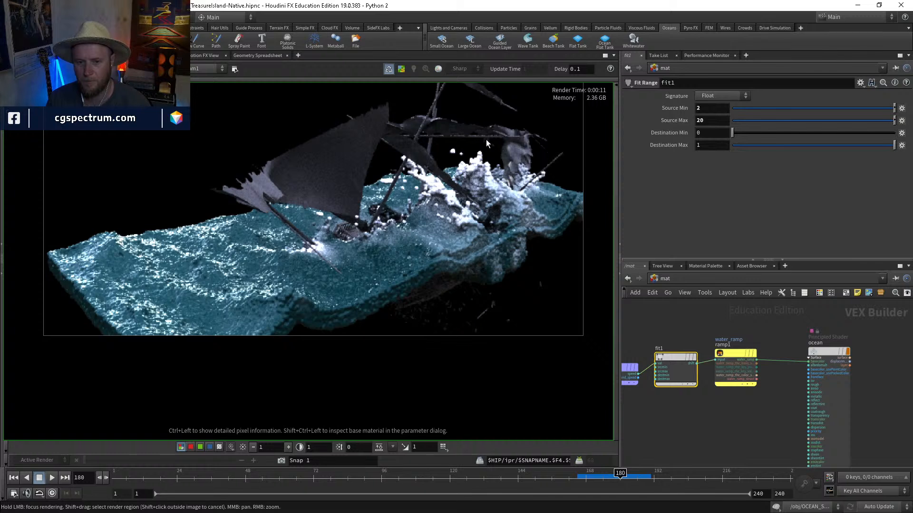
# Step: Move the speed Bind node away from the Fit Range node, then duplicate it and name the copy's attribute vorticity
pyautogui.moveTo(726, 302); pyautogui.dragTo(736, 337, button='middle')
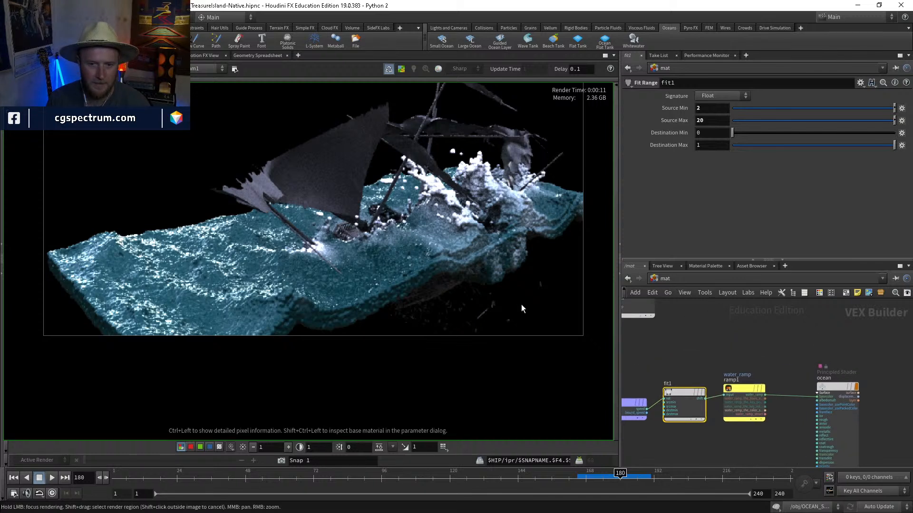
pyautogui.moveTo(722, 434); pyautogui.dragTo(764, 393, button='middle')
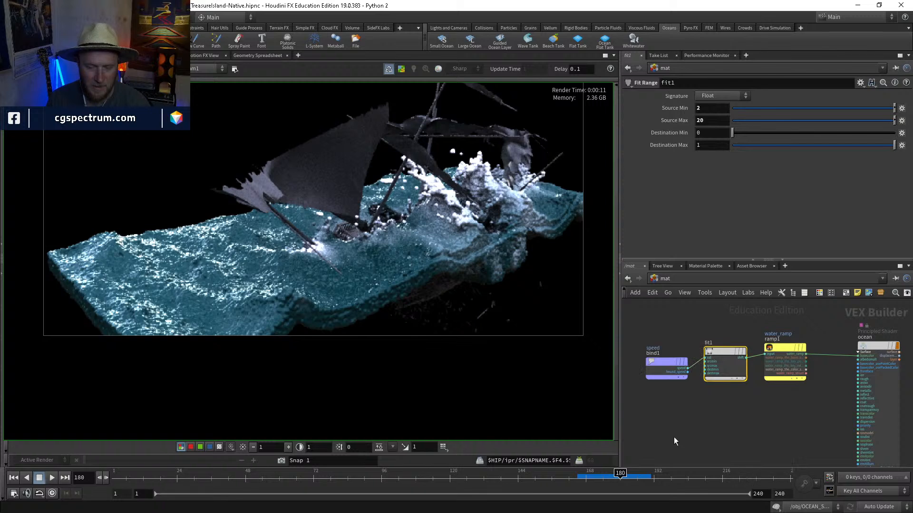
pyautogui.moveTo(674, 441); pyautogui.dragTo(756, 444, button='middle')
pyautogui.moveTo(747, 366); pyautogui.dragTo(698, 365)
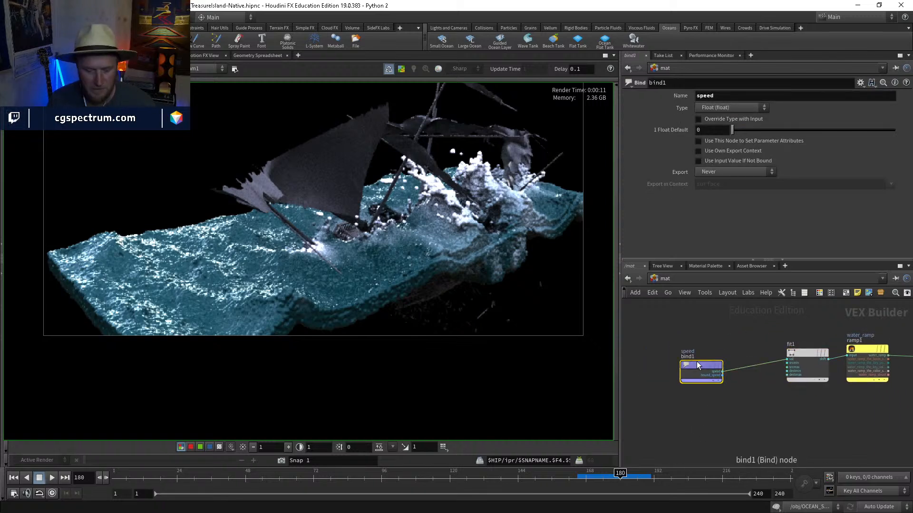
pyautogui.hotkey('ctrl', 'v')
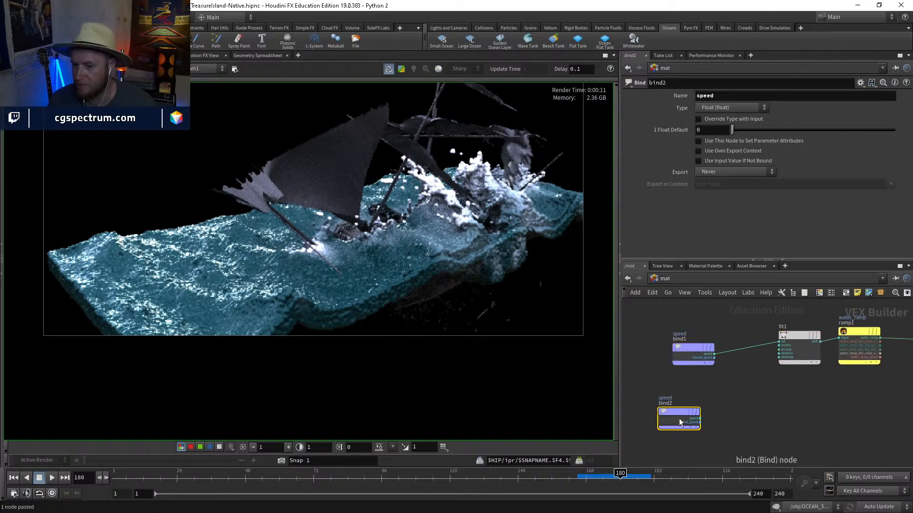
pyautogui.doubleClick(718, 96)
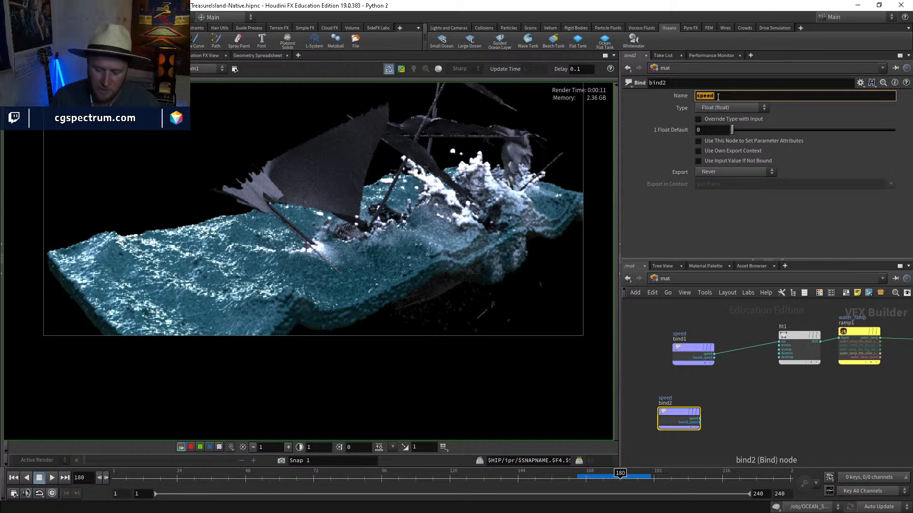
pyautogui.write('vorticit')
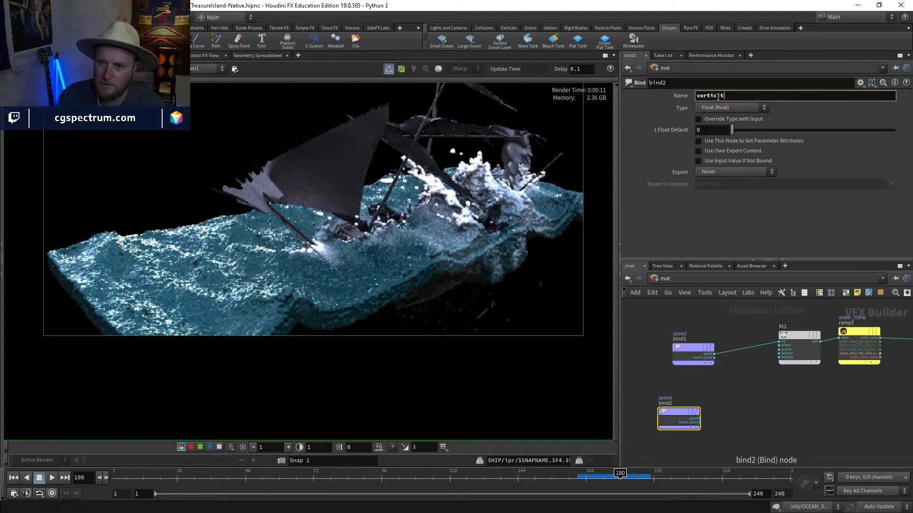
pyautogui.write('y')
pyautogui.press('Return')
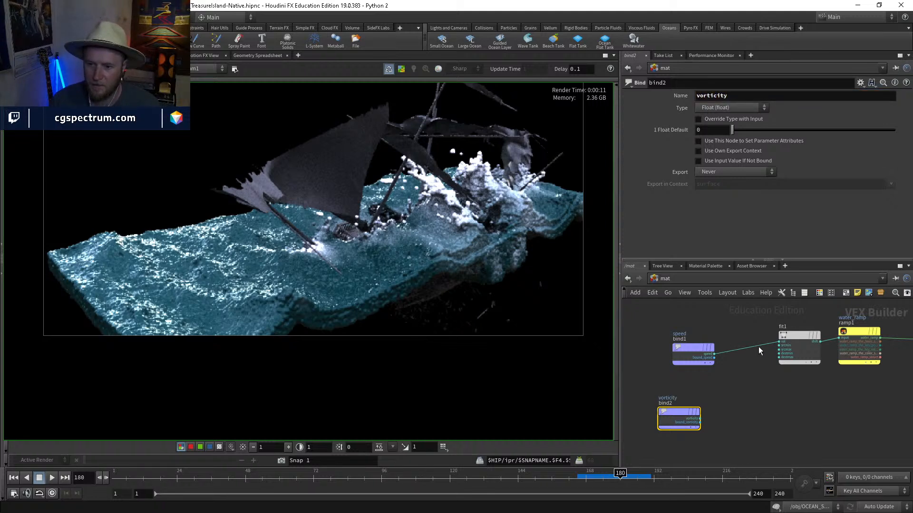
# Step: Try driving the Fit Range node with the vorticity Bind node instead of speed and check the render
pyautogui.moveTo(757, 346); pyautogui.dragTo(709, 414)
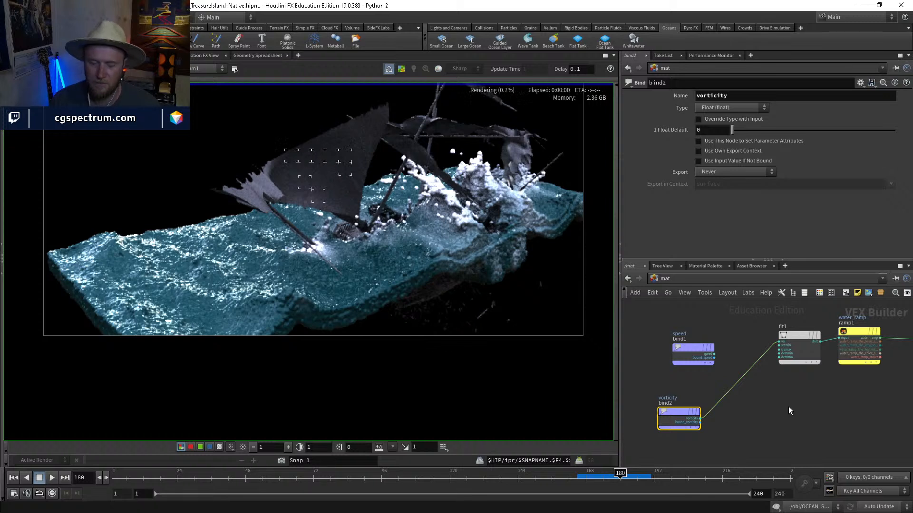
pyautogui.moveTo(768, 400); pyautogui.dragTo(745, 398, button='middle')
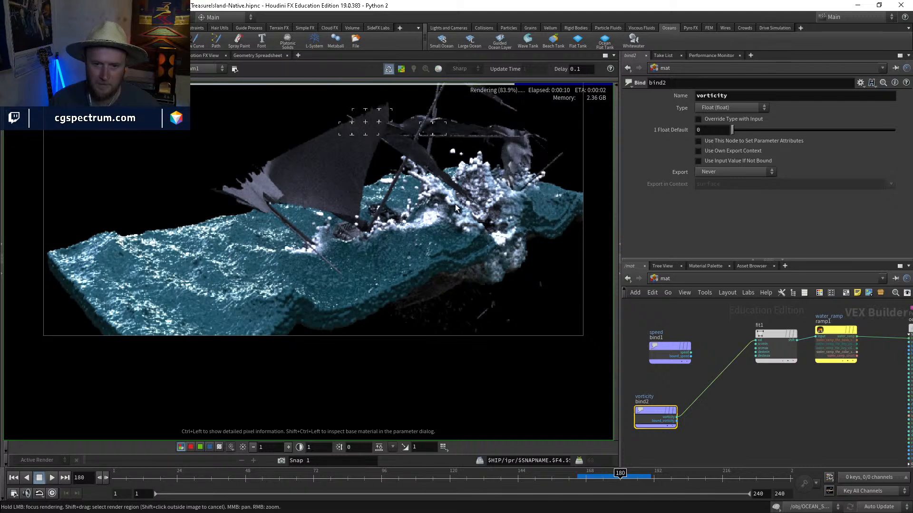
pyautogui.moveTo(776, 423); pyautogui.dragTo(747, 440, button='middle')
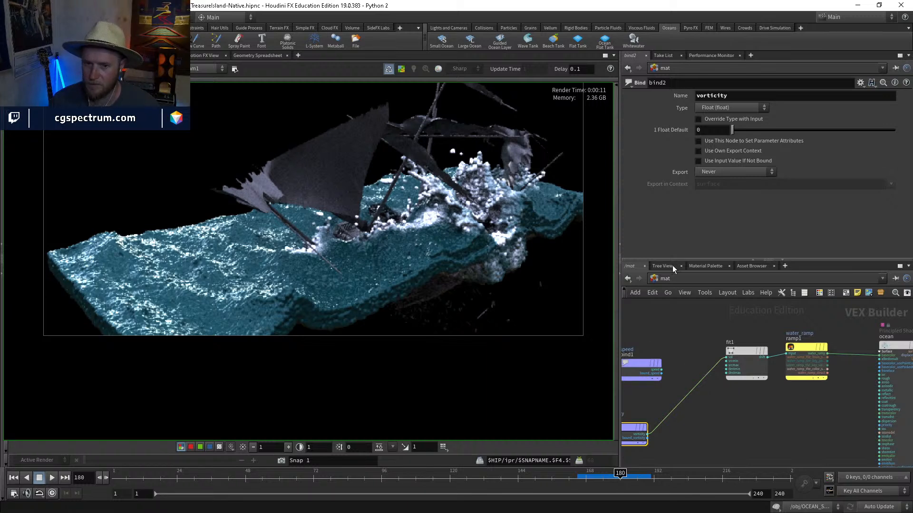
# Step: Reconnect the speed Bind node to the Fit Range node's value input and move the Fit Range node closer to it
pyautogui.moveTo(693, 397); pyautogui.dragTo(739, 378, button='middle')
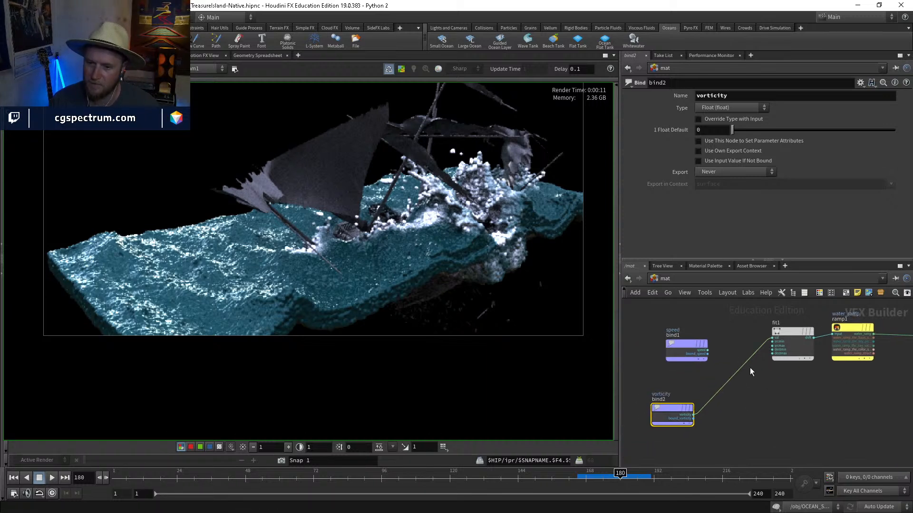
pyautogui.moveTo(735, 365); pyautogui.dragTo(708, 350)
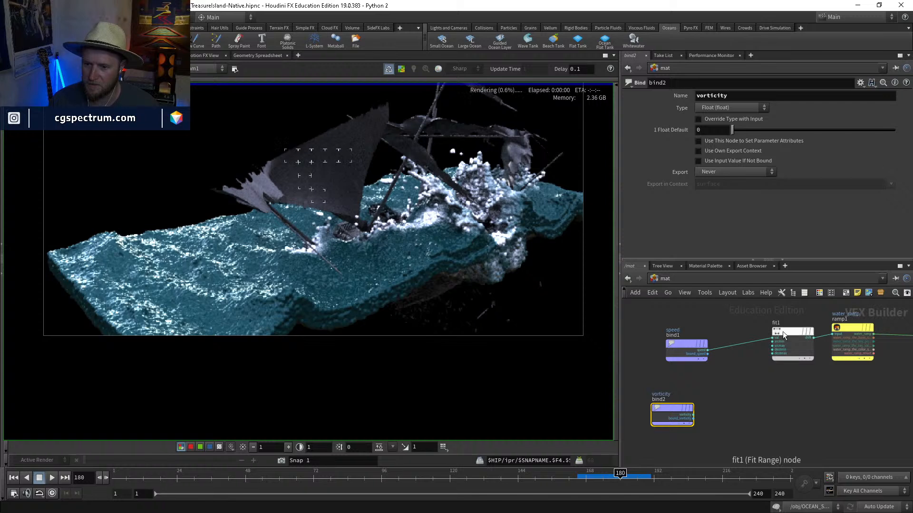
pyautogui.moveTo(782, 332); pyautogui.dragTo(752, 337)
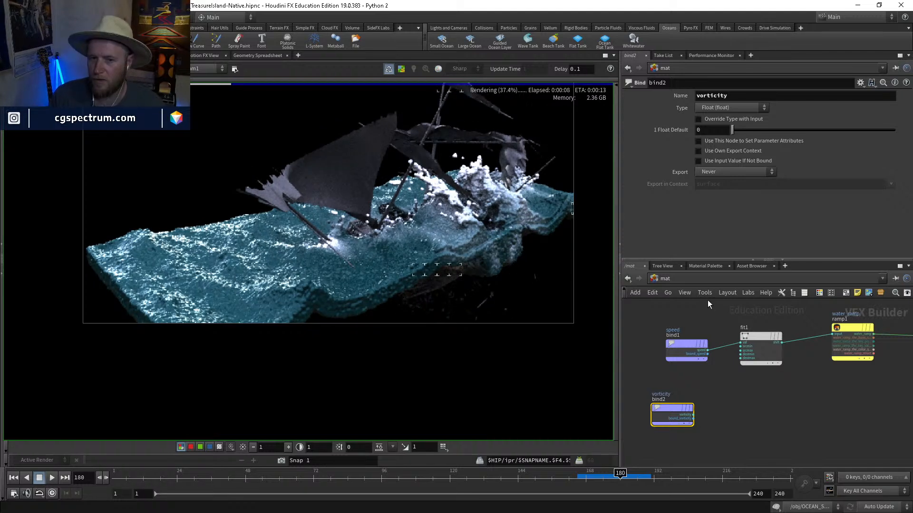
# Step: Set the ocean shader's Transparency to 1
pyautogui.moveTo(707, 301); pyautogui.dragTo(689, 418, button='middle')
pyautogui.scroll(3, 782, 329)
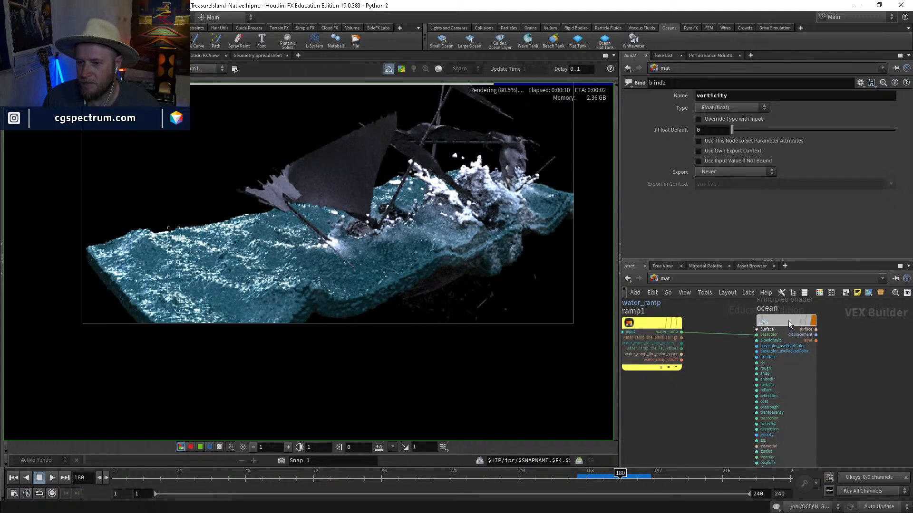
pyautogui.click(788, 320)
pyautogui.scroll(-3, 654, 210)
pyautogui.scroll(-3, 665, 161)
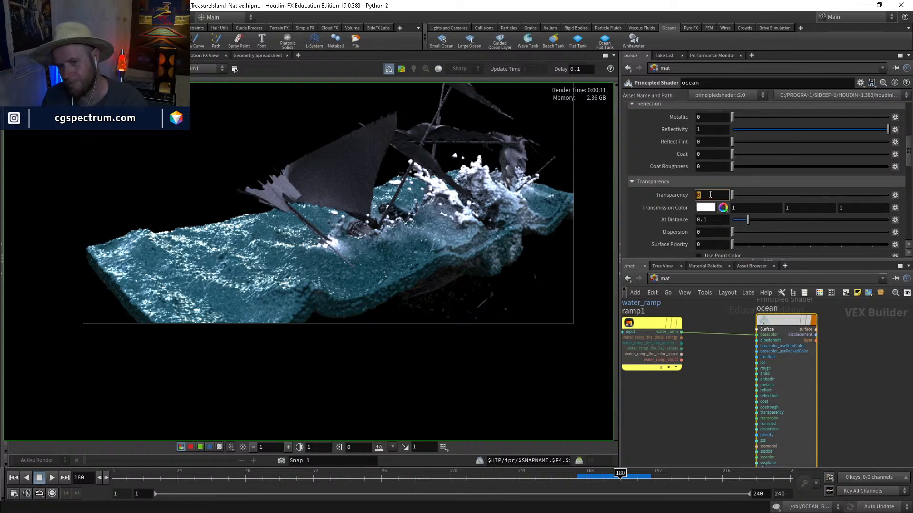
pyautogui.write('1')
pyautogui.press('Return')
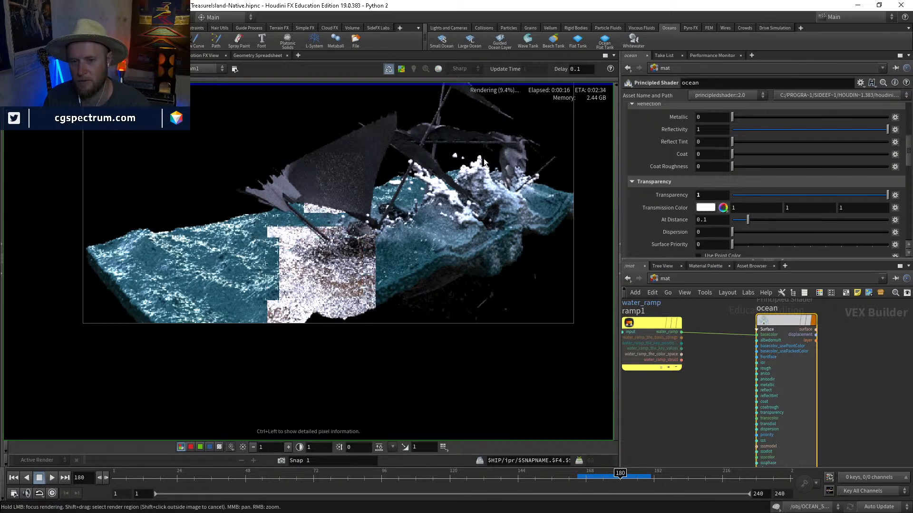
# Step: Examine the transparent water in the render and review the ocean shader's specular, reflection and transparency settings
pyautogui.scroll(2, 480, 163)
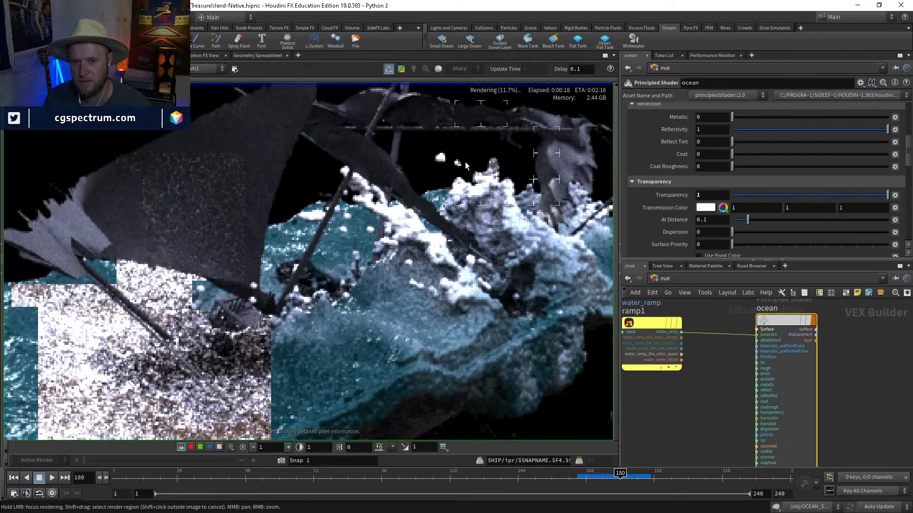
pyautogui.moveTo(503, 177); pyautogui.dragTo(482, 204, button='middle')
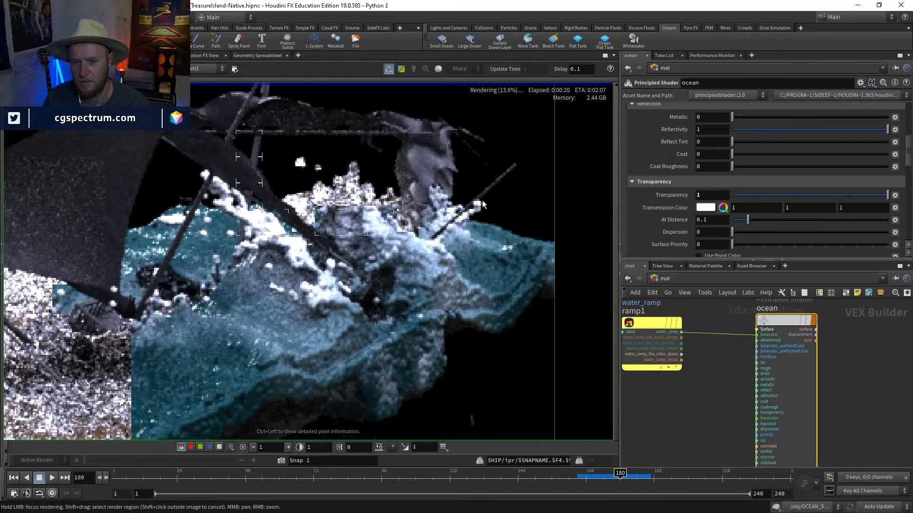
pyautogui.scroll(-3, 495, 210)
pyautogui.moveTo(197, 257); pyautogui.dragTo(366, 255, button='middle')
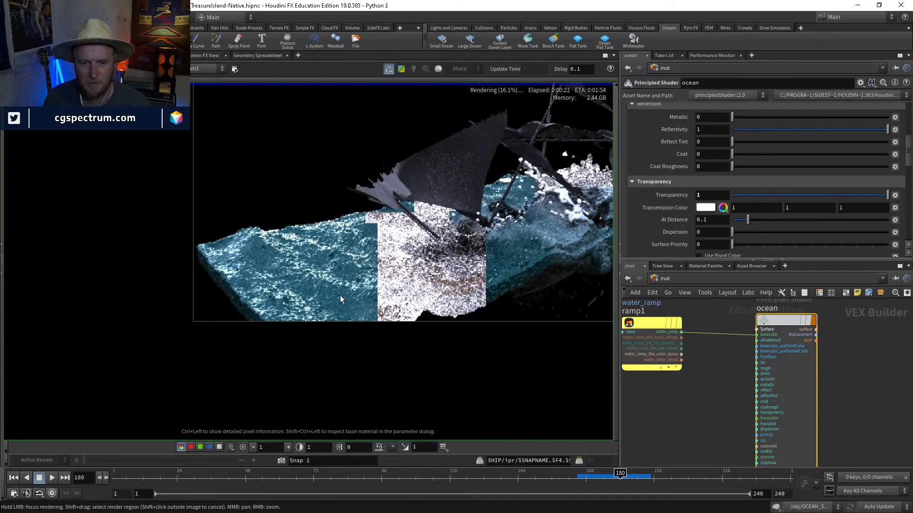
pyautogui.scroll(3, 846, 231)
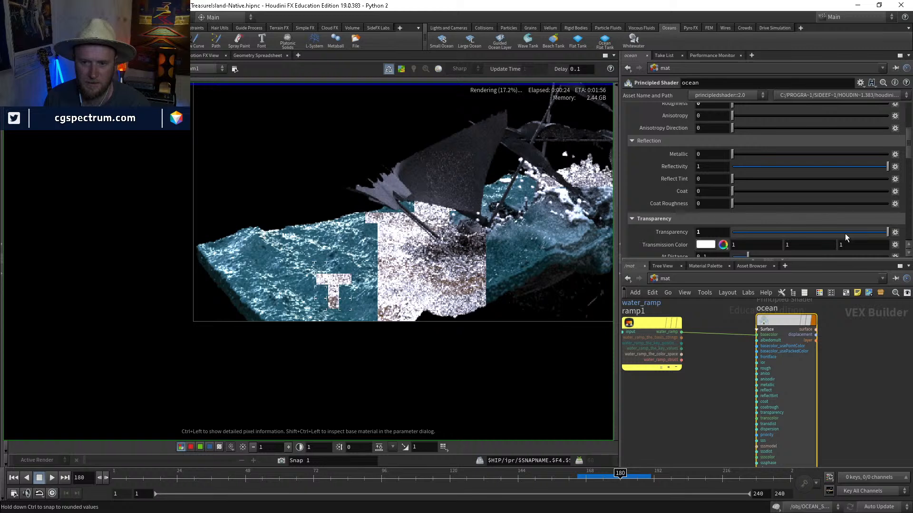
pyautogui.scroll(-2, 843, 233)
pyautogui.scroll(3, 840, 232)
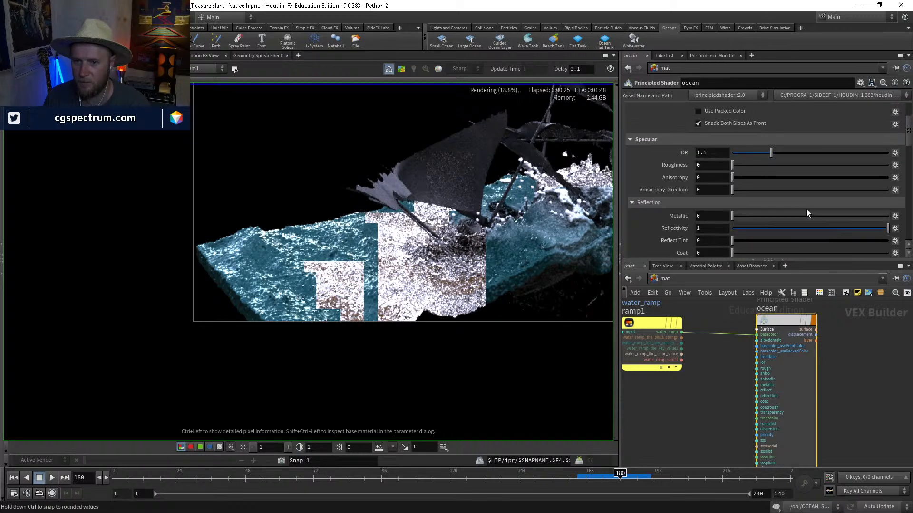
# Step: Set the ocean shader's specular IOR to 1.2
pyautogui.click(714, 153)
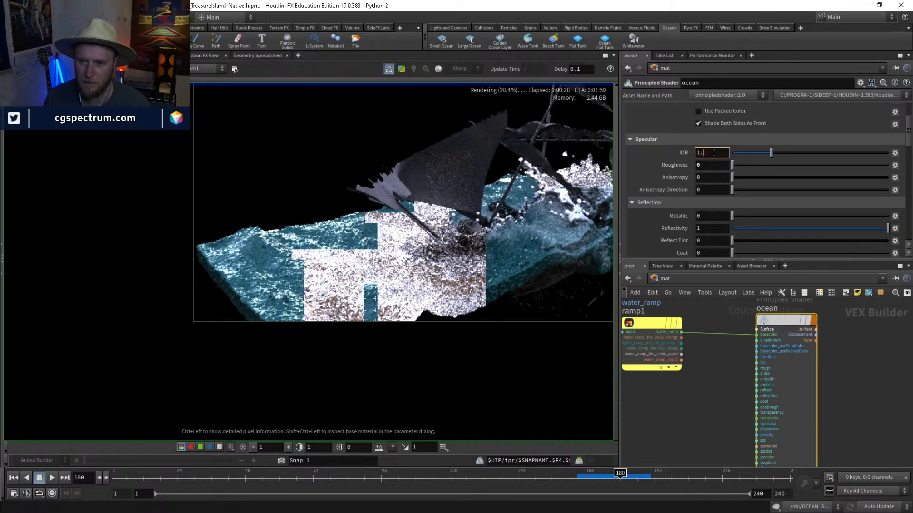
pyautogui.press('BackSpace')
pyautogui.write('2')
pyautogui.press('Return')
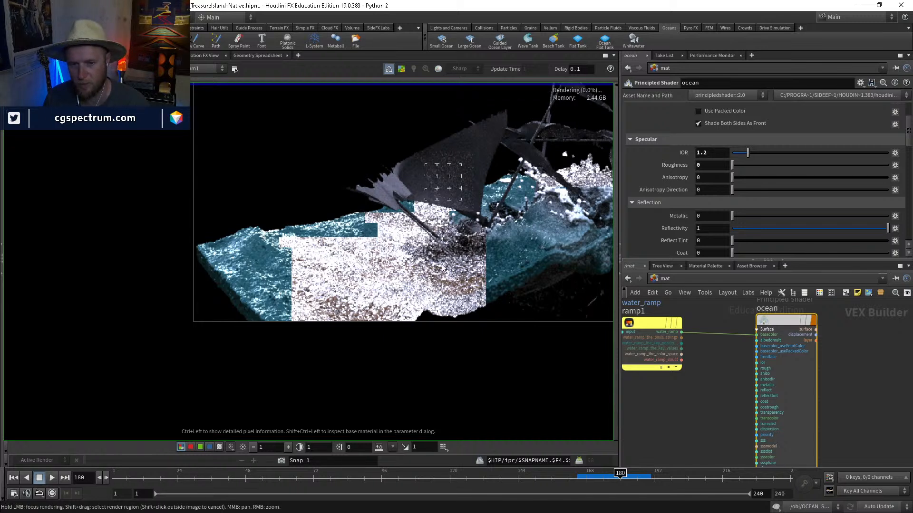
# Step: Examine the re-rendered water around the ship and review the Fit Range node's source range in the ocean shader network
pyautogui.scroll(-5, 653, 167)
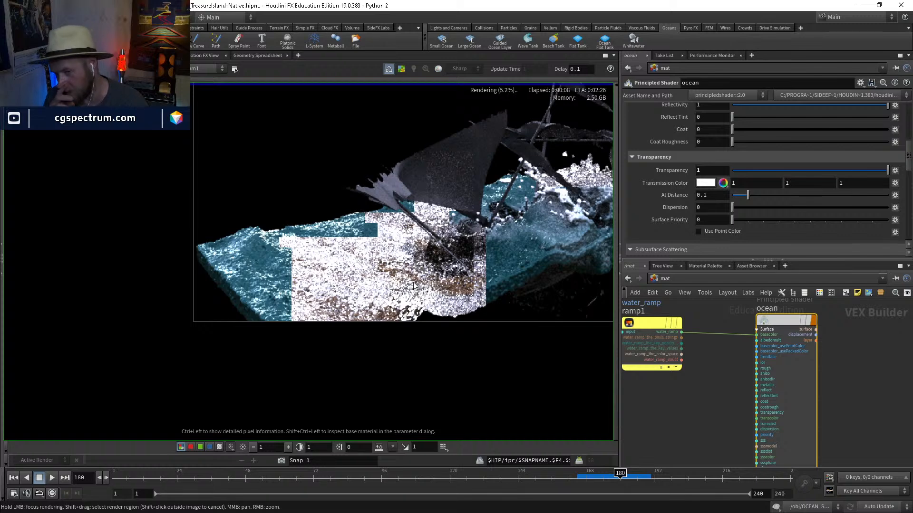
pyautogui.scroll(2, 404, 290)
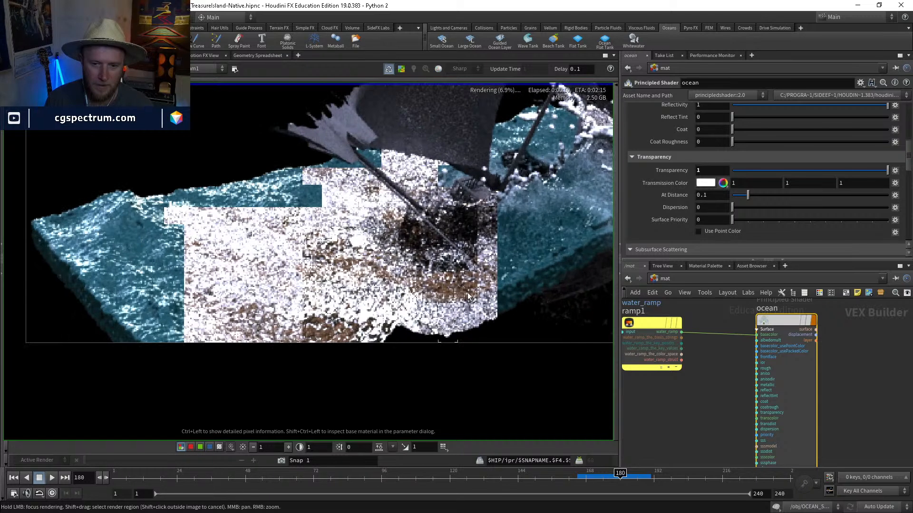
pyautogui.moveTo(386, 296); pyautogui.dragTo(420, 266, button='middle')
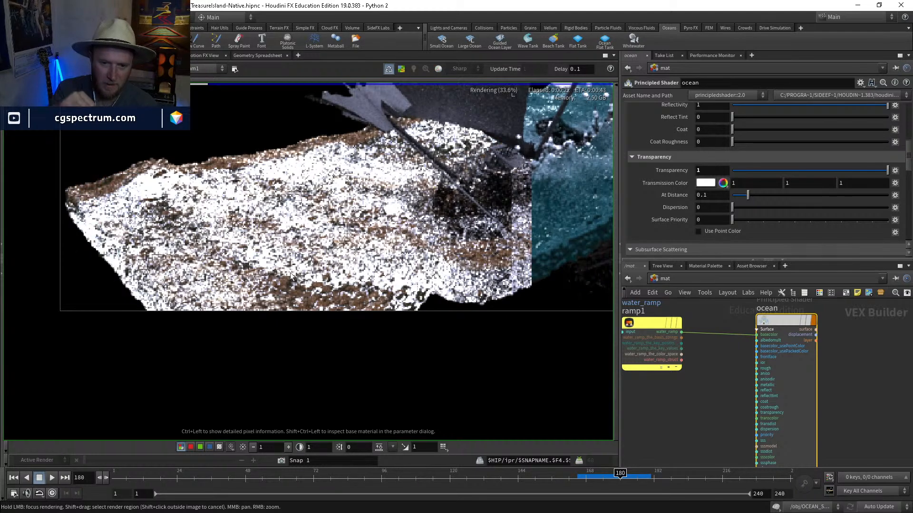
pyautogui.scroll(-3, 291, 276)
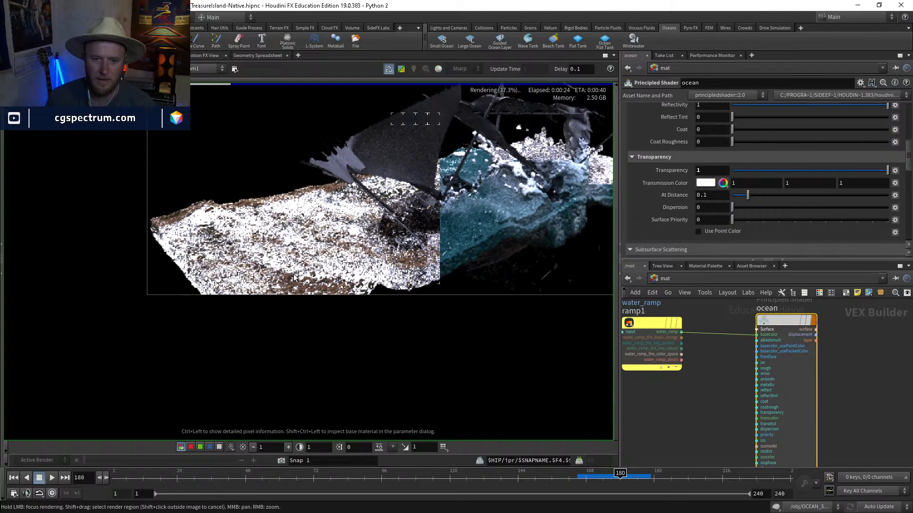
pyautogui.moveTo(484, 240); pyautogui.dragTo(430, 240, button='middle')
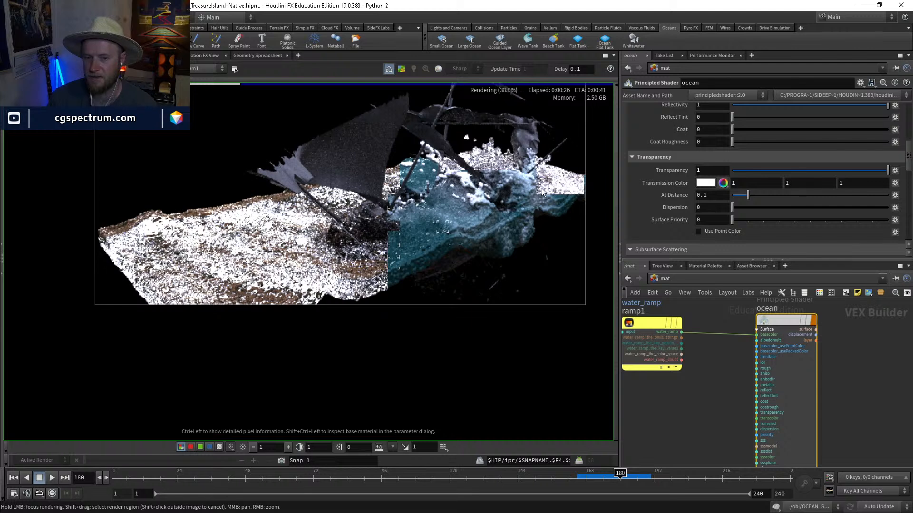
pyautogui.moveTo(451, 236); pyautogui.dragTo(414, 233)
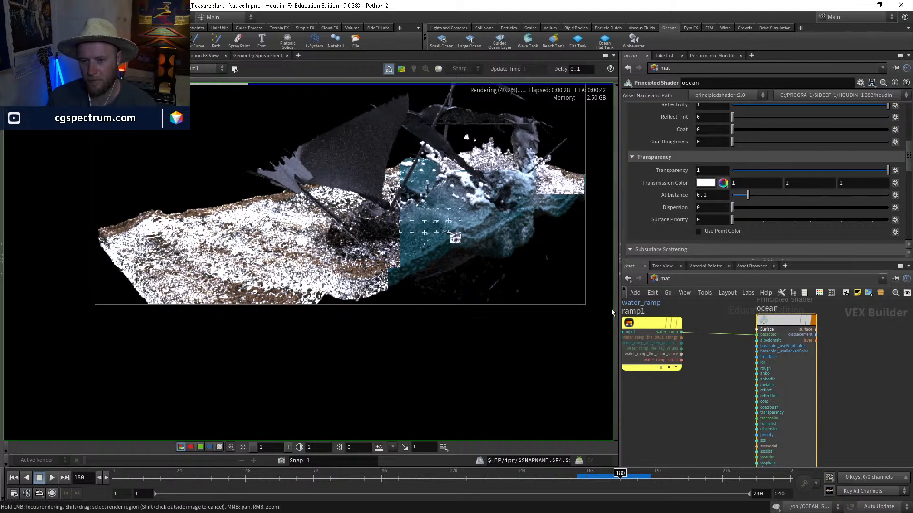
pyautogui.moveTo(810, 396); pyautogui.dragTo(810, 352, button='middle')
pyautogui.moveTo(727, 397); pyautogui.dragTo(717, 422, button='middle')
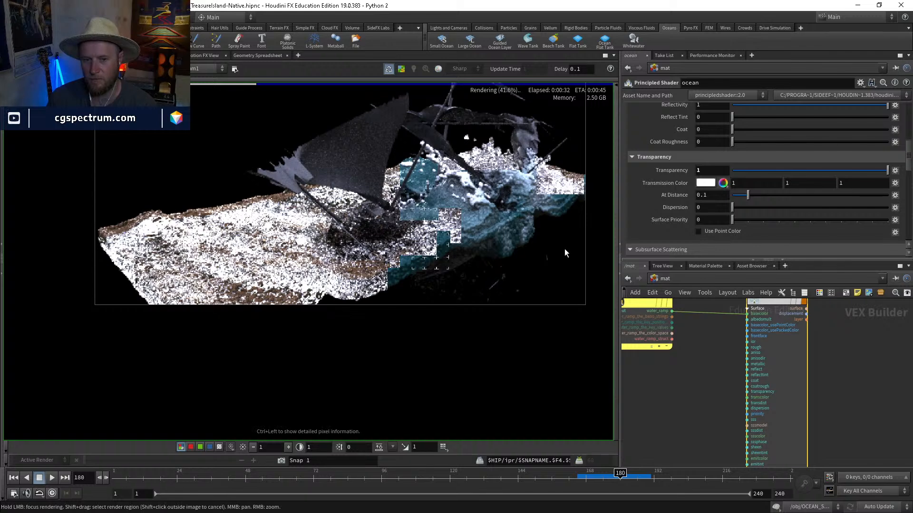
pyautogui.moveTo(717, 382); pyautogui.dragTo(789, 399, button='middle')
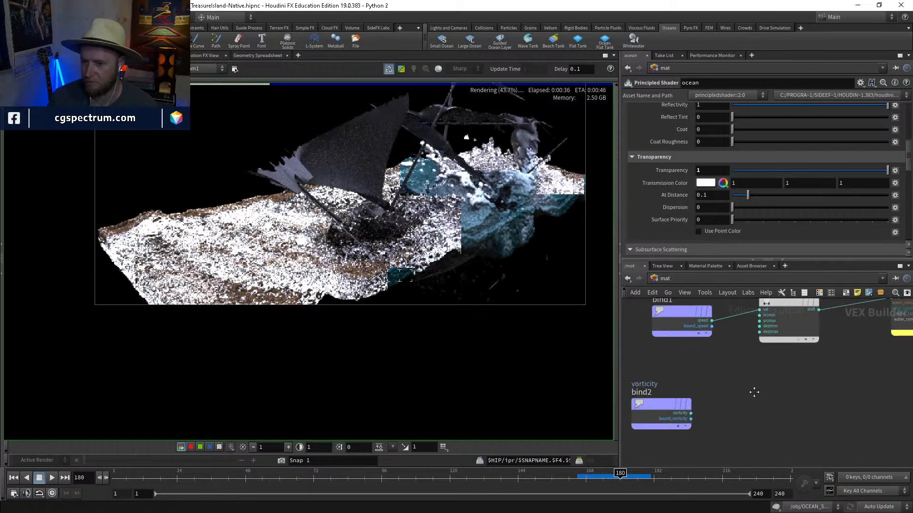
pyautogui.moveTo(801, 288); pyautogui.dragTo(753, 312, button='middle')
pyautogui.click(739, 323)
pyautogui.scroll(-3, 825, 418)
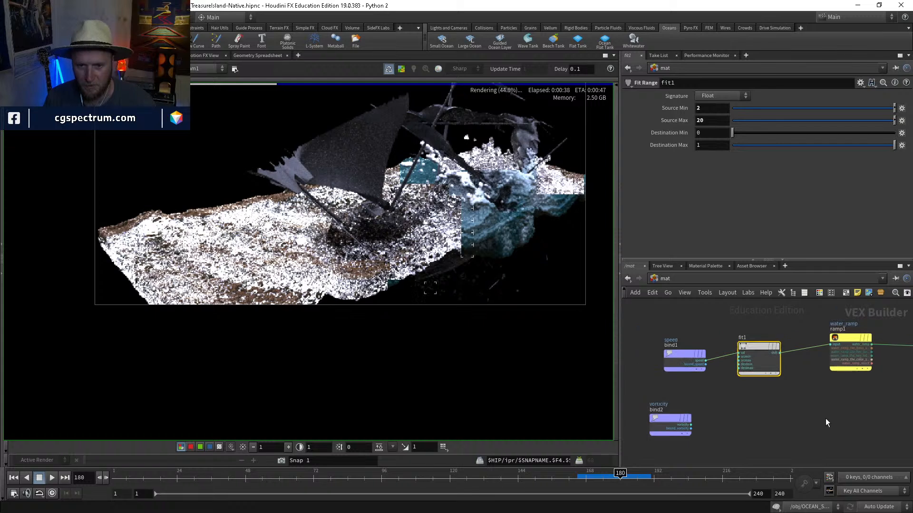
pyautogui.moveTo(825, 418); pyautogui.dragTo(746, 435, button='middle')
# Step: Select the ocean shader and enable Fake Caustics in its opacity settings
pyautogui.click(827, 344)
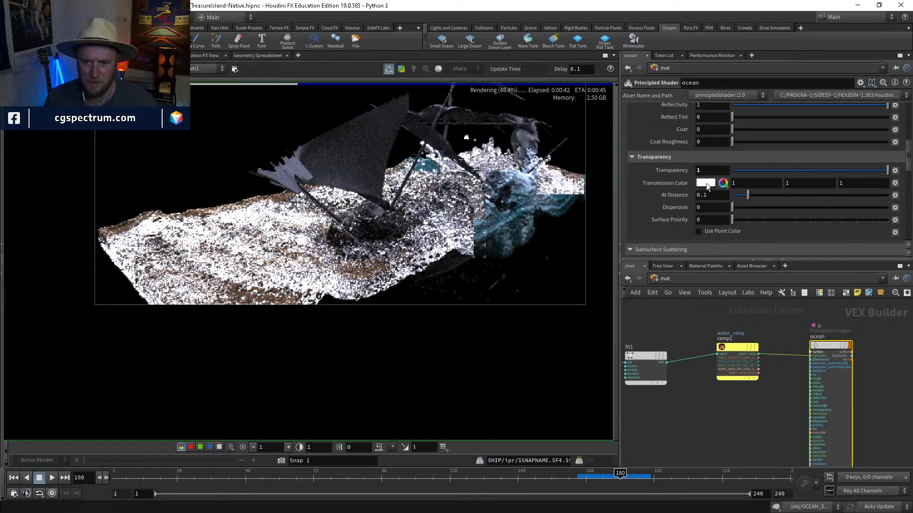
pyautogui.scroll(-10, 668, 182)
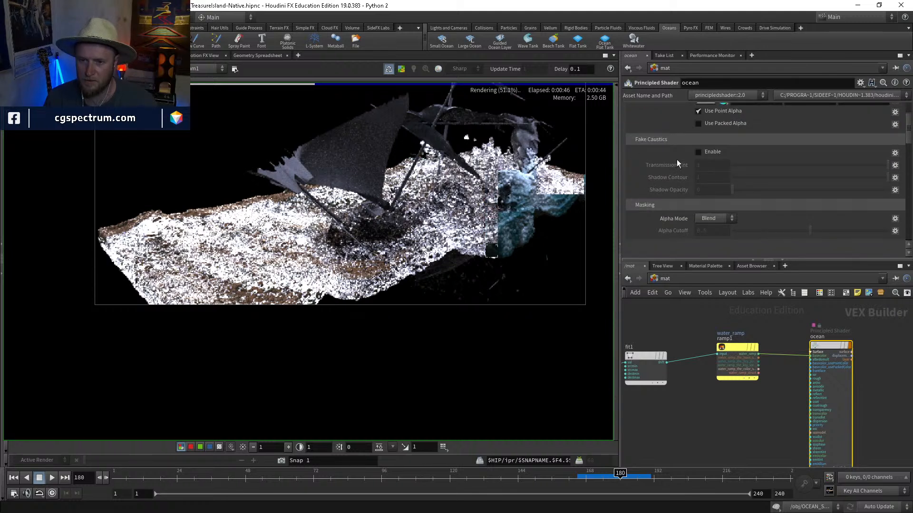
pyautogui.click(703, 153)
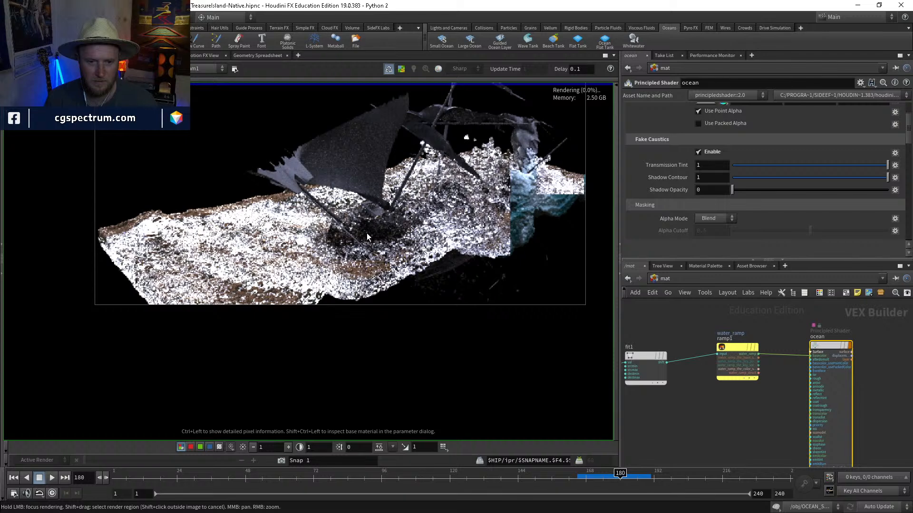
# Step: Examine the fake caustics in the render, focusing on the water beneath the ship's sail and along the tank's edges
pyautogui.scroll(5, 367, 233)
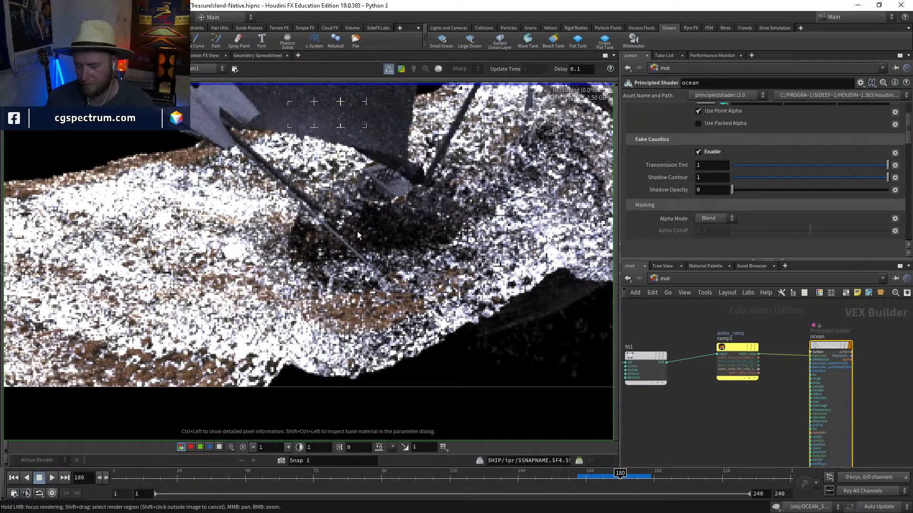
pyautogui.scroll(-3, 350, 229)
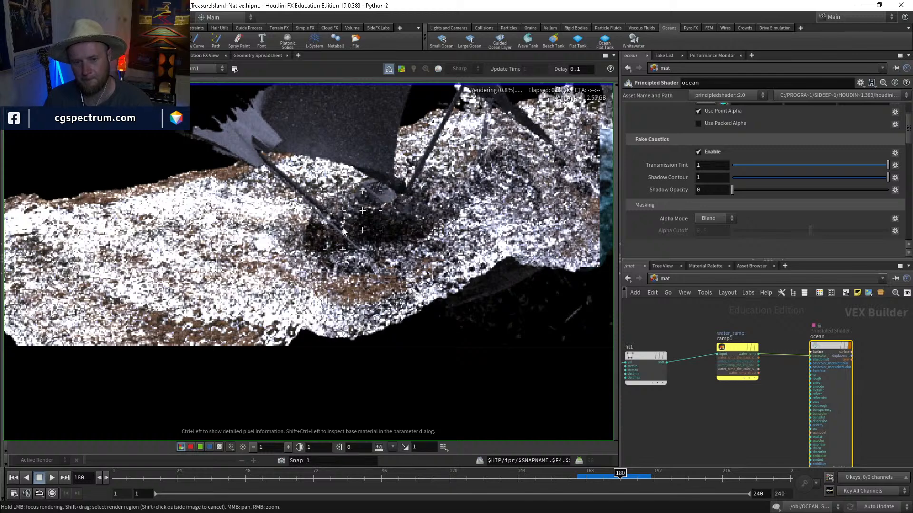
pyautogui.scroll(4, 343, 228)
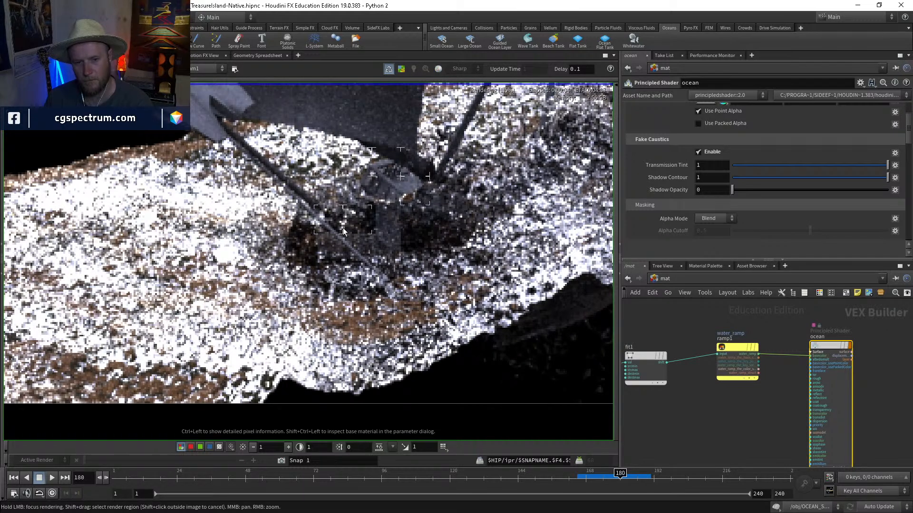
pyautogui.scroll(-2, 450, 239)
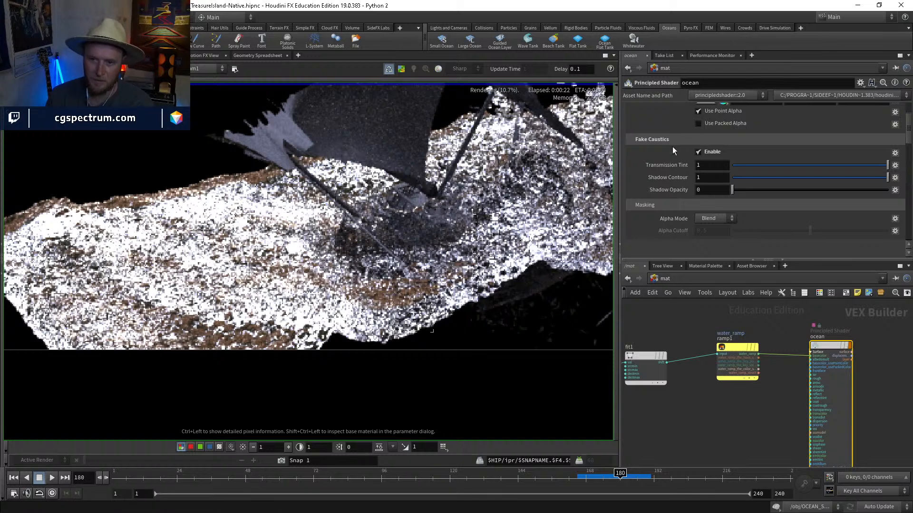
pyautogui.scroll(-2, 544, 206)
pyautogui.moveTo(544, 206); pyautogui.dragTo(441, 215, button='middle')
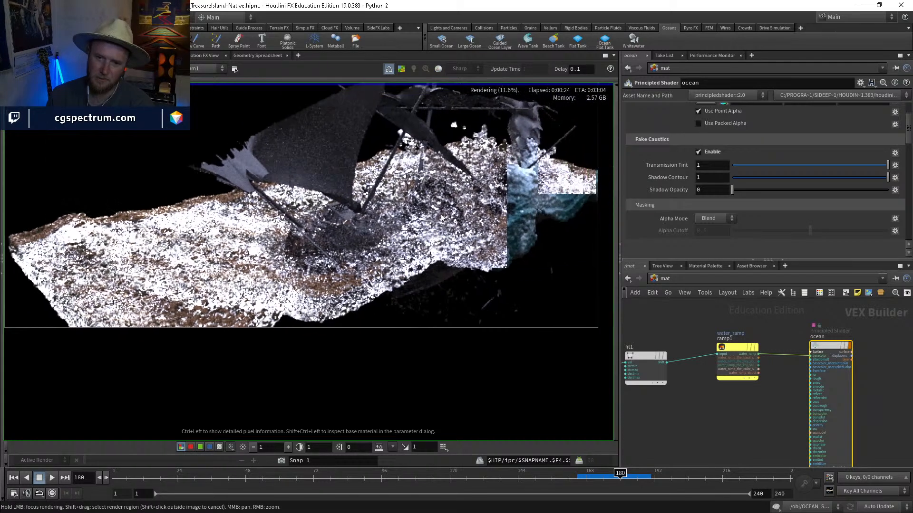
pyautogui.scroll(-1, 534, 195)
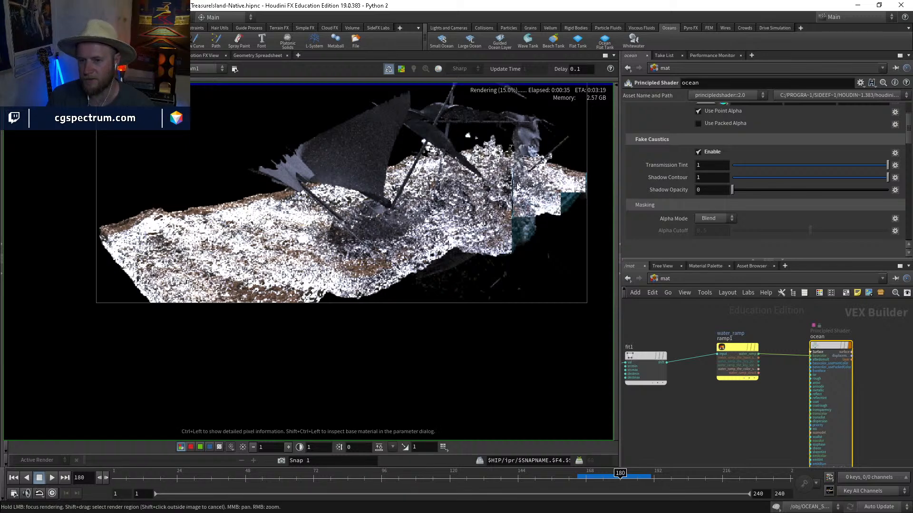
pyautogui.scroll(1, 374, 218)
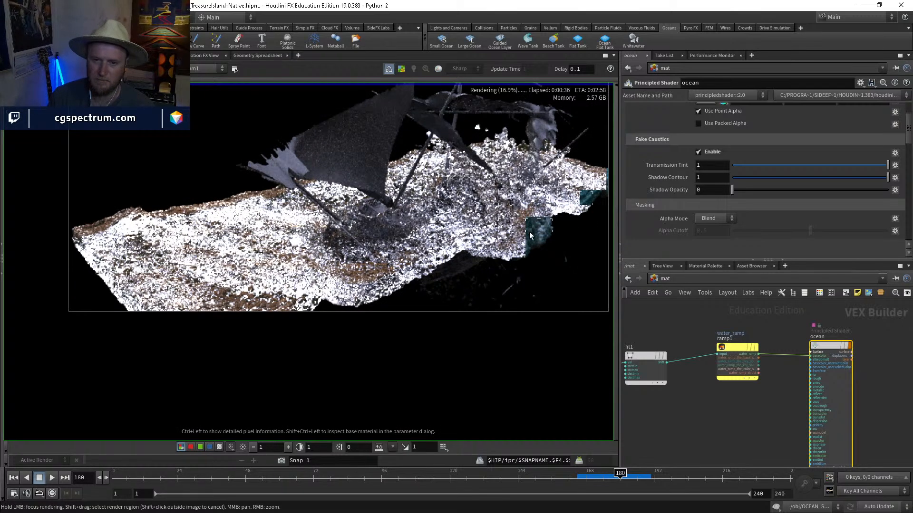
pyautogui.moveTo(344, 238); pyautogui.dragTo(379, 233, button='middle')
pyautogui.scroll(1, 378, 232)
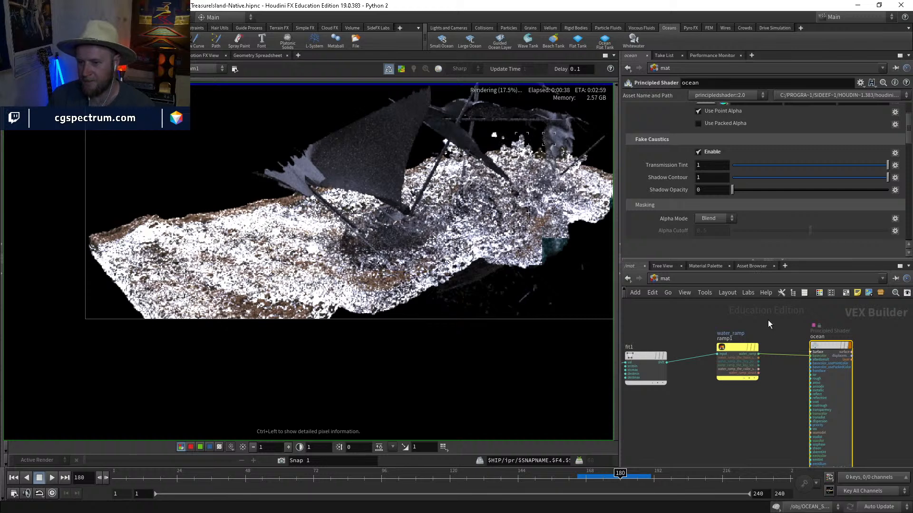
# Step: Set the ocean shader's Transmission Color to a pale green with hue 151 and saturation 0.493
pyautogui.scroll(2, 683, 188)
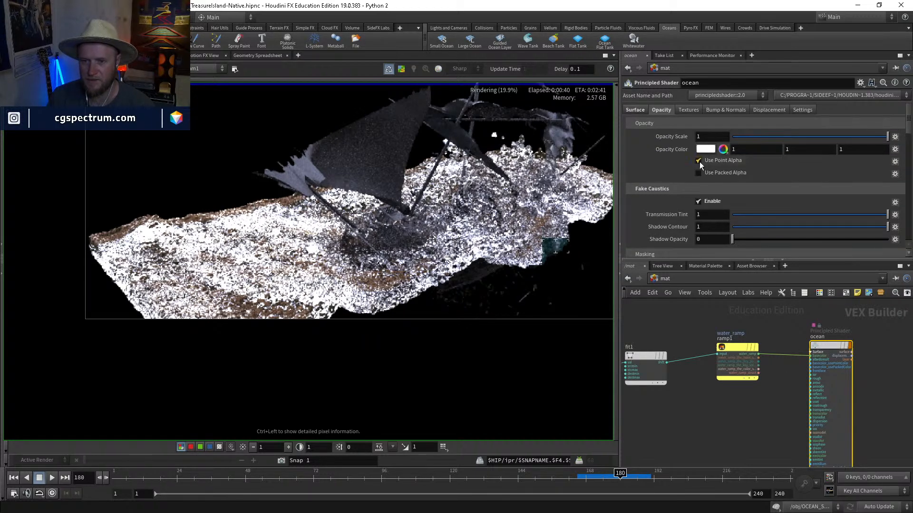
pyautogui.click(637, 110)
pyautogui.scroll(-7, 672, 203)
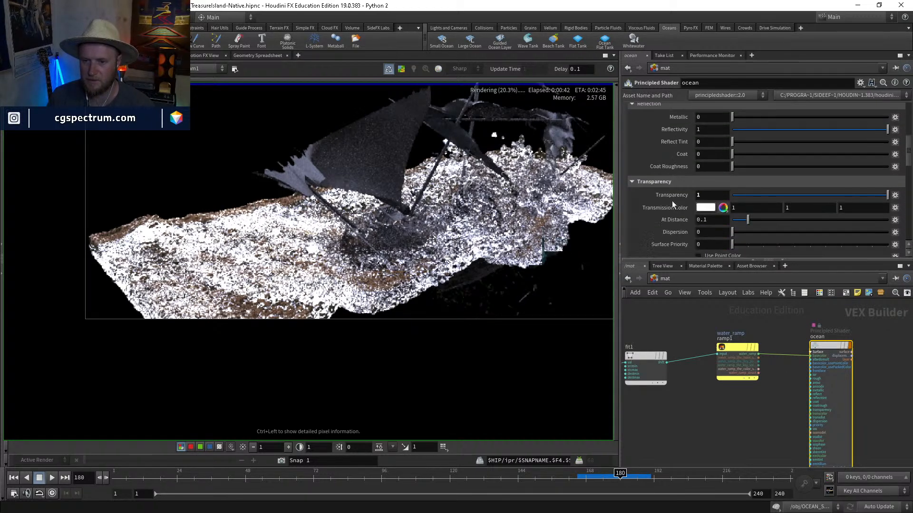
pyautogui.click(705, 196)
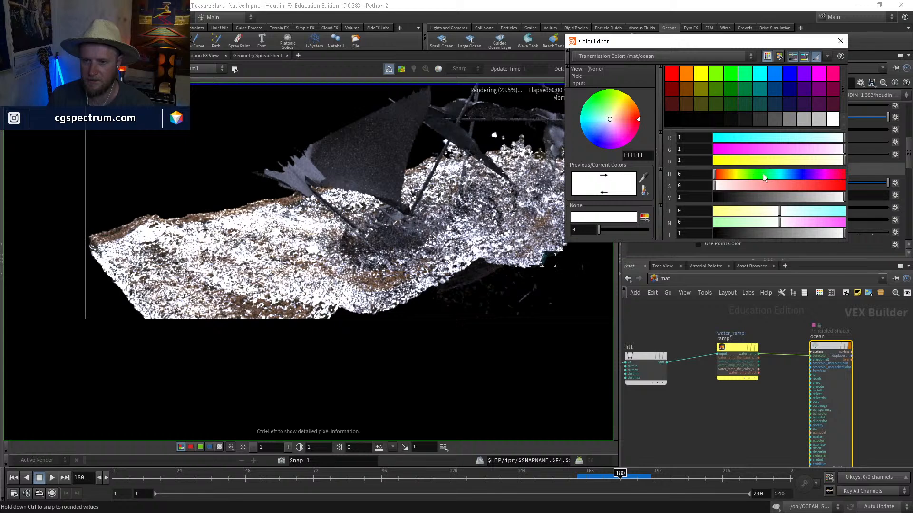
pyautogui.click(762, 174)
pyautogui.click(774, 175)
pyautogui.click(767, 186)
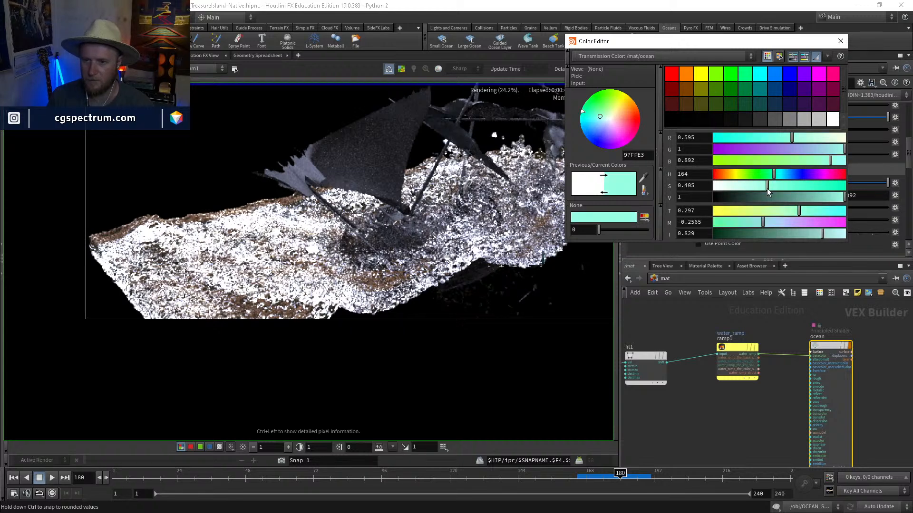
pyautogui.click(779, 185)
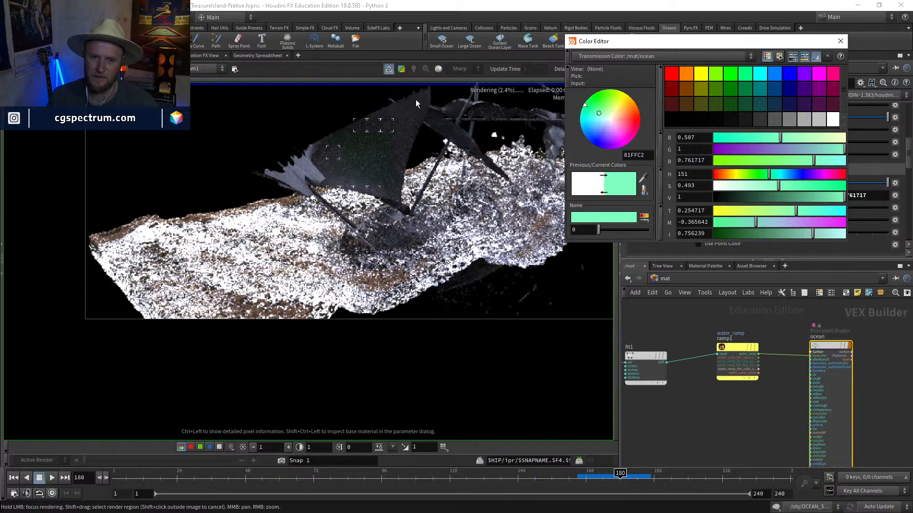
# Step: Check the render around the sail and inspect the boat shader's transmission color and transparency settings
pyautogui.moveTo(418, 121); pyautogui.dragTo(396, 153, button='middle')
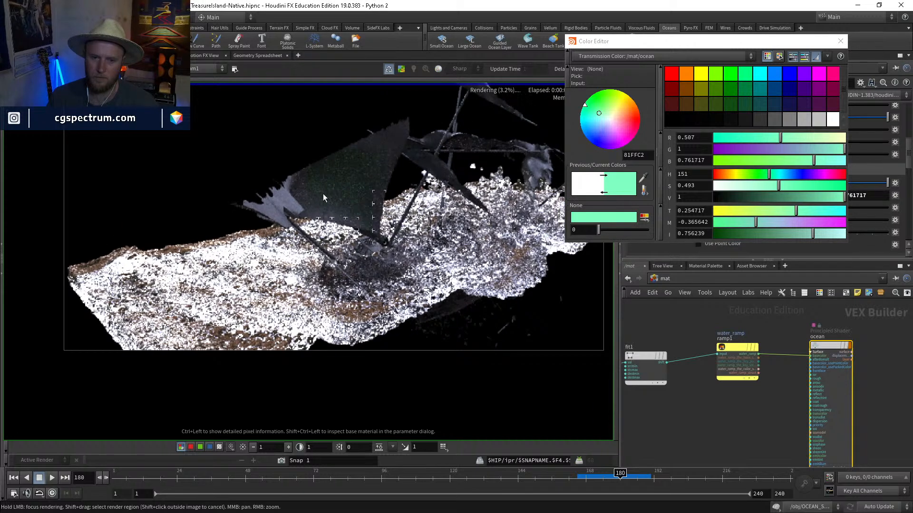
pyautogui.scroll(-3, 765, 412)
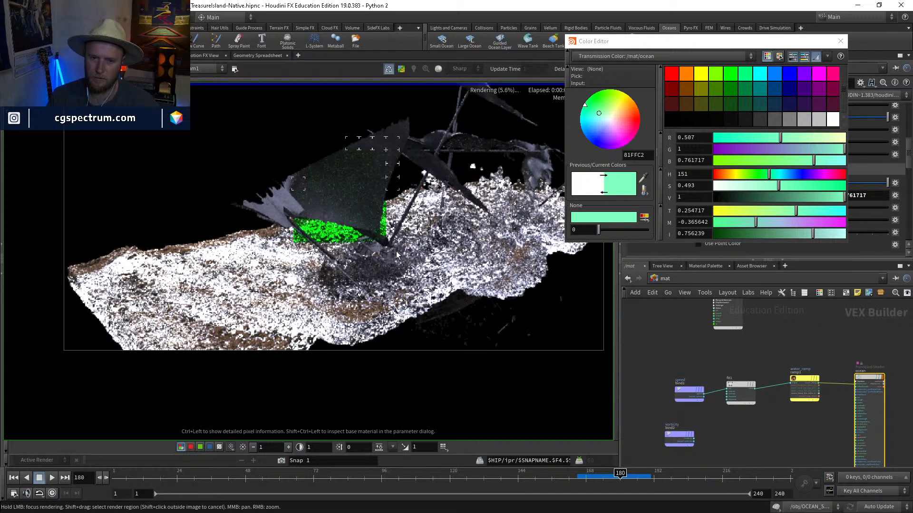
pyautogui.scroll(3, 732, 350)
pyautogui.click(731, 351)
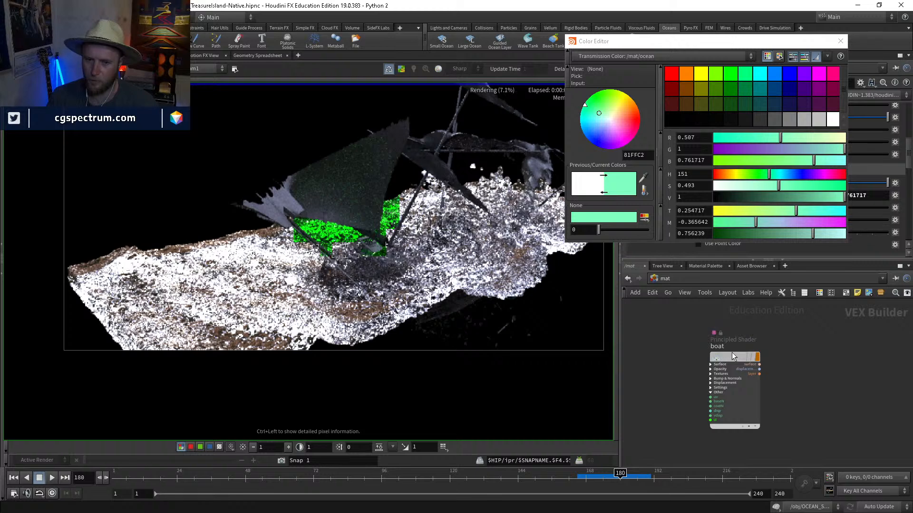
pyautogui.moveTo(770, 41); pyautogui.dragTo(772, 147)
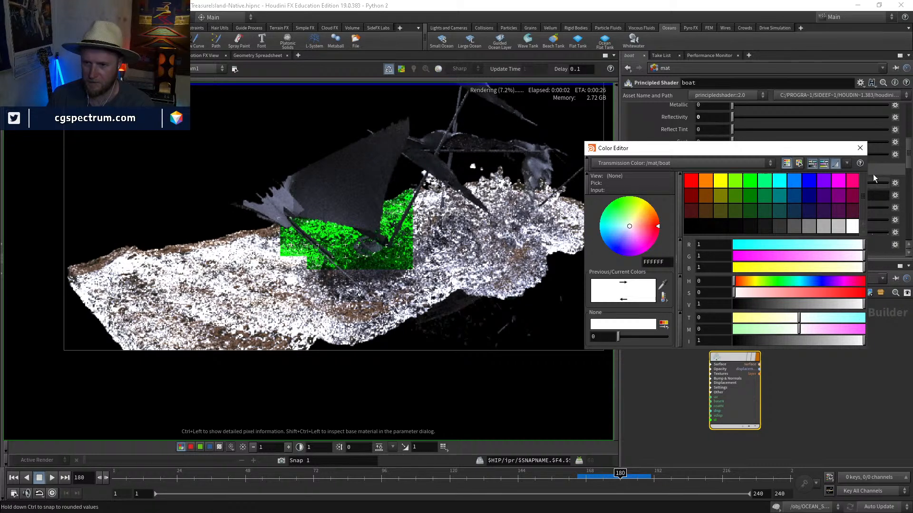
pyautogui.click(860, 148)
# Step: Select the ocean shader and darken its Transmission Color to a value of 0.248
pyautogui.moveTo(828, 416); pyautogui.dragTo(781, 396, button='middle')
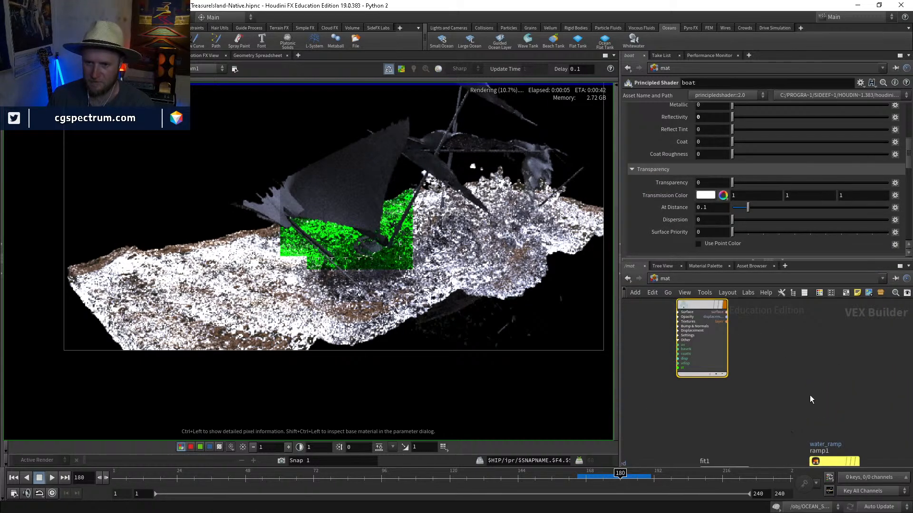
pyautogui.moveTo(886, 411); pyautogui.dragTo(725, 320, button='middle')
pyautogui.moveTo(730, 317); pyautogui.dragTo(790, 370)
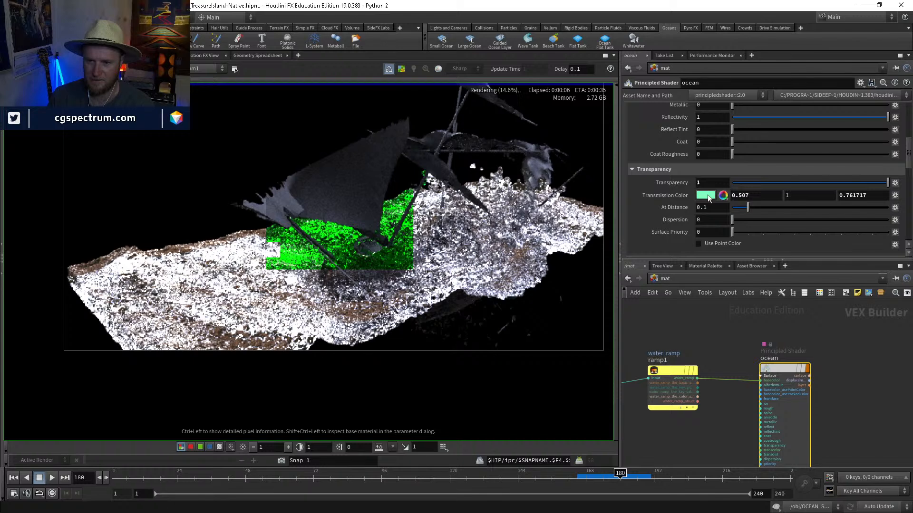
pyautogui.click(706, 195)
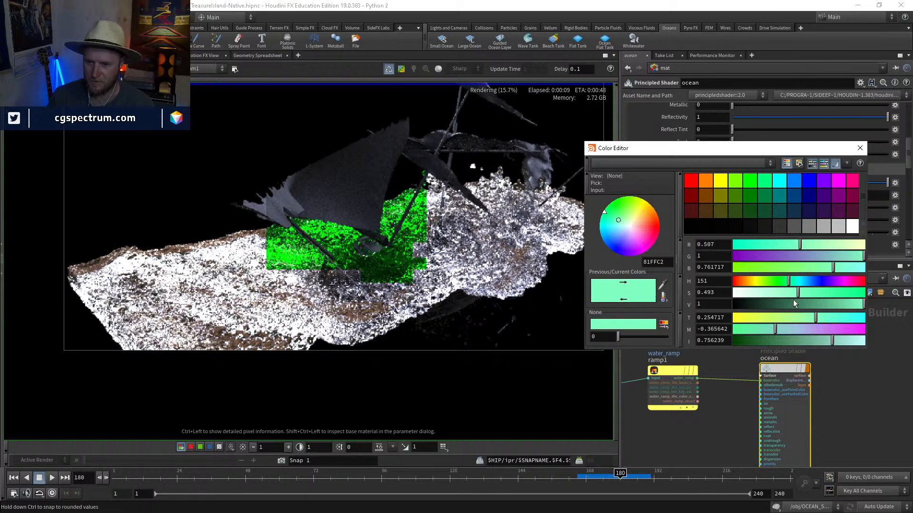
pyautogui.click(765, 304)
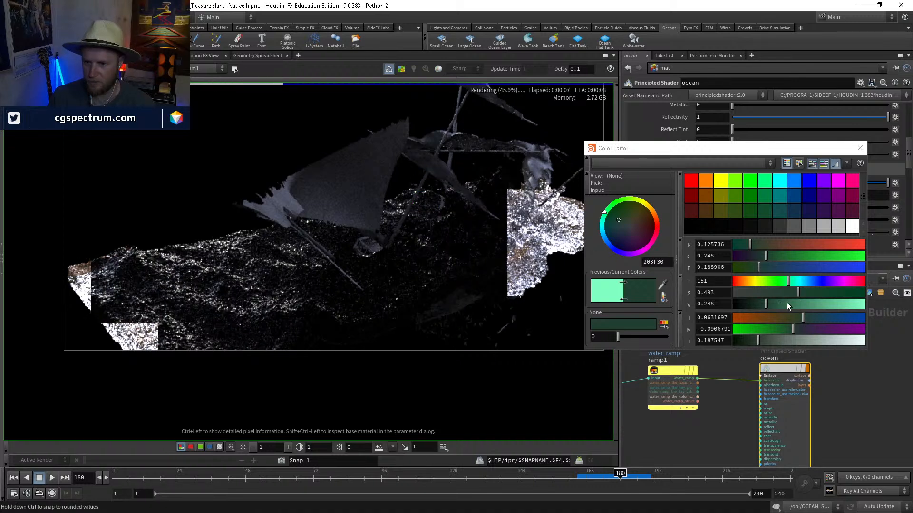
# Step: Brighten the ocean shader's Transmission Color to a value of 0.869 and close the color editor
pyautogui.moveTo(787, 302); pyautogui.dragTo(776, 306)
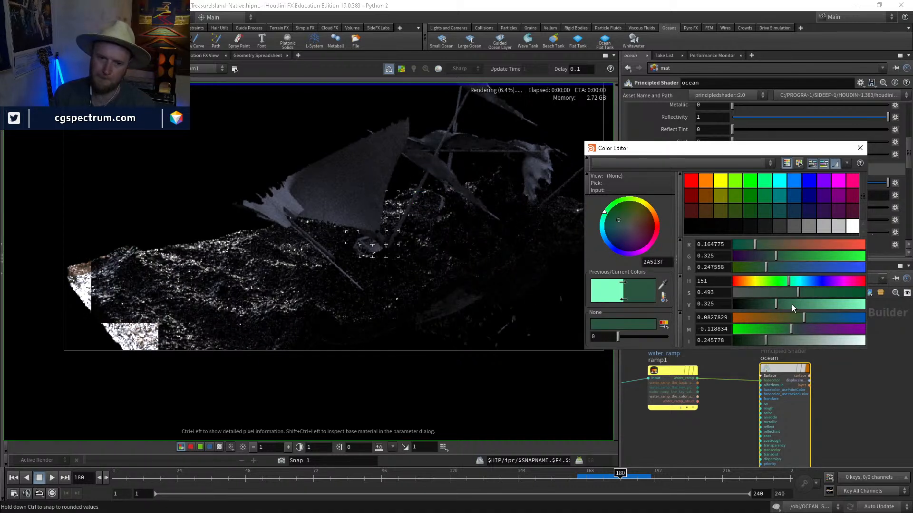
pyautogui.moveTo(803, 304); pyautogui.dragTo(813, 307)
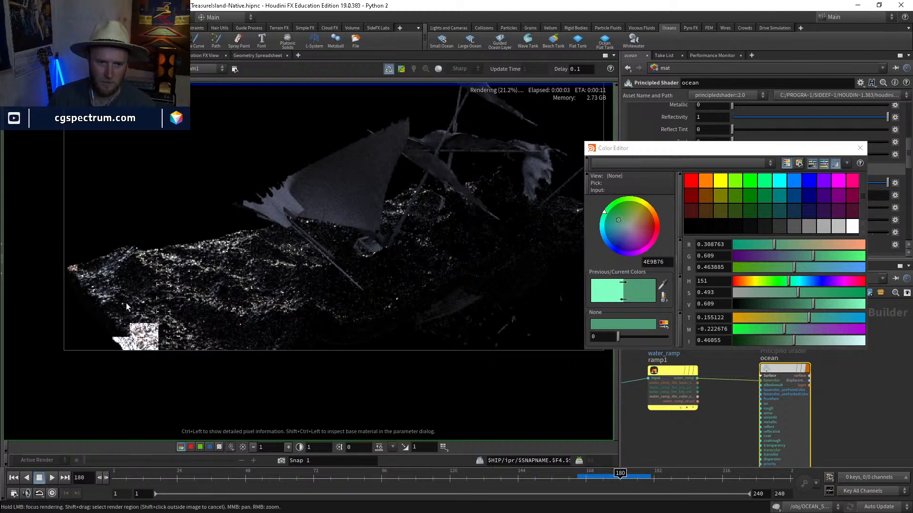
pyautogui.moveTo(840, 306); pyautogui.dragTo(834, 302)
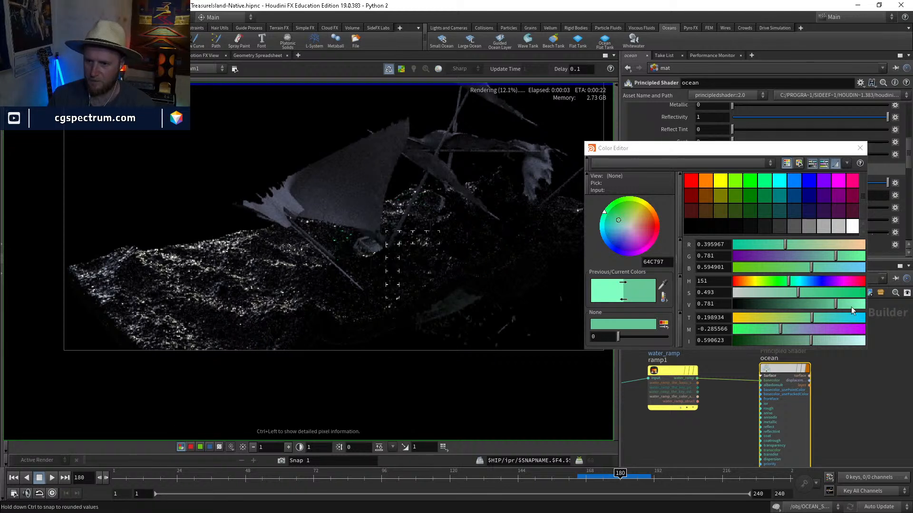
pyautogui.moveTo(851, 307); pyautogui.dragTo(846, 306)
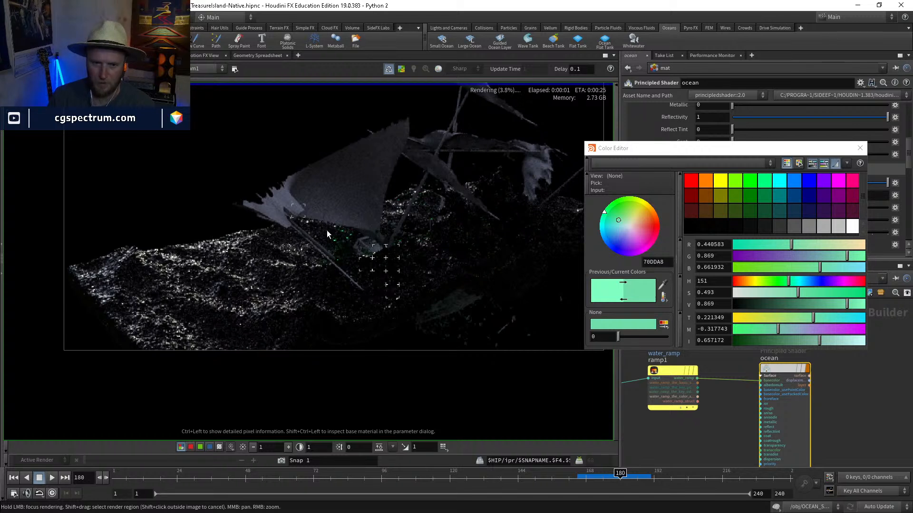
pyautogui.moveTo(412, 291); pyautogui.dragTo(477, 243, button='middle')
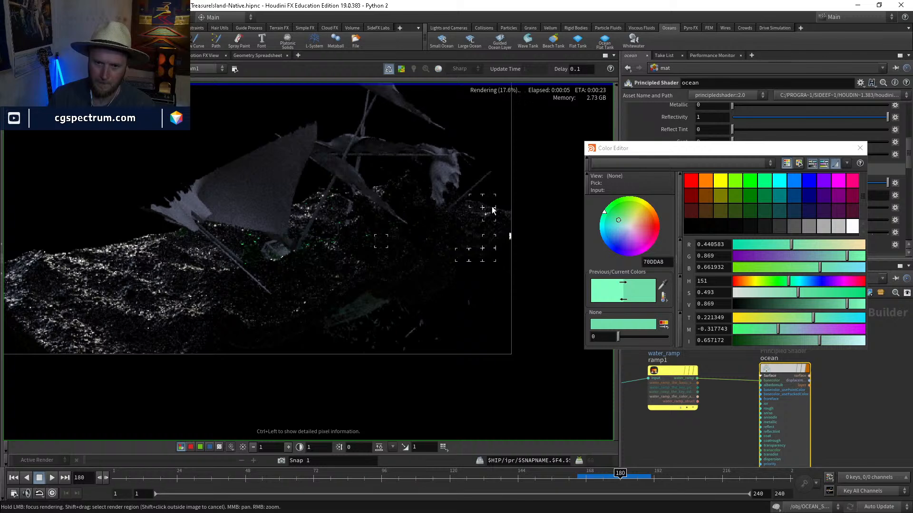
pyautogui.click(860, 148)
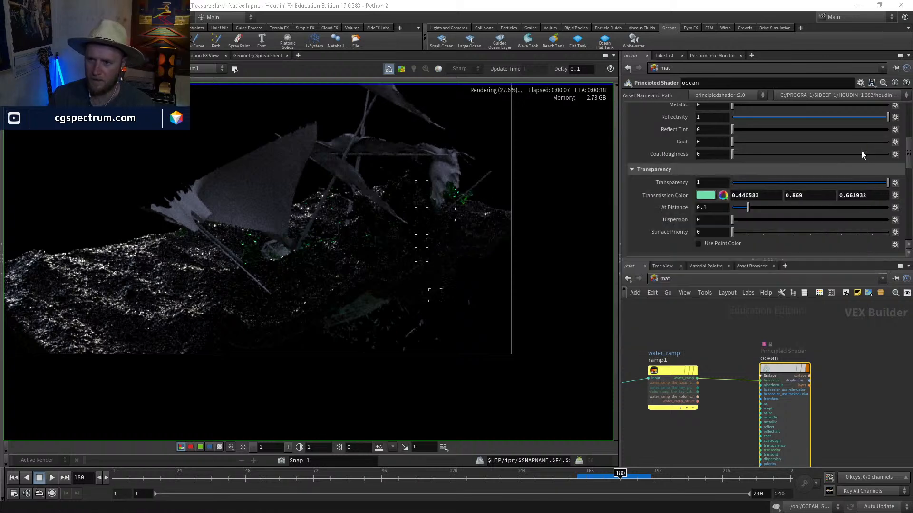
# Step: Enable absorption and nested dielectrics in the Mantra node's shading settings and check the water around the ship
pyautogui.click(660, 279)
pyautogui.click(678, 337)
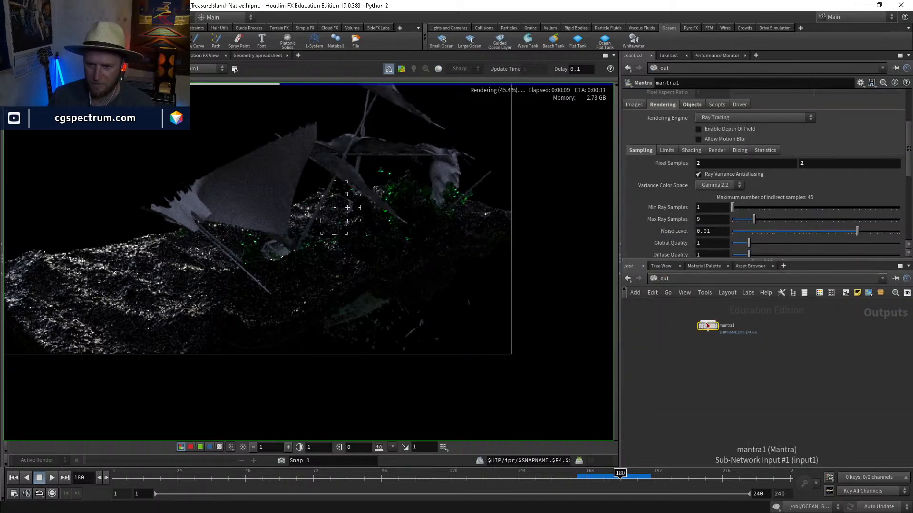
pyautogui.scroll(-8, 688, 151)
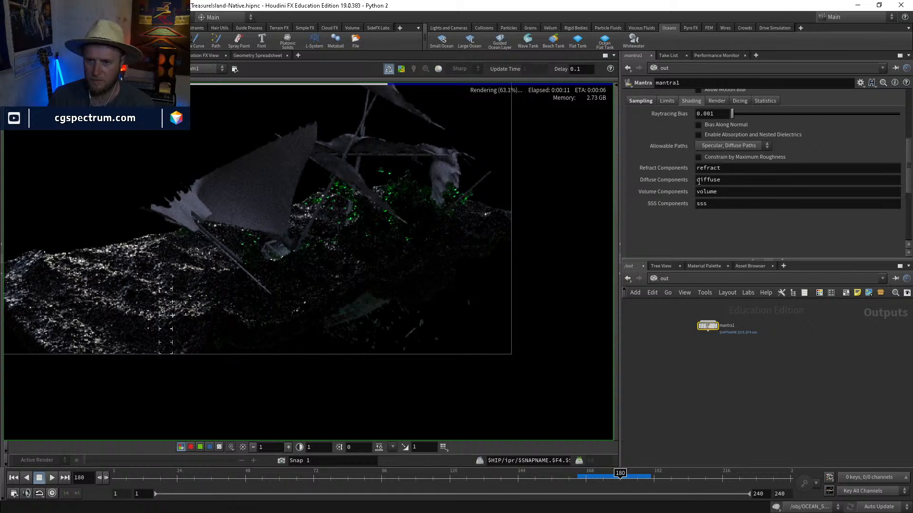
pyautogui.scroll(1, 700, 180)
pyautogui.click(716, 147)
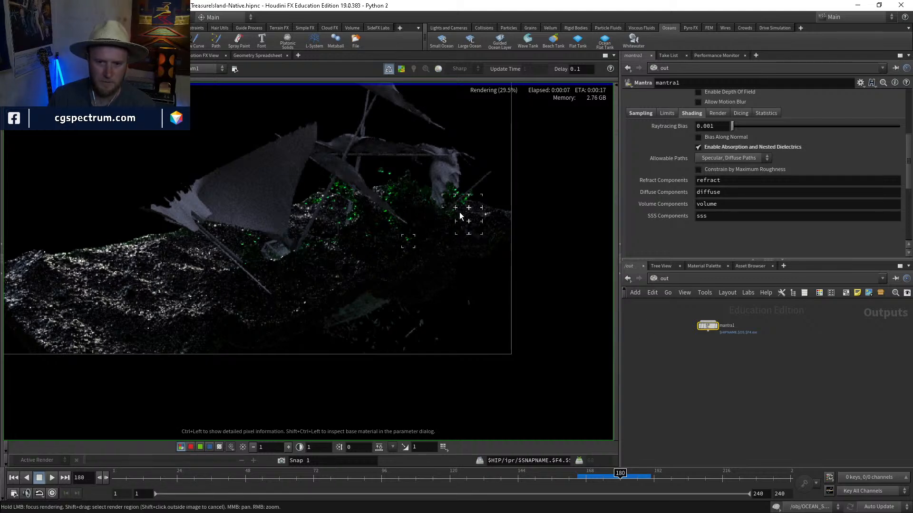
pyautogui.moveTo(308, 257); pyautogui.dragTo(279, 301, button='middle')
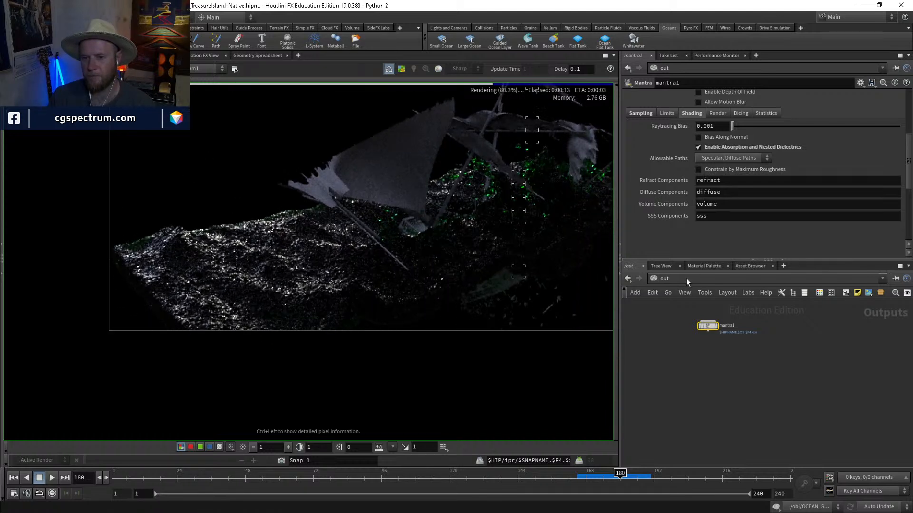
# Step: Set the Mantra node's Reflect Limit and Refract Limit to 3
pyautogui.click(667, 114)
pyautogui.doubleClick(711, 126)
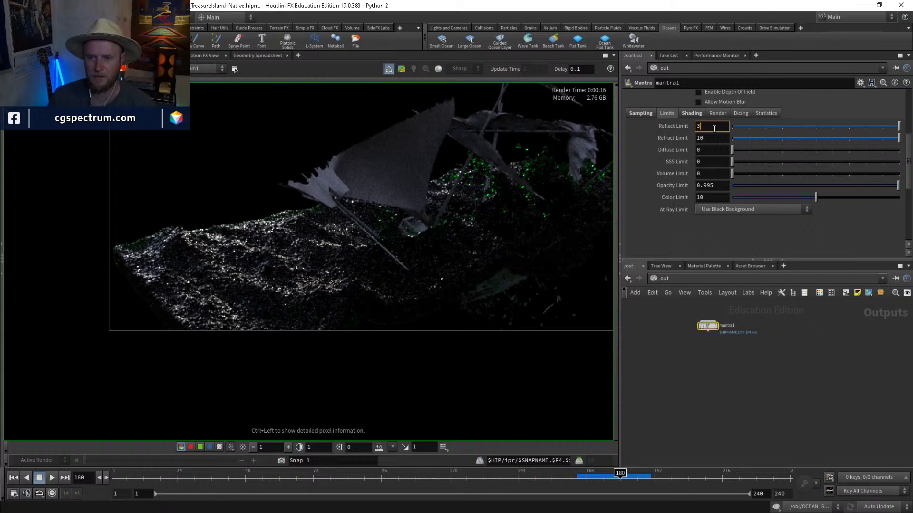
pyautogui.write('3')
pyautogui.doubleClick(711, 138)
pyautogui.write('3')
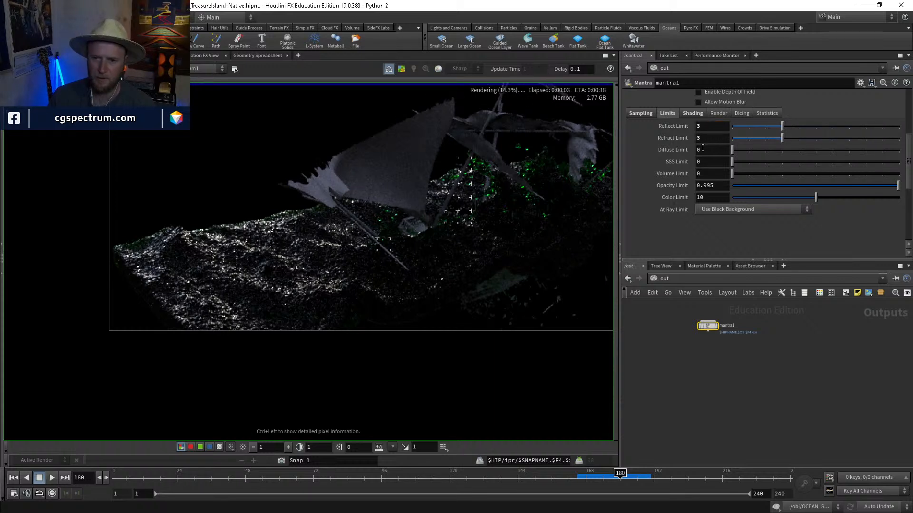
# Step: Review the Mantra node's sampling quality settings and return to the material network
pyautogui.click(640, 113)
pyautogui.scroll(-3, 678, 216)
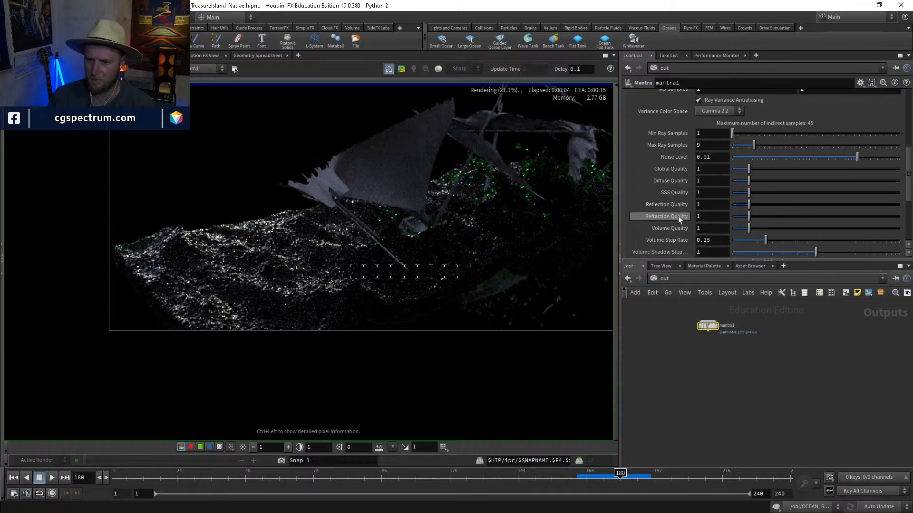
pyautogui.scroll(-2, 678, 216)
pyautogui.click(670, 279)
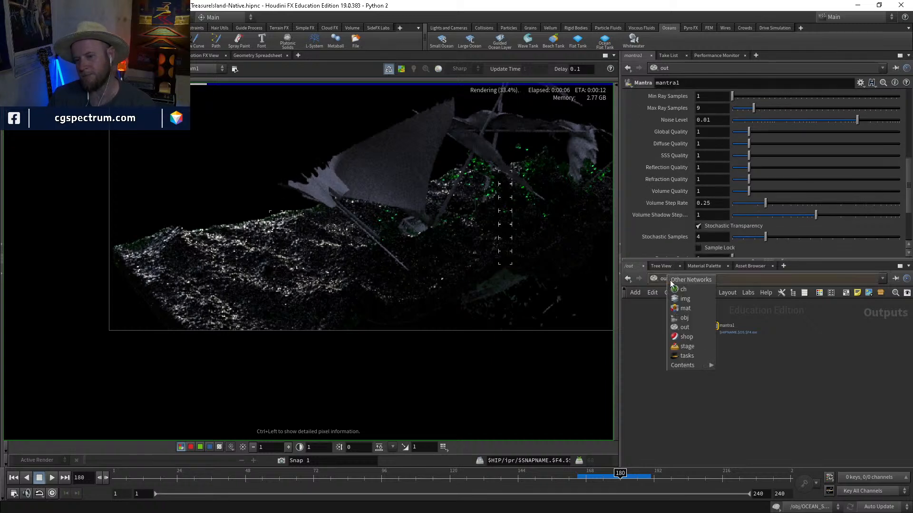
pyautogui.press('Escape')
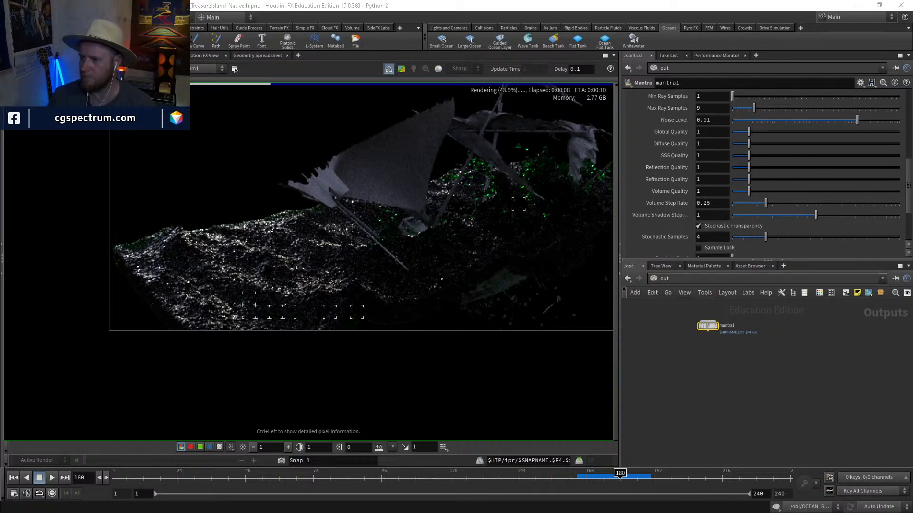
pyautogui.click(663, 279)
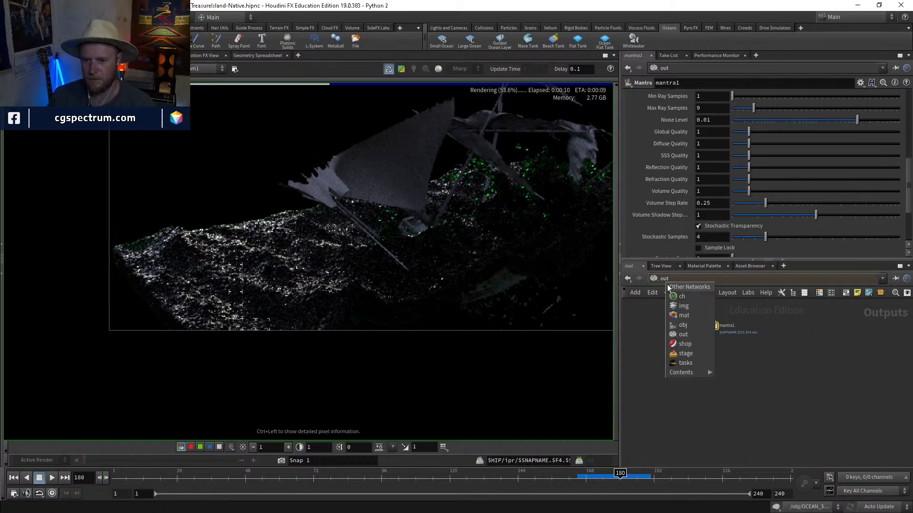
pyautogui.click(677, 315)
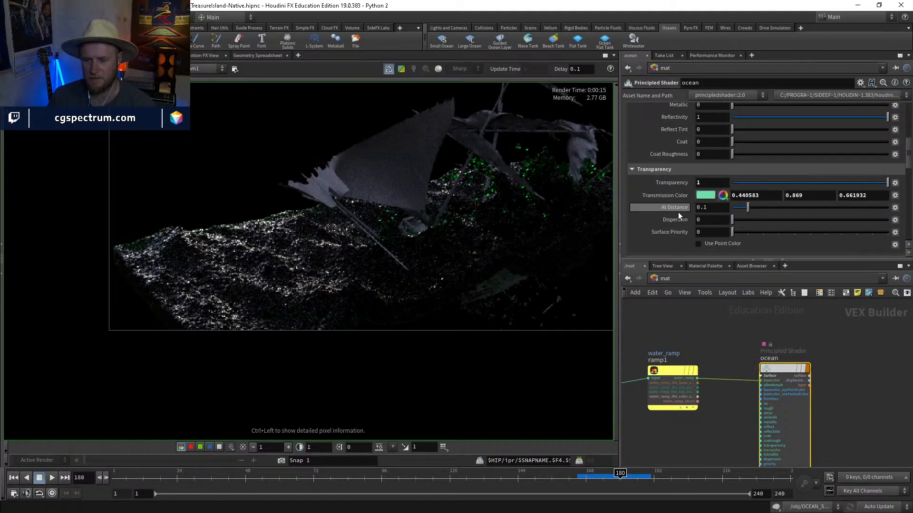
# Step: Try an At Distance of 1 for the ocean shader's transmission and check the rendered water
pyautogui.moveTo(678, 215)
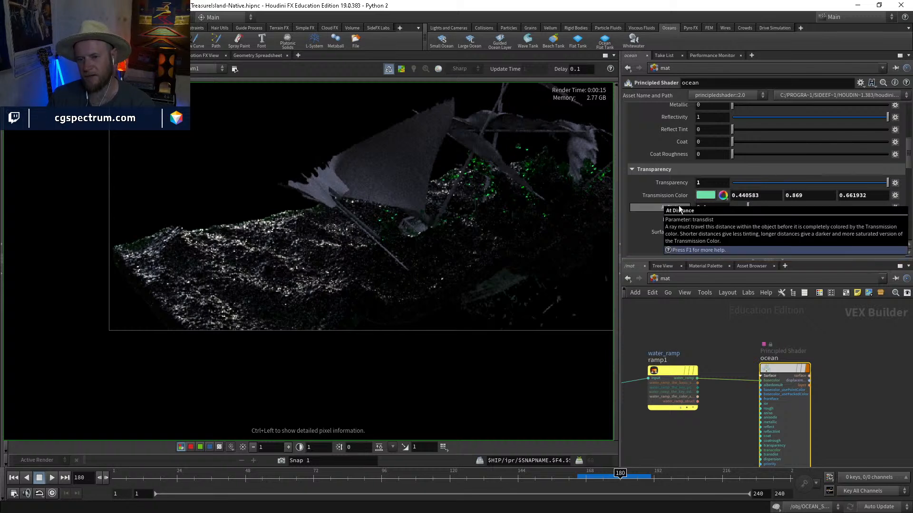
pyautogui.click(712, 207)
pyautogui.write('1')
pyautogui.press('Return')
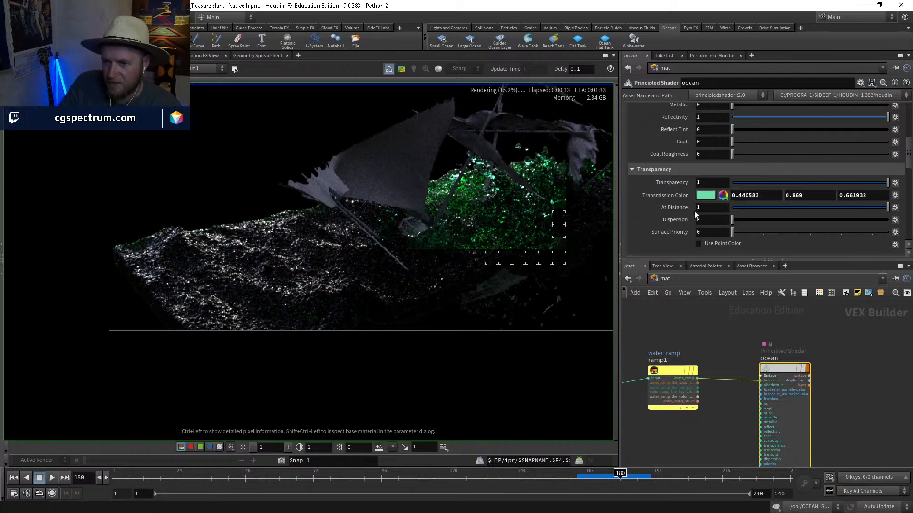
pyautogui.scroll(1, 592, 177)
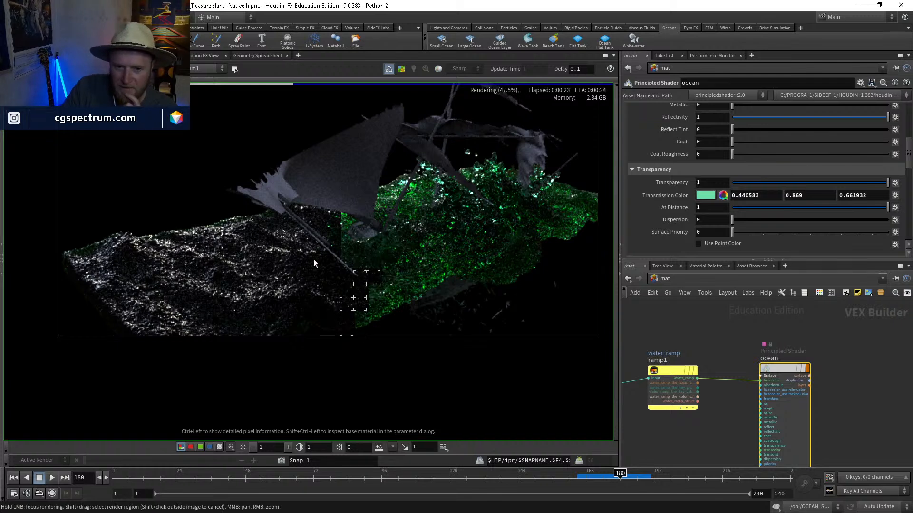
pyautogui.click(141, 265)
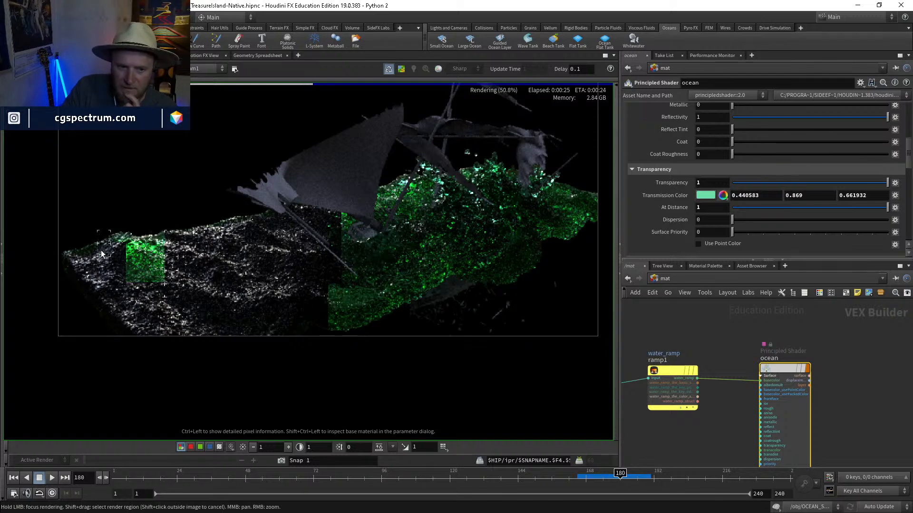
# Step: Set the ocean shader's transmission At Distance to 0.5
pyautogui.click(711, 209)
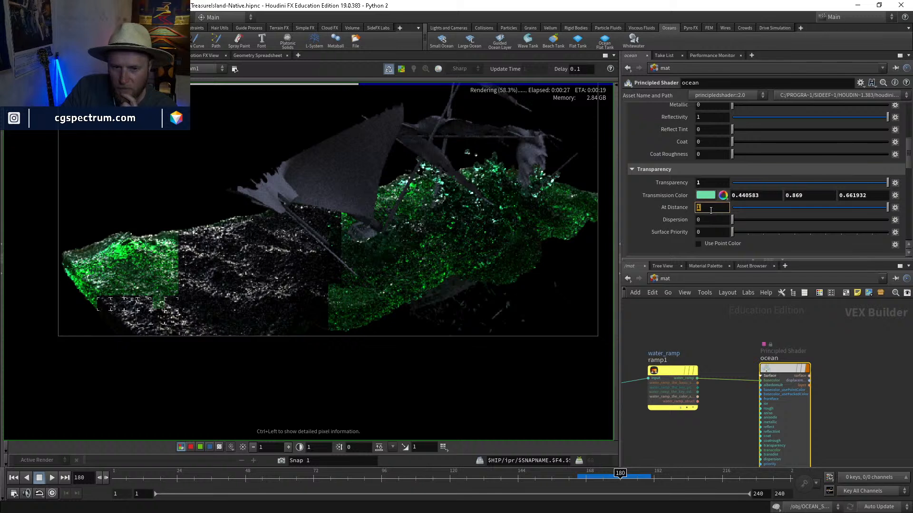
pyautogui.write('0.5')
pyautogui.press('Return')
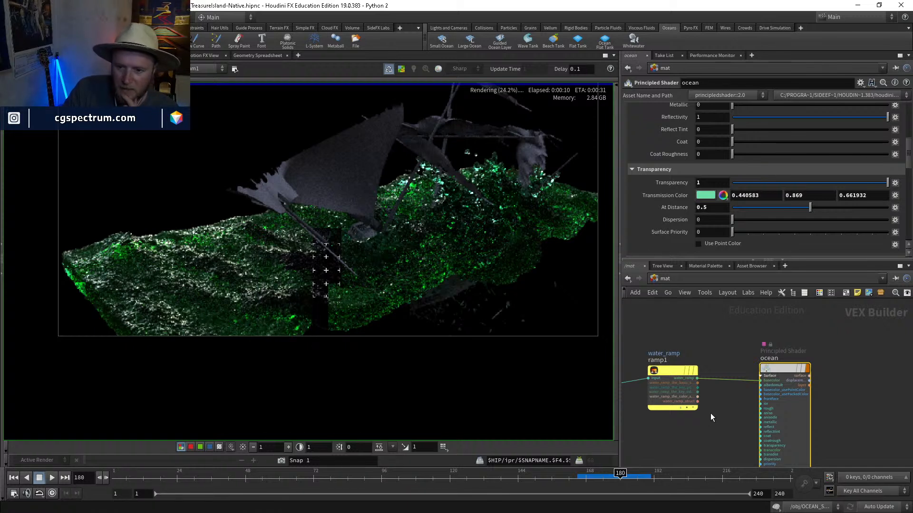
# Step: Look up the vorticity range used by the color2 node in the SURFACING network inside OCEAN_SETUP
pyautogui.moveTo(706, 414); pyautogui.dragTo(738, 383, button='middle')
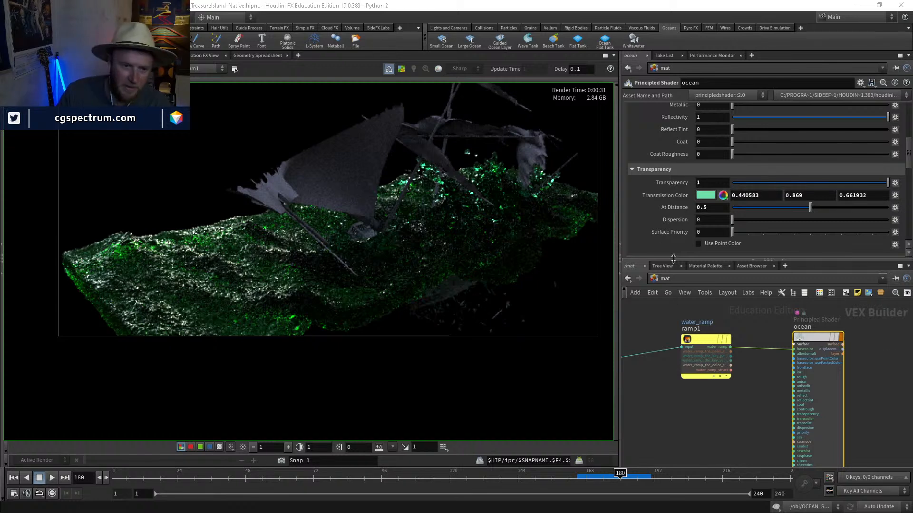
pyautogui.press('h')
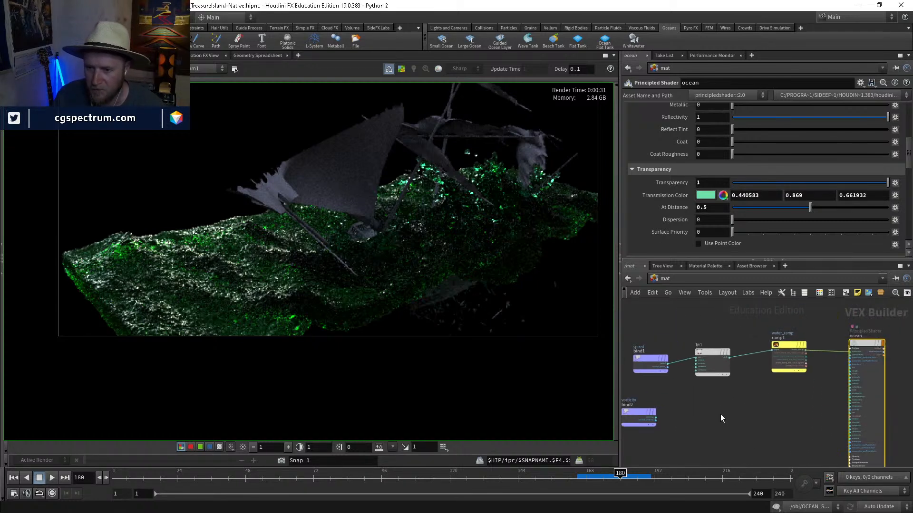
pyautogui.click(668, 279)
pyautogui.click(684, 327)
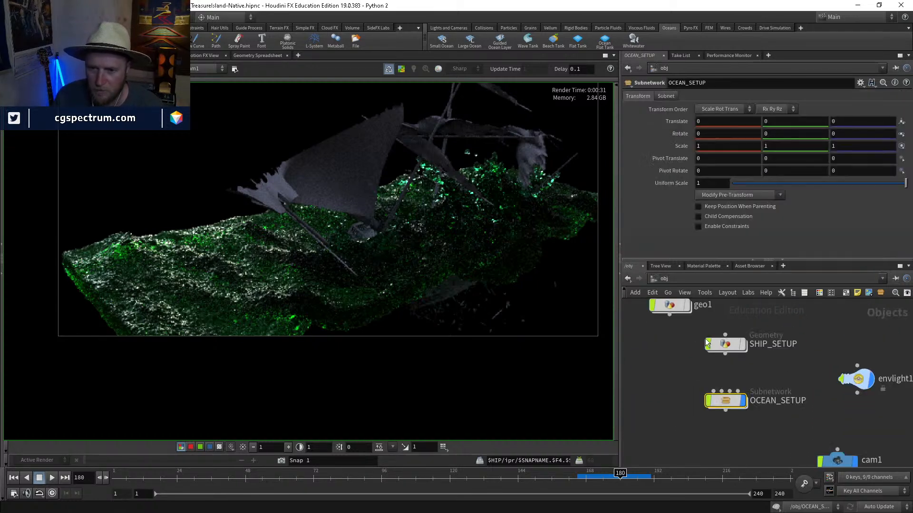
pyautogui.doubleClick(725, 406)
pyautogui.moveTo(806, 403); pyautogui.dragTo(798, 424, button='middle')
pyautogui.doubleClick(724, 420)
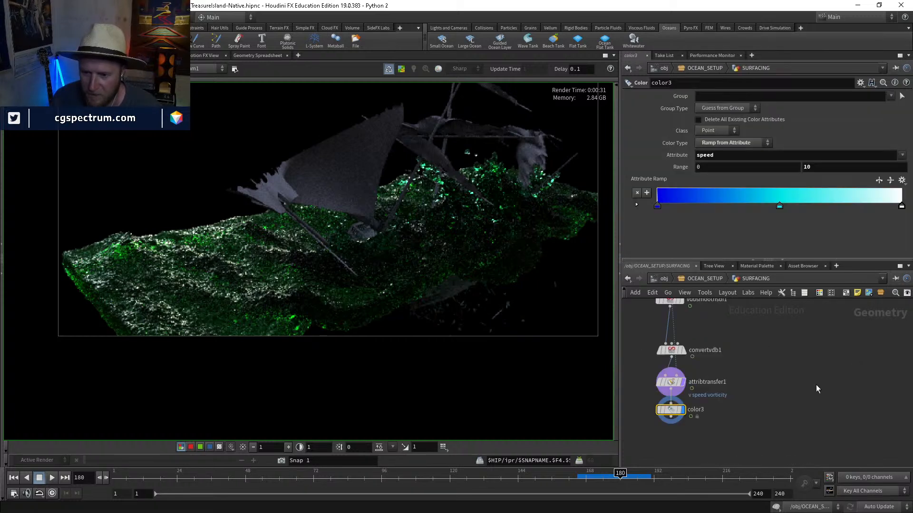
pyautogui.moveTo(785, 340); pyautogui.dragTo(764, 511, button='middle')
pyautogui.click(740, 377)
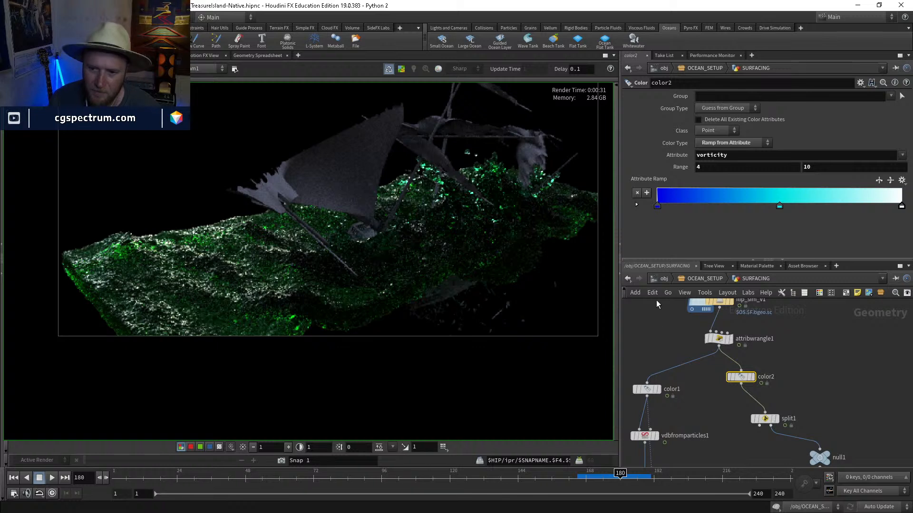
# Step: In the material network, add a copy of the Fit Range node fed by the vorticity Bind, with source range 4 to 10
pyautogui.click(678, 280)
pyautogui.click(684, 316)
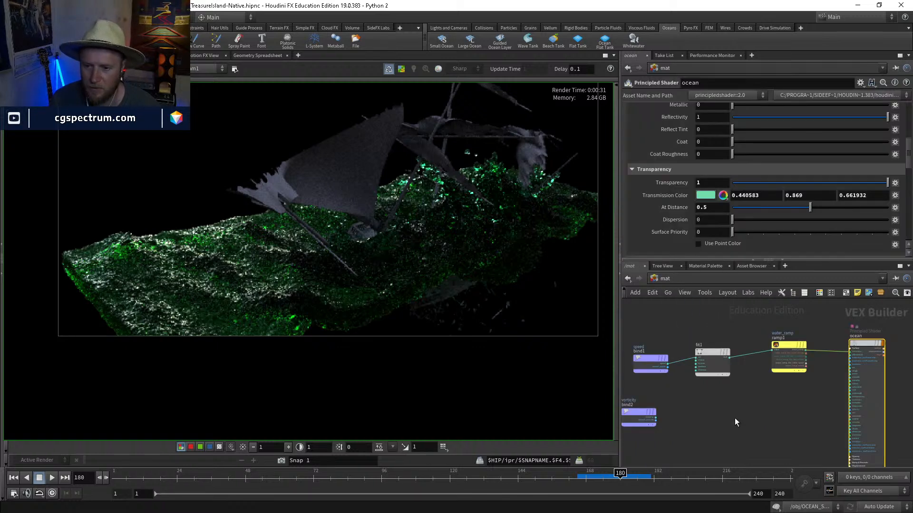
pyautogui.click(747, 321)
pyautogui.hotkey('ctrl', 'c')
pyautogui.hotkey('ctrl', 'v')
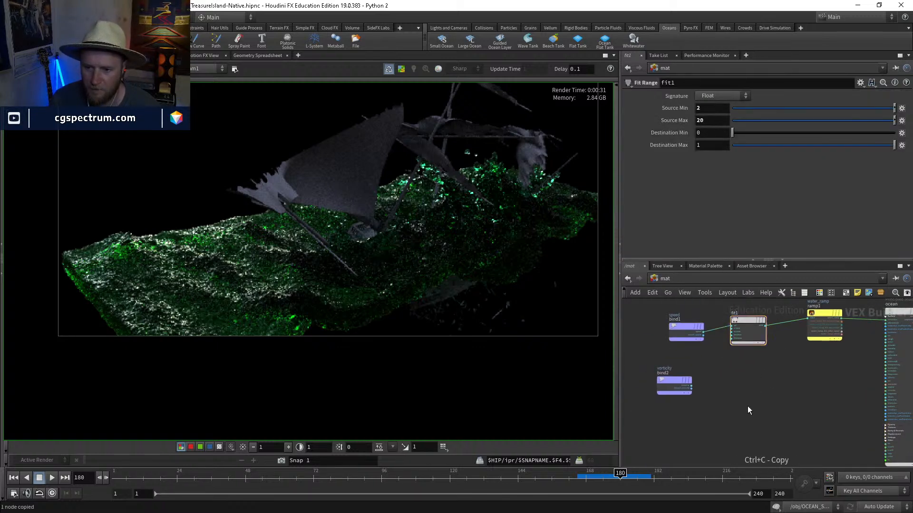
pyautogui.scroll(2, 725, 395)
pyautogui.click(678, 382)
pyautogui.click(755, 394)
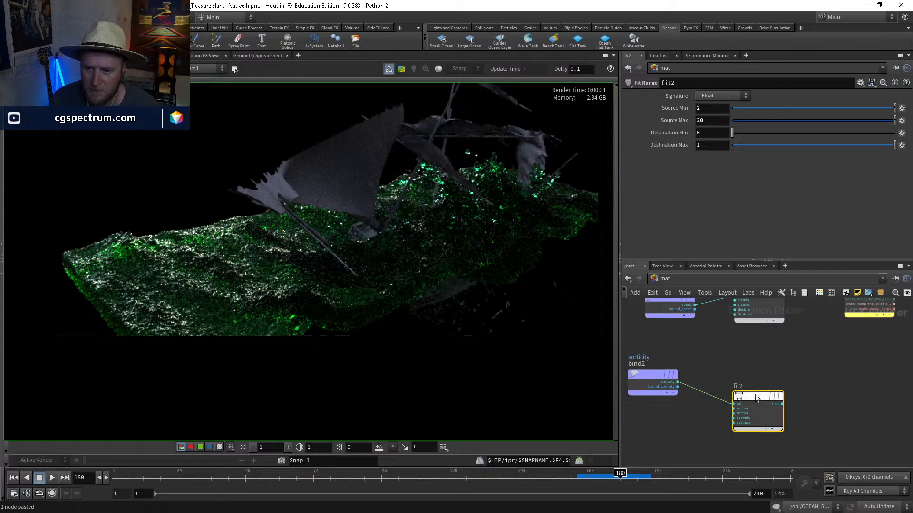
pyautogui.press('Tab')
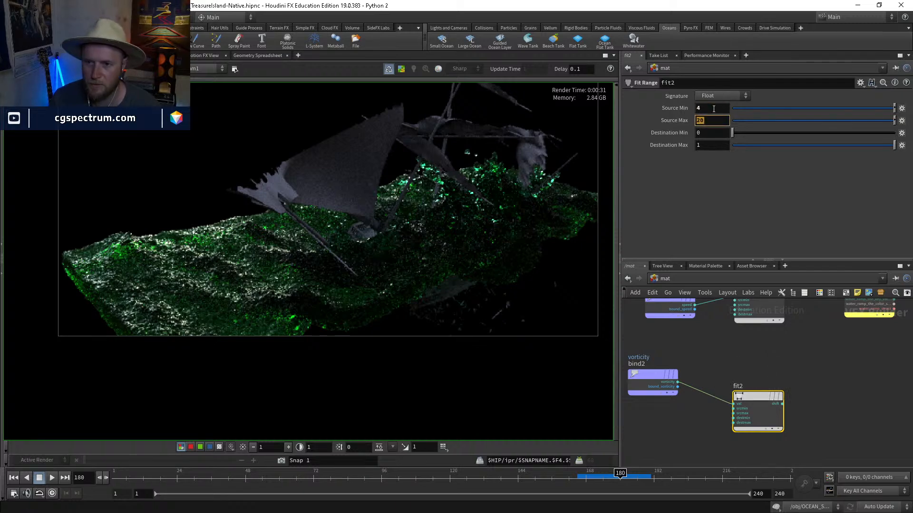
# Step: Add a Ramp Parameter node beside fit2 and set both its name and label to vorticity_ramp
pyautogui.moveTo(871, 426); pyautogui.dragTo(759, 440, button='middle')
pyautogui.press('Tab')
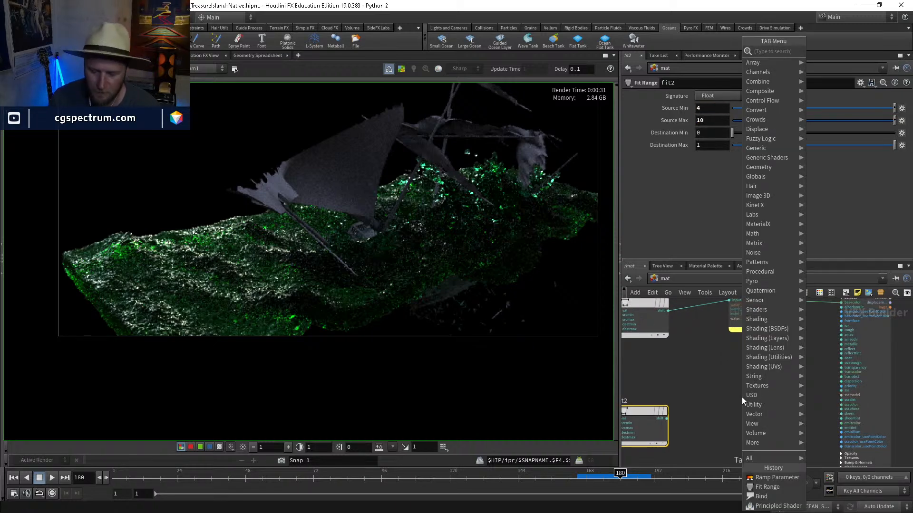
pyautogui.write('ramp')
pyautogui.press('Down')
pyautogui.press('Return')
pyautogui.click(741, 398)
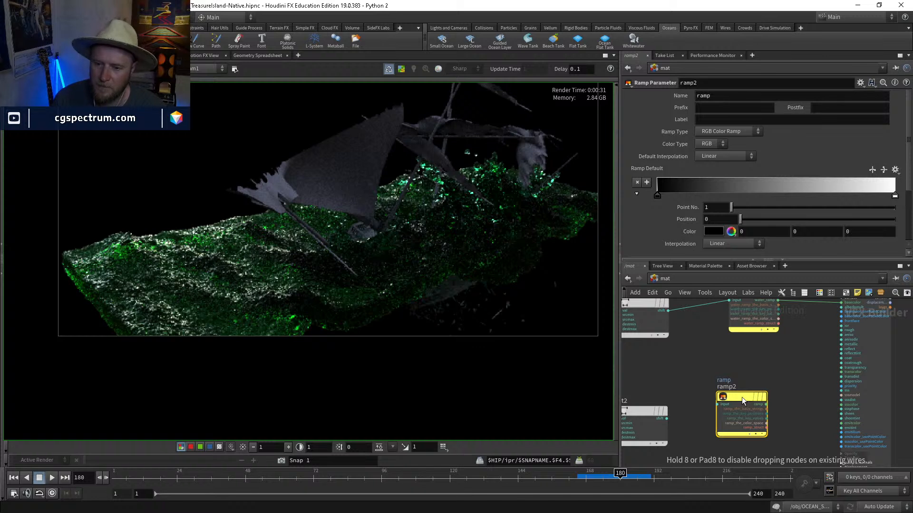
pyautogui.click(695, 94)
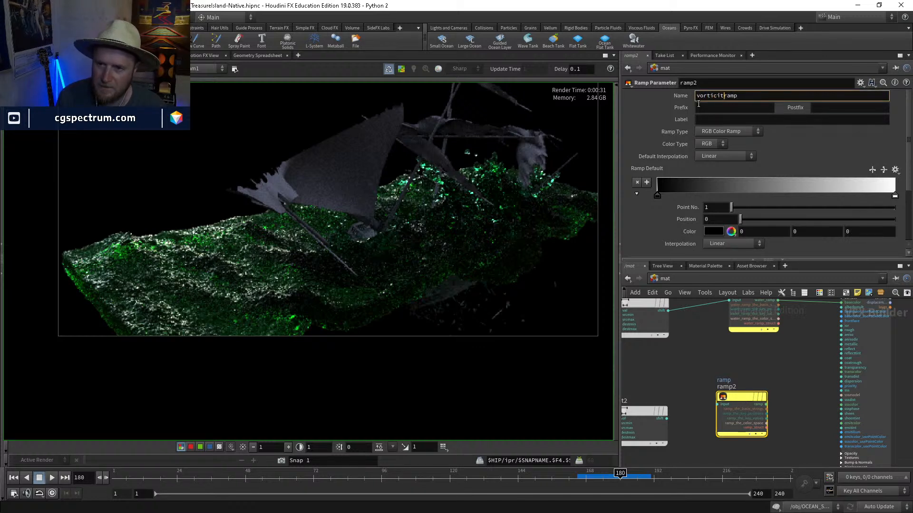
pyautogui.press('Return')
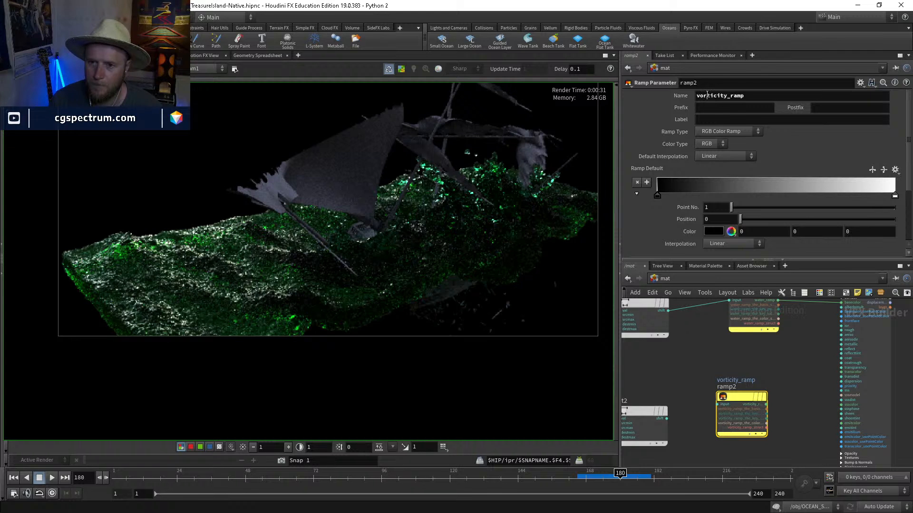
pyautogui.doubleClick(706, 95)
pyautogui.click(709, 121)
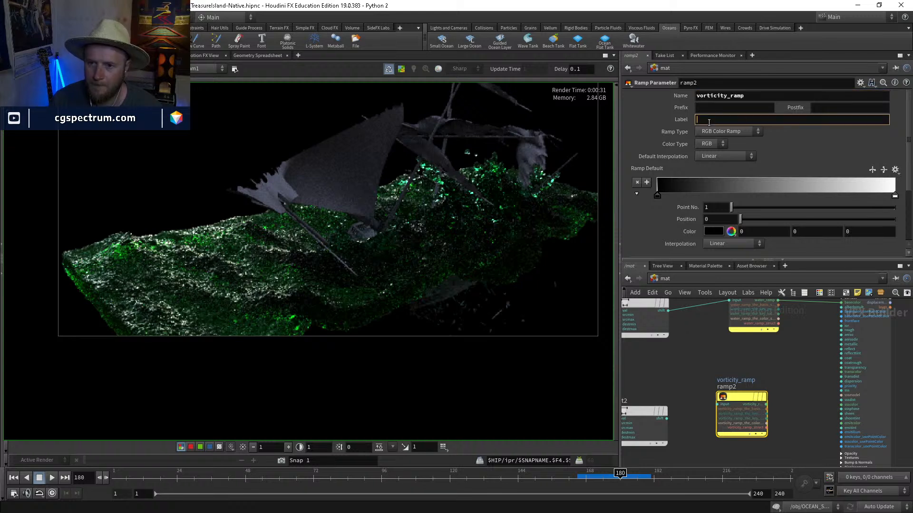
# Step: Connect the shift output of fit2 to the input of the vorticity_ramp node
pyautogui.click(678, 409)
pyautogui.click(666, 419)
pyautogui.click(716, 405)
# Step: Copy the ocean shader's Transmission Color and paste its values into the first color key of vorticity_ramp
pyautogui.moveTo(845, 309); pyautogui.dragTo(787, 345, button='middle')
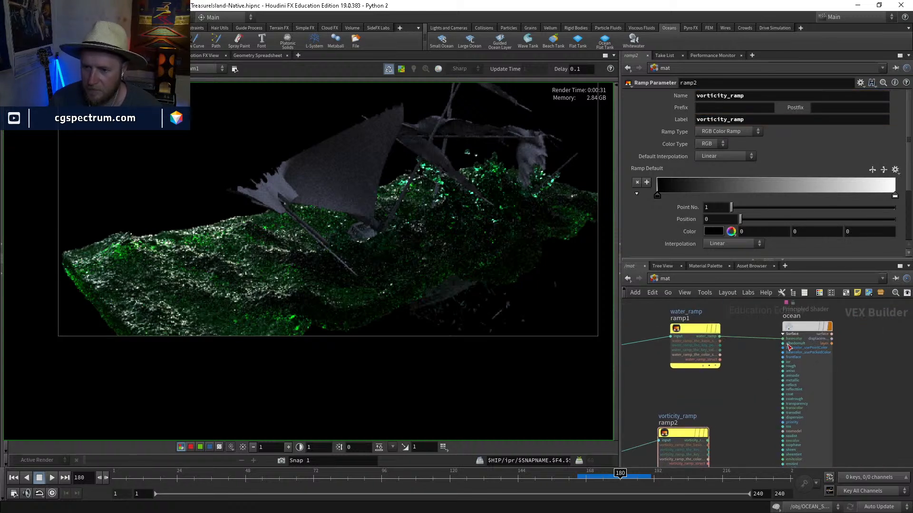
pyautogui.click(789, 347)
pyautogui.rightClick(668, 197)
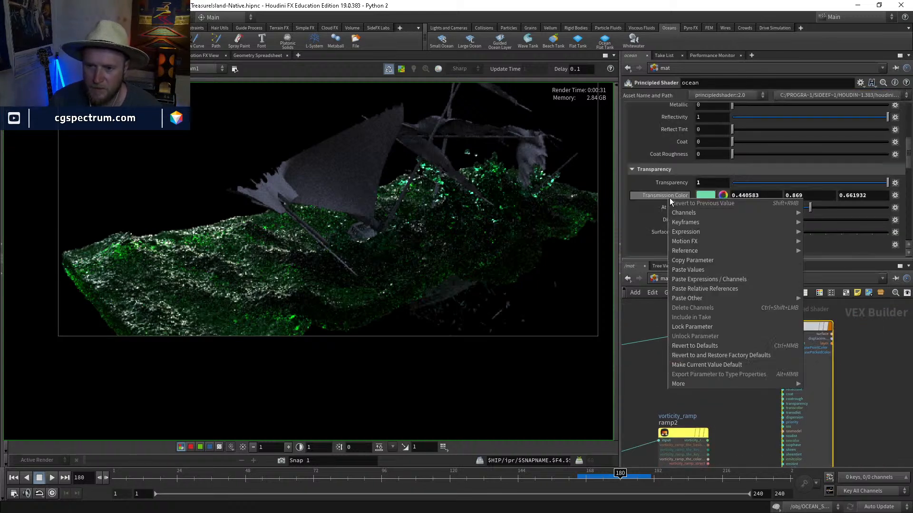
pyautogui.click(686, 260)
pyautogui.click(682, 433)
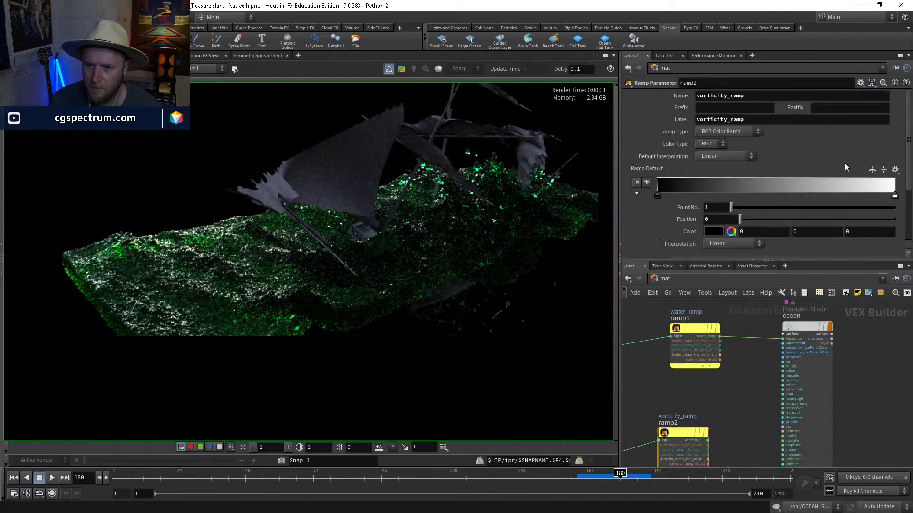
pyautogui.doubleClick(657, 195)
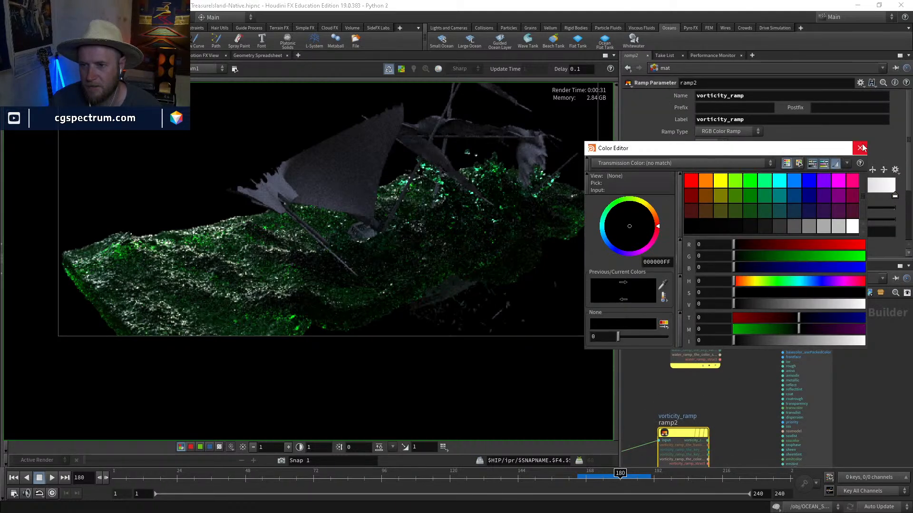
pyautogui.click(861, 148)
pyautogui.rightClick(689, 232)
pyautogui.moveTo(718, 332)
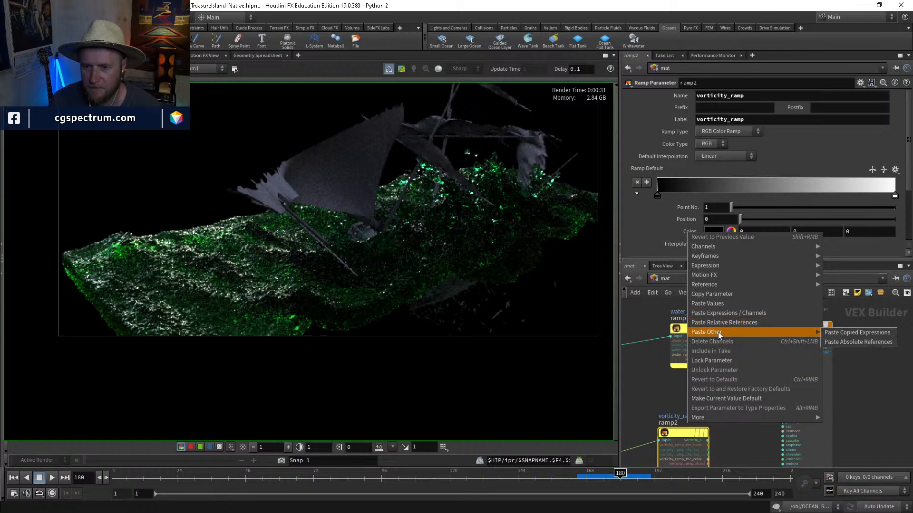
pyautogui.click(720, 304)
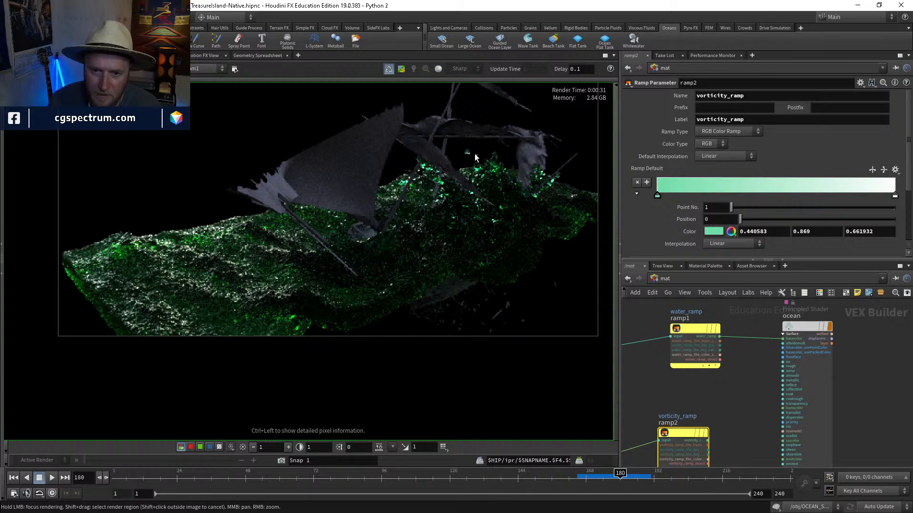
# Step: Connect the vorticity_ramp output to the ocean shader's transcolor input
pyautogui.scroll(6, 734, 375)
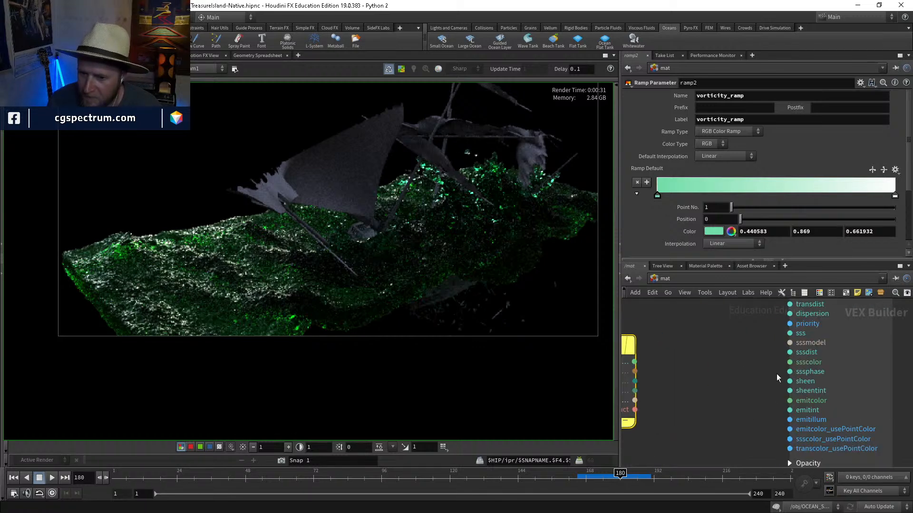
pyautogui.moveTo(745, 356); pyautogui.dragTo(718, 393, button='middle')
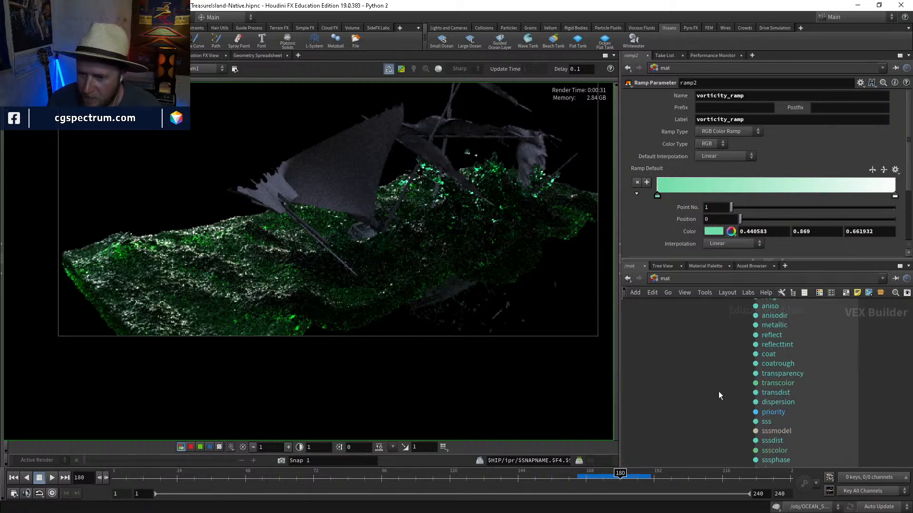
pyautogui.click(755, 384)
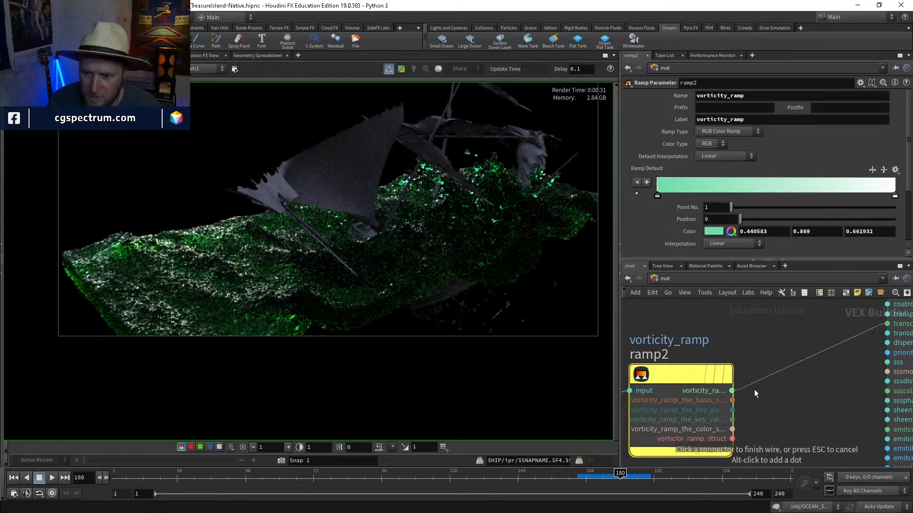
pyautogui.click(731, 390)
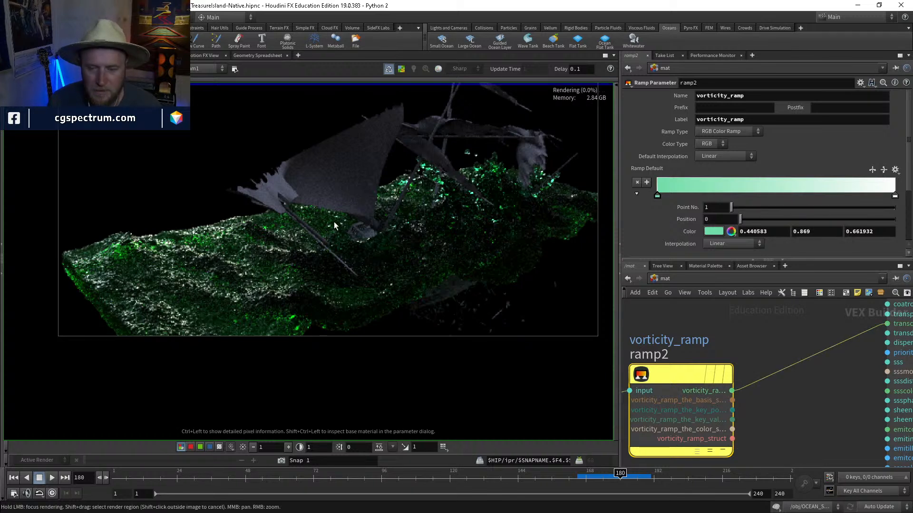
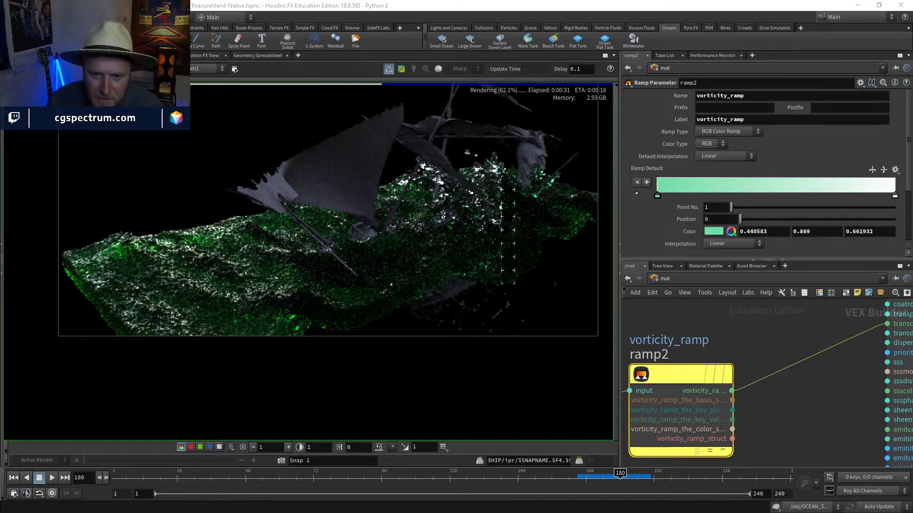
# Step: Try feeding vorticity_ramp from the fit1 speed range instead of fit2
pyautogui.scroll(3, 493, 233)
pyautogui.scroll(-2, 493, 232)
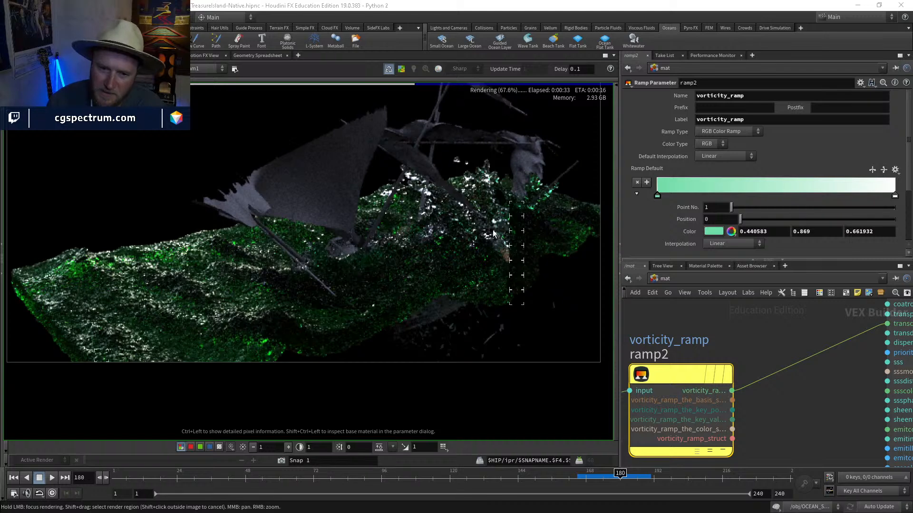
pyautogui.moveTo(720, 350)
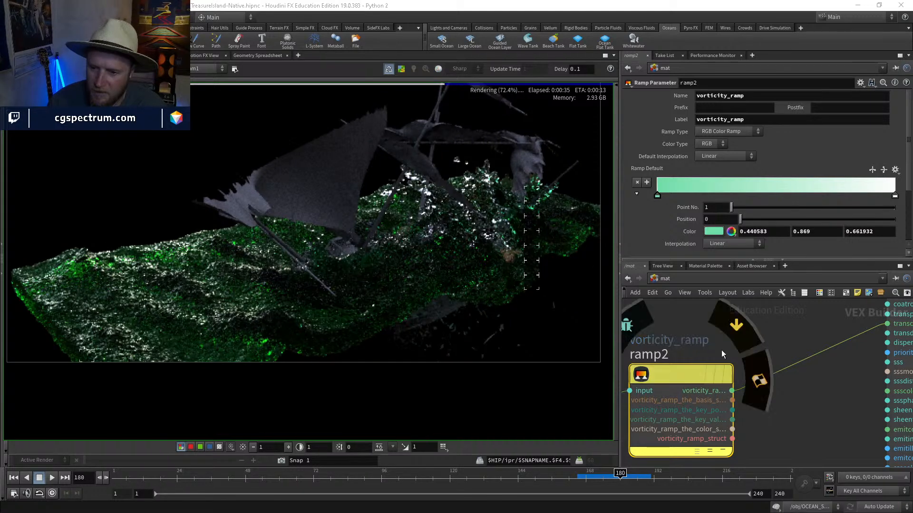
pyautogui.scroll(-4, 687, 319)
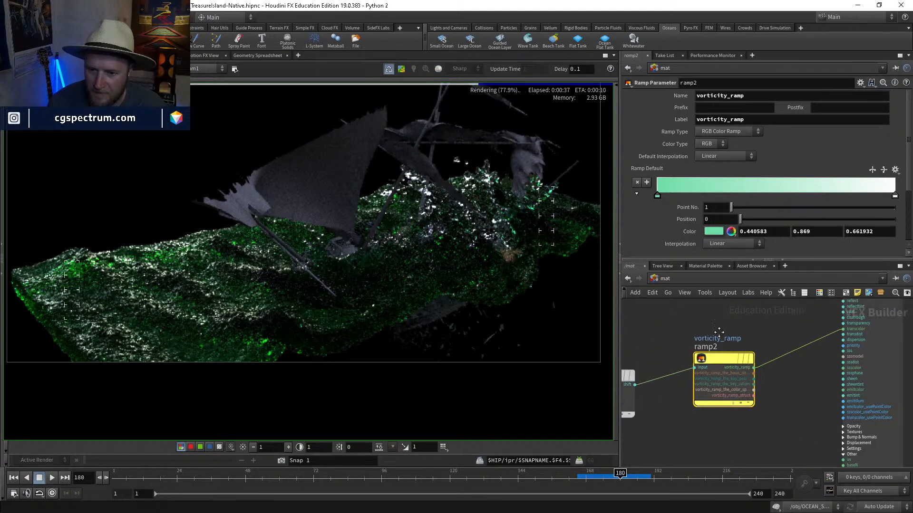
pyautogui.click(740, 379)
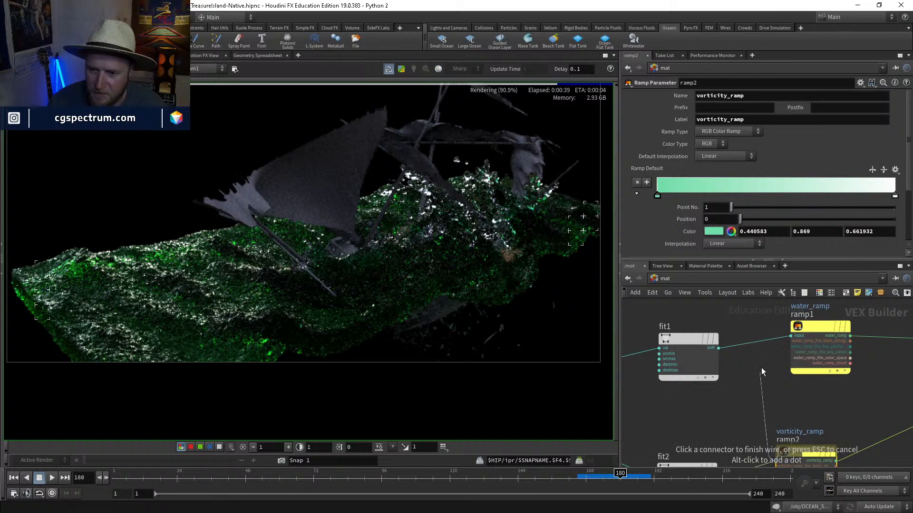
pyautogui.moveTo(761, 372); pyautogui.dragTo(789, 401, button='middle')
pyautogui.click(773, 384)
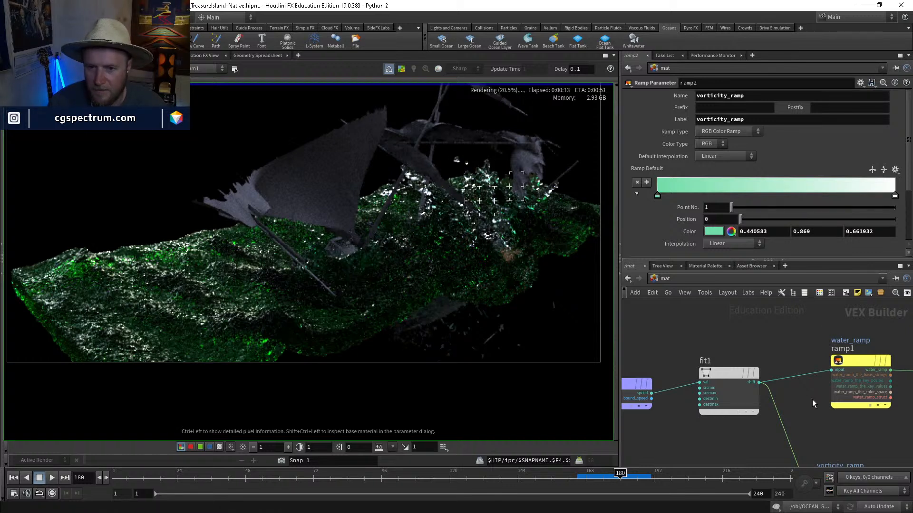
pyautogui.moveTo(812, 400); pyautogui.dragTo(756, 321, button='middle')
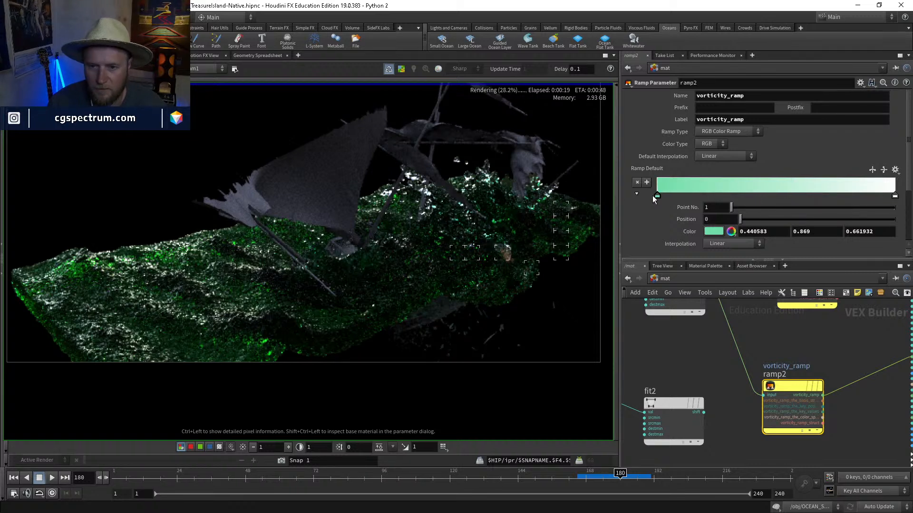
# Step: Move the ramp's green key to position 0.644 and add a dark teal key at the start with hue 171 and saturation 0.774
pyautogui.moveTo(656, 195); pyautogui.dragTo(763, 195)
pyautogui.moveTo(830, 202); pyautogui.dragTo(813, 198)
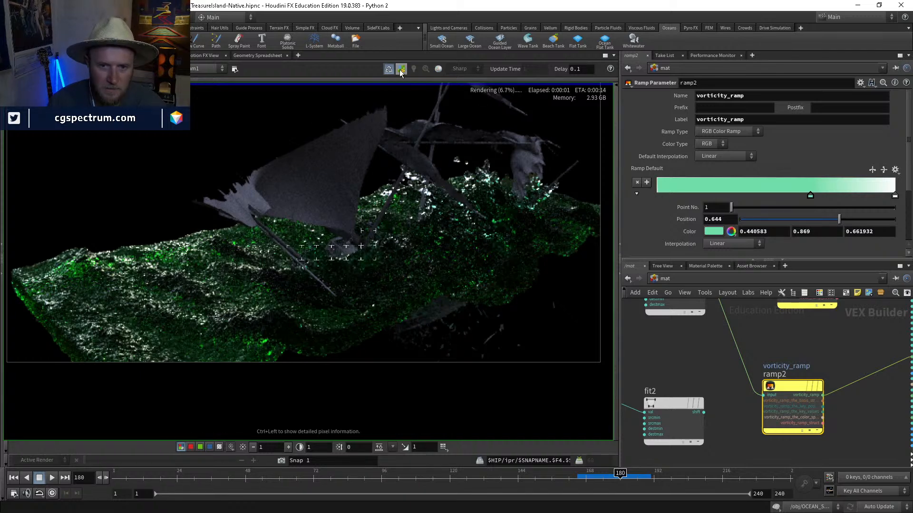
pyautogui.doubleClick(657, 190)
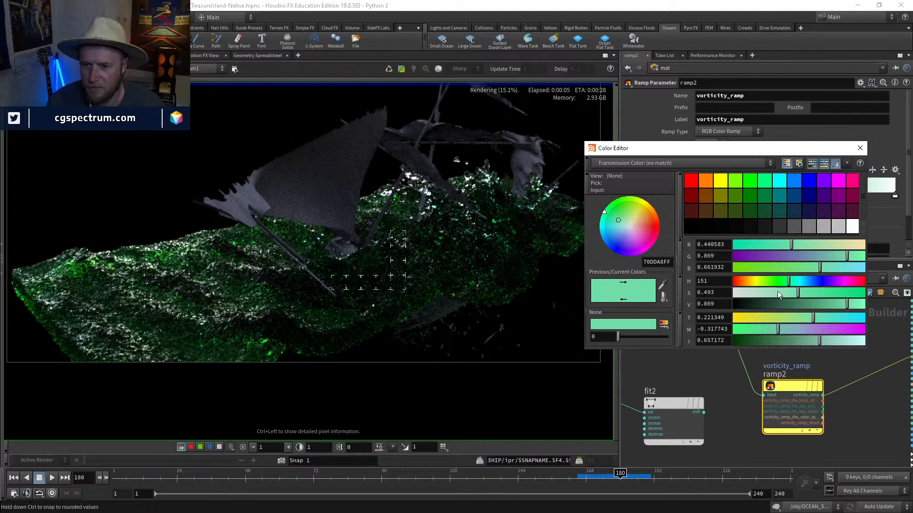
pyautogui.moveTo(784, 305); pyautogui.dragTo(792, 304)
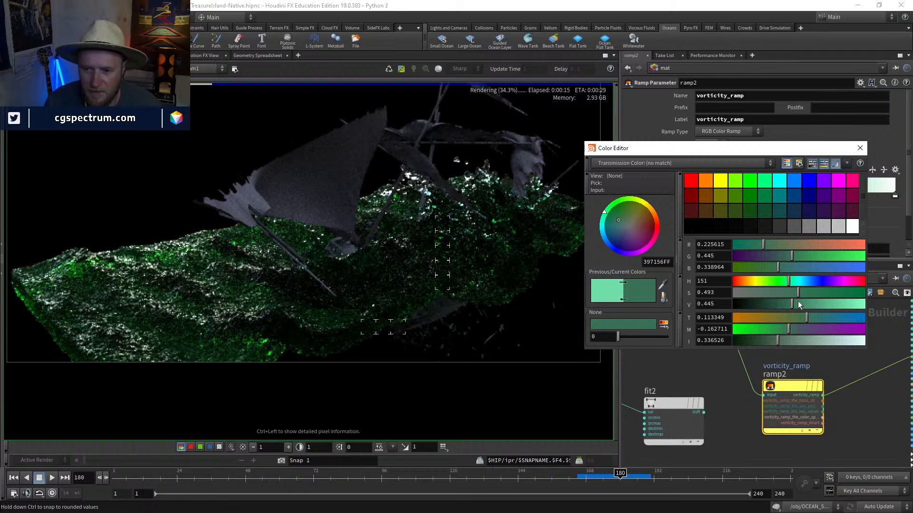
pyautogui.moveTo(791, 281); pyautogui.dragTo(835, 292)
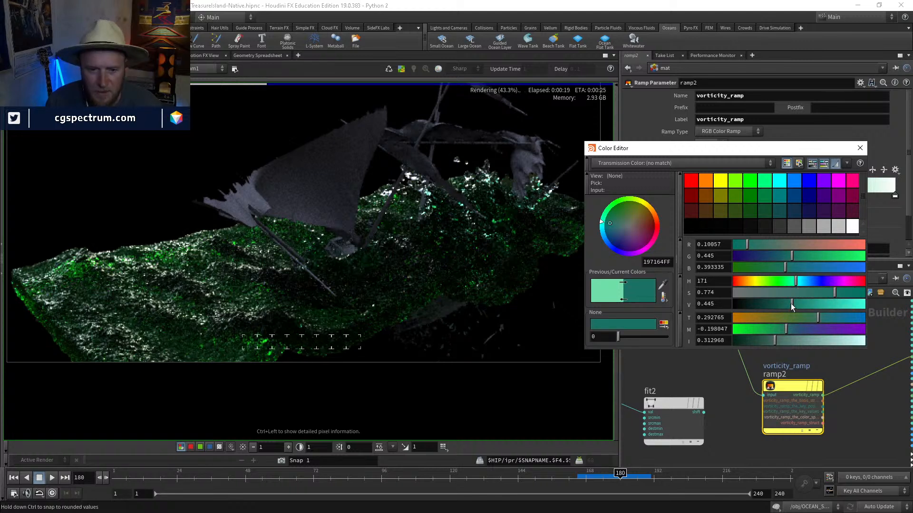
pyautogui.click(859, 148)
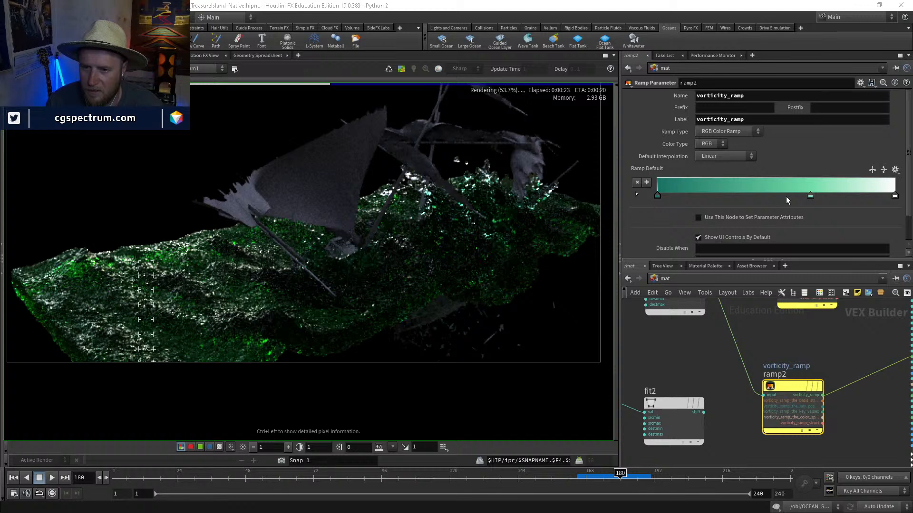
# Step: Add a light blue key to vorticity_ramp between the green and white keys
pyautogui.click(811, 196)
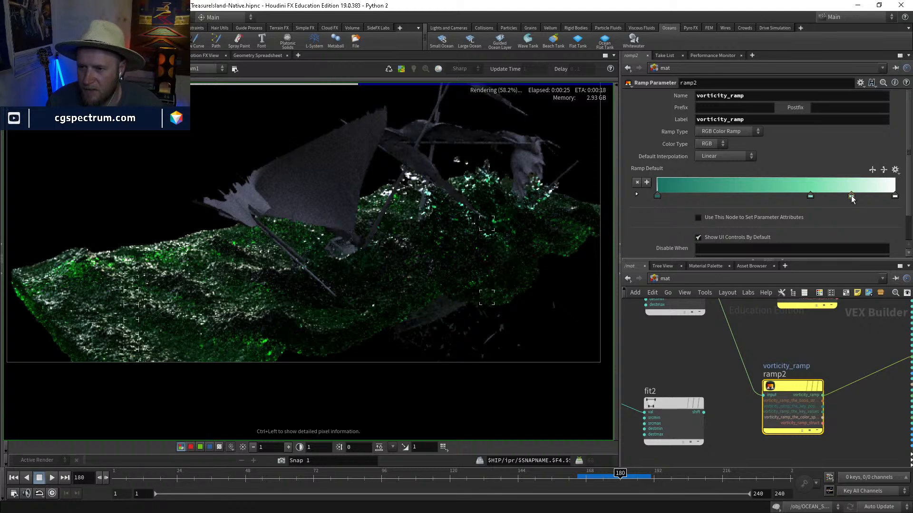
pyautogui.doubleClick(850, 195)
pyautogui.moveTo(789, 281); pyautogui.dragTo(822, 294)
pyautogui.click(863, 149)
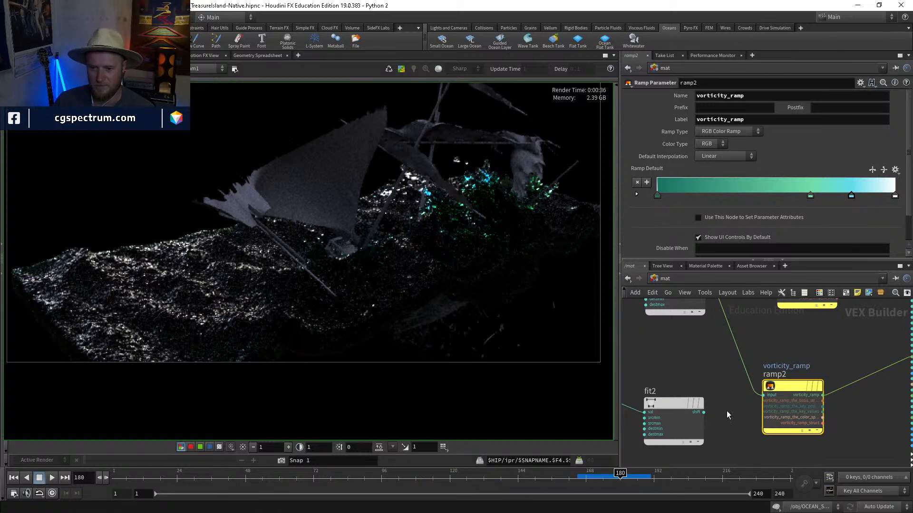
# Step: Reconnect fit2's output to the vorticity_ramp input, re-enable the render view's automatic updates and check the new render
pyautogui.moveTo(739, 375); pyautogui.dragTo(757, 383, button='middle')
pyautogui.moveTo(764, 381); pyautogui.dragTo(723, 421)
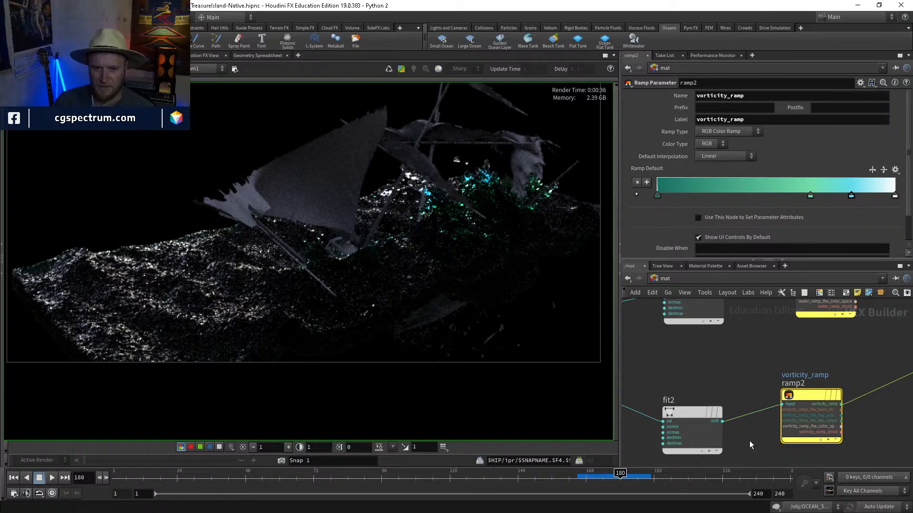
pyautogui.moveTo(750, 443); pyautogui.dragTo(780, 421, button='middle')
pyautogui.click(389, 69)
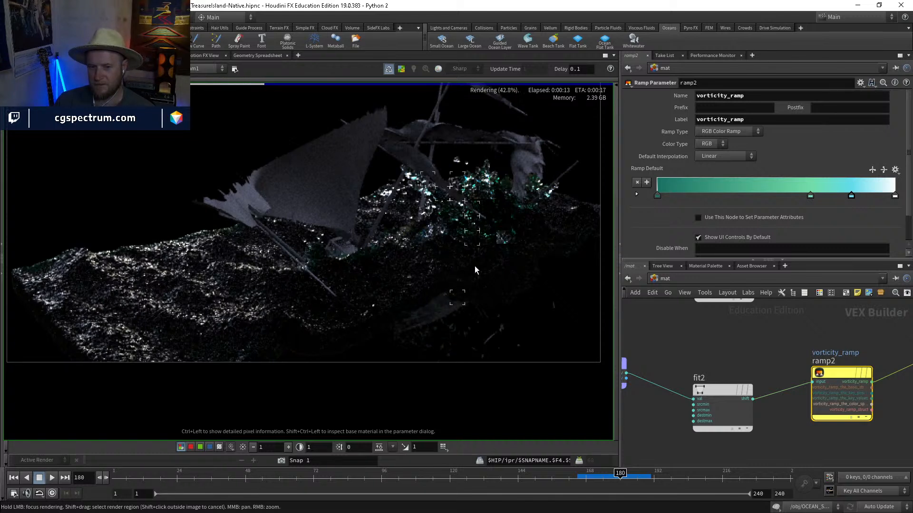
pyautogui.moveTo(527, 259); pyautogui.dragTo(505, 275, button='middle')
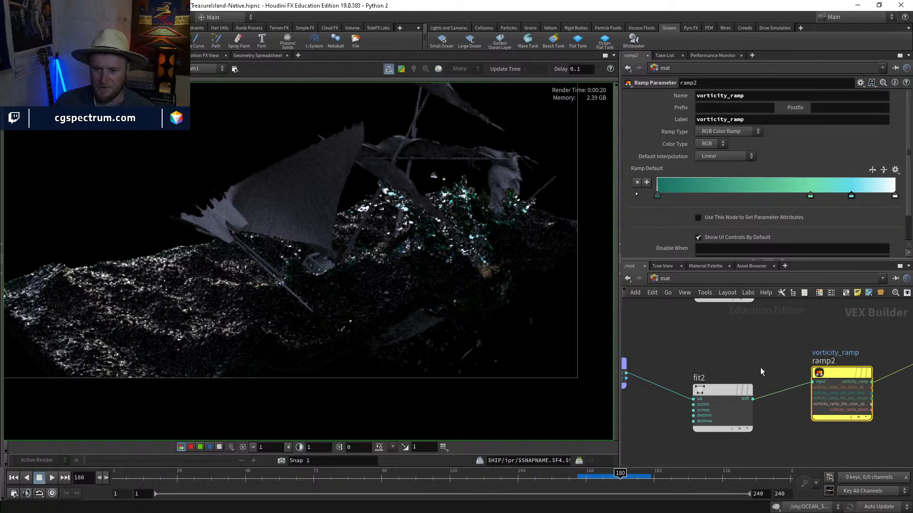
# Step: Set the Source Min of fit2 to 2 and check the water in the updated render
pyautogui.click(726, 385)
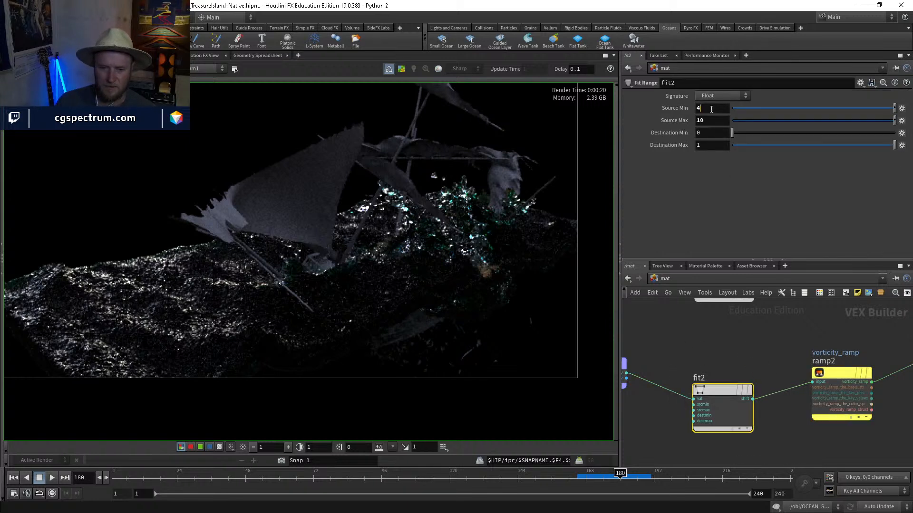
pyautogui.press('BackSpace')
pyautogui.write('2')
pyautogui.press('Return')
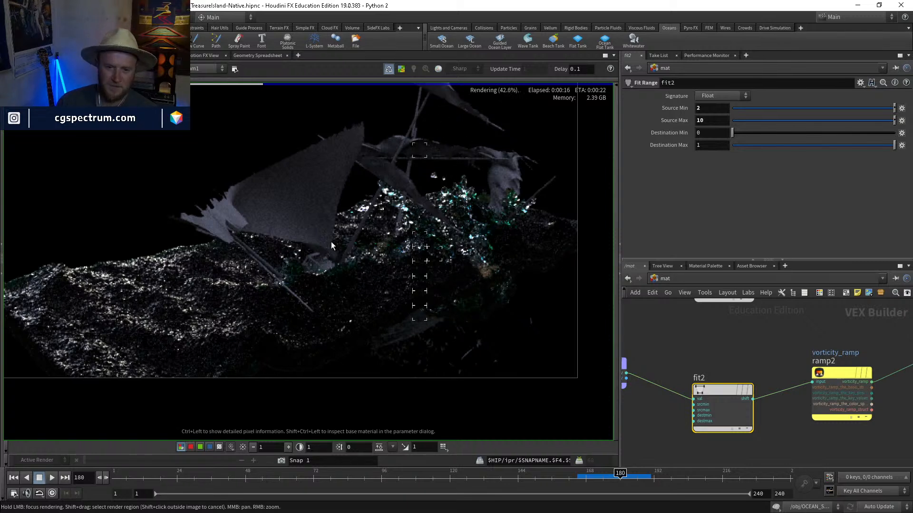
pyautogui.moveTo(192, 298); pyautogui.dragTo(280, 282, button='middle')
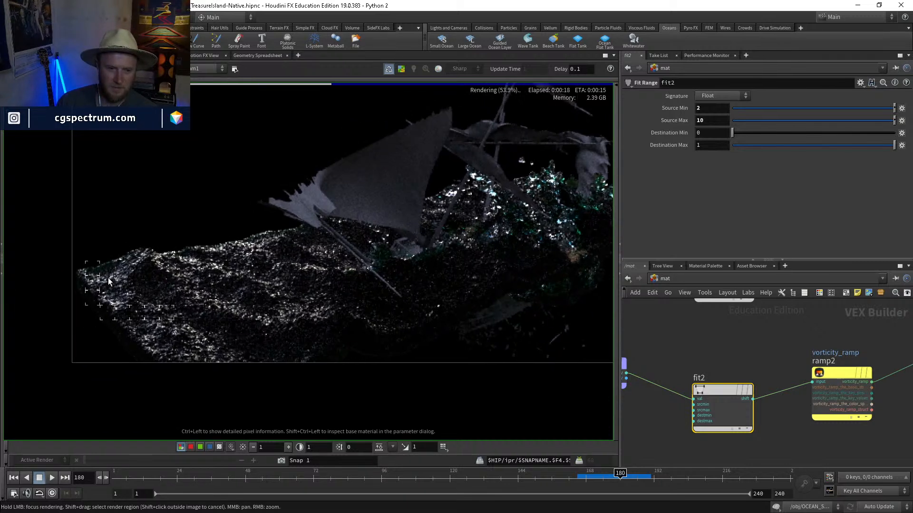
# Step: Set the Source Max of fit2 to 5 and check the water across the updated render
pyautogui.click(712, 120)
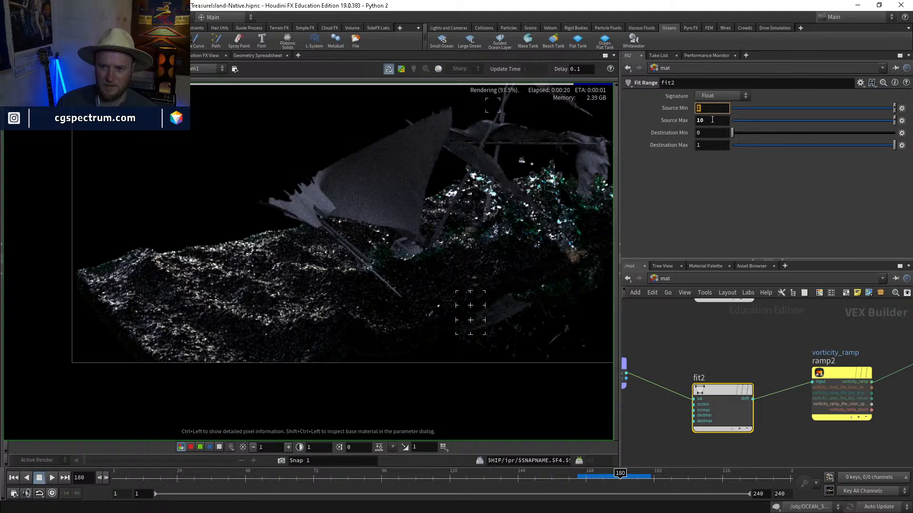
pyautogui.write('5')
pyautogui.press('Return')
pyautogui.moveTo(458, 212); pyautogui.dragTo(365, 247, button='middle')
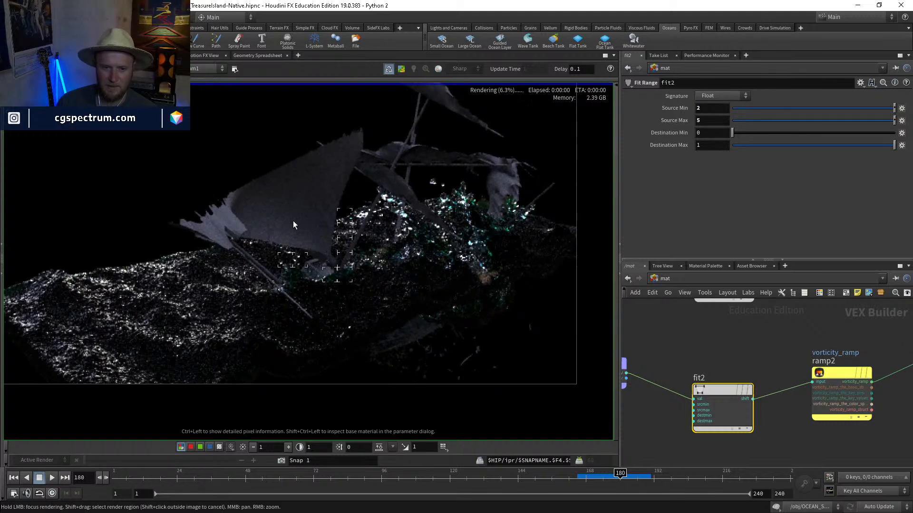
pyautogui.moveTo(293, 220); pyautogui.dragTo(358, 241, button='middle')
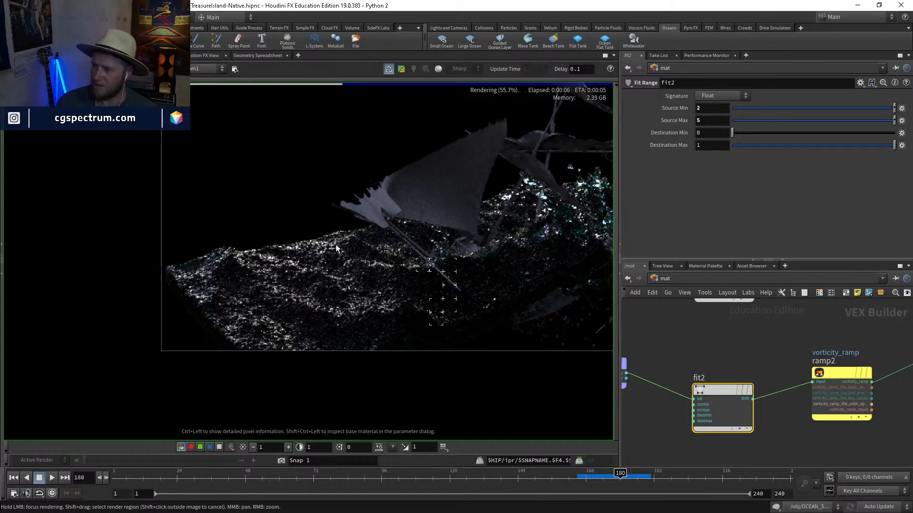
pyautogui.moveTo(574, 235); pyautogui.dragTo(405, 267, button='middle')
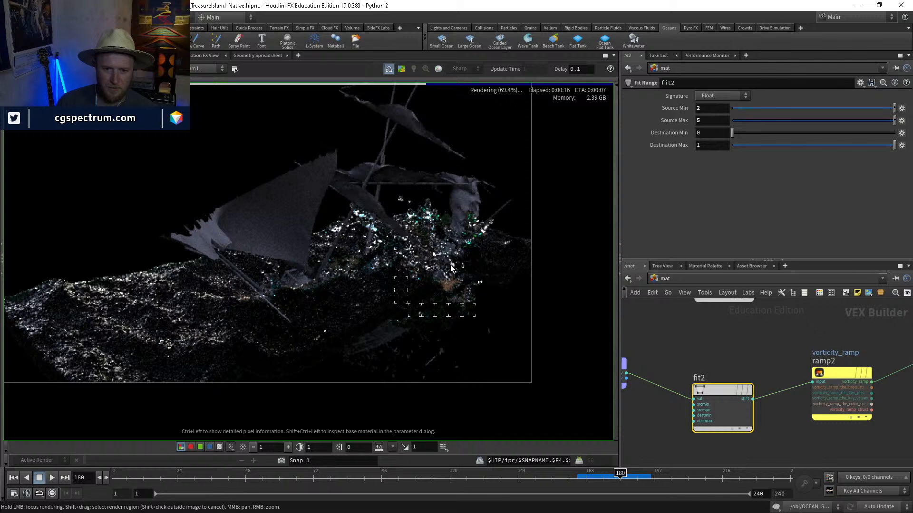
pyautogui.moveTo(381, 281); pyautogui.dragTo(411, 264, button='middle')
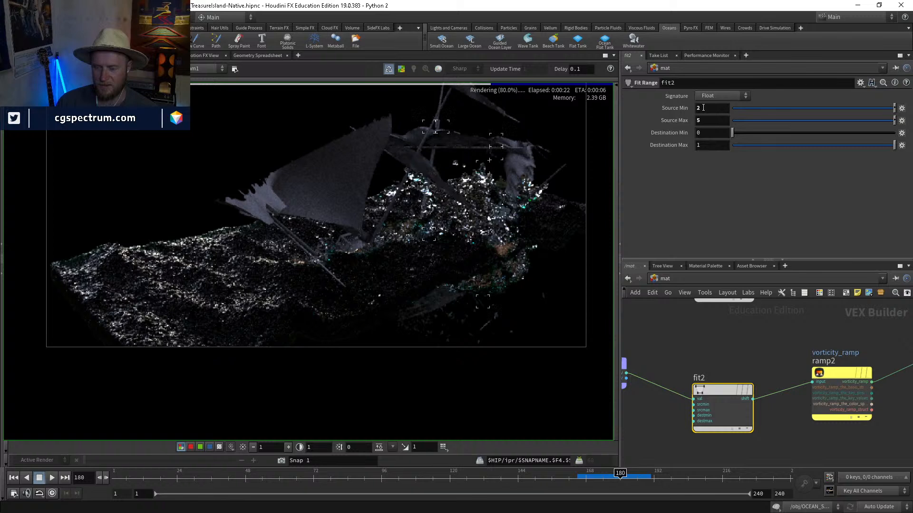
# Step: Set fit2's Source Min to 0 and Source Max to 2, and compare the updated render with the vorticity_ramp colors
pyautogui.click(708, 107)
pyautogui.write('0')
pyautogui.press('Return')
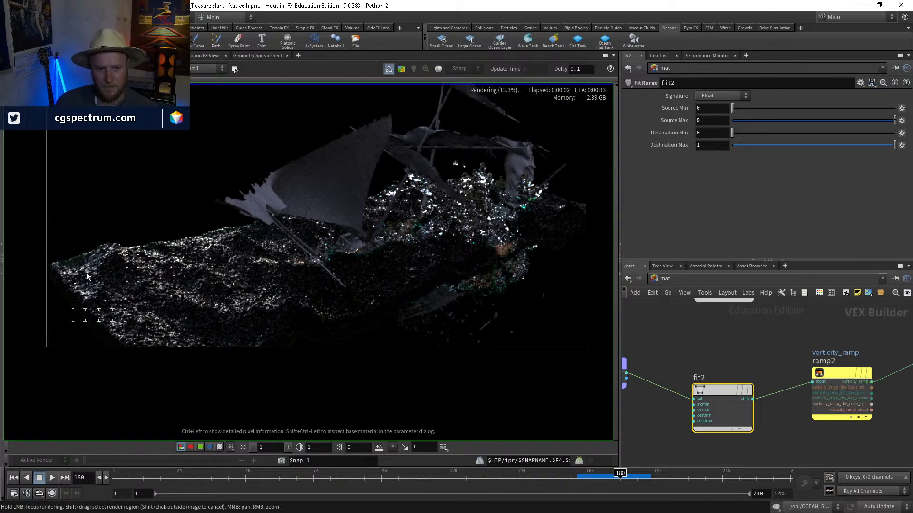
pyautogui.doubleClick(709, 120)
pyautogui.write('2')
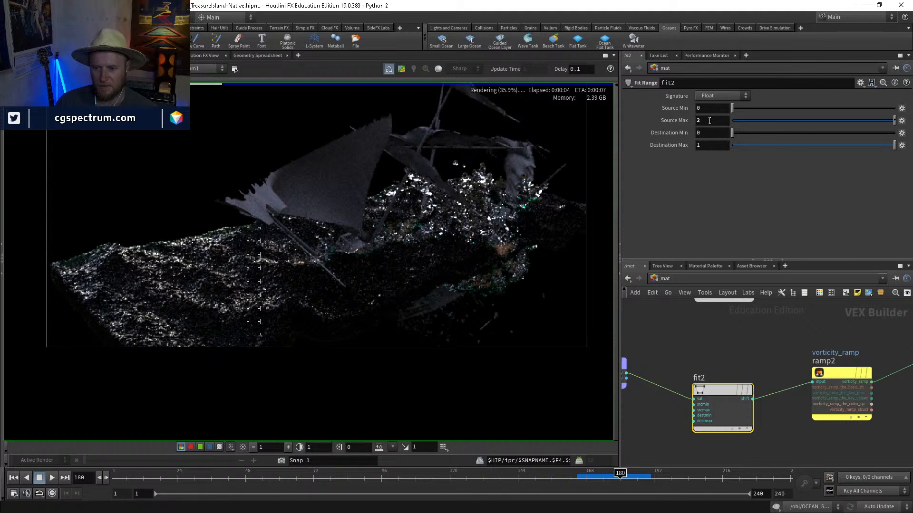
pyautogui.press('Return')
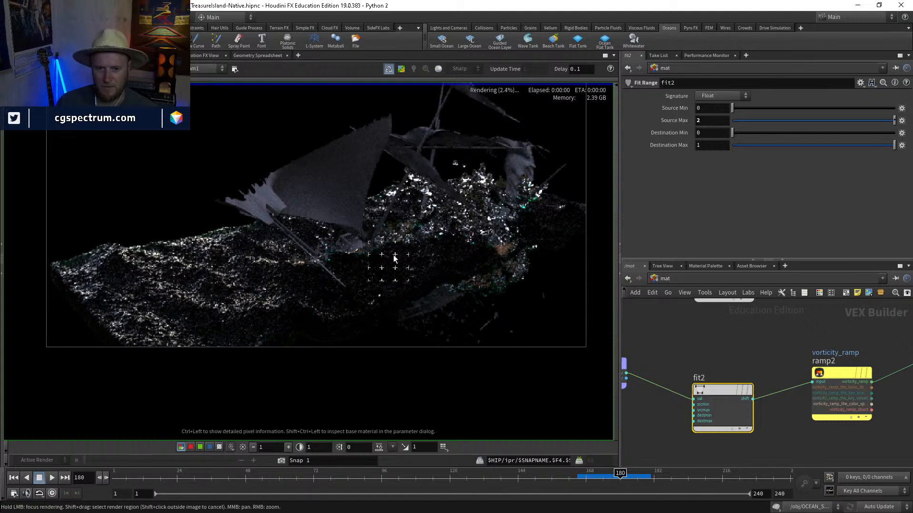
pyautogui.scroll(2, 395, 253)
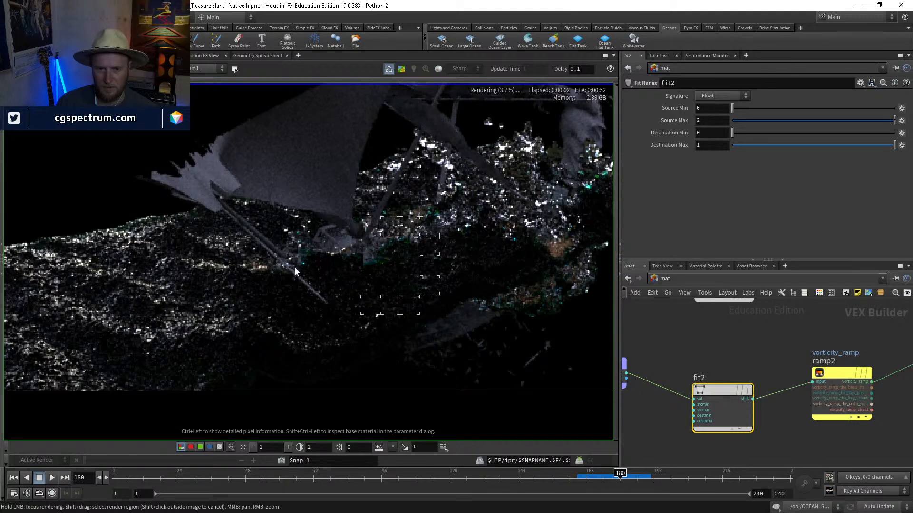
pyautogui.scroll(-1, 294, 267)
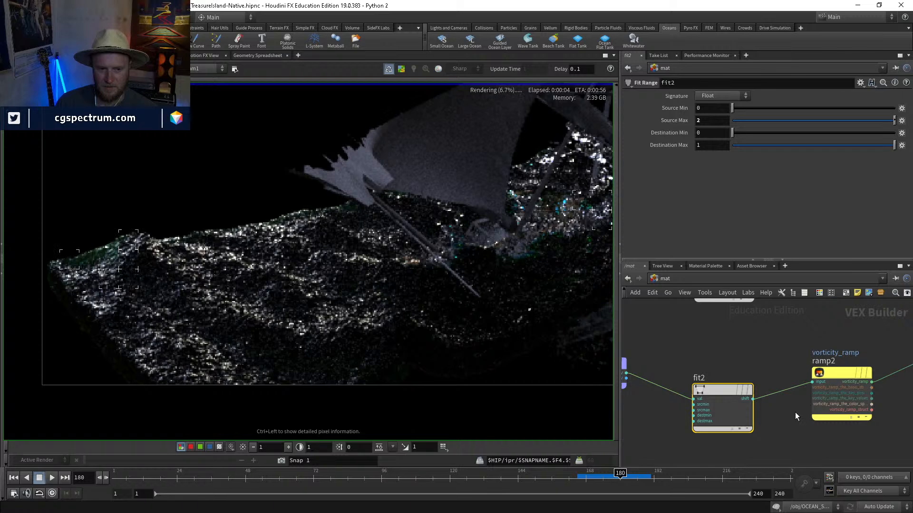
pyautogui.click(837, 376)
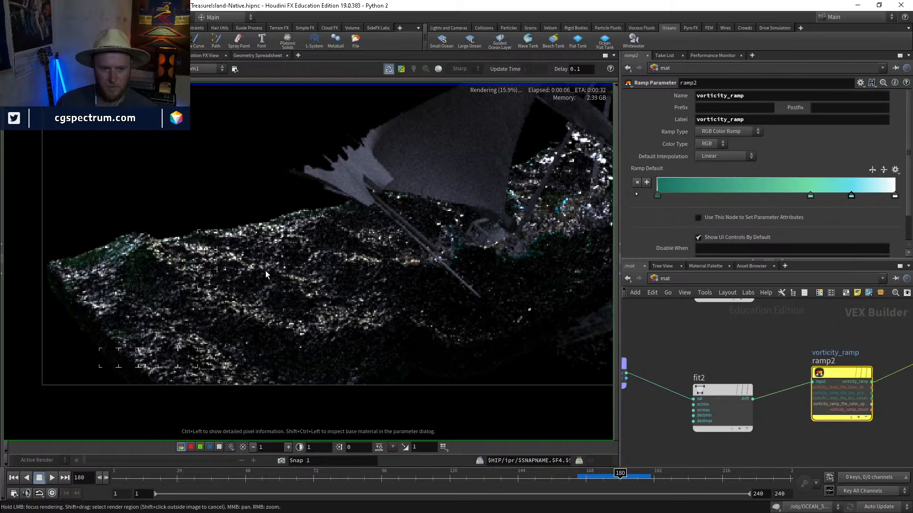
pyautogui.scroll(1, 96, 263)
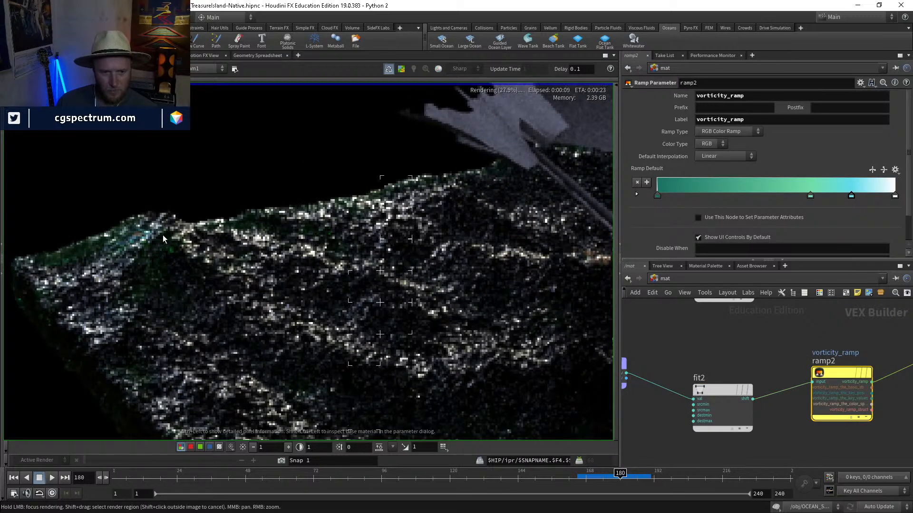
pyautogui.scroll(-1, 286, 266)
pyautogui.scroll(1, 318, 282)
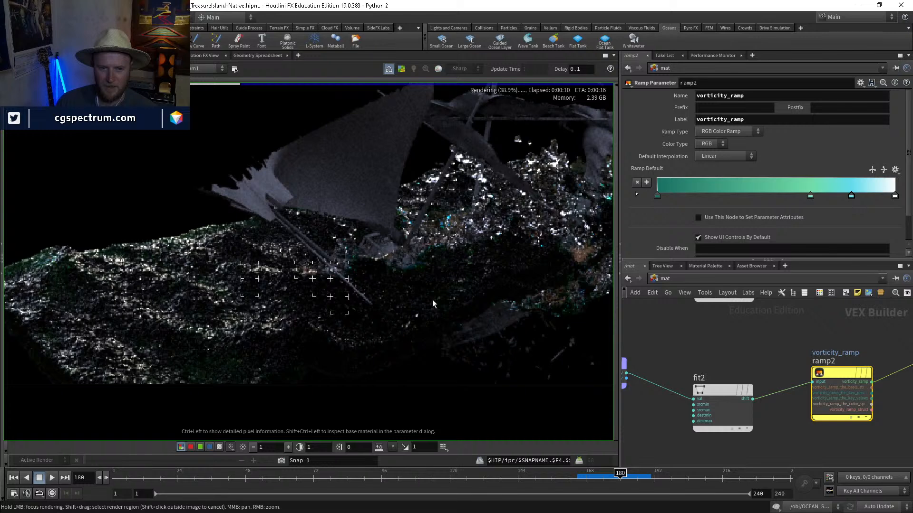
# Step: Set the ocean shader's transmission At Distance to 0.8
pyautogui.moveTo(899, 376); pyautogui.dragTo(742, 373, button='middle')
pyautogui.click(744, 340)
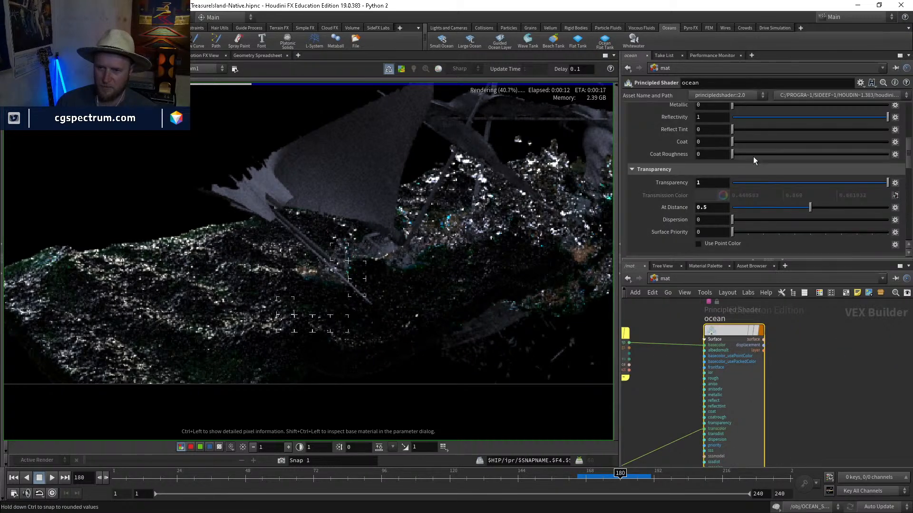
pyautogui.doubleClick(713, 208)
pyautogui.write('.8')
pyautogui.press('Return')
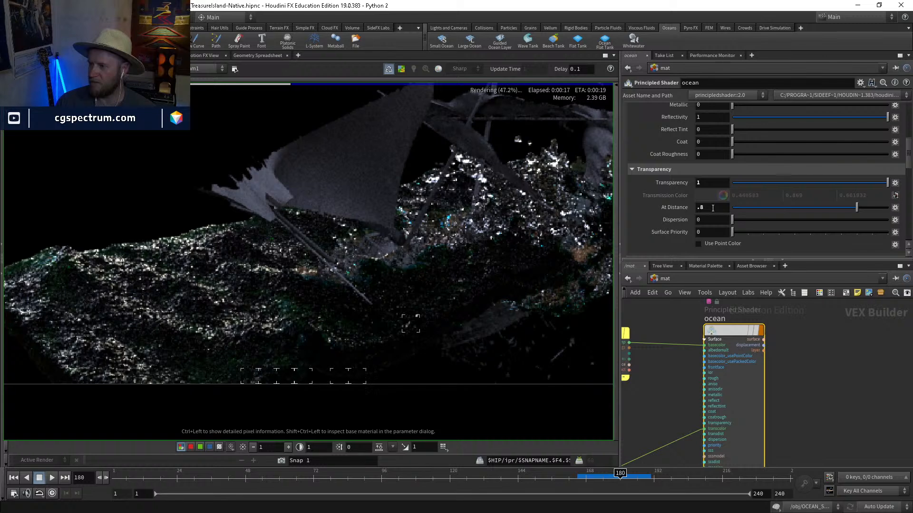
# Step: Examine the transmission color across the open water and around the ship while the render refines
pyautogui.scroll(-2, 279, 321)
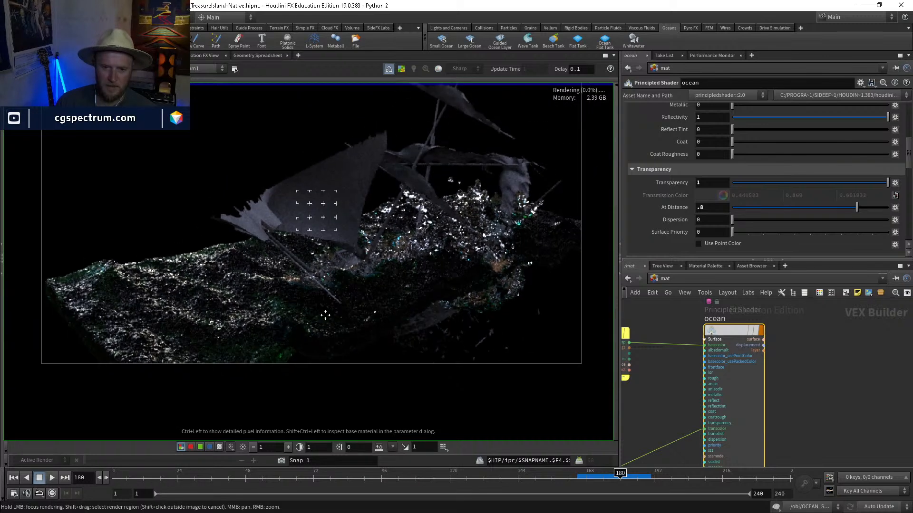
pyautogui.scroll(2, 243, 301)
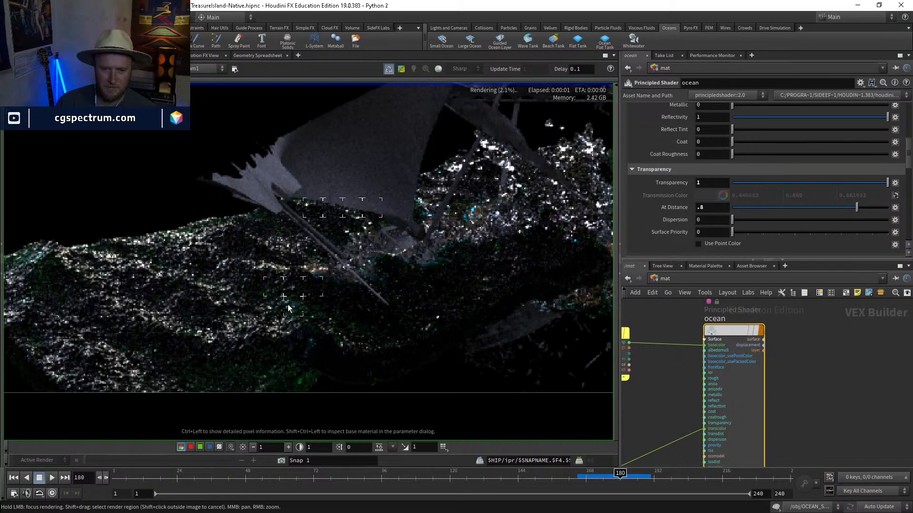
pyautogui.scroll(-1, 288, 308)
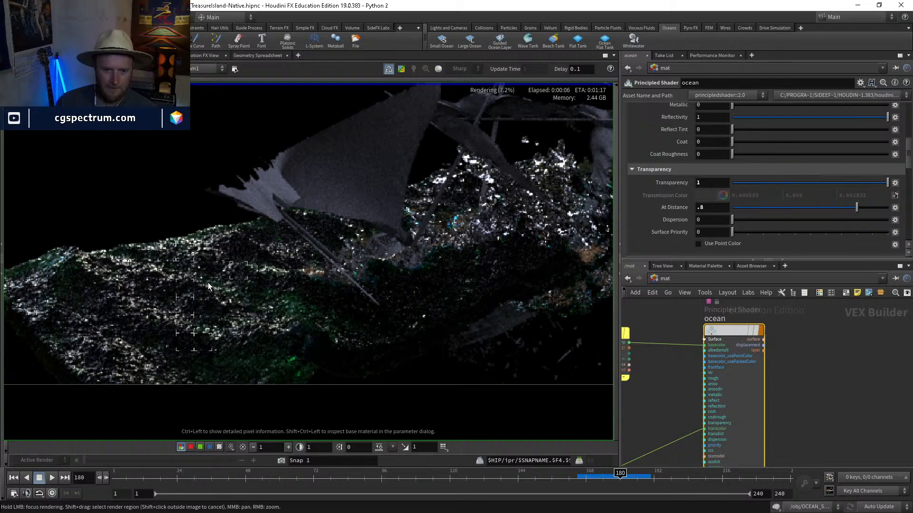
pyautogui.moveTo(207, 283); pyautogui.dragTo(305, 280, button='middle')
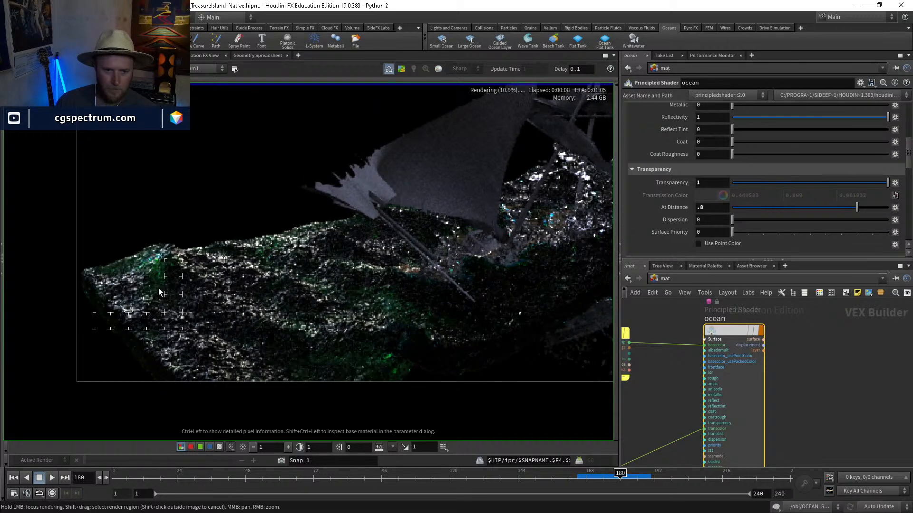
pyautogui.moveTo(363, 336); pyautogui.dragTo(309, 354, button='middle')
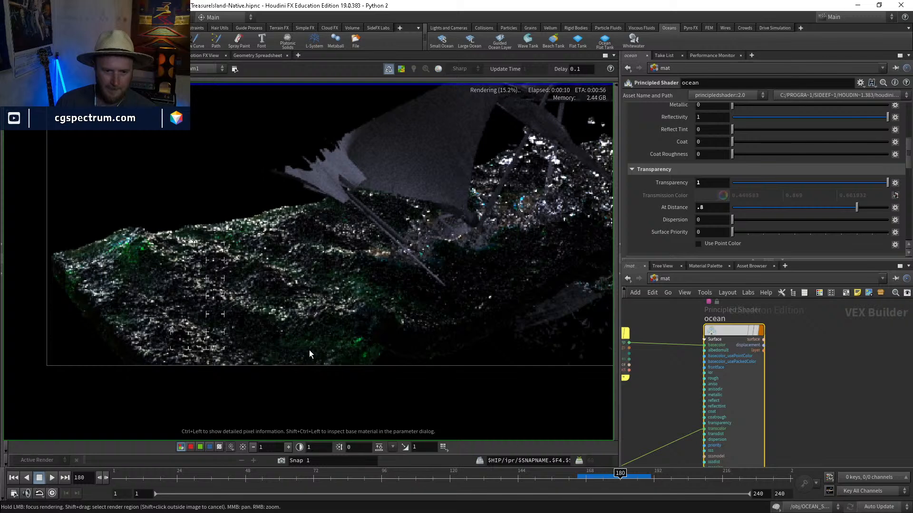
pyautogui.scroll(2, 336, 353)
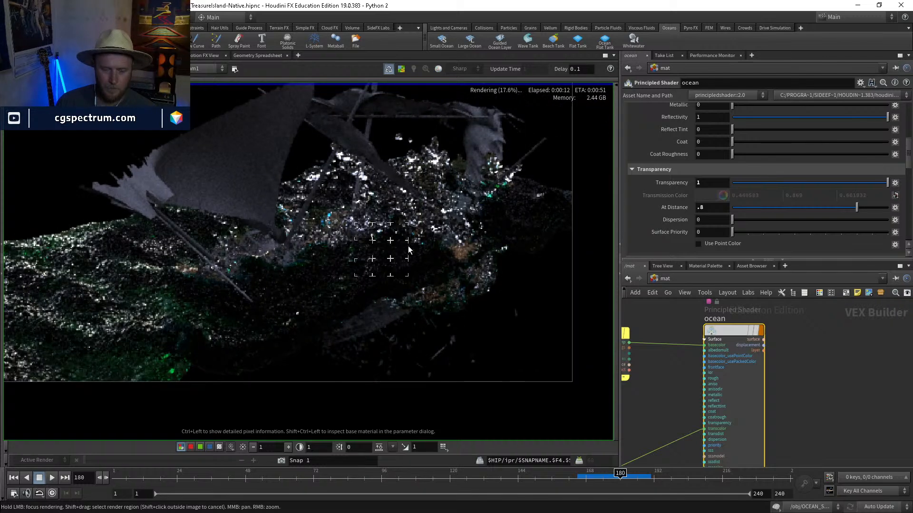
pyautogui.moveTo(513, 226); pyautogui.dragTo(455, 267, button='middle')
pyautogui.scroll(-2, 455, 268)
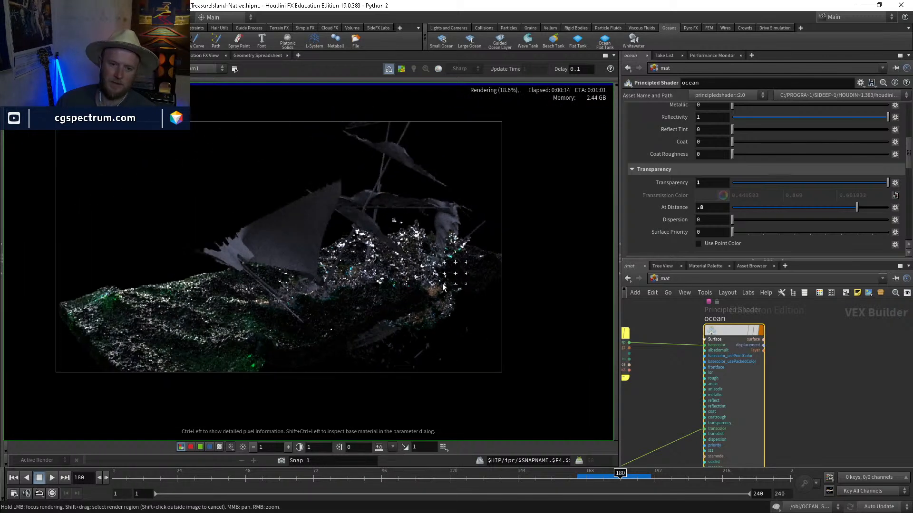
pyautogui.moveTo(442, 284); pyautogui.dragTo(439, 296, button='middle')
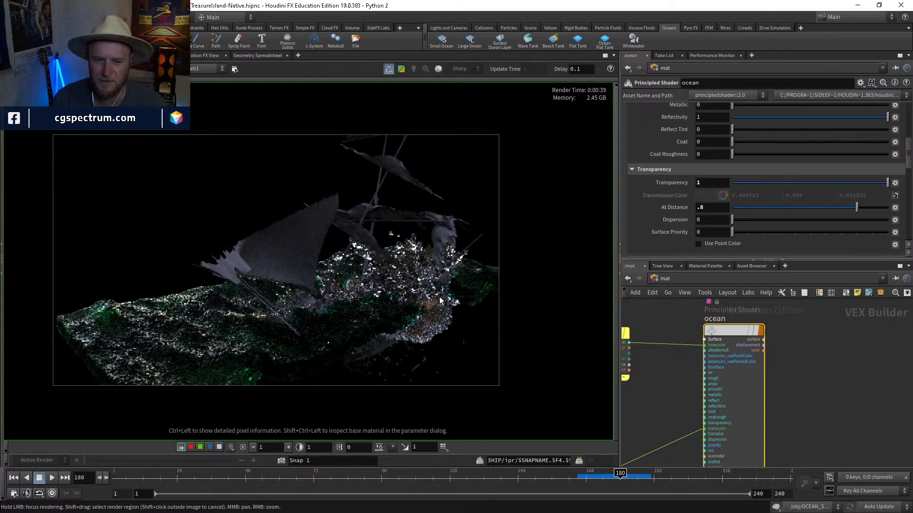
# Step: Inspect the finished render up close, comparing the splash around the wreck with the water's front and outer edges
pyautogui.scroll(1, 328, 341)
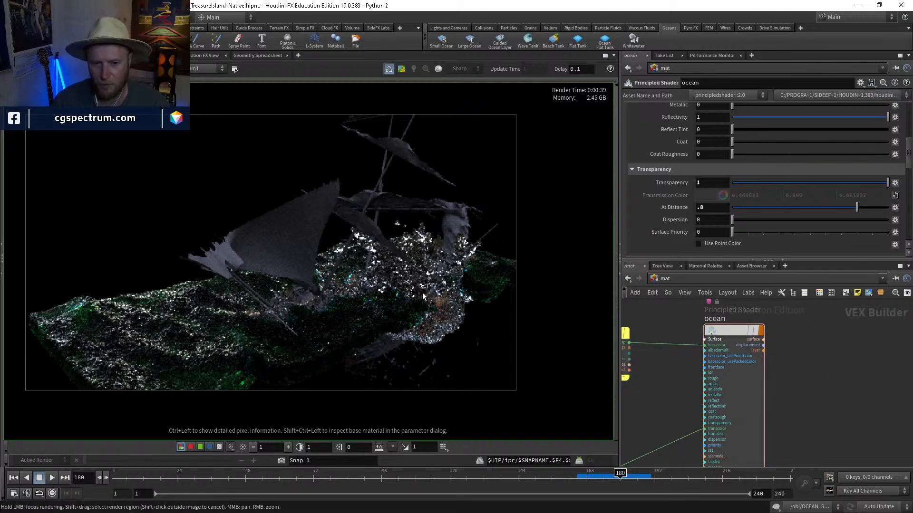
pyautogui.moveTo(276, 320); pyautogui.dragTo(301, 330, button='right')
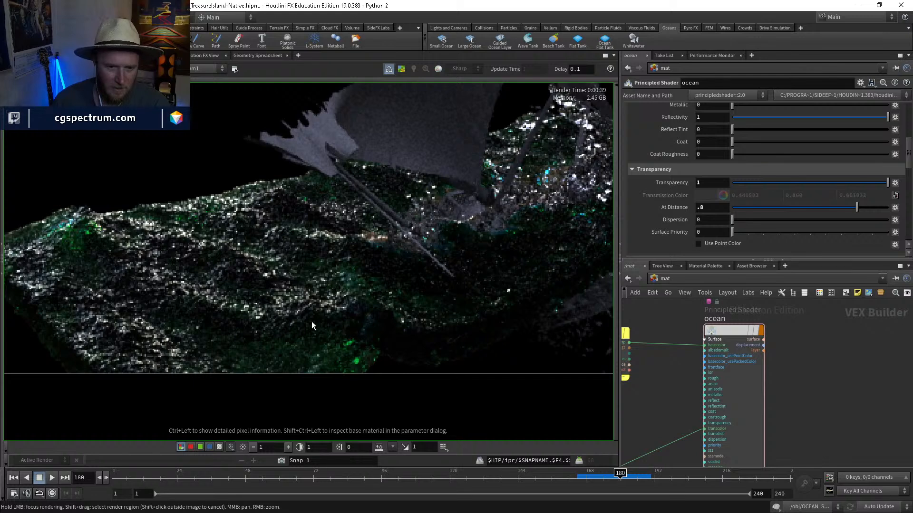
pyautogui.moveTo(331, 261); pyautogui.dragTo(455, 159, button='right')
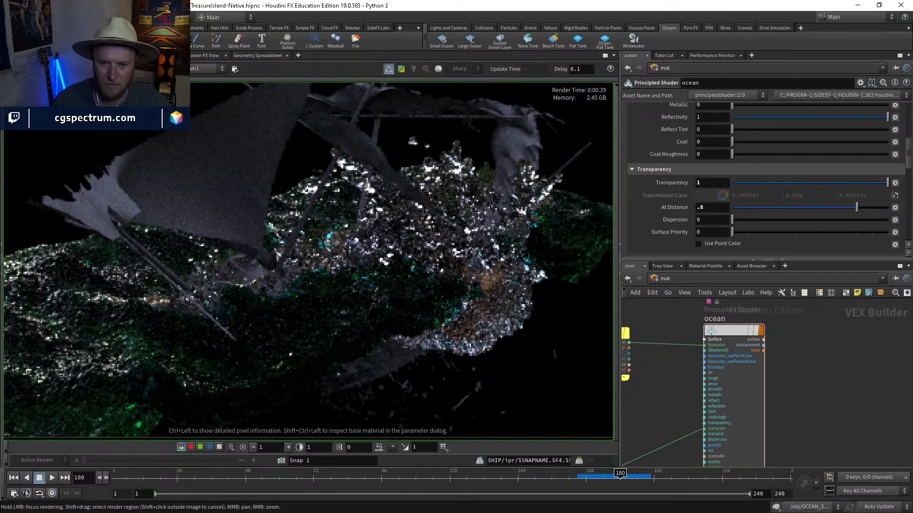
pyautogui.moveTo(455, 159); pyautogui.dragTo(380, 193, button='middle')
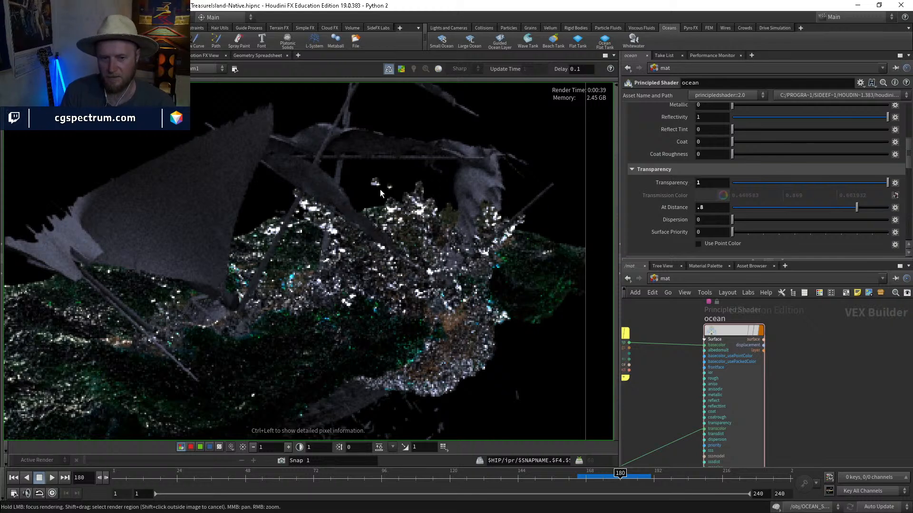
pyautogui.moveTo(288, 342); pyautogui.dragTo(408, 281, button='middle')
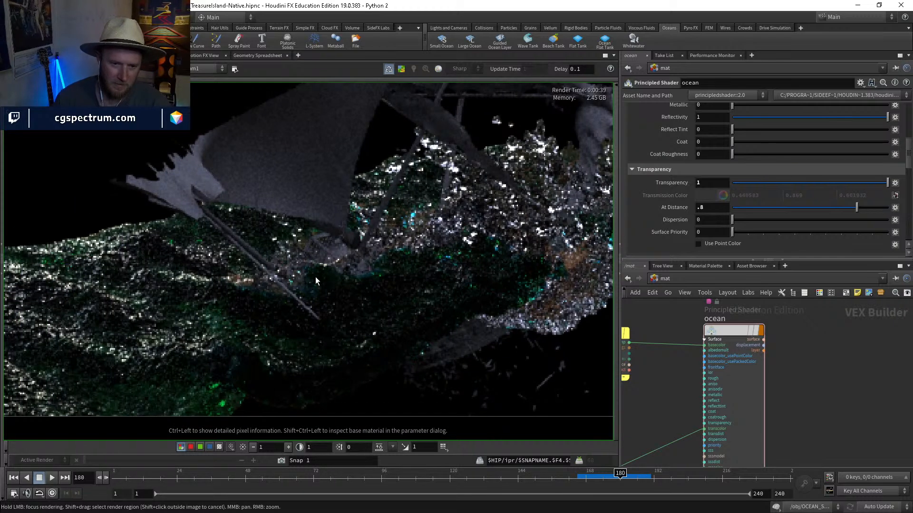
pyautogui.moveTo(205, 366); pyautogui.dragTo(150, 278, button='right')
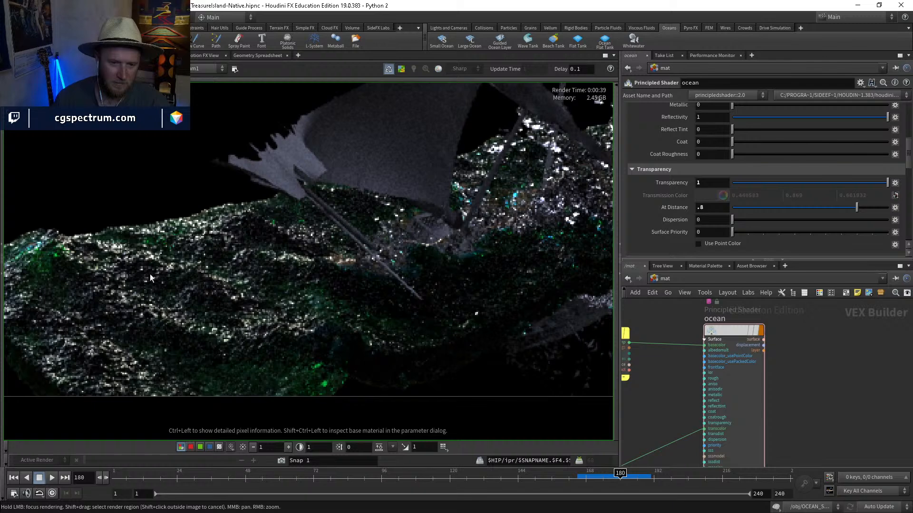
pyautogui.moveTo(5, 230); pyautogui.dragTo(95, 239, button='middle')
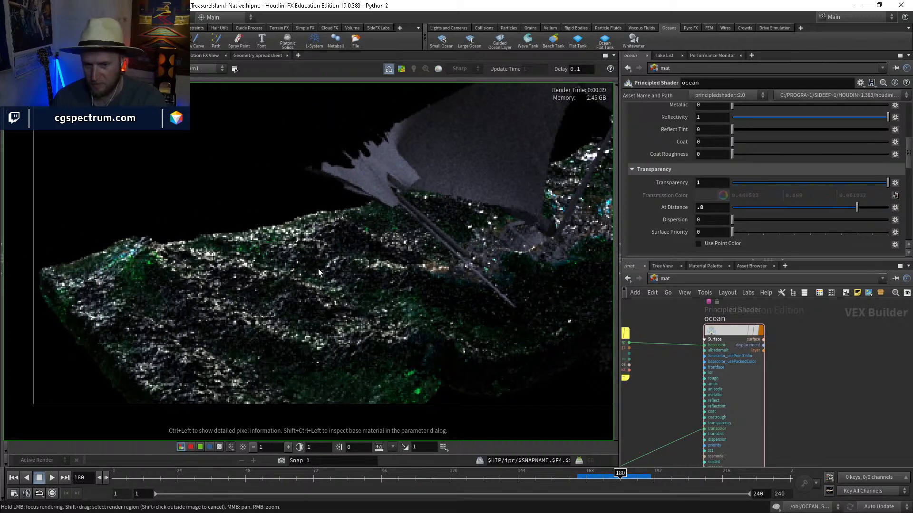
pyautogui.scroll(-3, 380, 346)
pyautogui.scroll(2, 379, 348)
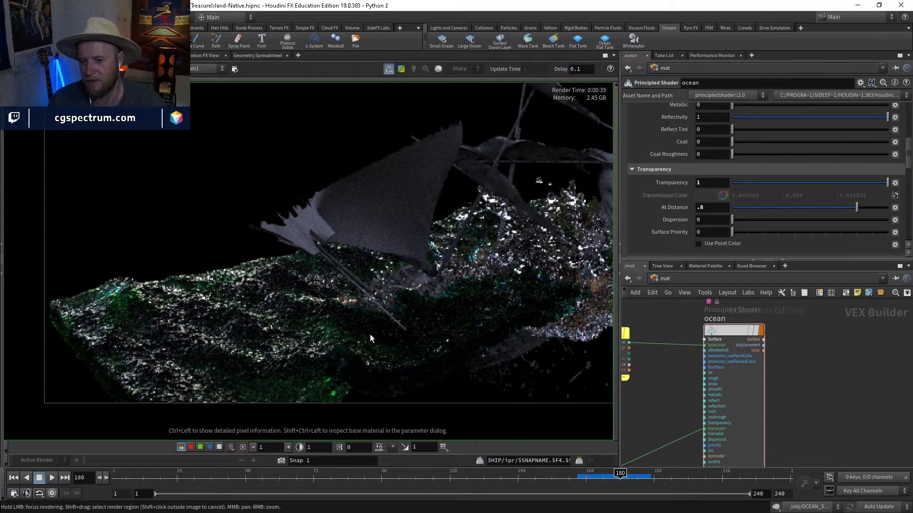
pyautogui.moveTo(370, 334); pyautogui.dragTo(305, 345, button='middle')
pyautogui.scroll(-1, 634, 366)
# Step: Move the ocean shader node farther from the two ramp nodes to make room between them
pyautogui.moveTo(655, 423); pyautogui.dragTo(743, 355, button='middle')
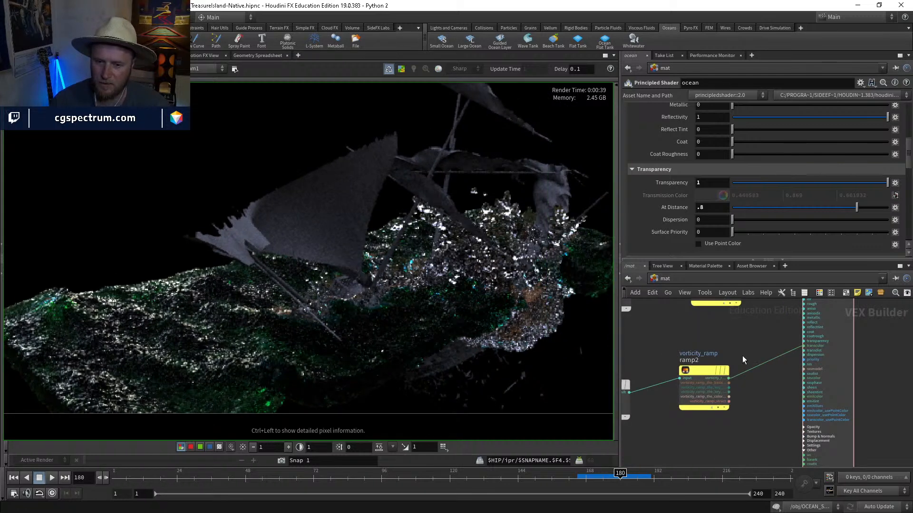
pyautogui.scroll(-2, 743, 357)
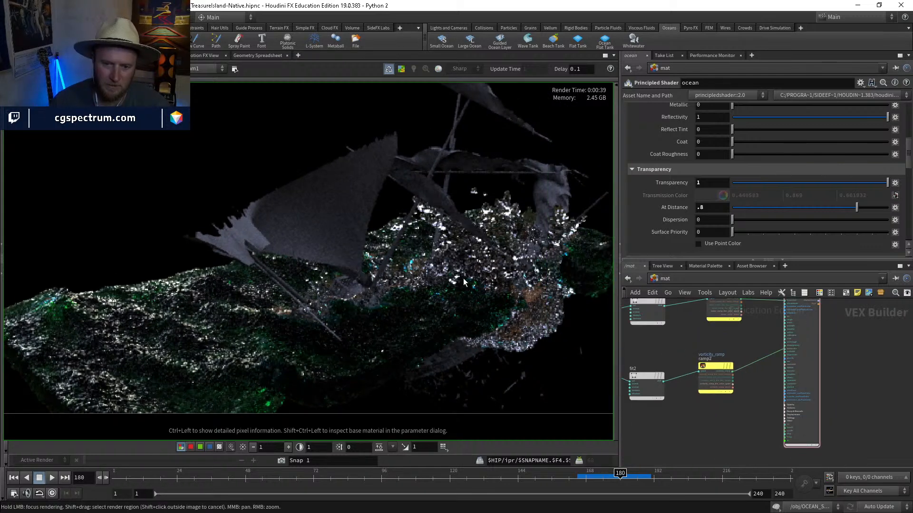
pyautogui.moveTo(793, 301); pyautogui.dragTo(759, 313, button='middle')
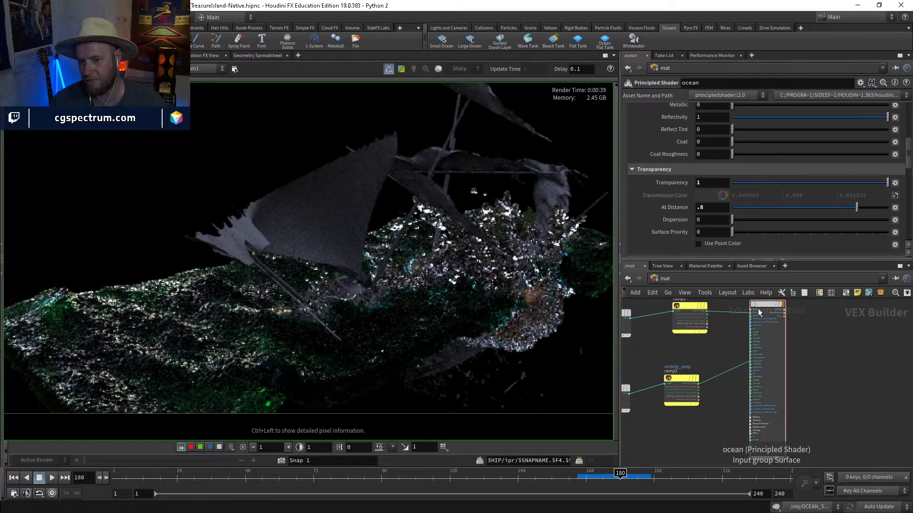
pyautogui.moveTo(763, 304); pyautogui.dragTo(801, 316)
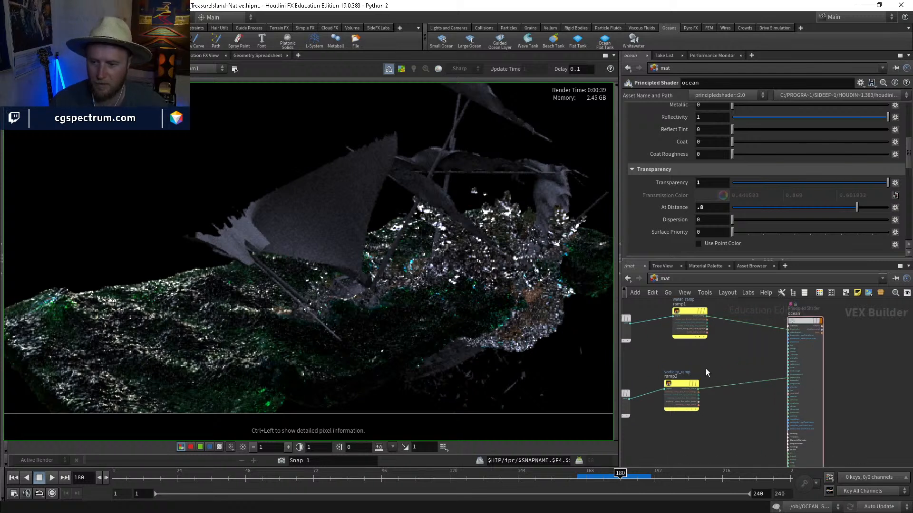
# Step: Inspect the range settings of the Fit Range node feeding the vorticity ramp
pyautogui.moveTo(688, 377); pyautogui.dragTo(723, 391, button='middle')
pyautogui.scroll(-2, 808, 376)
pyautogui.scroll(4, 741, 397)
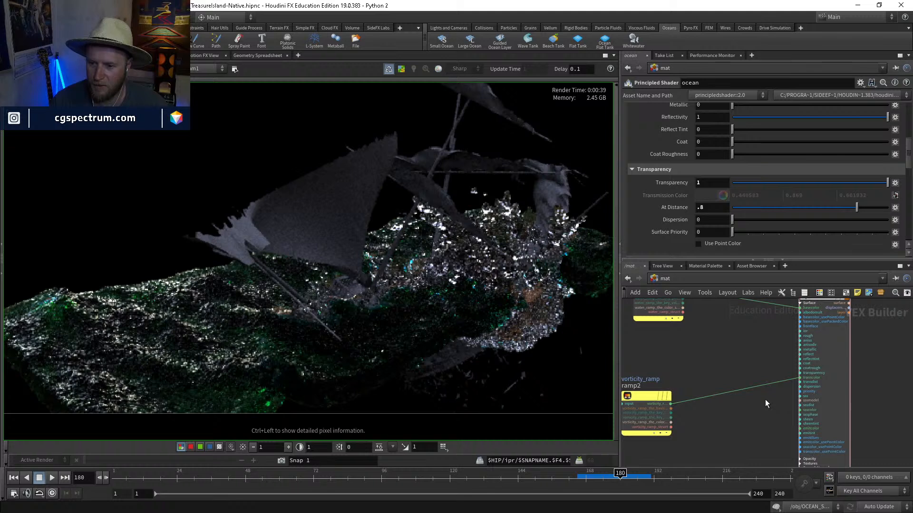
pyautogui.moveTo(747, 422); pyautogui.dragTo(807, 390, button='middle')
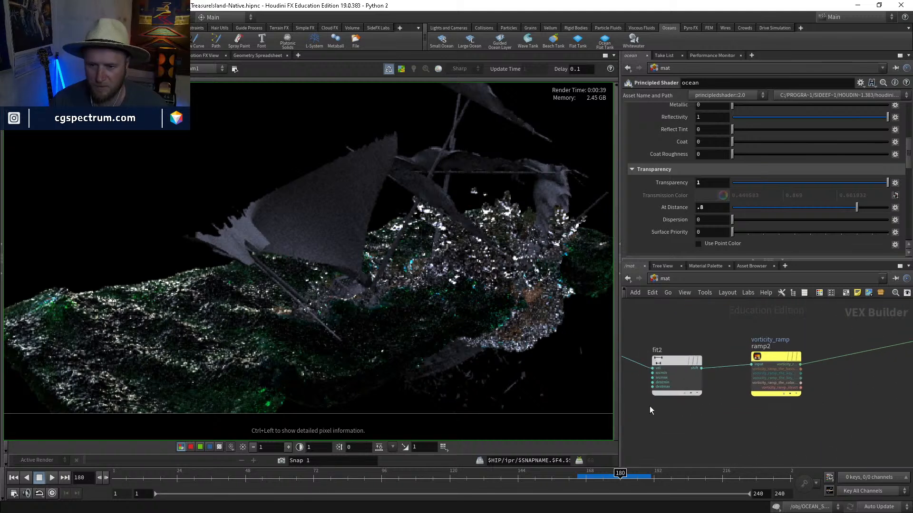
pyautogui.moveTo(669, 405); pyautogui.dragTo(732, 364, button='middle')
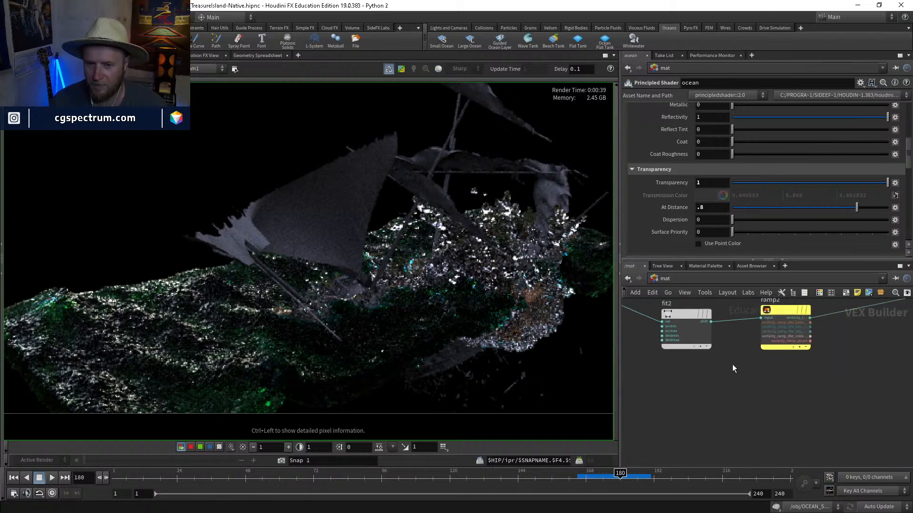
pyautogui.moveTo(695, 349)
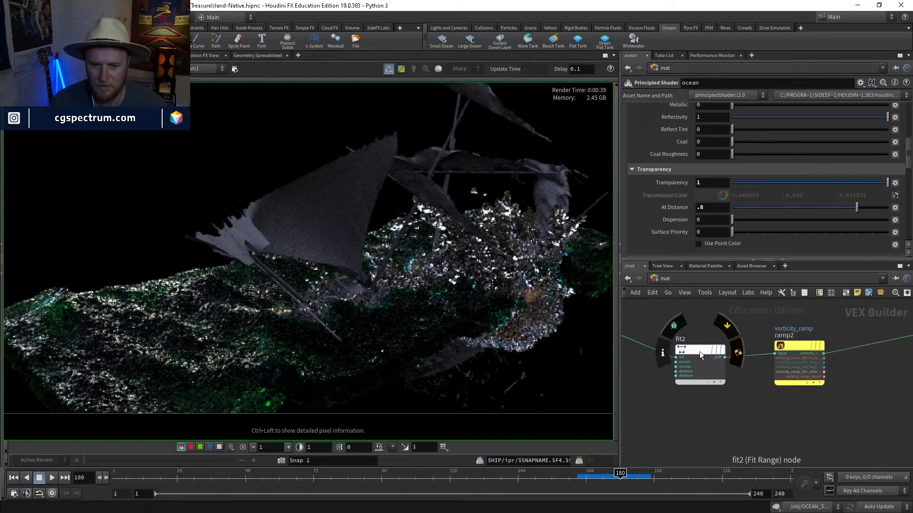
pyautogui.click(700, 351)
# Step: Review the ocean shader's base color, specular, reflection and transparency parameters
pyautogui.scroll(-3, 700, 351)
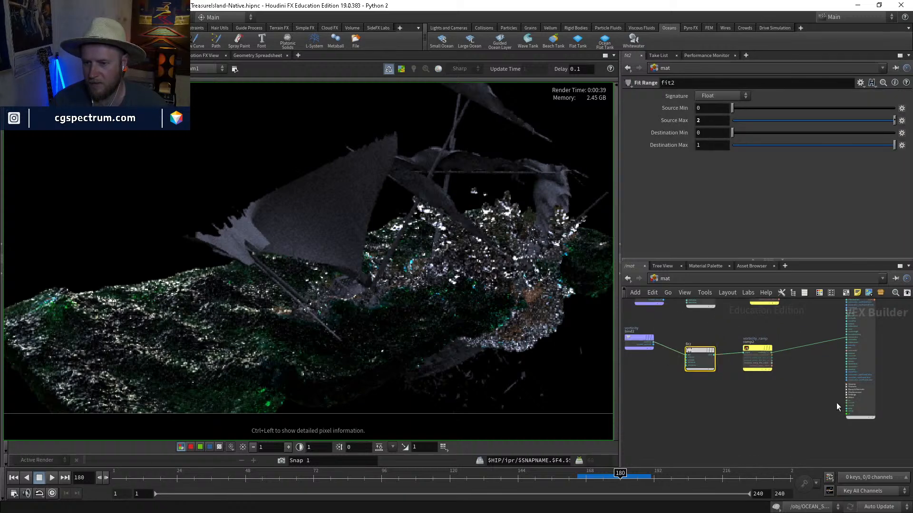
pyautogui.moveTo(837, 404); pyautogui.dragTo(774, 418, button='middle')
pyautogui.scroll(4, 803, 356)
pyautogui.moveTo(732, 328); pyautogui.dragTo(689, 436, button='middle')
pyautogui.click(758, 328)
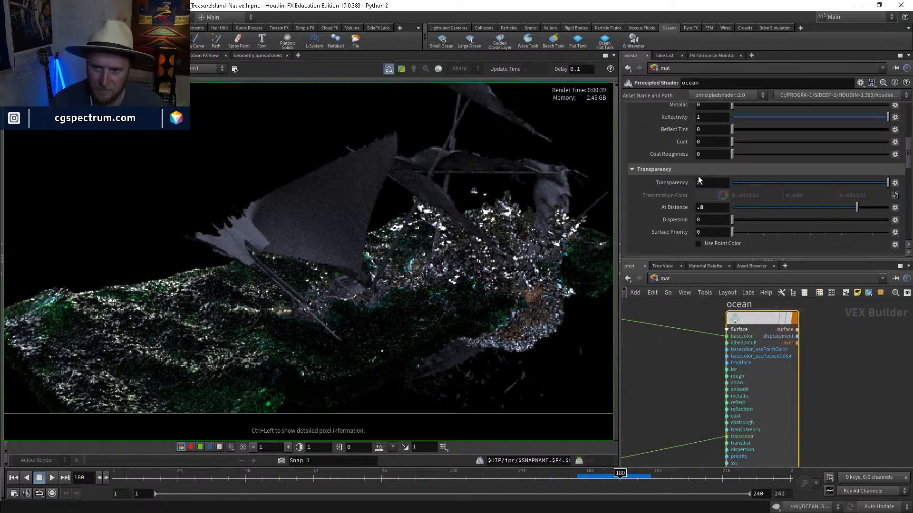
pyautogui.scroll(4, 699, 181)
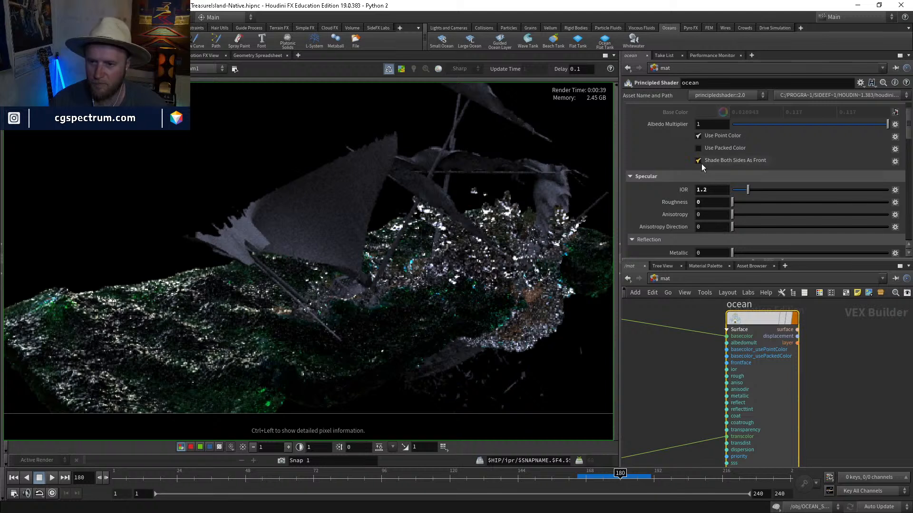
pyautogui.scroll(-5, 687, 187)
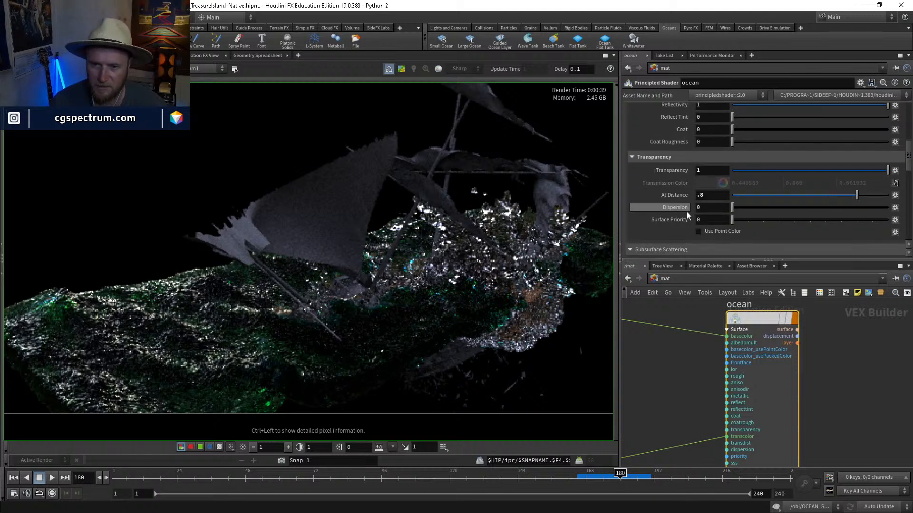
pyautogui.scroll(2, 698, 221)
pyautogui.scroll(2, 672, 133)
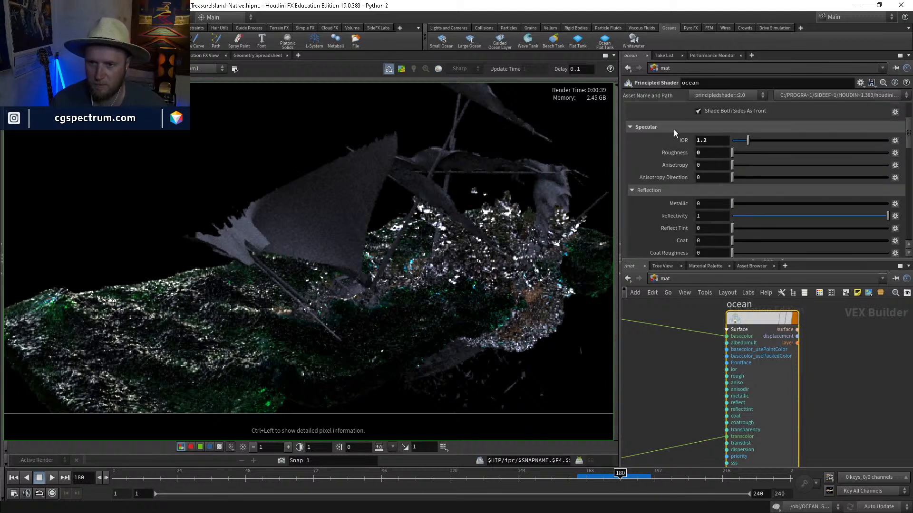
pyautogui.click(726, 377)
pyautogui.moveTo(631, 421); pyautogui.dragTo(871, 332, button='middle')
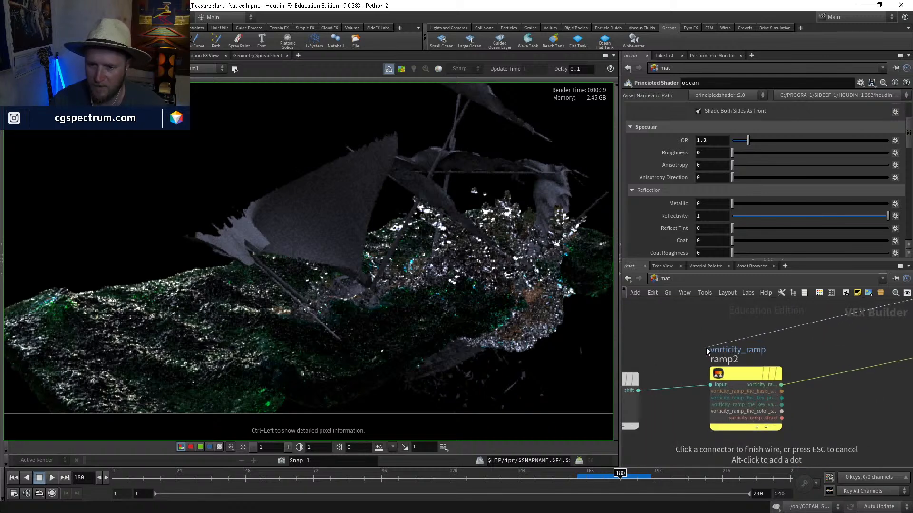
pyautogui.moveTo(761, 361); pyautogui.dragTo(857, 331, button='middle')
# Step: Duplicate the vorticity Fit Range node and place the copy between the two ramp branches
pyautogui.click(722, 343)
pyautogui.moveTo(744, 305); pyautogui.dragTo(727, 393, button='middle')
pyautogui.hotkey('ctrl', 'c')
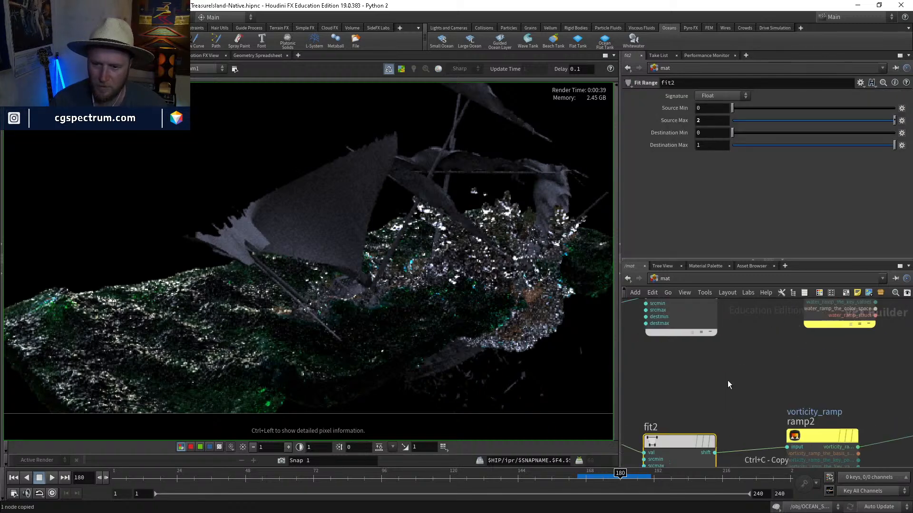
pyautogui.hotkey('ctrl', 'v')
# Step: Wire the copied Fit Range node between the vorticity attribute and the ocean shader's roughness input
pyautogui.moveTo(883, 368); pyautogui.dragTo(682, 409, button='middle')
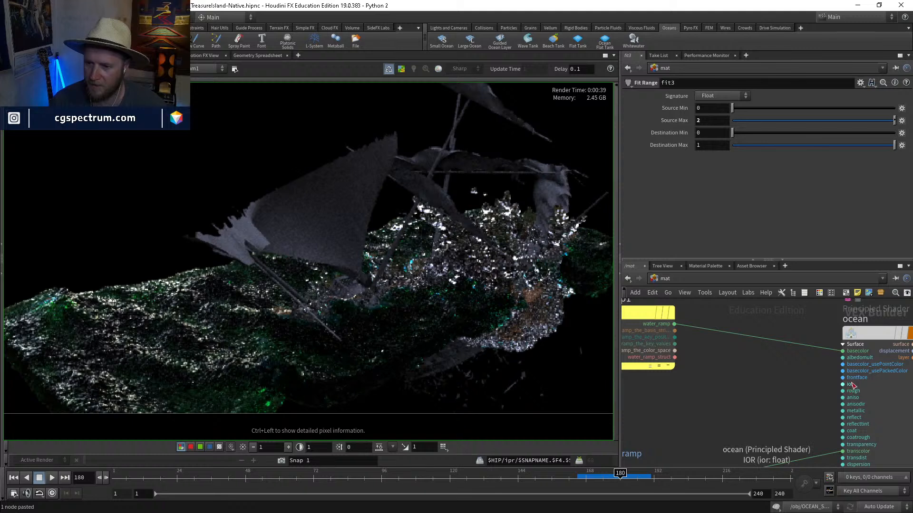
pyautogui.click(851, 391)
pyautogui.moveTo(756, 406); pyautogui.dragTo(852, 367, button='middle')
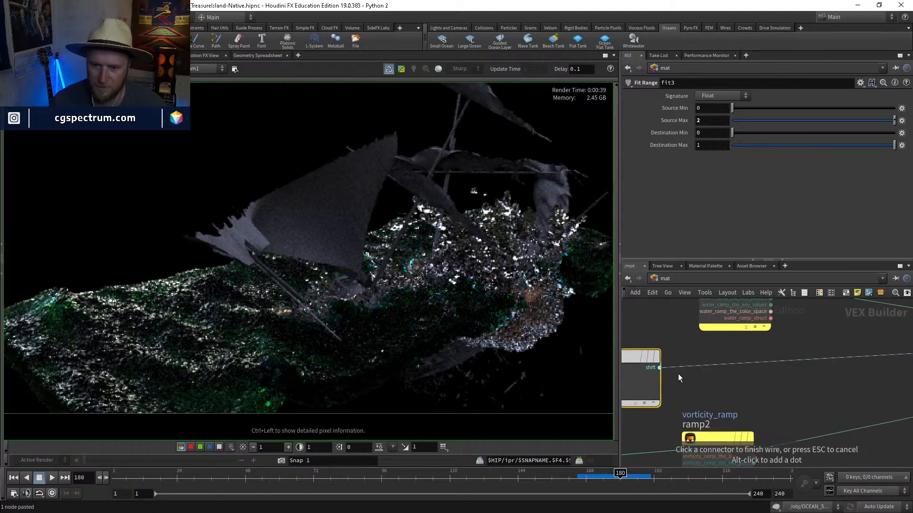
pyautogui.click(675, 373)
pyautogui.moveTo(695, 381); pyautogui.dragTo(778, 383, button='middle')
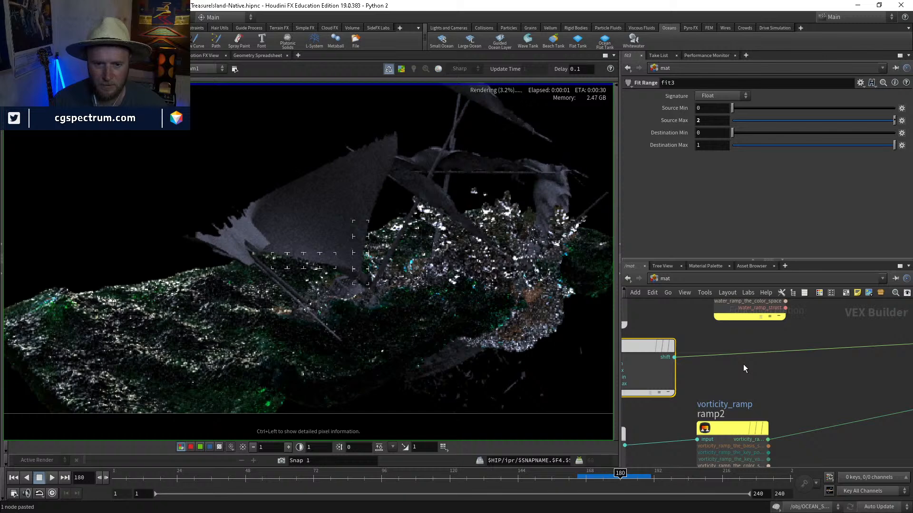
pyautogui.scroll(-3, 745, 369)
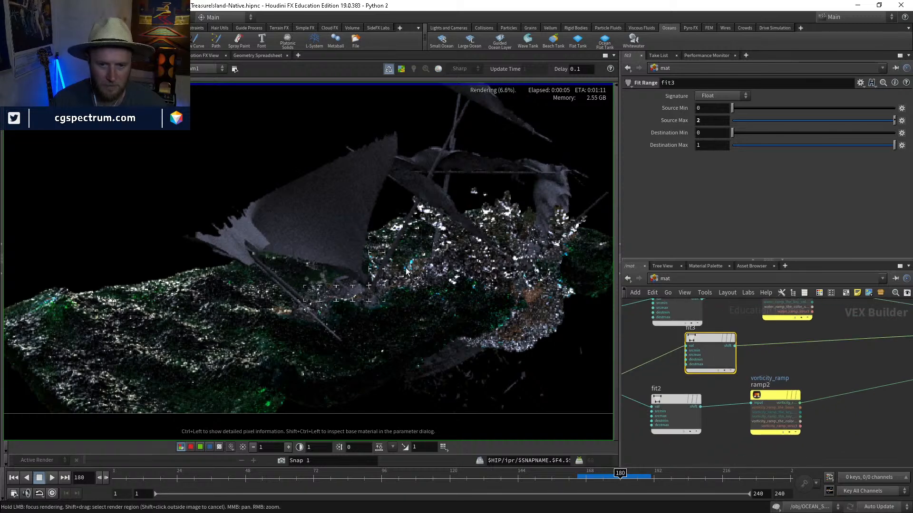
# Step: Examine the effect of the vorticity-driven roughness on the splash, the open water and the edges as the render refines
pyautogui.scroll(3, 424, 212)
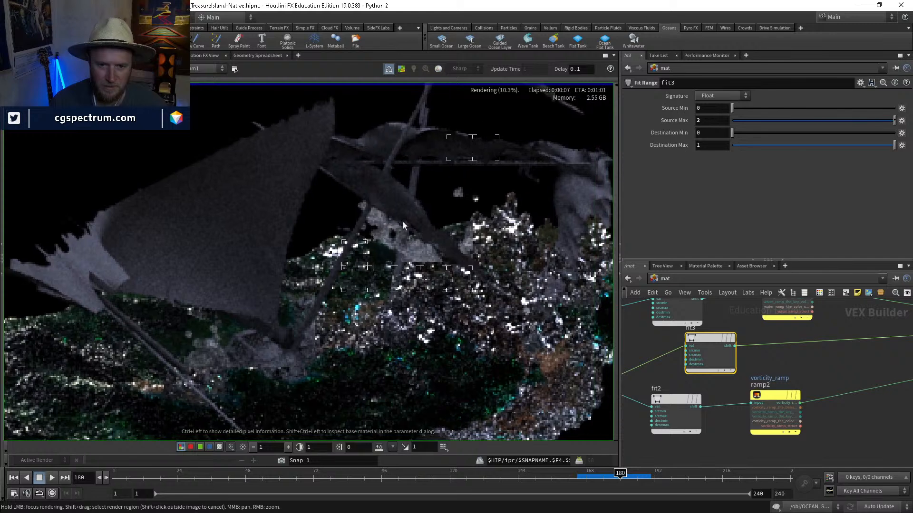
pyautogui.moveTo(435, 221); pyautogui.dragTo(409, 217, button='middle')
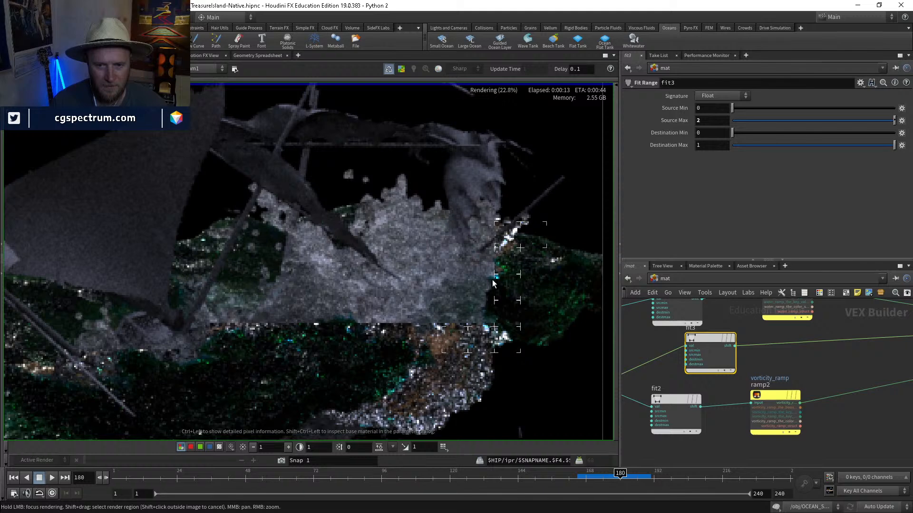
pyautogui.moveTo(389, 312); pyautogui.dragTo(495, 216, button='middle')
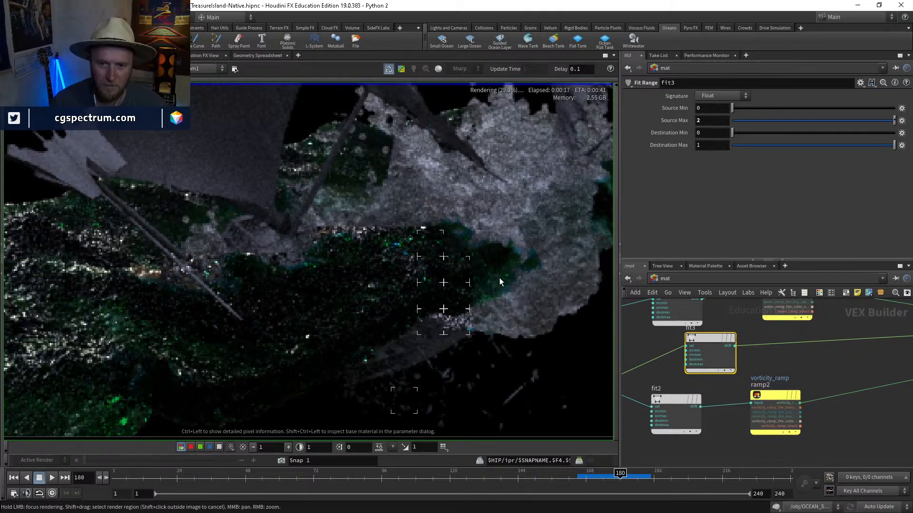
pyautogui.scroll(-3, 500, 278)
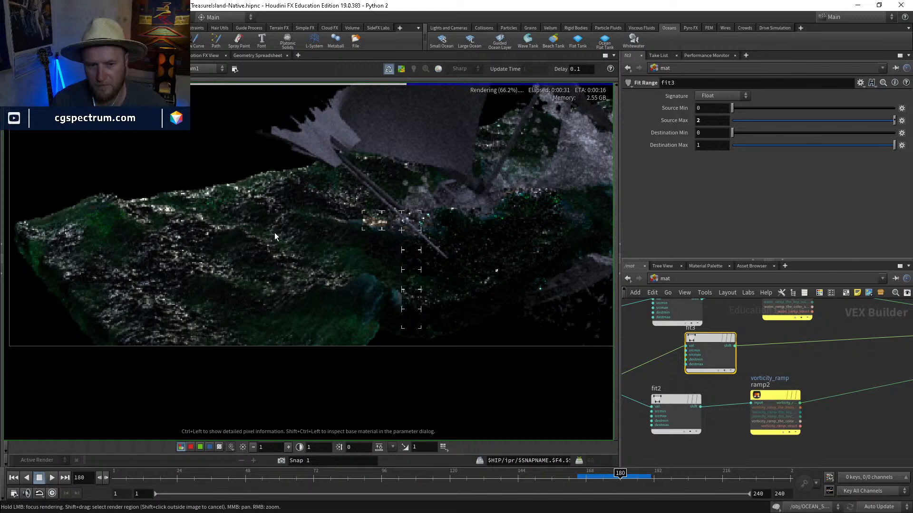
pyautogui.scroll(-1, 275, 236)
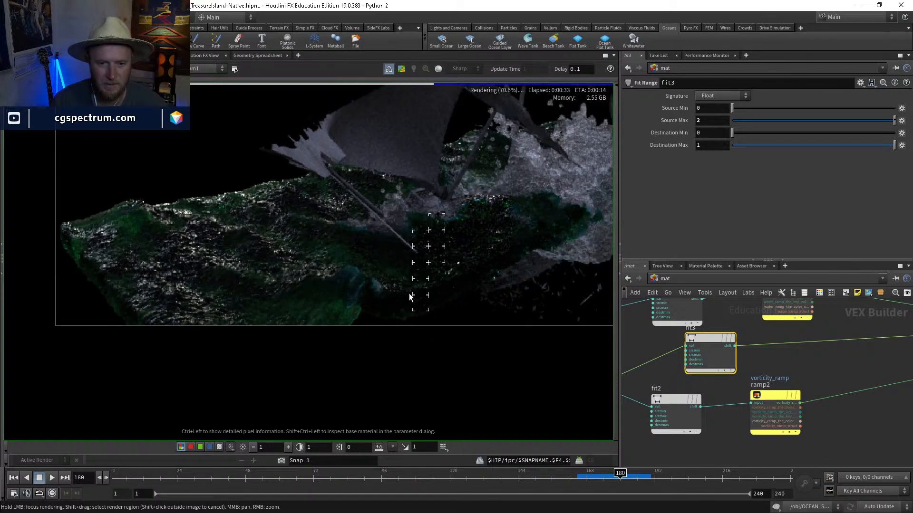
pyautogui.scroll(1, 316, 309)
pyautogui.scroll(1, 236, 299)
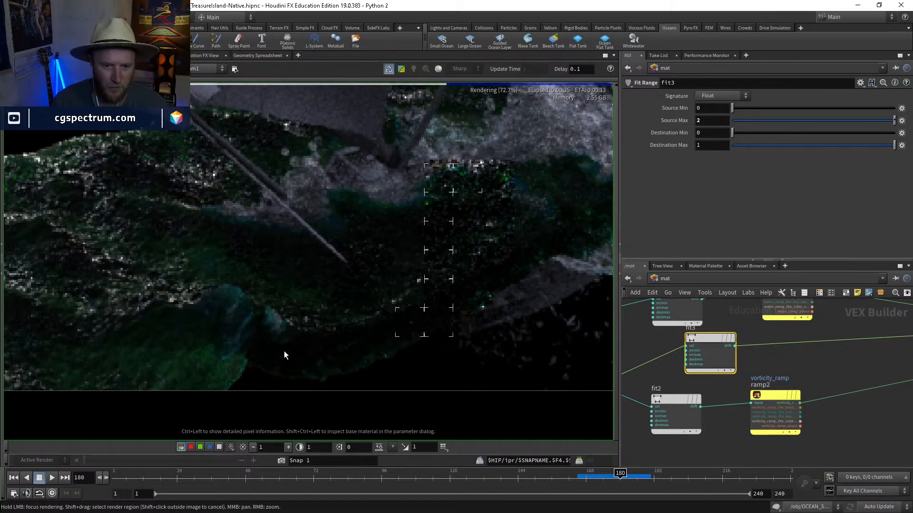
pyautogui.scroll(-1, 345, 250)
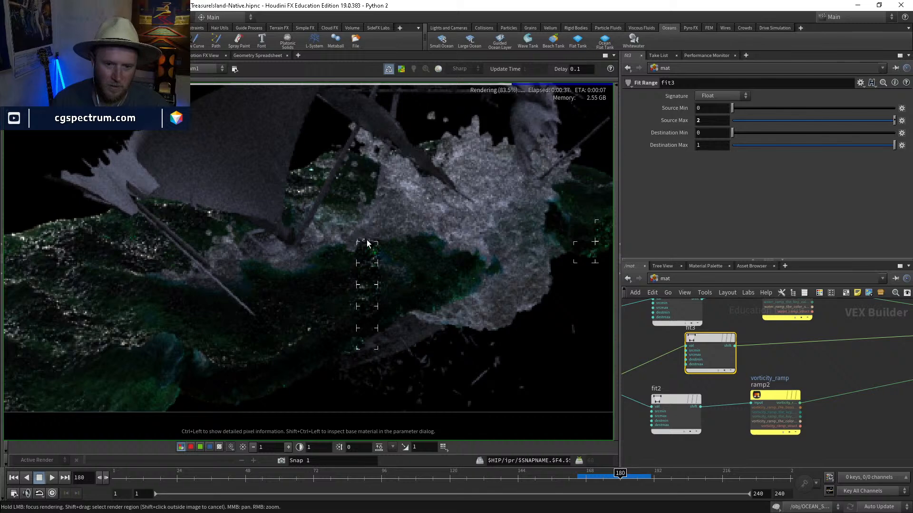
pyautogui.scroll(1, 412, 277)
pyautogui.scroll(-1, 519, 232)
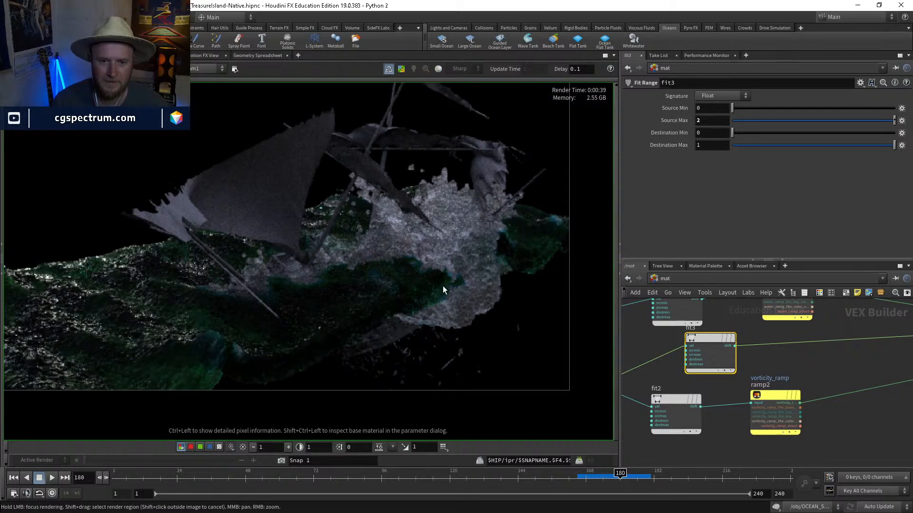
pyautogui.scroll(-1, 441, 276)
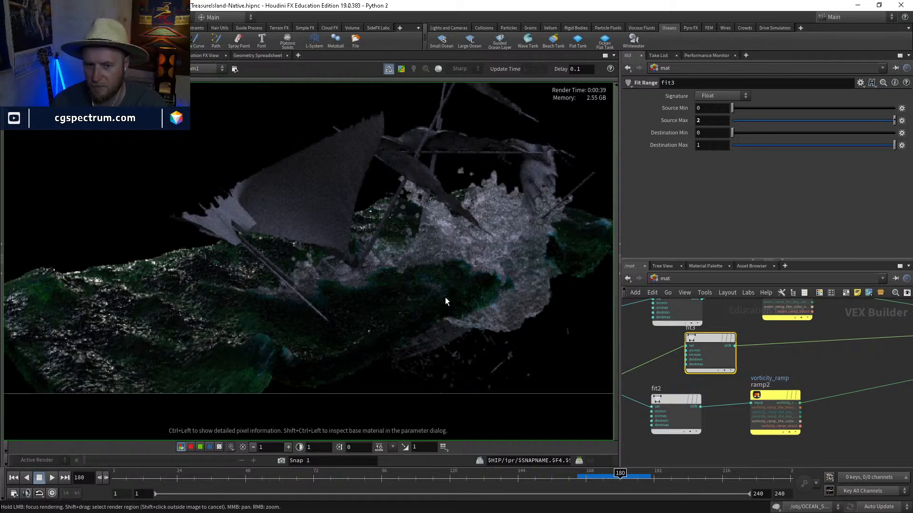
pyautogui.moveTo(445, 302); pyautogui.dragTo(458, 280, button='middle')
pyautogui.moveTo(352, 312); pyautogui.dragTo(394, 244, button='right')
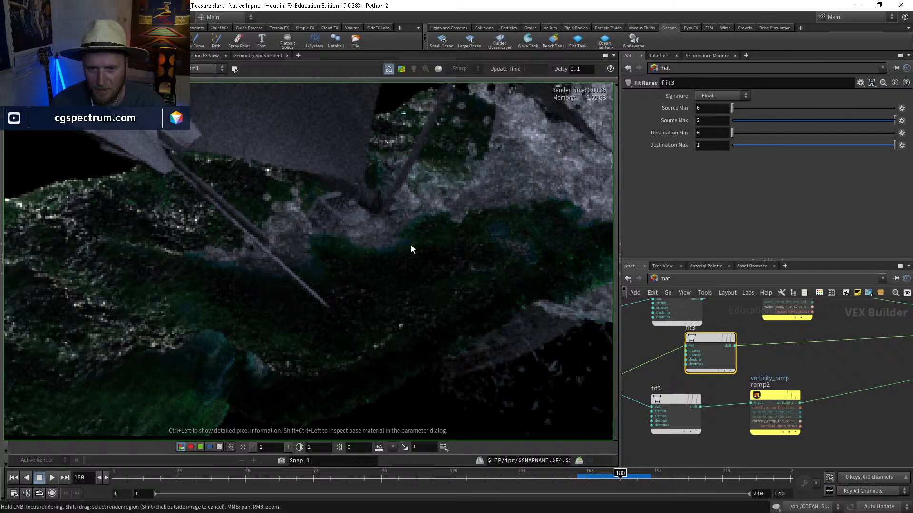
# Step: Check the render at a display gamma of 2.2 and restore the gamma to 1
pyautogui.click(423, 447)
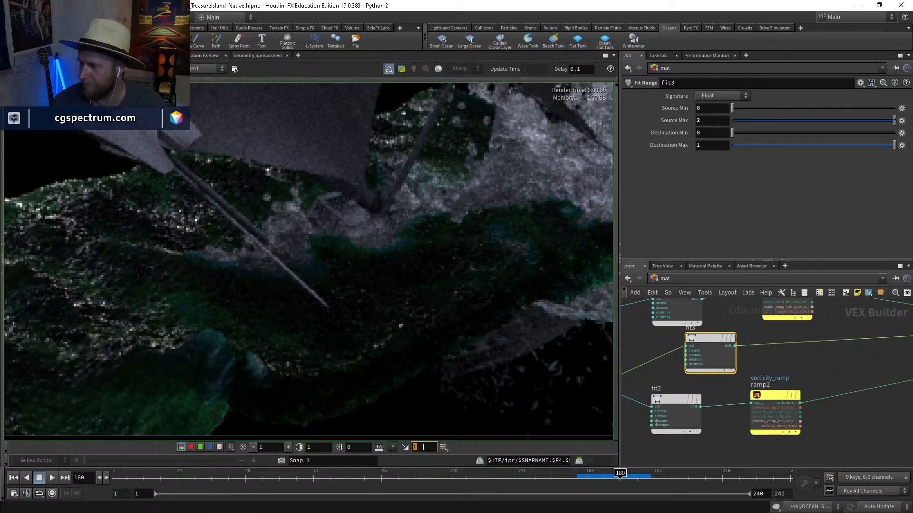
pyautogui.write('2.2')
pyautogui.press('Return')
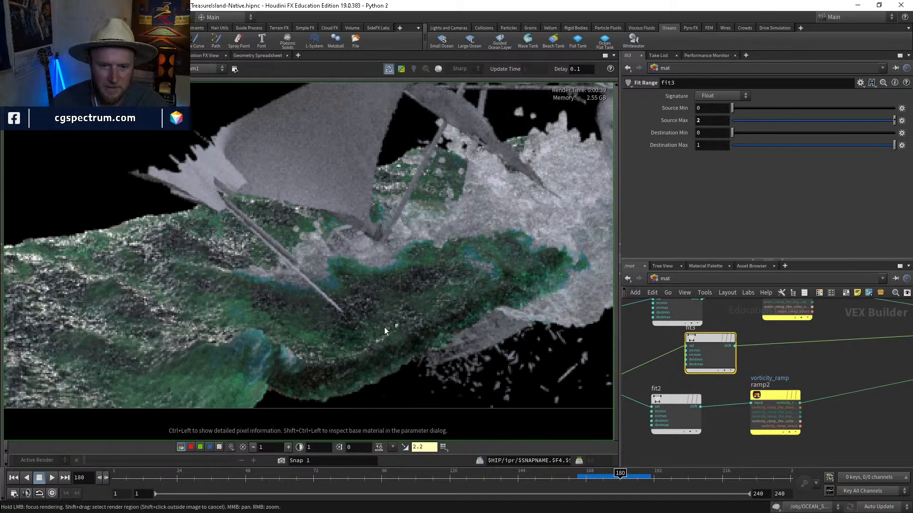
pyautogui.scroll(-2, 384, 327)
pyautogui.moveTo(424, 269); pyautogui.dragTo(374, 274, button='middle')
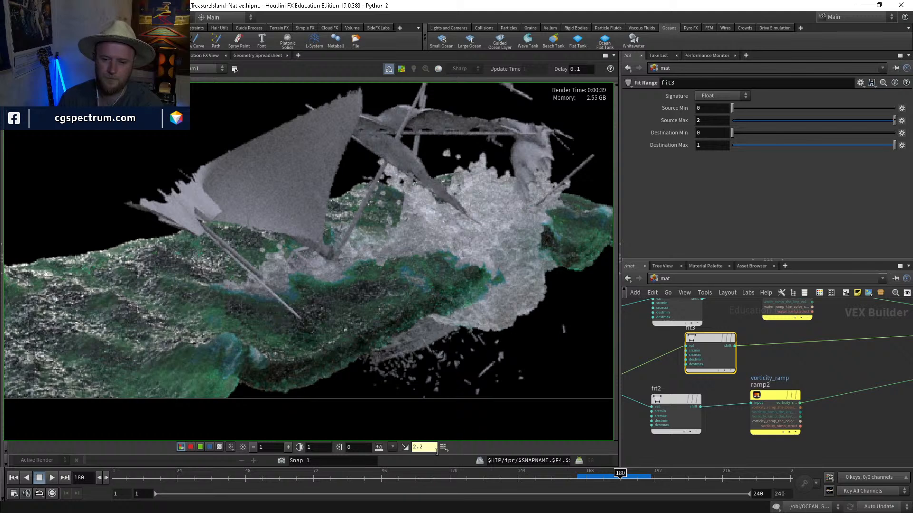
pyautogui.write('1')
pyautogui.press('Return')
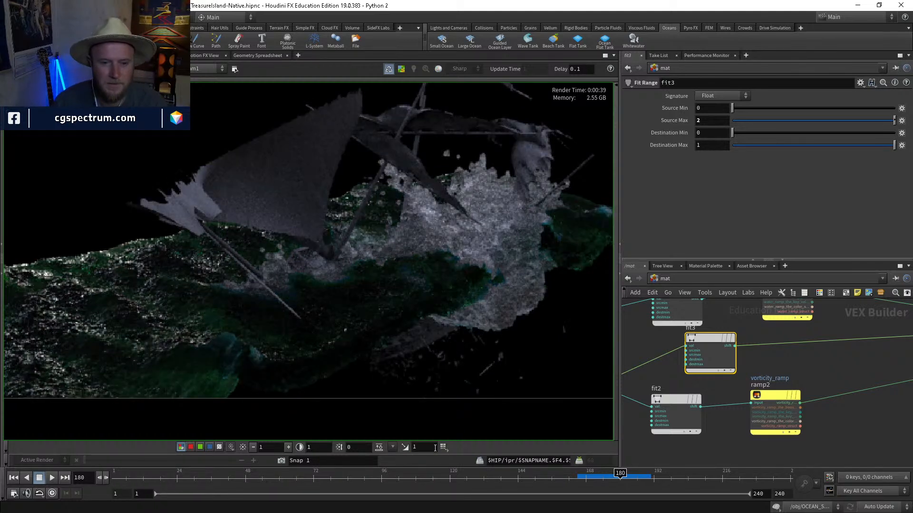
# Step: Move the vorticity ramp's light green point to about the middle and its light blue point to about three-quarters
pyautogui.moveTo(775, 400); pyautogui.dragTo(752, 408, button='middle')
pyautogui.click(753, 409)
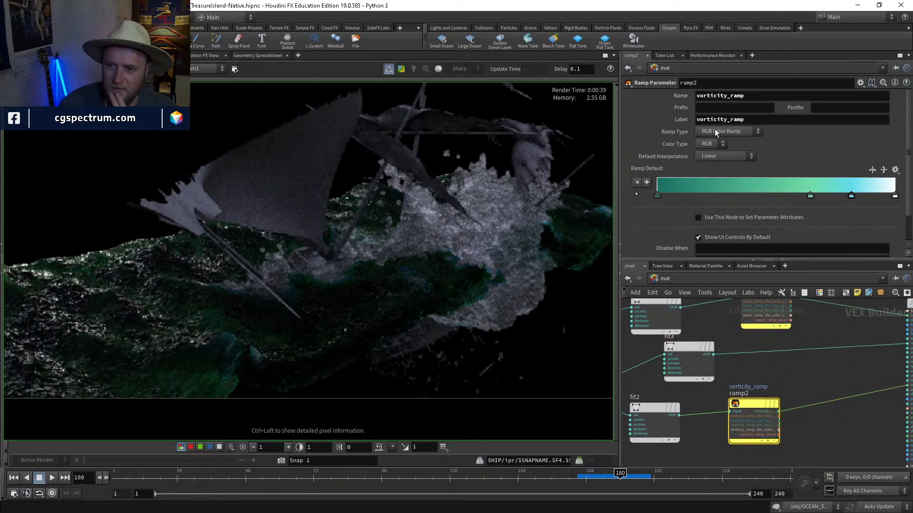
pyautogui.moveTo(812, 194); pyautogui.dragTo(777, 195)
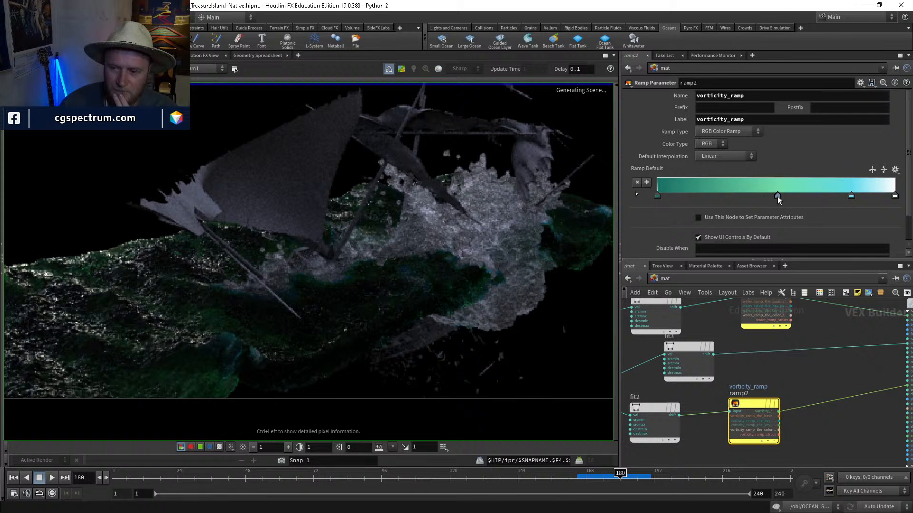
pyautogui.moveTo(850, 194); pyautogui.dragTo(832, 196)
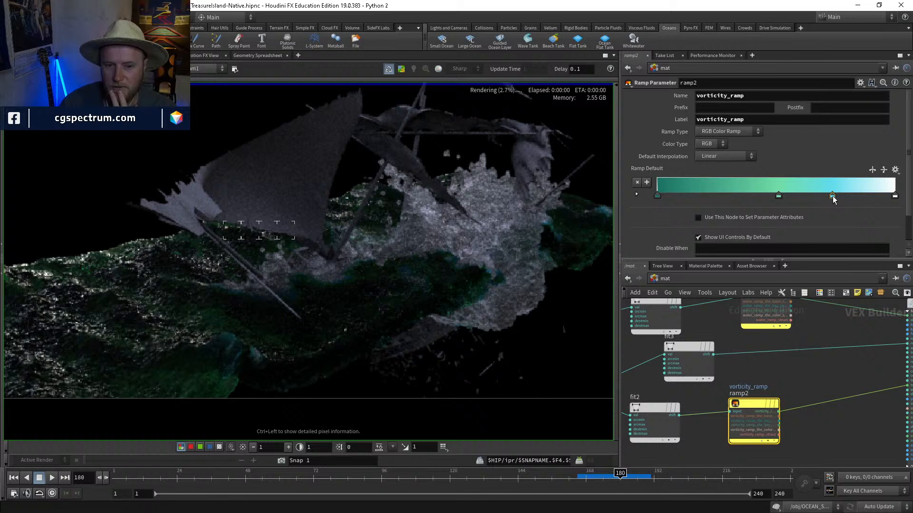
# Step: Shift the vorticity ramp's light blue point toward turquoise with a hue of 177
pyautogui.doubleClick(832, 196)
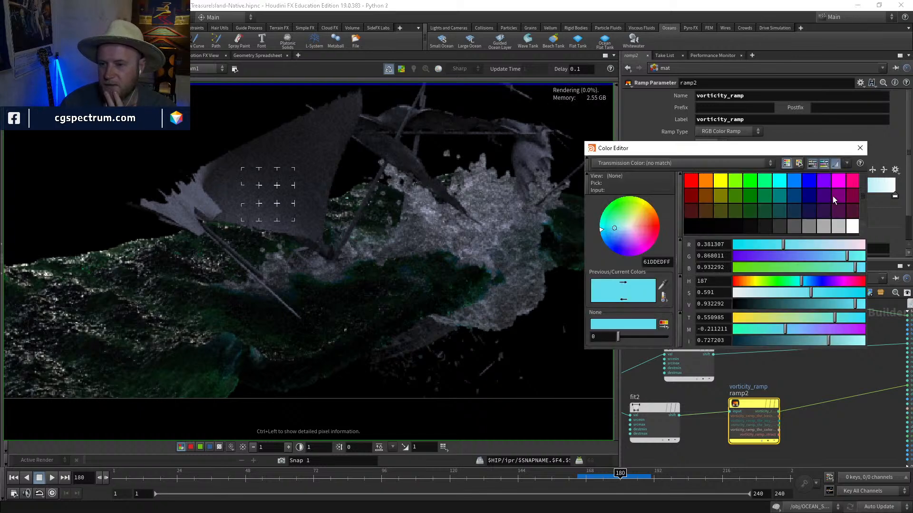
pyautogui.click(799, 284)
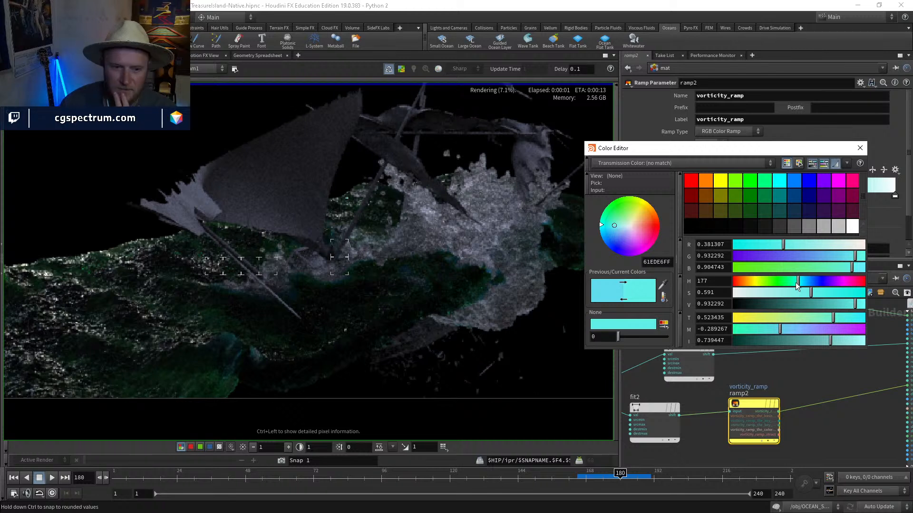
pyautogui.click(859, 148)
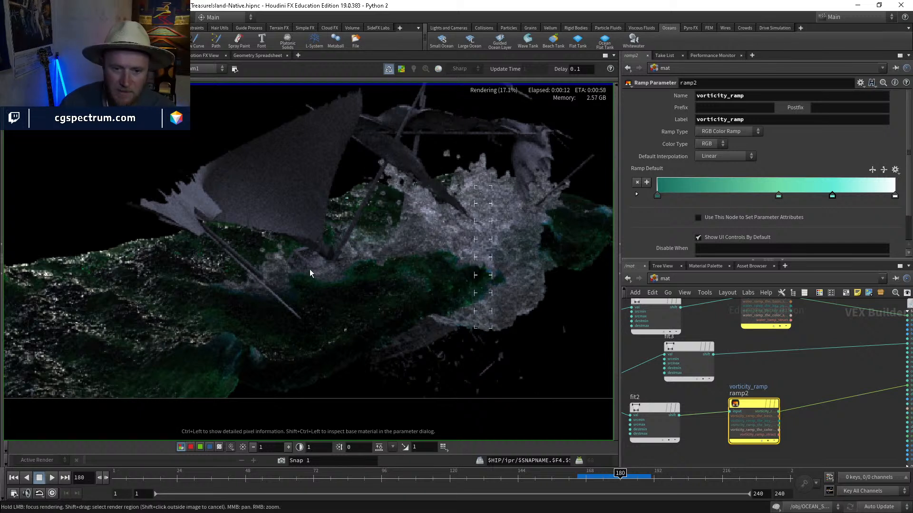
# Step: Inspect the re-rendered water around the wreck and along the outer edges for the adjusted ramp colors
pyautogui.moveTo(242, 341); pyautogui.dragTo(417, 288, button='middle')
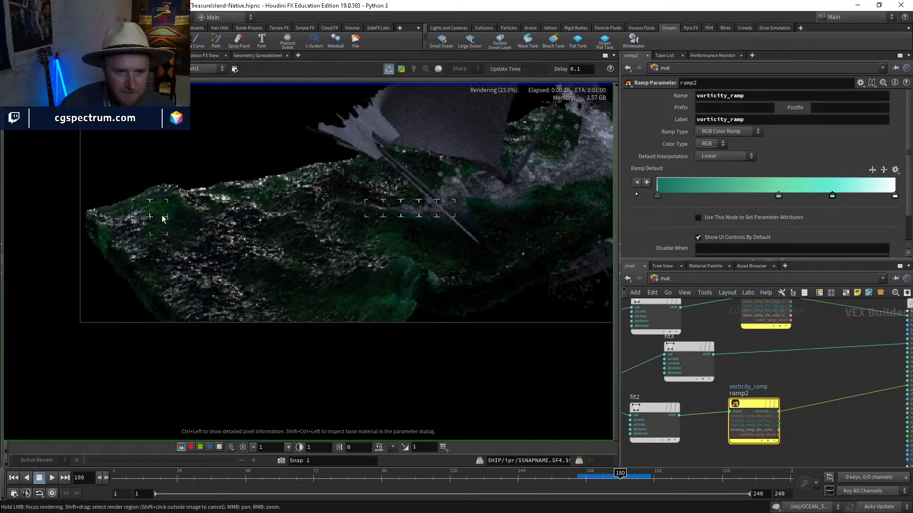
pyautogui.moveTo(418, 234); pyautogui.dragTo(331, 322, button='middle')
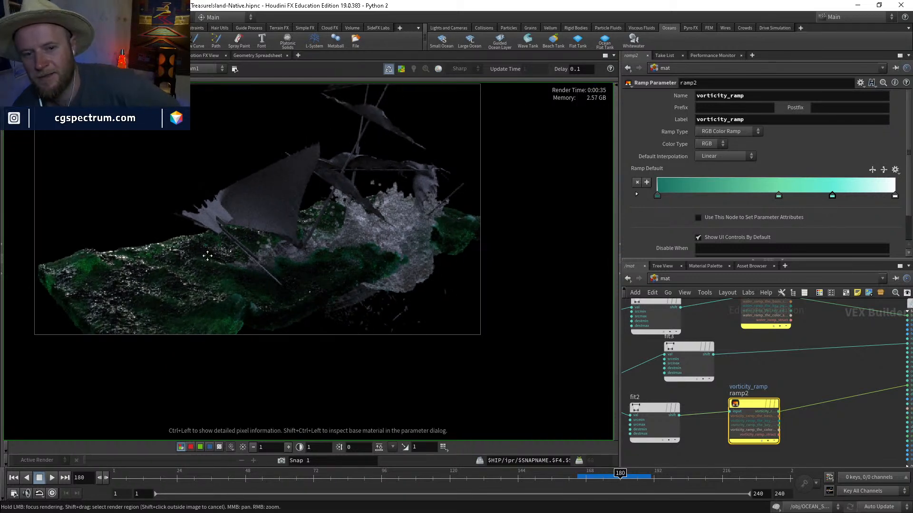
pyautogui.moveTo(210, 252); pyautogui.dragTo(279, 288, button='middle')
pyautogui.scroll(1, 280, 287)
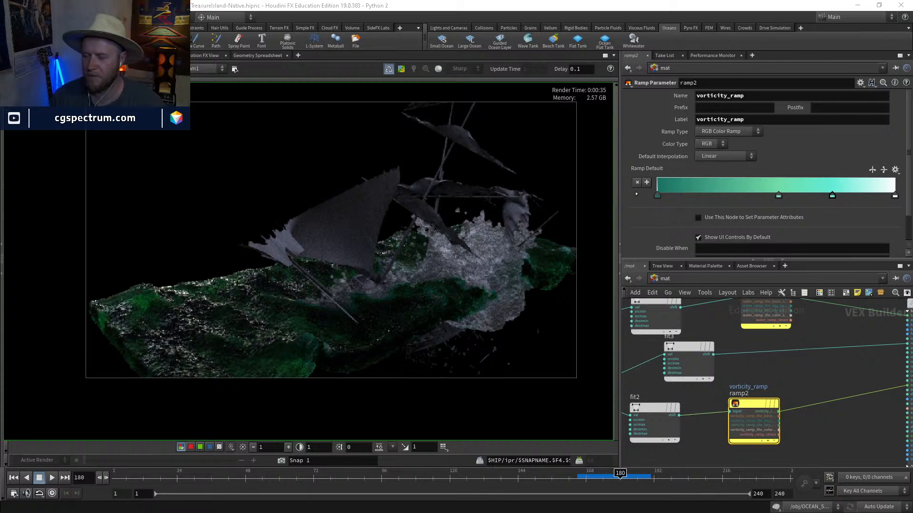
# Step: Switch to the KitBash3D Cyber Month image in the photo viewer and minimize it to return to Houdini
pyautogui.hotkey('alt', 'Tab')
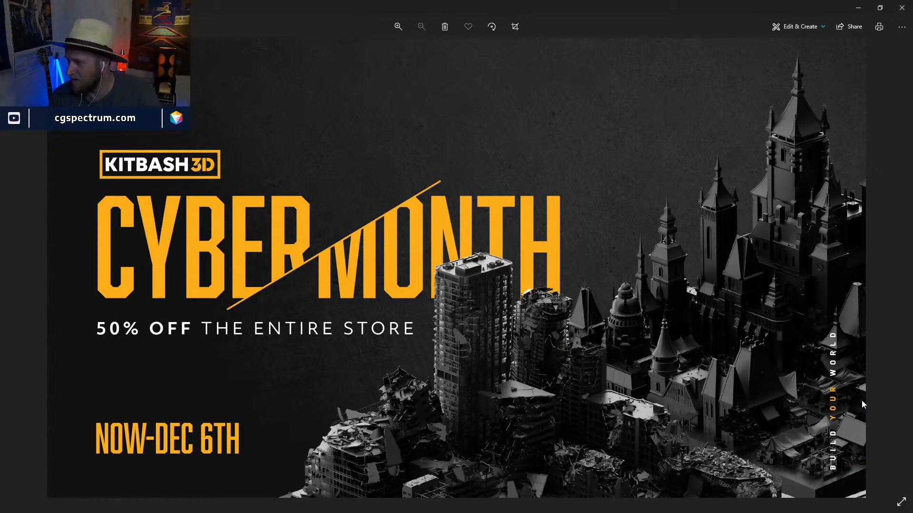
pyautogui.click(857, 5)
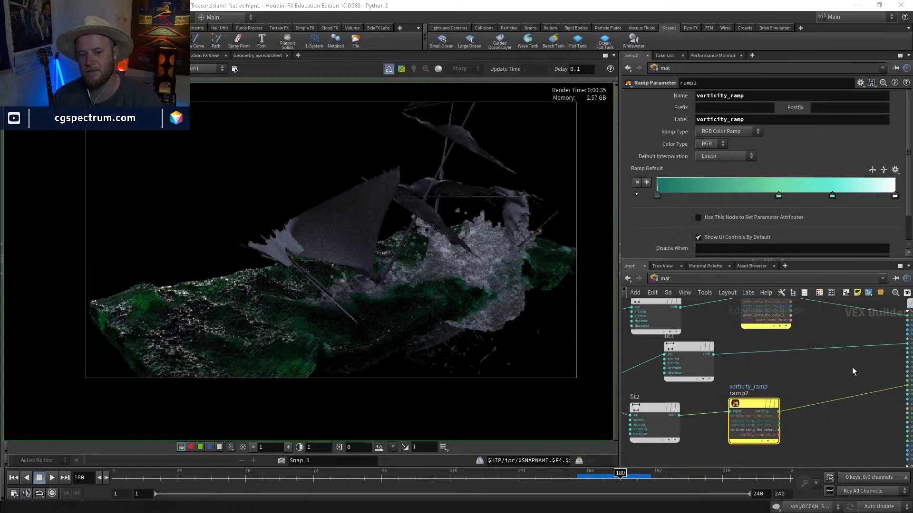